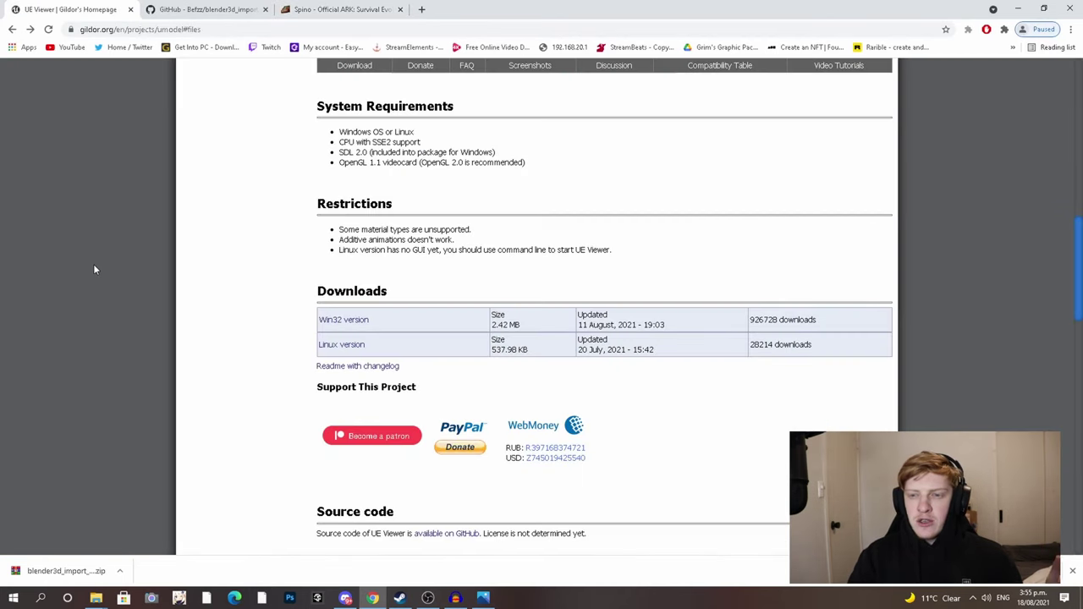
# - Examine the UE Viewer page and locate the Win32 version in its downloads section
pyautogui.scroll(3, 95, 269)
pyautogui.scroll(8, 431, 216)
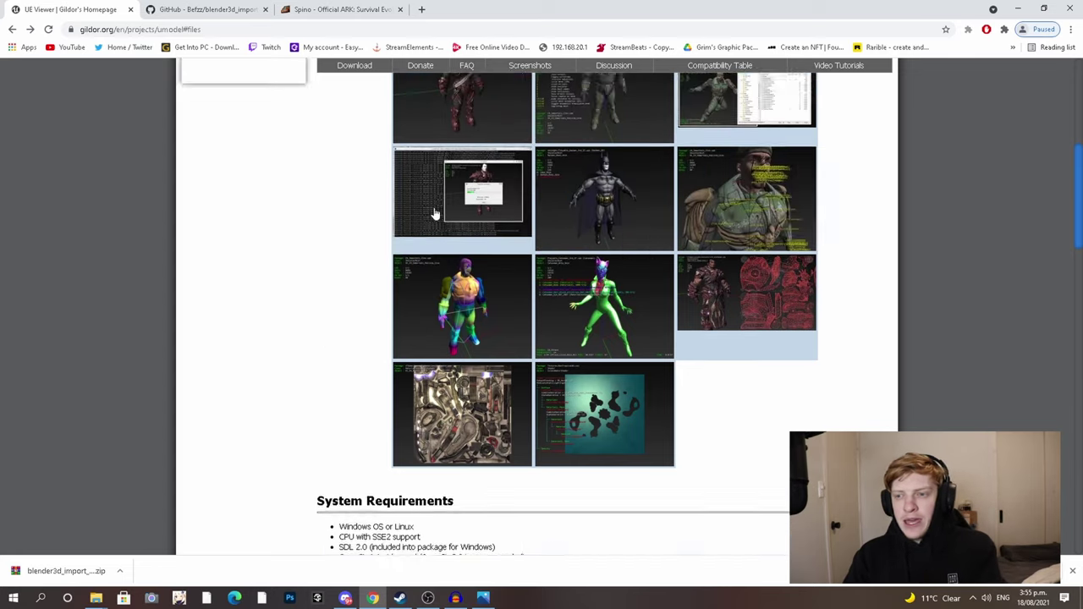
pyautogui.scroll(-9, 432, 222)
pyautogui.scroll(-6, 431, 222)
pyautogui.scroll(3, 416, 237)
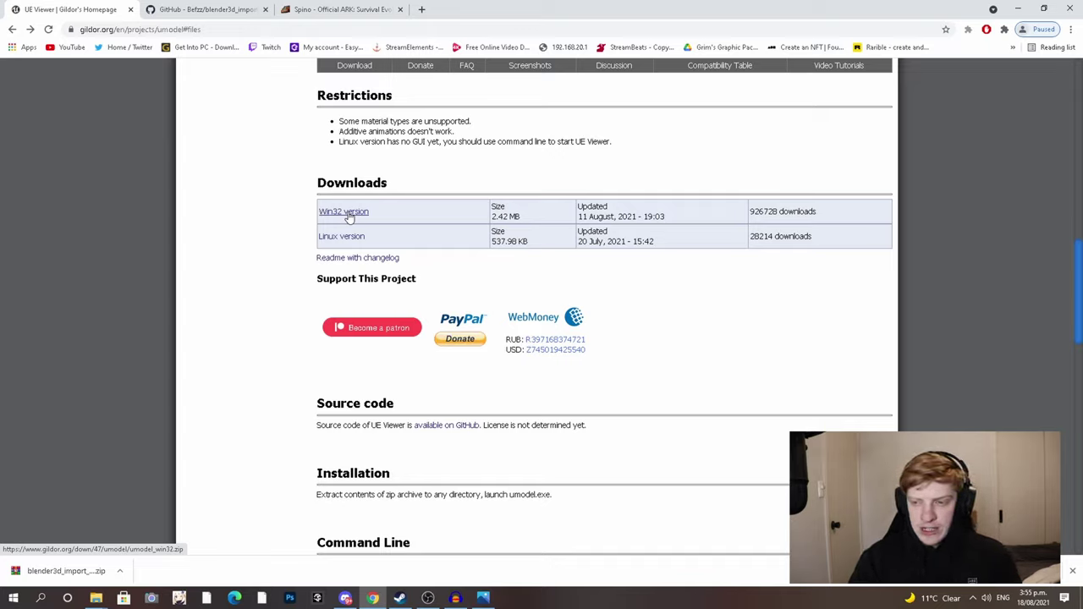
# - Open the umodel_win32 archive from the Downloads folder, dismiss the licence reminder and minimise the Downloads window
pyautogui.moveTo(96, 598)
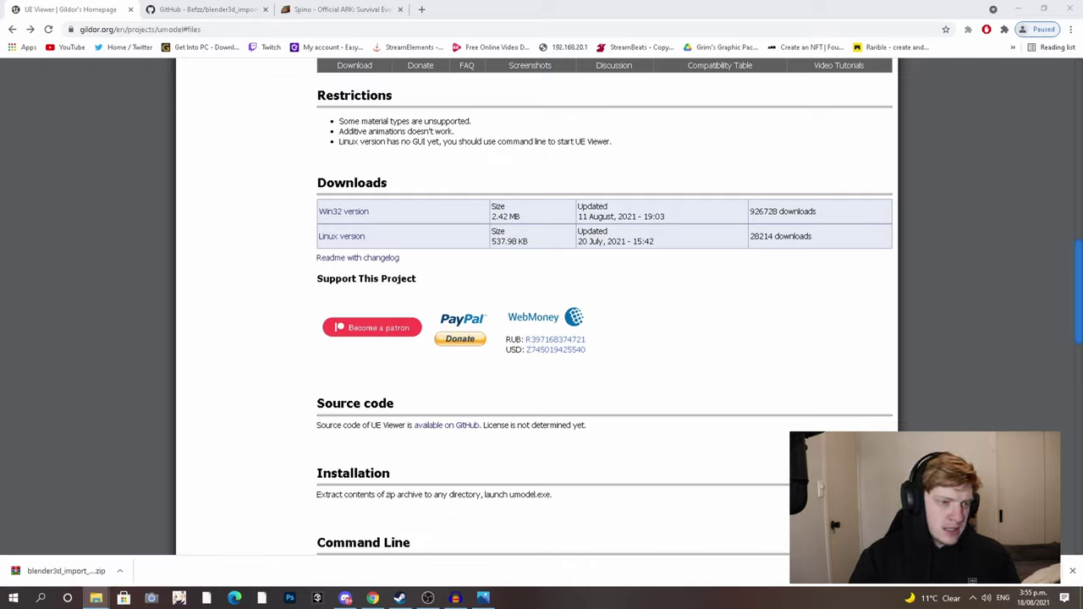
pyautogui.moveTo(0, 96); pyautogui.dragTo(860, 100)
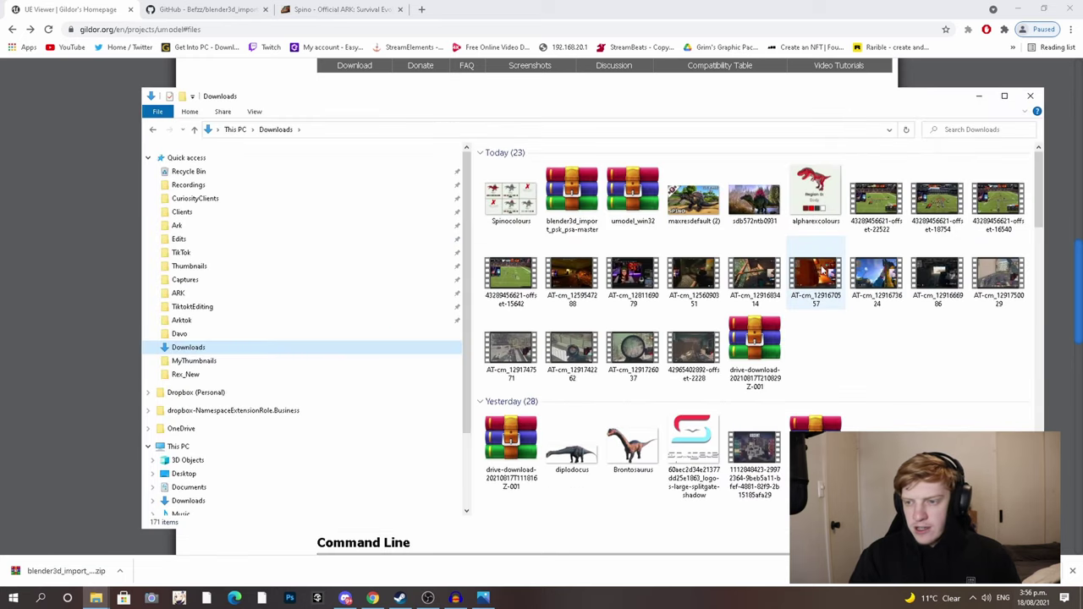
pyautogui.doubleClick(637, 203)
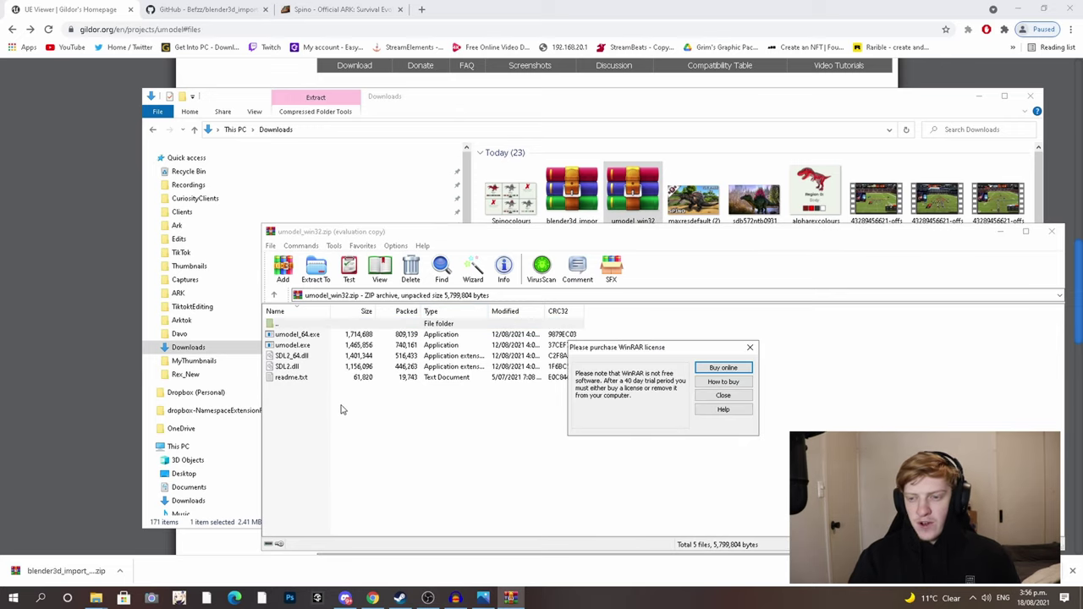
pyautogui.click(724, 397)
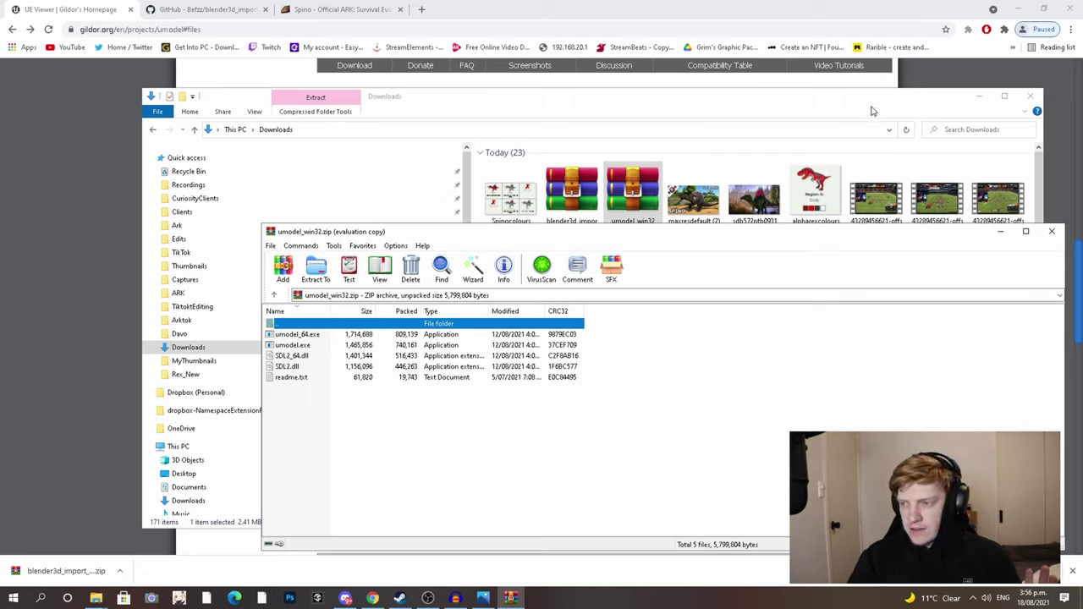
pyautogui.click(975, 102)
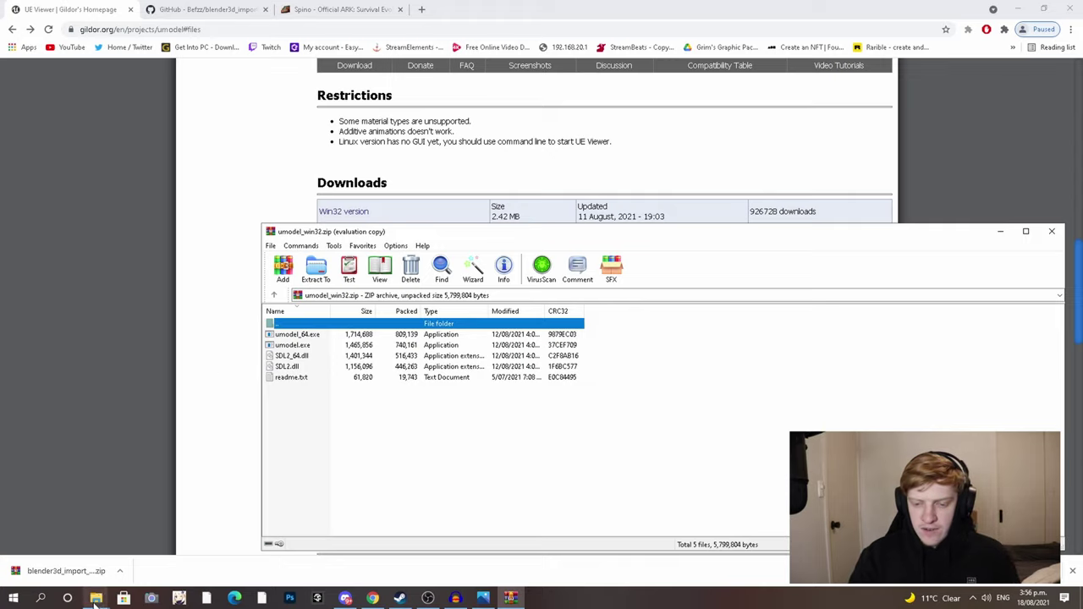
# - Open a new File Explorer window at C:\Program Files (x86)\Steam\steamapps\common\ARK
pyautogui.click(96, 599)
pyautogui.rightClick(96, 599)
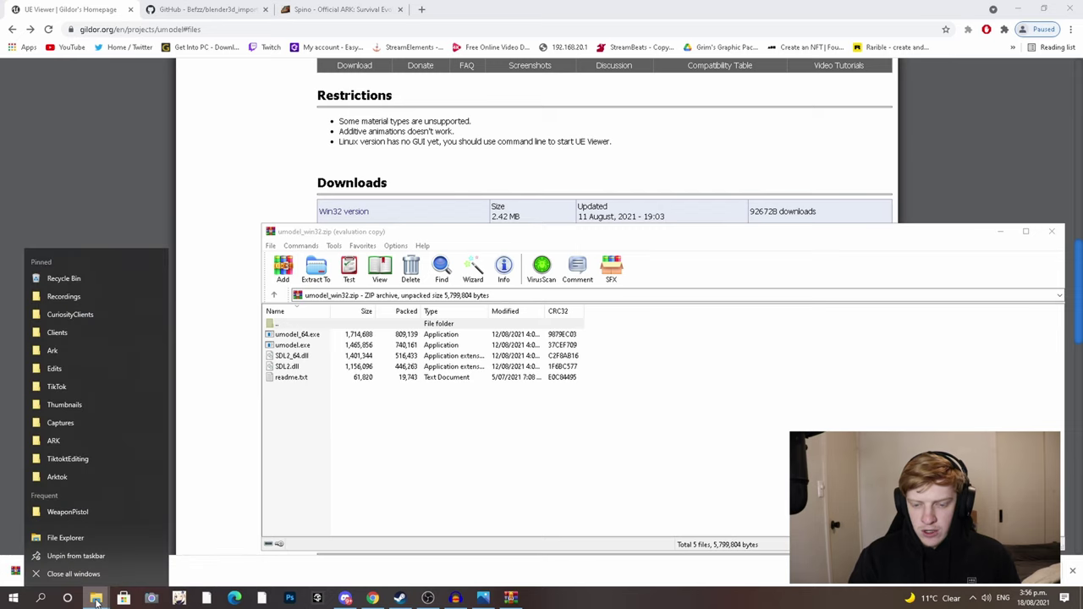
pyautogui.click(72, 542)
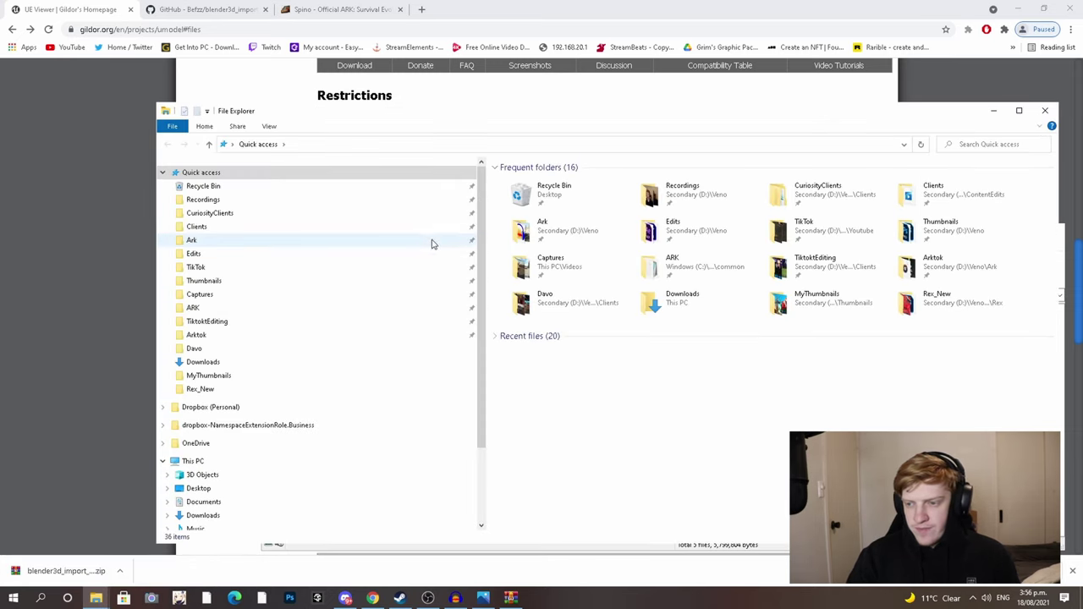
pyautogui.scroll(-3, 208, 394)
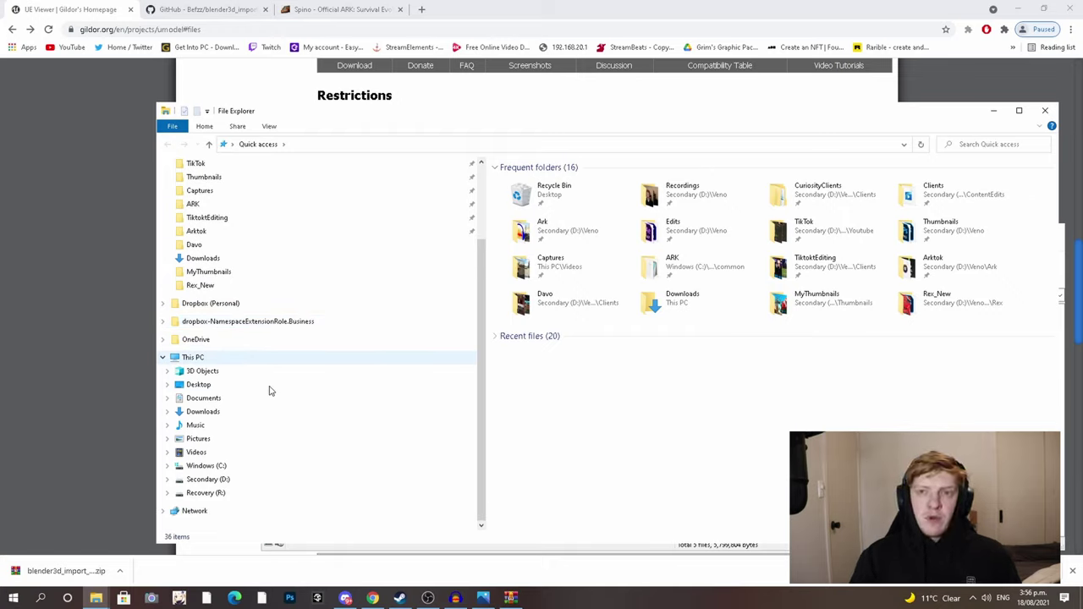
pyautogui.click(196, 468)
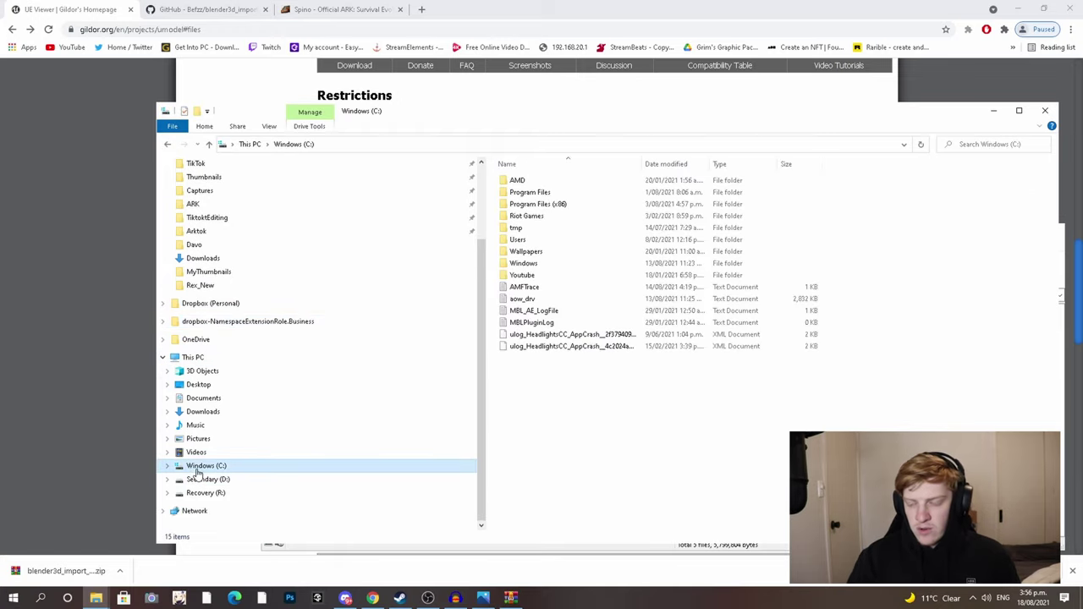
pyautogui.doubleClick(542, 204)
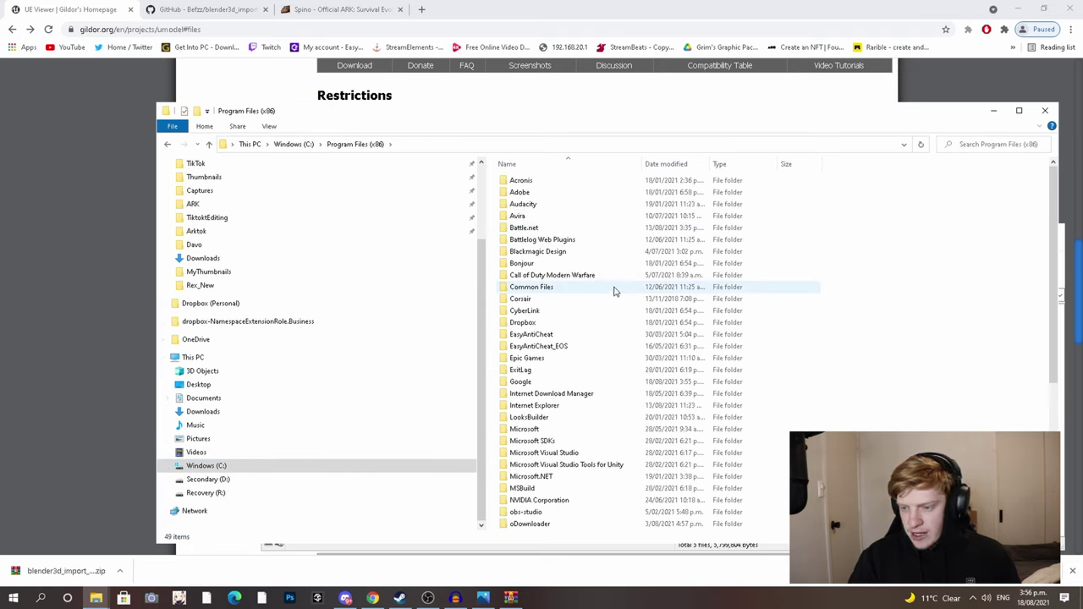
pyautogui.scroll(-5, 615, 290)
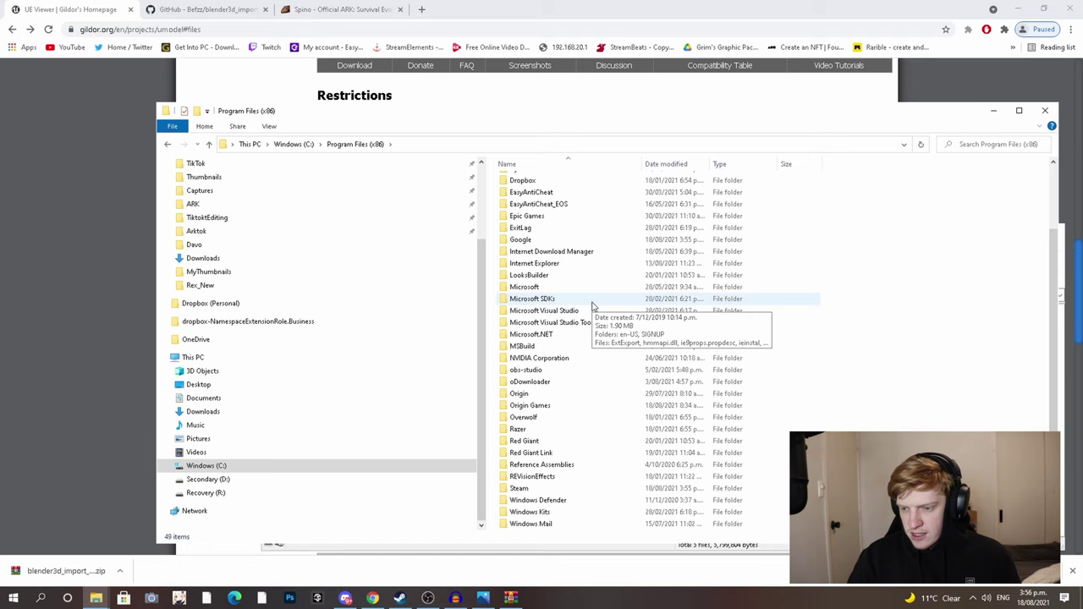
pyautogui.doubleClick(538, 456)
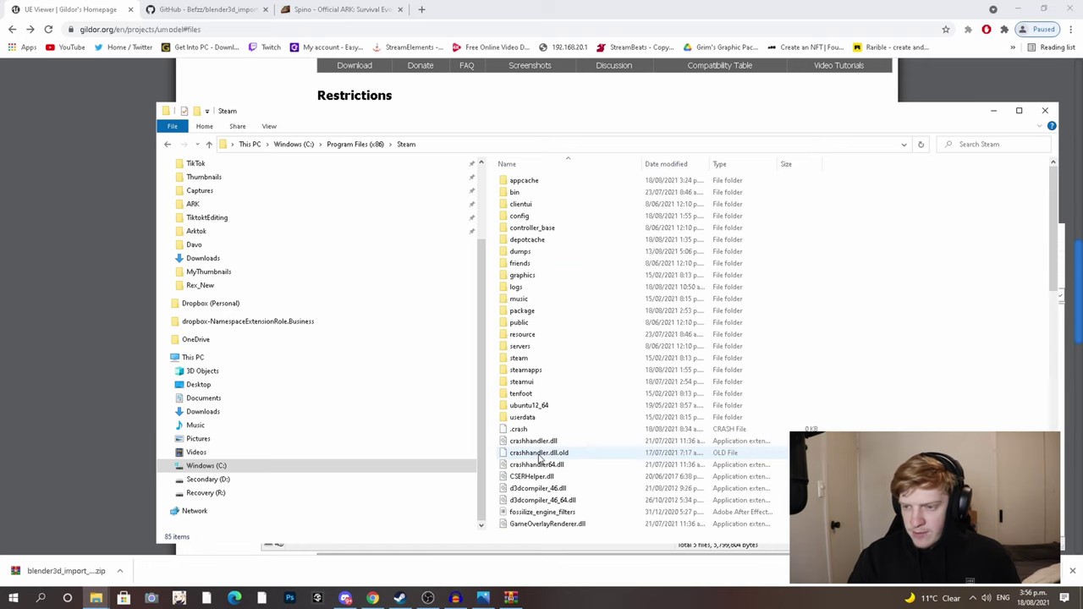
pyautogui.doubleClick(538, 371)
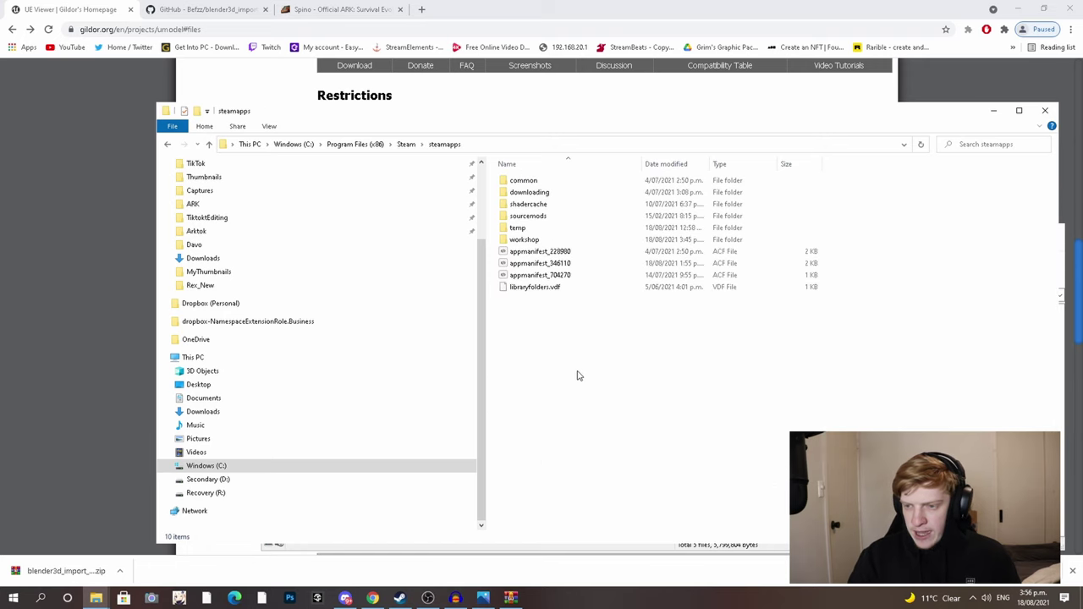
pyautogui.doubleClick(538, 182)
pyautogui.doubleClick(552, 184)
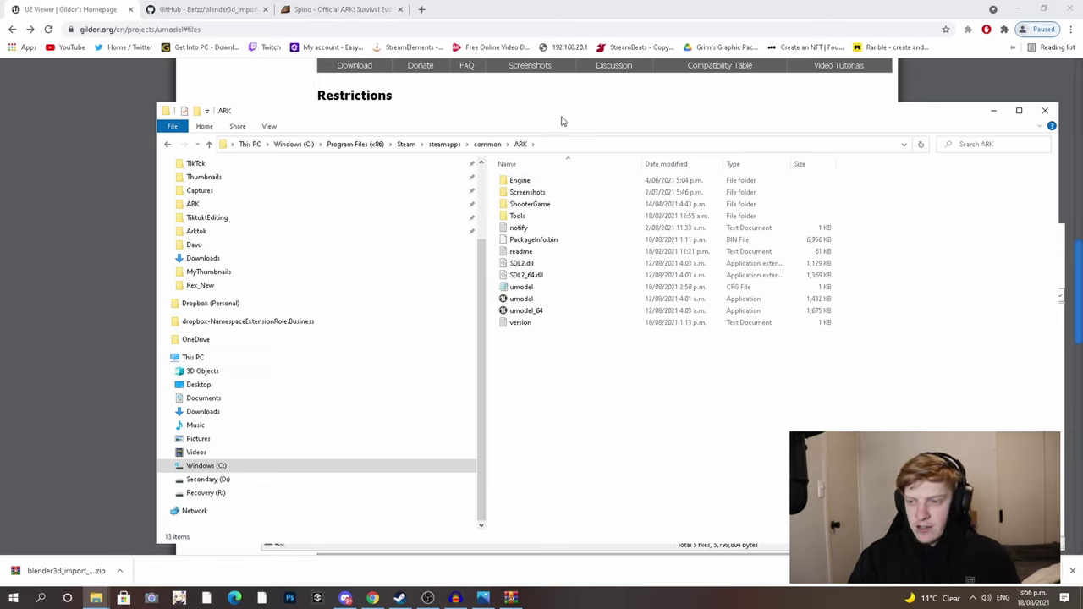
# - Bring up the umodel_win32 archive beside the ARK folder, then close the archive and minimise the browser
pyautogui.moveTo(562, 120); pyautogui.dragTo(615, 284)
pyautogui.moveTo(398, 235); pyautogui.dragTo(276, 94)
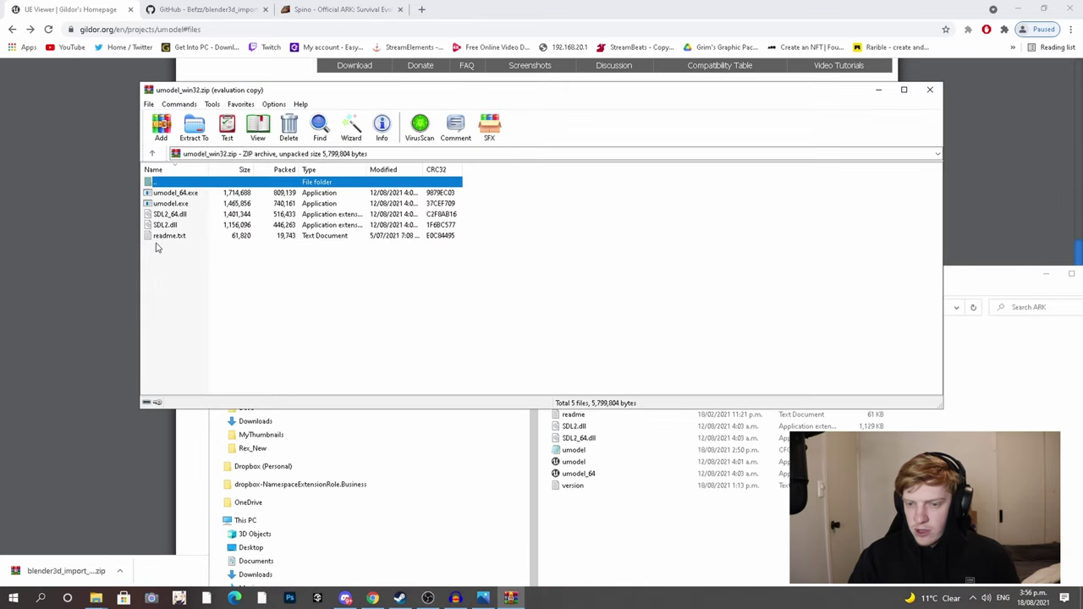
pyautogui.click(930, 90)
pyautogui.moveTo(592, 283); pyautogui.dragTo(465, 74)
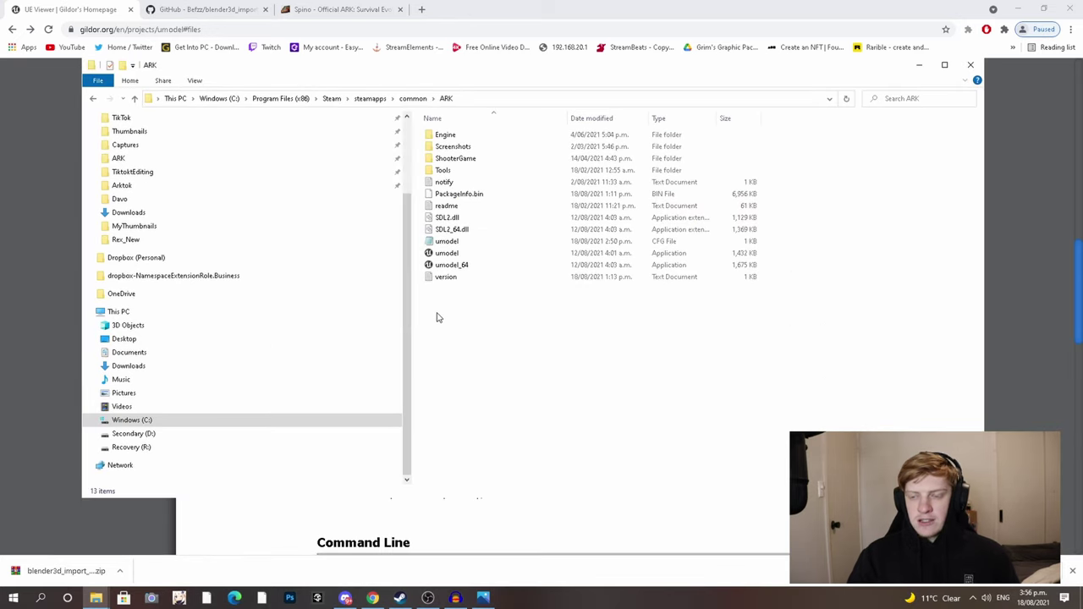
pyautogui.click(1020, 8)
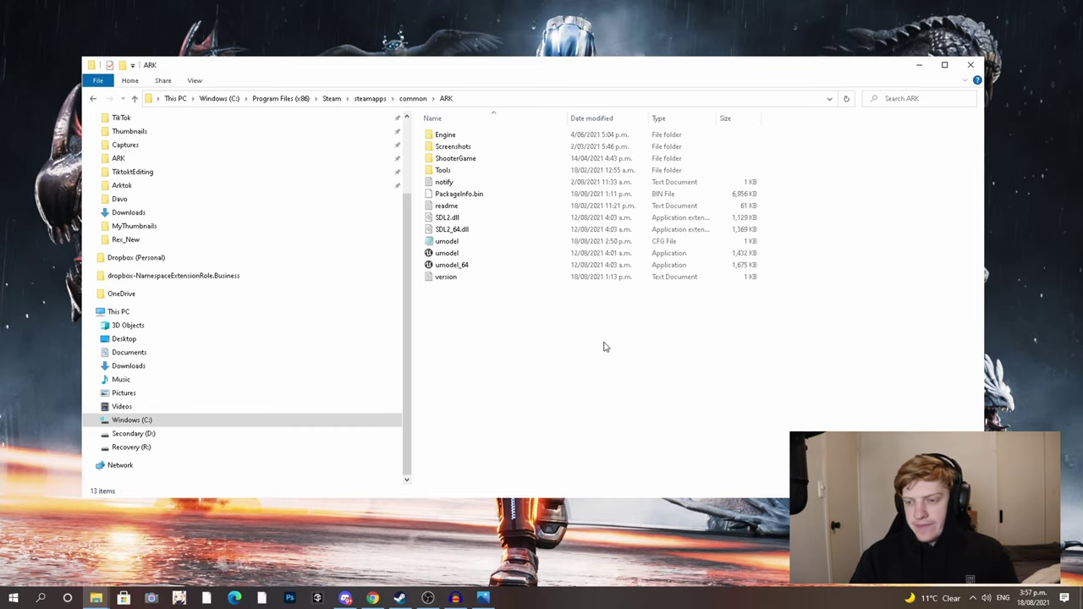
# - Launch umodel from the ARK folder with game detection overridden to Unreal engine 4 and Ark: Survival Evolved
pyautogui.doubleClick(453, 253)
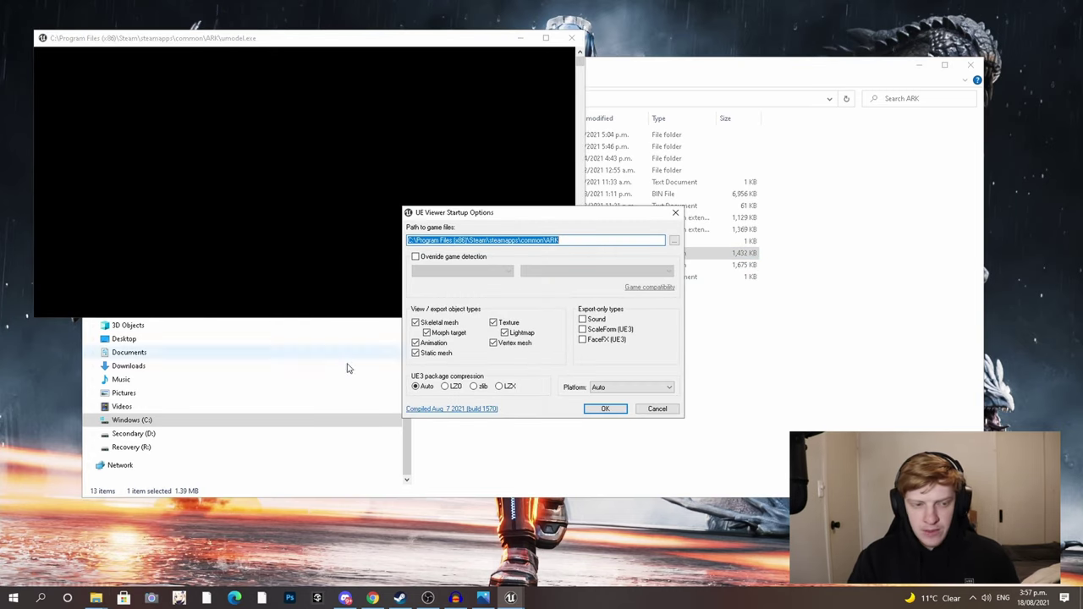
pyautogui.click(426, 258)
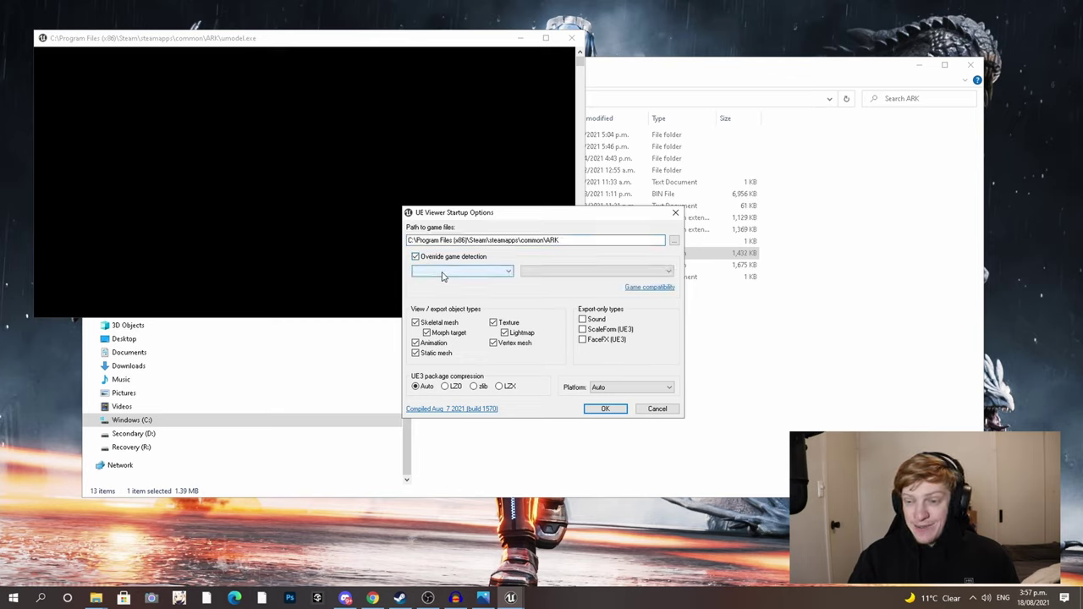
pyautogui.click(442, 274)
pyautogui.click(442, 311)
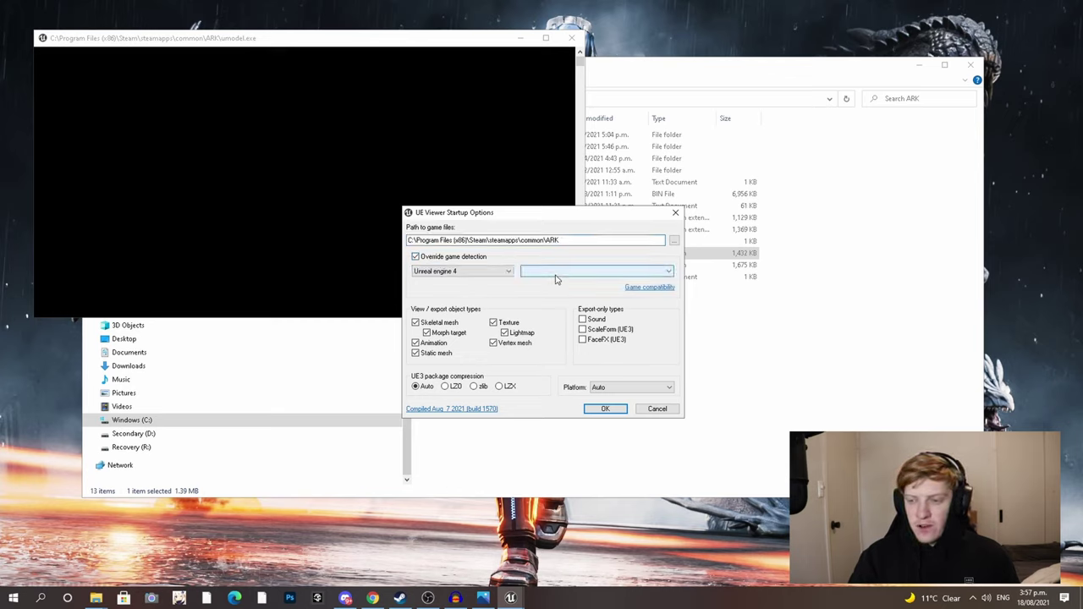
pyautogui.click(556, 272)
pyautogui.scroll(-5, 565, 350)
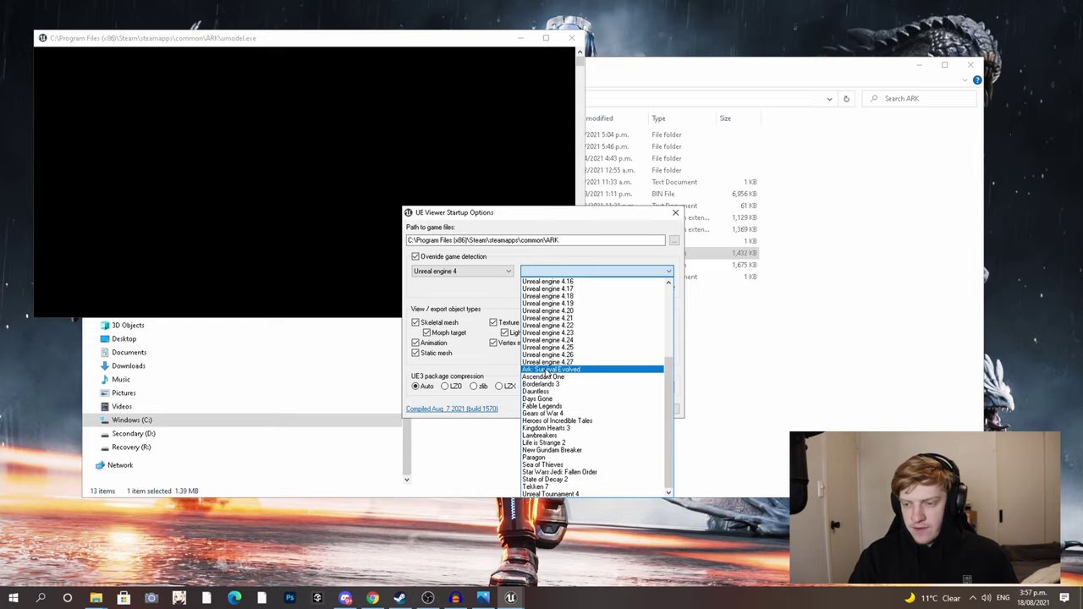
pyautogui.click(547, 369)
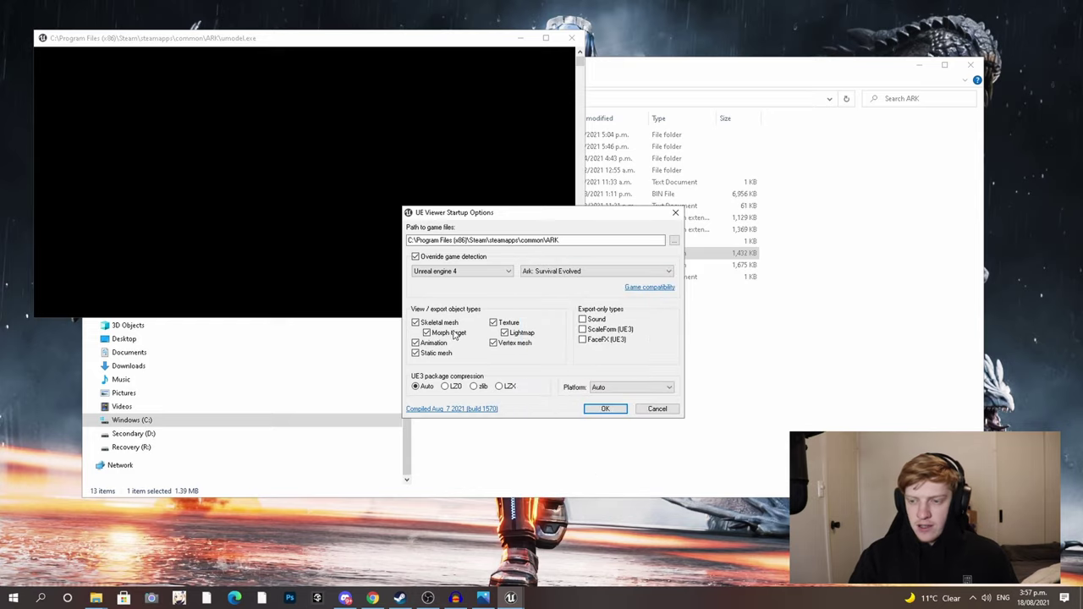
pyautogui.click(600, 412)
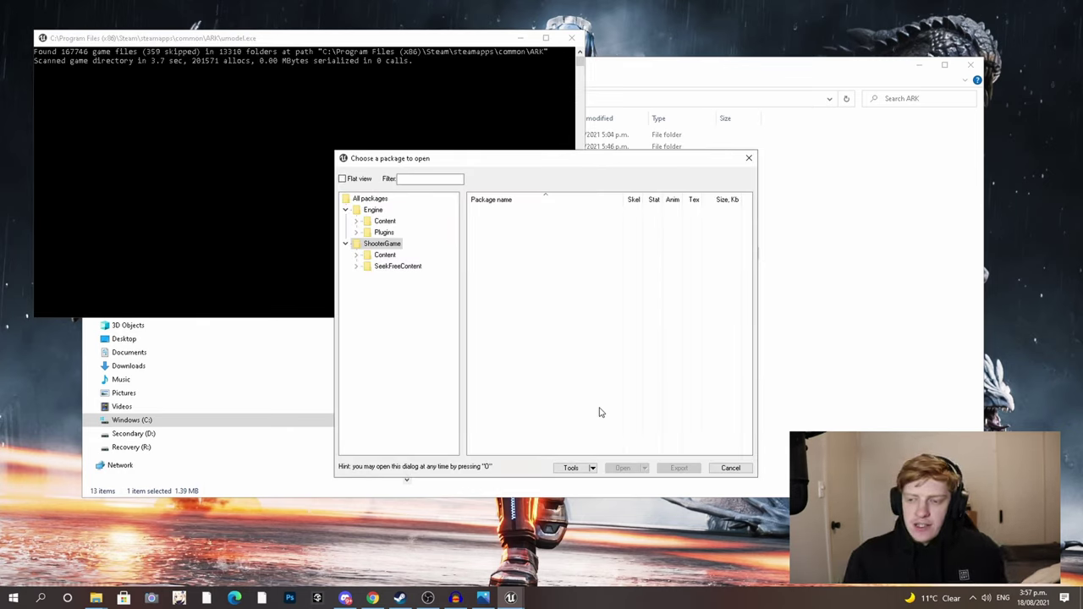
# - Expand the package tree through ShooterGame's Content and PrimalEarth folders down to Dinos
pyautogui.click(357, 257)
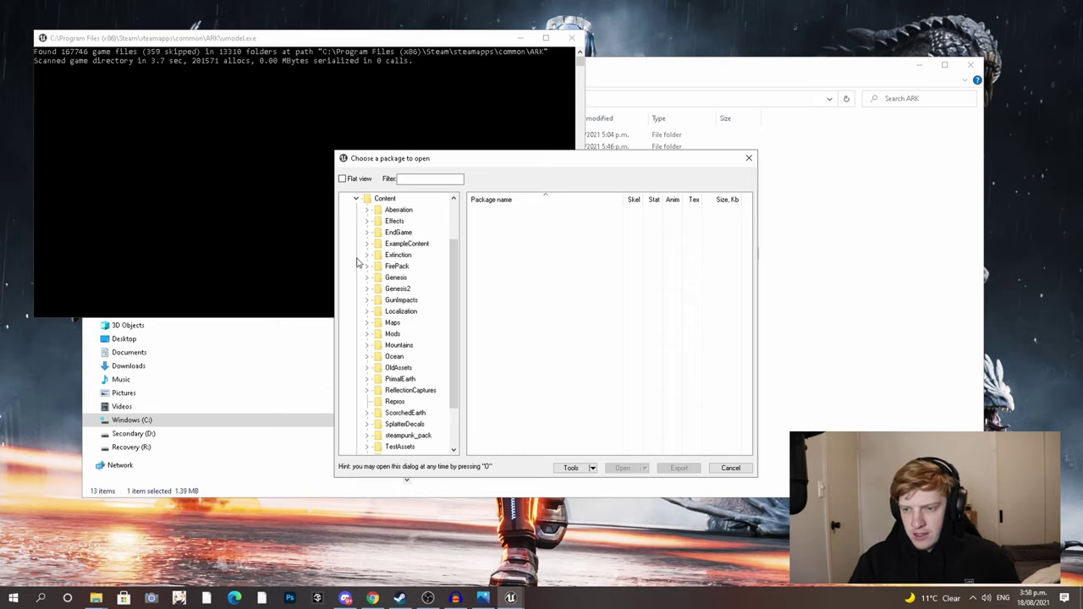
pyautogui.scroll(2, 357, 263)
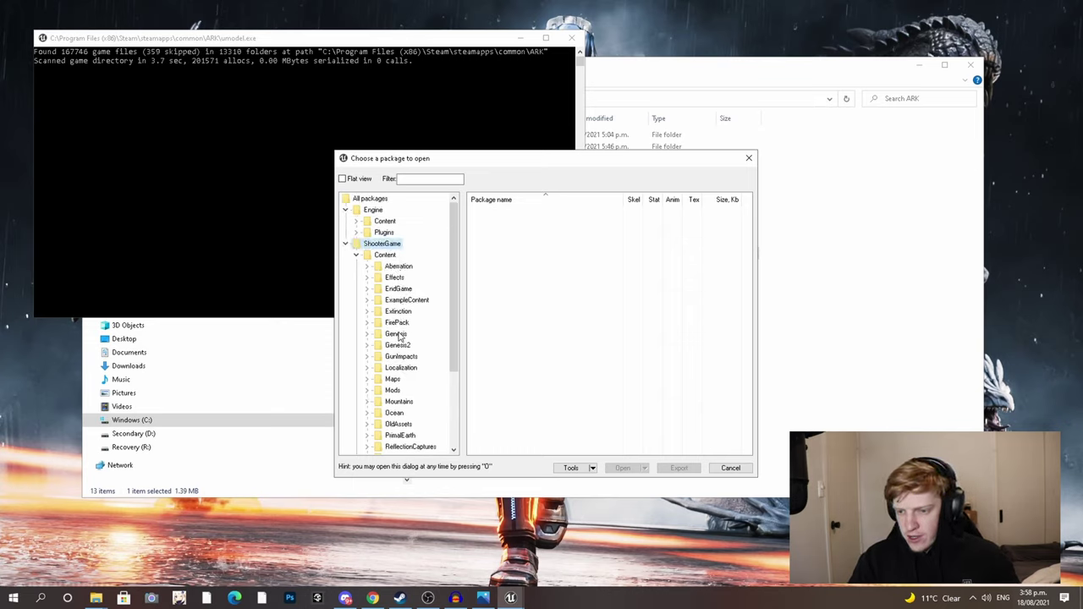
pyautogui.scroll(-3, 399, 336)
pyautogui.scroll(3, 397, 323)
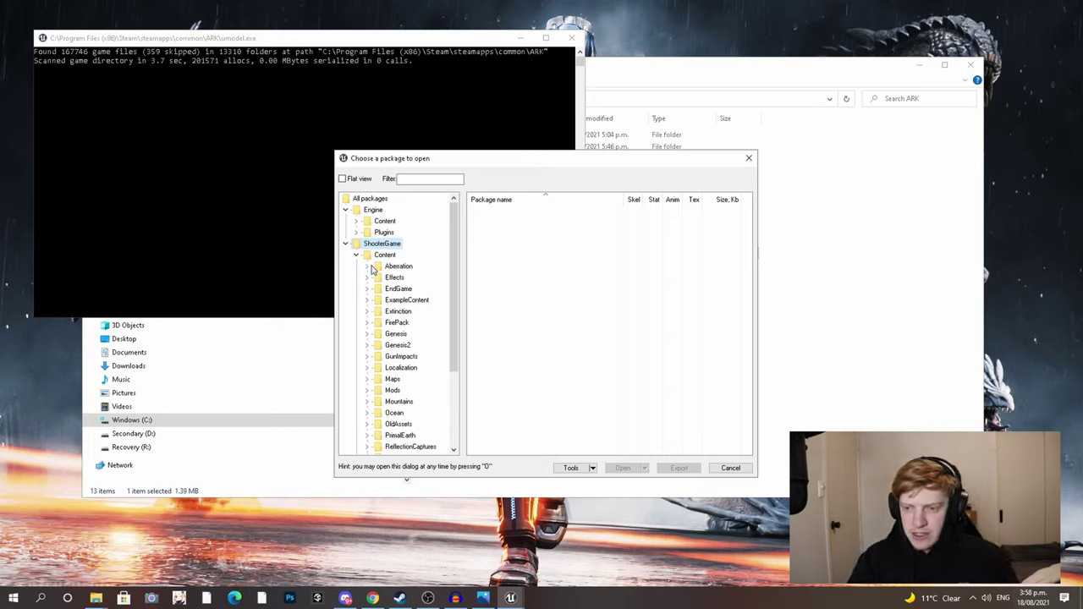
pyautogui.scroll(-2, 430, 336)
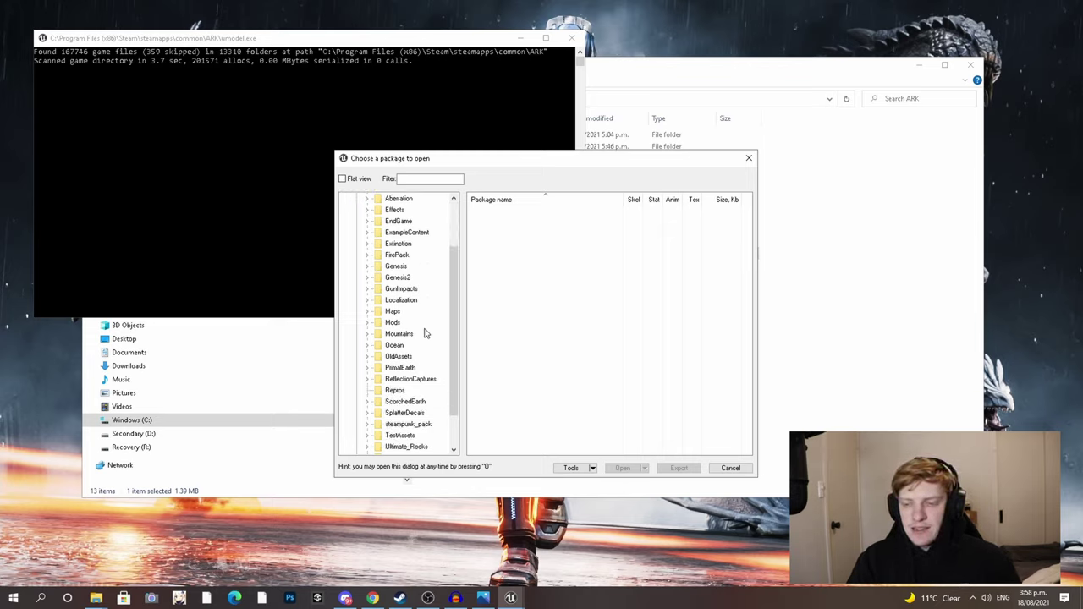
pyautogui.click(367, 369)
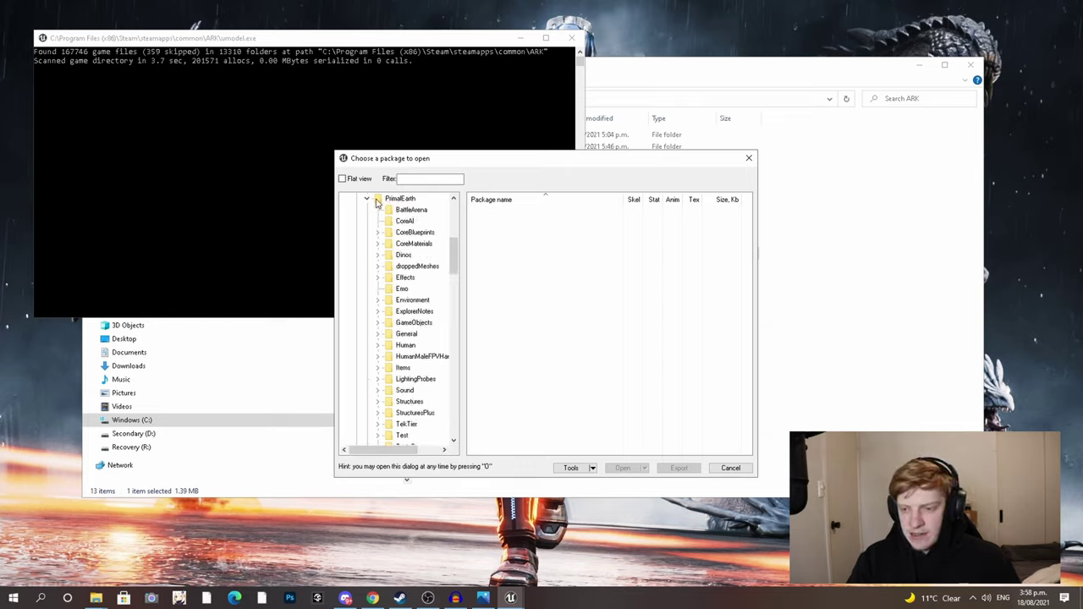
pyautogui.click(377, 256)
# - Open the Spino.uasset package from the Spino folder under Dinos and orbit around the model
pyautogui.scroll(-15, 418, 312)
pyautogui.scroll(-7, 418, 307)
pyautogui.scroll(-2, 418, 306)
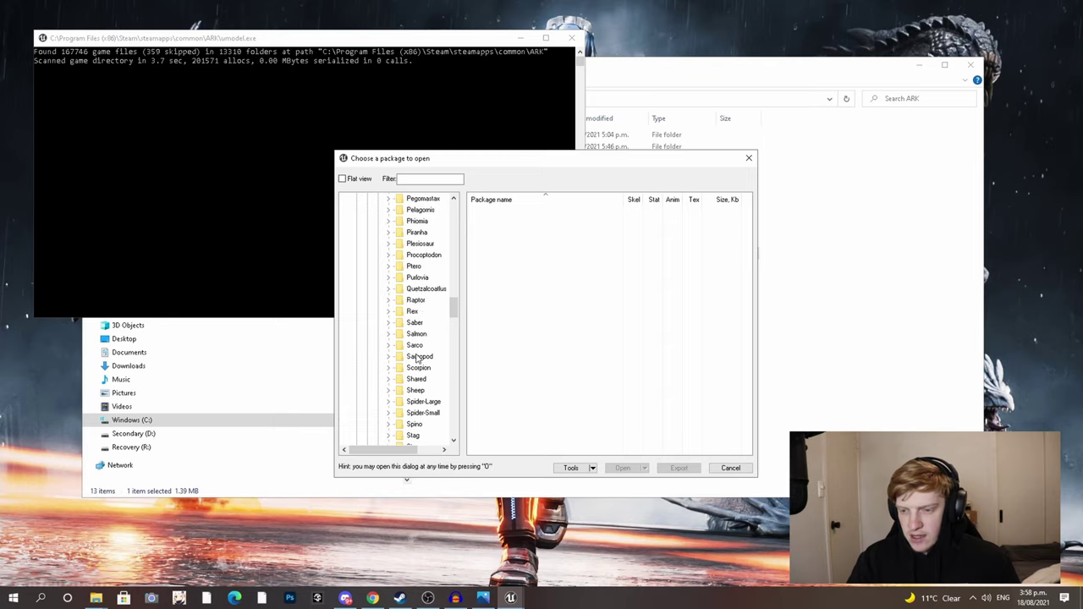
pyautogui.scroll(-1, 417, 361)
pyautogui.click(389, 391)
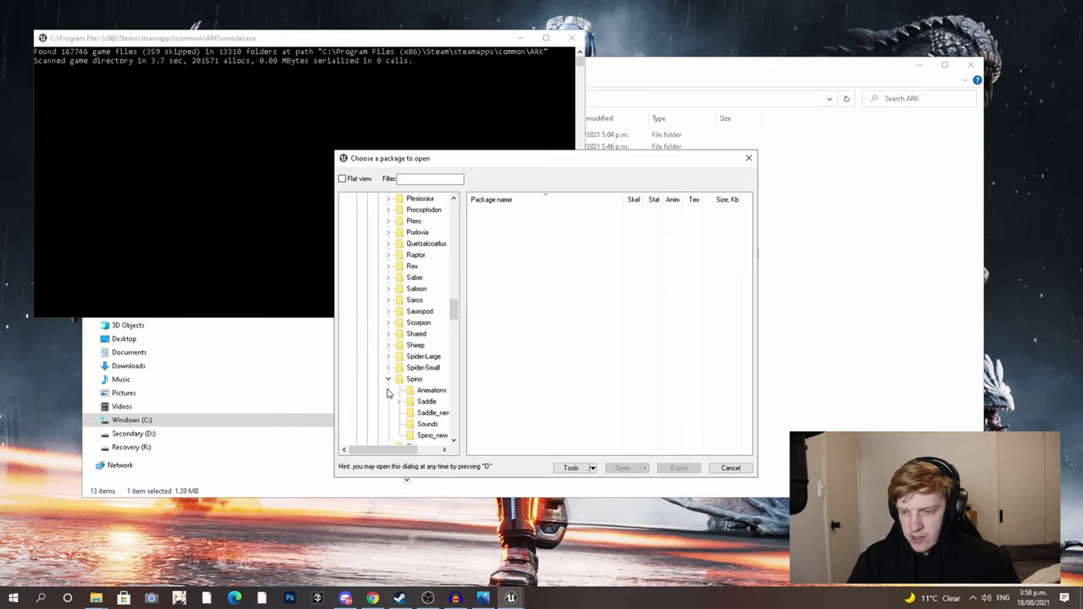
pyautogui.click(413, 381)
pyautogui.moveTo(397, 452); pyautogui.dragTo(405, 456)
pyautogui.scroll(-2, 413, 386)
pyautogui.doubleClick(500, 212)
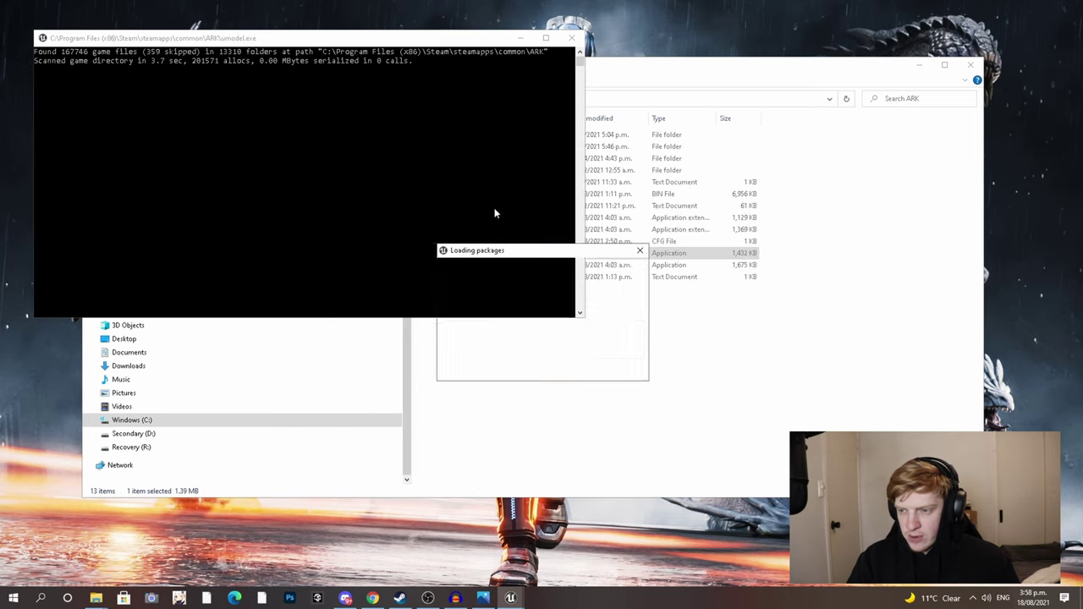
pyautogui.moveTo(541, 322); pyautogui.dragTo(466, 309)
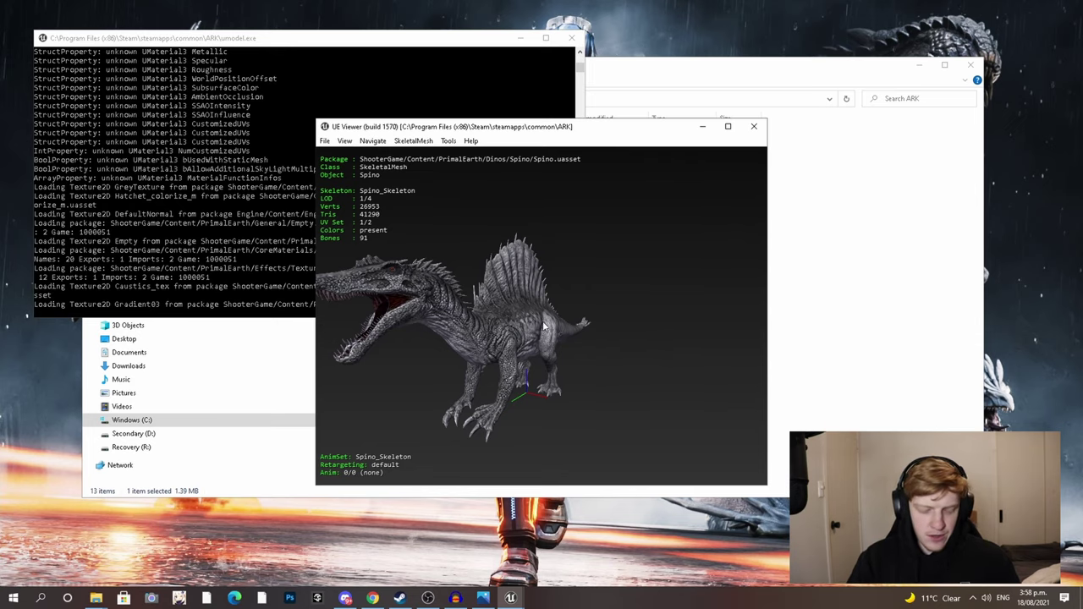
# - Open the Spino_new.uasset package from the Spino_new folder and orbit around the model
pyautogui.press('o')
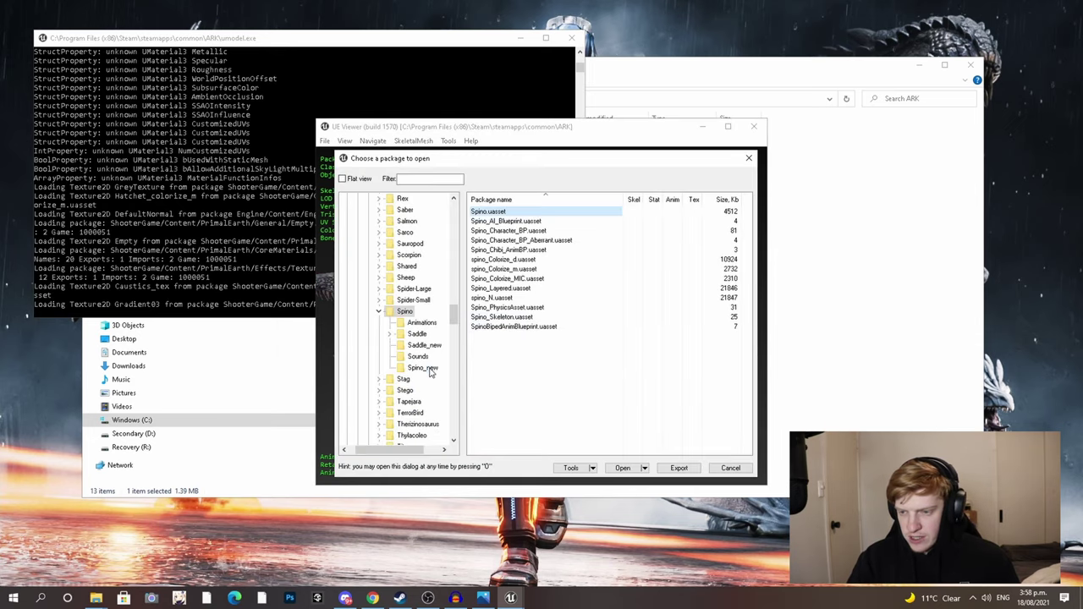
pyautogui.click(428, 369)
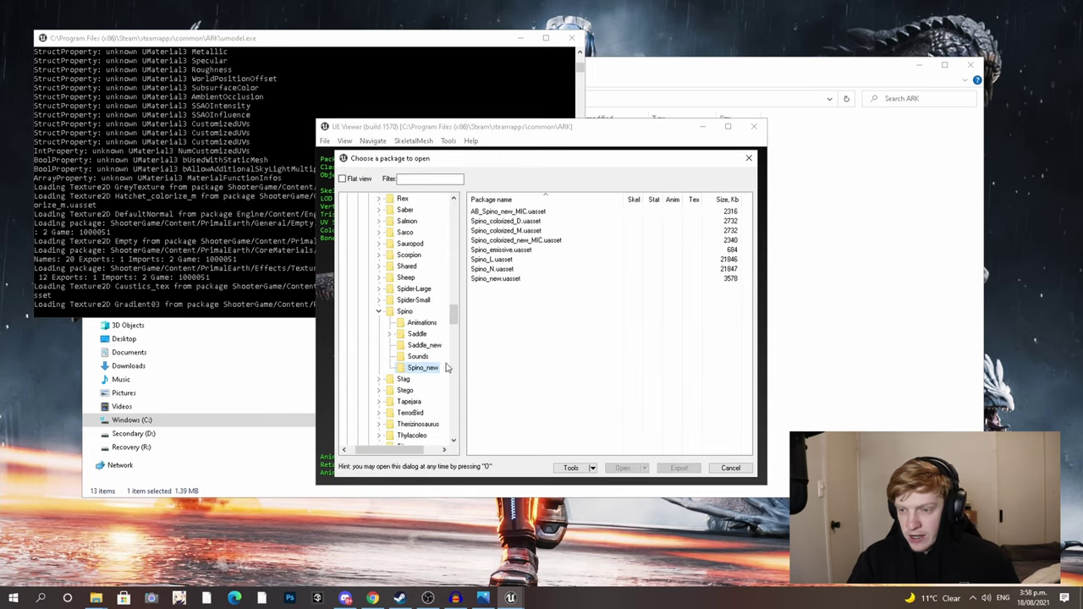
pyautogui.doubleClick(508, 280)
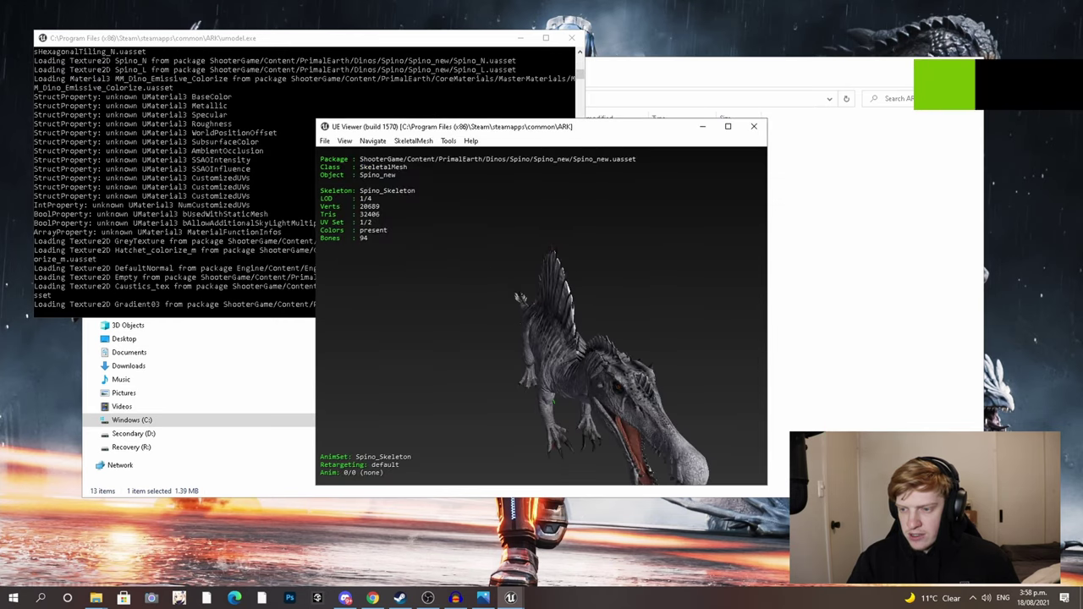
pyautogui.moveTo(525, 296); pyautogui.dragTo(474, 326)
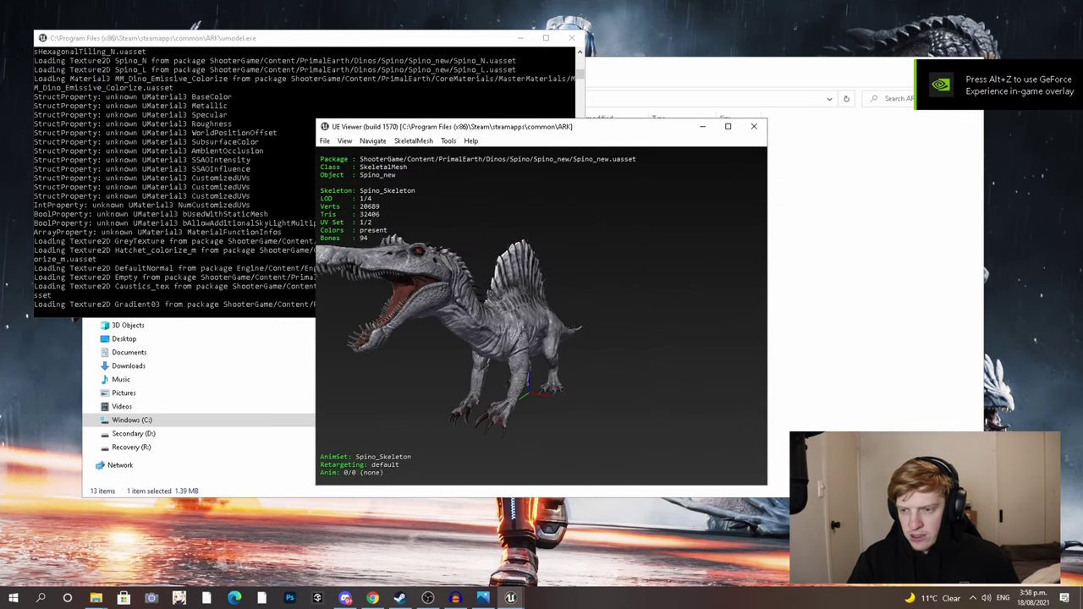
pyautogui.moveTo(555, 332); pyautogui.dragTo(462, 321)
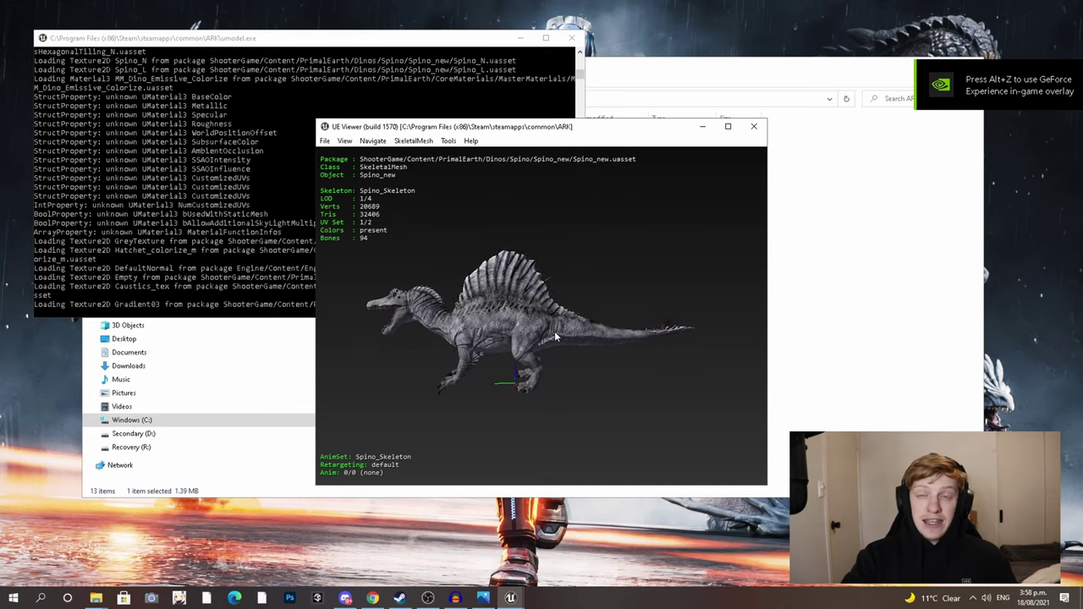
pyautogui.press('m')
# - Export Spino_new.uasset to the ARK Models Exports folder with ActorX (psk) skeletal mesh and TGA textures
pyautogui.press('o')
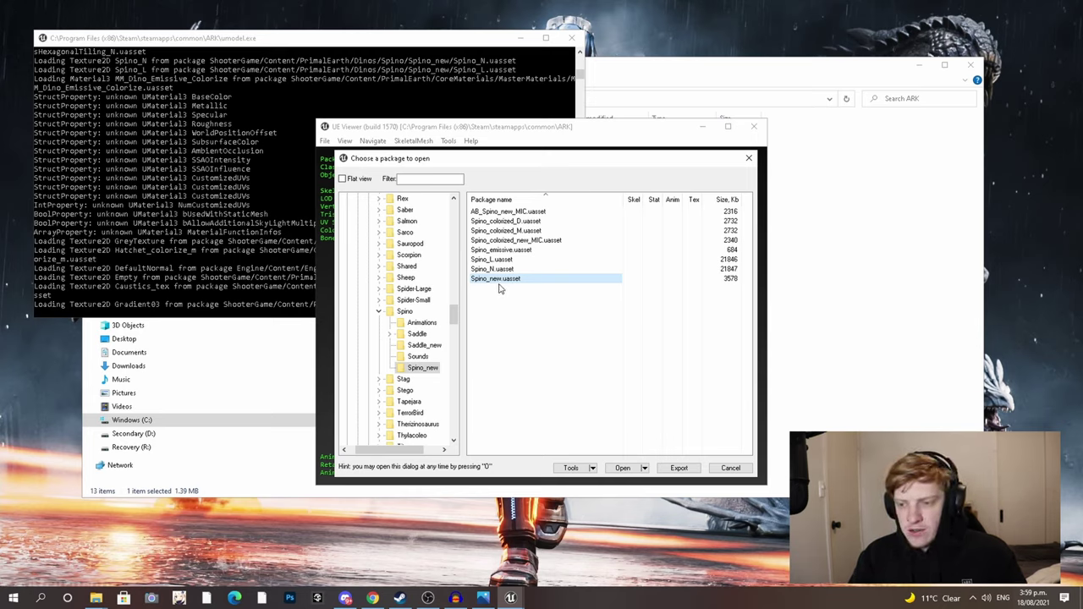
pyautogui.click(682, 470)
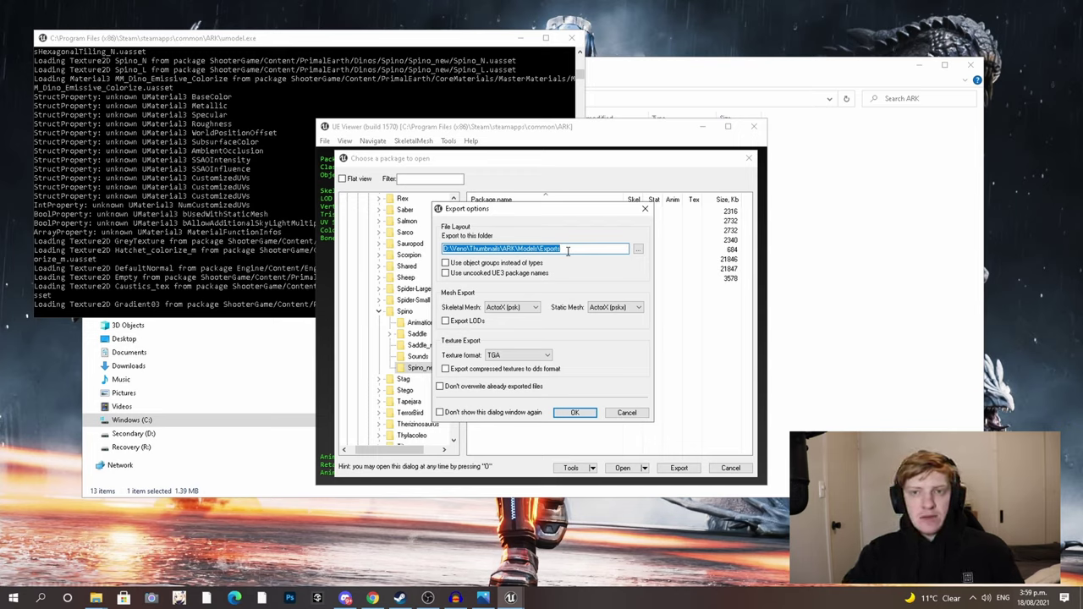
pyautogui.click(588, 412)
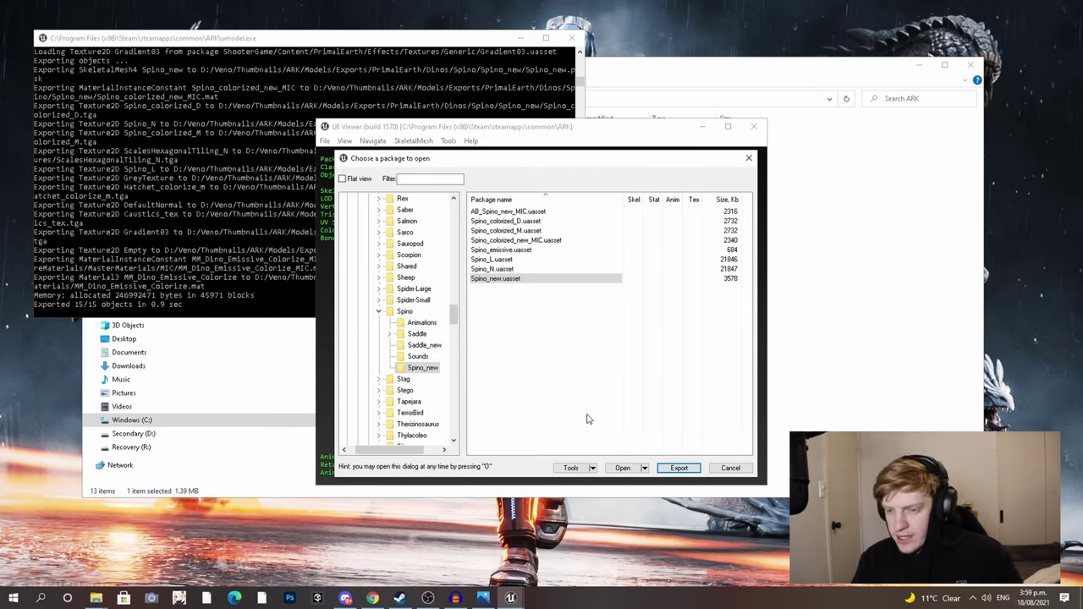
# - Export SK_Spino_Saddle_New_RIG.uasset from the Saddle_new folder to the same Exports folder with the existing export options
pyautogui.click(425, 345)
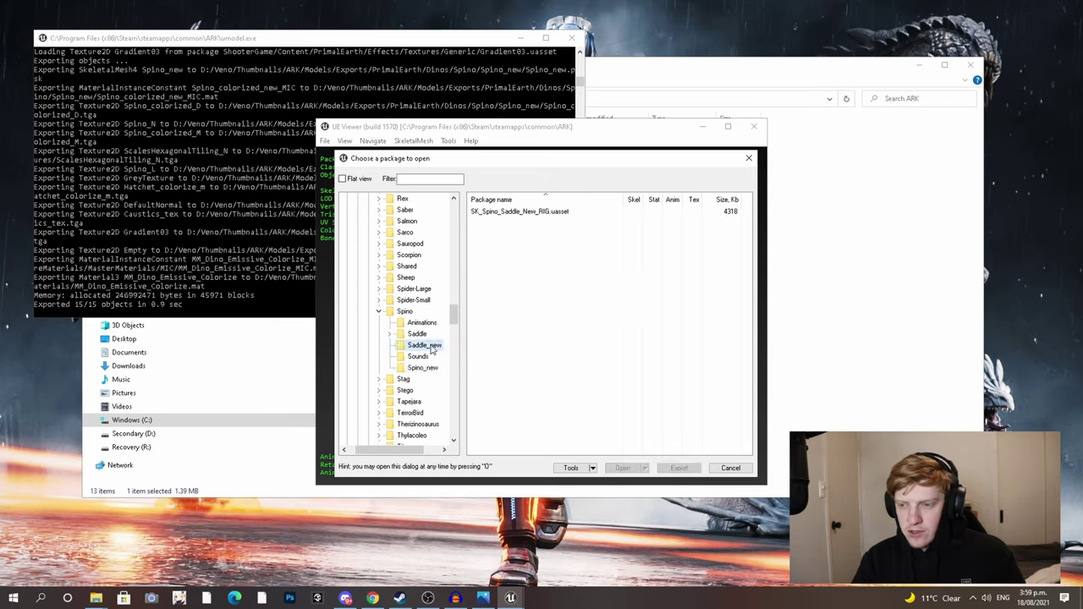
pyautogui.click(516, 212)
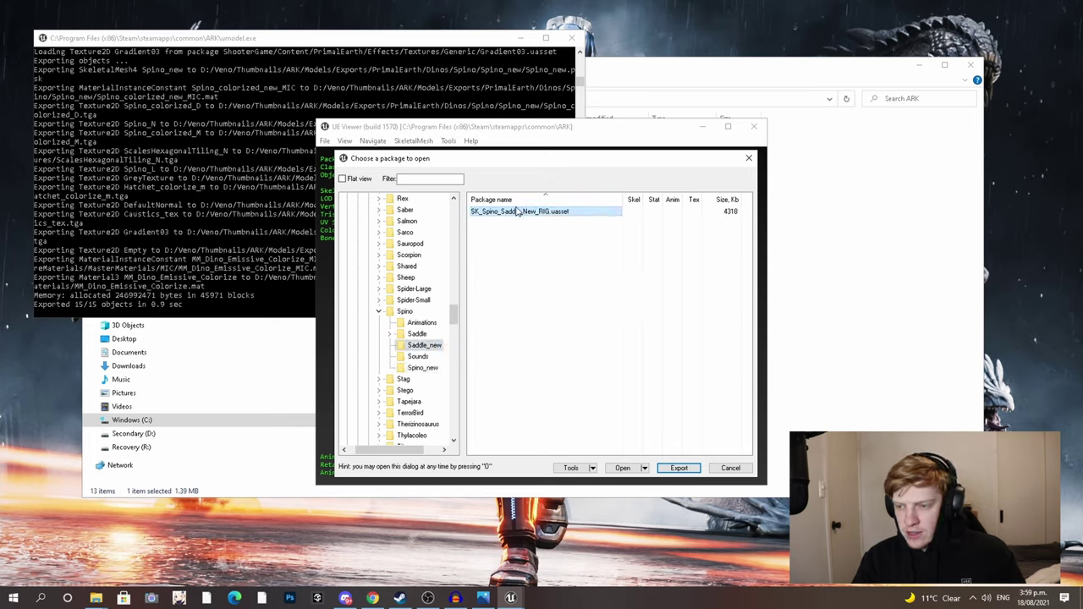
pyautogui.click(678, 467)
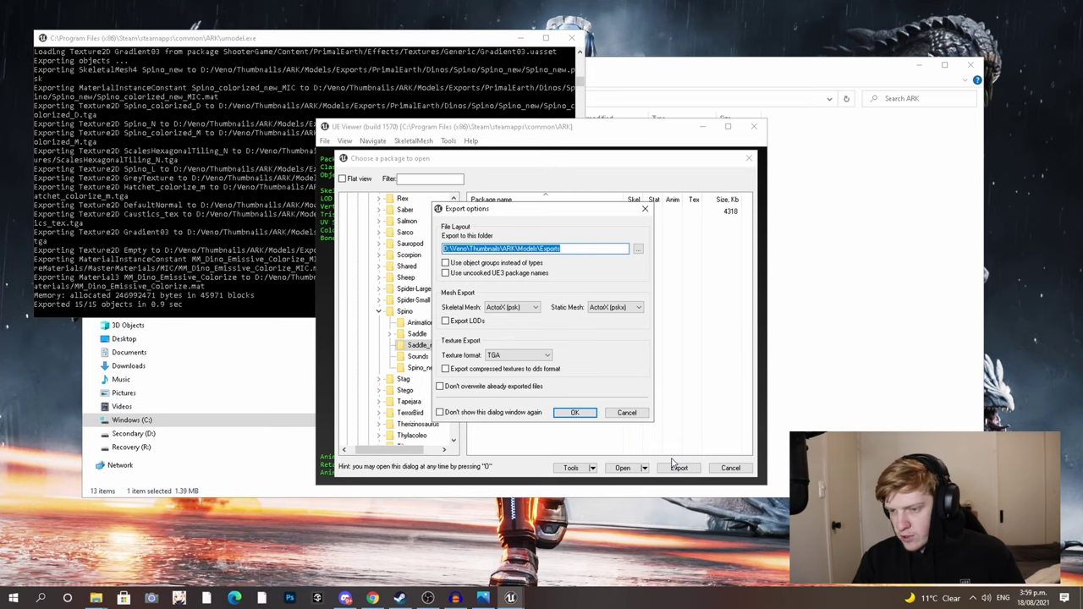
pyautogui.click(579, 412)
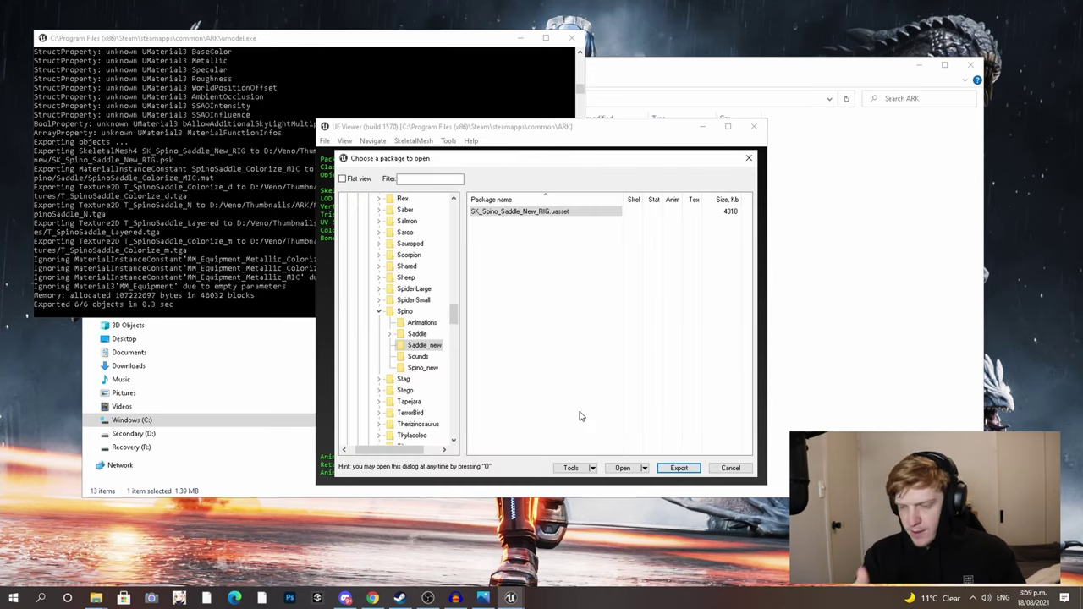
# - Collapse the Spino and Dinos folders, then list the packages of the Female folder under PrimalEarth's Human folder
pyautogui.click(379, 311)
pyautogui.scroll(5, 405, 357)
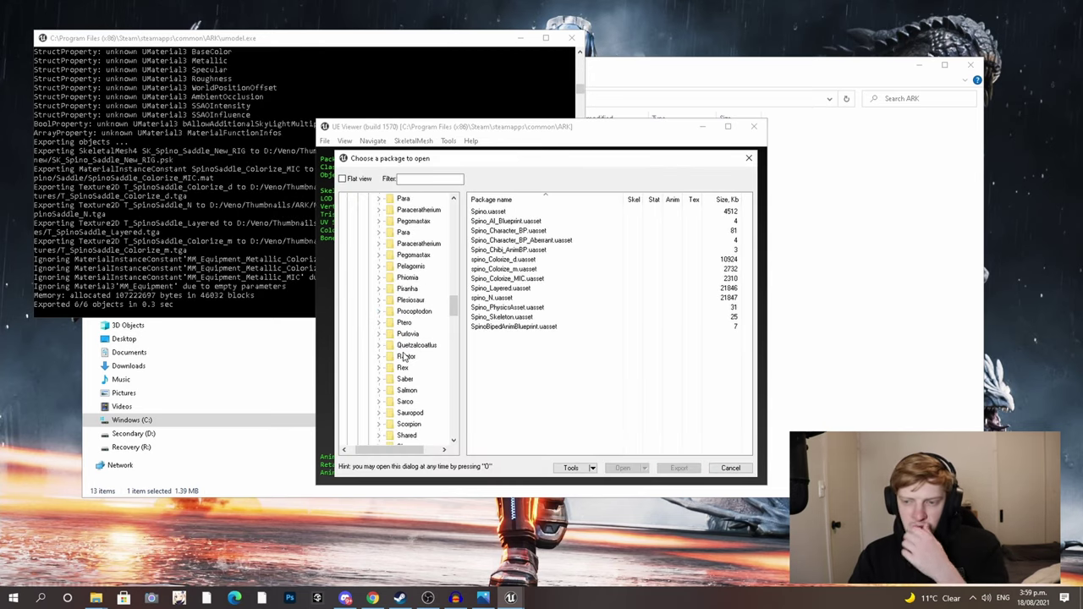
pyautogui.scroll(10, 406, 357)
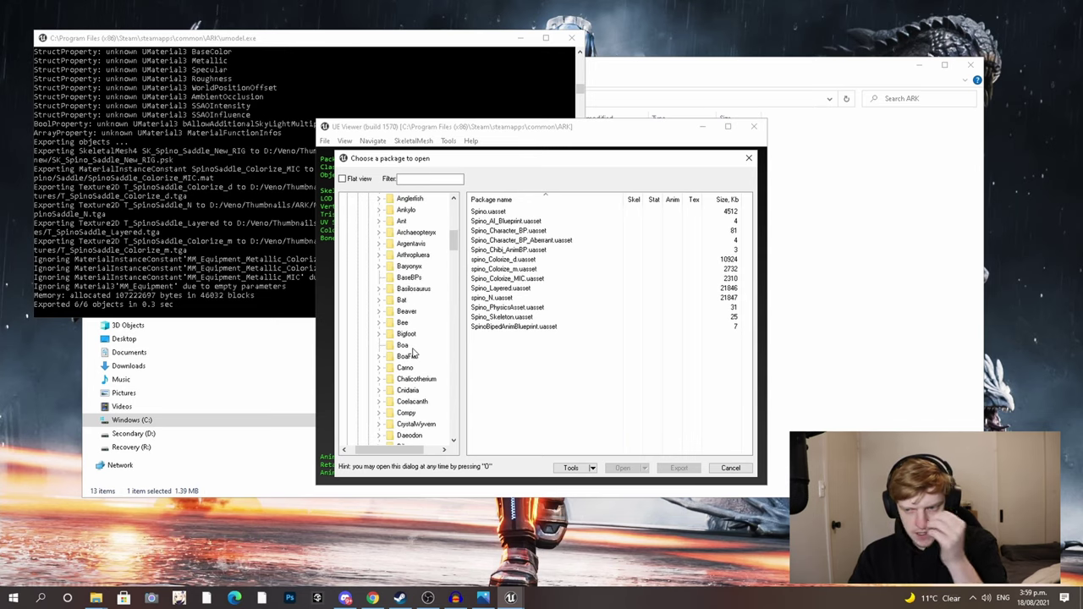
pyautogui.scroll(6, 411, 355)
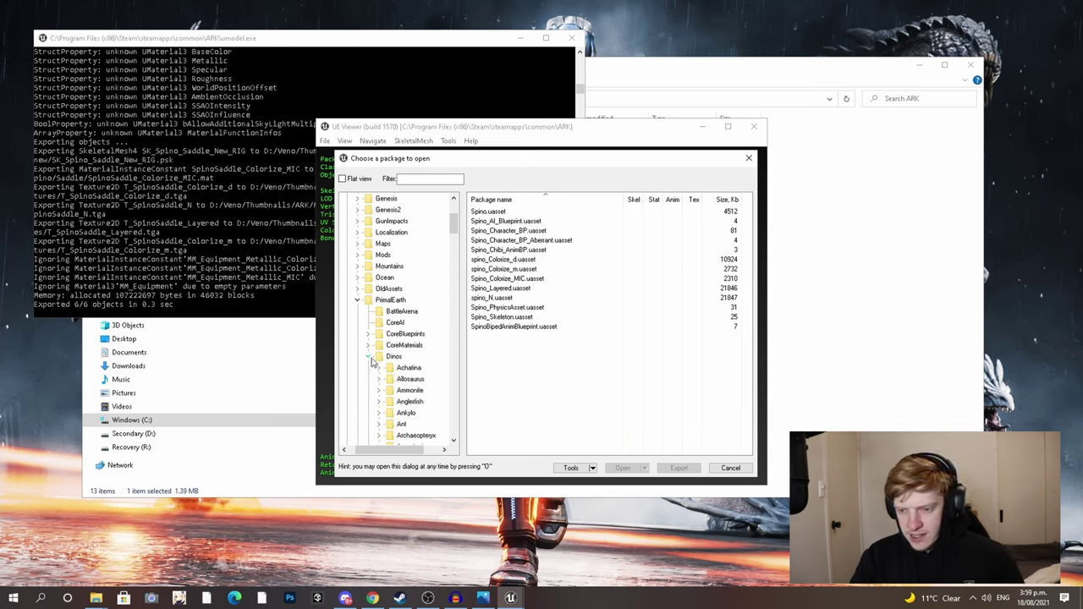
pyautogui.click(370, 358)
pyautogui.scroll(-3, 367, 254)
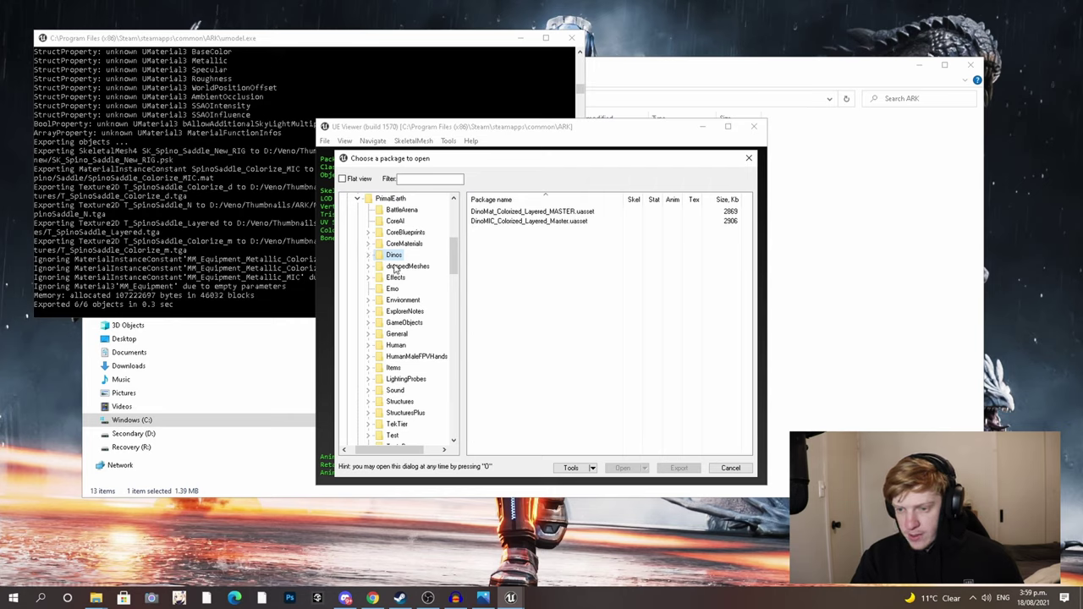
pyautogui.click(369, 347)
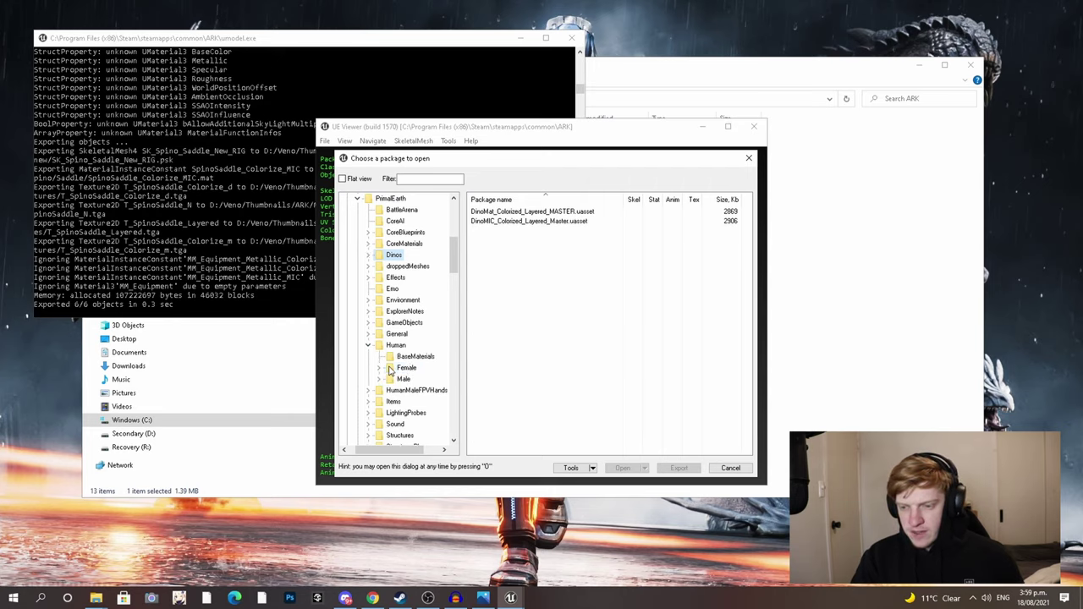
pyautogui.click(391, 369)
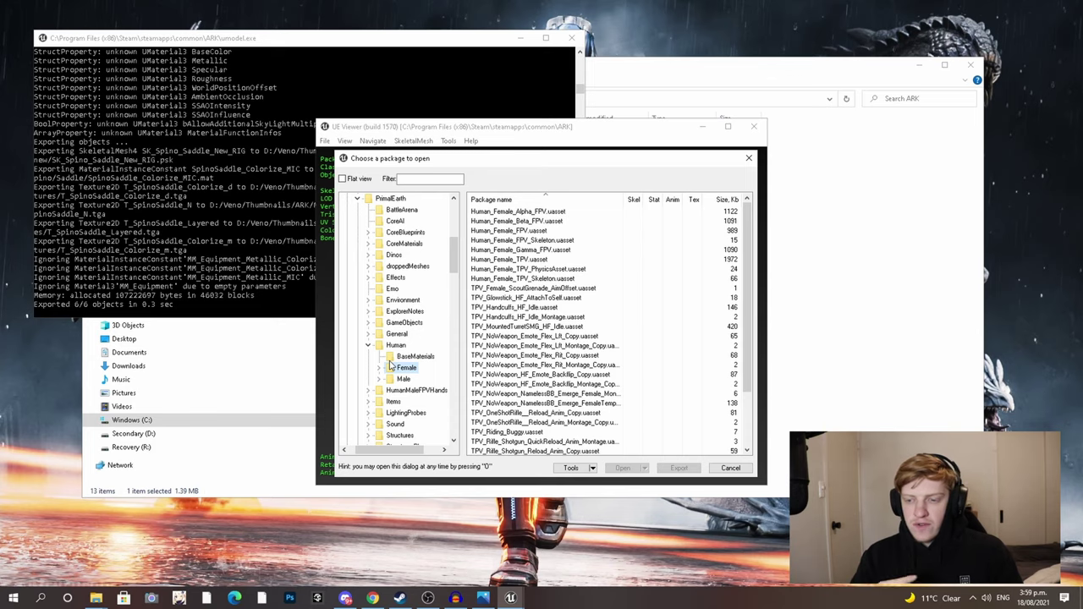
# - Open Human_Female_TPV.uasset and orbit around the full-body model
pyautogui.doubleClick(520, 260)
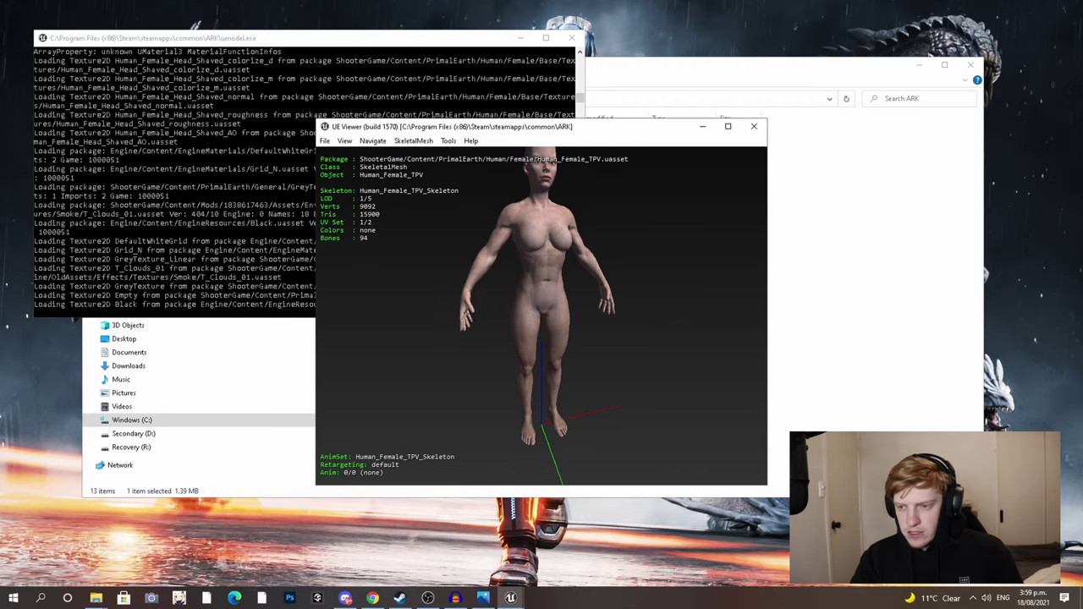
pyautogui.moveTo(520, 260); pyautogui.dragTo(647, 276)
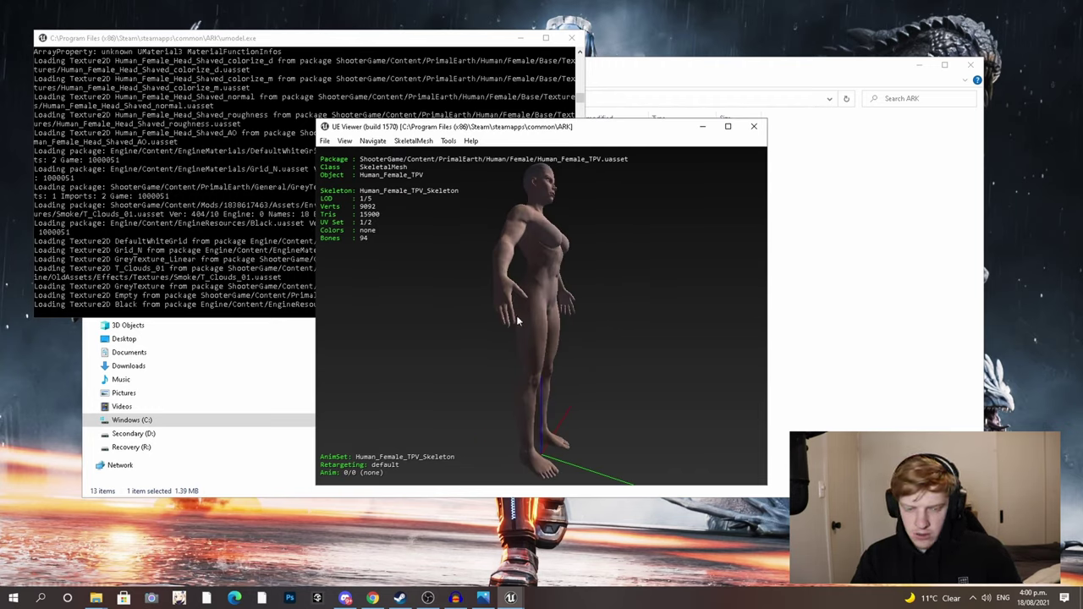
pyautogui.press('m')
# - Preview the first-person arm models Human_Female_FPV, Human_Female_Beta_FPV and Human_Female_Alpha_FPV one after another
pyautogui.press('o')
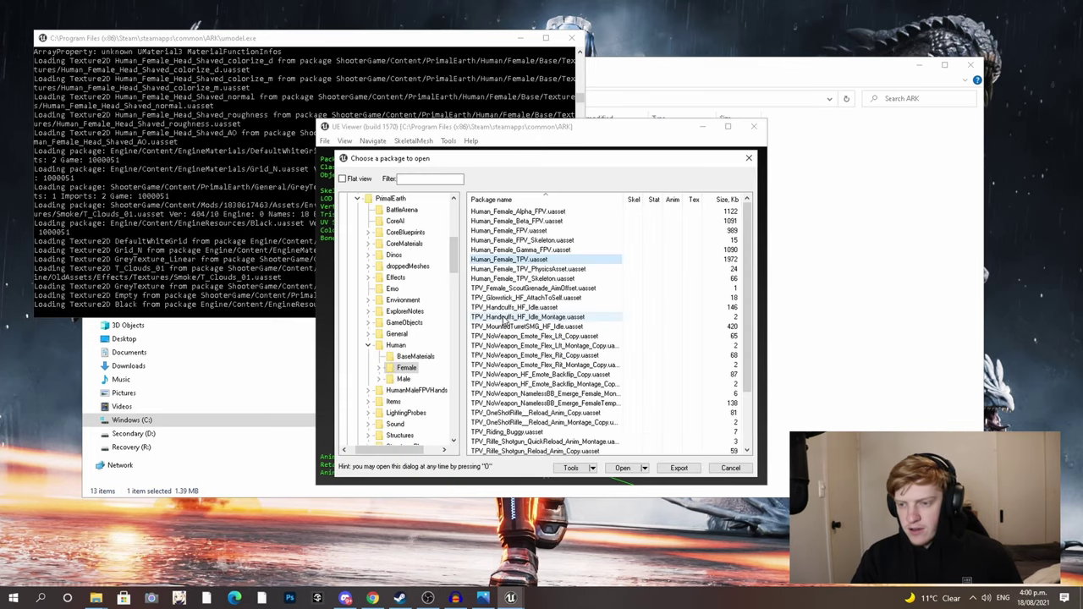
pyautogui.doubleClick(524, 230)
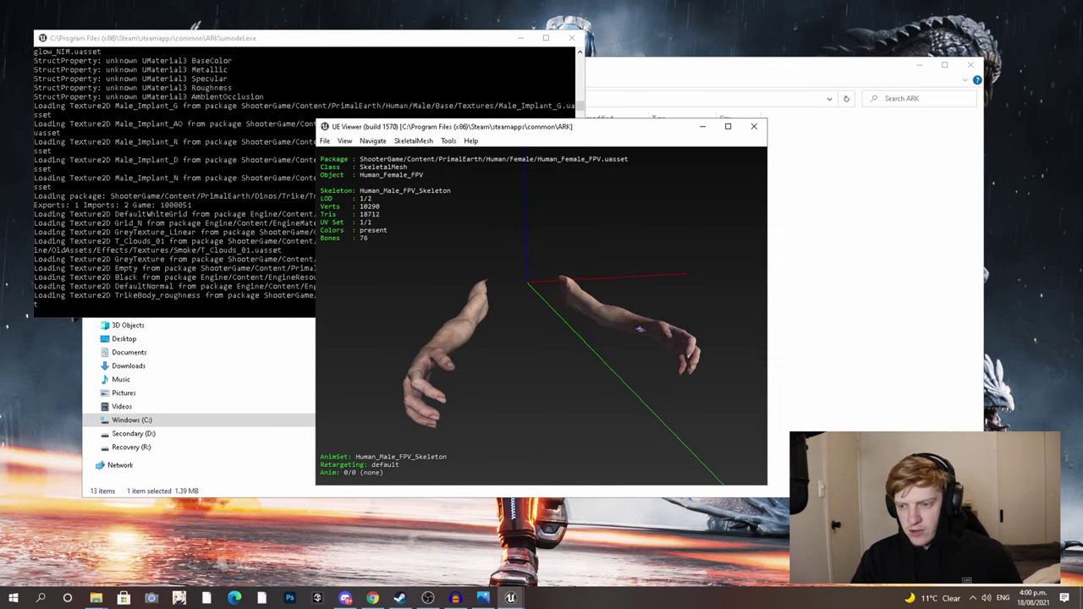
pyautogui.moveTo(516, 272); pyautogui.dragTo(546, 272)
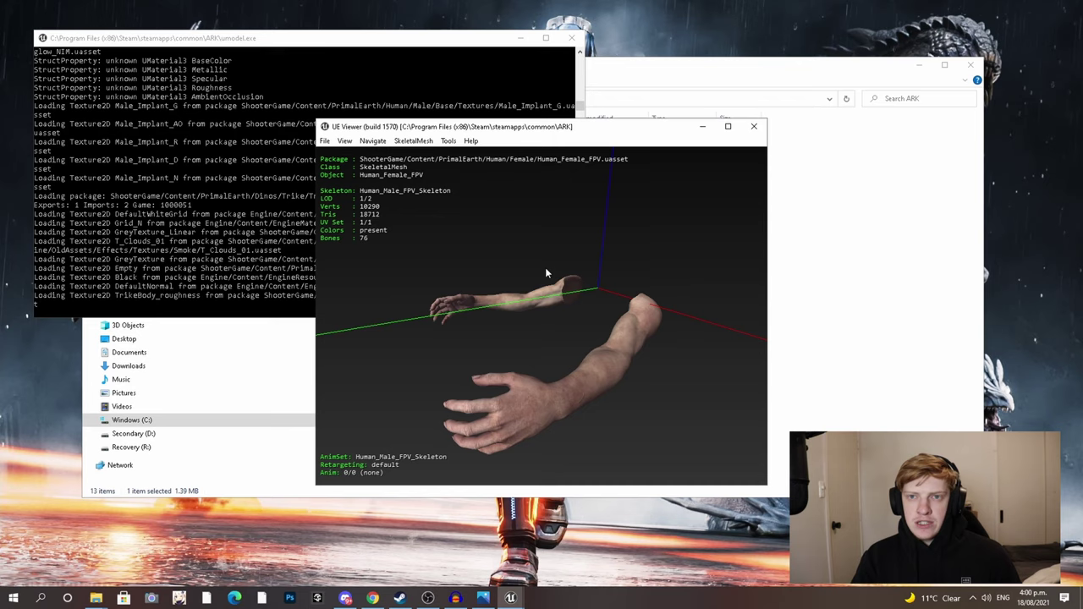
pyautogui.press('o')
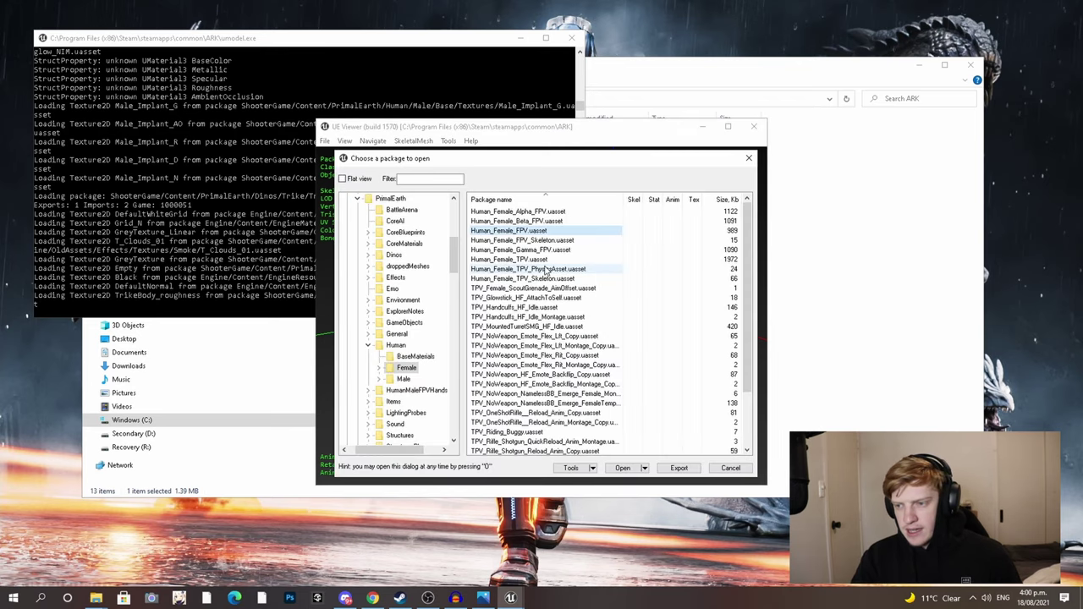
pyautogui.doubleClick(537, 222)
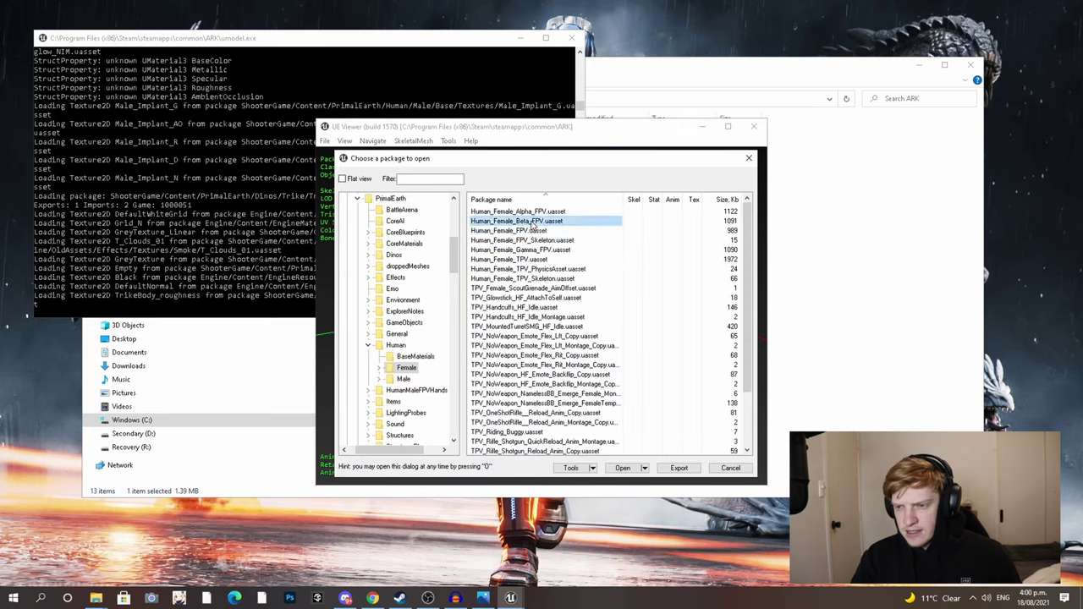
pyautogui.moveTo(541, 268); pyautogui.dragTo(607, 328)
pyautogui.press('o')
pyautogui.click(528, 211)
pyautogui.doubleClick(530, 212)
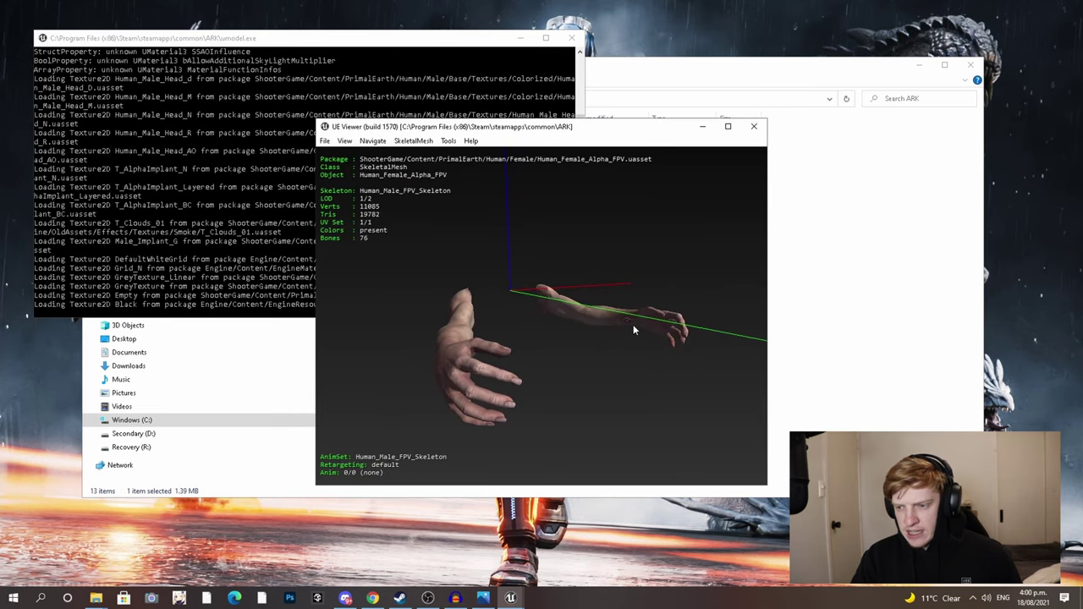
# - Export Human_Female_TPV.uasset to the ARK Models Exports folder with the existing export options
pyautogui.press('o')
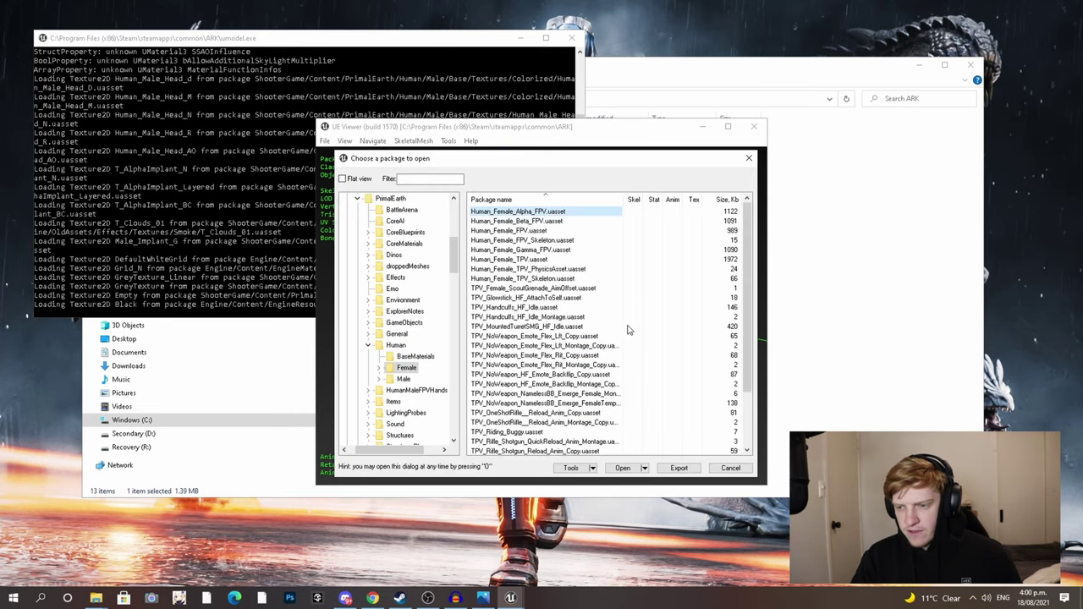
pyautogui.click(545, 260)
pyautogui.click(677, 470)
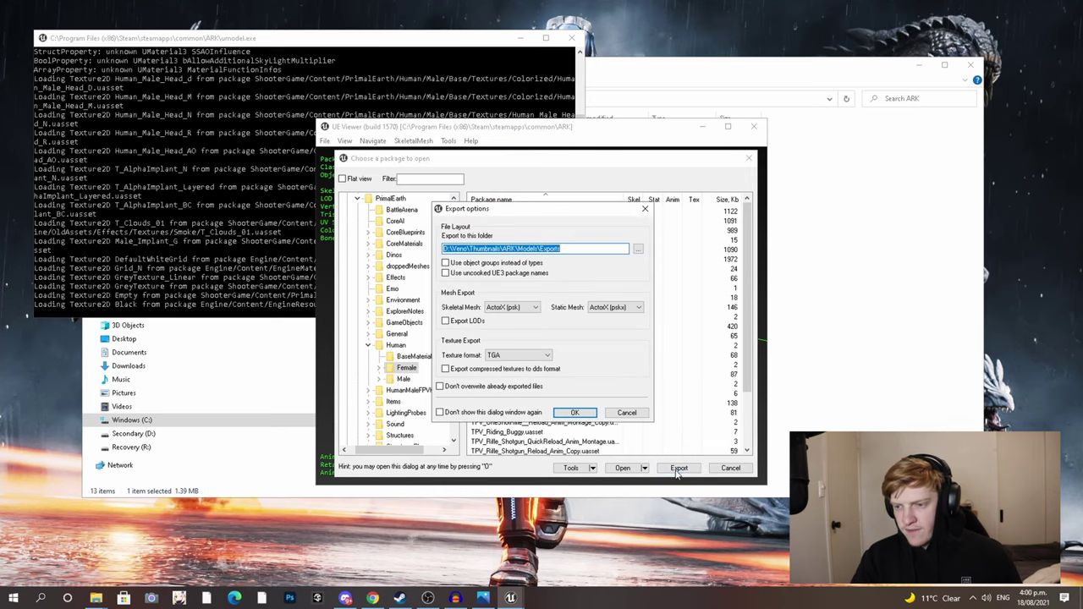
pyautogui.click(581, 416)
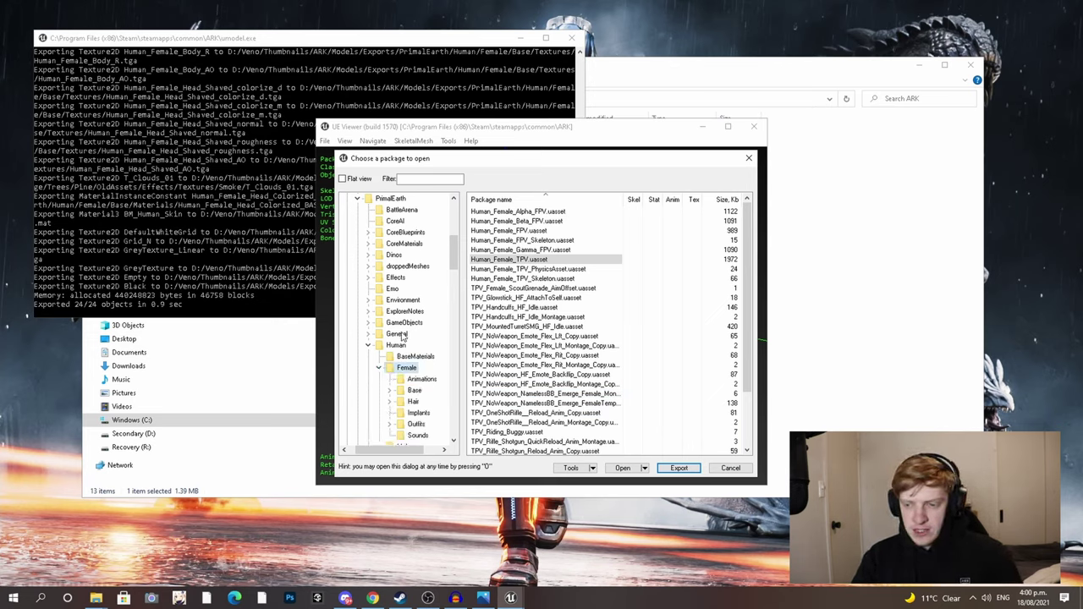
# - Expand the Female folder's Hair subfolder, open SK_Female_Hair_Ponytail.uasset from Ponytail and orbit around the hair model
pyautogui.click(379, 369)
pyautogui.click(390, 334)
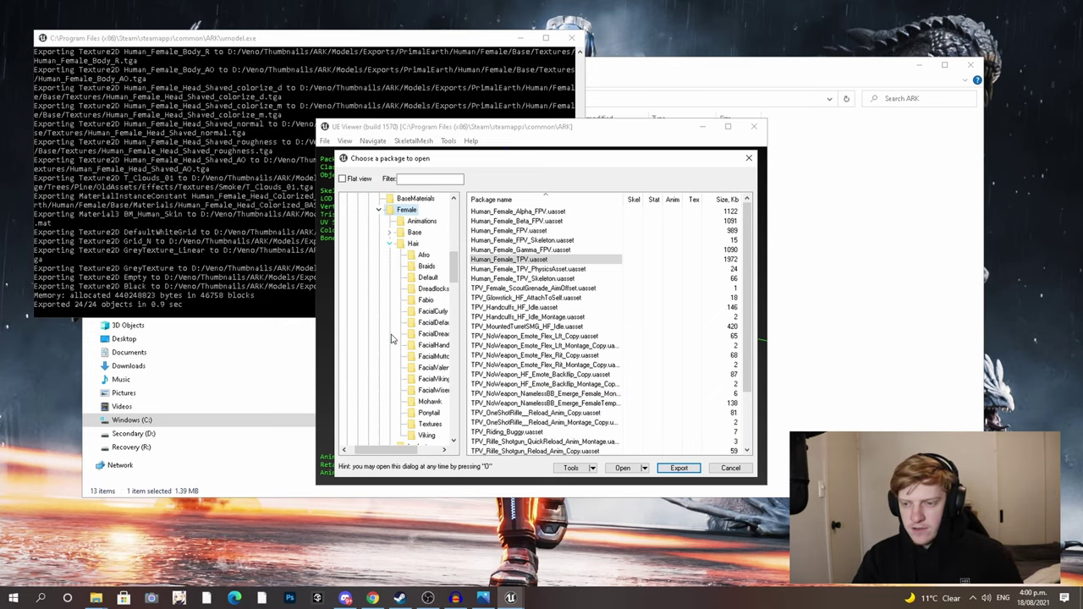
pyautogui.moveTo(411, 450); pyautogui.dragTo(426, 450)
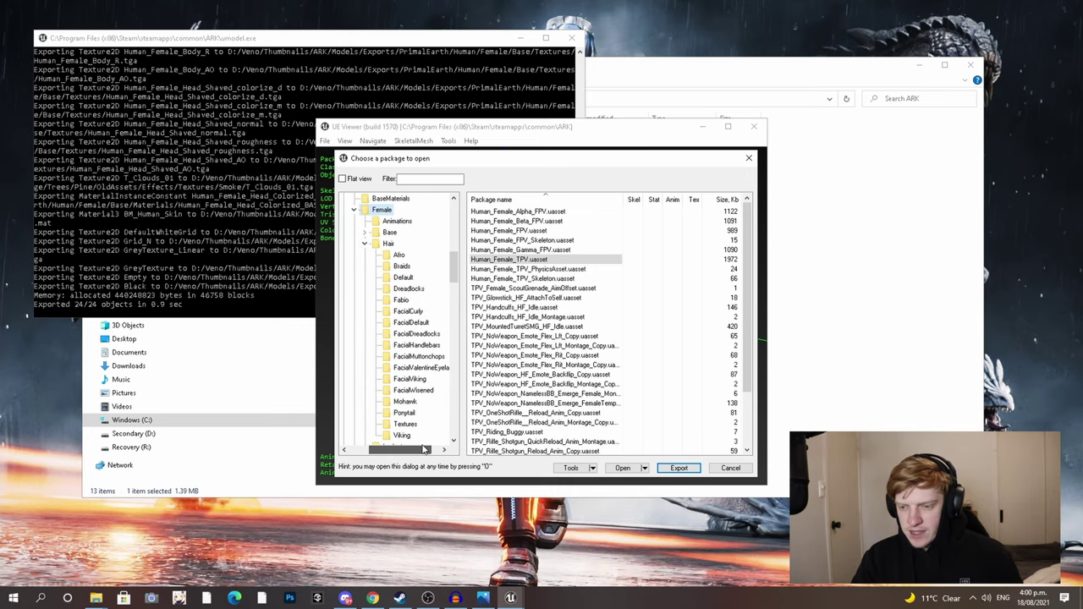
pyautogui.click(406, 413)
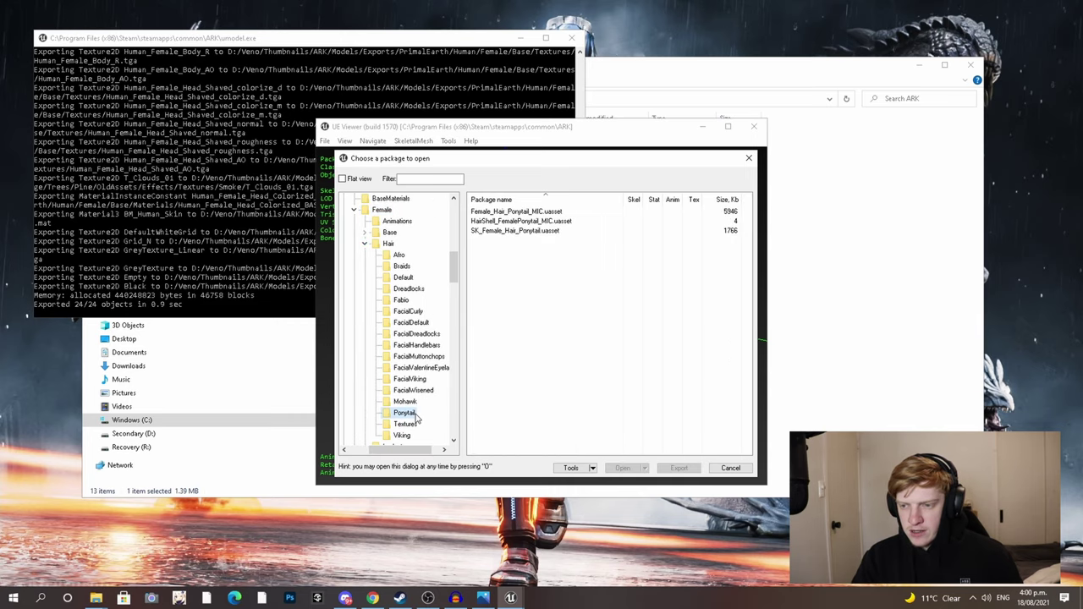
pyautogui.doubleClick(514, 230)
pyautogui.moveTo(542, 287); pyautogui.dragTo(432, 186)
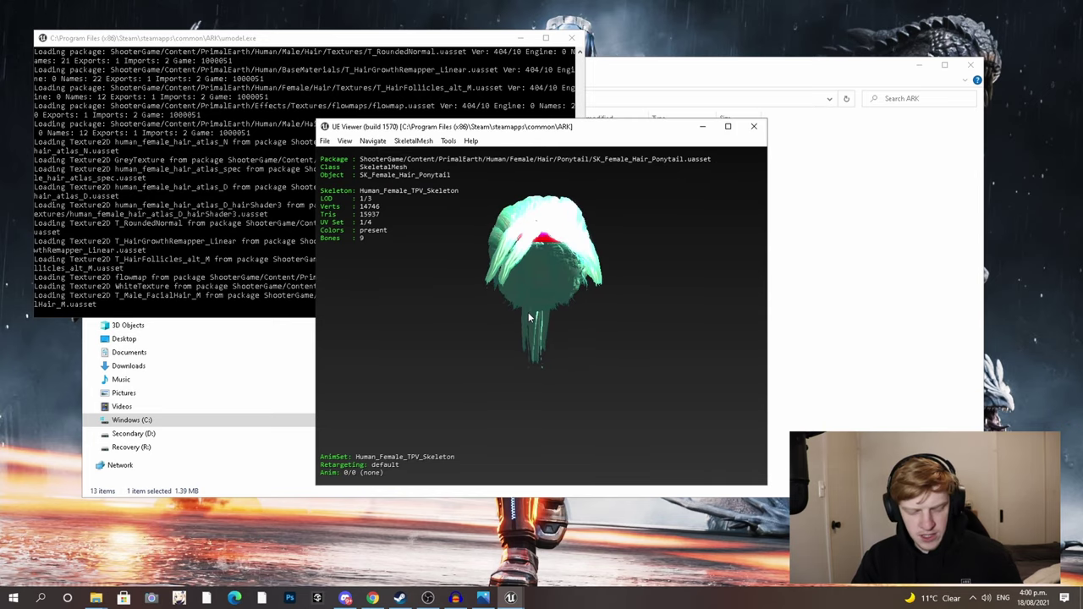
# - Open the SK_Female_Hairstyle_Mohawk package from the Mohawk hair folder to view the model
pyautogui.press('o')
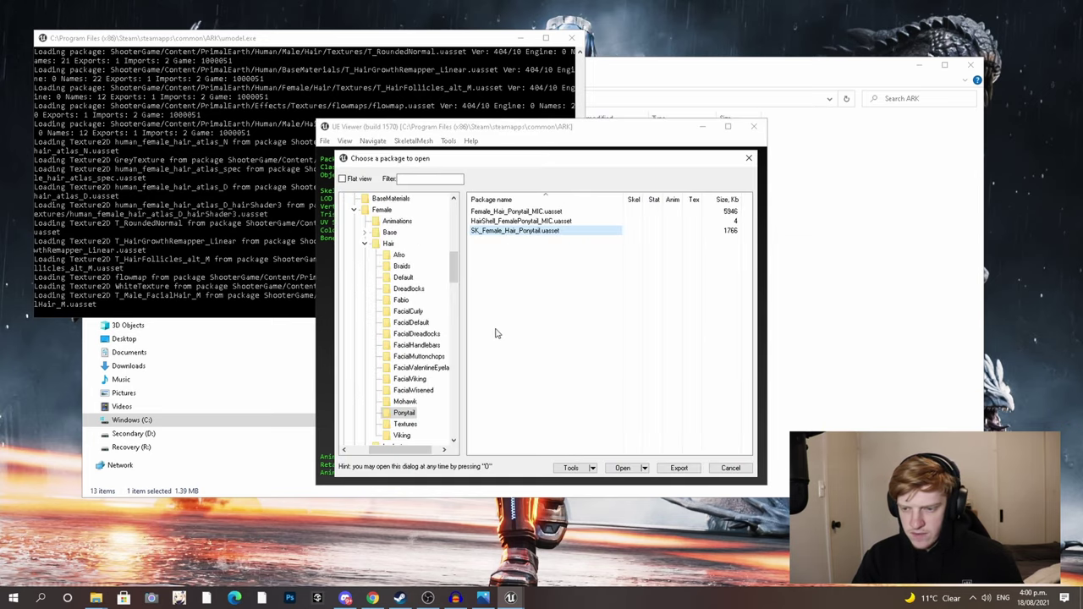
pyautogui.click(405, 401)
pyautogui.doubleClick(523, 230)
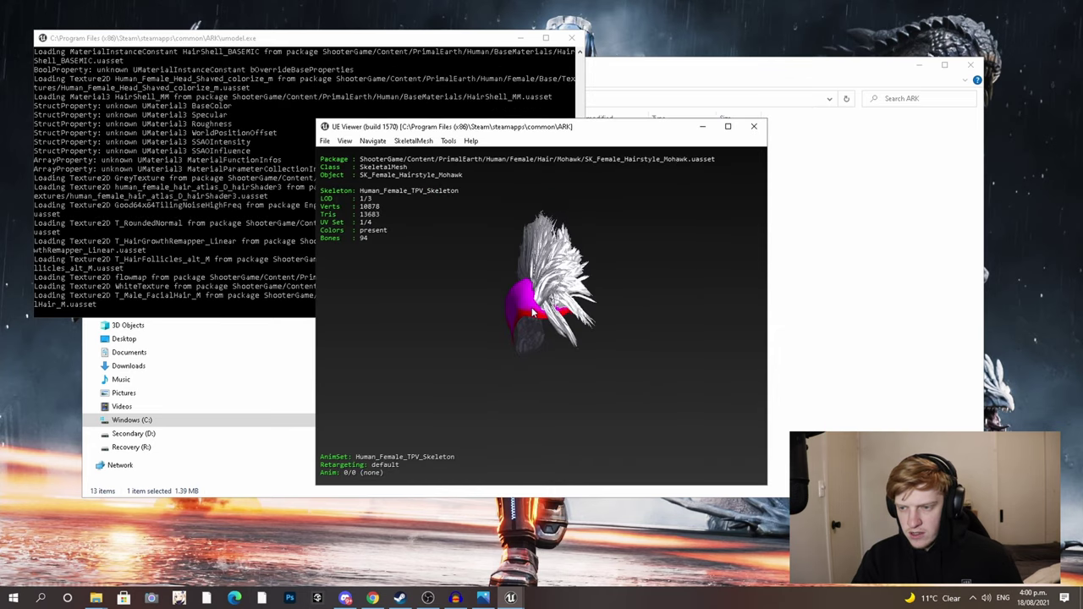
# - Open SK_Female_Hair_Viking.uasset from the Viking hair folder and orbit around the hair model
pyautogui.press('o')
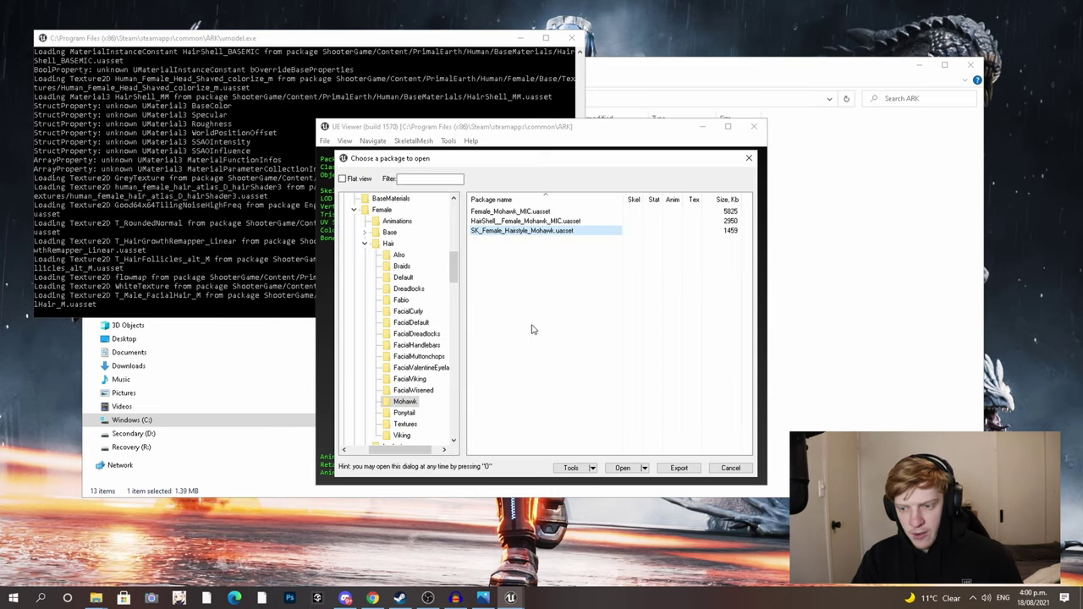
pyautogui.click(402, 435)
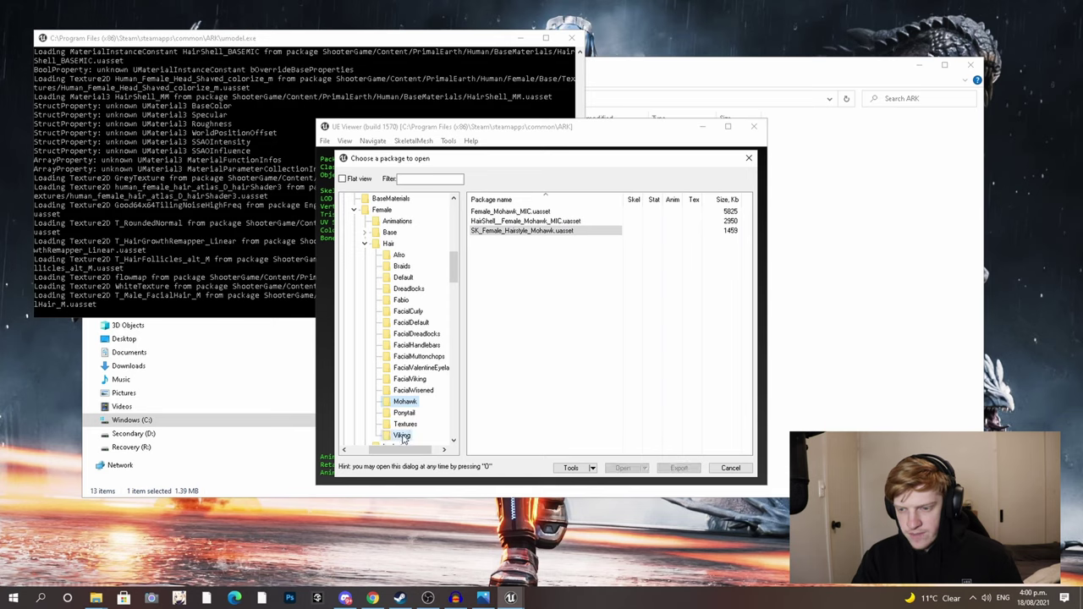
pyautogui.doubleClick(513, 230)
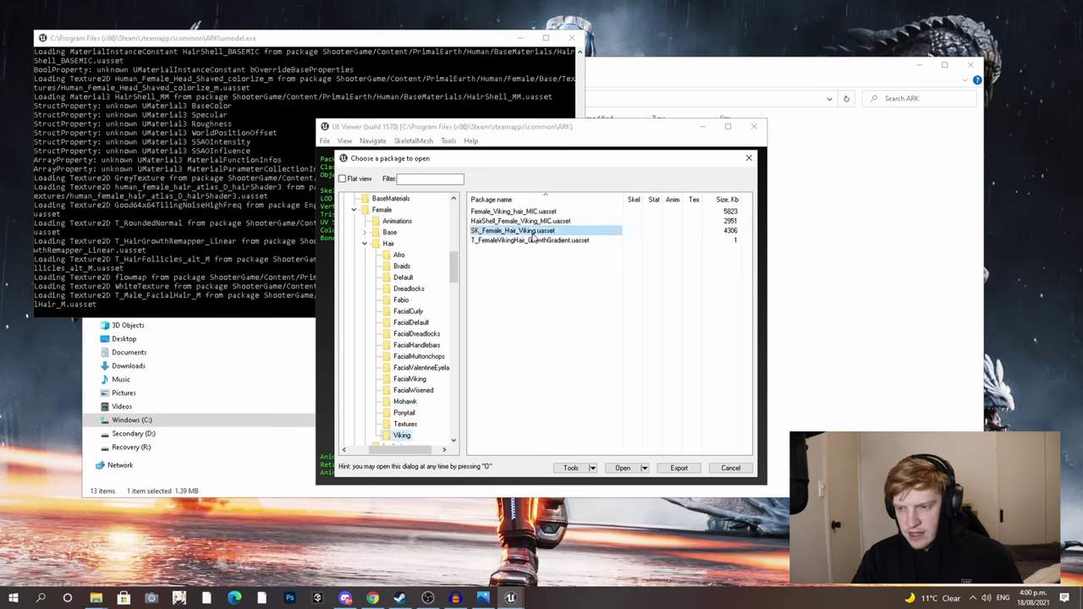
pyautogui.moveTo(521, 293); pyautogui.dragTo(488, 310)
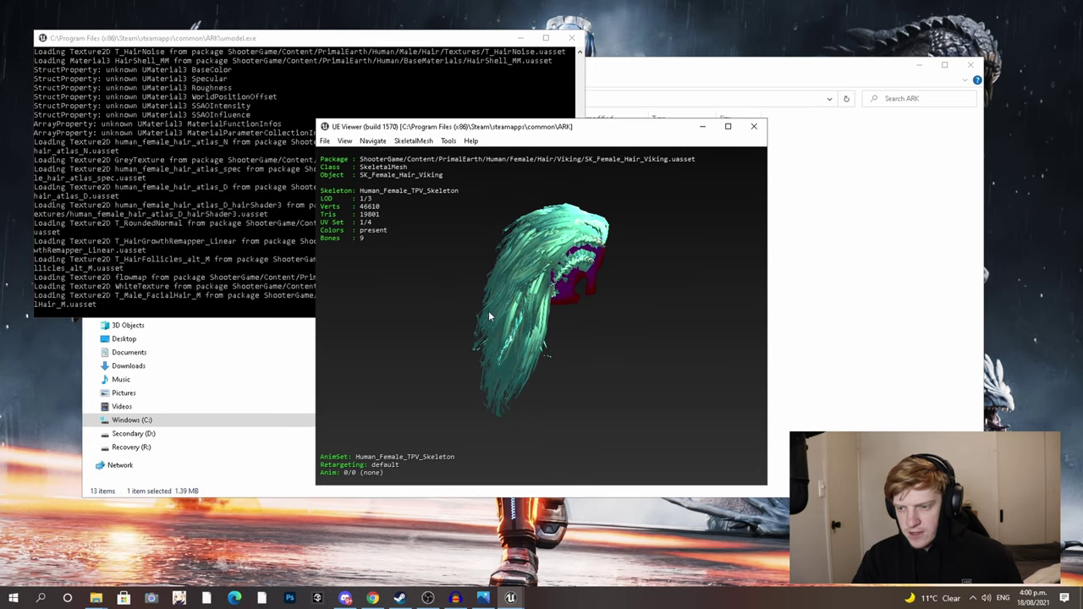
# - Export SK_Female_Hair_Ponytail.uasset from the Ponytail hair folder with the existing export options
pyautogui.press('o')
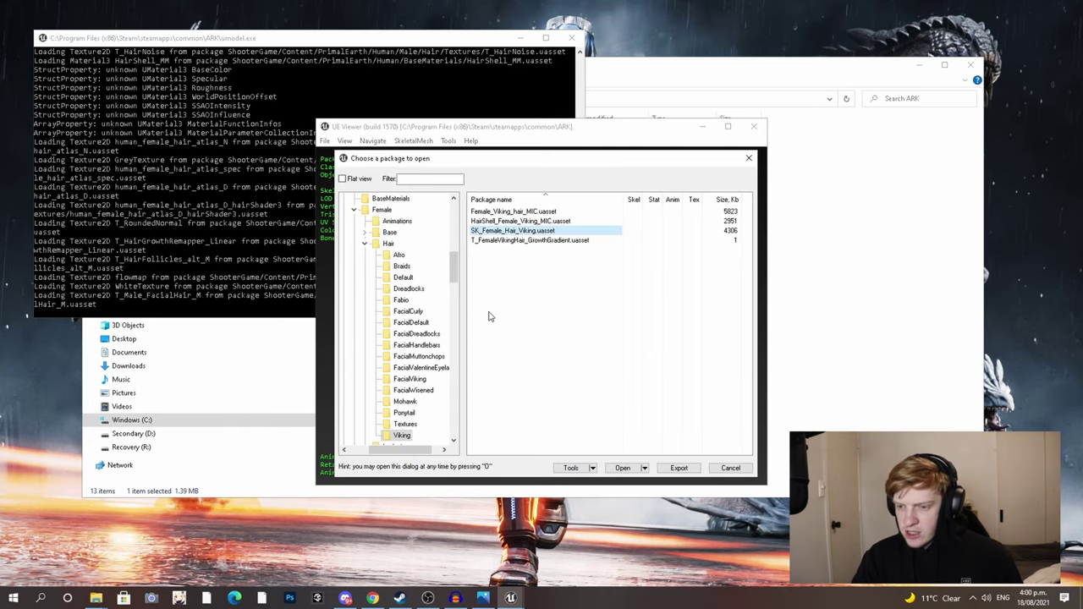
pyautogui.click(404, 413)
pyautogui.click(525, 231)
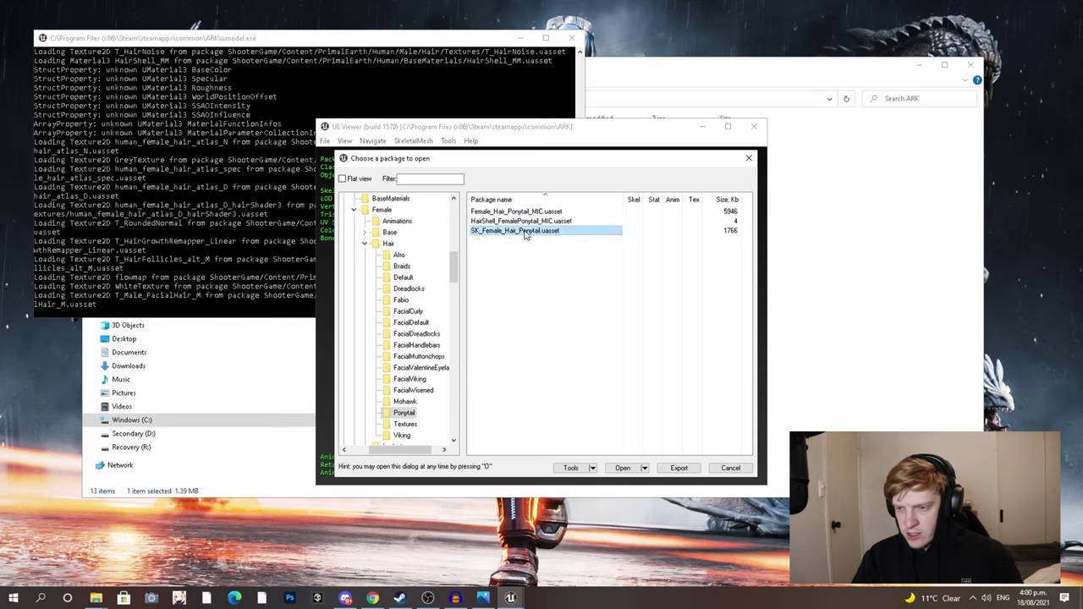
pyautogui.click(673, 470)
pyautogui.click(574, 413)
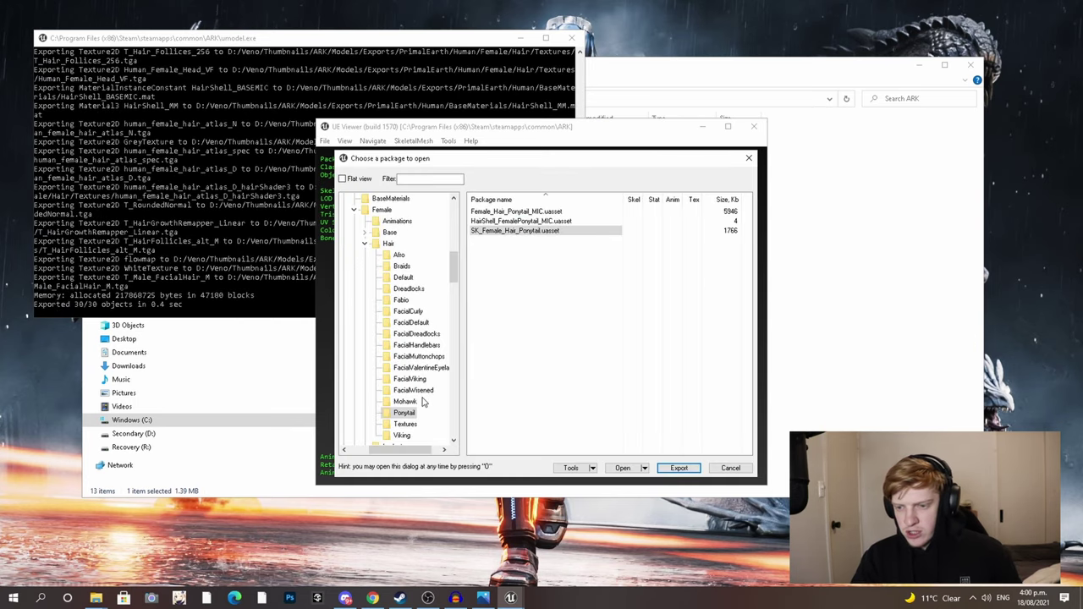
# - Preview SK_Female_Default_FacialHair.uasset from the FacialDefault folder and export it with the existing export options
pyautogui.click(421, 380)
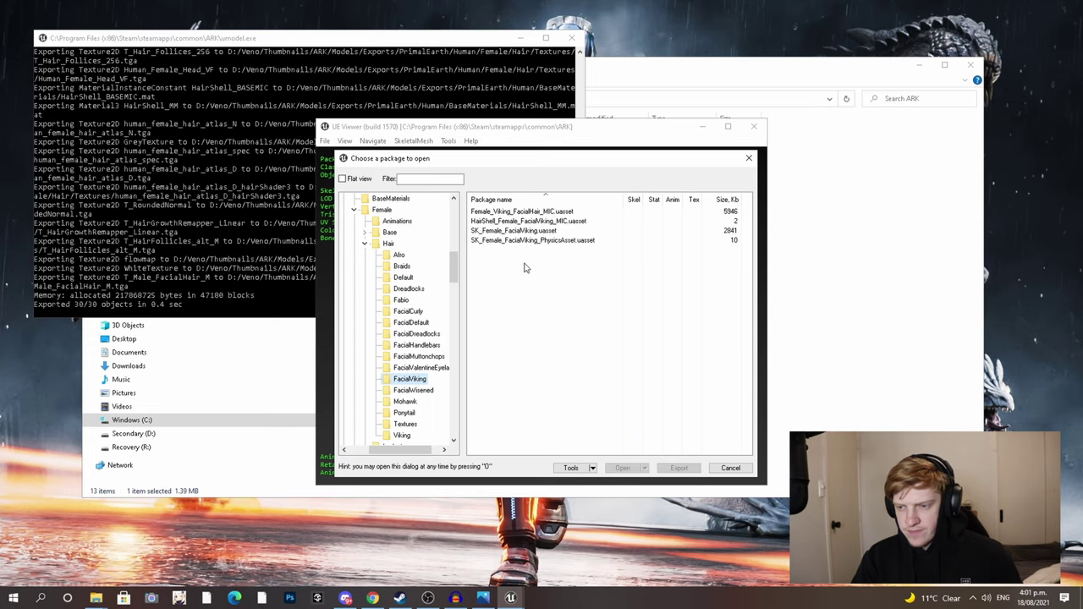
pyautogui.click(413, 324)
pyautogui.click(530, 231)
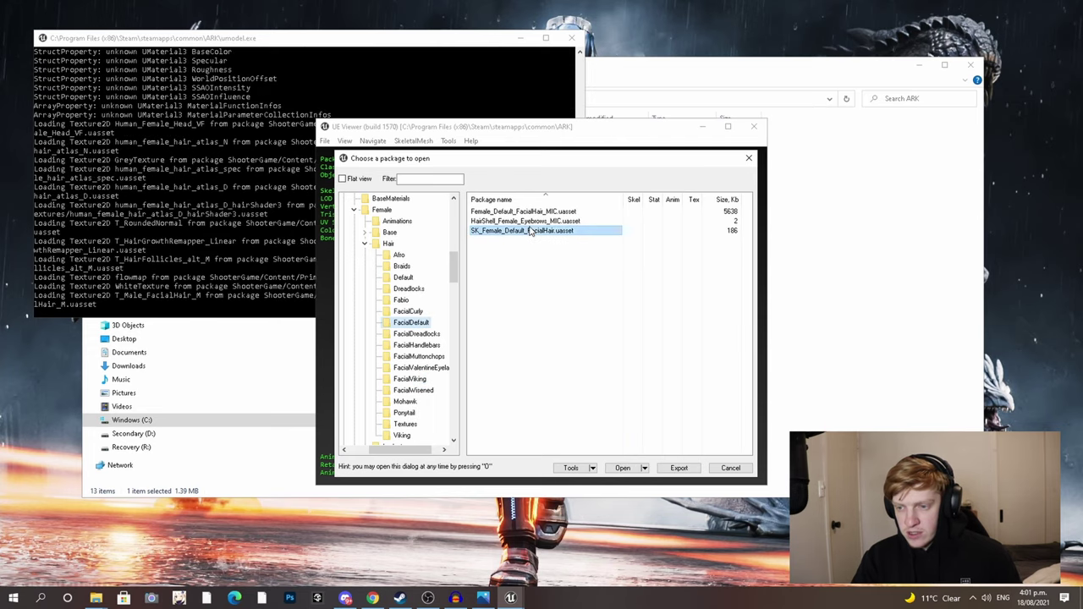
pyautogui.doubleClick(530, 232)
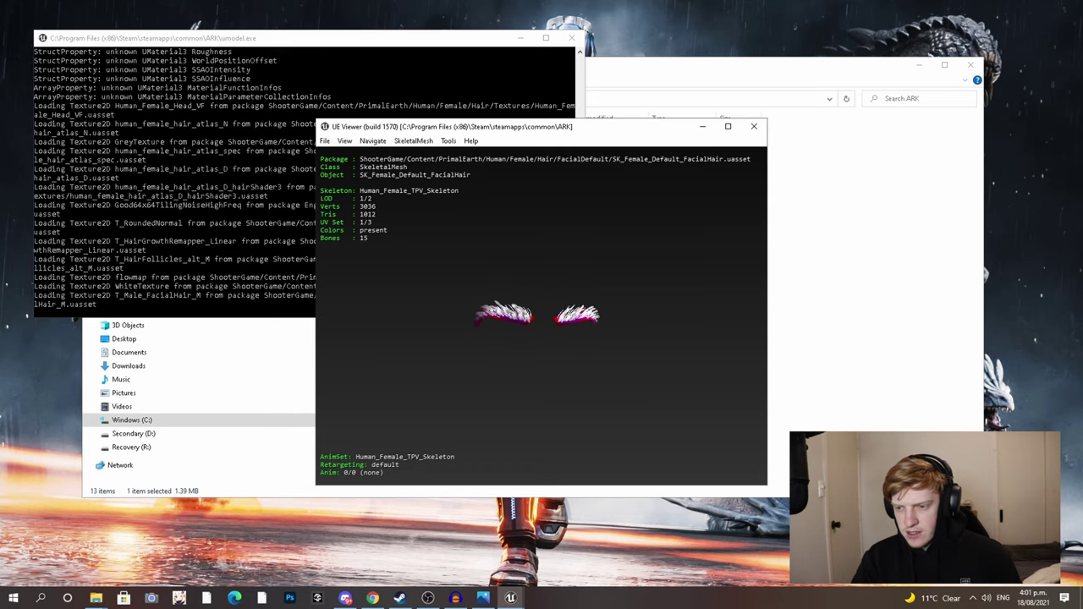
pyautogui.press('o')
pyautogui.click(677, 468)
pyautogui.click(577, 417)
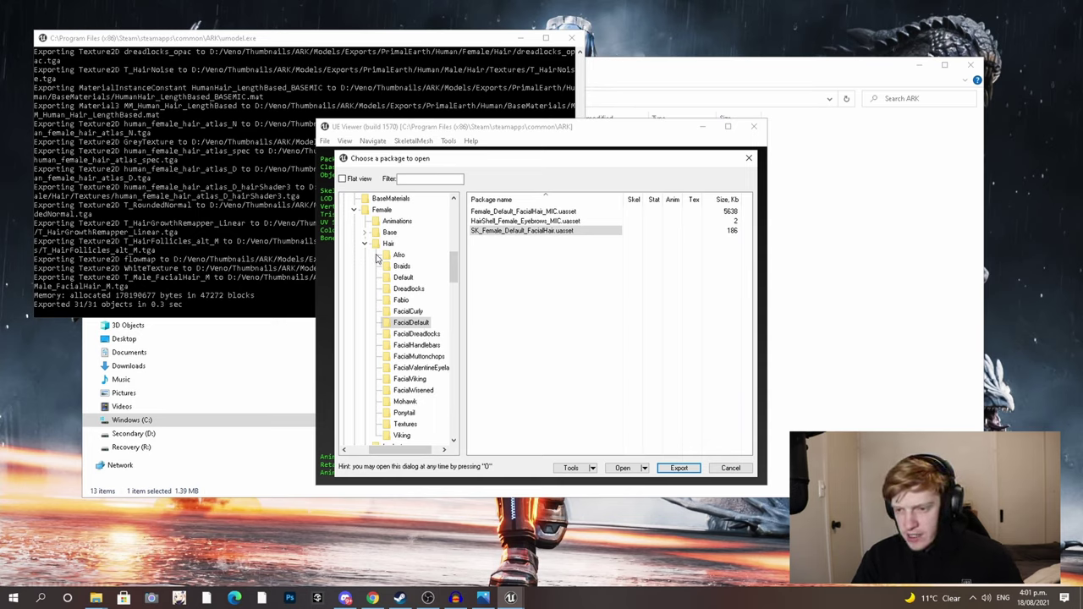
# - Collapse the Hair folder, expand the Female folder's Outfits subfolder and list the packages in Metal
pyautogui.click(366, 244)
pyautogui.click(391, 268)
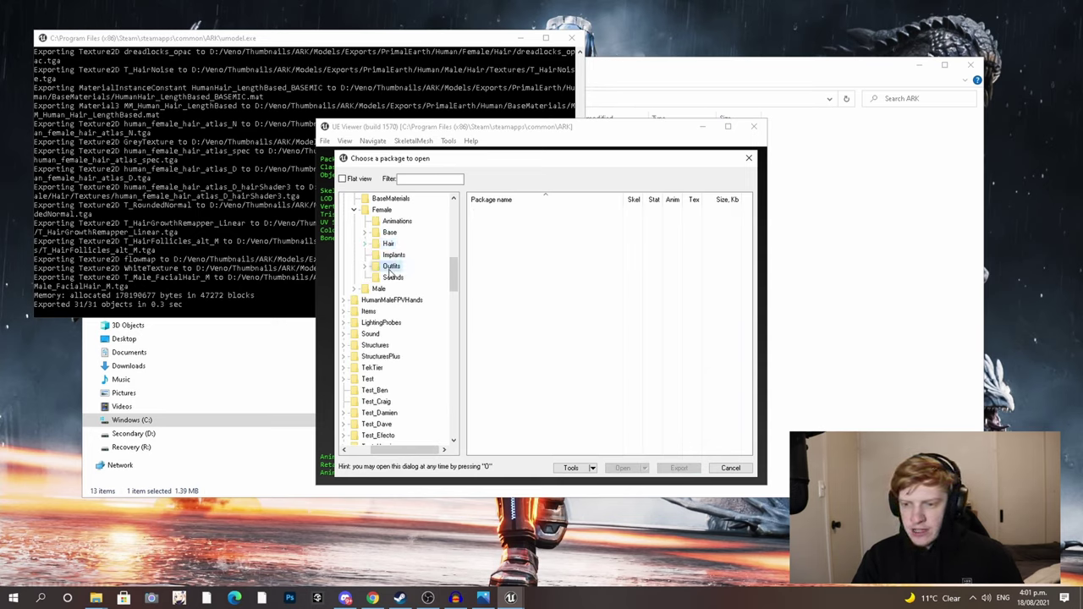
pyautogui.click(370, 268)
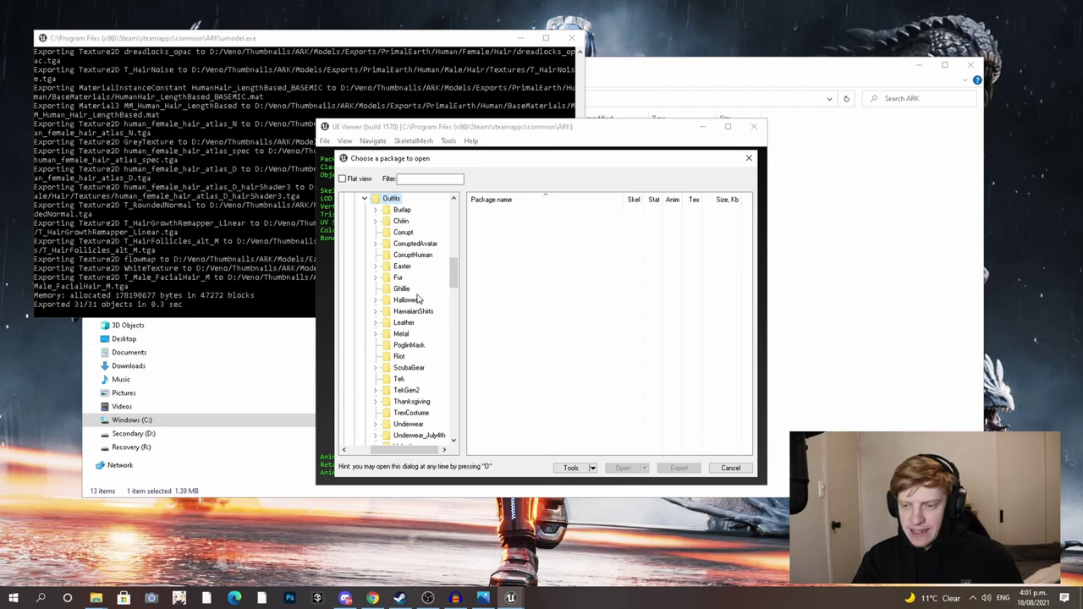
pyautogui.click(398, 335)
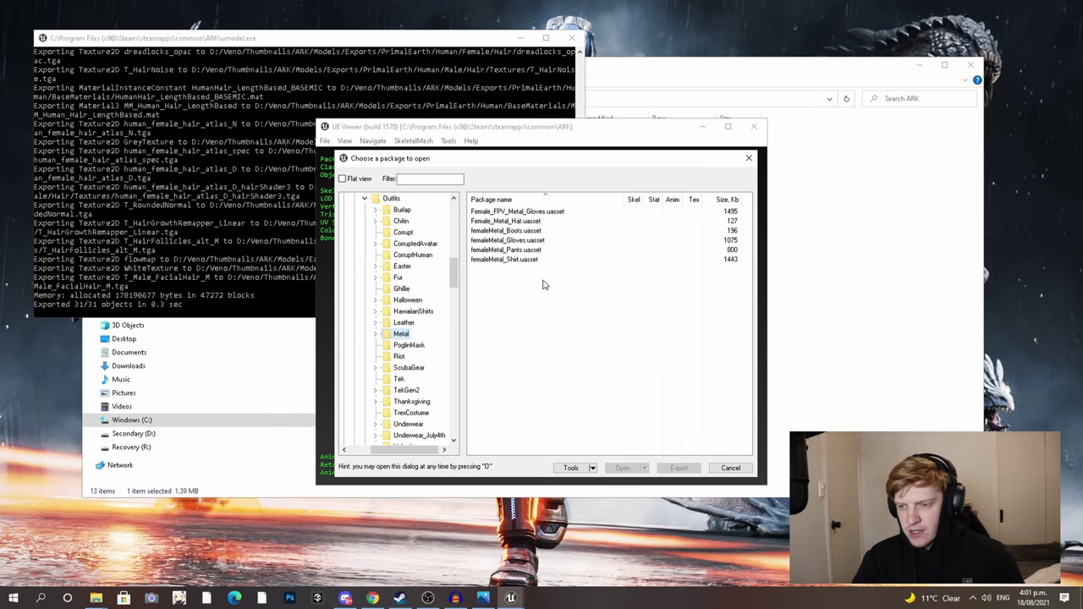
# - Preview the metal armour models femaleMetal_Shirt, femaleMetal_Pants, femaleMetal_Gloves and femaleMetal_Boots one after another
pyautogui.doubleClick(530, 259)
pyautogui.moveTo(562, 358); pyautogui.dragTo(587, 350)
pyautogui.press('o')
pyautogui.doubleClick(525, 252)
pyautogui.moveTo(525, 253); pyautogui.dragTo(517, 320)
pyautogui.press('o')
pyautogui.doubleClick(512, 240)
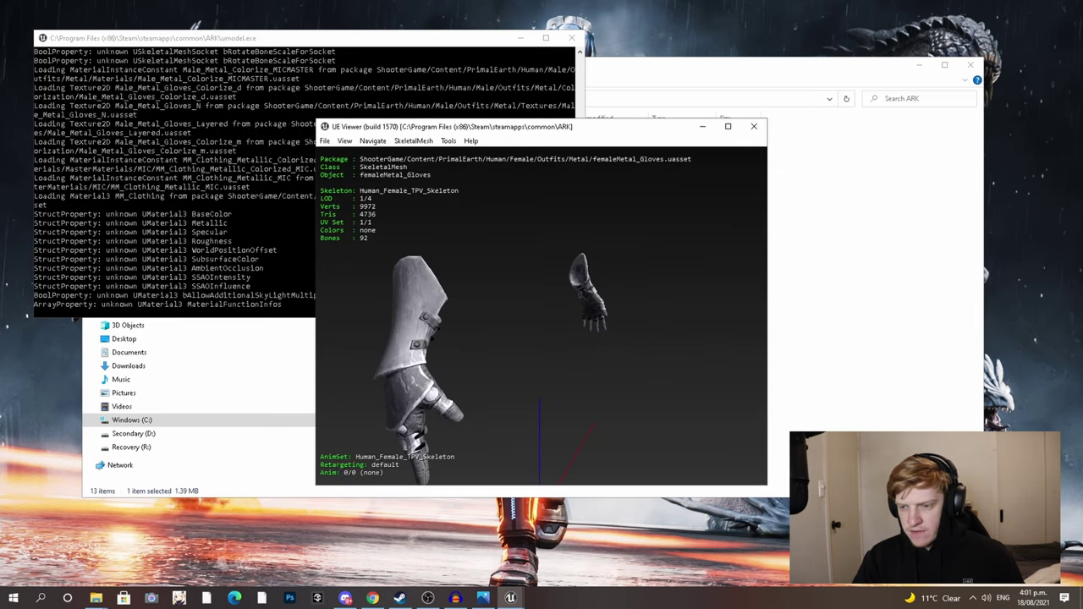
pyautogui.press('o')
pyautogui.doubleClick(517, 229)
# - Export femaleMetal_Boots, femaleMetal_Gloves and femaleMetal_Shirt to the ARK Models Exports folder with the existing export options
pyautogui.press('o')
pyautogui.click(678, 469)
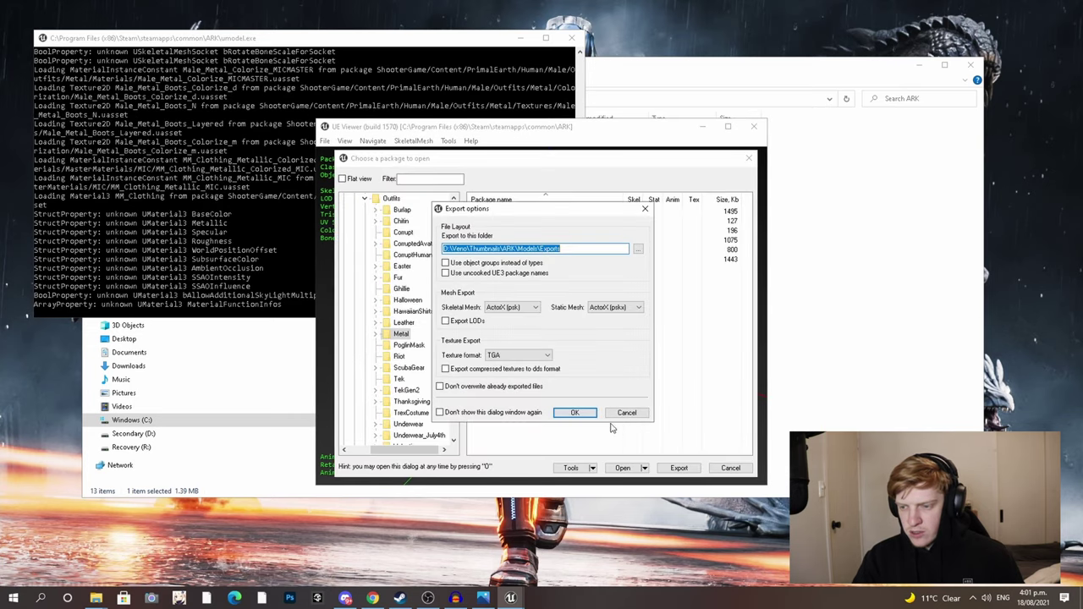
pyautogui.click(584, 413)
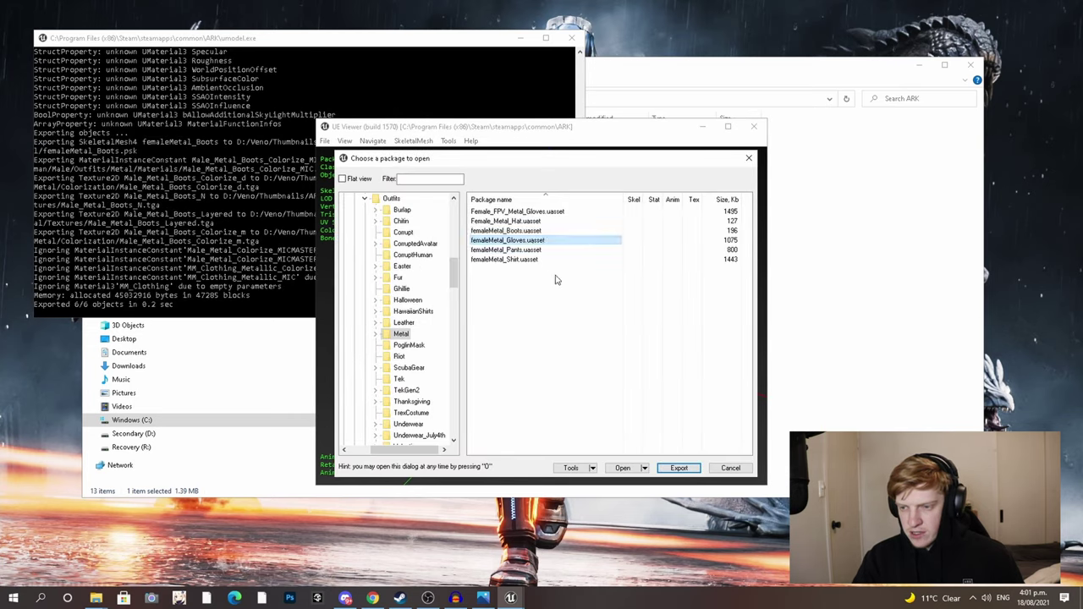
pyautogui.click(679, 468)
pyautogui.click(577, 414)
pyautogui.click(531, 260)
pyautogui.click(679, 468)
pyautogui.click(577, 414)
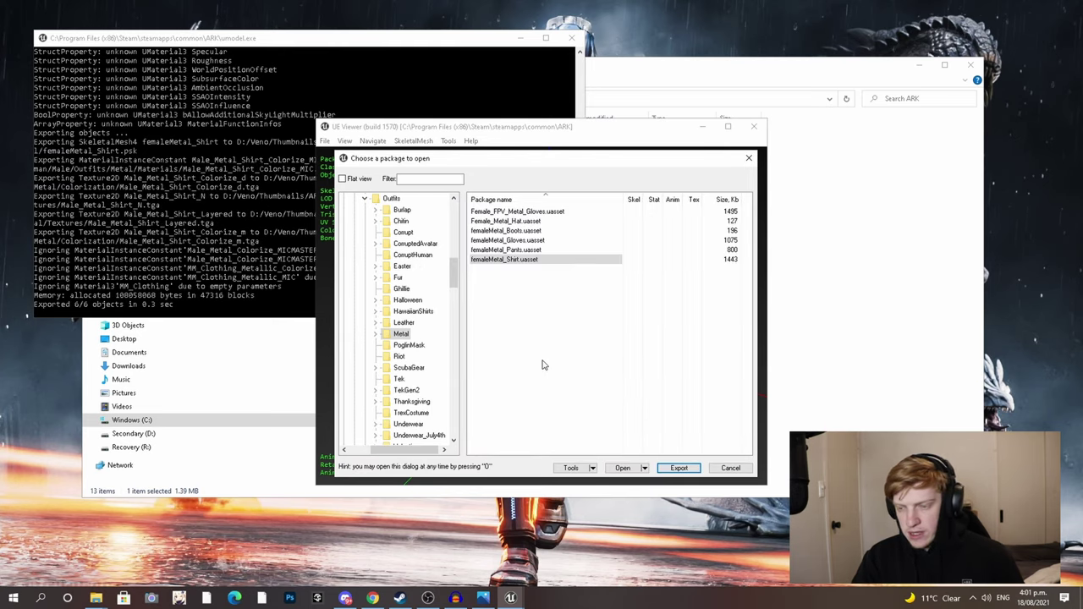
# - Collapse the Outfits, Female and Human folders in the package tree
pyautogui.scroll(3, 457, 331)
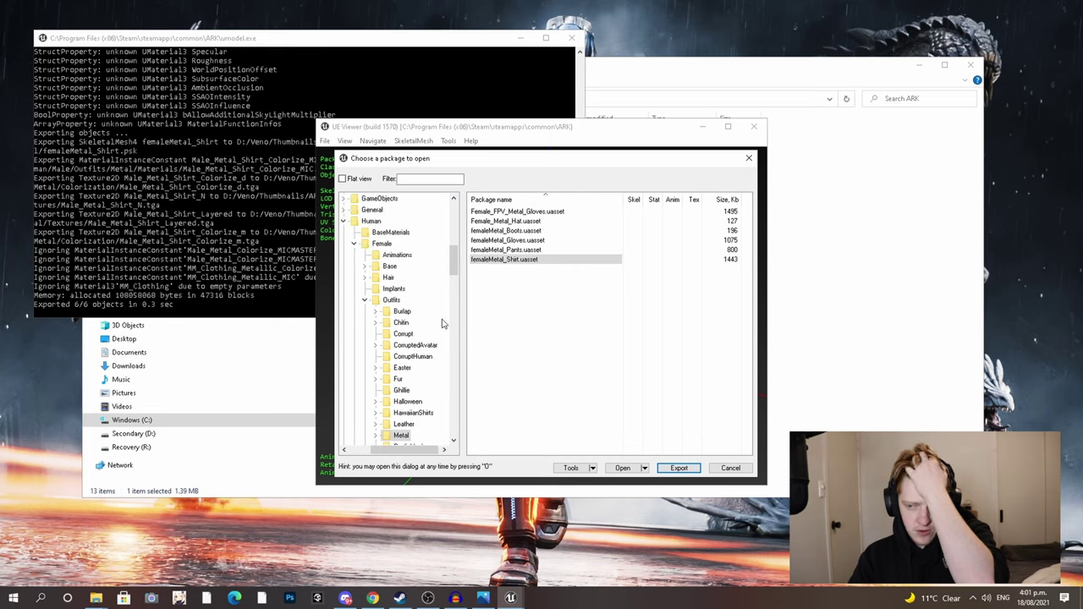
pyautogui.click(365, 303)
pyautogui.click(354, 242)
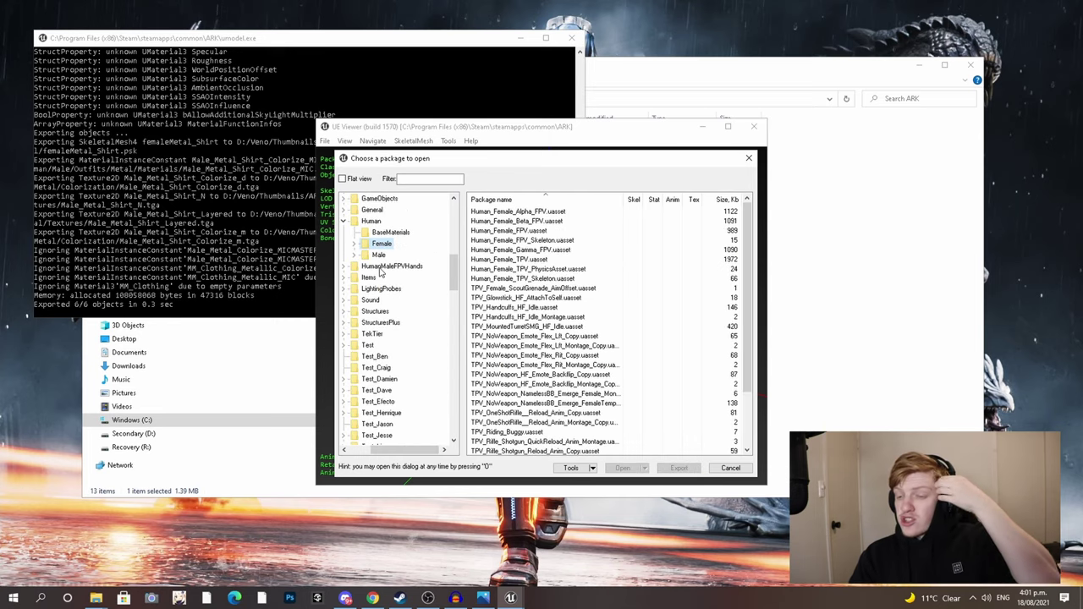
pyautogui.scroll(-5, 382, 282)
pyautogui.scroll(8, 382, 282)
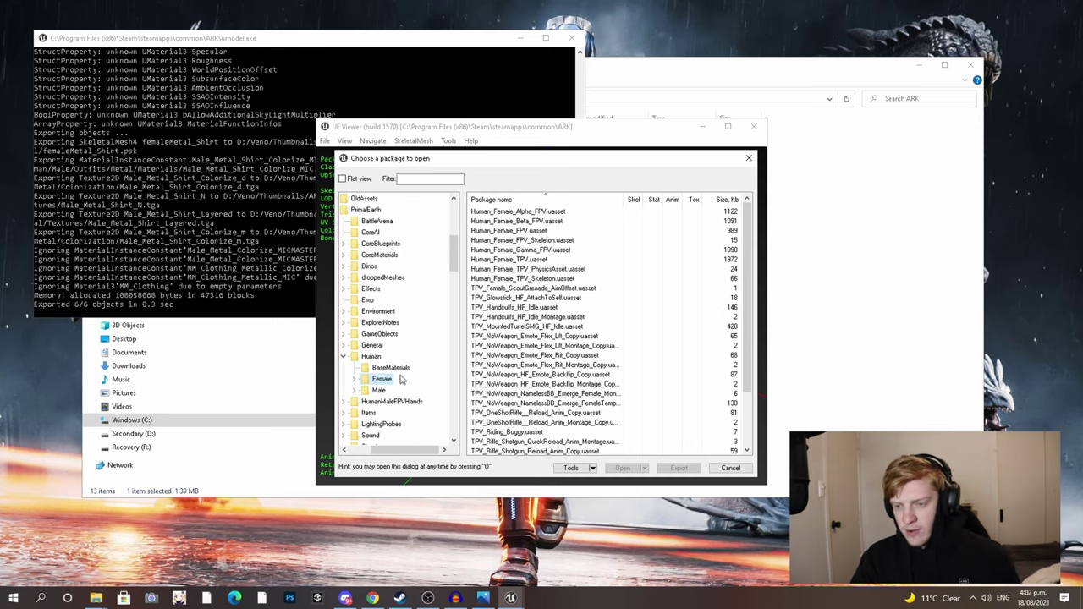
pyautogui.click(349, 359)
# - Find the WeaponPistolMachined folder under PrimalEarth and list its packages
pyautogui.scroll(-1, 385, 370)
pyautogui.scroll(-8, 385, 370)
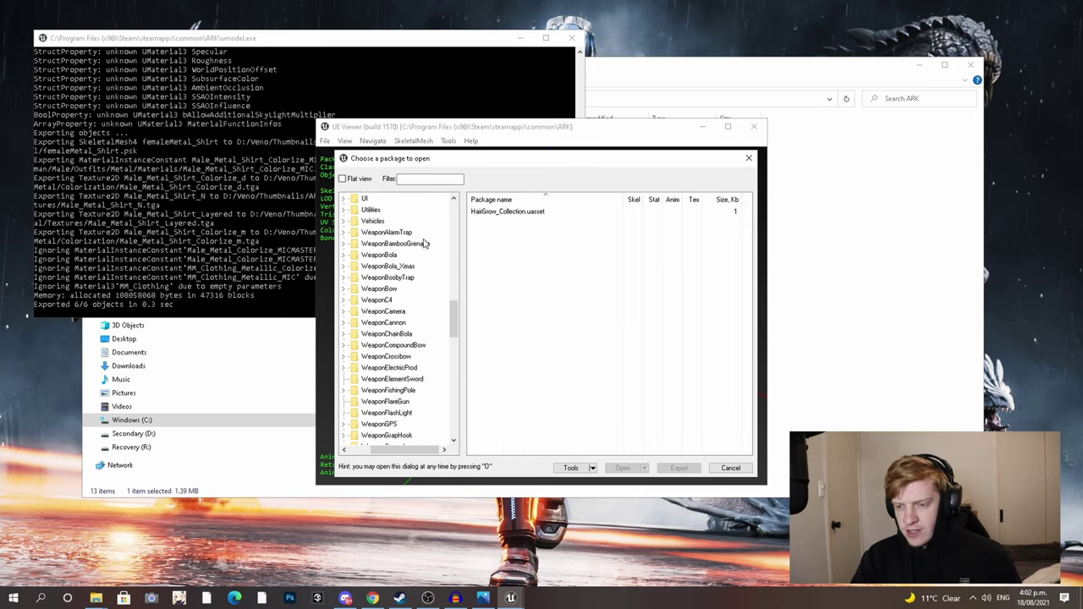
pyautogui.scroll(-5, 418, 257)
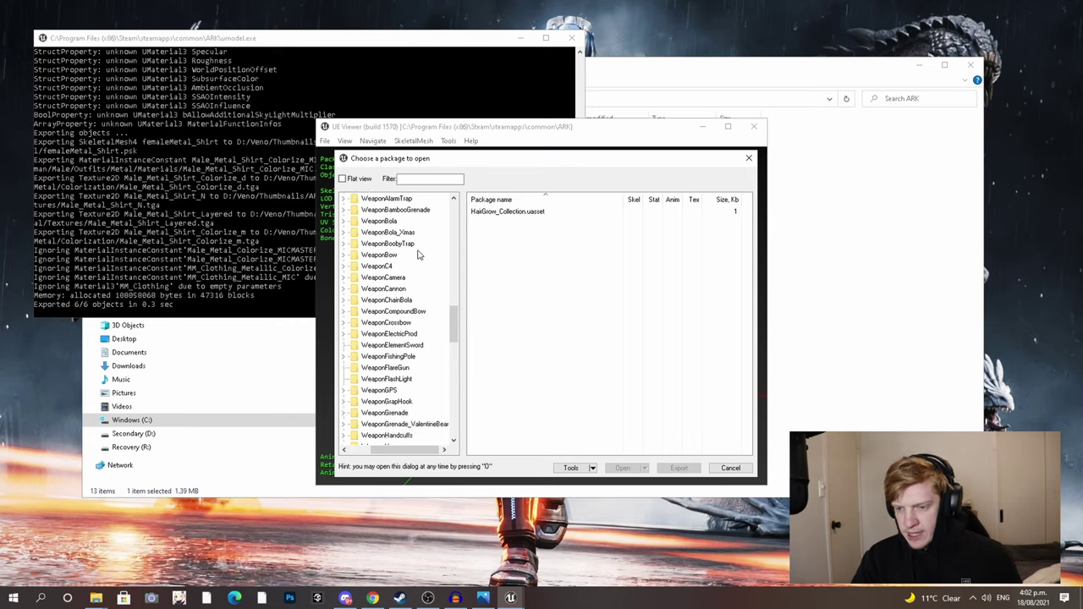
pyautogui.scroll(-4, 418, 258)
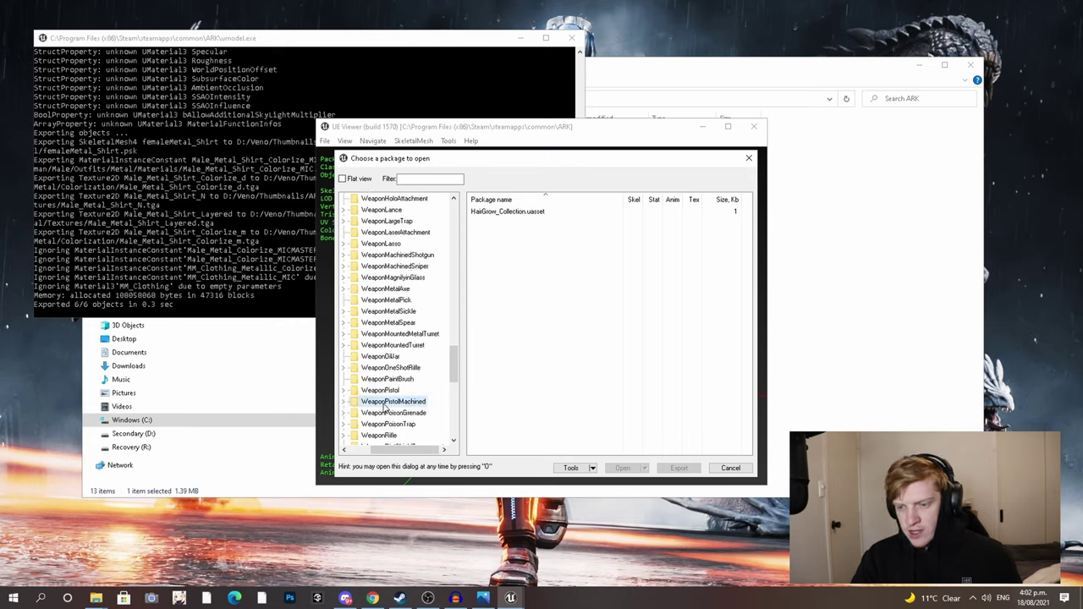
pyautogui.click(391, 402)
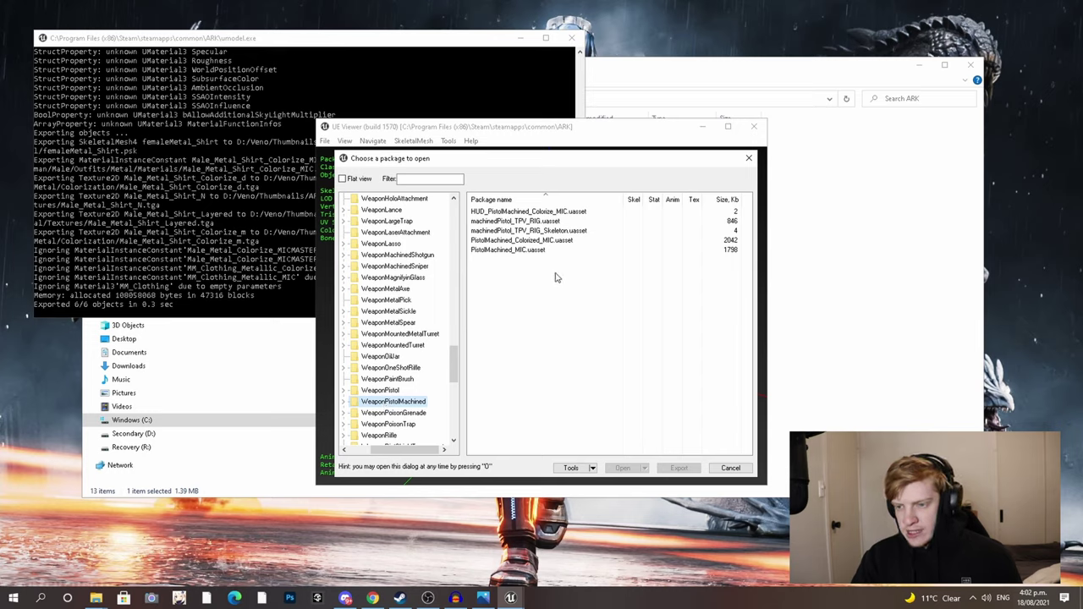
# - Open machinedPistol_TPV_RIG.uasset and orbit around the pistol model
pyautogui.click(534, 251)
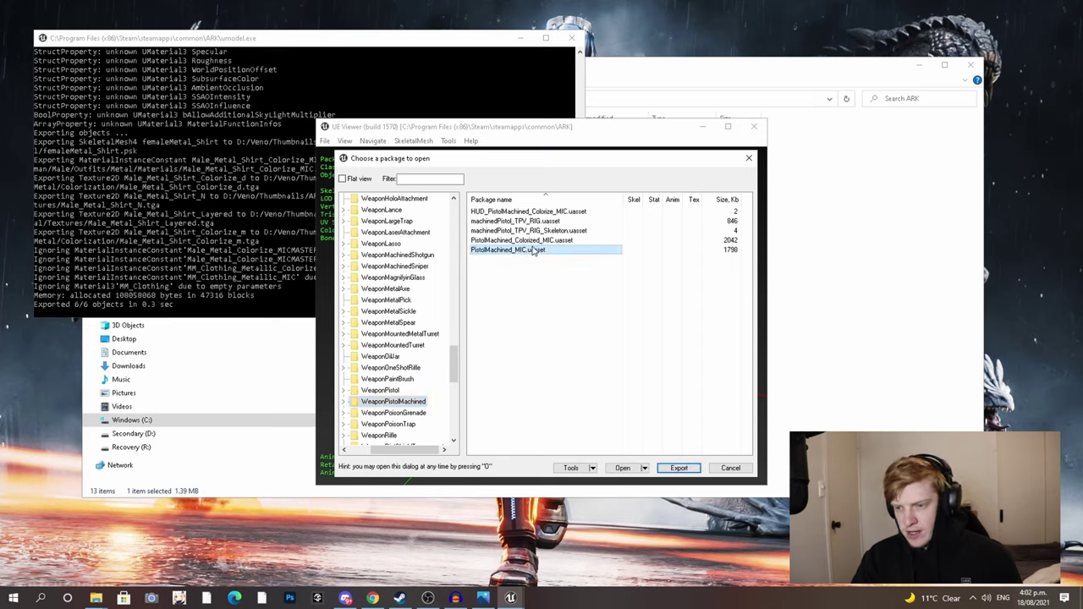
pyautogui.click(534, 240)
pyautogui.click(538, 230)
pyautogui.click(542, 221)
pyautogui.click(544, 231)
pyautogui.doubleClick(541, 222)
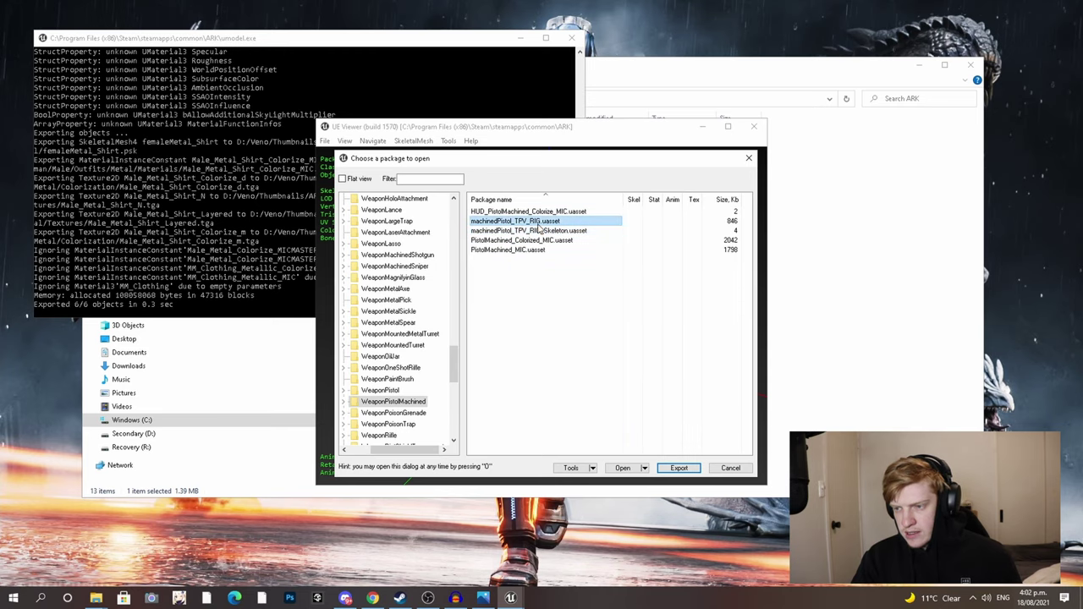
pyautogui.moveTo(537, 231); pyautogui.dragTo(369, 233)
pyautogui.press('m')
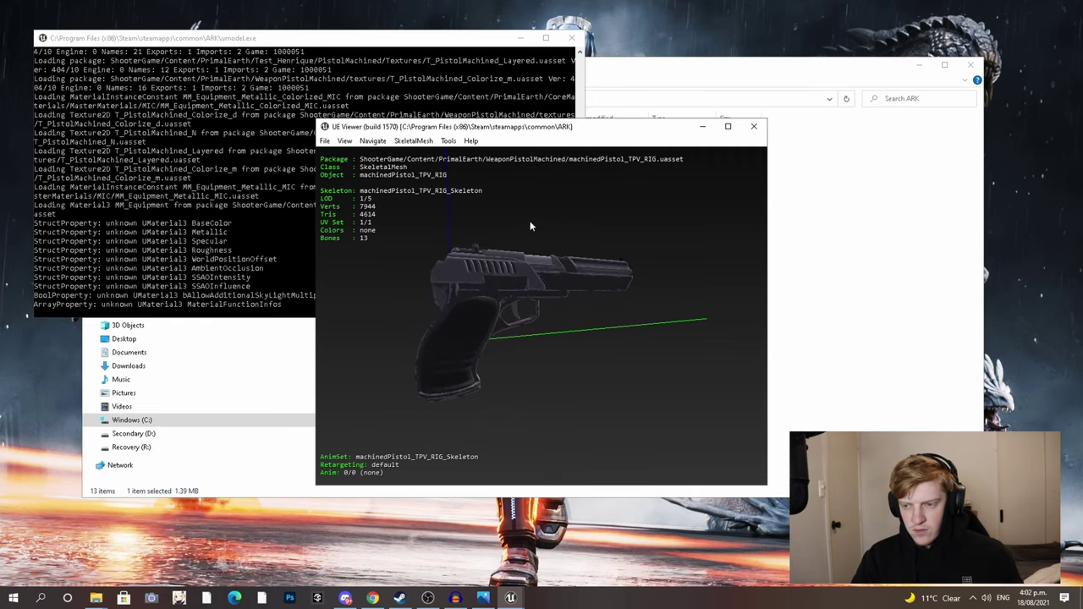
# - Open PistolTPV.uasset from the WeaponPistol folder and orbit around the model
pyautogui.press('o')
pyautogui.click(392, 390)
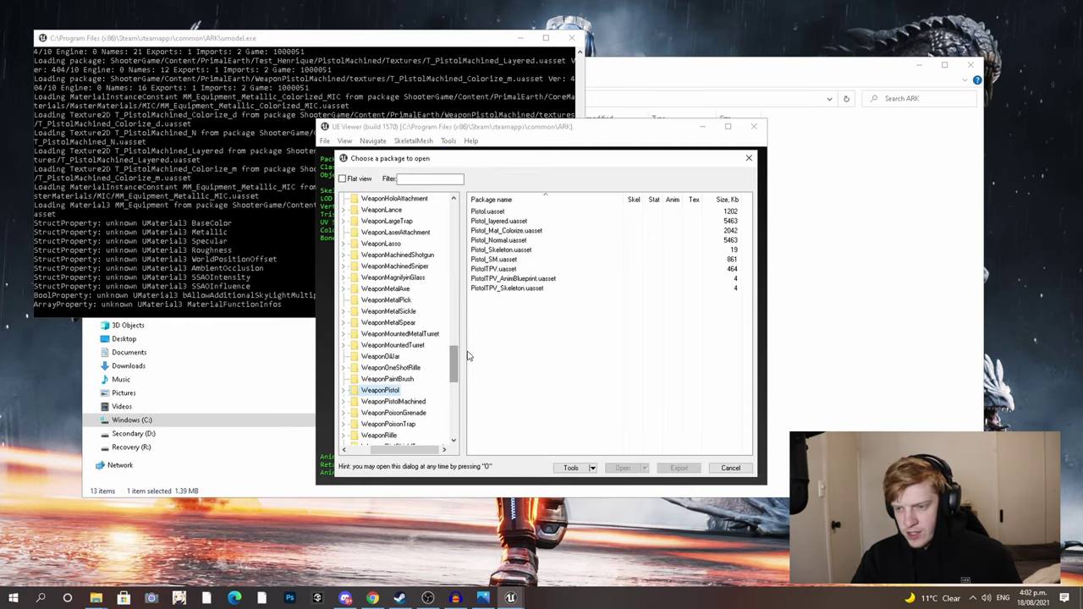
pyautogui.doubleClick(513, 270)
pyautogui.press('o')
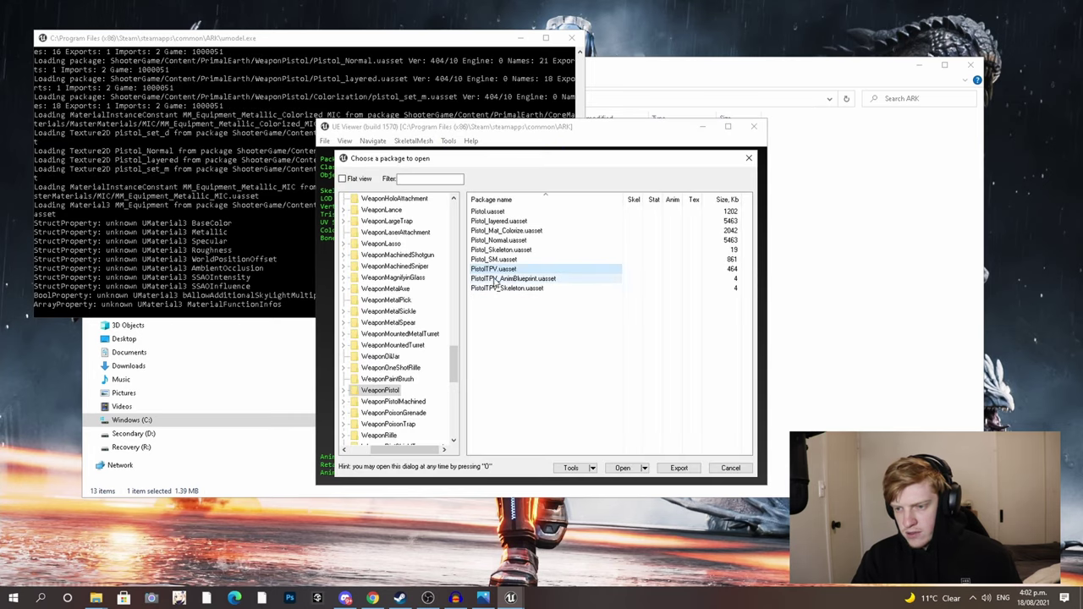
pyautogui.doubleClick(497, 285)
pyautogui.press('o')
pyautogui.doubleClick(508, 269)
pyautogui.moveTo(503, 285); pyautogui.dragTo(527, 303)
# - Preview Pistol_SM.uasset and Pistol.uasset from the WeaponPistol folder, orbiting around each model
pyautogui.press('o')
pyautogui.doubleClick(500, 259)
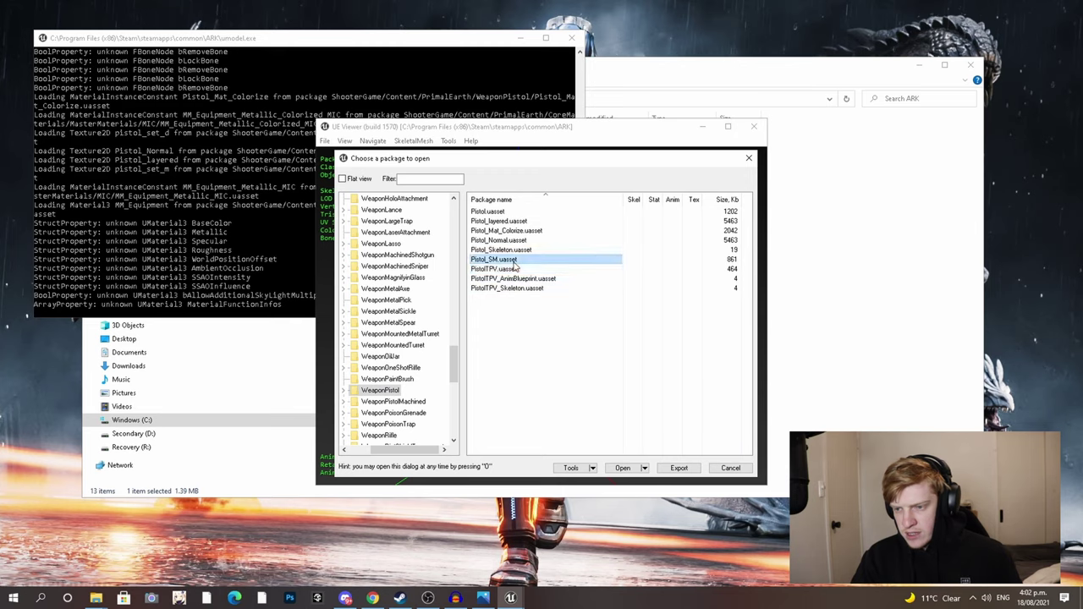
pyautogui.moveTo(511, 248); pyautogui.dragTo(414, 237)
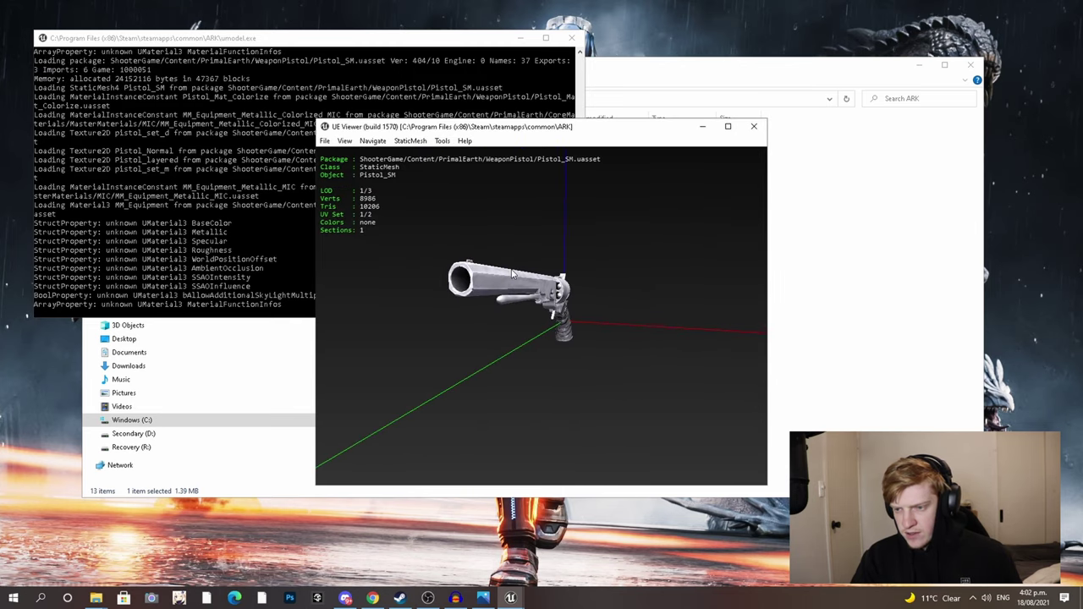
pyautogui.press('o')
pyautogui.doubleClick(523, 213)
pyautogui.moveTo(516, 249); pyautogui.dragTo(523, 308)
# - Export Pistol.uasset to the ARK Models Exports folder with the existing export options and close the viewer
pyautogui.press('o')
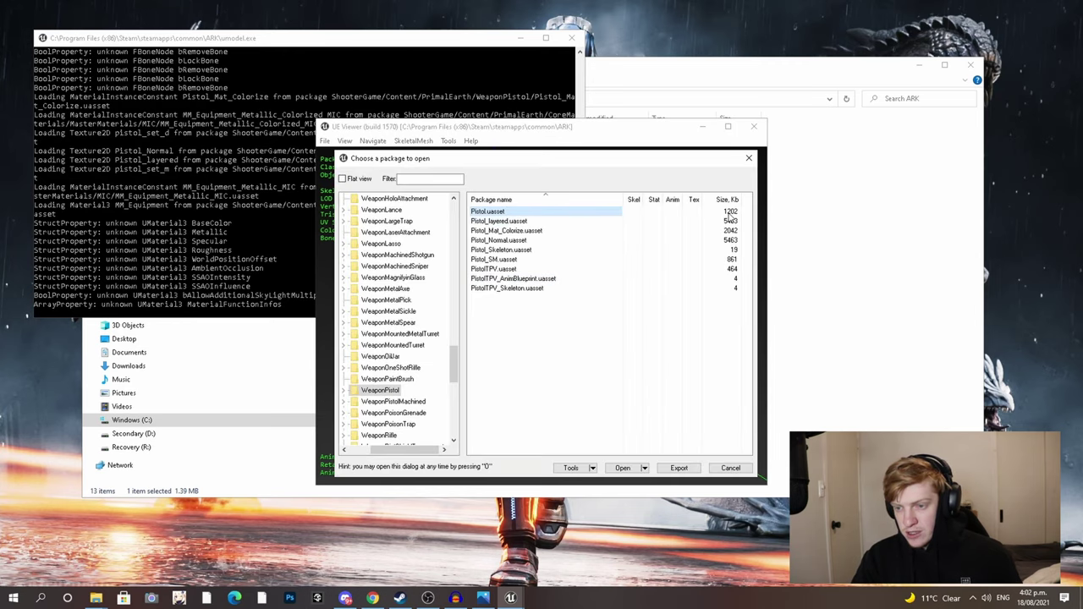
pyautogui.click(679, 468)
pyautogui.click(576, 413)
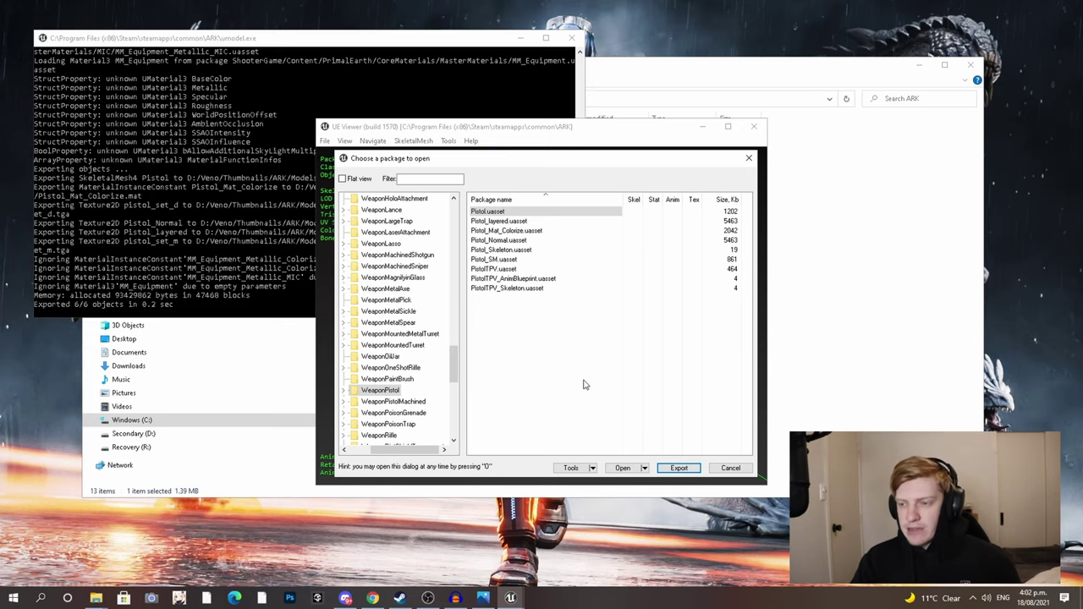
pyautogui.click(749, 159)
pyautogui.click(753, 127)
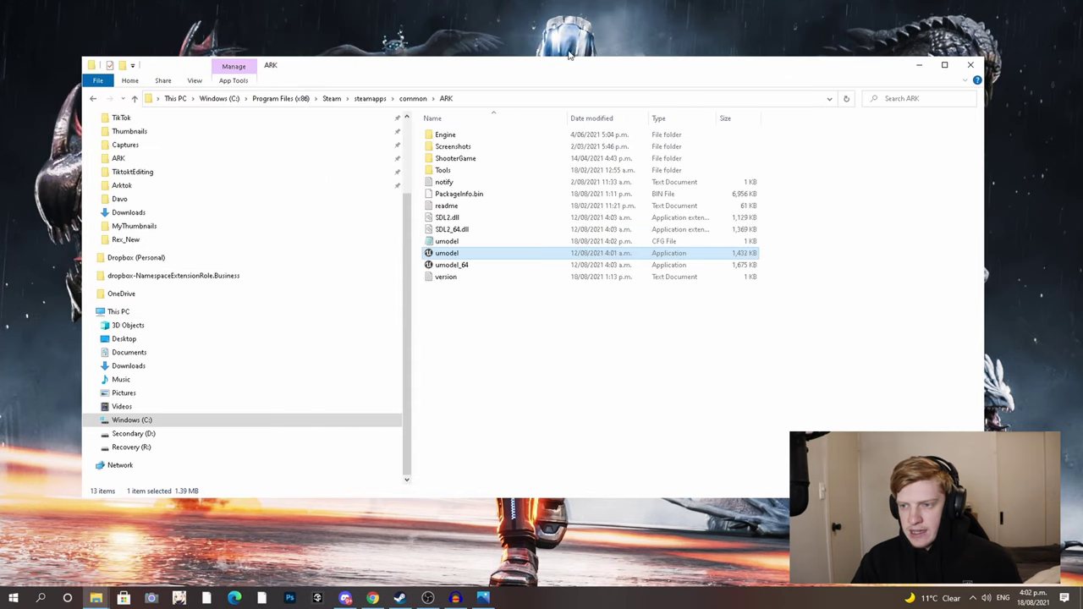
# - Minimize the ARK folder window, open Blender with a general scene, and delete the default camera, cube and light
pyautogui.click(518, 419)
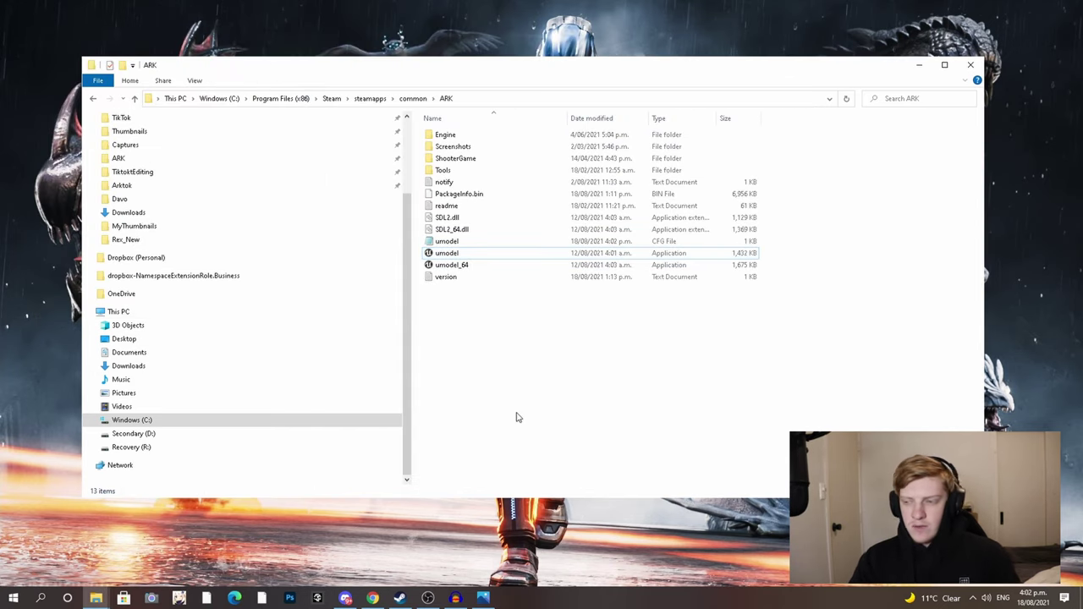
pyautogui.click(919, 64)
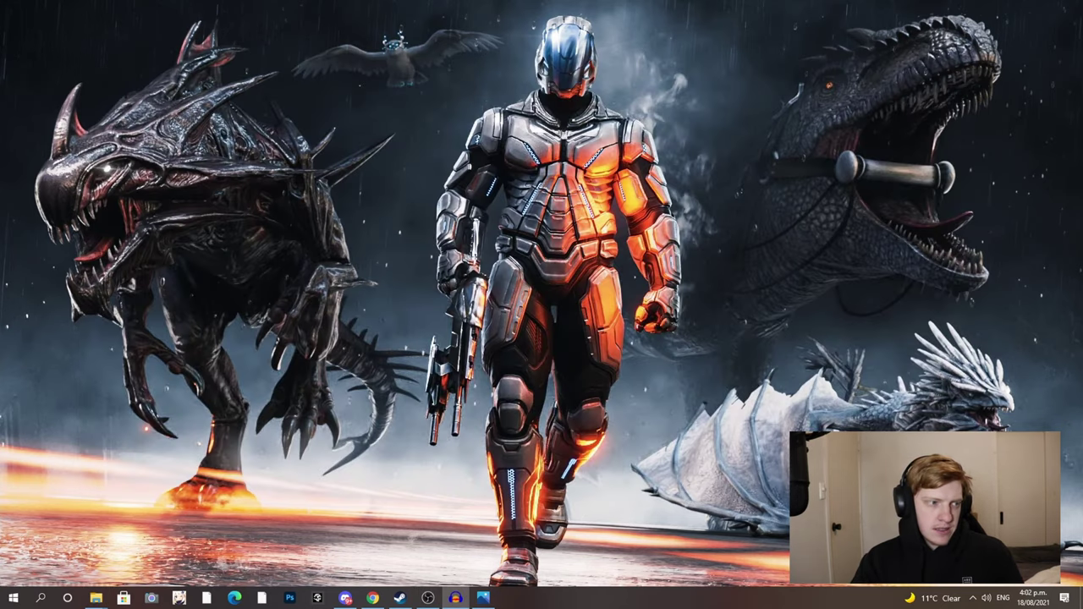
pyautogui.click(456, 598)
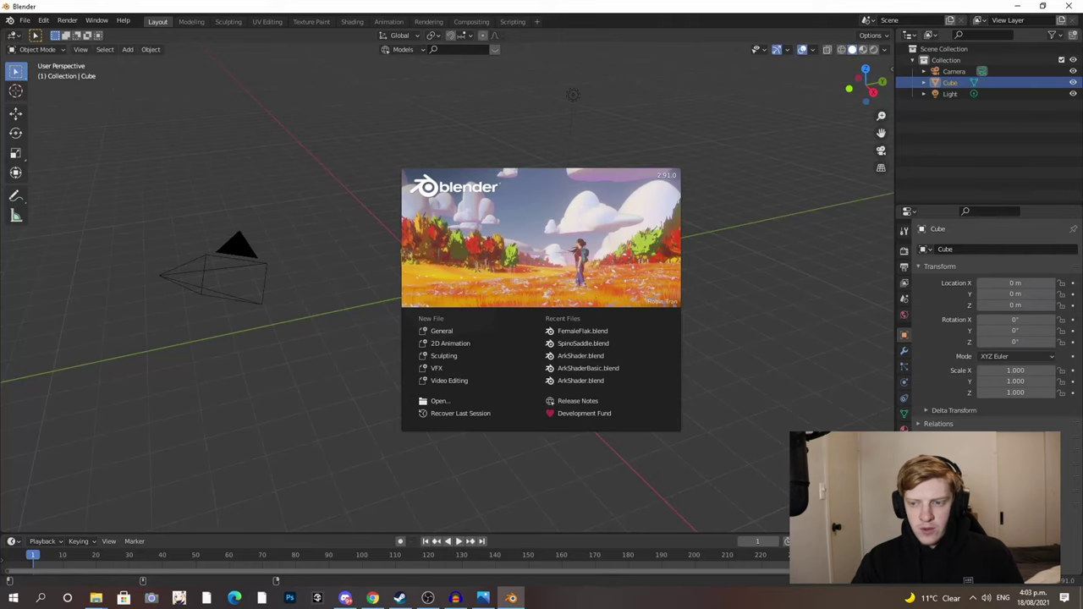
pyautogui.click(709, 377)
pyautogui.moveTo(791, 457); pyautogui.dragTo(128, 81)
pyautogui.press('Delete')
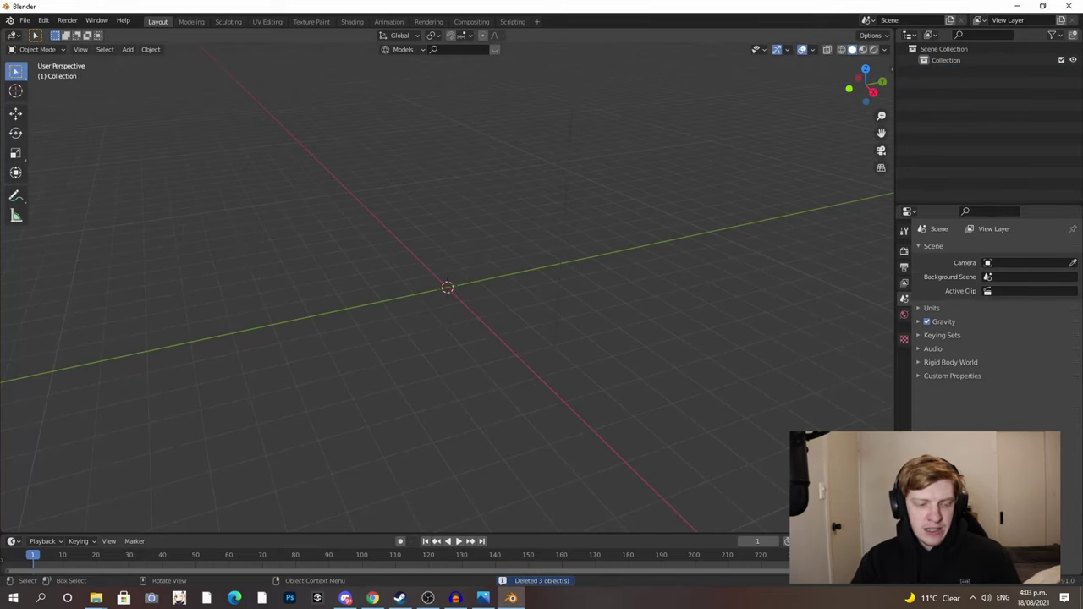
# - Switch to Chrome, show the download options of the blender3d_import_psk_psa repository on GitHub, and return to Blender
pyautogui.hotkey('alt', 'Tab')
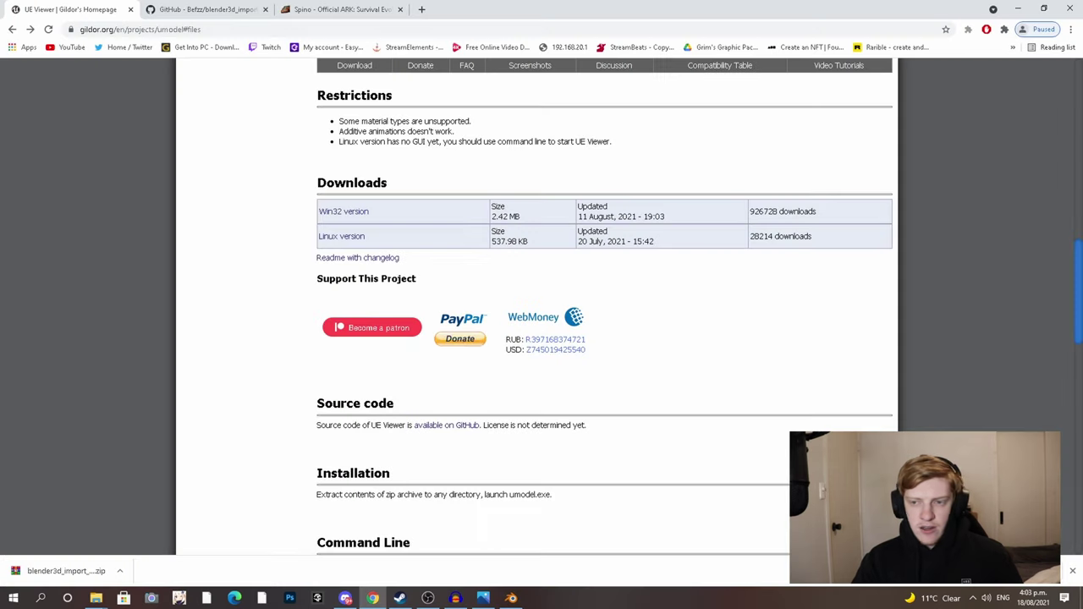
pyautogui.click(222, 9)
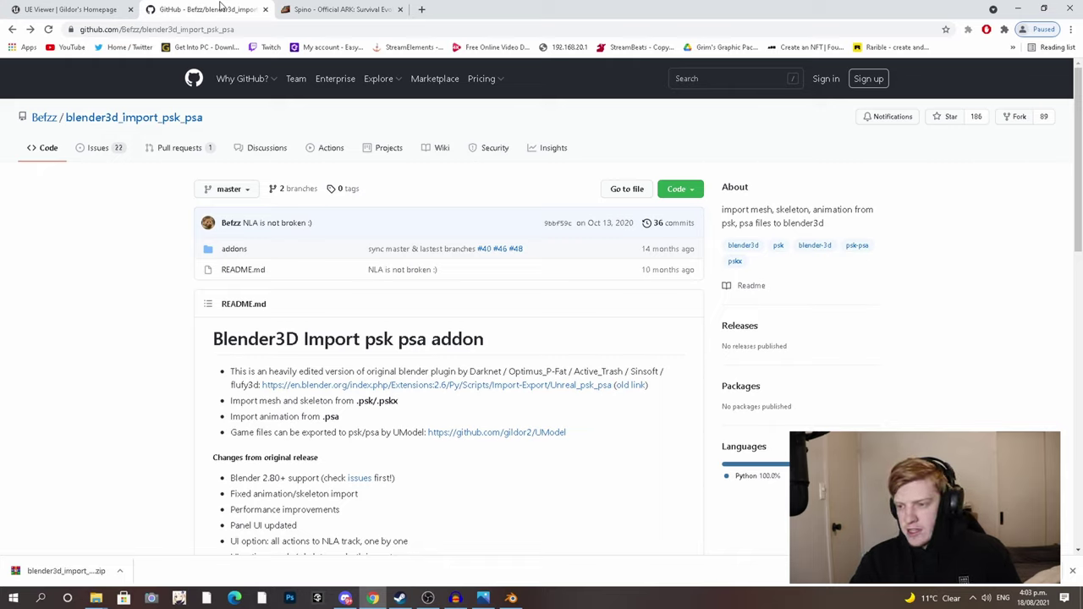
pyautogui.click(685, 191)
pyautogui.click(540, 330)
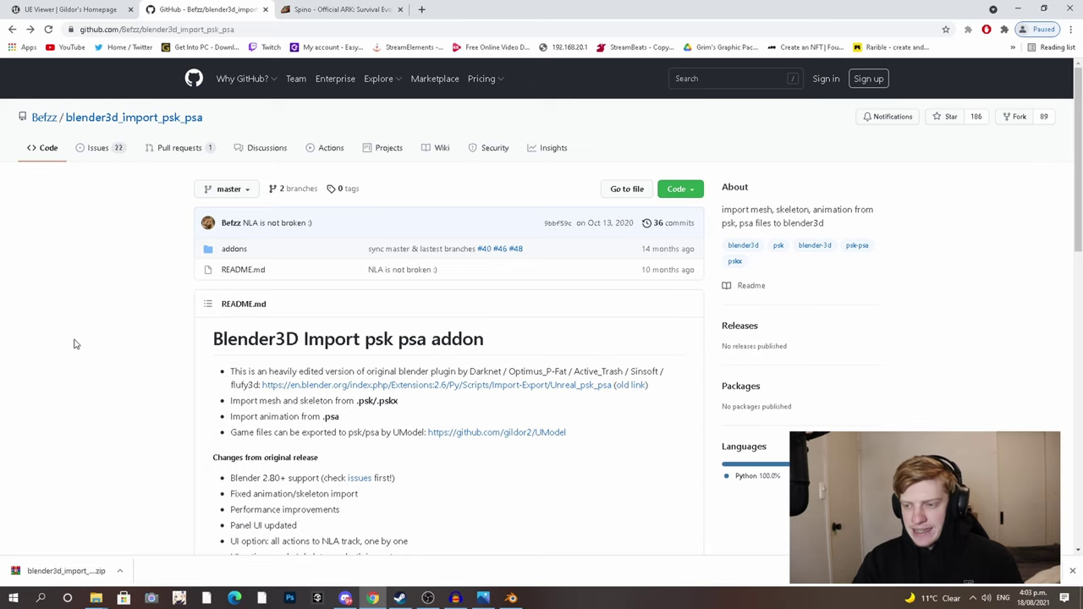
pyautogui.click(1022, 11)
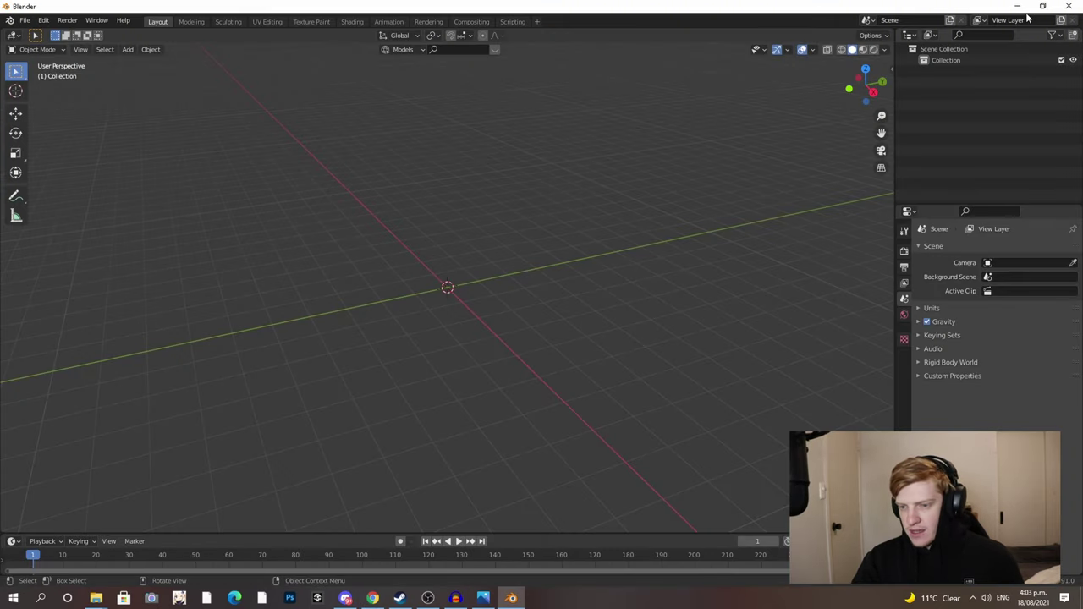
# - Open the add-ons section of the Blender preferences
pyautogui.moveTo(494, 242); pyautogui.dragTo(396, 219, button='middle')
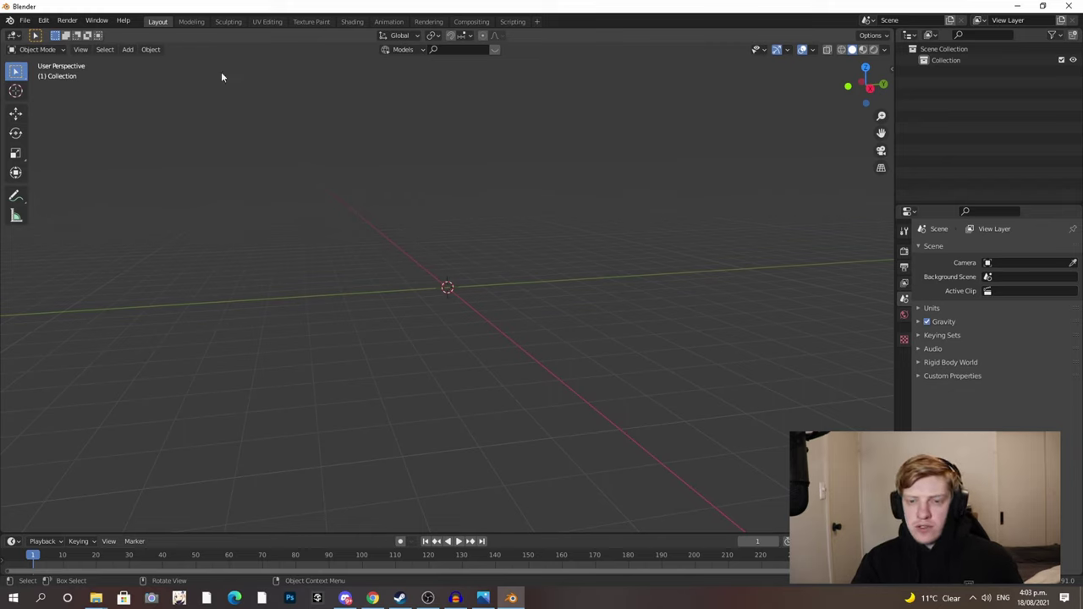
pyautogui.click(43, 20)
pyautogui.click(68, 177)
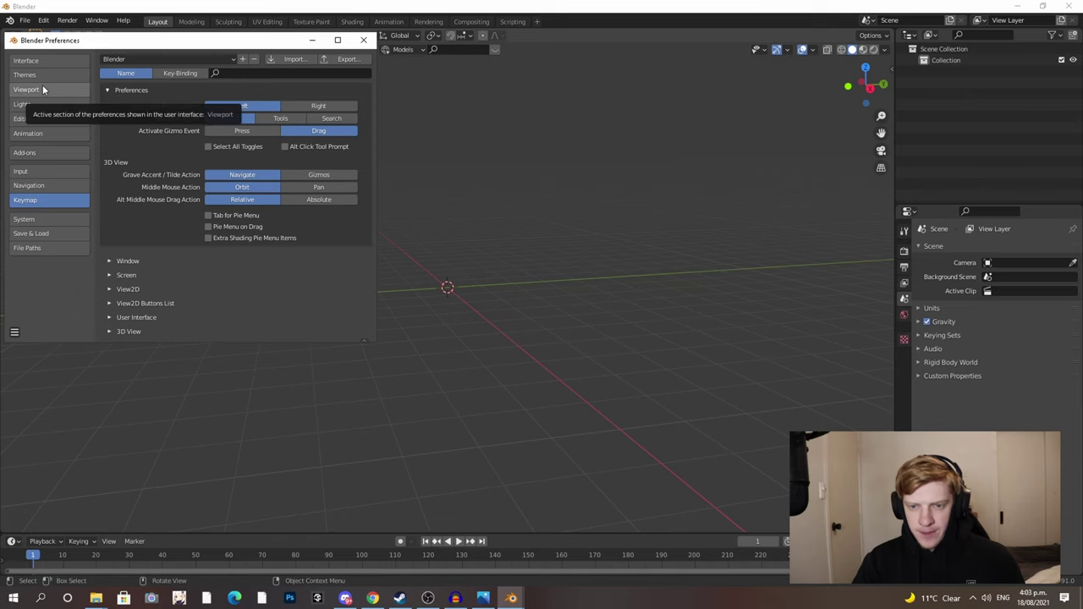
pyautogui.click(44, 153)
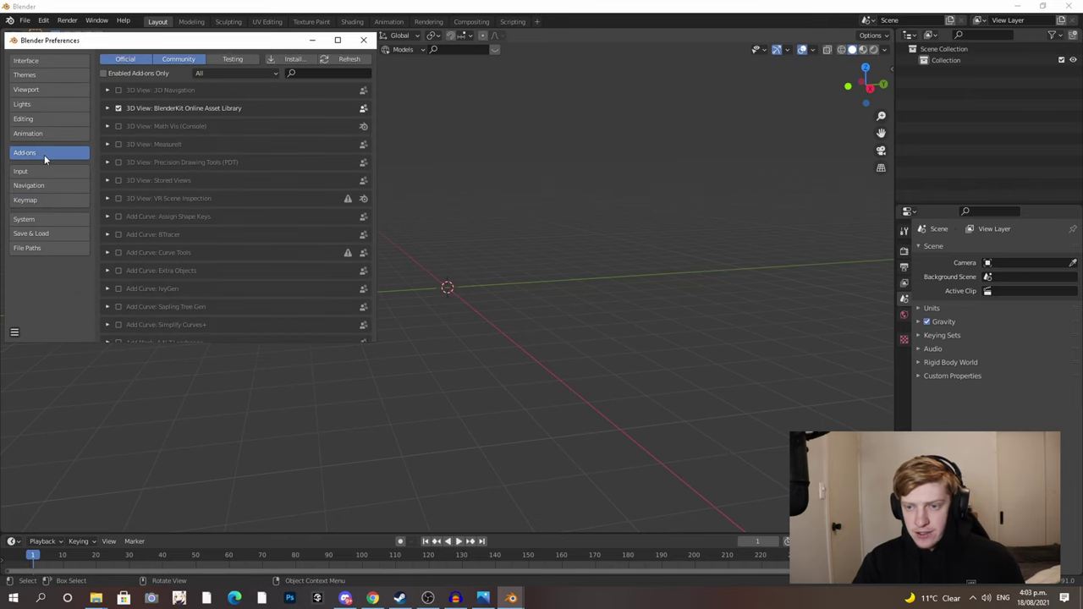
# - Choose blender3d_import_psk_psa-master.zip in the Downloads folder as the add-on to install, and cancel the installation
pyautogui.click(297, 59)
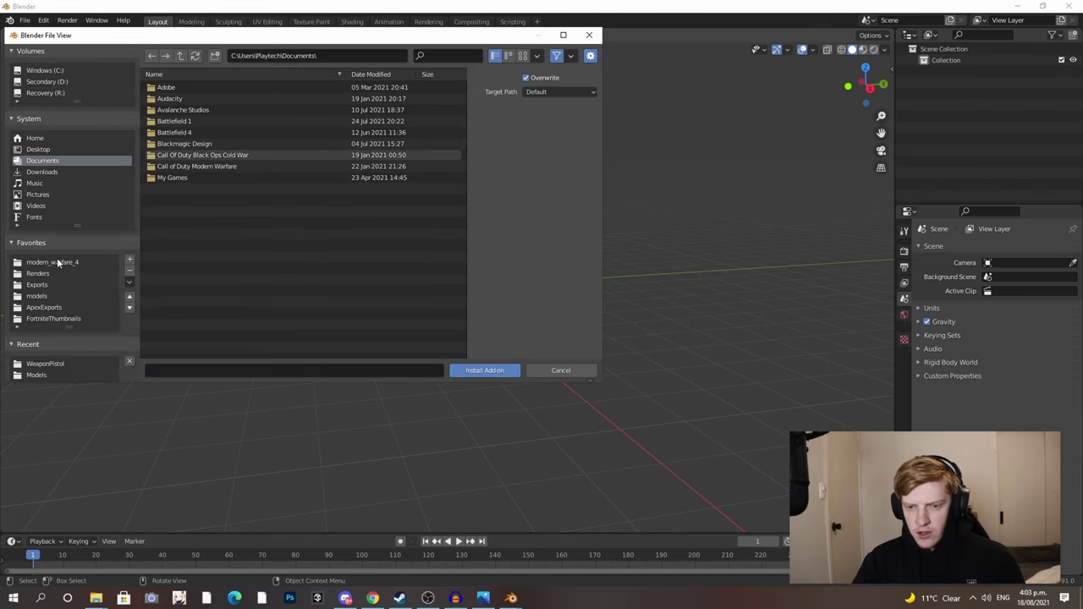
pyautogui.click(42, 172)
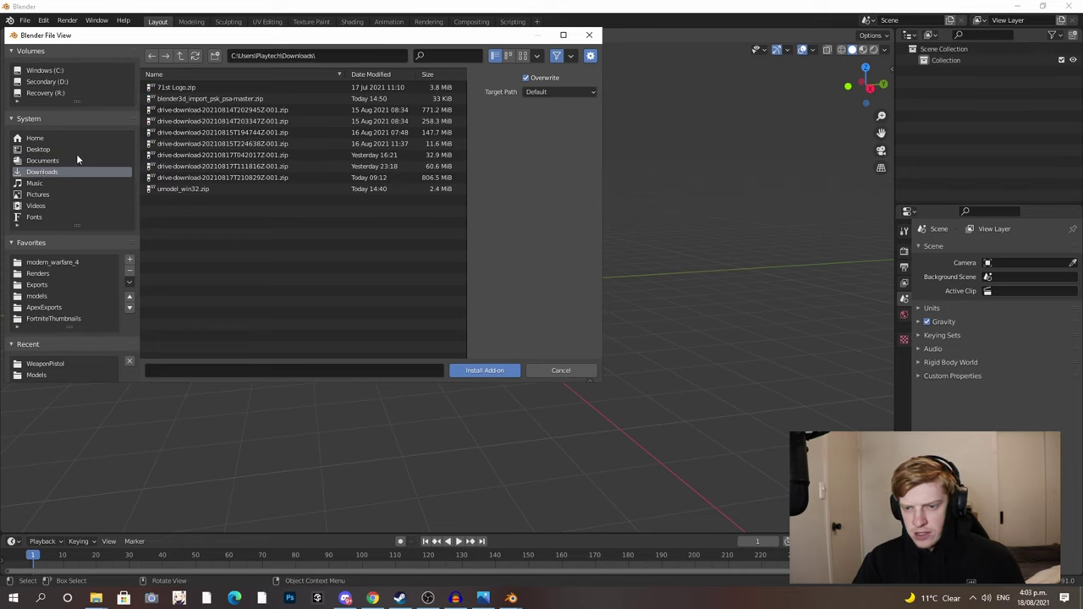
pyautogui.click(186, 99)
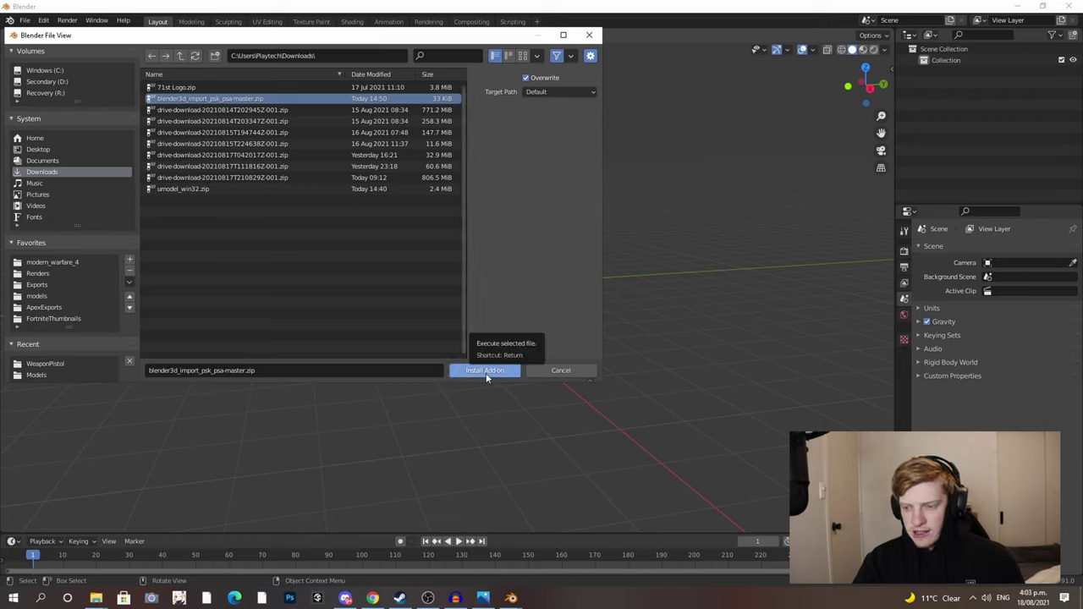
pyautogui.click(544, 373)
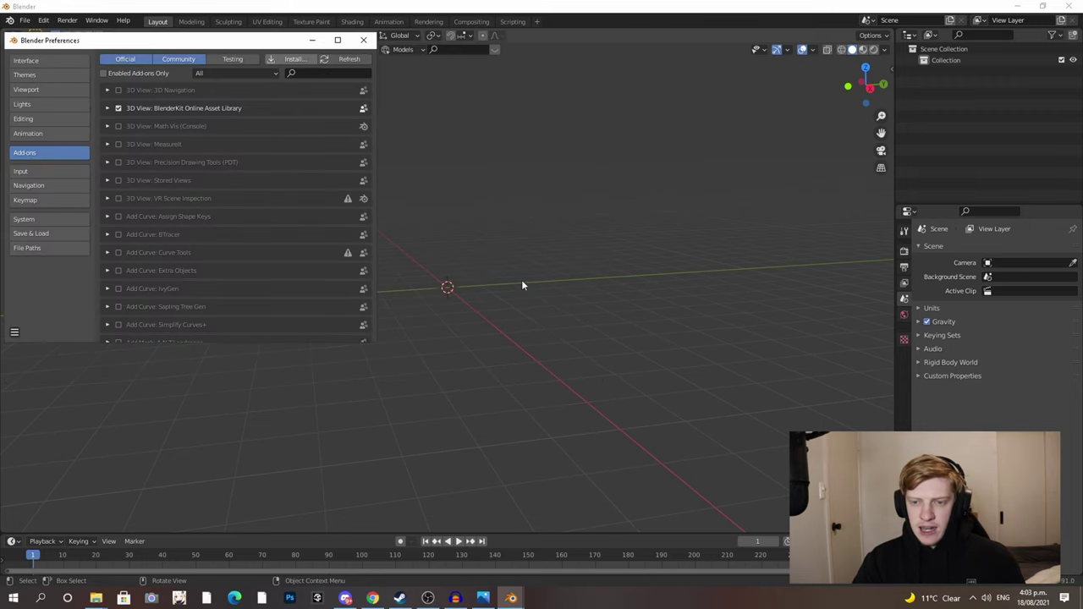
# - Search the add-ons for "psk" to check the Unreal Skeleton Mesh importer, and close the preferences
pyautogui.click(332, 75)
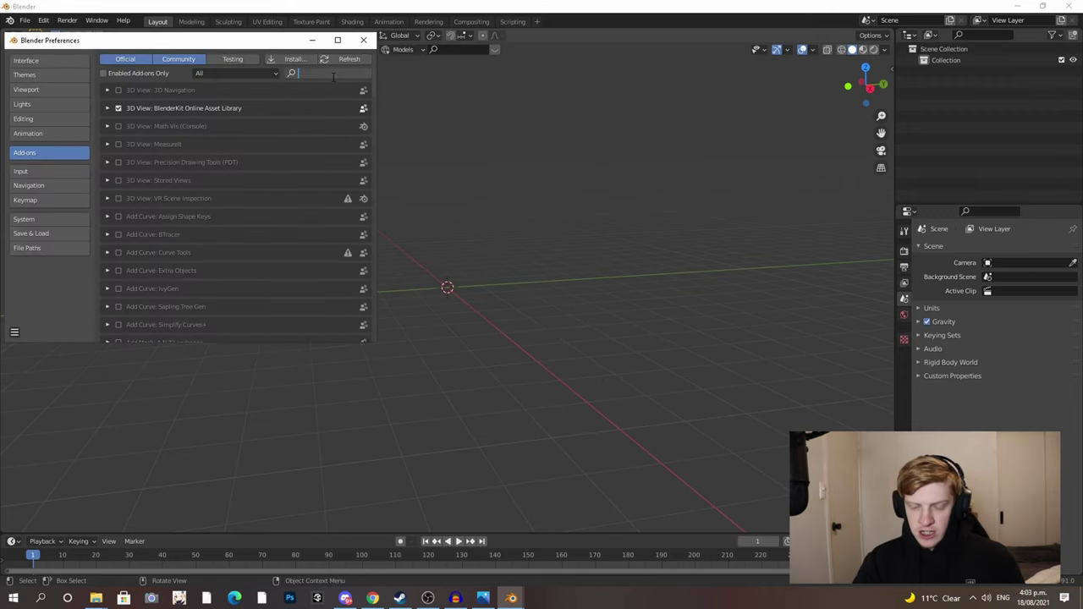
pyautogui.write('psk')
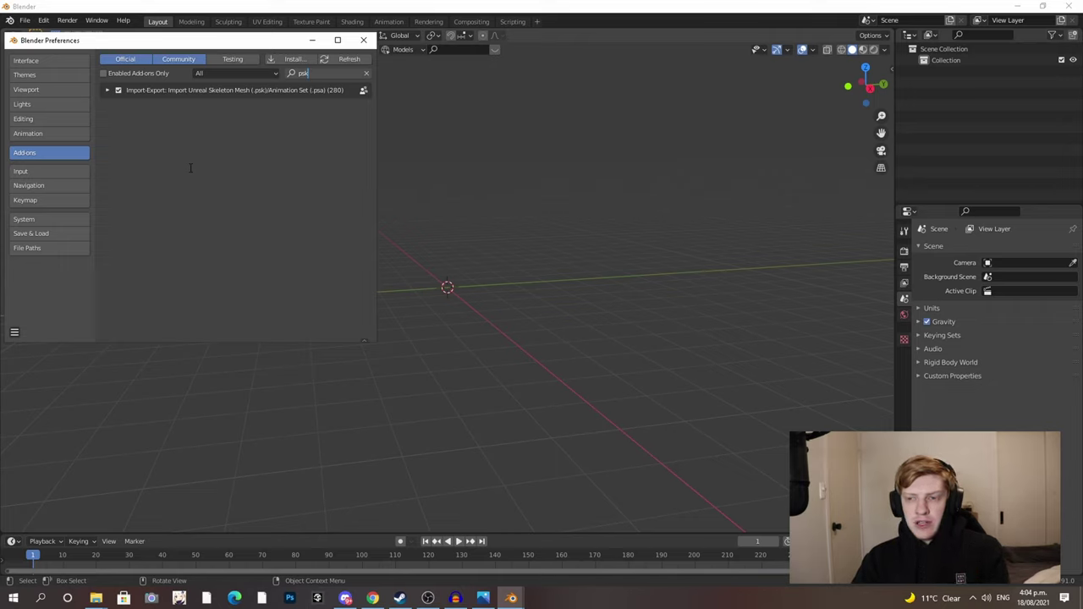
pyautogui.click(362, 42)
# - Import Spino_new.psk as a Skeleton Mesh from the Spino_new folder under Exports, PrimalEarth, Dinos, Spino, keeping the existing import options
pyautogui.moveTo(354, 71); pyautogui.dragTo(407, 254, button='middle')
pyautogui.click(25, 21)
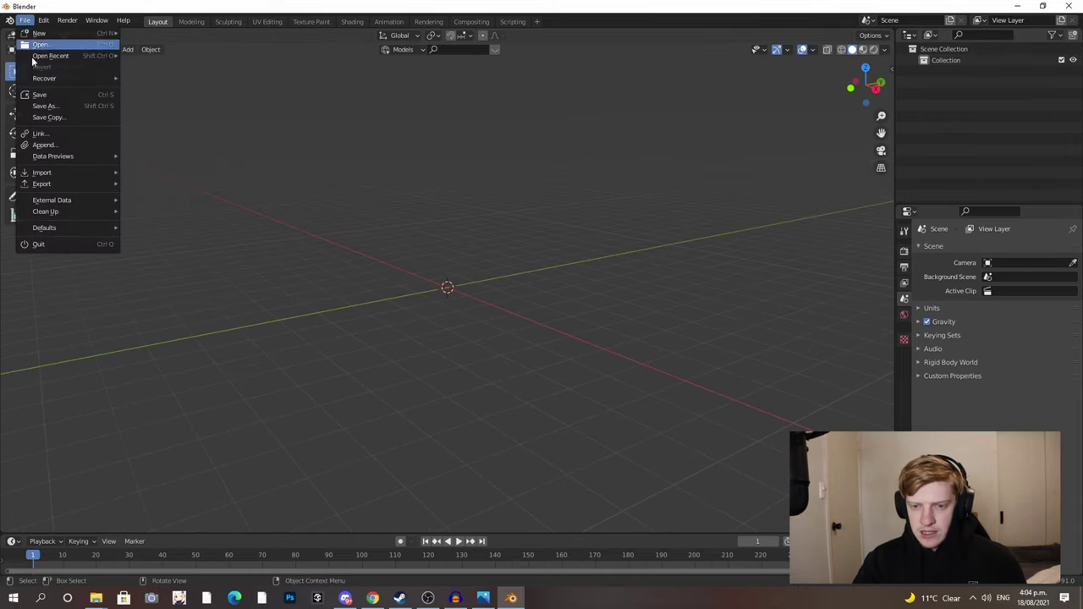
pyautogui.moveTo(56, 171)
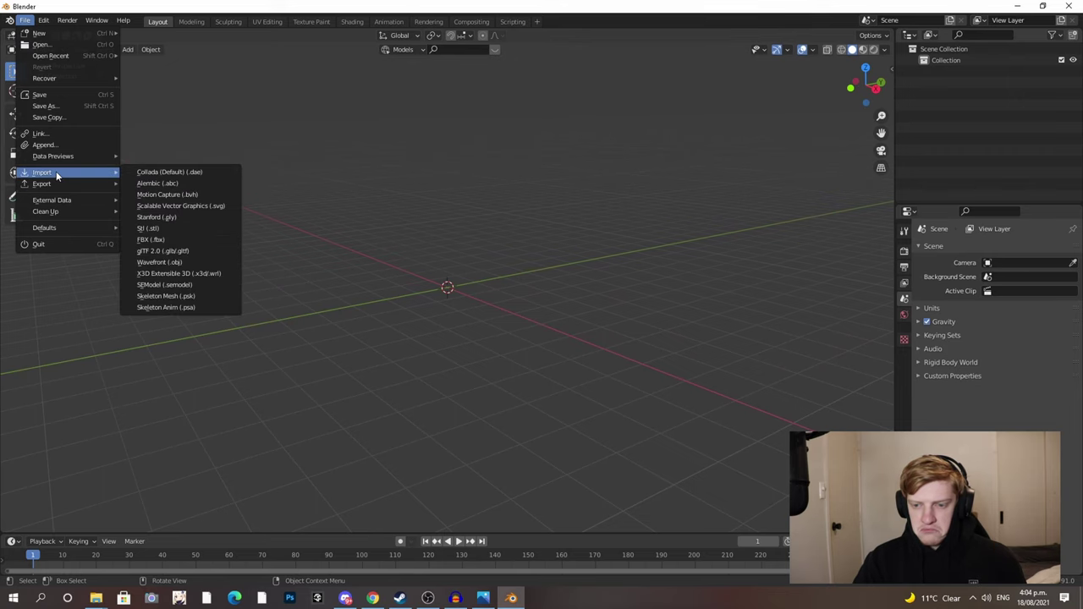
pyautogui.click(202, 297)
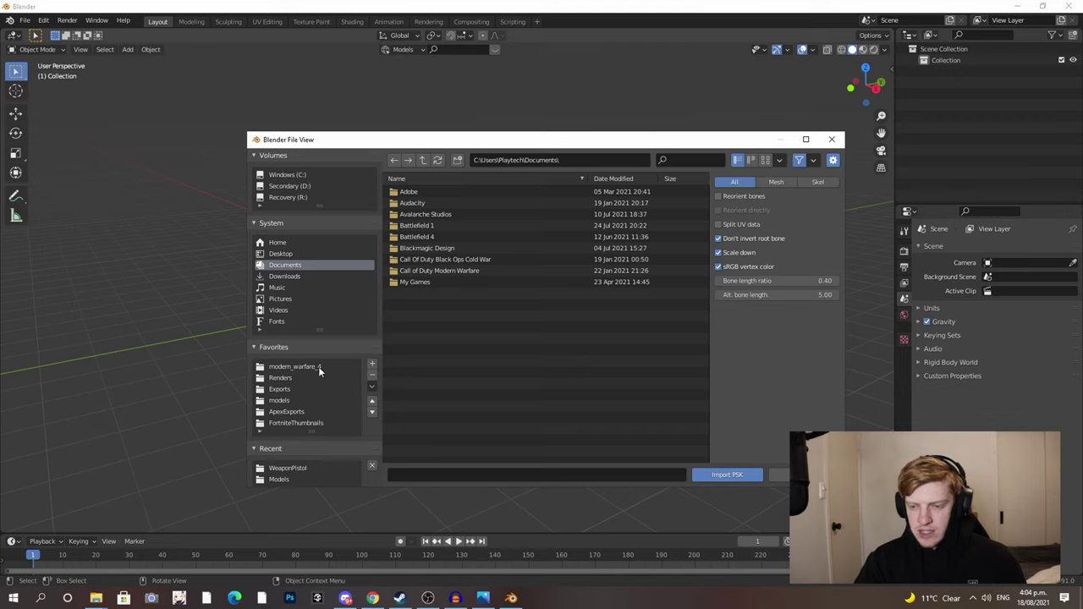
pyautogui.click(280, 389)
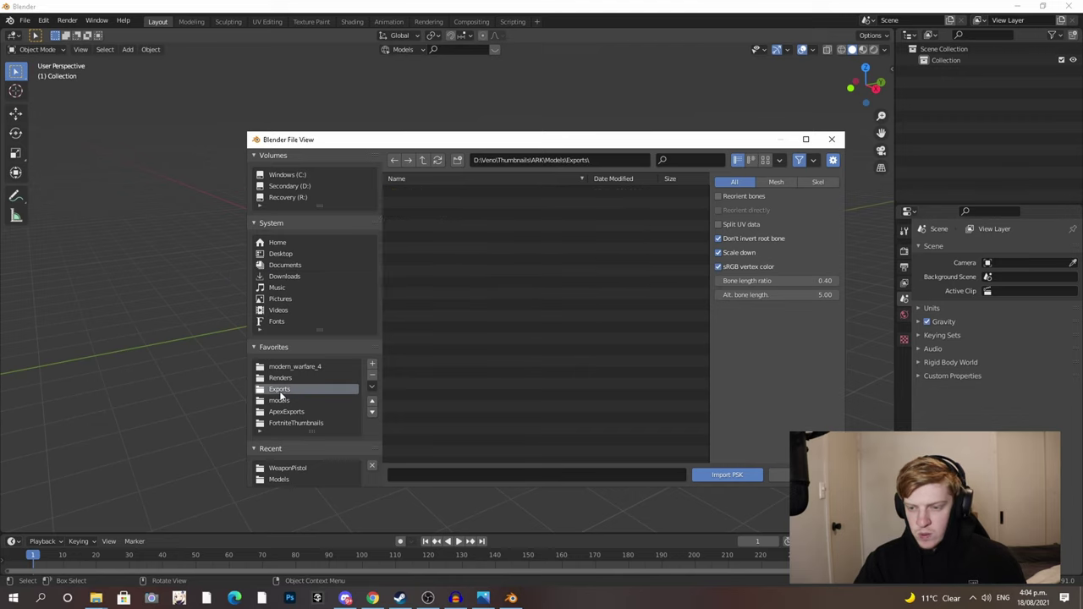
pyautogui.doubleClick(428, 285)
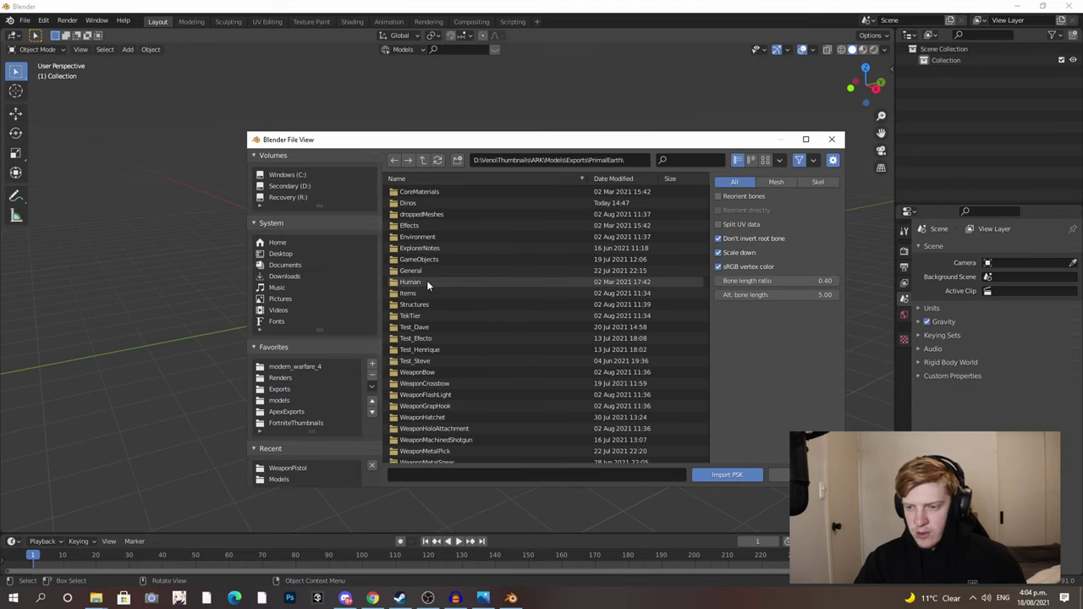
pyautogui.doubleClick(410, 204)
pyautogui.scroll(-6, 451, 370)
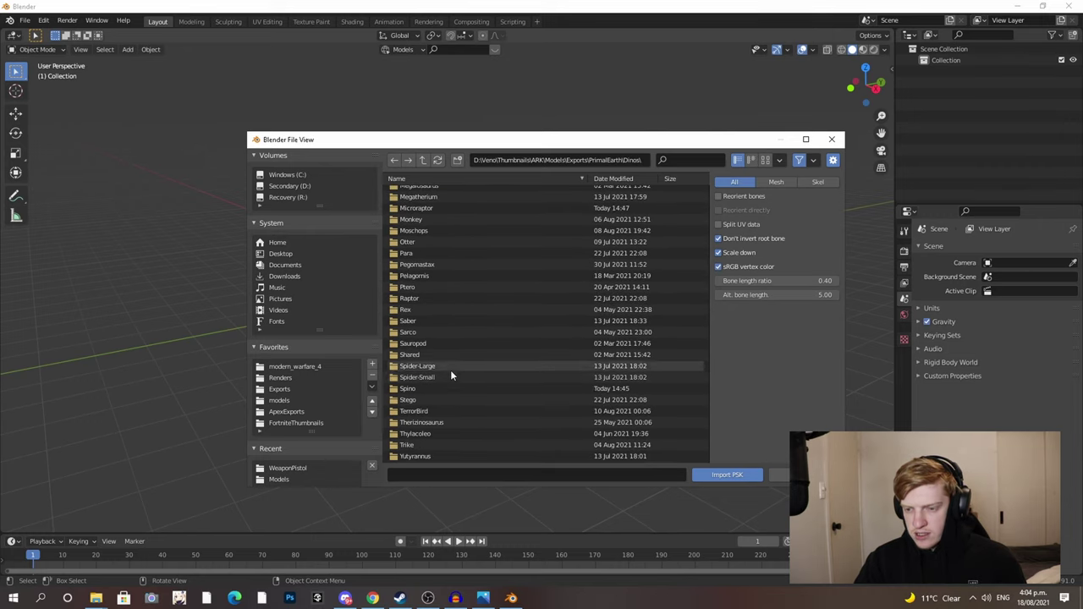
pyautogui.doubleClick(411, 388)
pyautogui.doubleClick(434, 215)
pyautogui.click(421, 191)
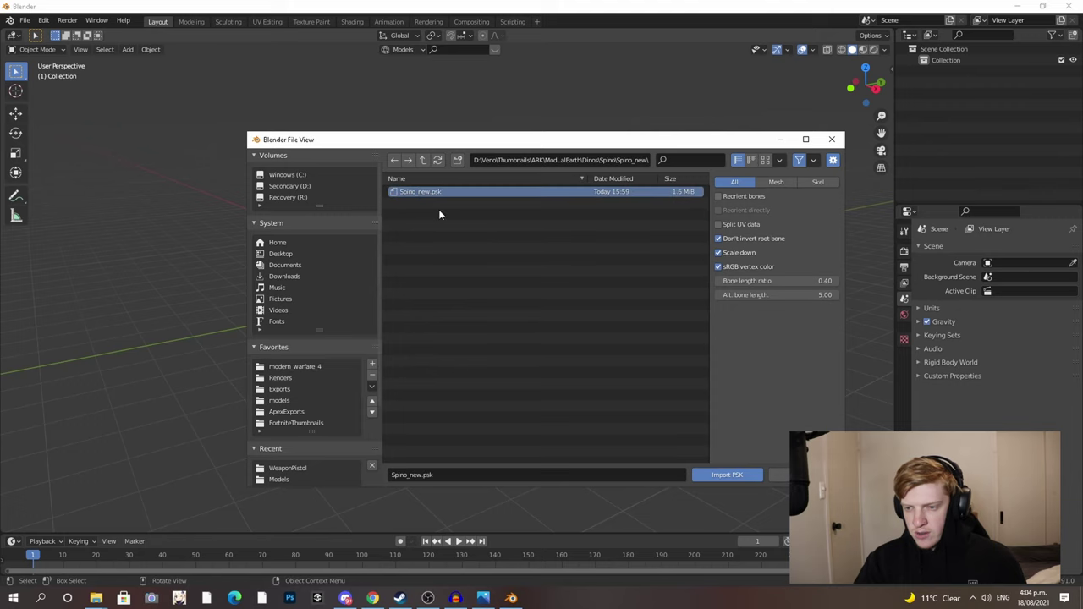
pyautogui.click(728, 475)
# - Apply Shade Smooth to the imported Spino mesh
pyautogui.scroll(5, 351, 208)
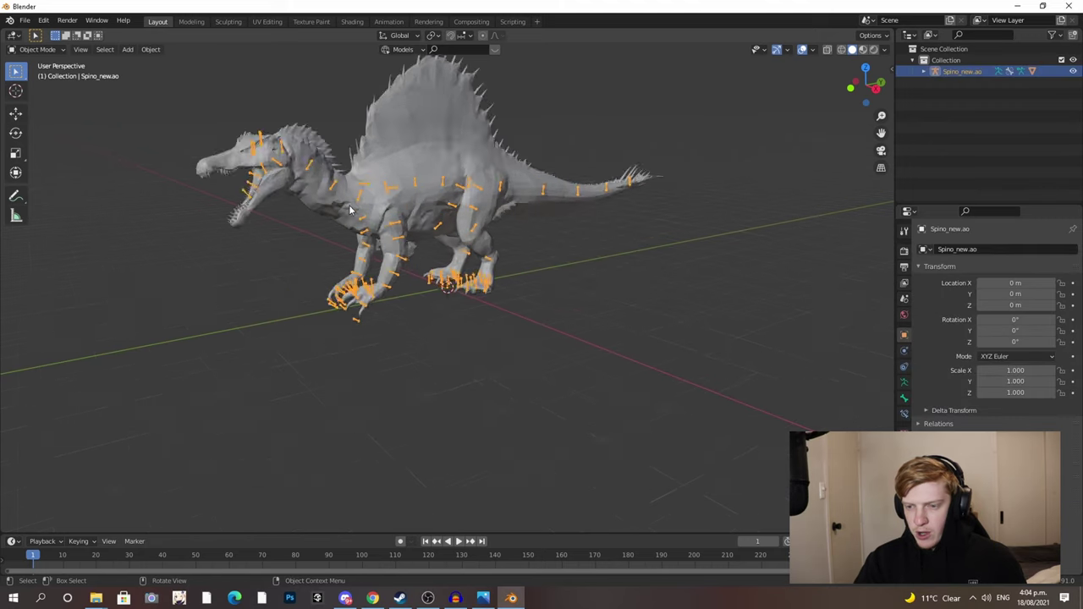
pyautogui.moveTo(351, 210); pyautogui.dragTo(287, 267, button='middle')
pyautogui.scroll(4, 322, 286)
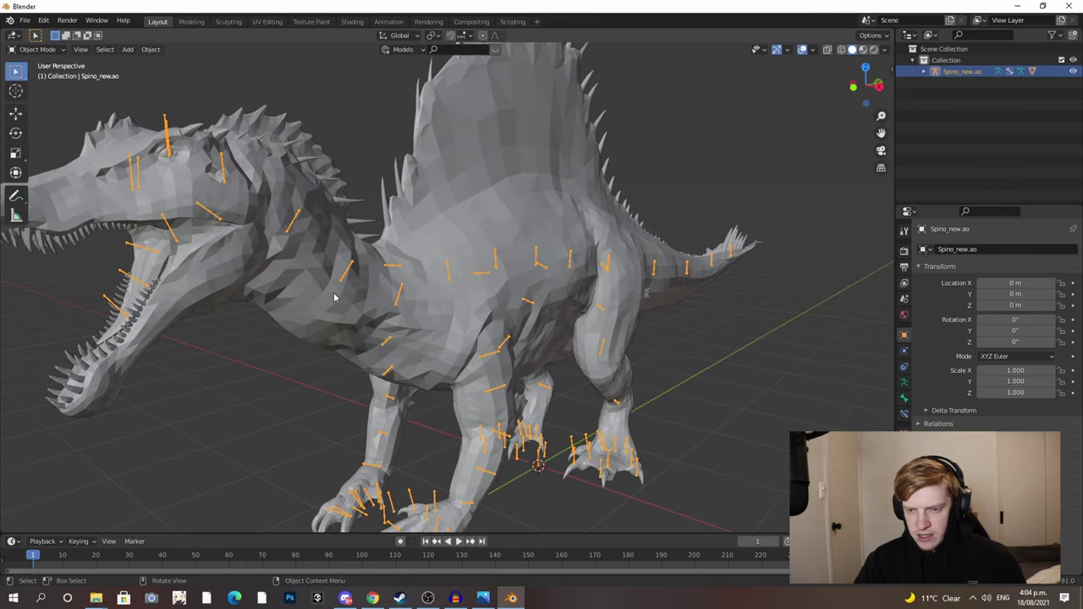
pyautogui.click(320, 282)
pyautogui.rightClick(318, 280)
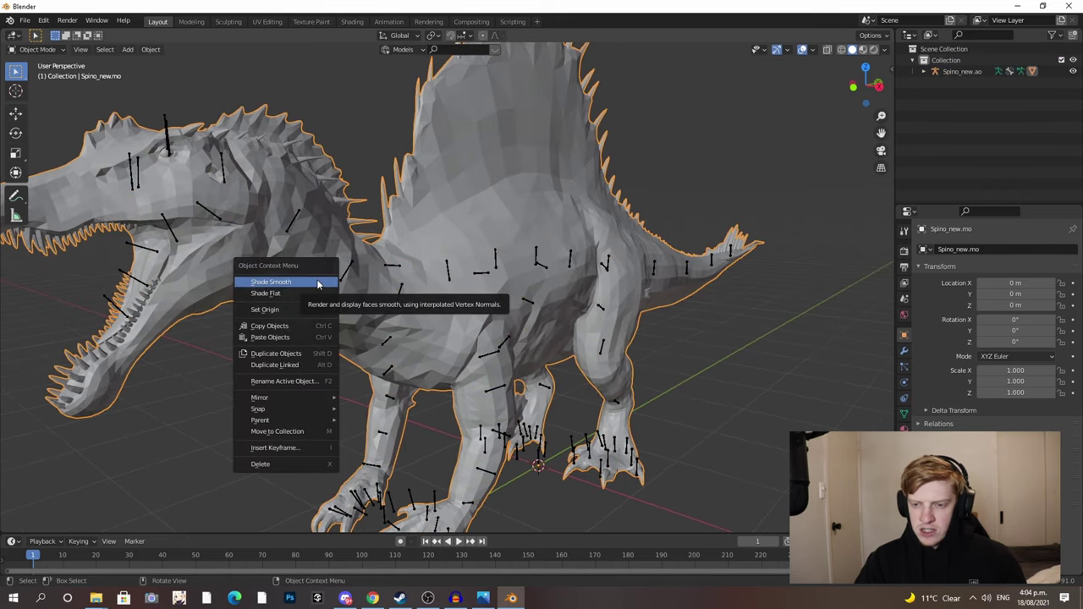
pyautogui.click(318, 283)
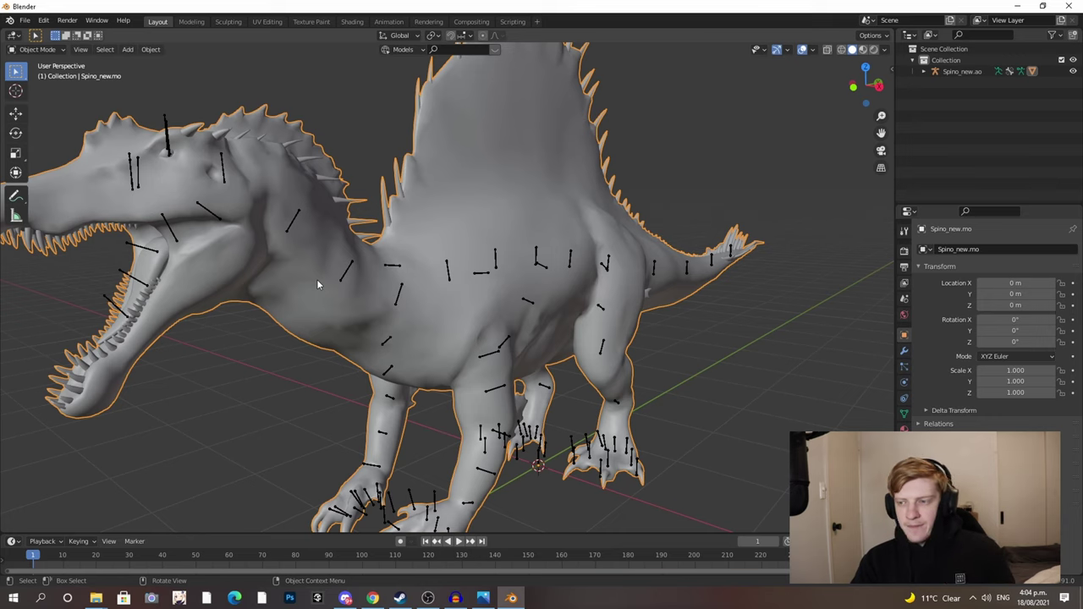
# - Save the scene as Spino.blend in the ARK Models folder
pyautogui.scroll(-4, 319, 284)
pyautogui.moveTo(319, 284); pyautogui.dragTo(315, 234, button='middle')
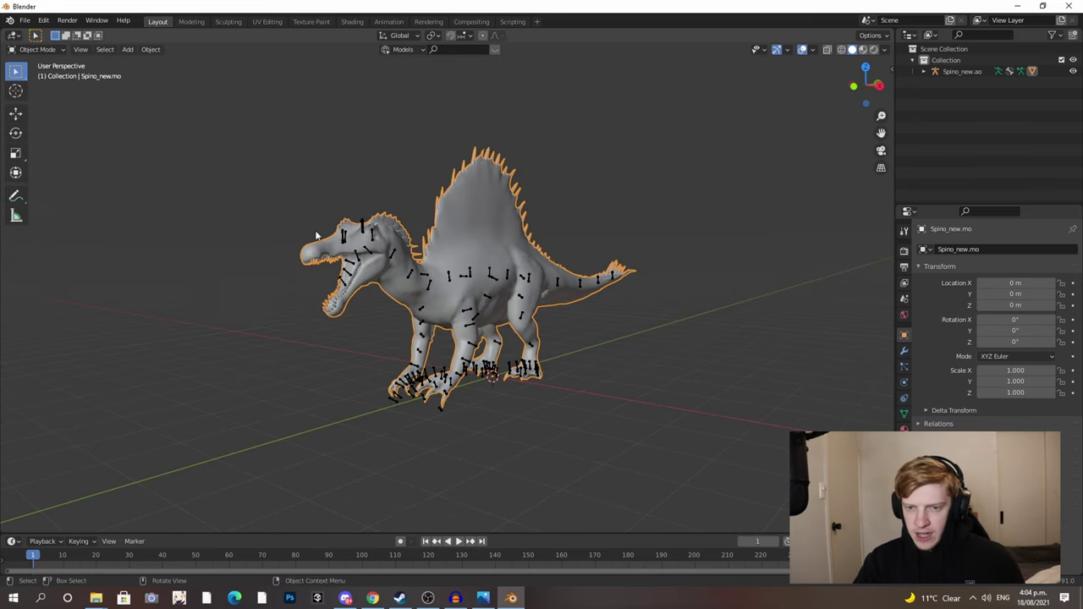
pyautogui.click(25, 20)
pyautogui.click(39, 94)
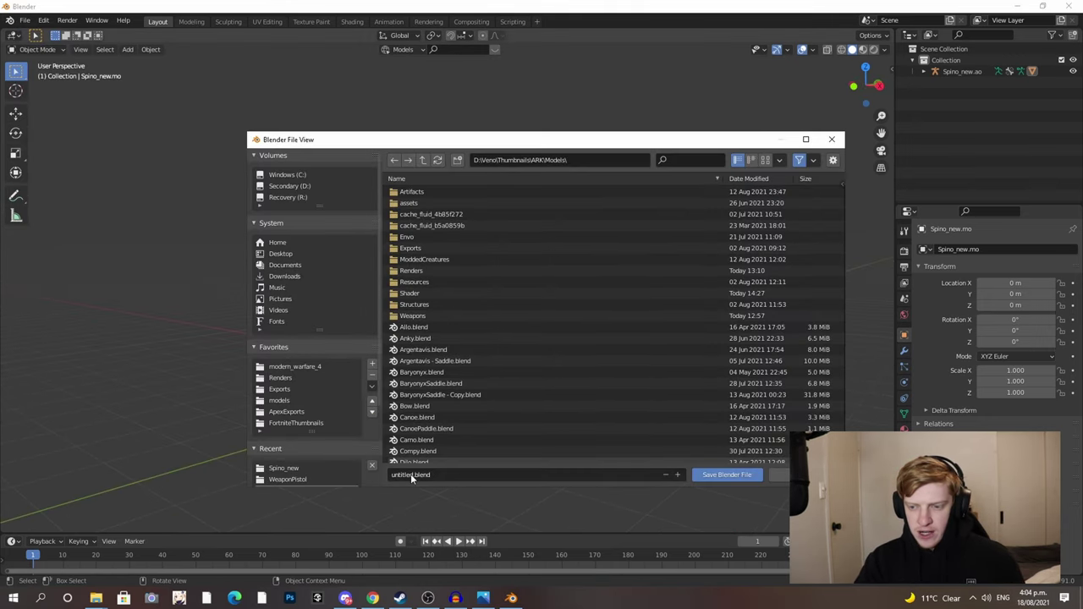
pyautogui.moveTo(415, 475); pyautogui.dragTo(364, 472)
pyautogui.press('BackSpace')
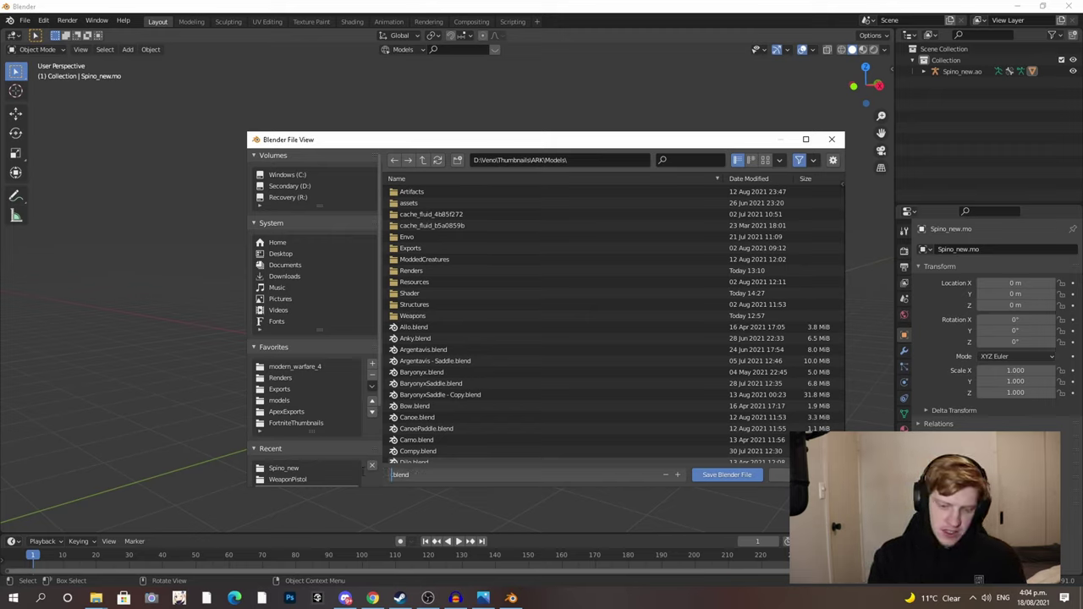
pyautogui.write('Spino')
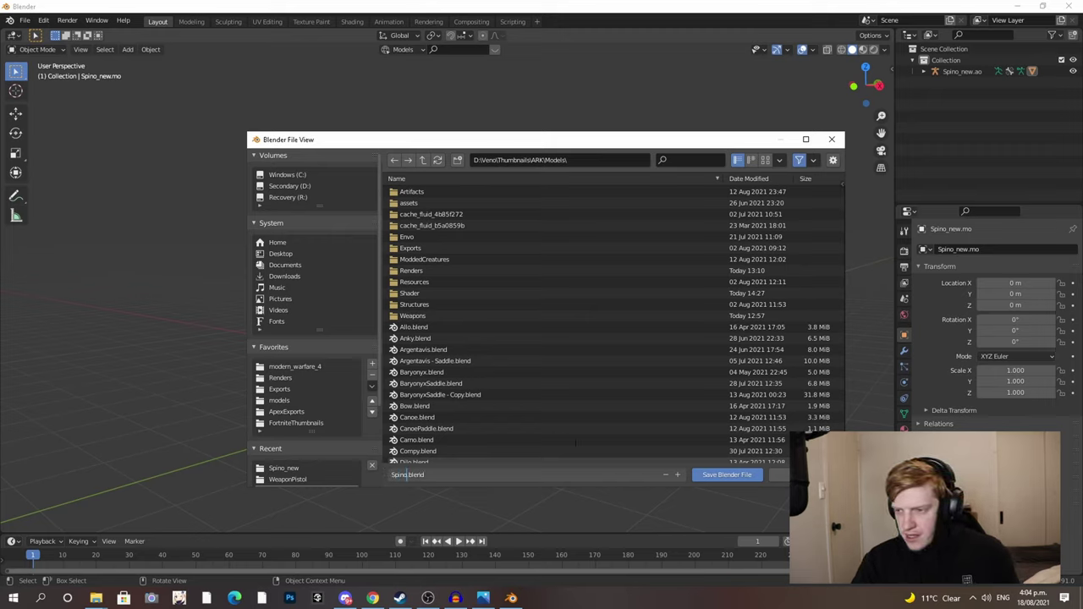
pyautogui.click(732, 475)
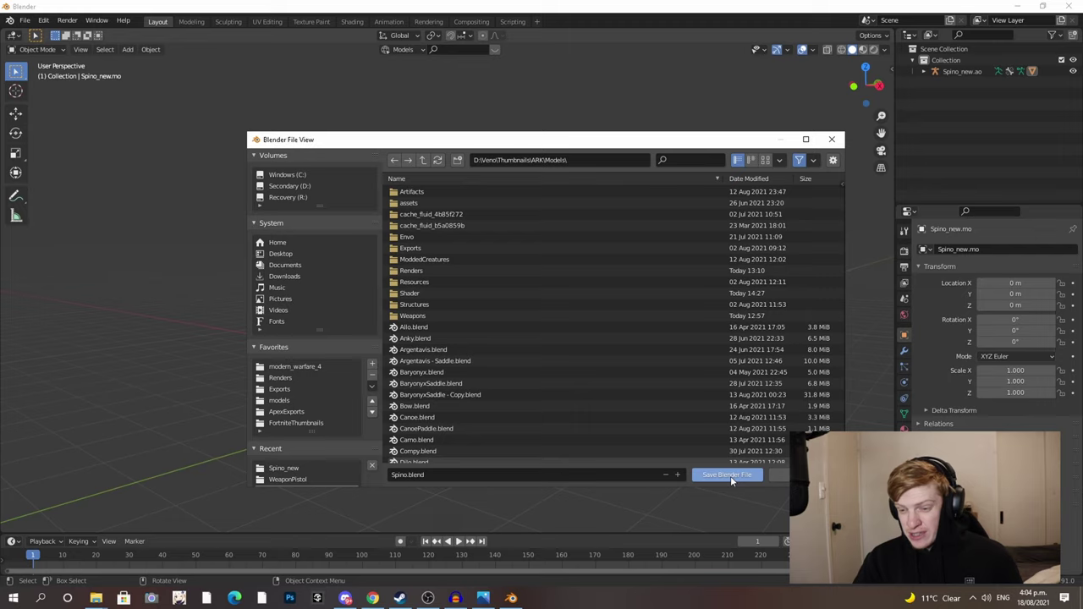
pyautogui.click(727, 475)
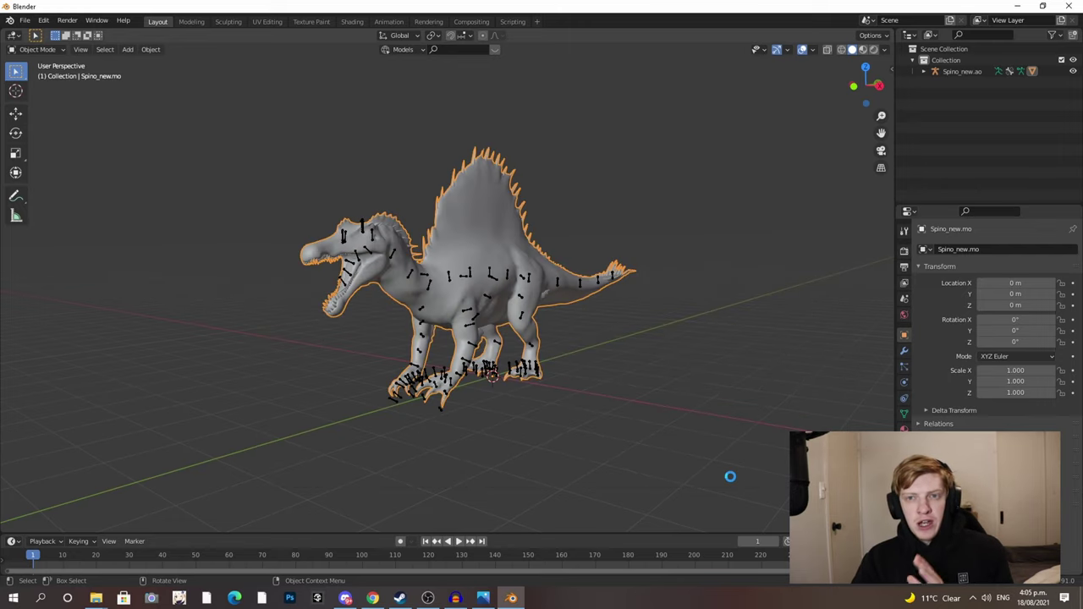
# - Import SK_Spino_Saddle_New_RIG.psk from the Saddle_new folder under Spino, keeping the existing import options
pyautogui.moveTo(653, 431); pyautogui.dragTo(280, 186, button='middle')
pyautogui.click(26, 22)
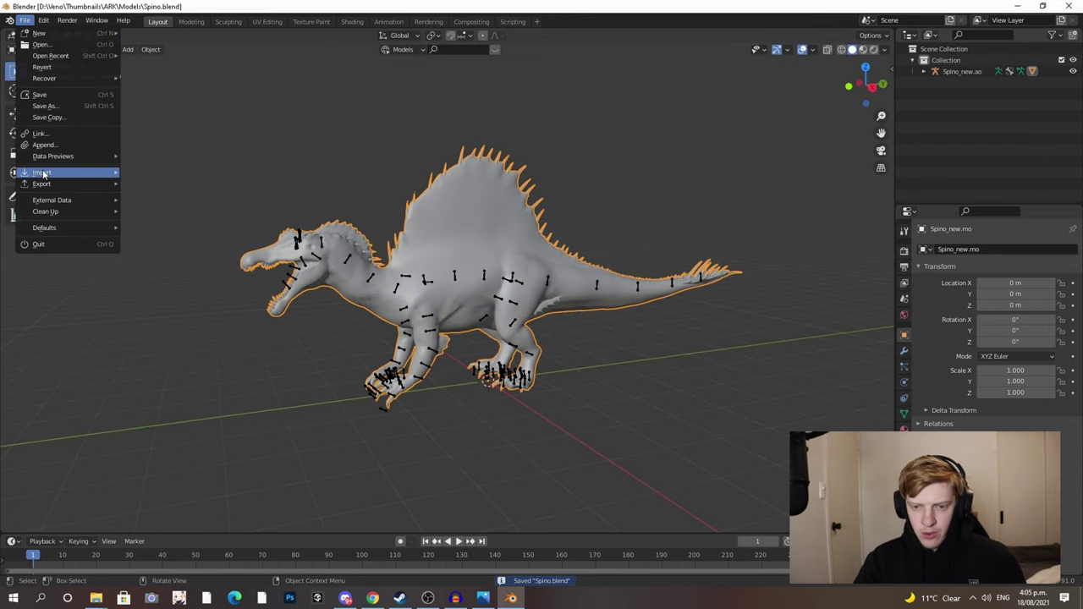
pyautogui.moveTo(51, 173)
pyautogui.click(205, 296)
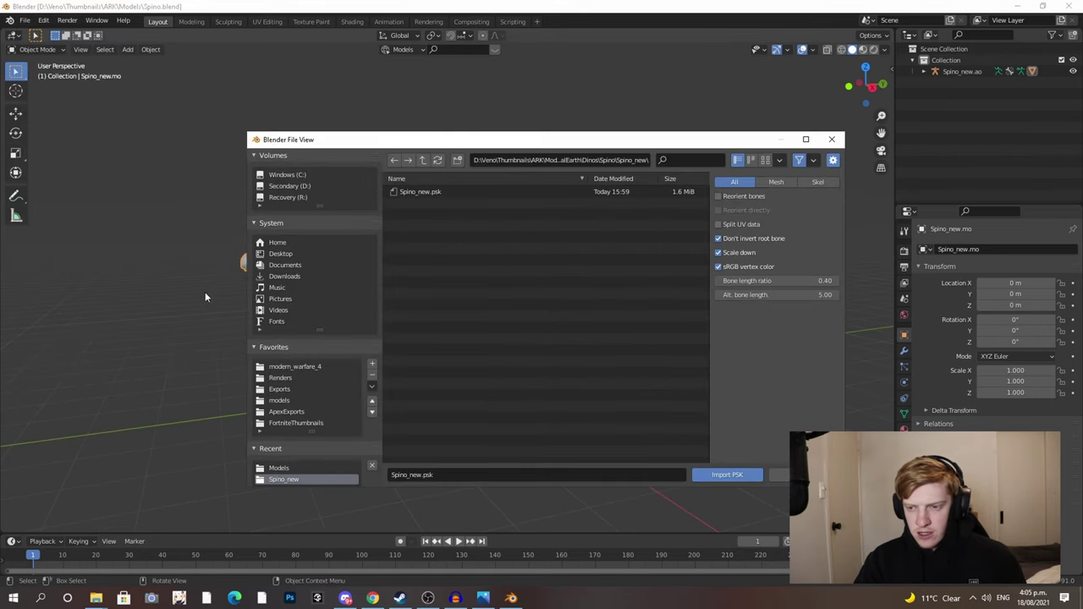
pyautogui.click(423, 160)
pyautogui.click(417, 203)
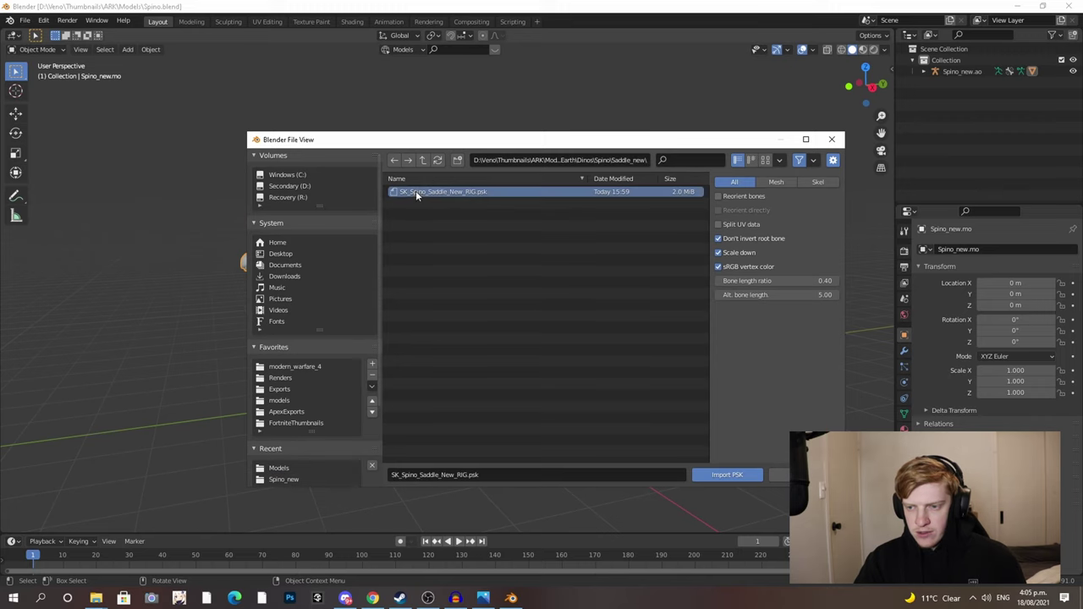
pyautogui.click(723, 477)
pyautogui.moveTo(340, 342); pyautogui.dragTo(377, 351, button='middle')
pyautogui.scroll(3, 377, 347)
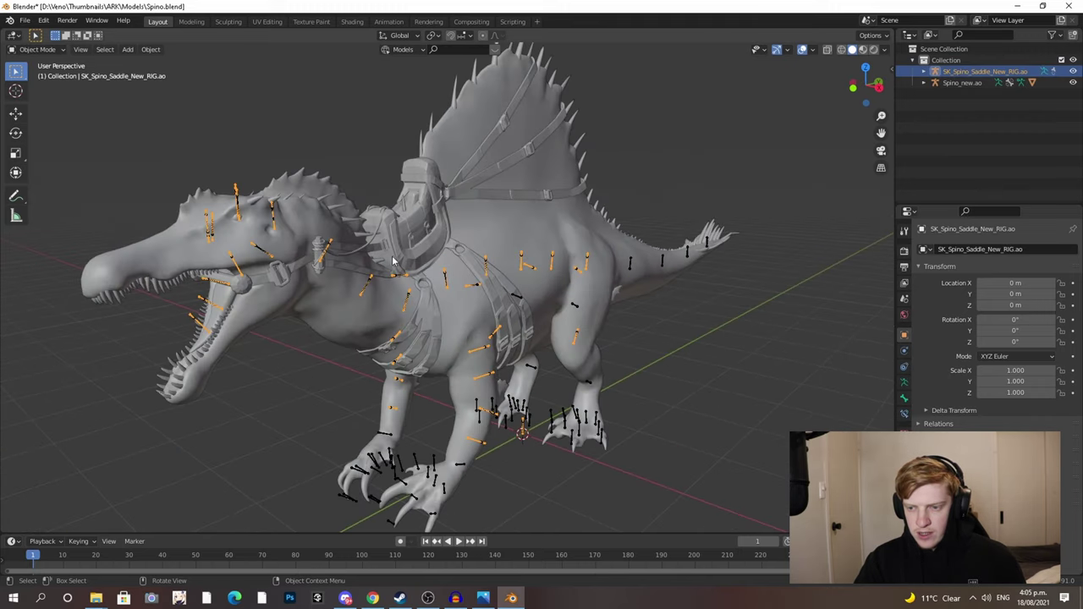
# - Apply Shade Smooth to the imported saddle mesh
pyautogui.click(397, 252)
pyautogui.rightClick(397, 253)
pyautogui.click(392, 252)
pyautogui.click(336, 419)
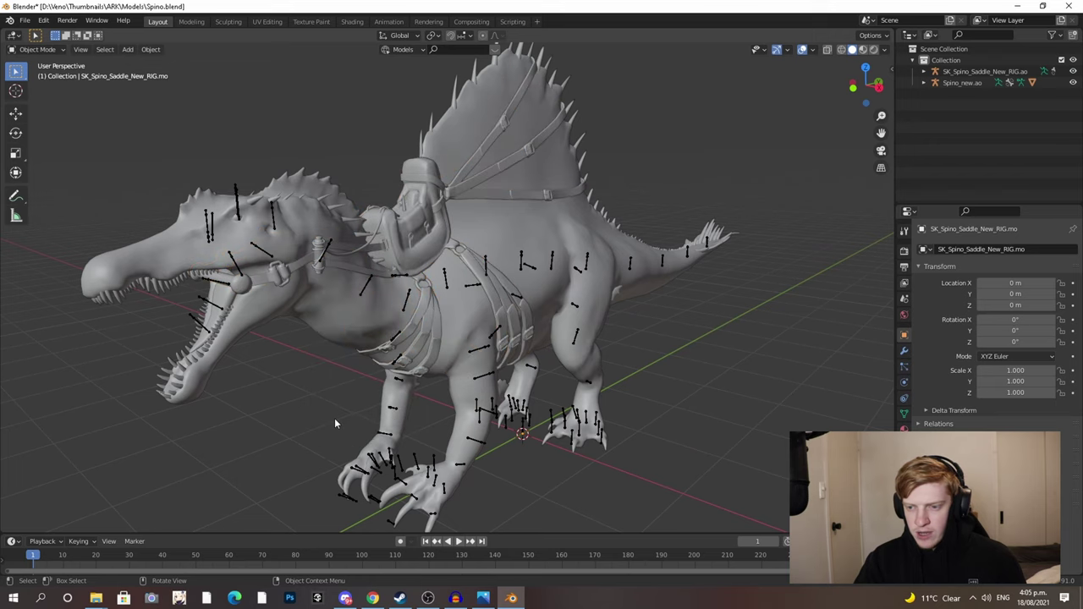
# - Try moving the saddle's armature along the X axis separately from the Spino, and undo the moves
pyautogui.click(493, 446)
pyautogui.hotkey('shift', 'space')
pyautogui.press('g')
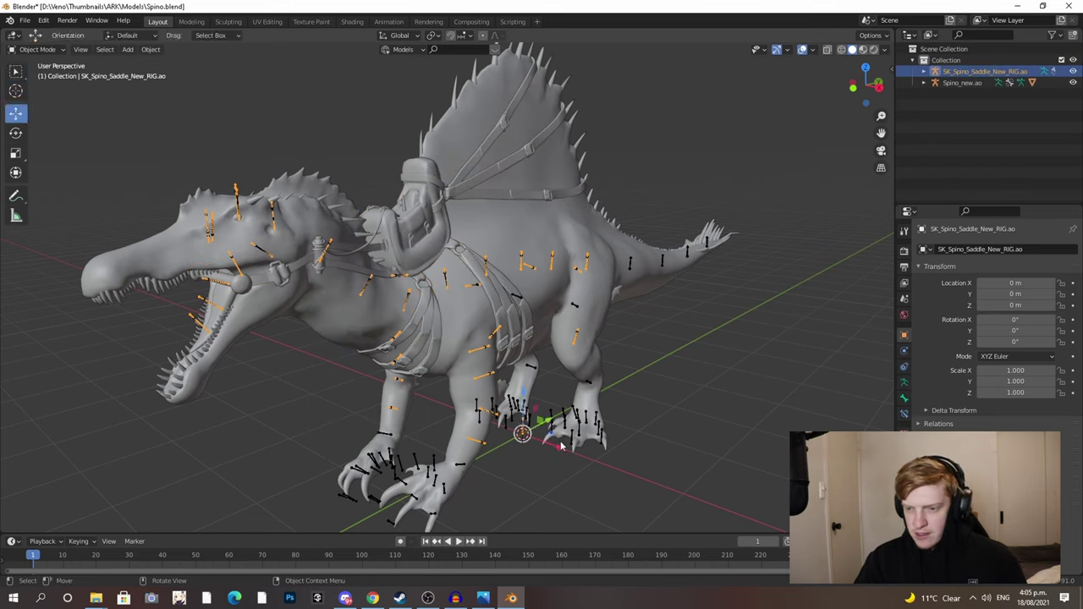
pyautogui.moveTo(560, 446); pyautogui.dragTo(396, 387)
pyautogui.click(470, 349)
pyautogui.moveTo(560, 447); pyautogui.dragTo(483, 417)
pyautogui.hotkey('ctrl', 'z')
pyautogui.hotkey('ctrl', 'z')
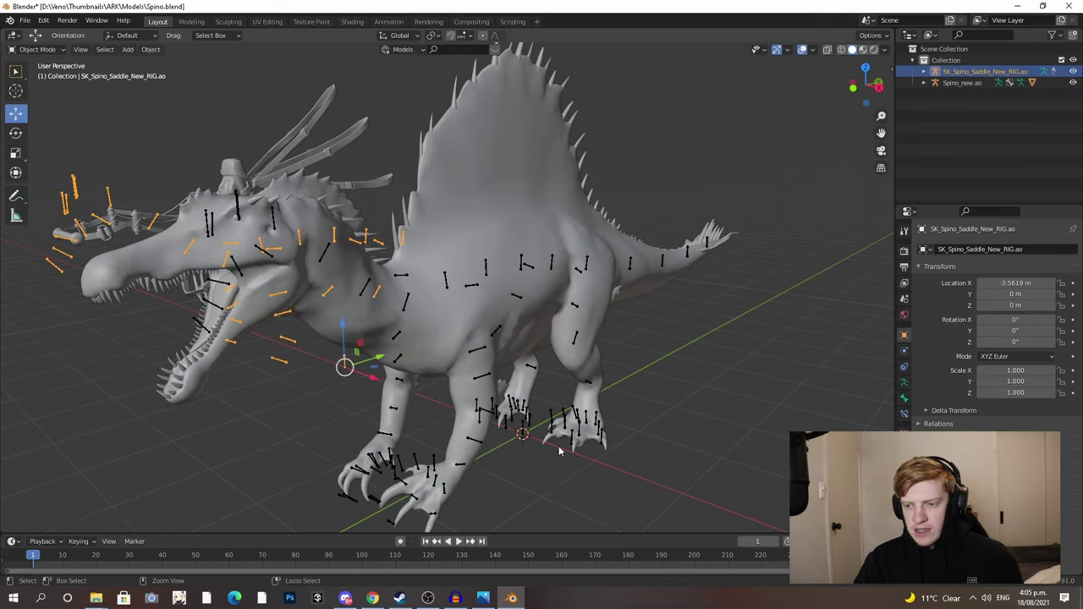
pyautogui.hotkey('ctrl', 'z')
pyautogui.hotkey('ctrl', 'z')
# - Join the SK_Spino_Saddle_New_RIG.ao armature into Spino_new.ao, with the Spino armature as the active object
pyautogui.moveTo(734, 373); pyautogui.dragTo(709, 370, button='middle')
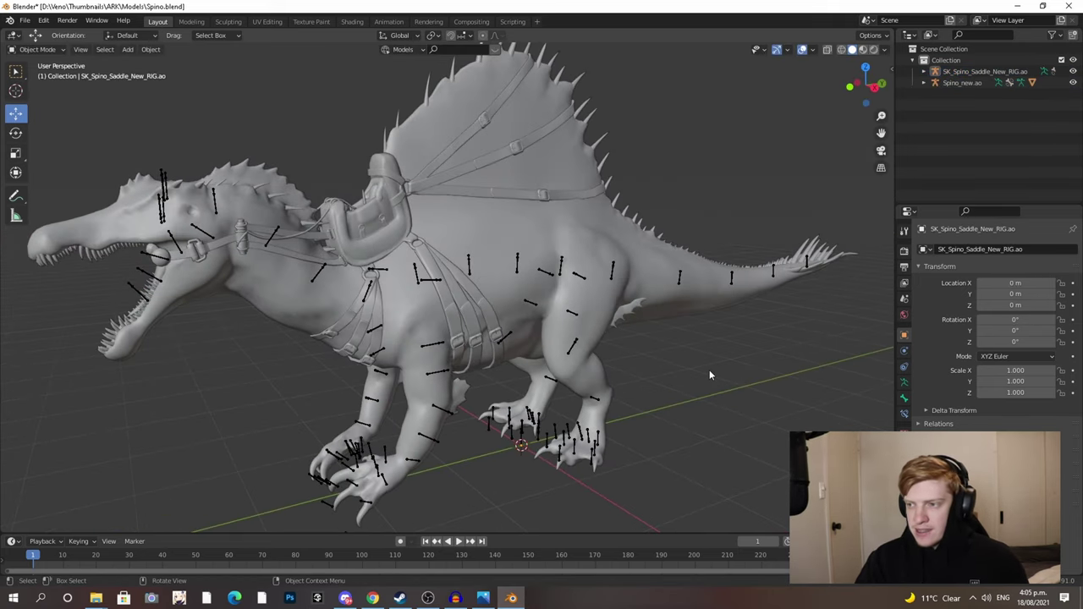
pyautogui.click(973, 75)
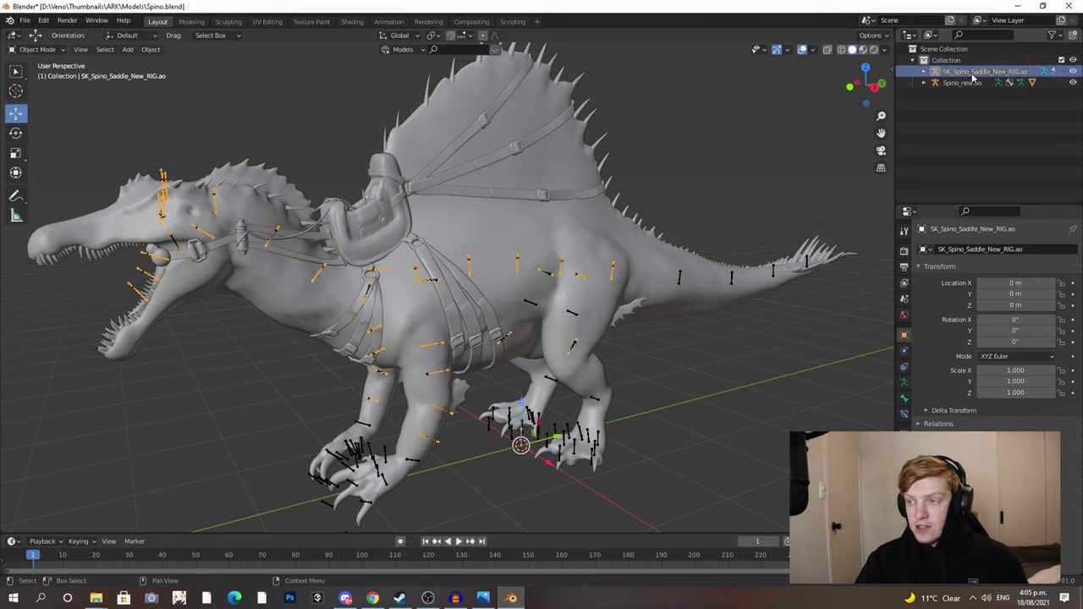
pyautogui.keyDown('ctrl'); pyautogui.click(965, 83); pyautogui.keyUp('ctrl')
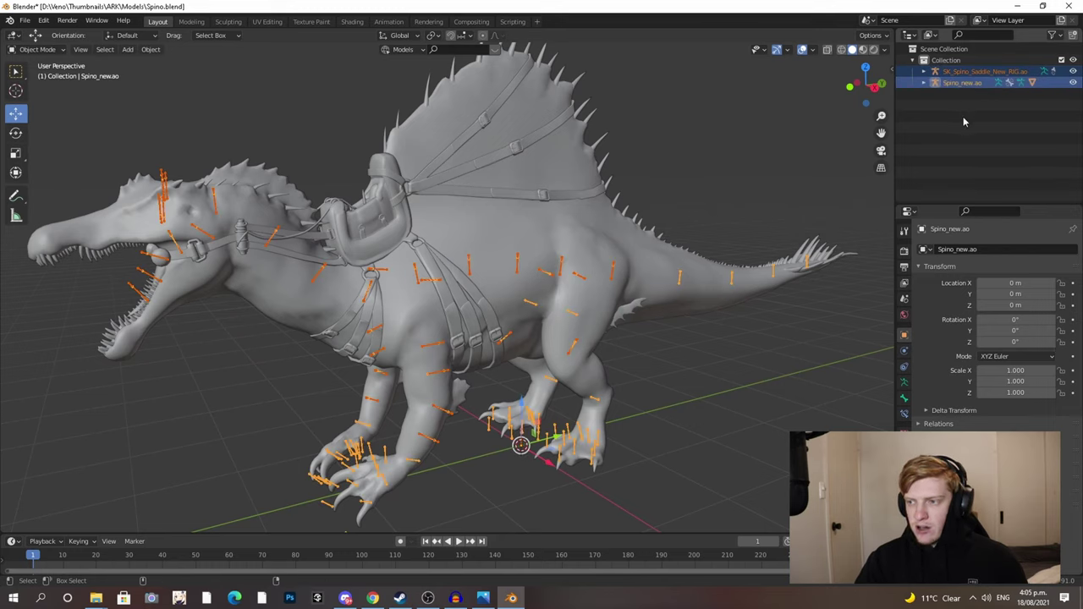
pyautogui.hotkey('ctrl', 'p')
pyautogui.click(468, 330)
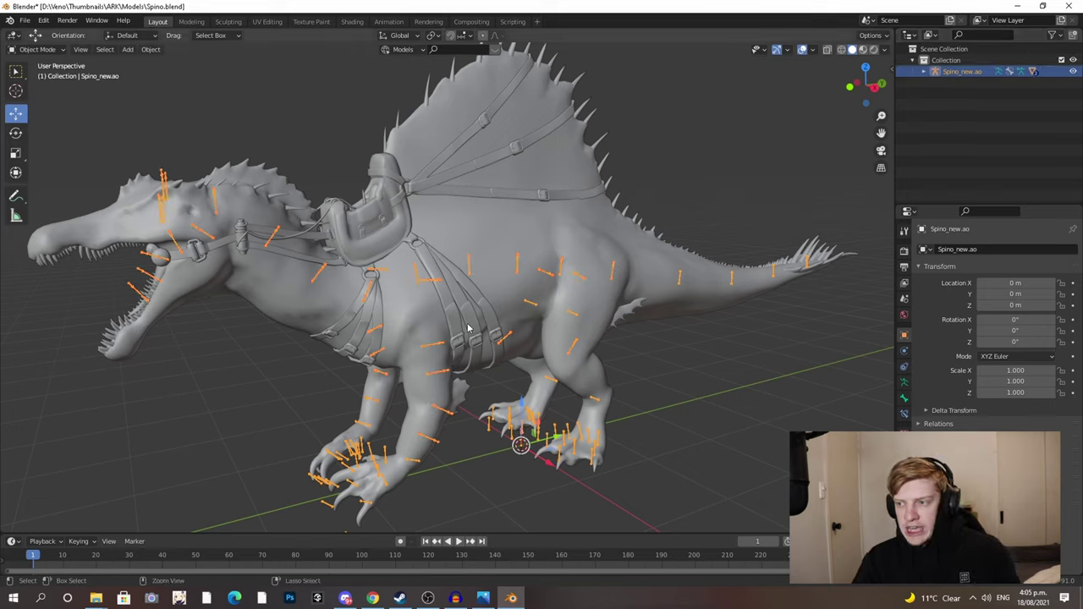
pyautogui.click(512, 422)
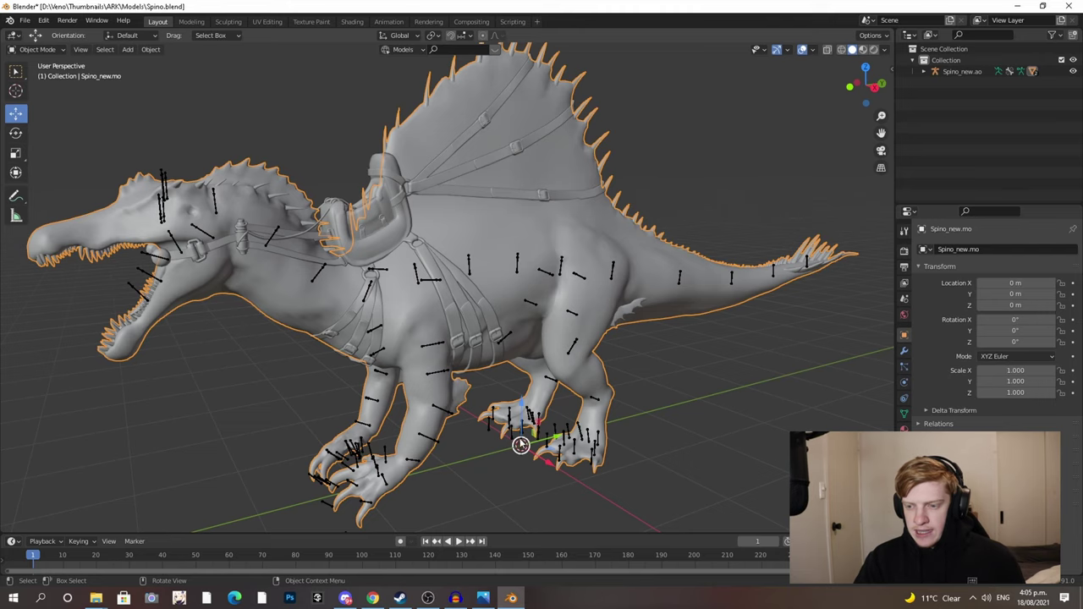
pyautogui.click(547, 458)
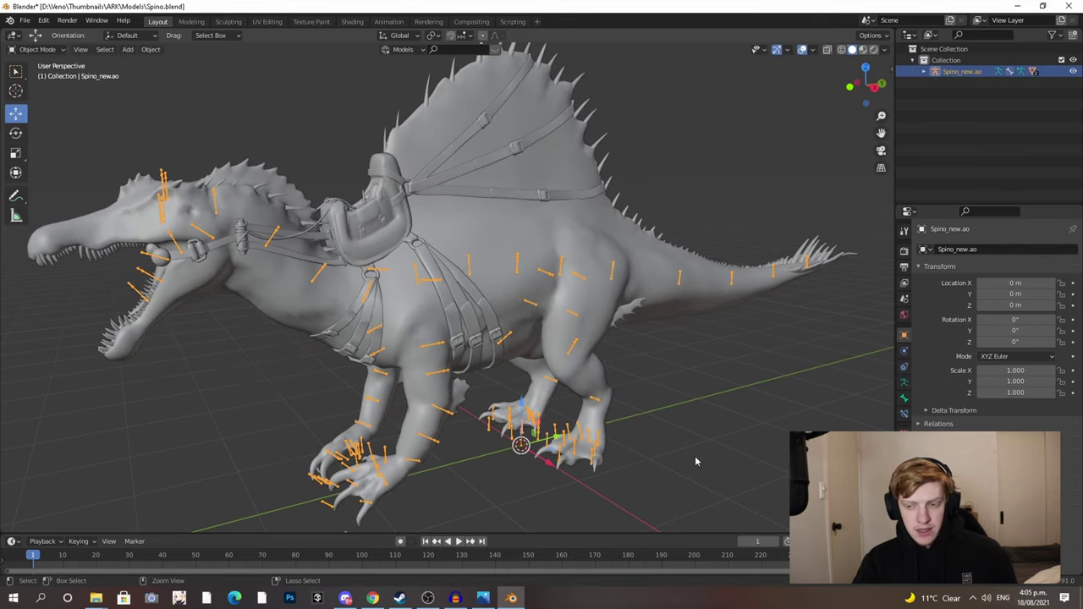
pyautogui.click(655, 412)
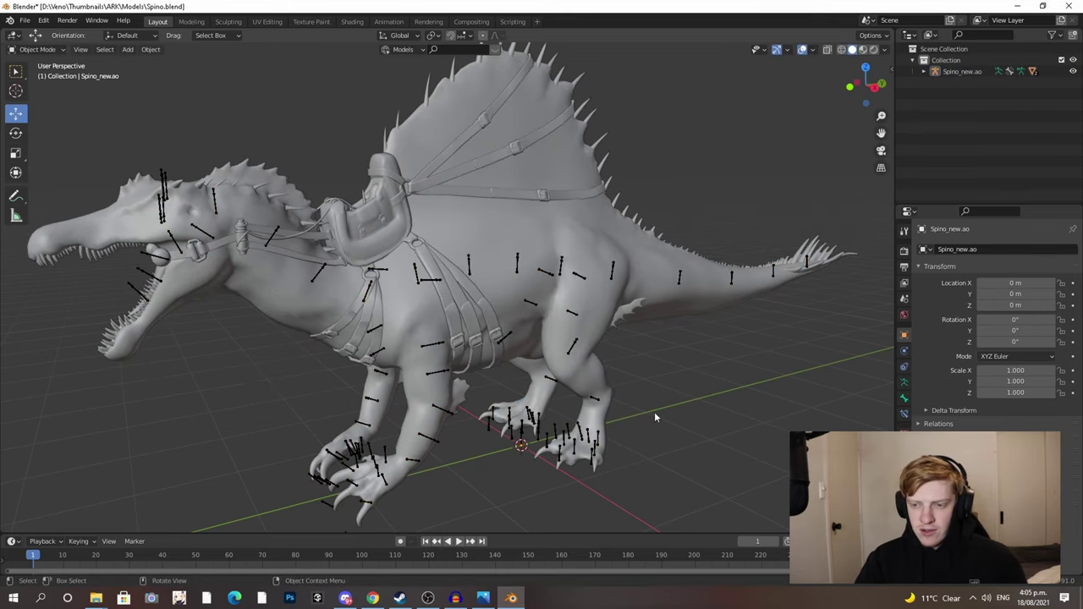
# - Examine how the saddle and Spino meshes fit together, selecting them individually and as a pair
pyautogui.moveTo(379, 245); pyautogui.dragTo(399, 249, button='middle')
pyautogui.click(397, 240)
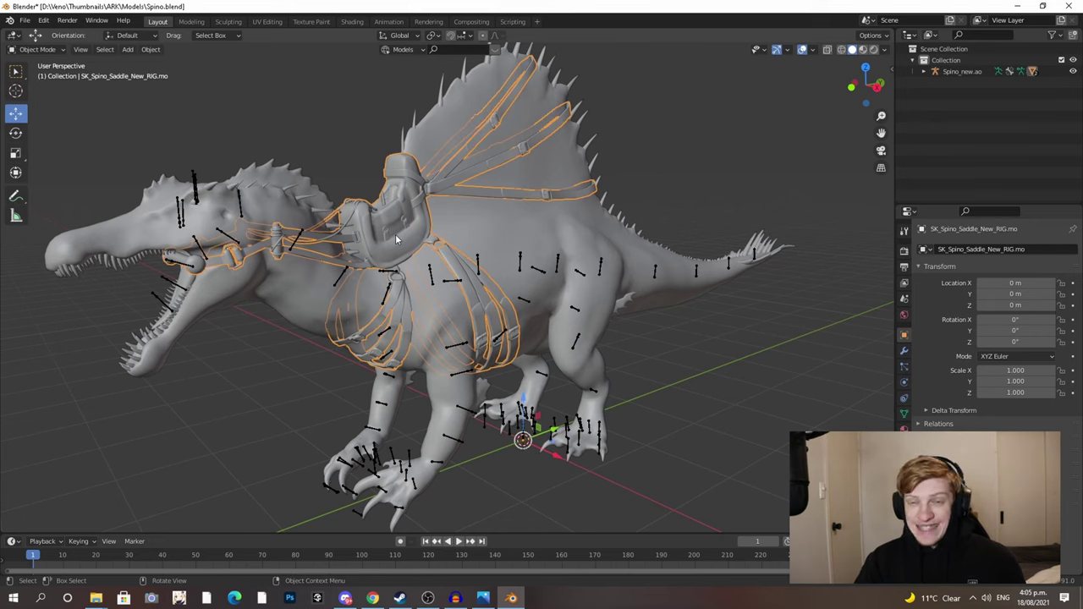
pyautogui.keyDown('shift'); pyautogui.click(513, 235); pyautogui.keyUp('shift')
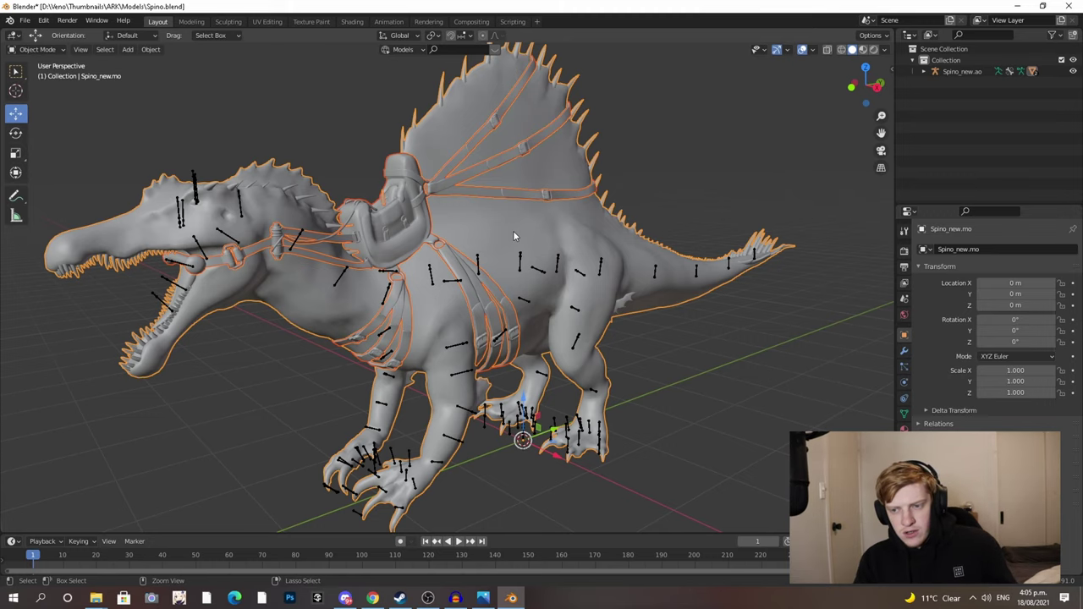
pyautogui.click(528, 257)
pyautogui.scroll(2, 340, 247)
pyautogui.moveTo(340, 248); pyautogui.dragTo(410, 224, button='middle')
pyautogui.scroll(5, 347, 222)
pyautogui.scroll(-8, 408, 222)
pyautogui.moveTo(498, 312); pyautogui.dragTo(505, 302, button='middle')
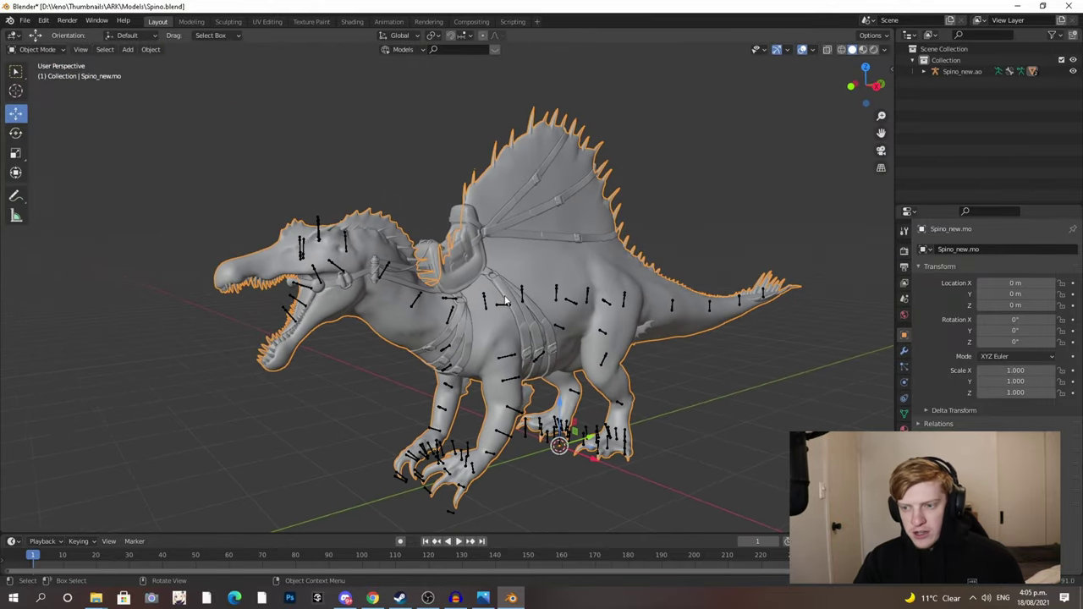
pyautogui.moveTo(408, 339); pyautogui.dragTo(390, 339, button='middle')
pyautogui.click(420, 269)
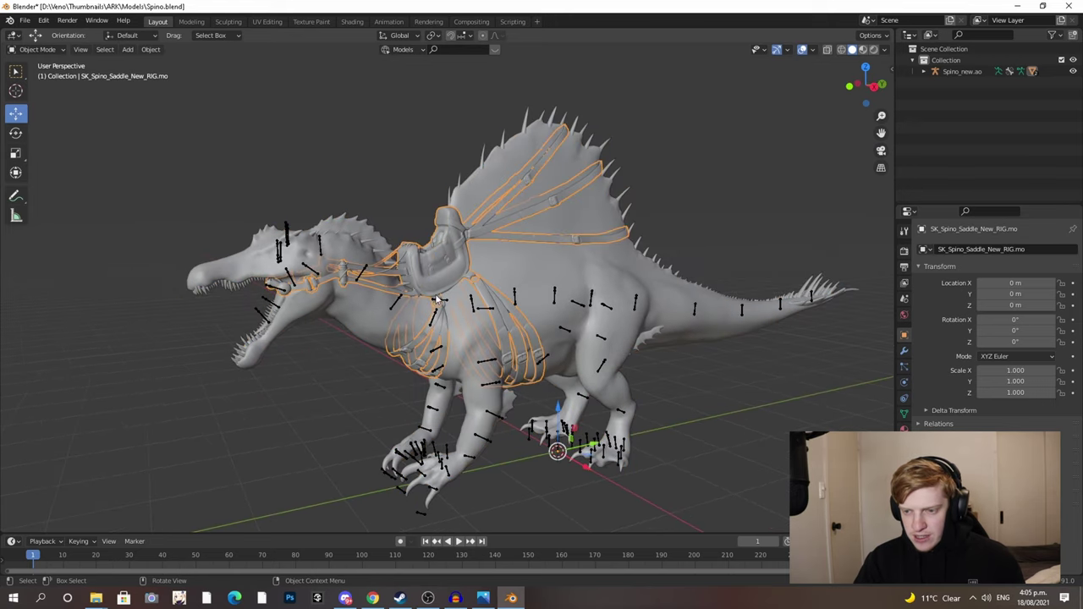
pyautogui.keyDown('shift'); pyautogui.click(359, 330); pyautogui.keyUp('shift')
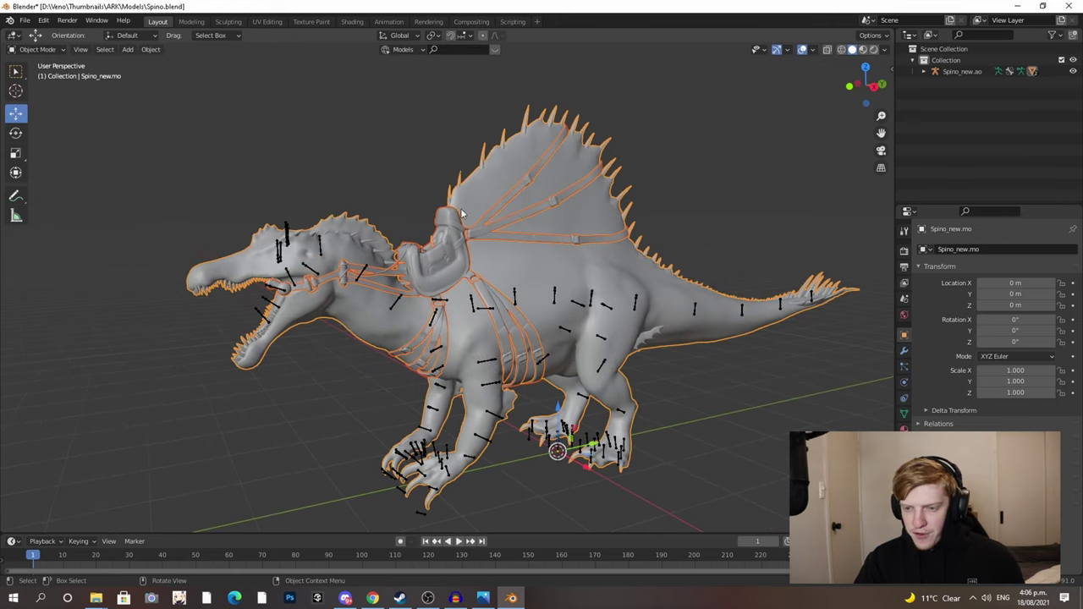
pyautogui.moveTo(415, 306); pyautogui.dragTo(488, 305, button='middle')
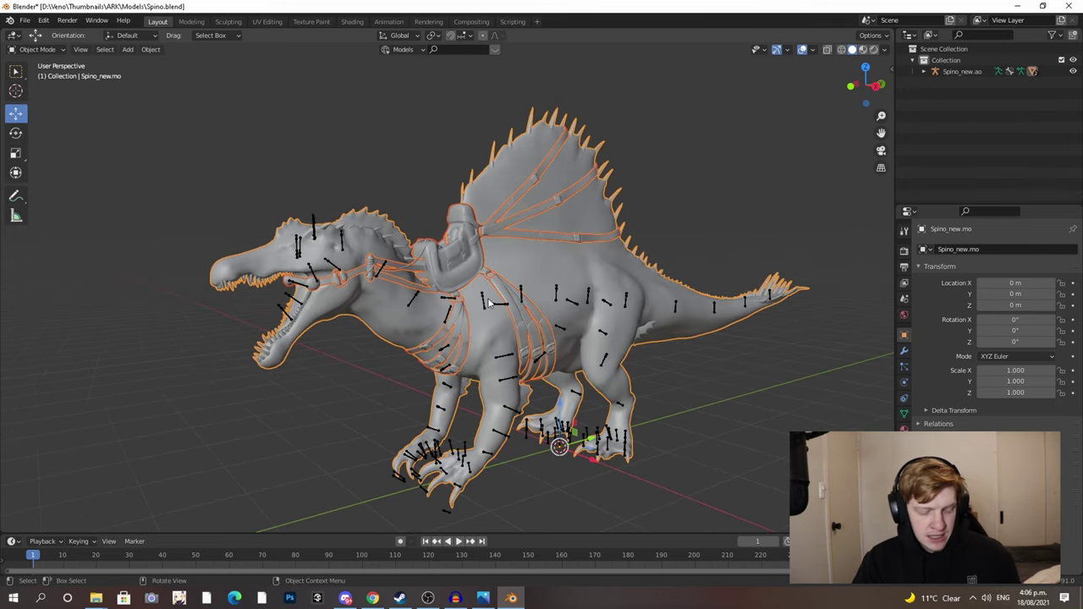
pyautogui.click(498, 322)
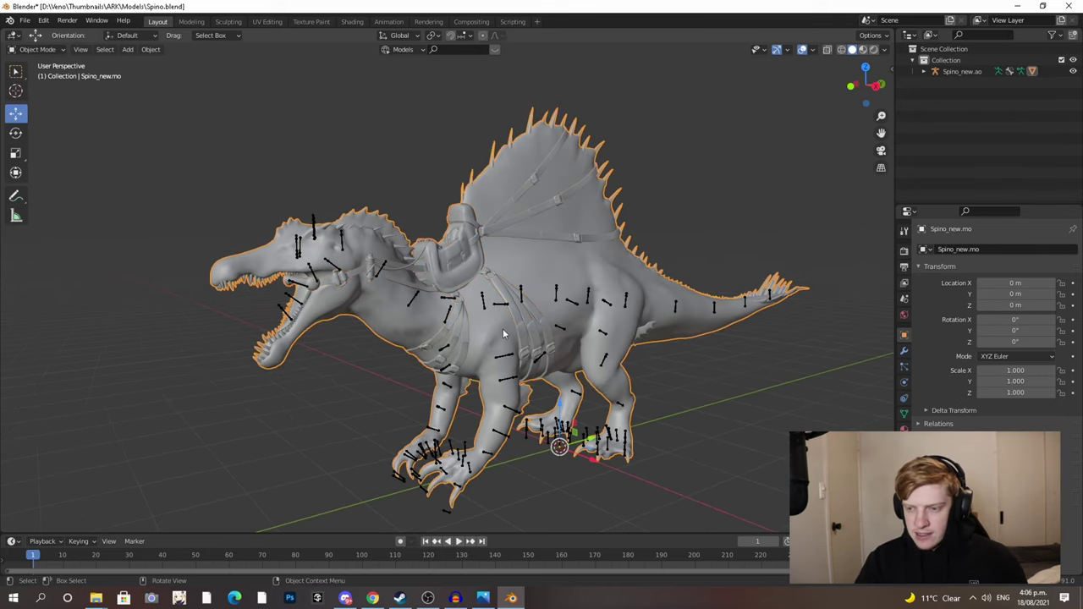
# - In Edit Mode on the Spino armature, select all bones with the same suffix as c_neck2.001 and delete these duplicates
pyautogui.scroll(3, 502, 328)
pyautogui.click(391, 314)
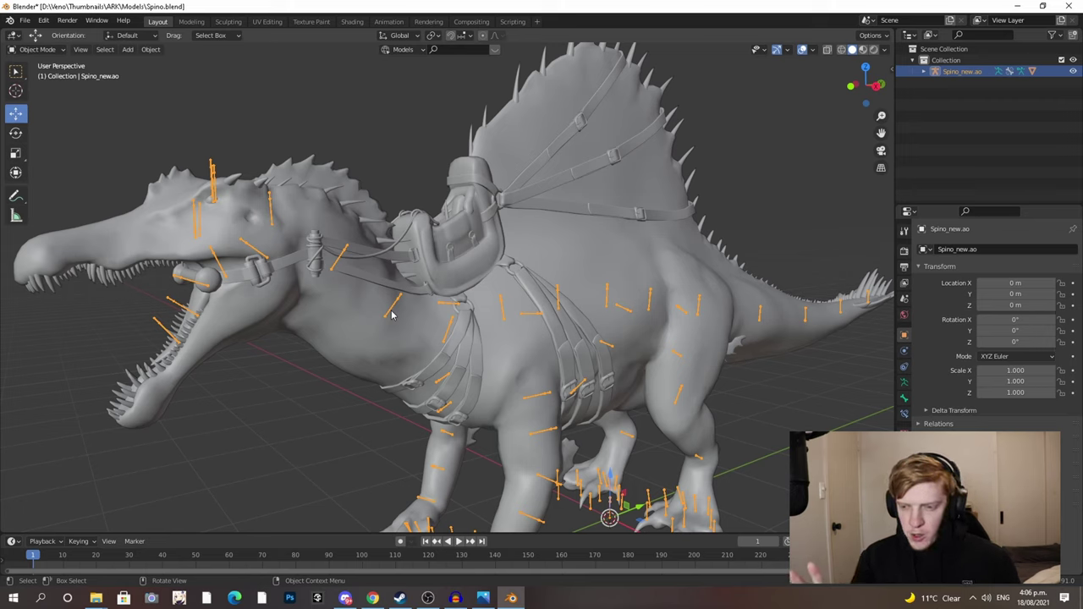
pyautogui.press('Tab')
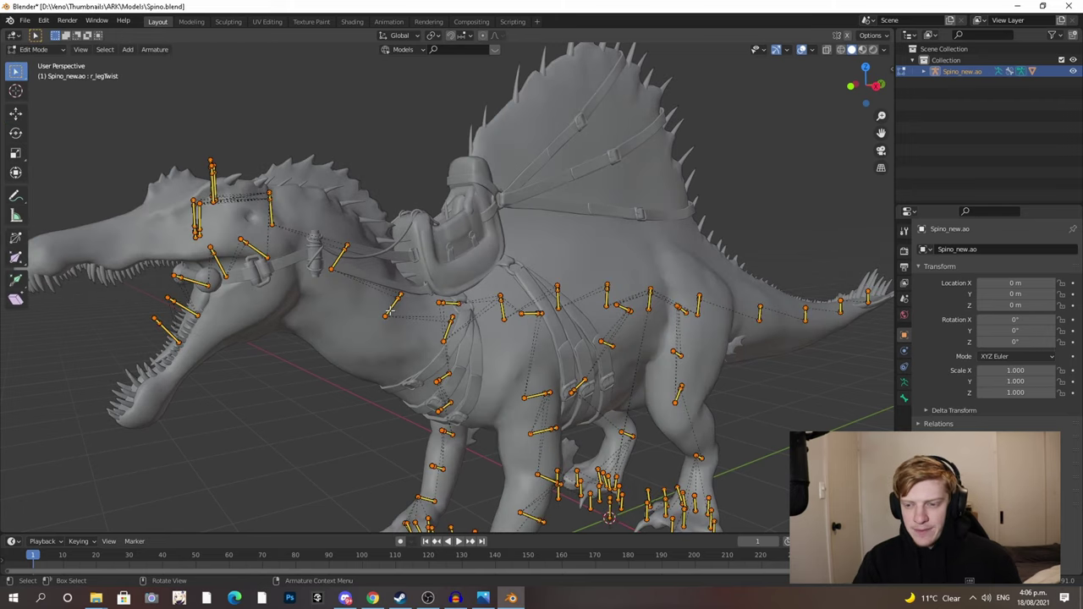
pyautogui.click(390, 309)
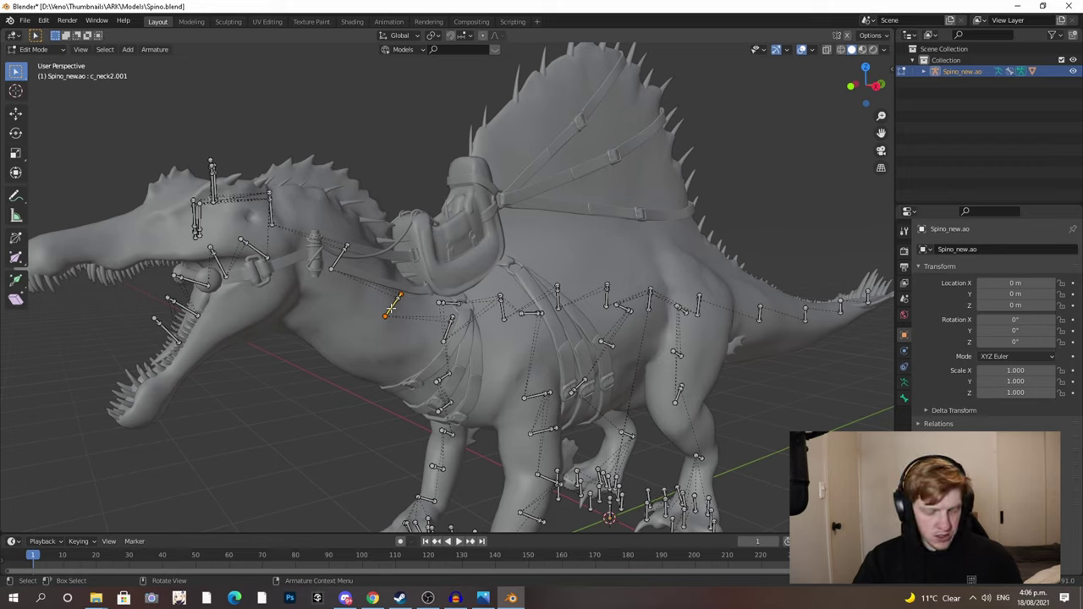
pyautogui.hotkey('shift', 'g')
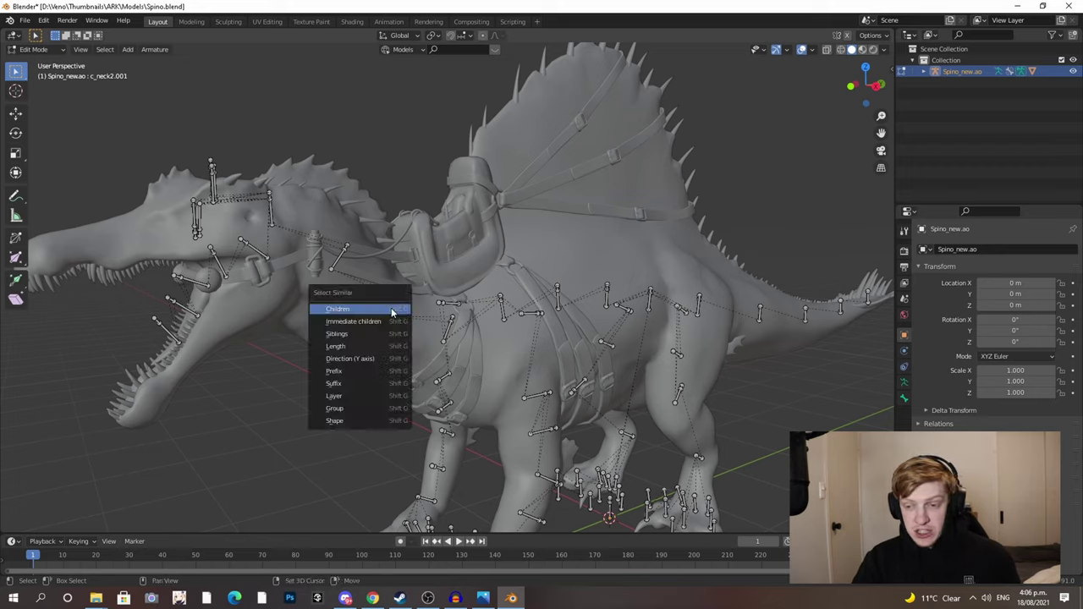
pyautogui.click(344, 386)
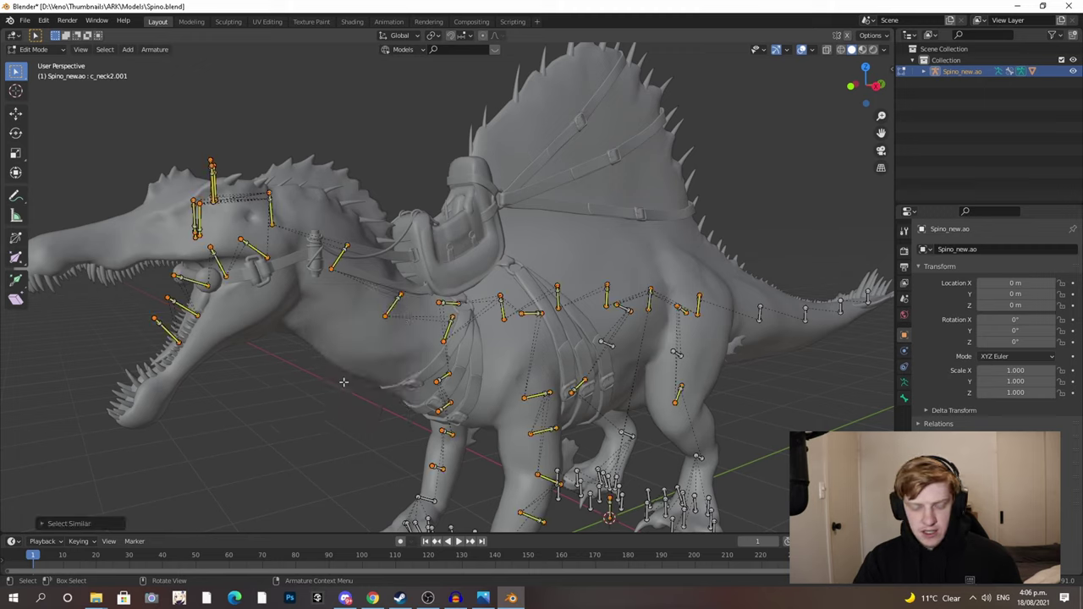
pyautogui.press('x')
pyautogui.click(343, 382)
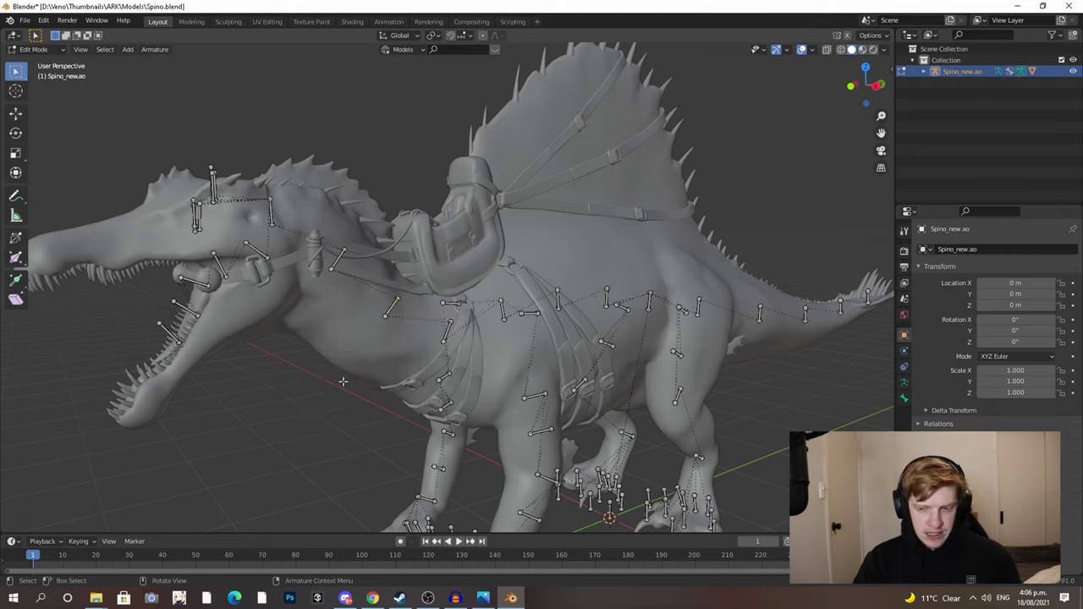
# - Test the joined rig in Pose Mode by rotating the lower neck bone, undo the rotation, and return to Object Mode
pyautogui.press('Tab')
pyautogui.click(47, 51)
pyautogui.click(38, 88)
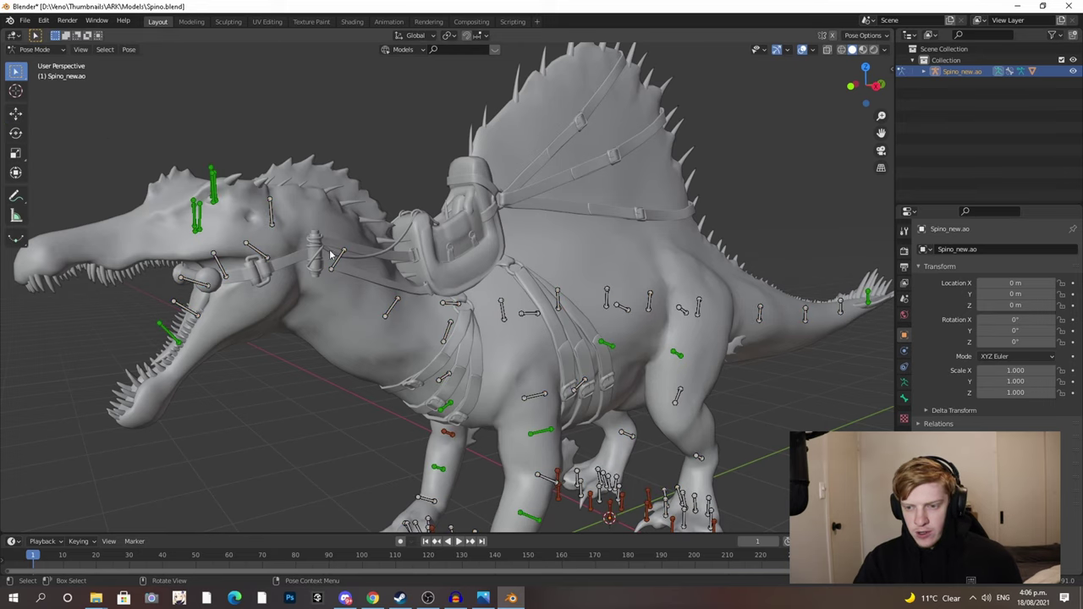
pyautogui.click(392, 308)
pyautogui.click(16, 133)
pyautogui.moveTo(377, 324); pyautogui.dragTo(175, 142)
pyautogui.hotkey('ctrl', 'z')
pyautogui.moveTo(320, 135); pyautogui.dragTo(432, 193, button='middle')
pyautogui.click(34, 49)
pyautogui.click(34, 68)
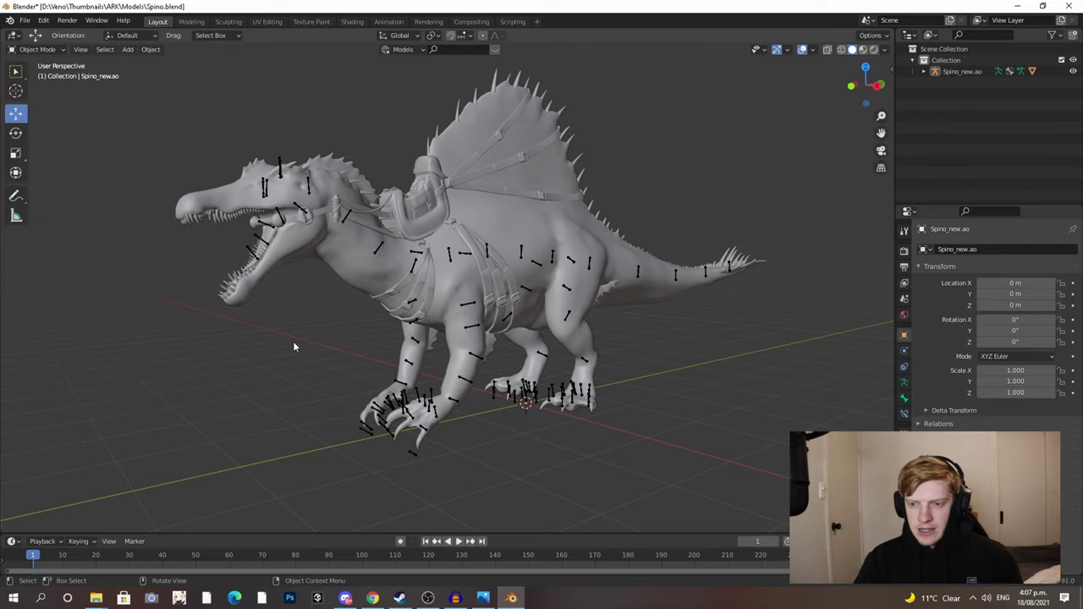
# - Append the ArkBasicShader node tree from ArkShader.blend in the Models\Shader folder
pyautogui.moveTo(353, 245); pyautogui.dragTo(317, 278, button='middle')
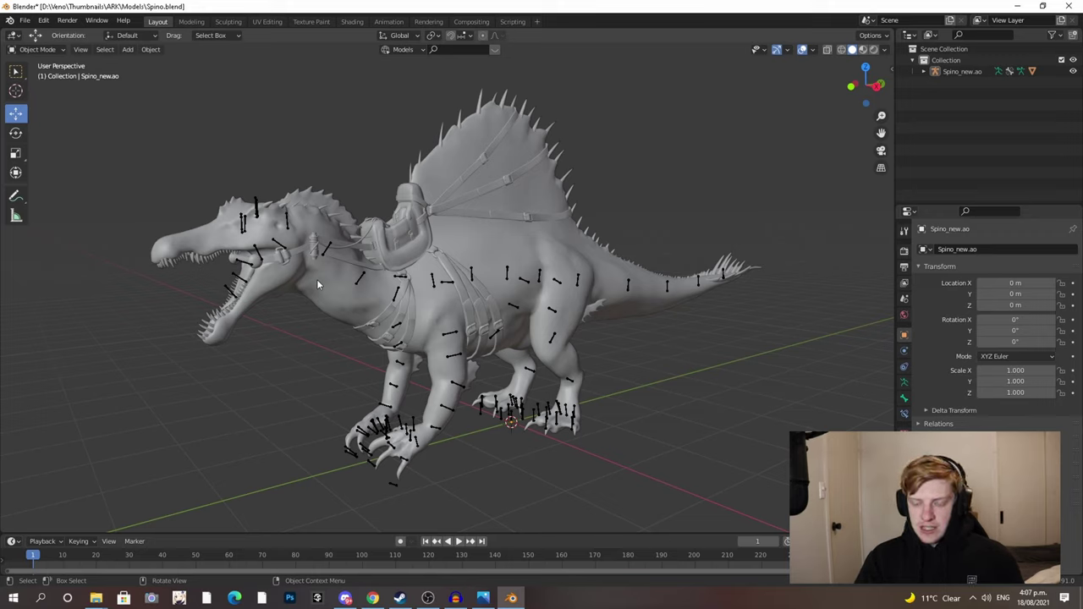
pyautogui.click(25, 20)
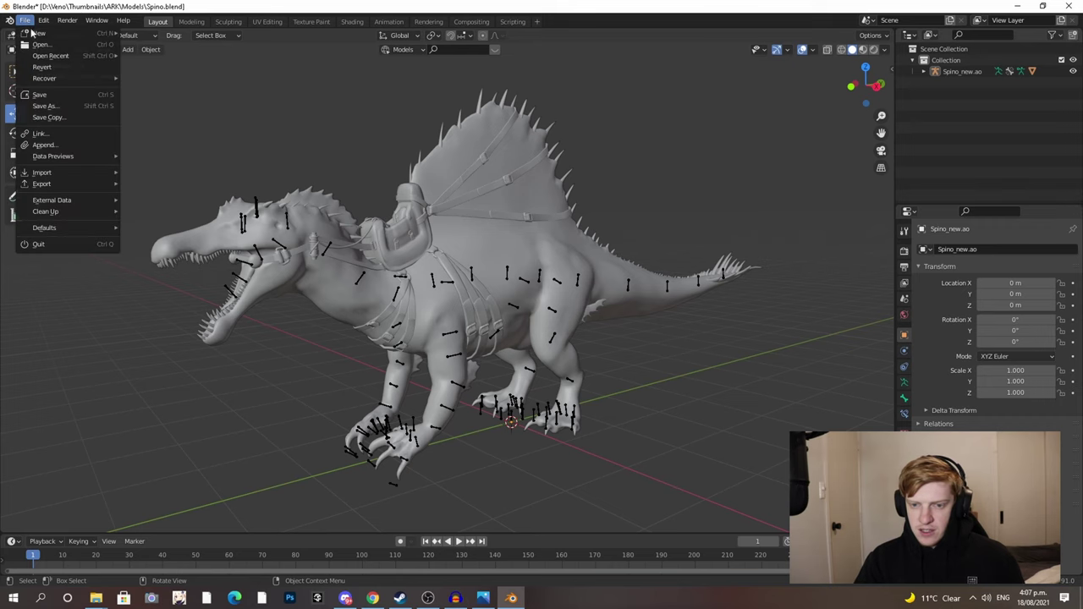
pyautogui.click(44, 145)
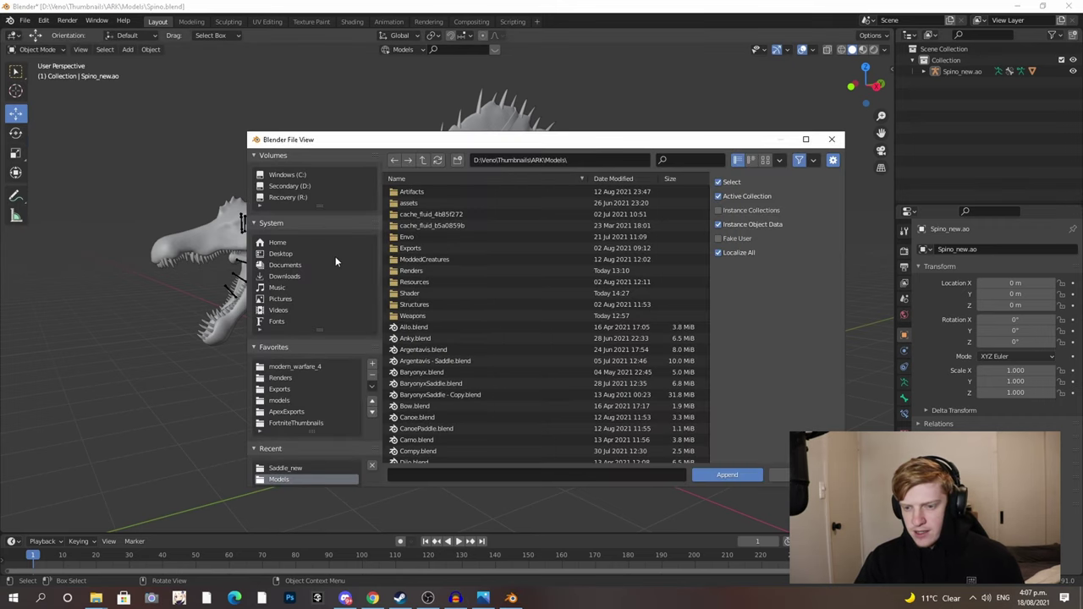
pyautogui.click(279, 389)
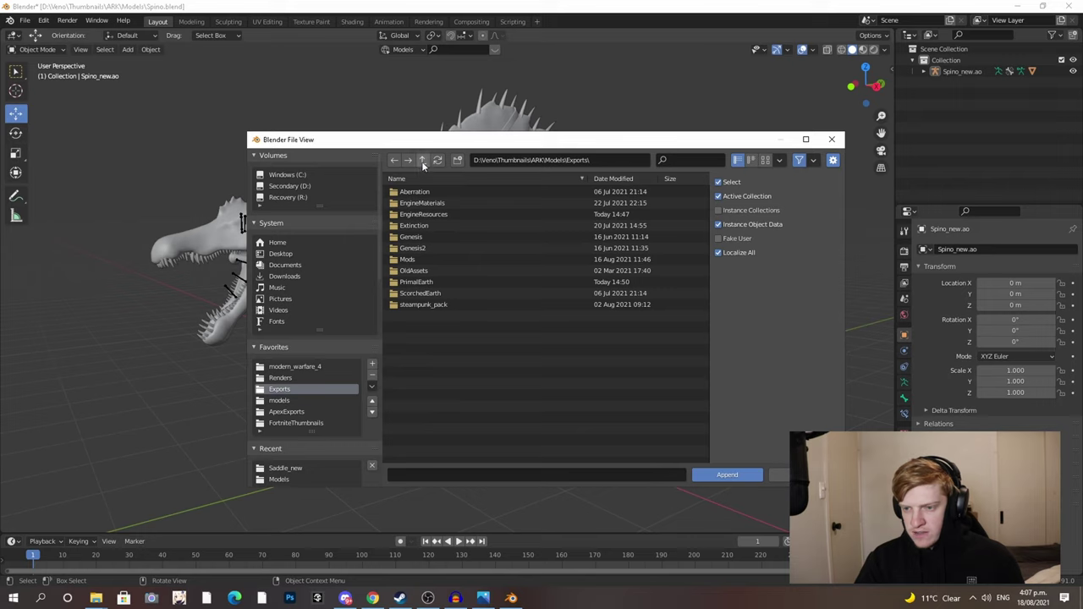
pyautogui.click(423, 160)
pyautogui.doubleClick(413, 293)
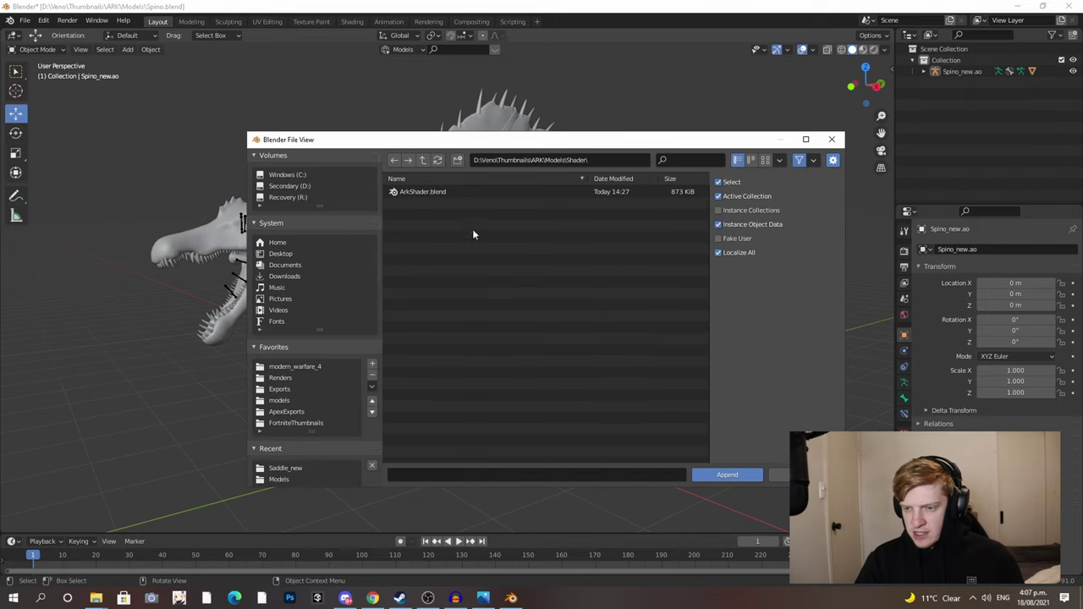
pyautogui.doubleClick(419, 192)
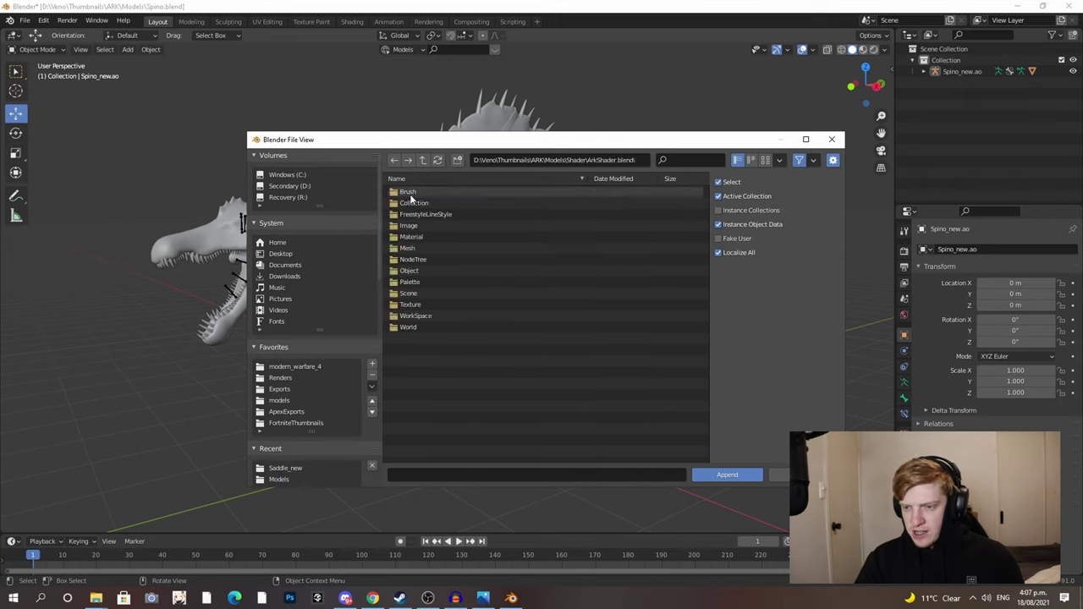
pyautogui.click(411, 262)
pyautogui.doubleClick(412, 262)
pyautogui.click(422, 192)
pyautogui.click(725, 475)
# - Select the Spino mesh and open it in the Shading workspace
pyautogui.moveTo(375, 345); pyautogui.dragTo(404, 337, button='middle')
pyautogui.click(414, 296)
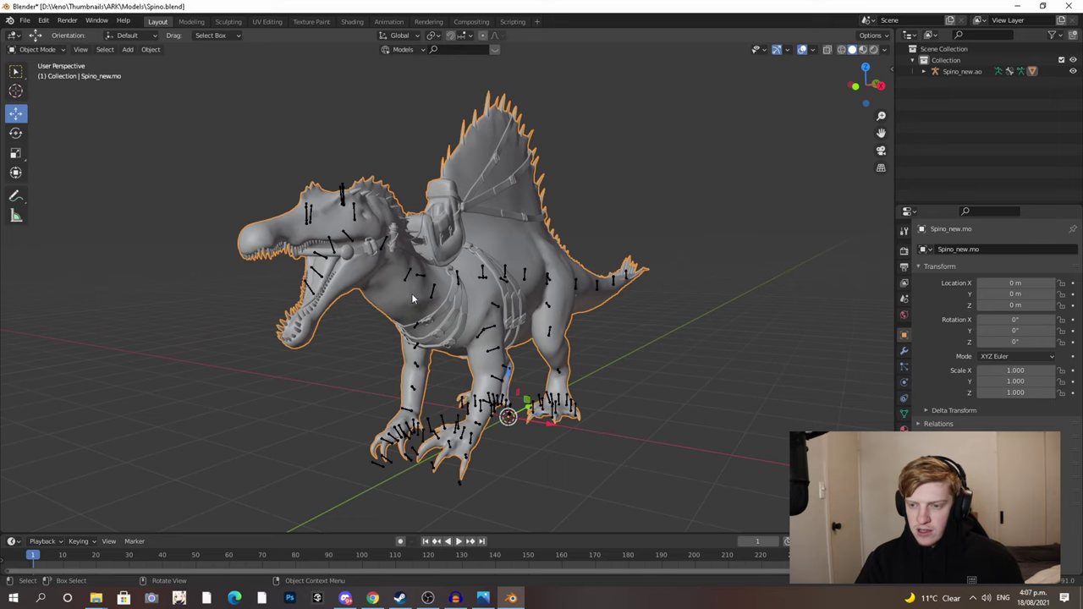
pyautogui.click(352, 21)
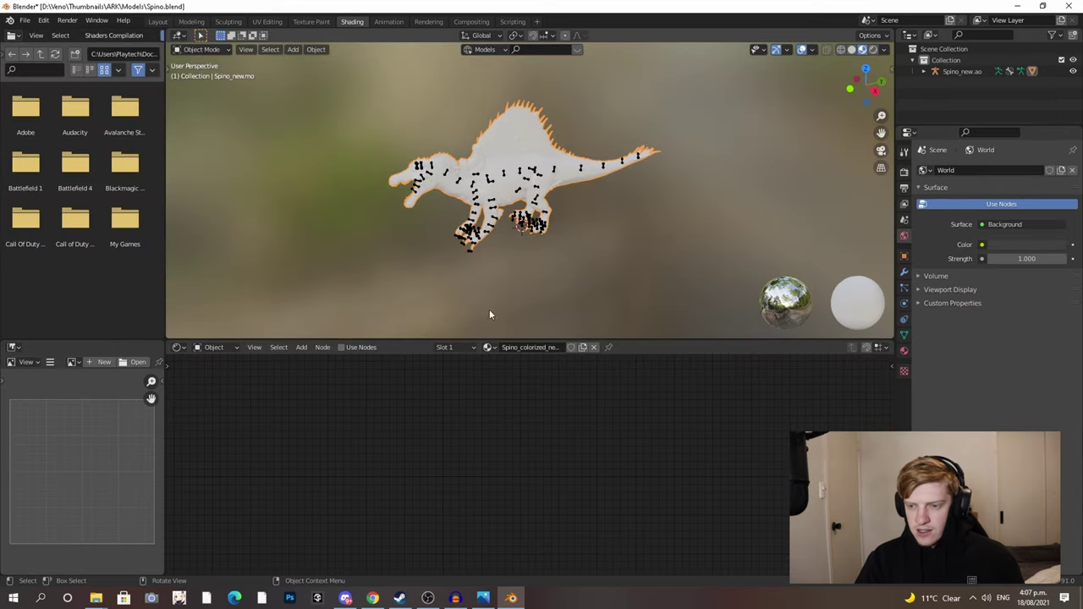
pyautogui.scroll(5, 499, 306)
pyautogui.moveTo(506, 301); pyautogui.dragTo(556, 314, button='middle')
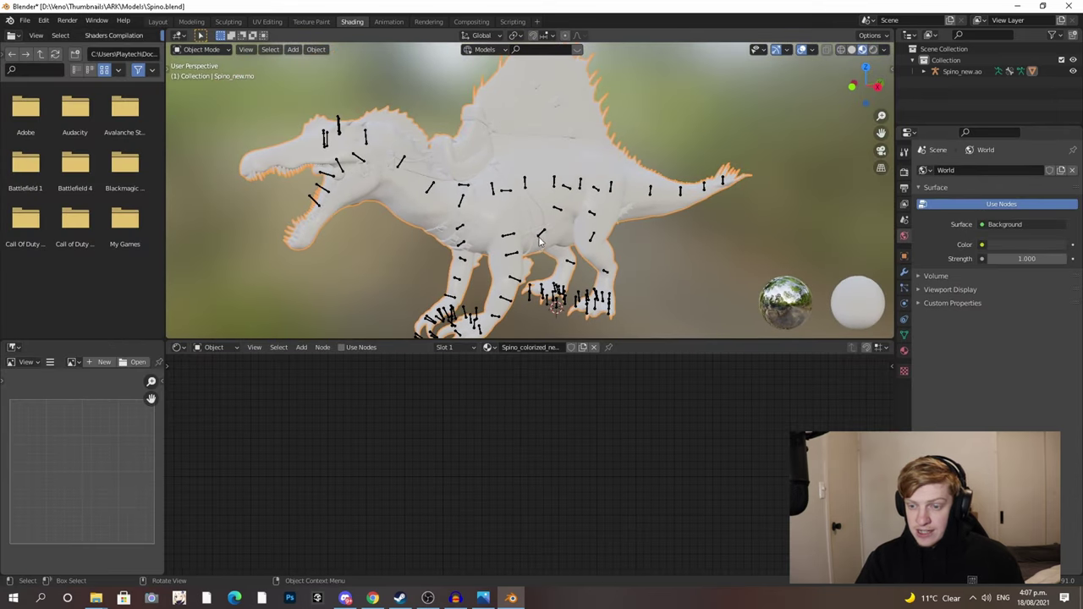
# - Enable nodes for the Spino_colorized_new_MIC material and delete its default shader node, keeping the Material Output
pyautogui.click(341, 347)
pyautogui.press('Home')
pyautogui.click(443, 395)
pyautogui.press('Delete')
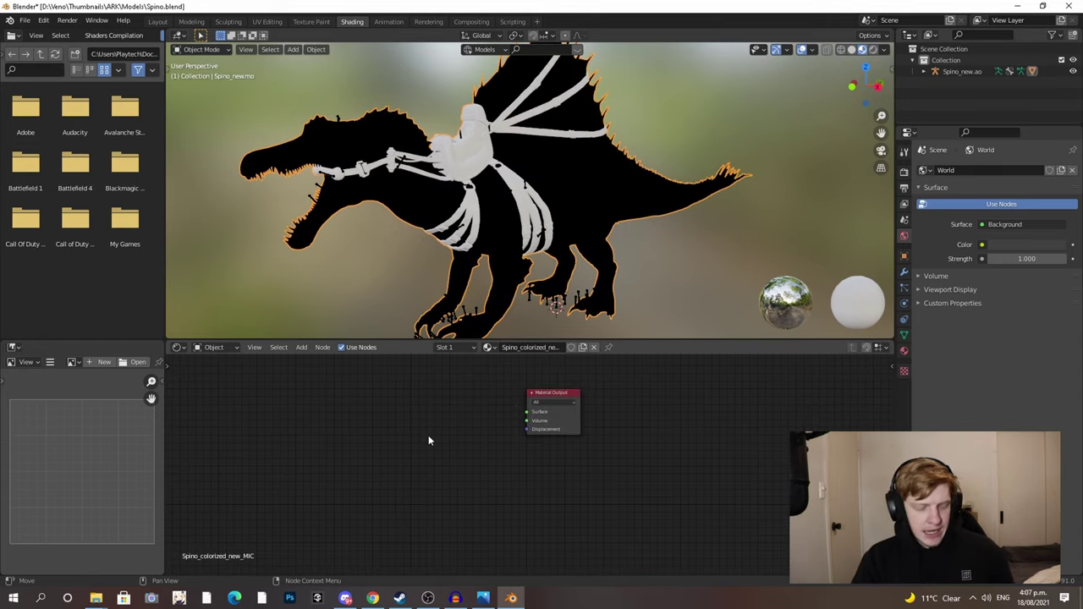
pyautogui.hotkey('shift', 'a')
pyautogui.click(428, 436)
pyautogui.write('ar')
pyautogui.press('BackSpace')
pyautogui.press('BackSpace')
pyautogui.press('Escape')
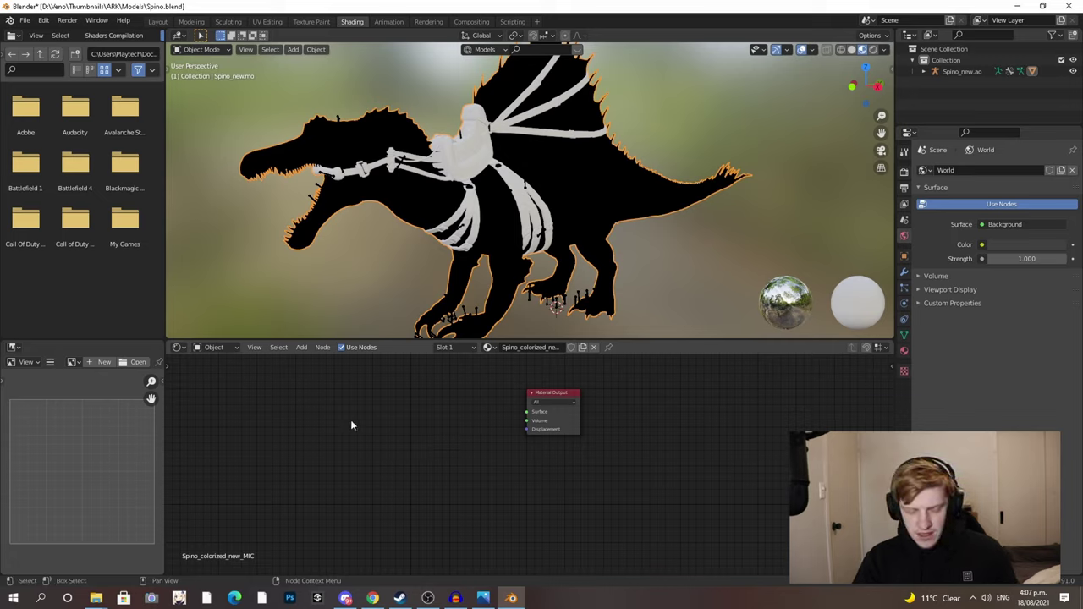
# - Add the ArkBasicShader group node and connect its BSDF output to the Material Output's Surface input
pyautogui.hotkey('shift', 'a')
pyautogui.click(353, 426)
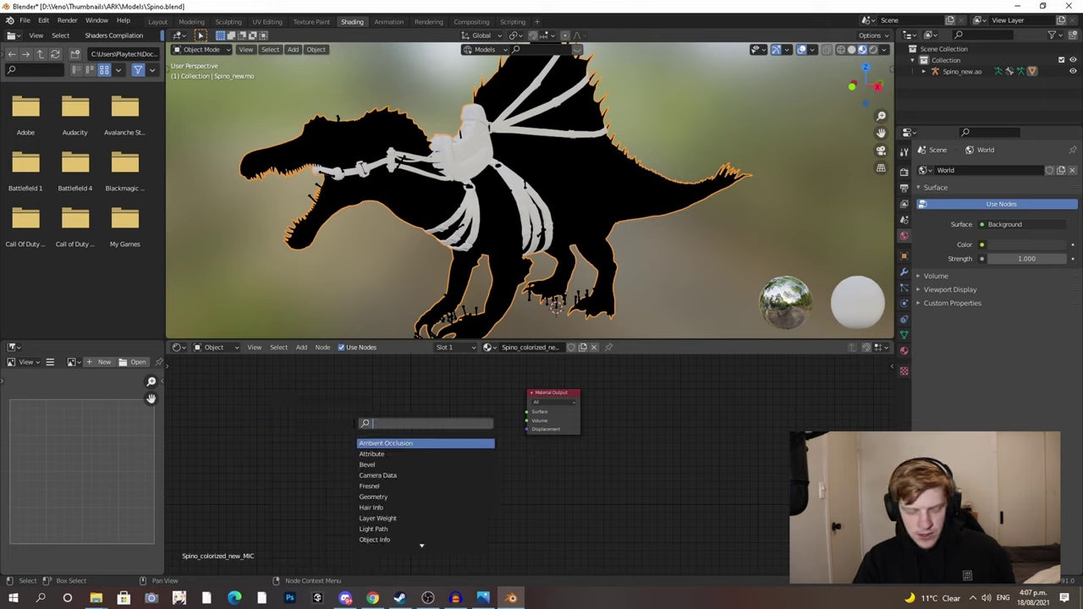
pyautogui.write('ark')
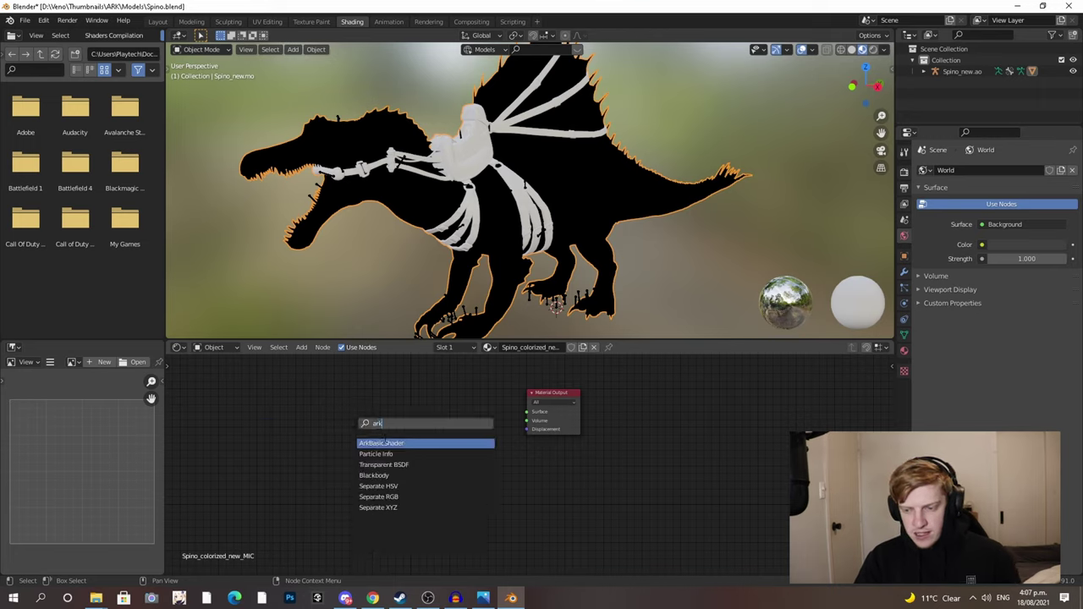
pyautogui.press('Return')
pyautogui.click(441, 409)
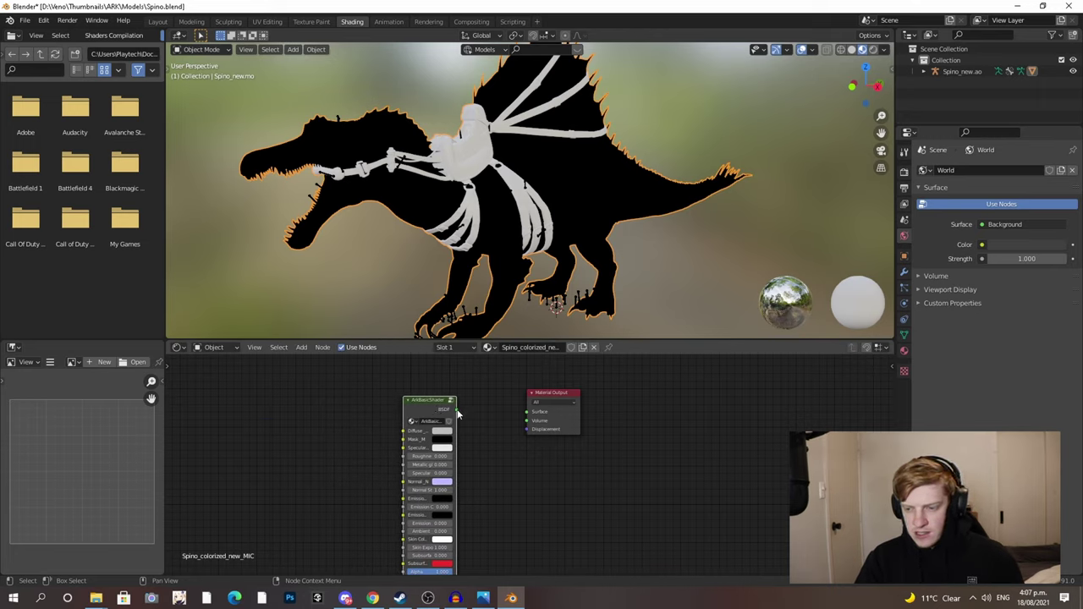
pyautogui.moveTo(456, 409)
pyautogui.mouseDown()
pyautogui.moveTo(549, 418)
pyautogui.moveTo(528, 412)
pyautogui.mouseUp()
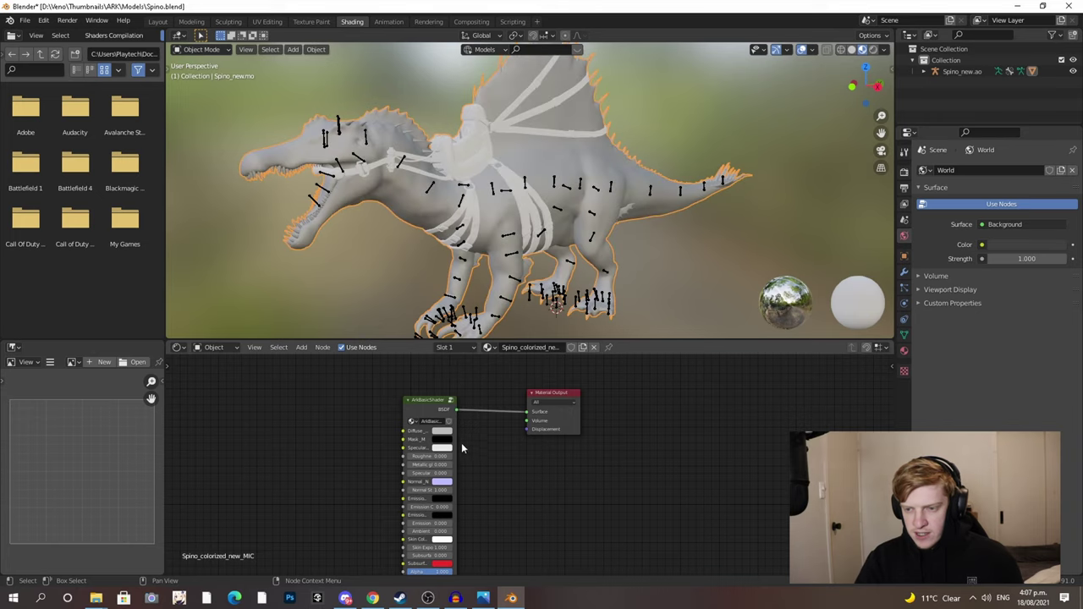
pyautogui.moveTo(425, 403)
pyautogui.mouseDown()
pyautogui.moveTo(441, 396)
pyautogui.moveTo(434, 401)
pyautogui.mouseUp()
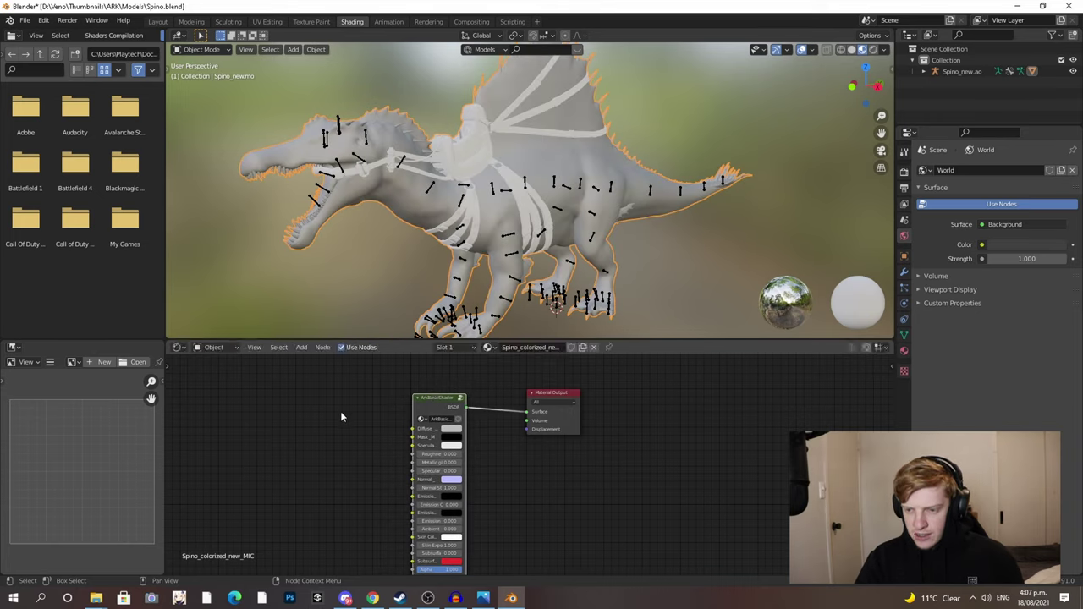
pyautogui.click(449, 348)
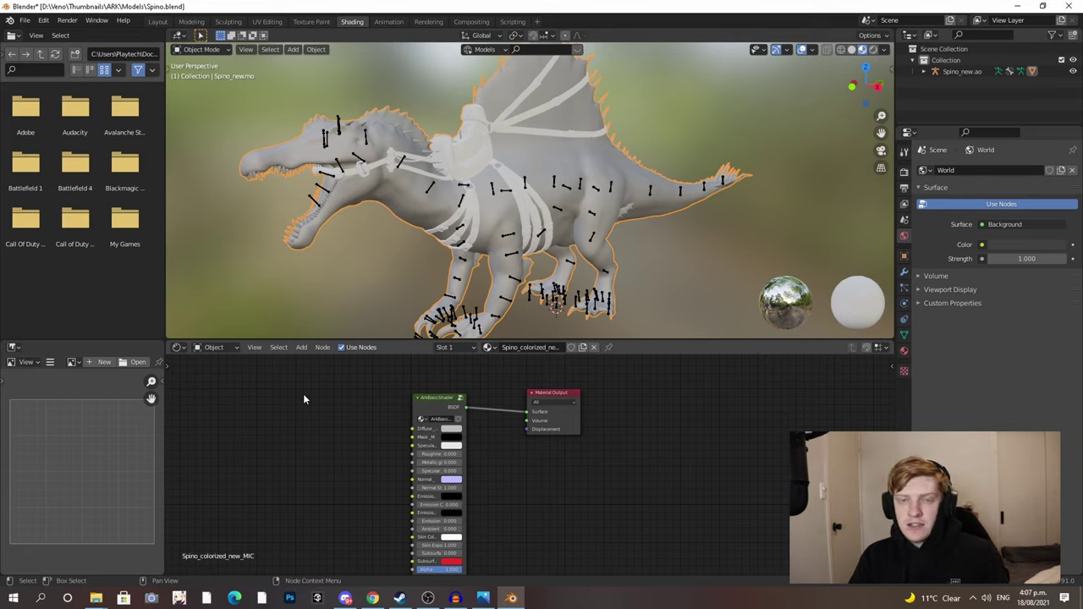
pyautogui.press('super+c')
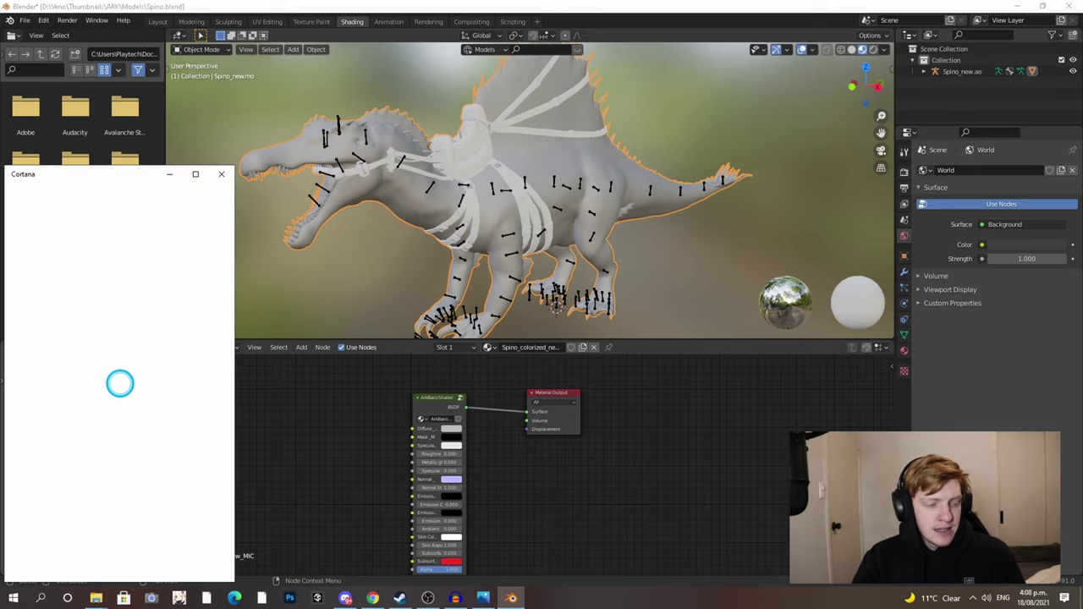
pyautogui.click(223, 175)
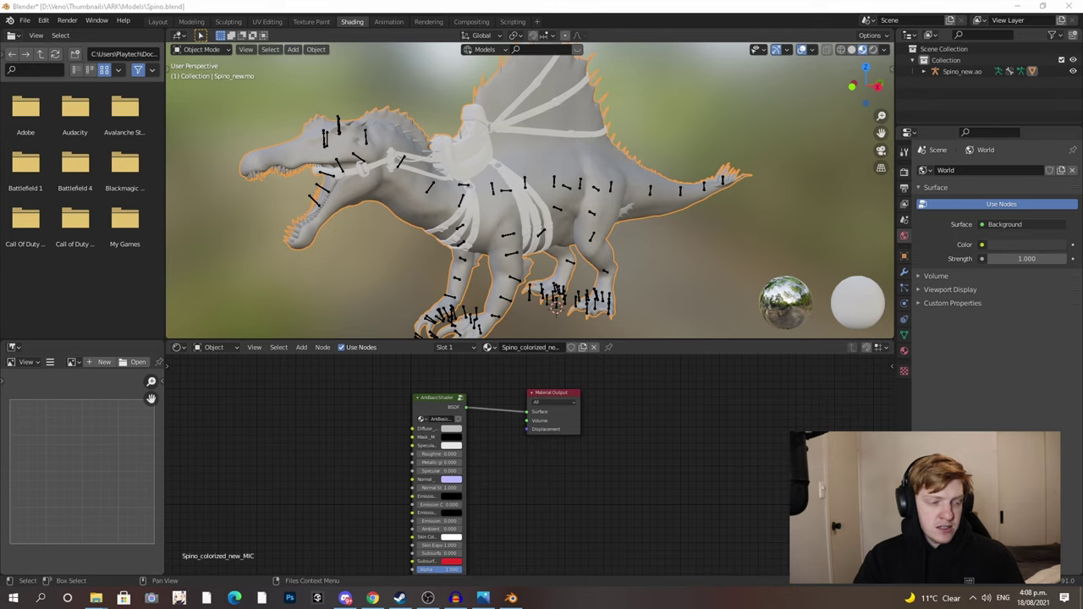
# - Switch to File Explorer and open the Exports folder under Thumbnails\ARK\Models
pyautogui.hotkey('alt', 'Tab')
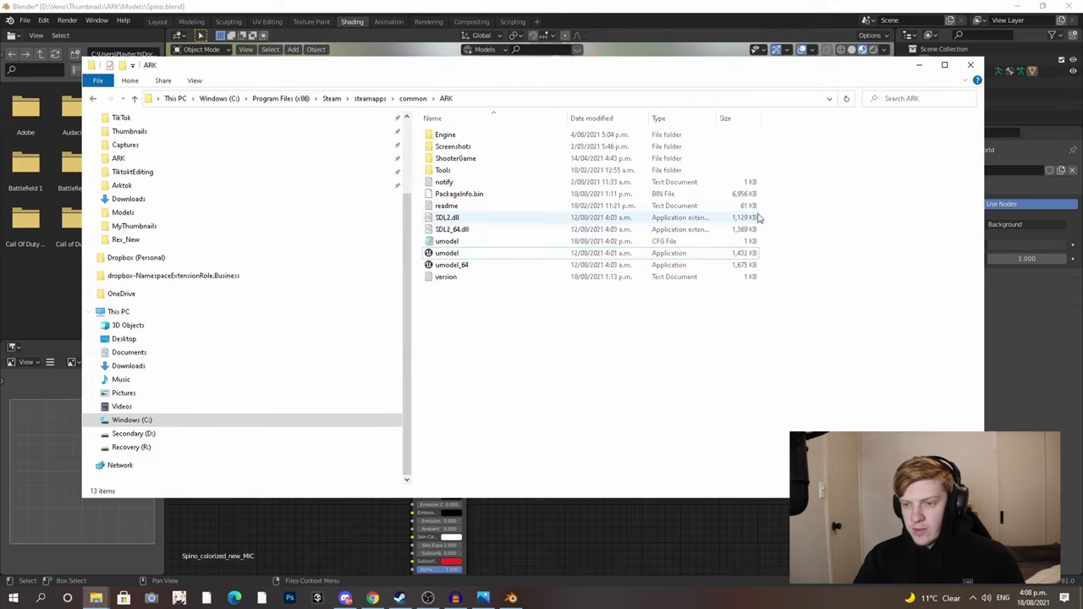
pyautogui.scroll(1, 193, 276)
pyautogui.click(129, 185)
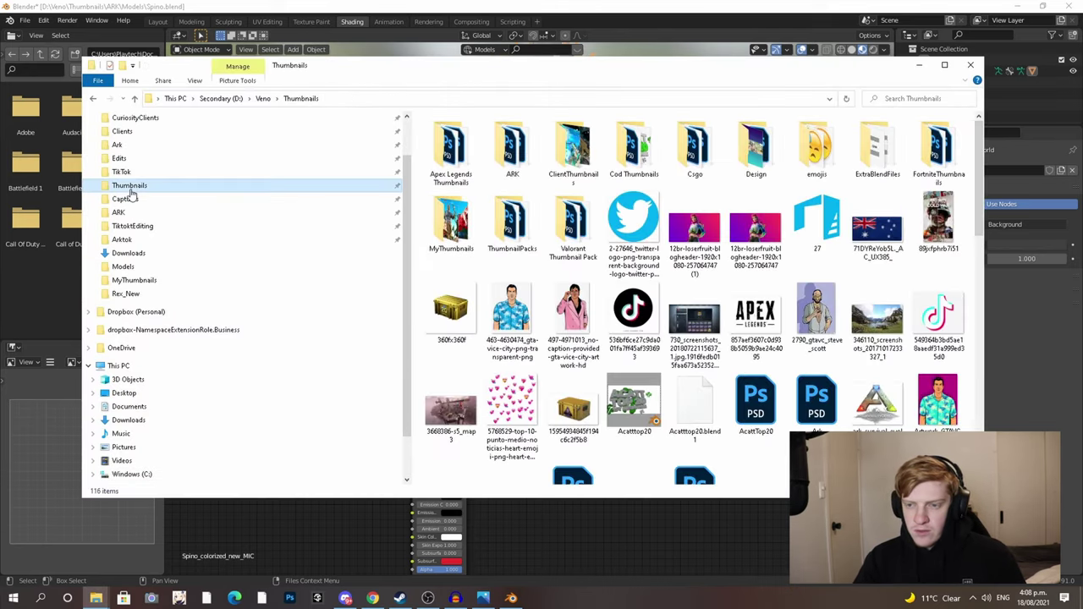
pyautogui.click(514, 161)
pyautogui.doubleClick(514, 161)
pyautogui.doubleClick(439, 139)
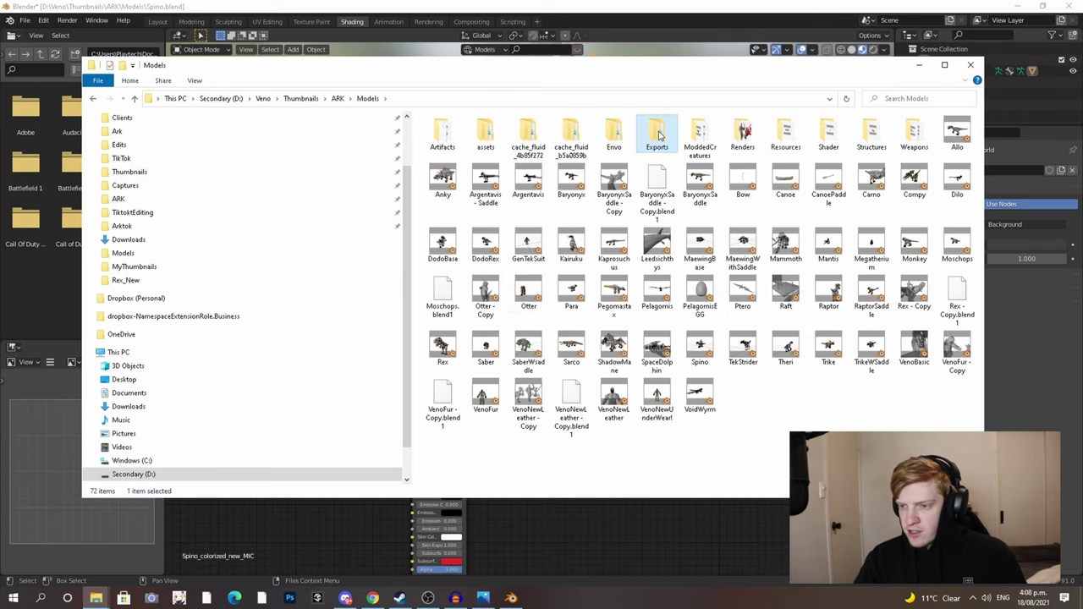
pyautogui.doubleClick(658, 131)
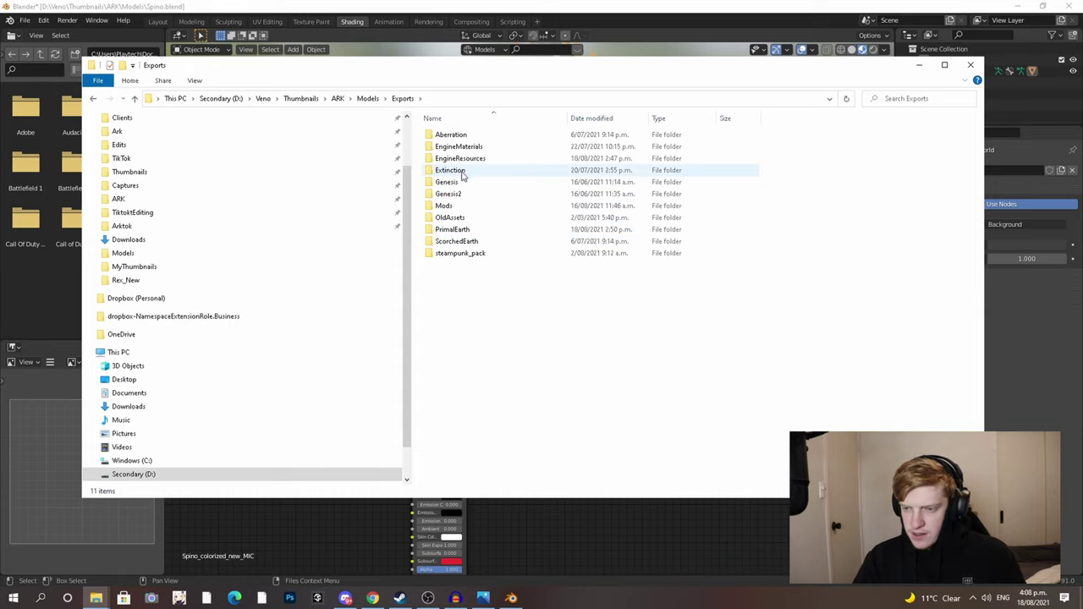
# - Open PrimalEarth\Dinos\Spino\Spino_new within Exports and delete the superfluous third file listed there
pyautogui.doubleClick(452, 229)
pyautogui.doubleClick(443, 148)
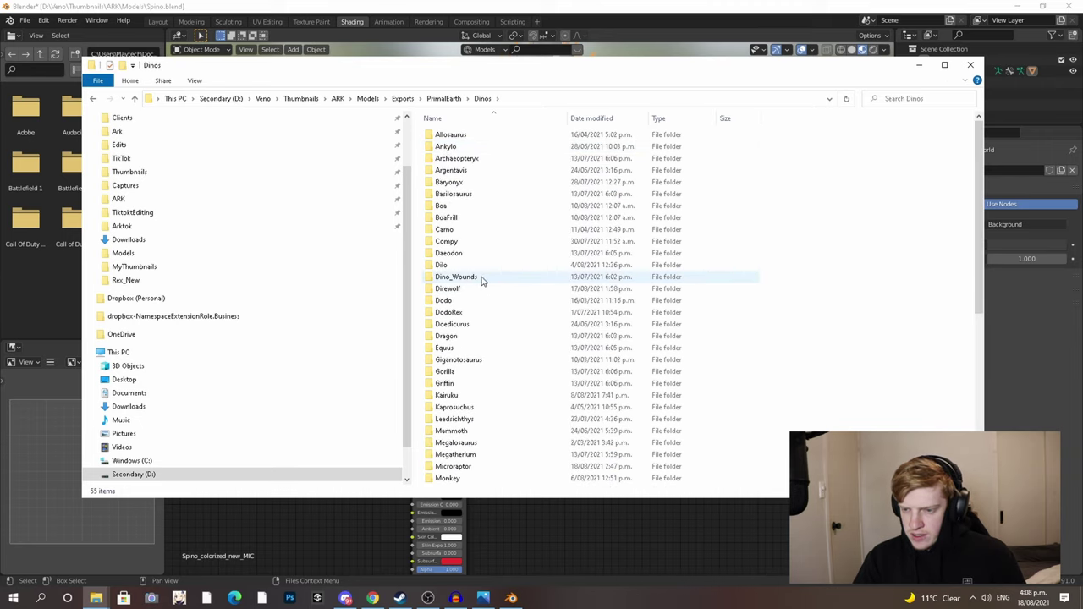
pyautogui.scroll(-8, 481, 282)
pyautogui.doubleClick(477, 413)
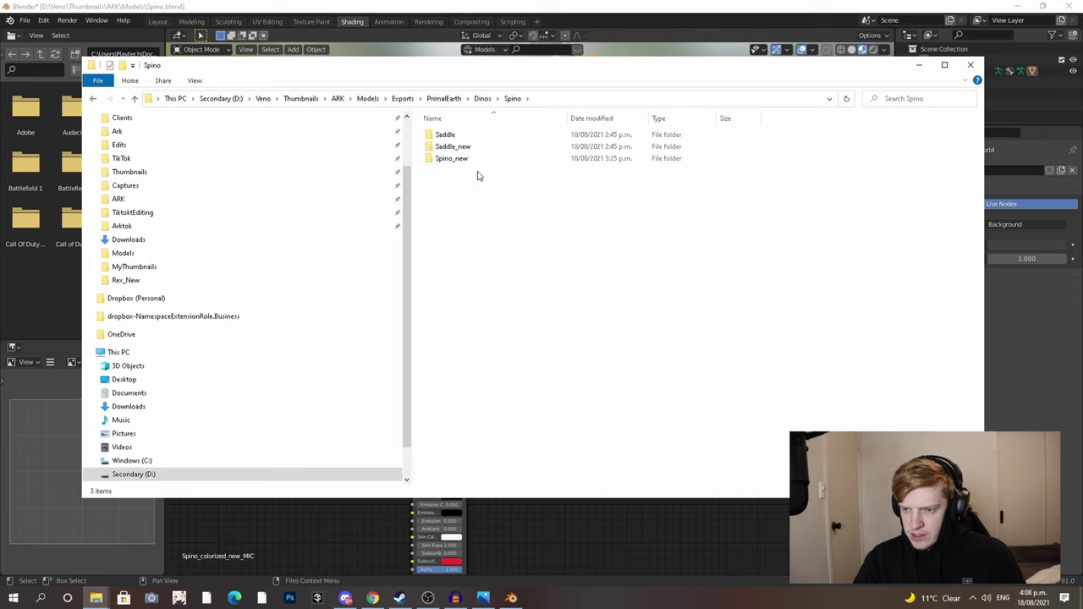
pyautogui.doubleClick(469, 160)
pyautogui.click(499, 160)
pyautogui.press('Delete')
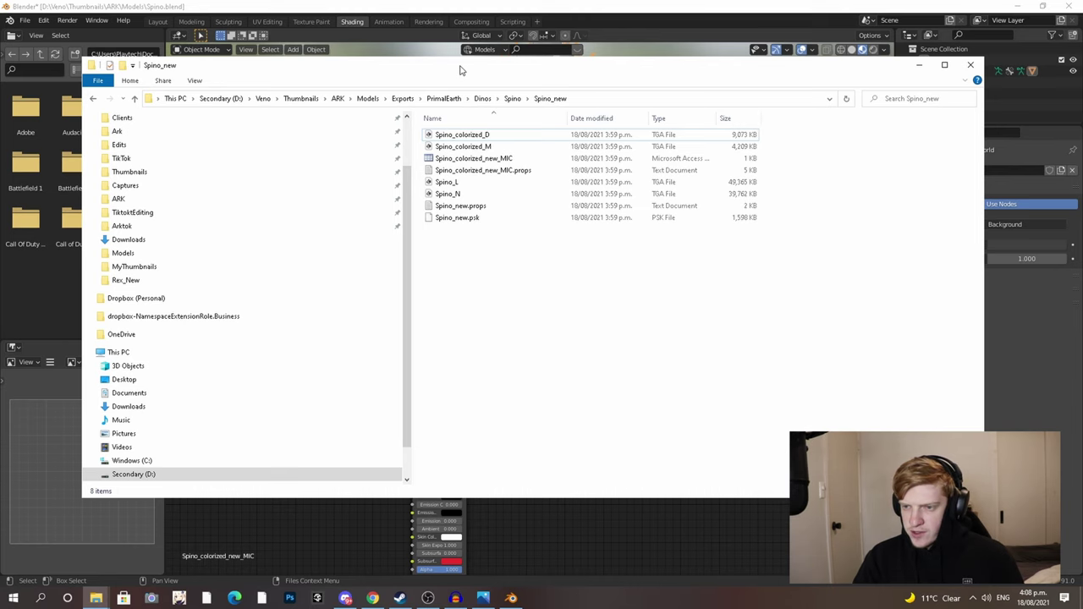
# - Bring the Spino_colorized_D texture into the Spino material, connect its Color to the shader's Diffuse input, and collapse the node
pyautogui.moveTo(457, 66); pyautogui.dragTo(750, 130)
pyautogui.moveTo(777, 204); pyautogui.dragTo(241, 436)
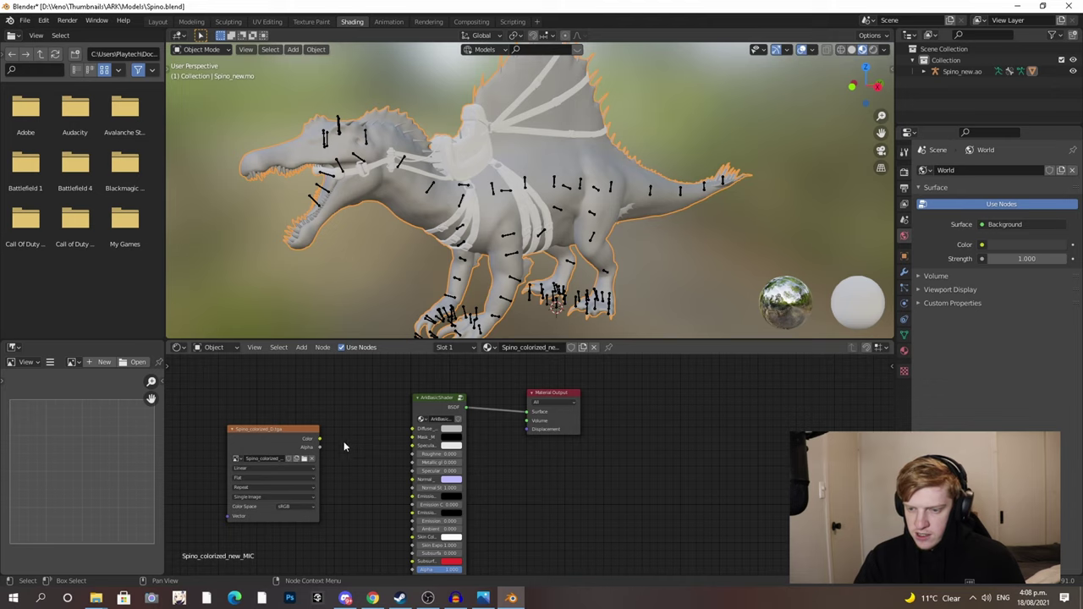
pyautogui.moveTo(318, 440); pyautogui.dragTo(413, 429)
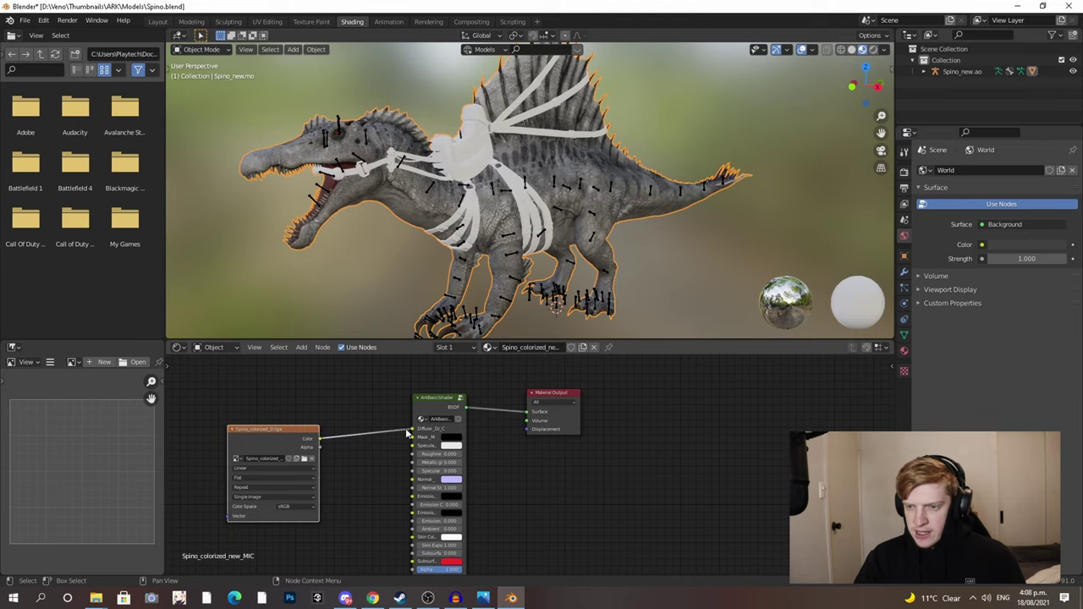
pyautogui.click(234, 430)
pyautogui.moveTo(245, 432); pyautogui.dragTo(240, 423)
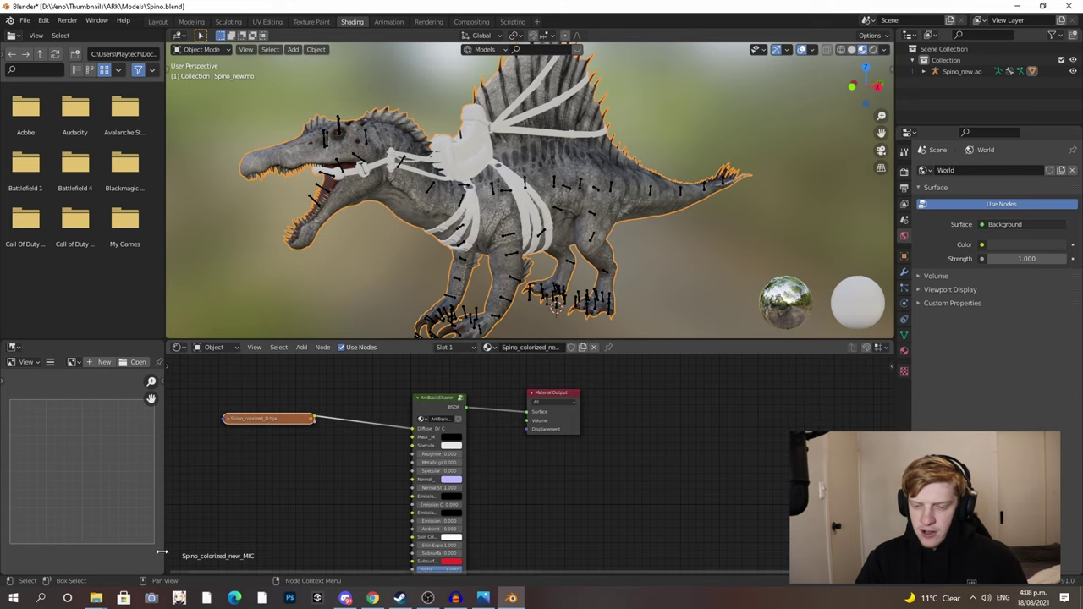
# - Add the Spino_N texture from the Spino_new folder to the material and set its color space to Linear
pyautogui.moveTo(96, 598)
pyautogui.click(264, 552)
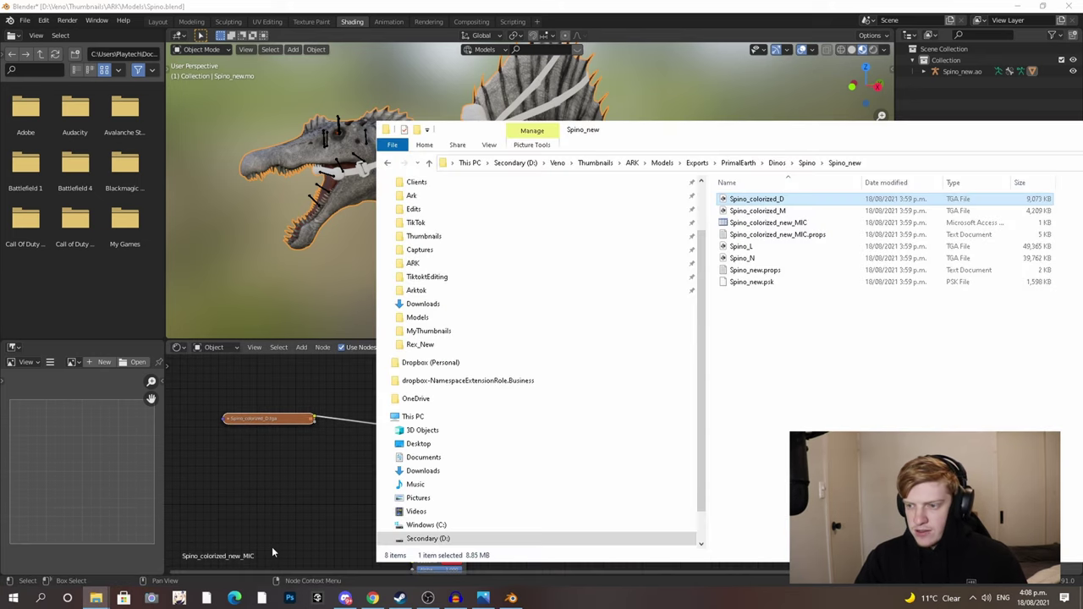
pyautogui.moveTo(742, 258); pyautogui.dragTo(213, 501)
pyautogui.click(329, 466)
pyautogui.moveTo(330, 466); pyautogui.dragTo(364, 426, button='middle')
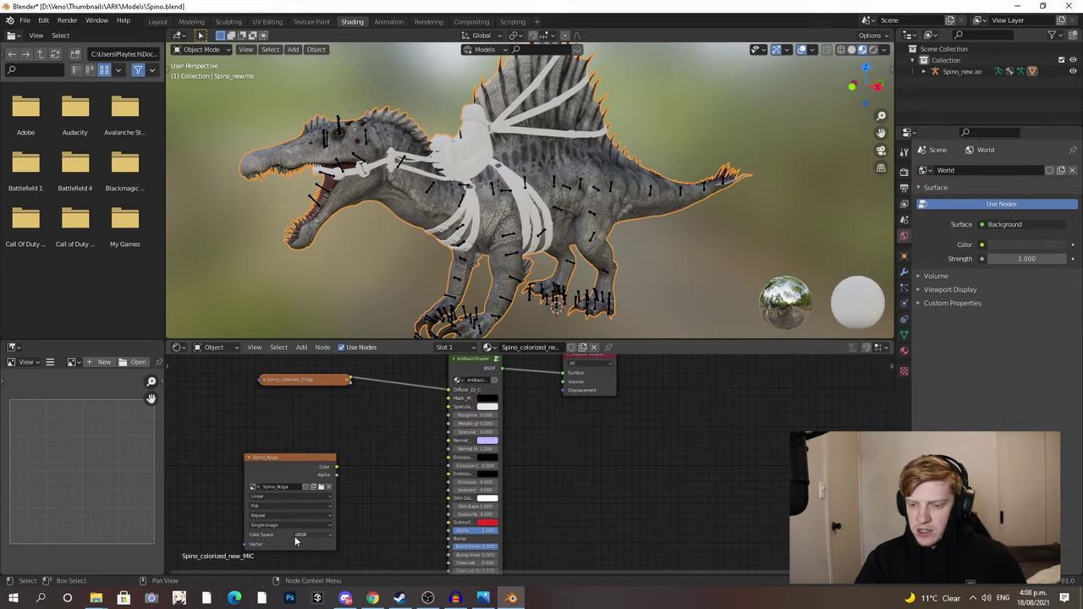
pyautogui.scroll(1, 297, 543)
pyautogui.moveTo(296, 544); pyautogui.dragTo(355, 502, button='middle')
pyautogui.click(328, 506)
pyautogui.click(331, 491)
# - Connect Spino_N's Color to the shader's Normal_N input, then collapse that node and tidy both texture nodes' positions
pyautogui.moveTo(403, 455); pyautogui.dragTo(410, 514, button='middle')
pyautogui.moveTo(366, 489); pyautogui.dragTo(496, 458)
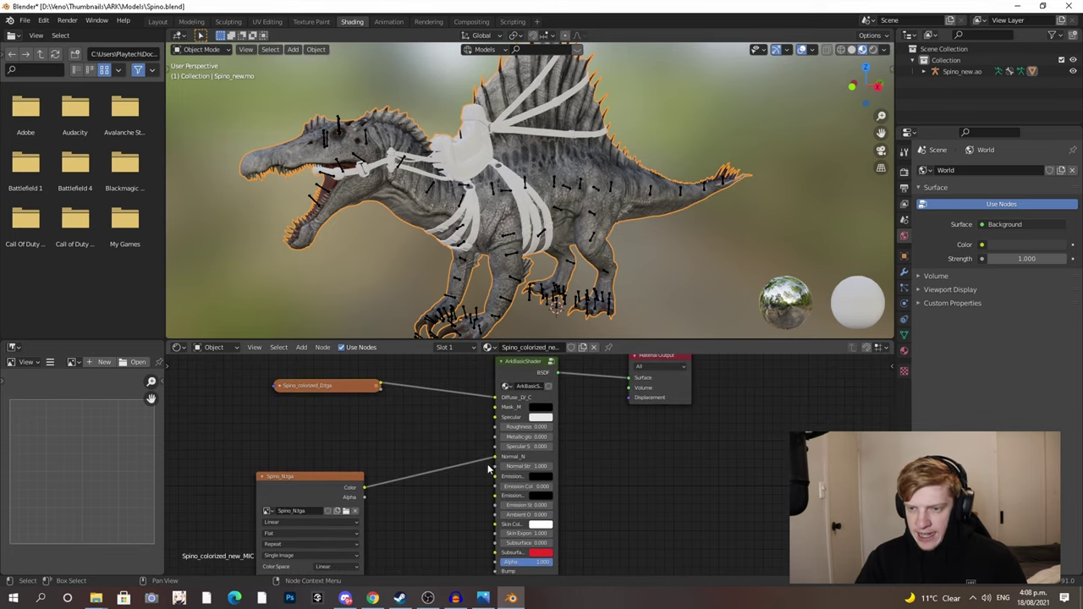
pyautogui.click(261, 477)
pyautogui.moveTo(271, 479); pyautogui.dragTo(278, 517)
pyautogui.moveTo(316, 385); pyautogui.dragTo(303, 383)
# - Add the Spino_L texture from the Spino_new folder to the material, collapse its node and place it between the other two textures
pyautogui.moveTo(95, 599)
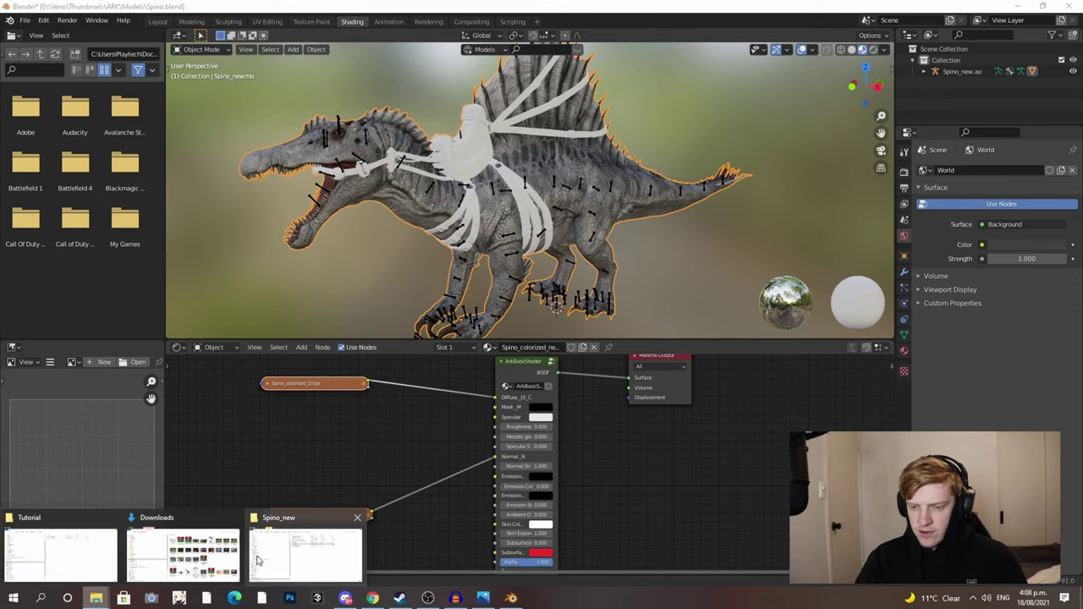
pyautogui.click(306, 546)
pyautogui.moveTo(741, 247); pyautogui.dragTo(240, 424)
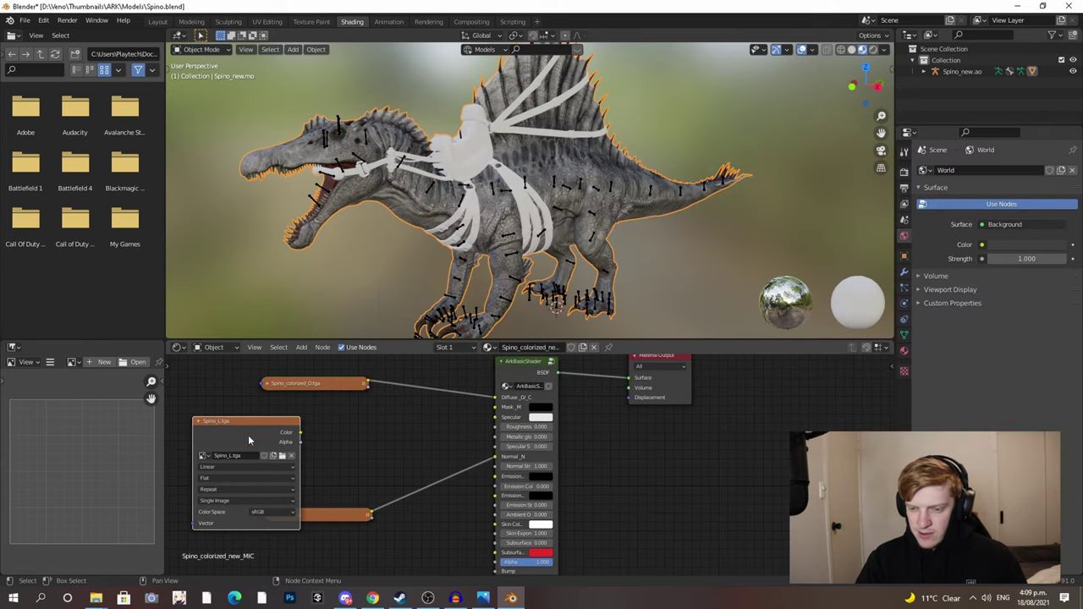
pyautogui.click(255, 511)
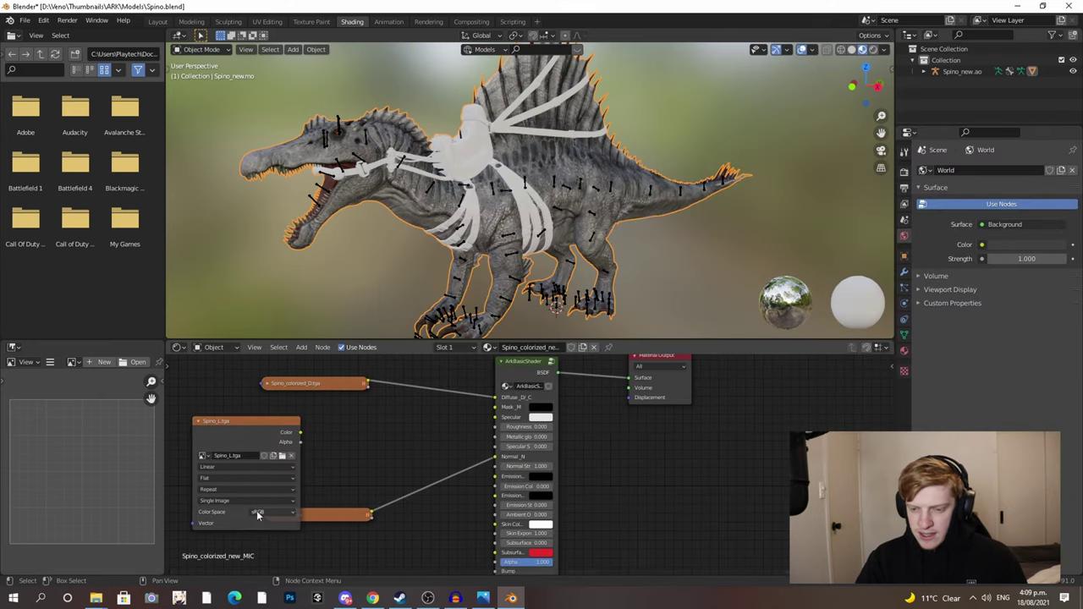
pyautogui.click(198, 421)
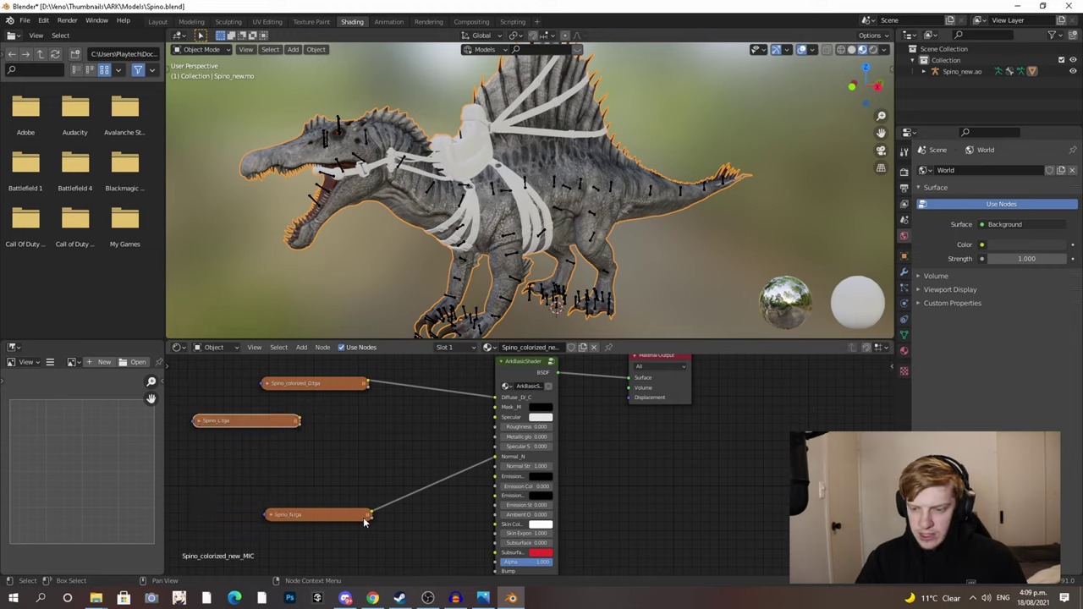
pyautogui.moveTo(244, 422); pyautogui.dragTo(251, 441)
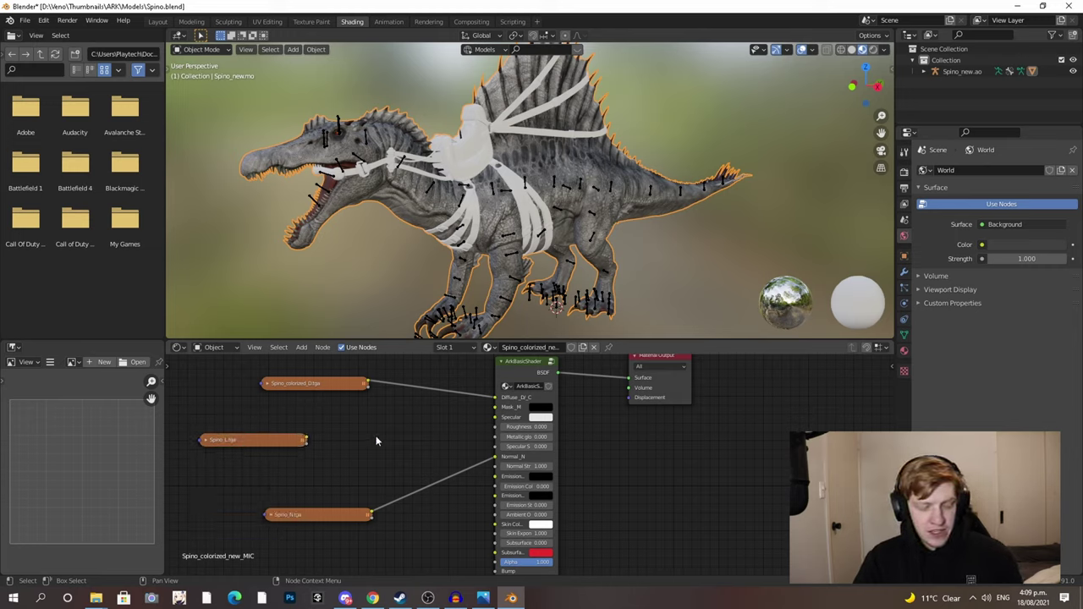
# - Add a Separate RGB node and connect Spino_L's Color output to its Image input
pyautogui.hotkey('shift', 'a')
pyautogui.click(377, 440)
pyautogui.write('rgb')
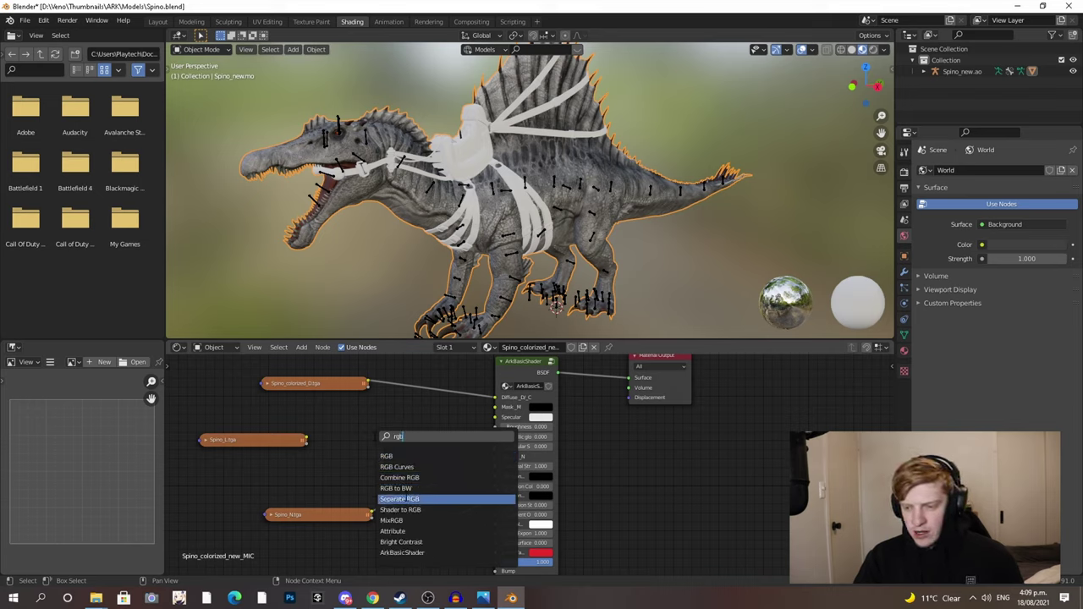
pyautogui.click(405, 500)
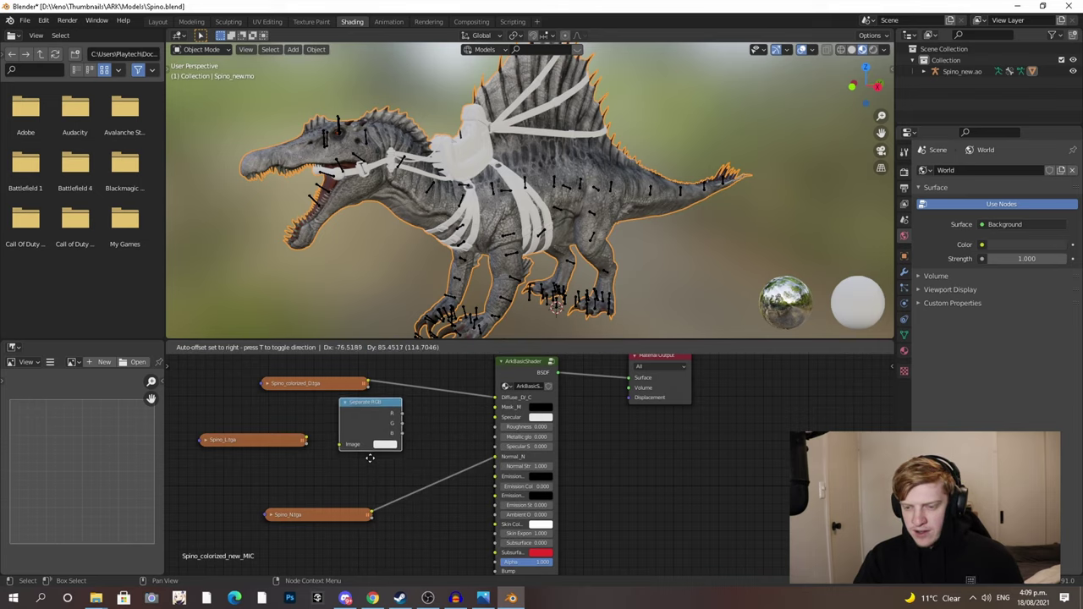
pyautogui.moveTo(307, 440); pyautogui.dragTo(332, 452)
# - Connect Separate RGB's R to Specular_S, G to Roughness and B to Metallic glossiness, then collapse the node and align it with Spino_L
pyautogui.moveTo(391, 416); pyautogui.dragTo(495, 417)
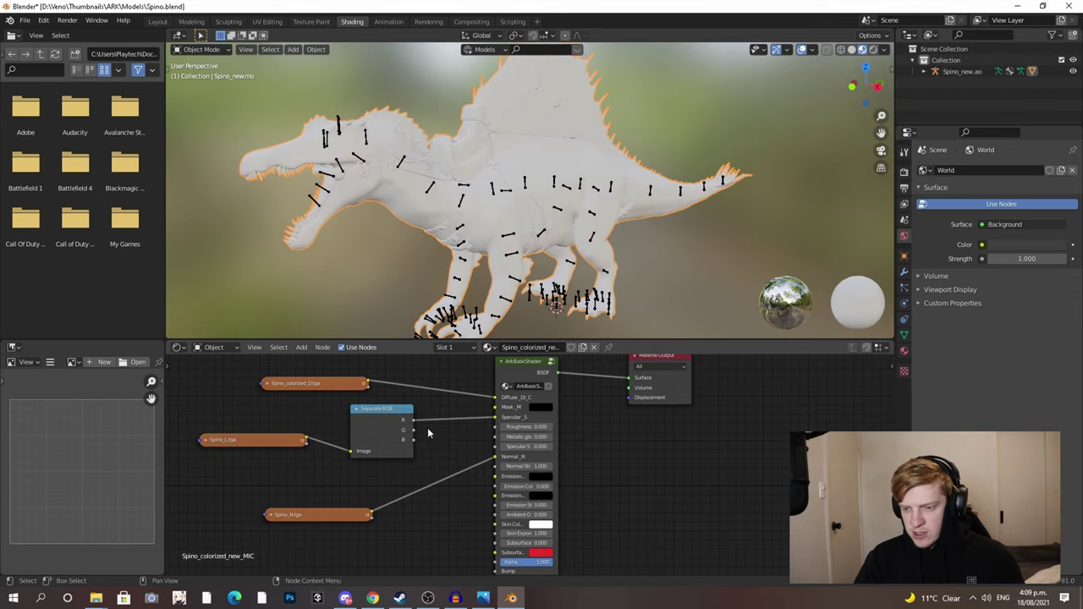
pyautogui.moveTo(413, 430); pyautogui.dragTo(495, 427)
pyautogui.moveTo(415, 442); pyautogui.dragTo(497, 437)
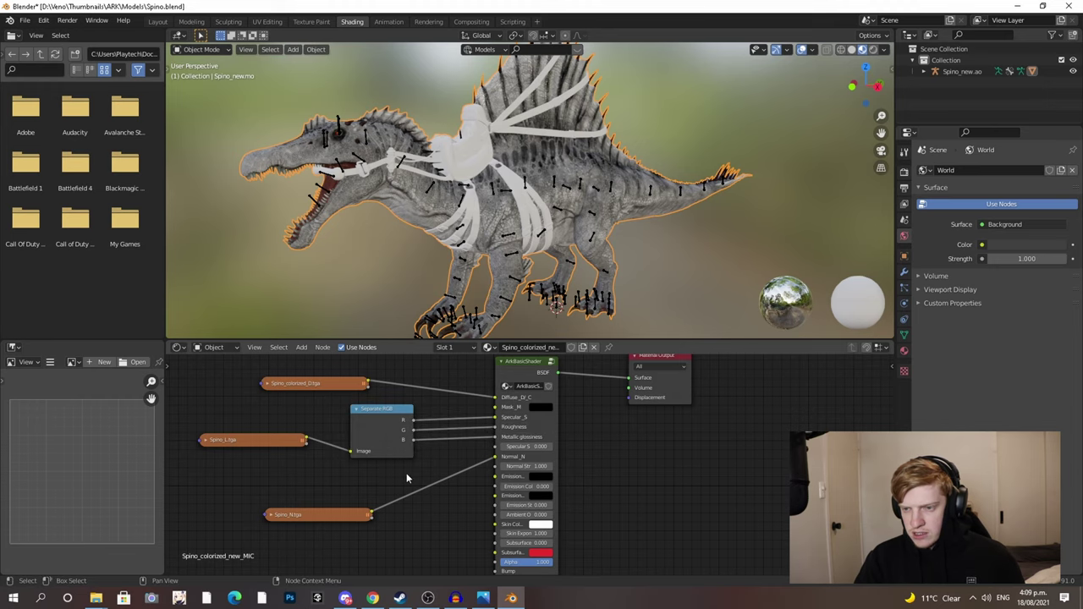
pyautogui.click(359, 411)
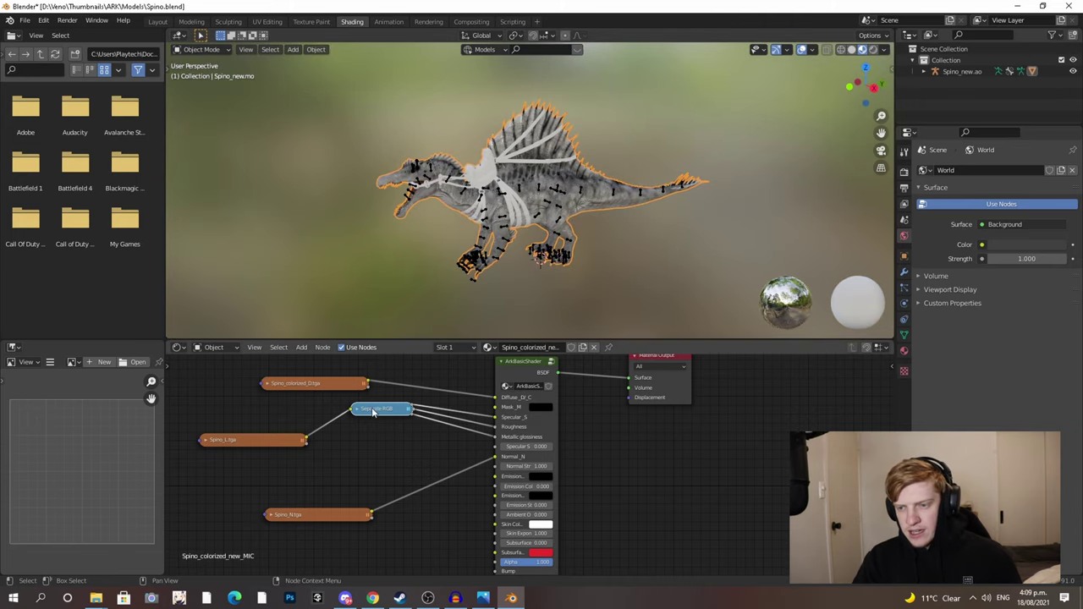
pyautogui.moveTo(372, 412); pyautogui.dragTo(363, 432)
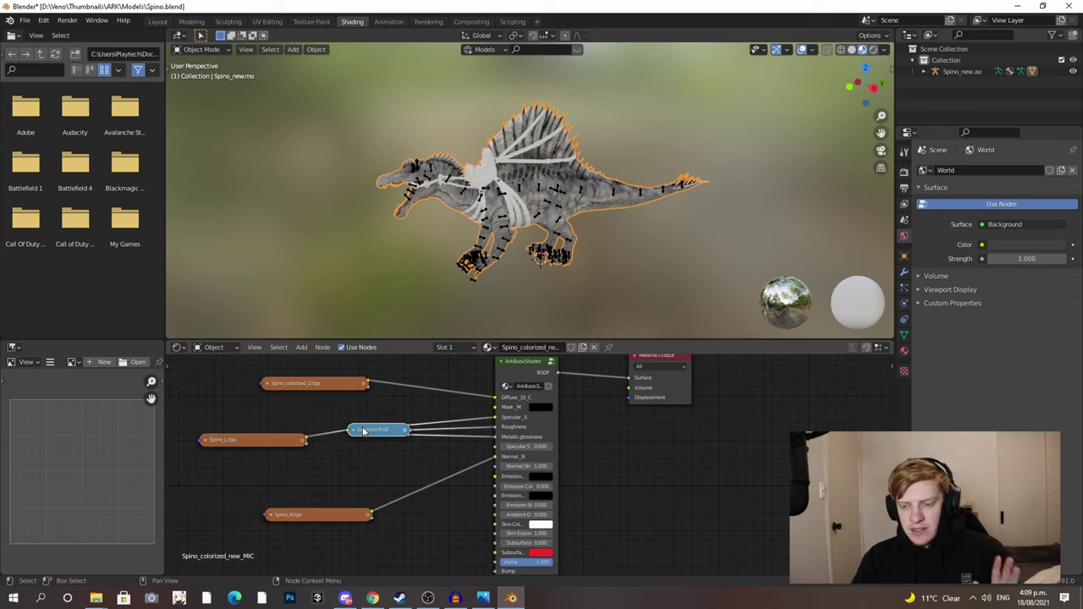
# - Open the Spino_colorized_D texture from the Spino_new folder in Photoshop
pyautogui.moveTo(96, 598)
pyautogui.click(283, 554)
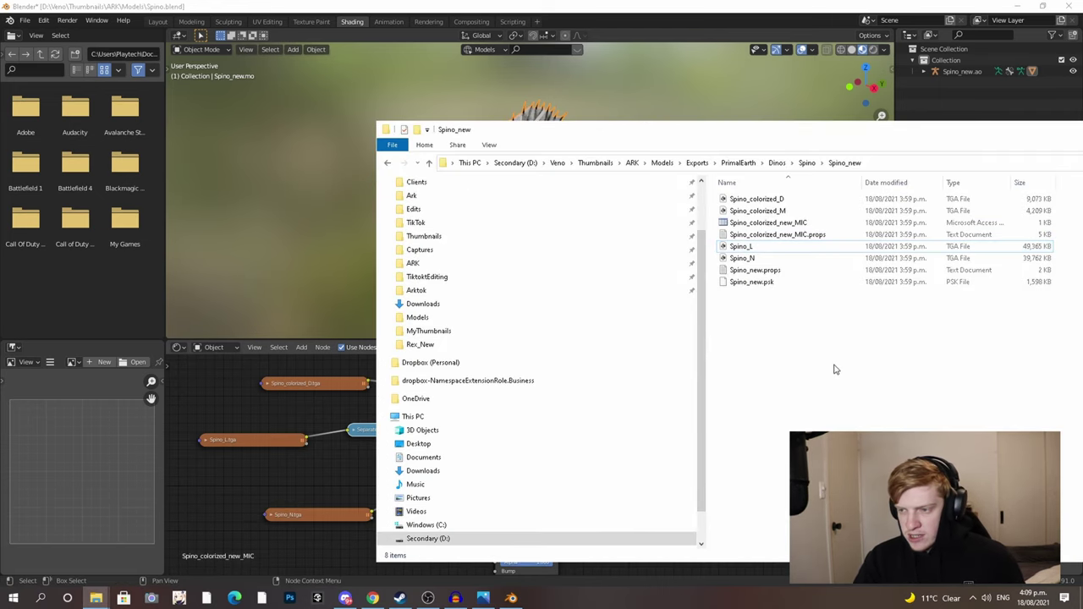
pyautogui.click(775, 201)
pyautogui.doubleClick(777, 203)
pyautogui.moveTo(706, 134); pyautogui.dragTo(512, 166)
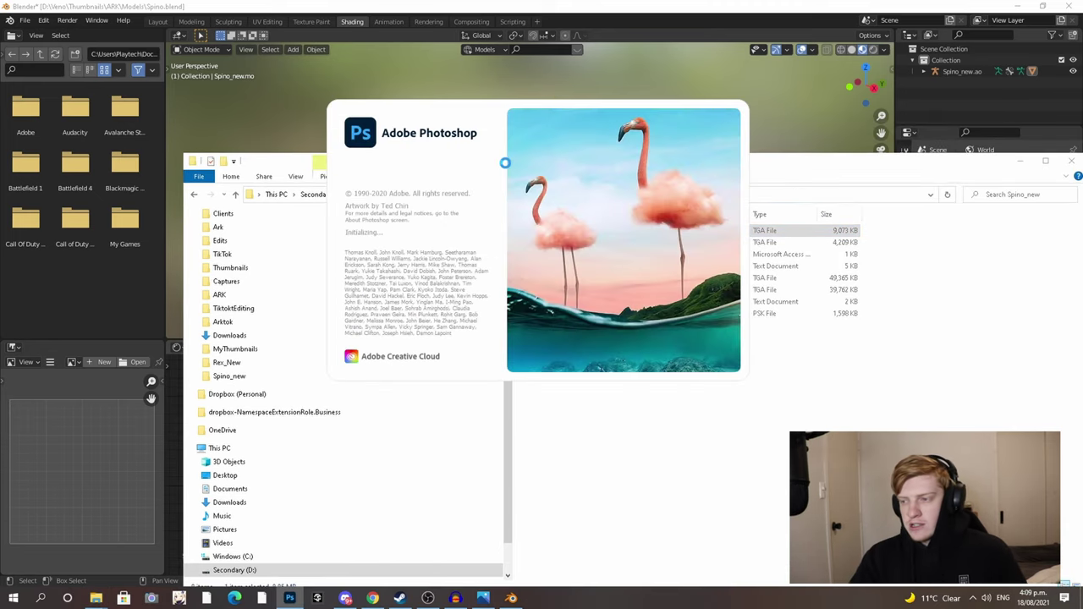
pyautogui.moveTo(996, 171); pyautogui.dragTo(908, 139)
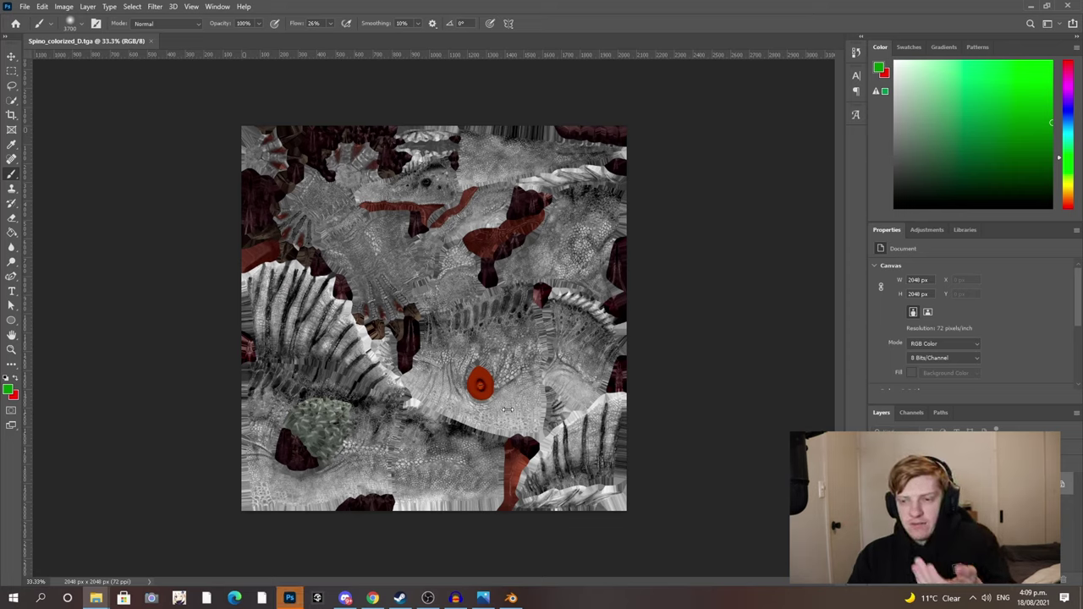
# - Place Spino_colorized_M from the Spino_new folder over the diffuse texture and toggle the mask layer's visibility to compare both
pyautogui.moveTo(102, 599)
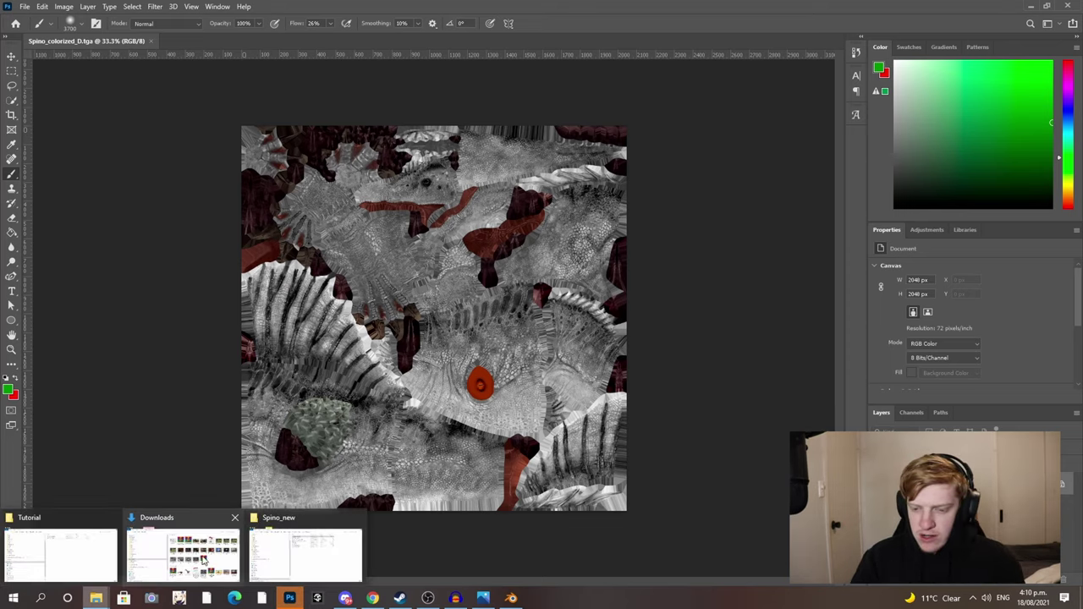
pyautogui.click(313, 546)
pyautogui.click(521, 210)
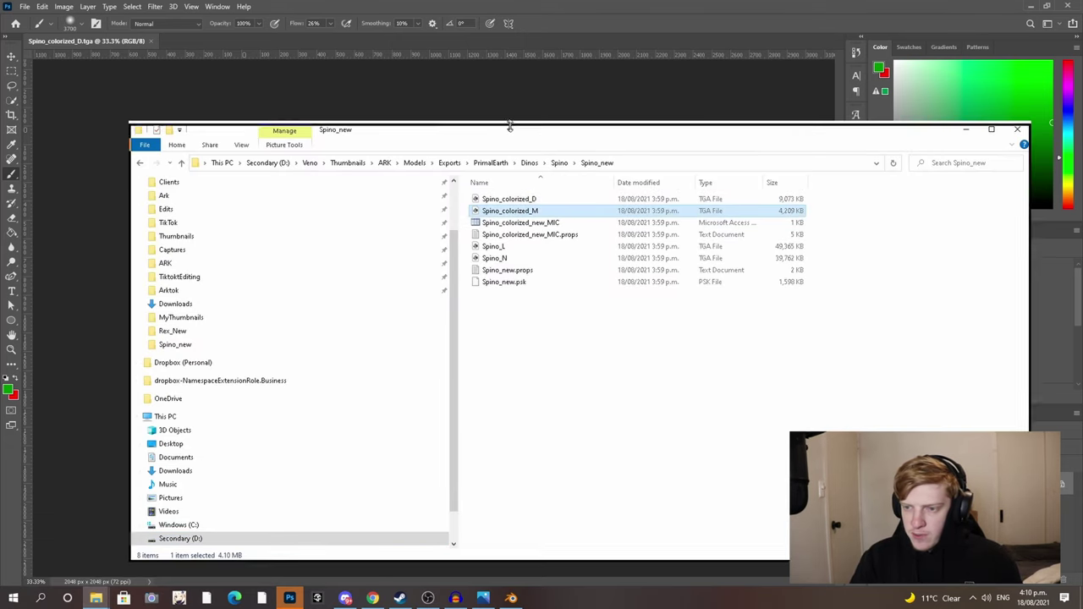
pyautogui.moveTo(515, 134); pyautogui.dragTo(521, 335)
pyautogui.moveTo(546, 410); pyautogui.dragTo(551, 329)
pyautogui.press('Return')
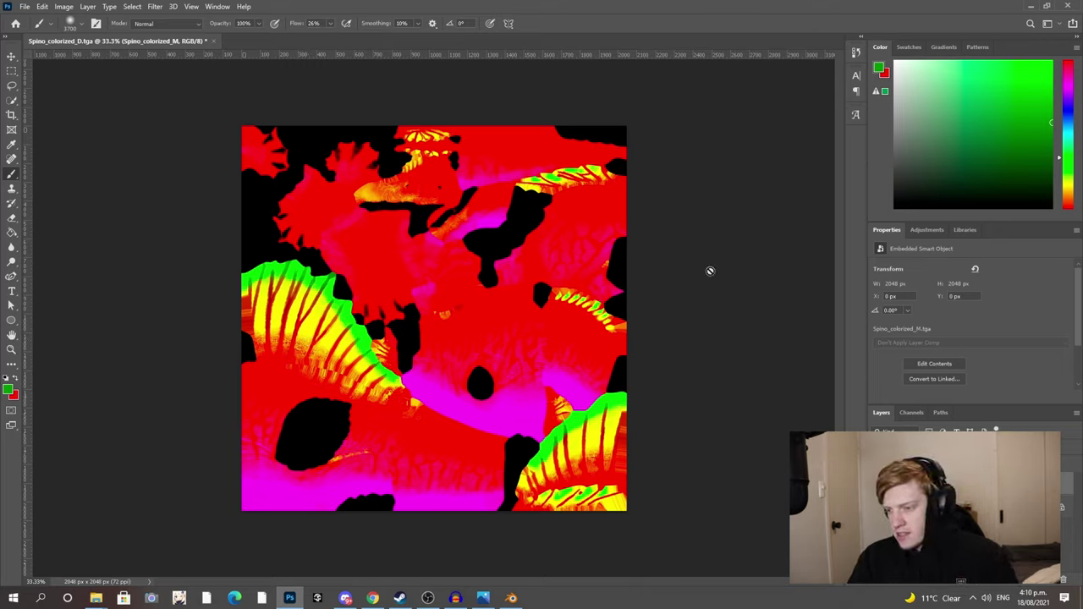
pyautogui.click(878, 483)
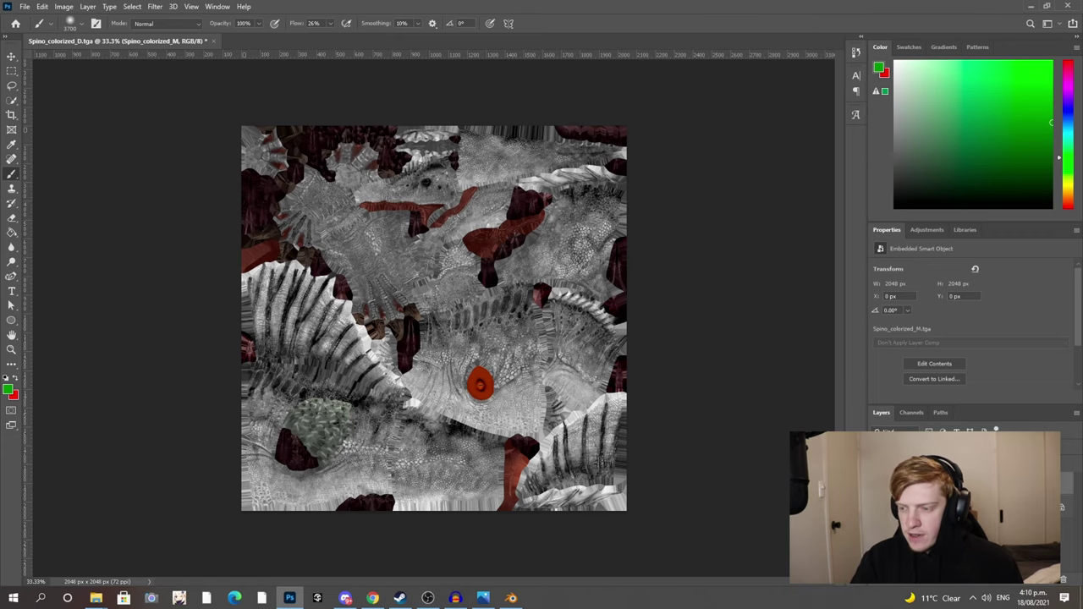
pyautogui.click(877, 483)
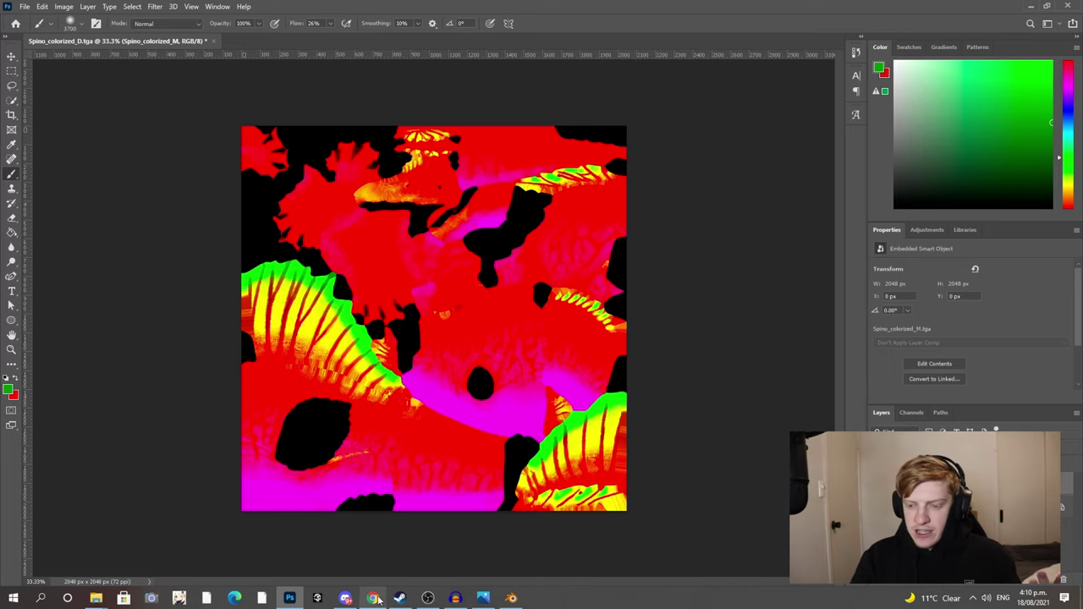
# - Switch to Chrome to examine the Spino color regions on the ARK wiki, then view the sdb572ntb0931 reference image in Photos
pyautogui.moveTo(378, 600)
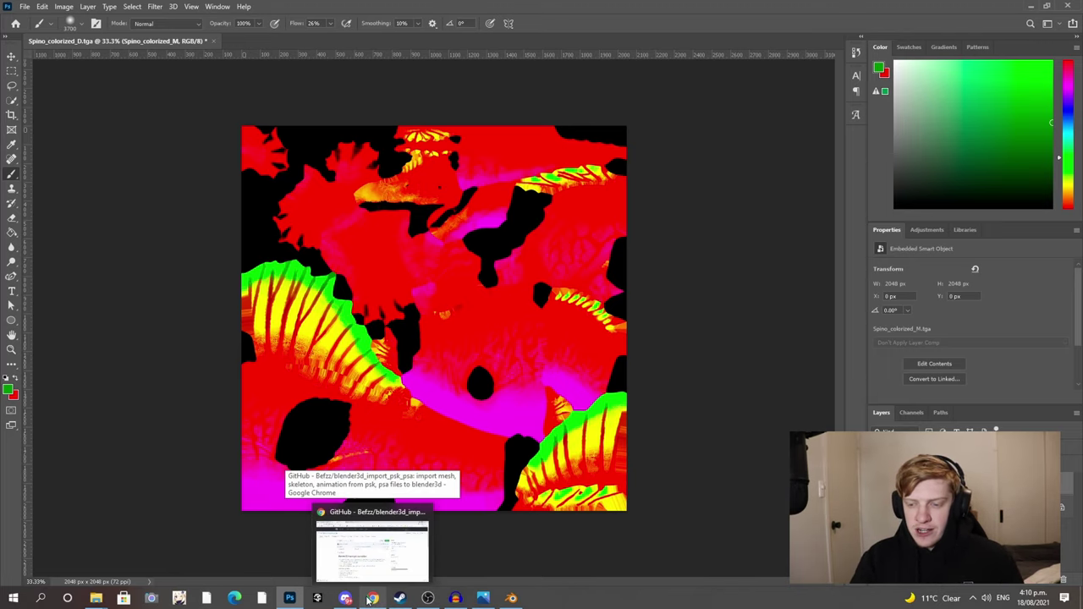
pyautogui.click(368, 600)
pyautogui.click(326, 10)
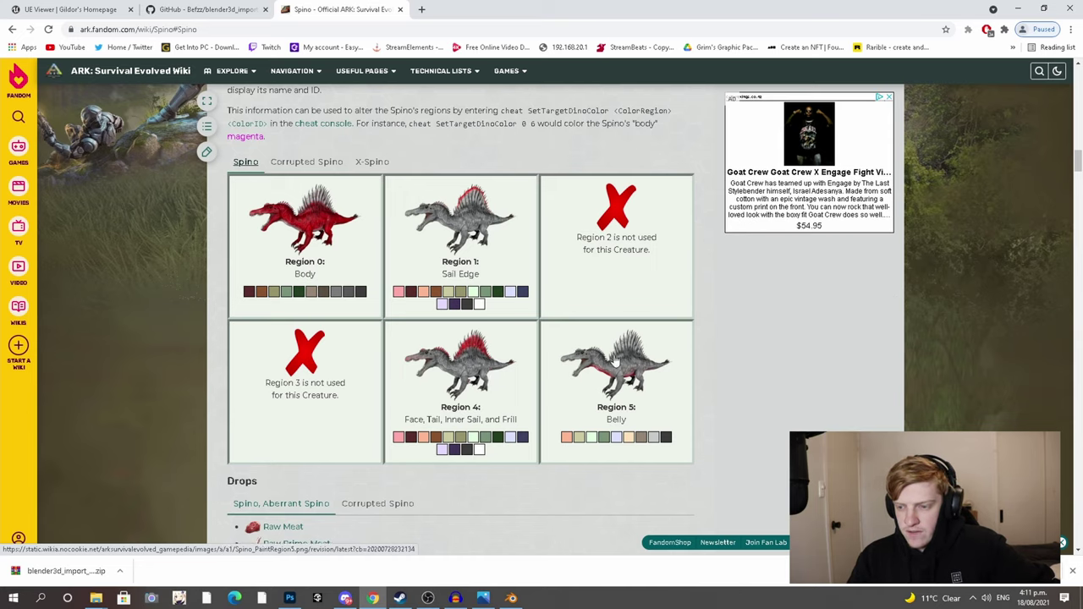
pyautogui.click(1017, 8)
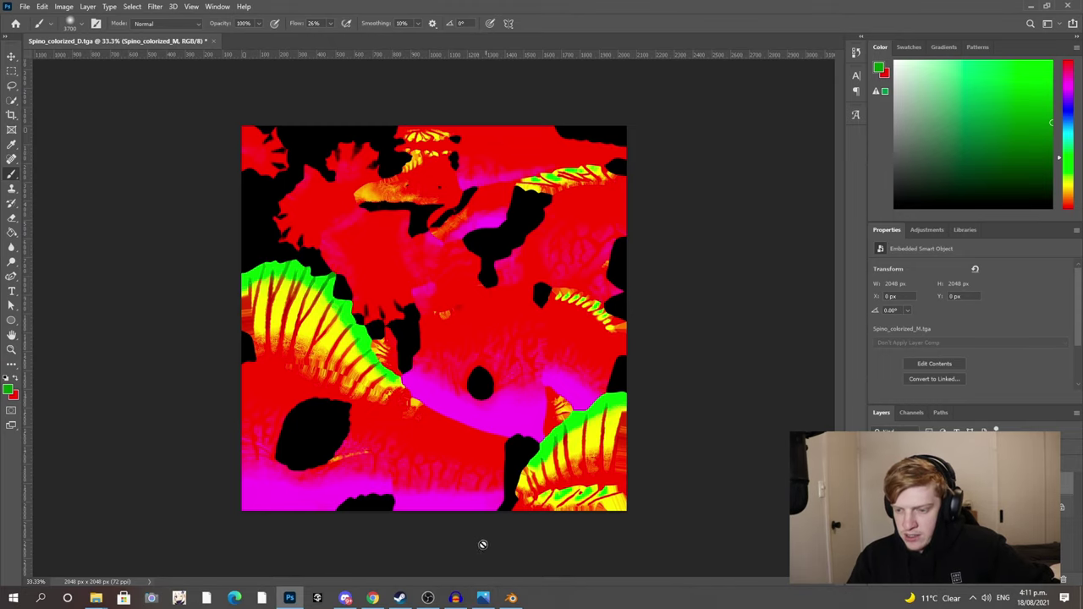
pyautogui.click(374, 598)
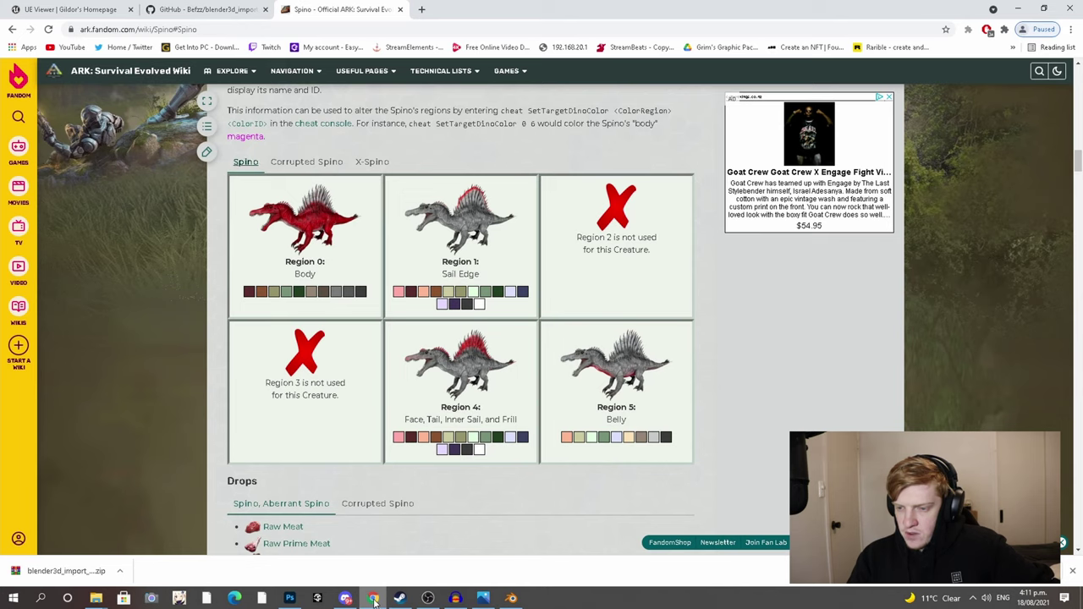
pyautogui.click(373, 599)
pyautogui.click(375, 598)
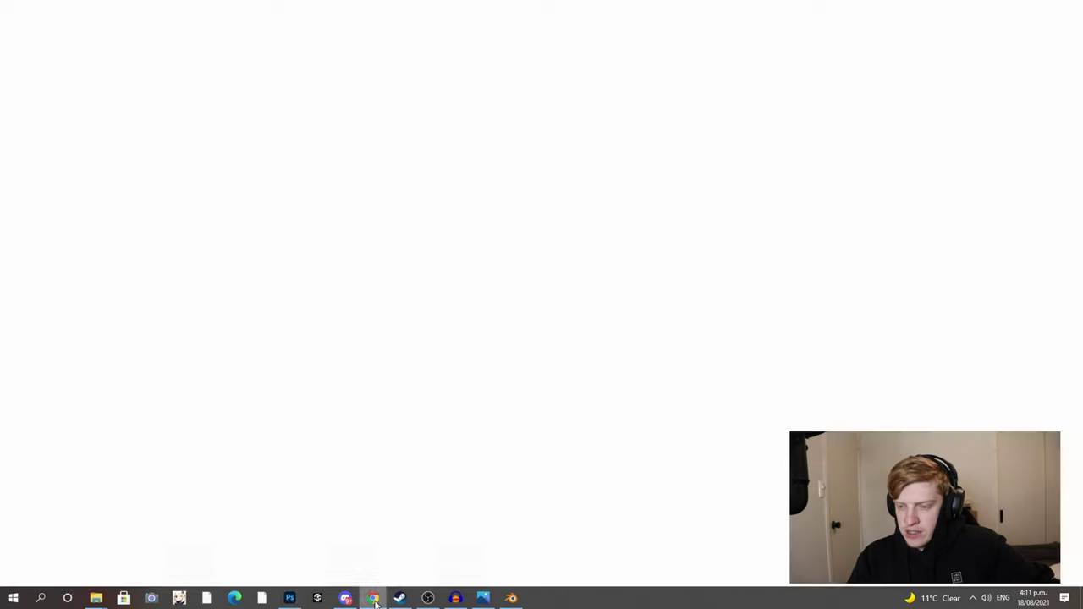
pyautogui.click(375, 599)
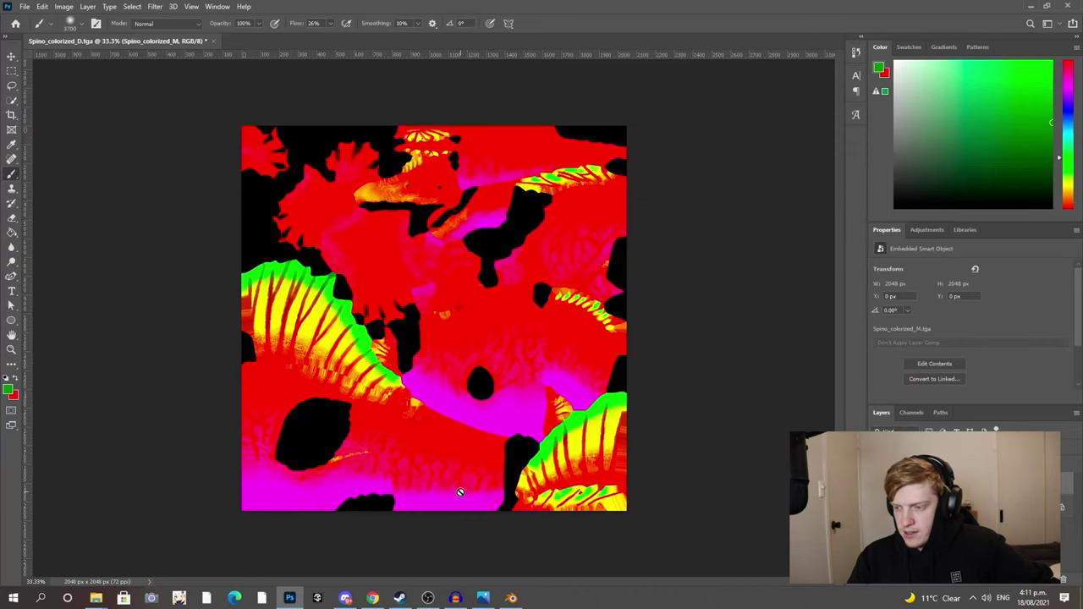
pyautogui.click(483, 598)
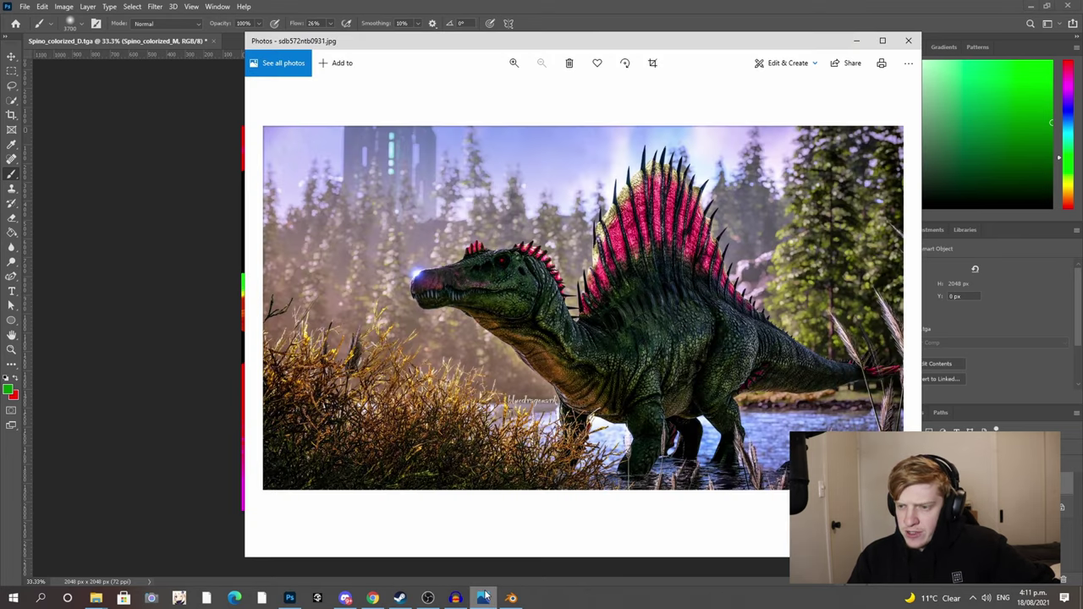
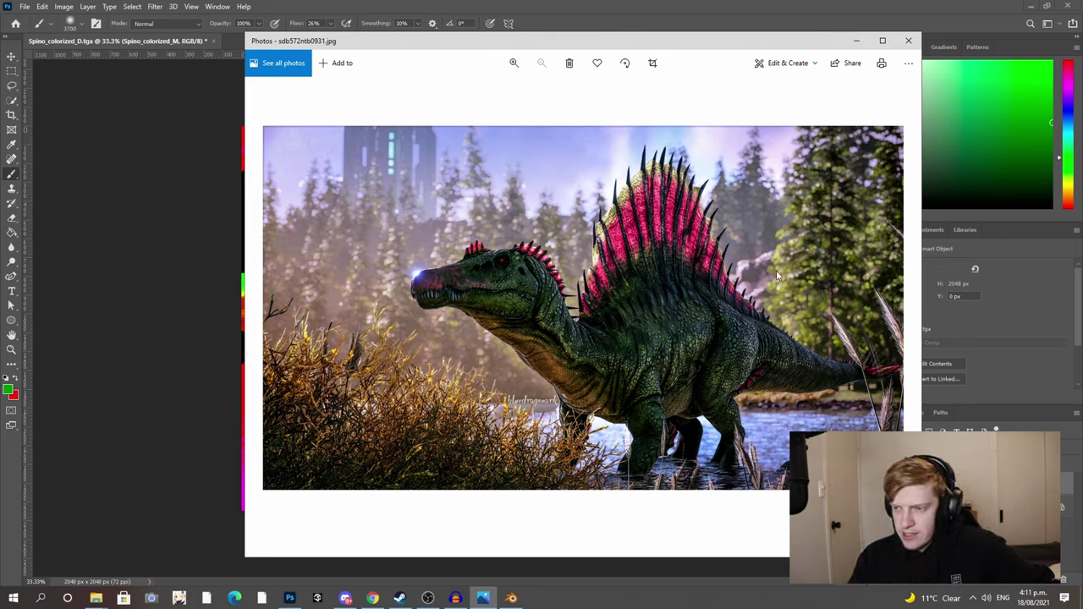
pyautogui.click(857, 41)
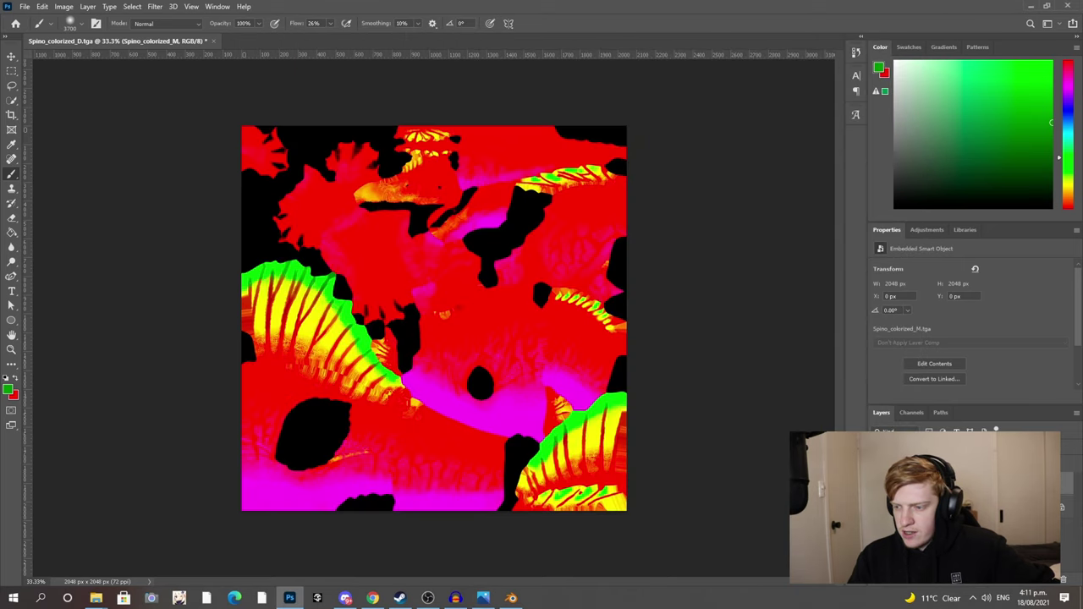
# - Place the Spinocolours image from Downloads into the texture document, enlarge it to about 312%, and hide its layer
pyautogui.moveTo(97, 598)
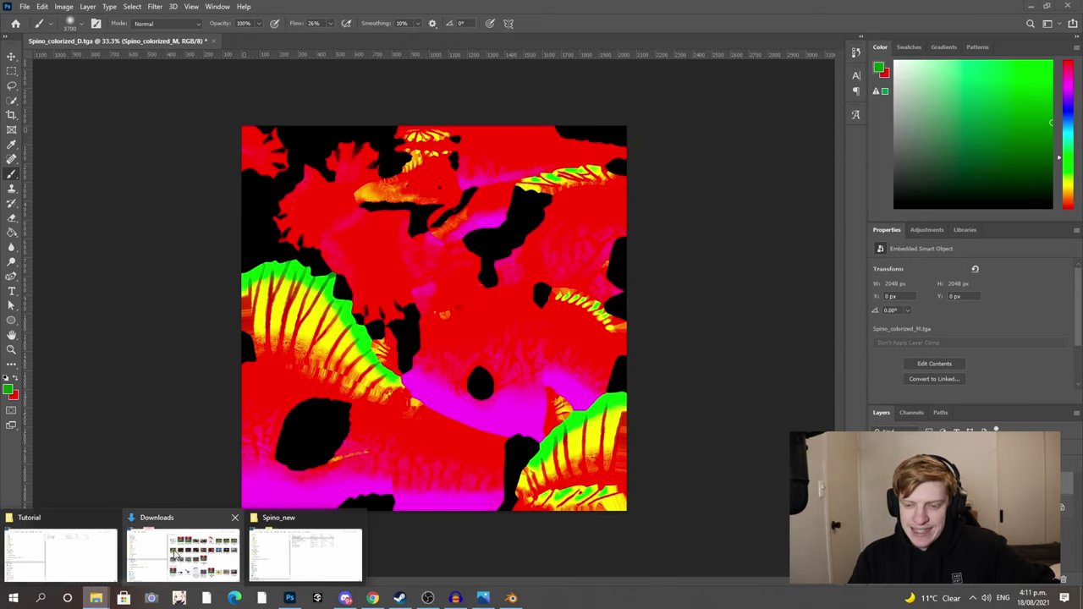
pyautogui.click(188, 552)
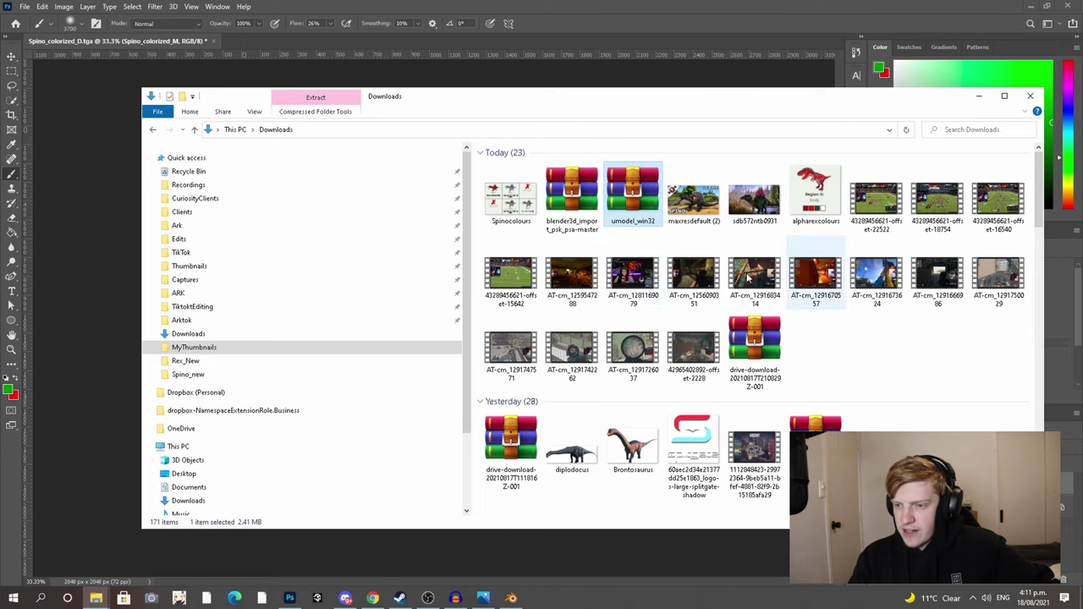
pyautogui.moveTo(617, 104); pyautogui.dragTo(588, 295)
pyautogui.moveTo(487, 382); pyautogui.dragTo(836, 310)
pyautogui.moveTo(488, 289); pyautogui.dragTo(738, 128)
pyautogui.moveTo(485, 317); pyautogui.dragTo(375, 384)
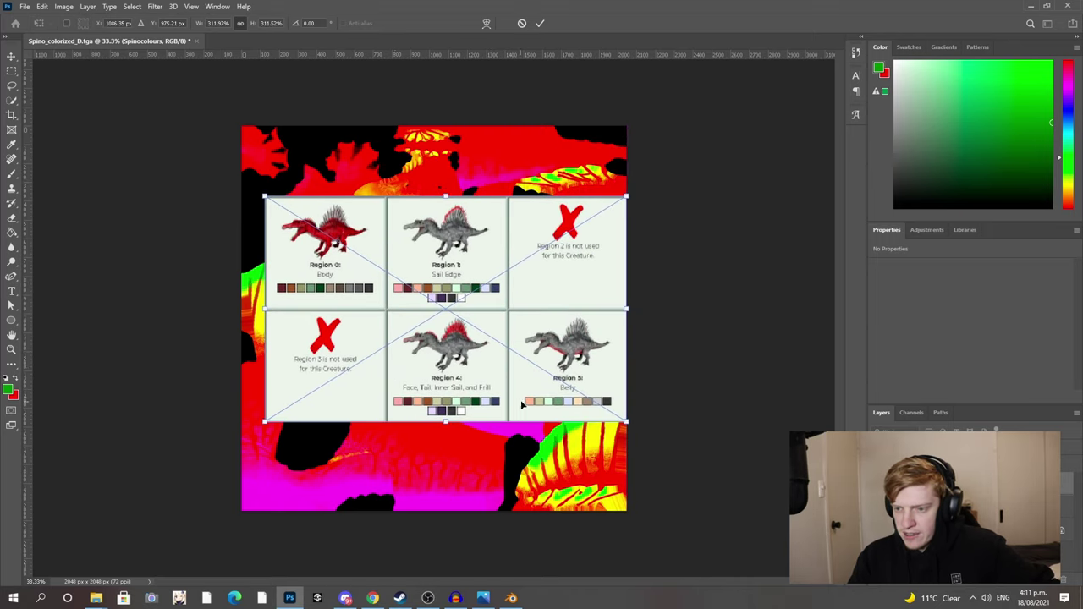
pyautogui.click(540, 23)
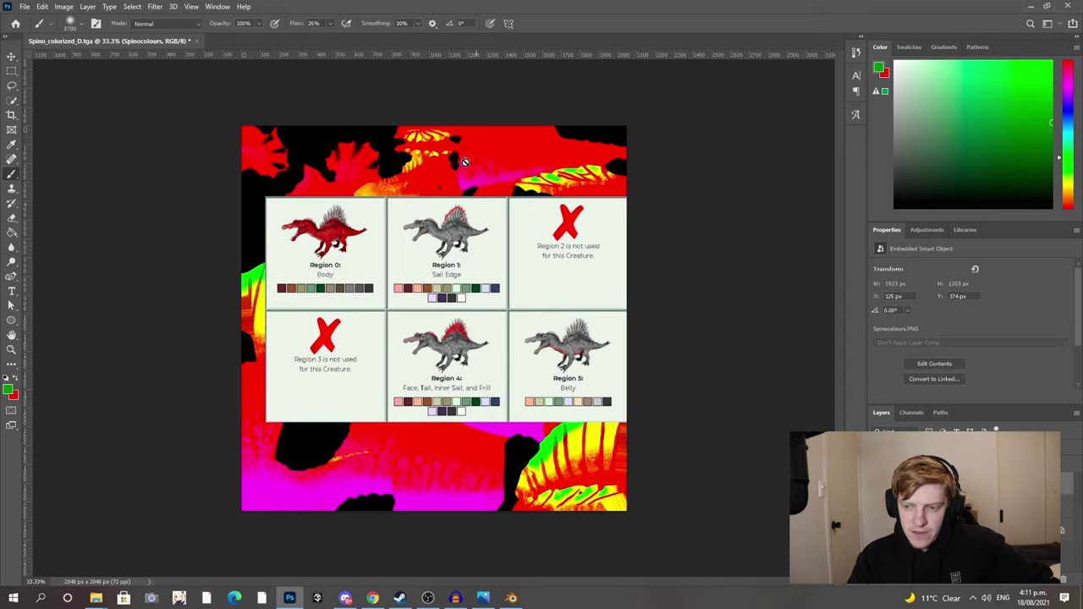
pyautogui.click(876, 484)
# - Create a new empty layer between the diffuse texture and the mask, then reselect the Spino_colorized_M layer
pyautogui.click(939, 507)
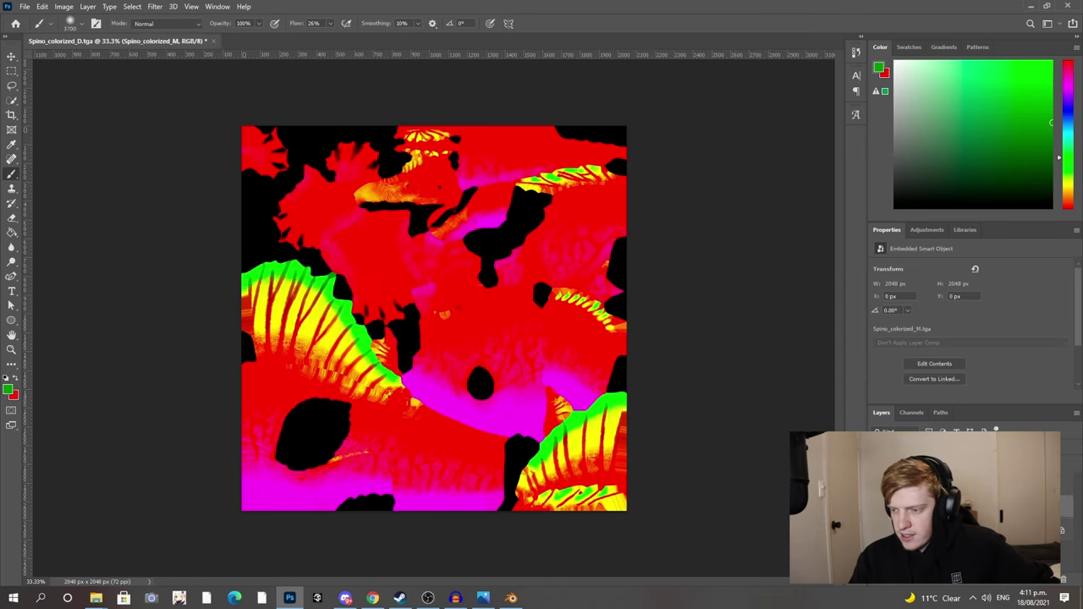
pyautogui.click(939, 530)
pyautogui.click(1050, 580)
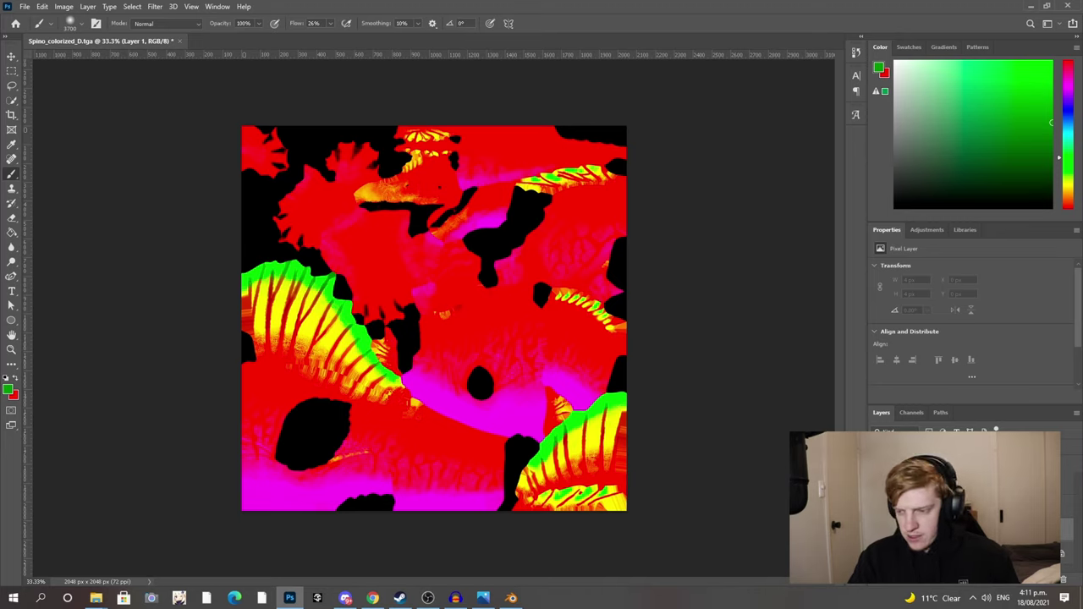
pyautogui.click(957, 554)
pyautogui.click(956, 506)
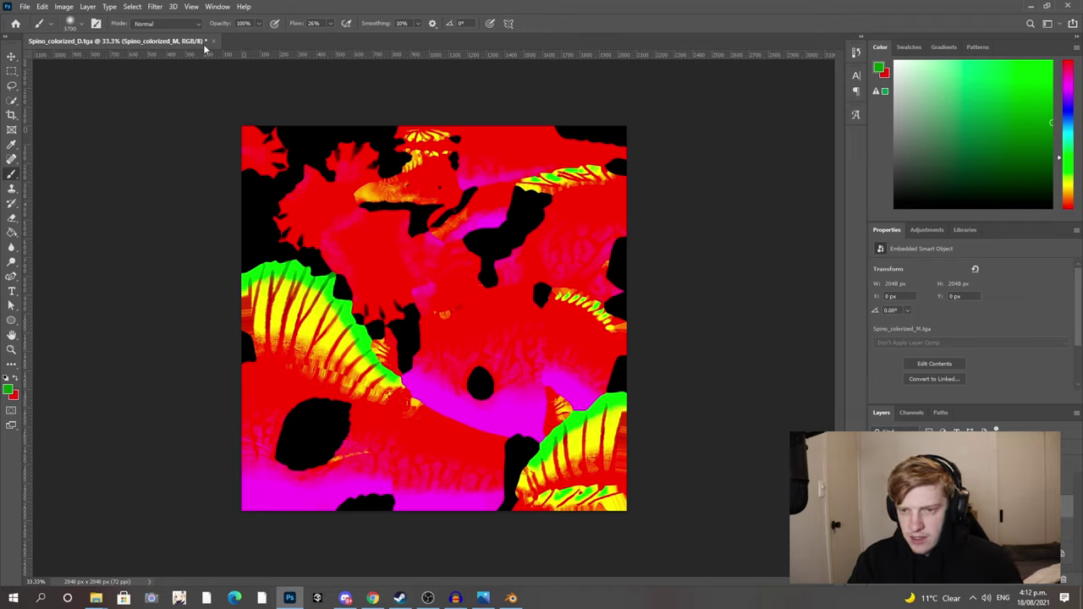
# - Select the red body areas of the Spino_colorized_M mask with Color Range, using sampled colors and a fuzziness of 200
pyautogui.click(133, 6)
pyautogui.click(151, 117)
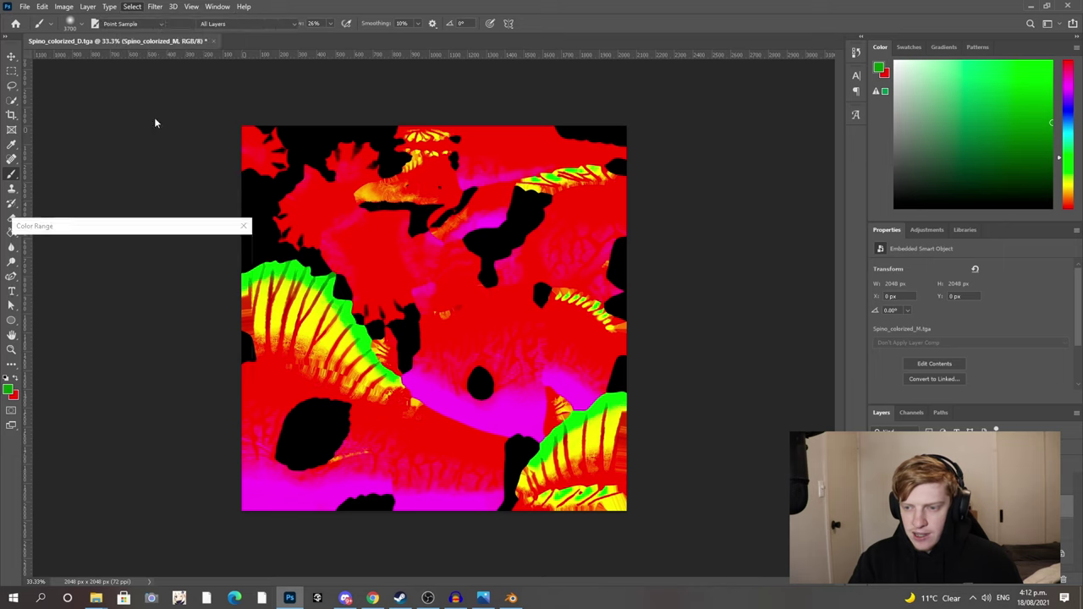
pyautogui.keyDown('alt'); pyautogui.scroll(3, 458, 365); pyautogui.keyUp('alt')
pyautogui.keyDown('alt'); pyautogui.scroll(10, 462, 366); pyautogui.keyUp('alt')
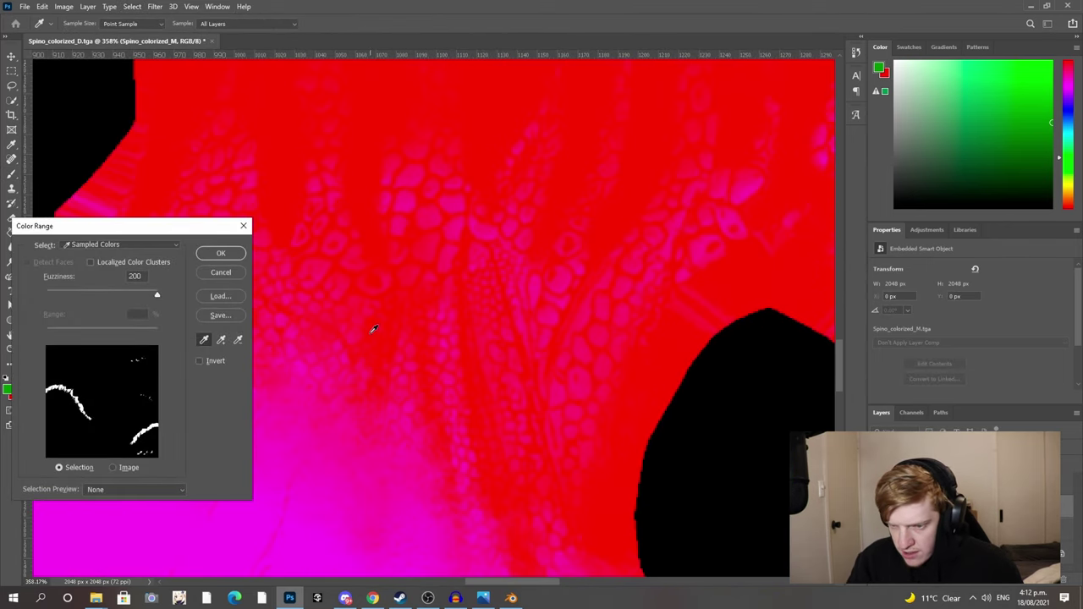
pyautogui.click(372, 328)
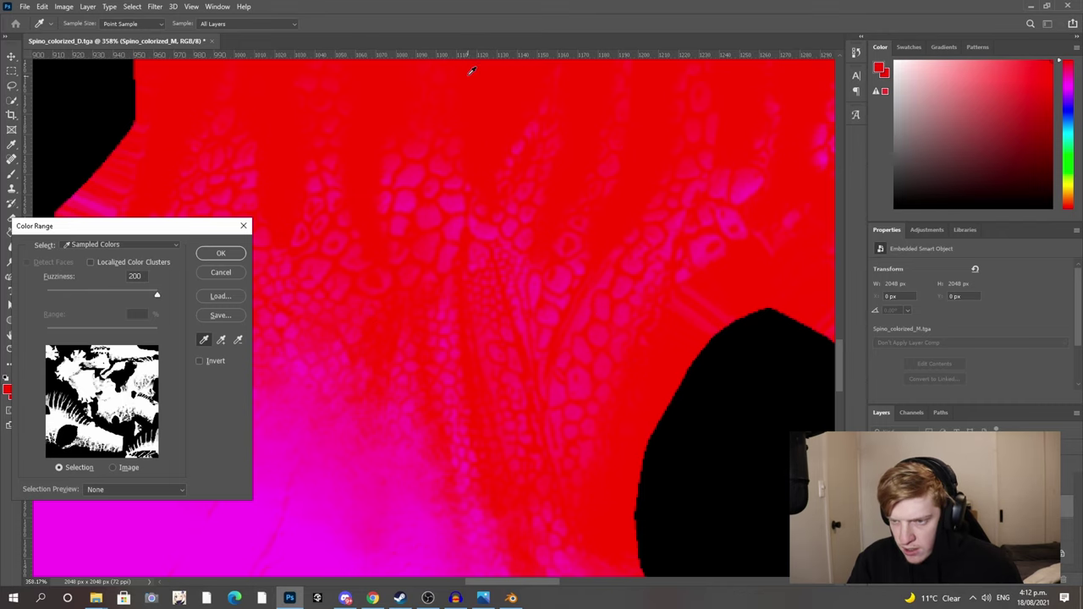
pyautogui.keyDown('alt'); pyautogui.scroll(-6, 472, 80); pyautogui.keyUp('alt')
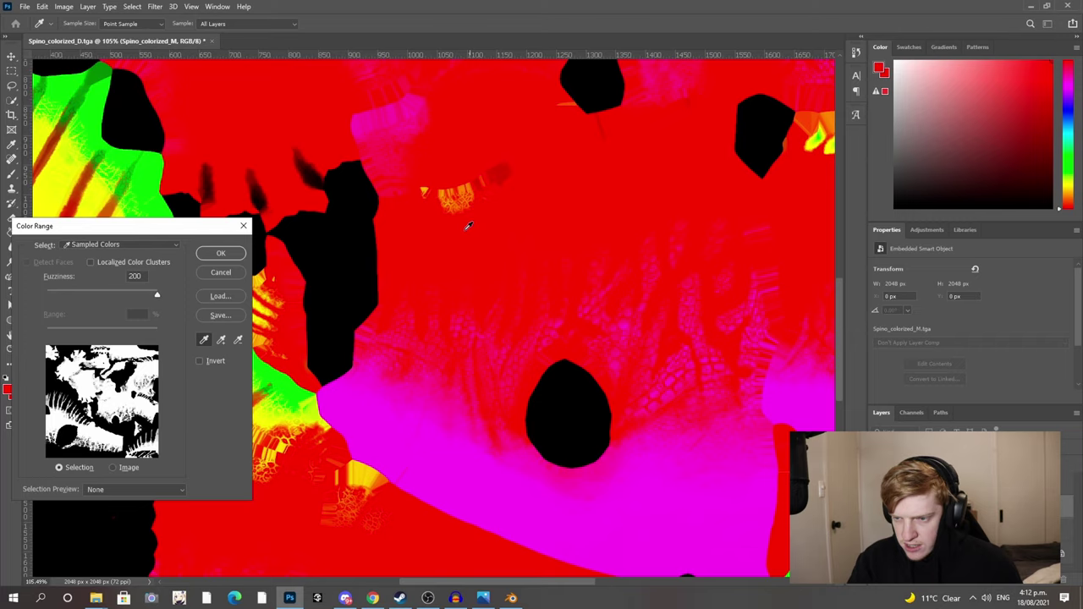
pyautogui.keyDown('alt'); pyautogui.scroll(11, 439, 225); pyautogui.keyUp('alt')
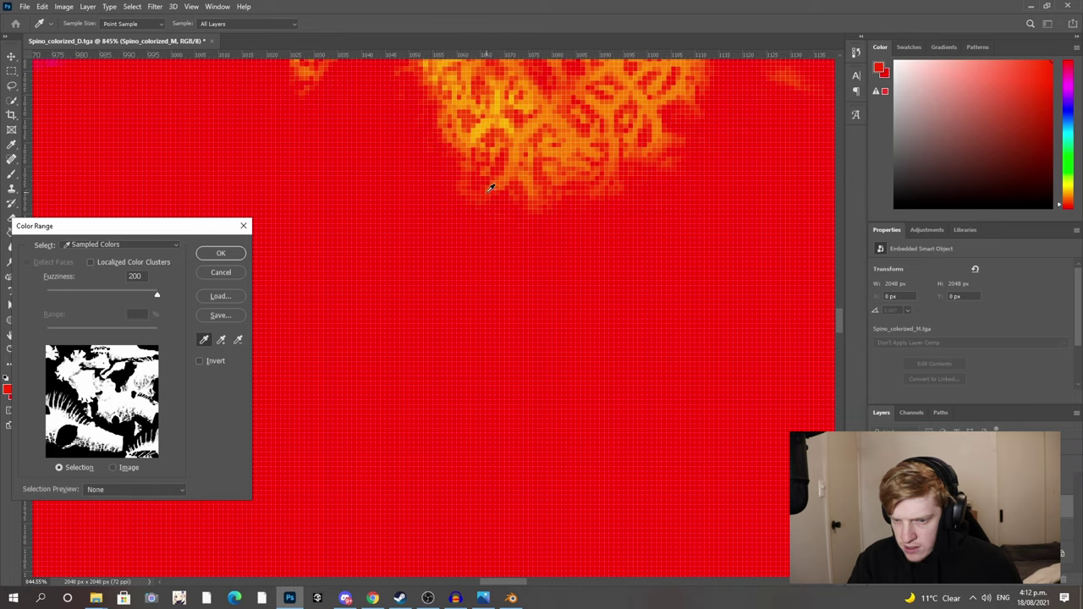
pyautogui.click(471, 149)
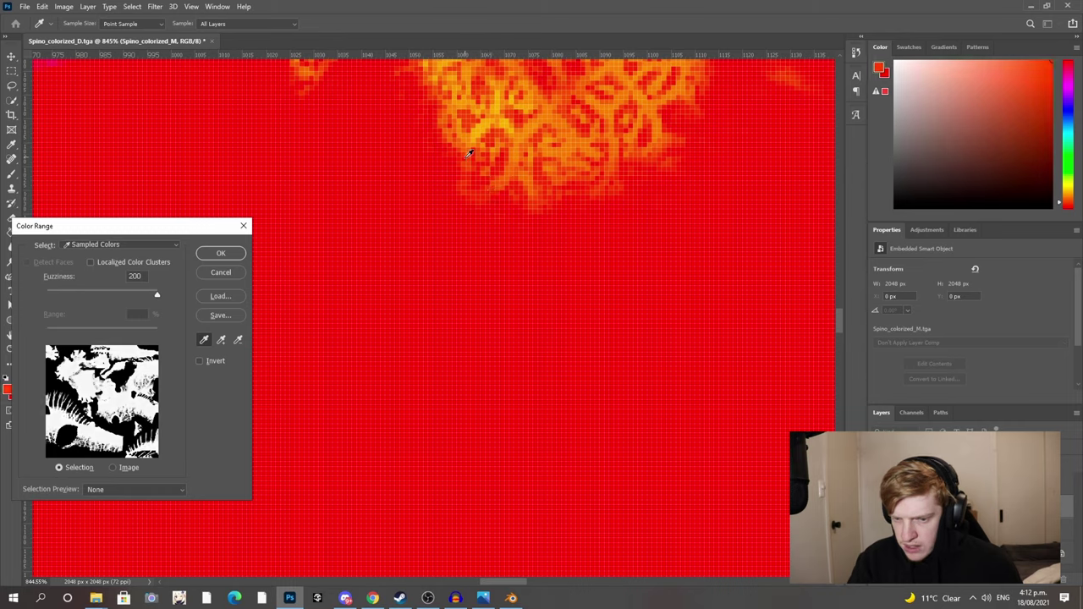
pyautogui.keyDown('alt'); pyautogui.scroll(-10, 450, 336); pyautogui.keyUp('alt')
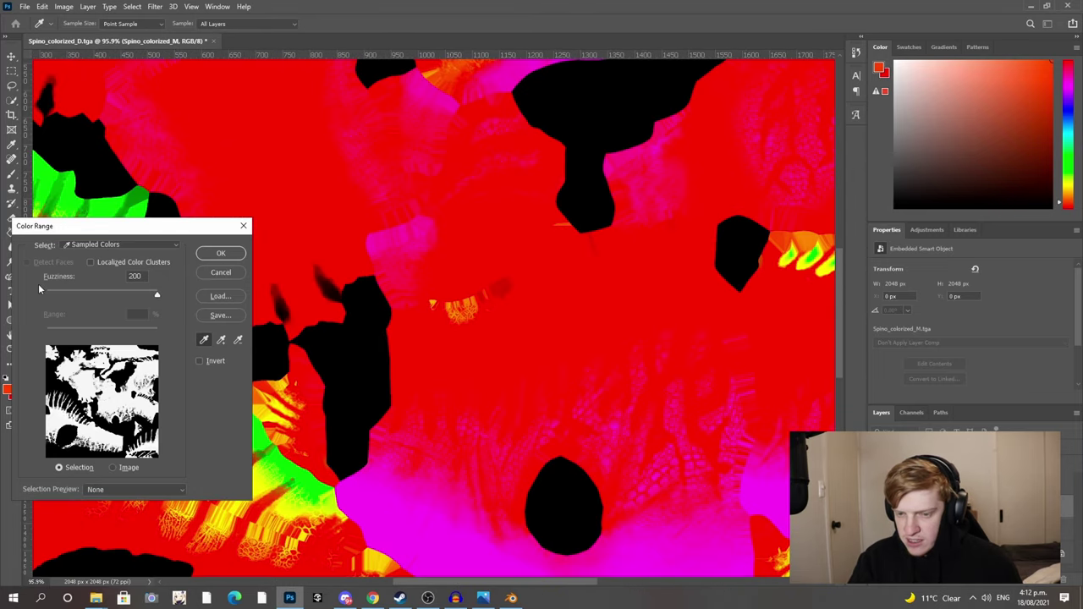
pyautogui.press('Return')
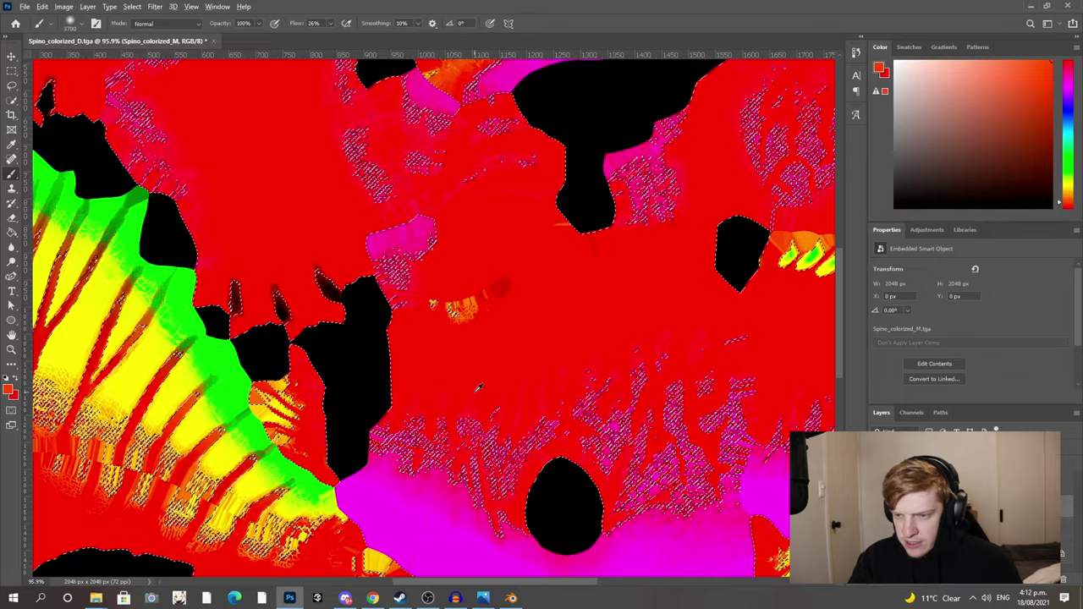
# - Examine the red selection's edges around the head and body, comparing the mask with the diffuse texture underneath
pyautogui.keyDown('alt'); pyautogui.scroll(-3, 475, 392); pyautogui.keyUp('alt')
pyautogui.keyDown('alt'); pyautogui.scroll(8, 339, 152); pyautogui.keyUp('alt')
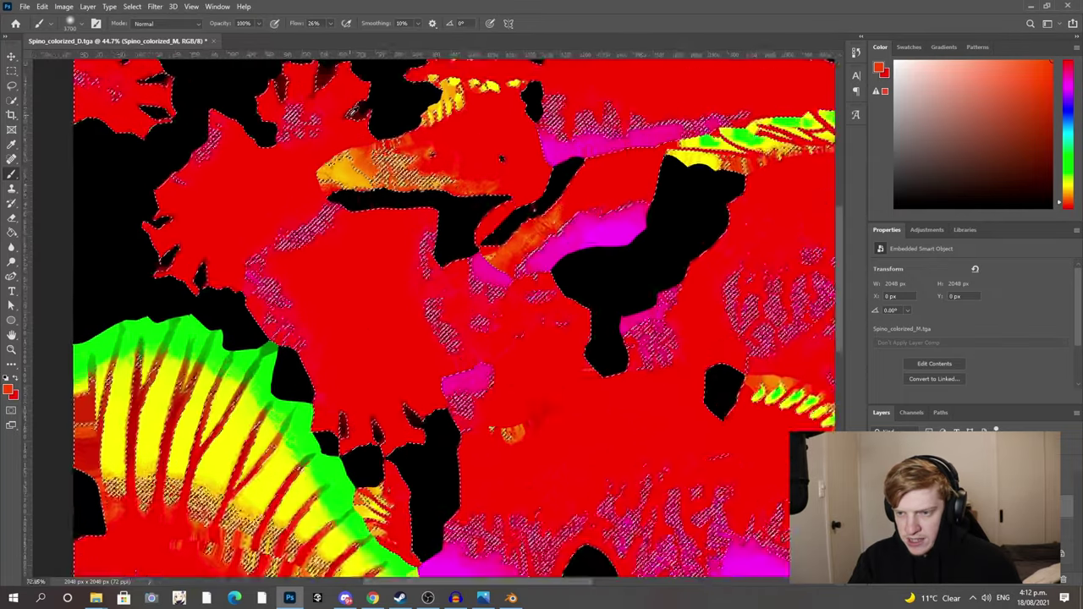
pyautogui.keyDown('alt'); pyautogui.scroll(-3, 388, 196); pyautogui.keyUp('alt')
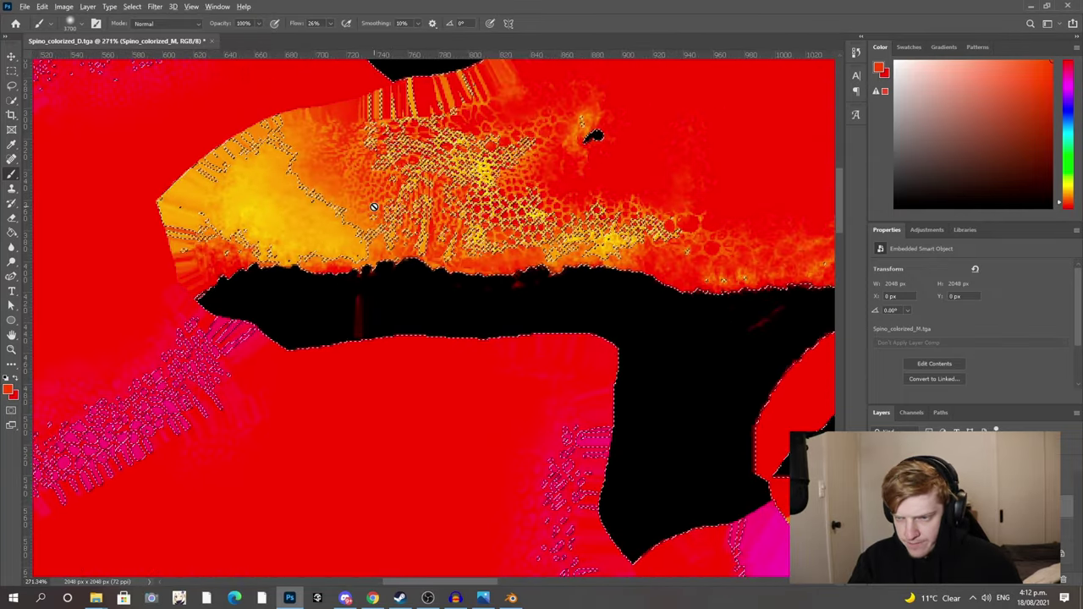
pyautogui.keyDown('alt'); pyautogui.scroll(4, 391, 198); pyautogui.keyUp('alt')
pyautogui.keyDown('alt'); pyautogui.scroll(-4, 395, 202); pyautogui.keyUp('alt')
pyautogui.keyDown('alt'); pyautogui.scroll(2, 399, 206); pyautogui.keyUp('alt')
pyautogui.keyDown('alt'); pyautogui.scroll(-4, 401, 206); pyautogui.keyUp('alt')
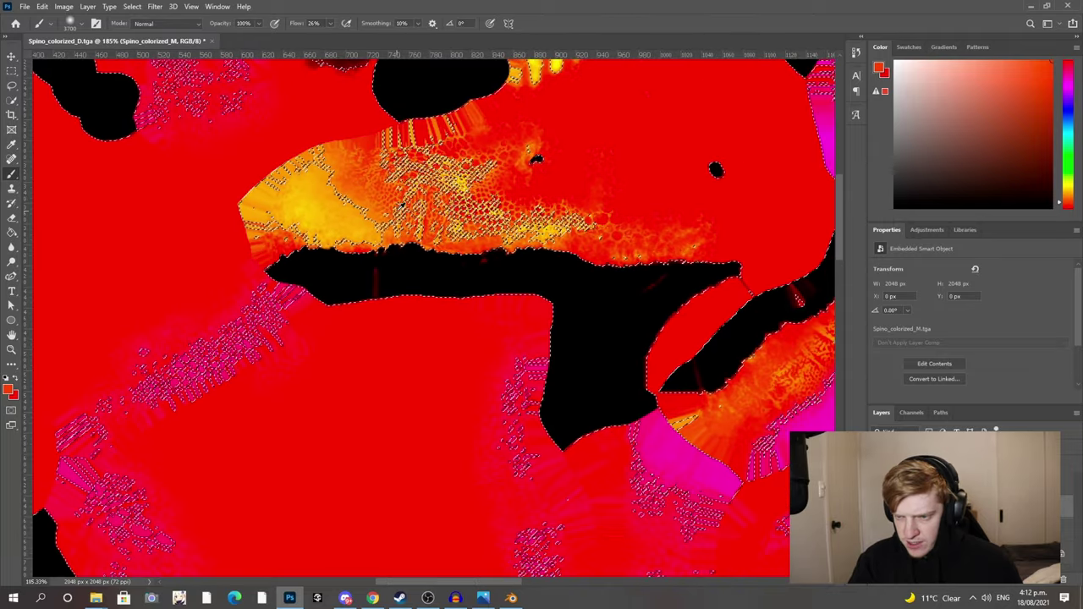
pyautogui.click(877, 506)
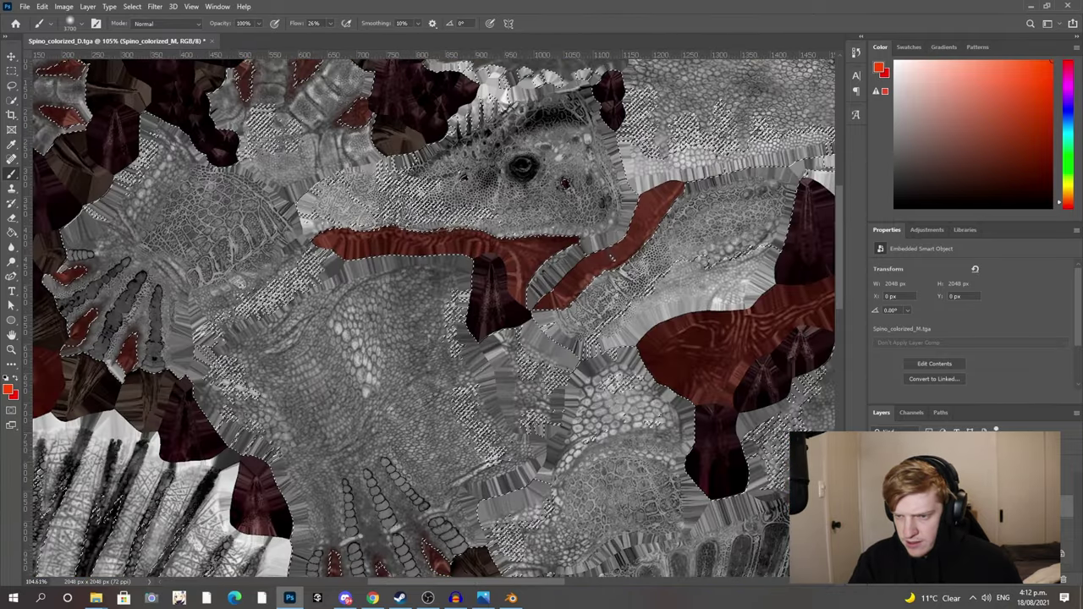
pyautogui.hotkey('ctrl', ',')
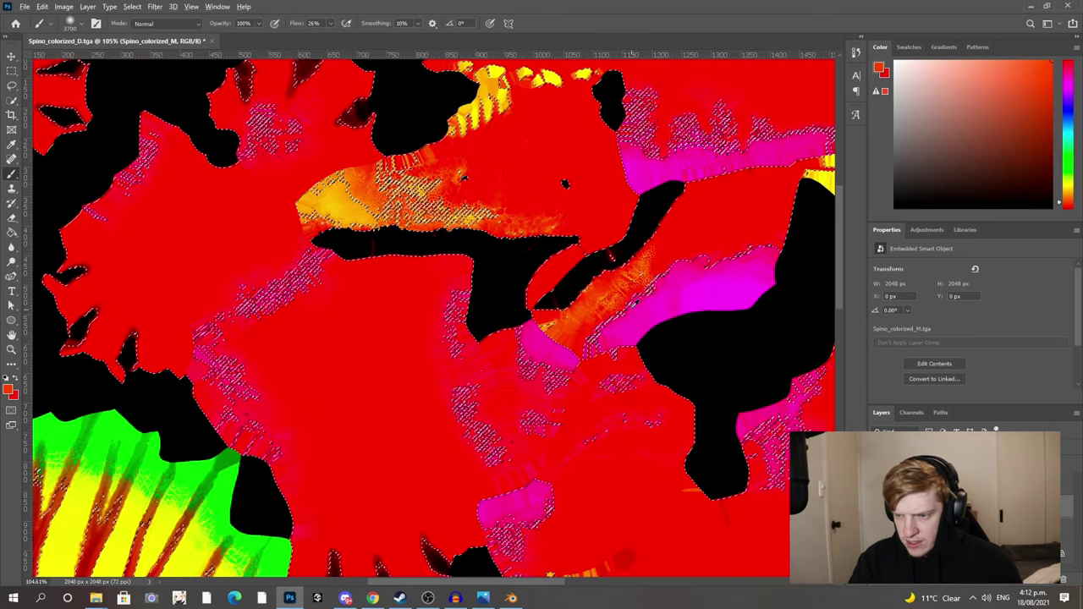
pyautogui.keyDown('alt'); pyautogui.scroll(4, 401, 199); pyautogui.keyUp('alt')
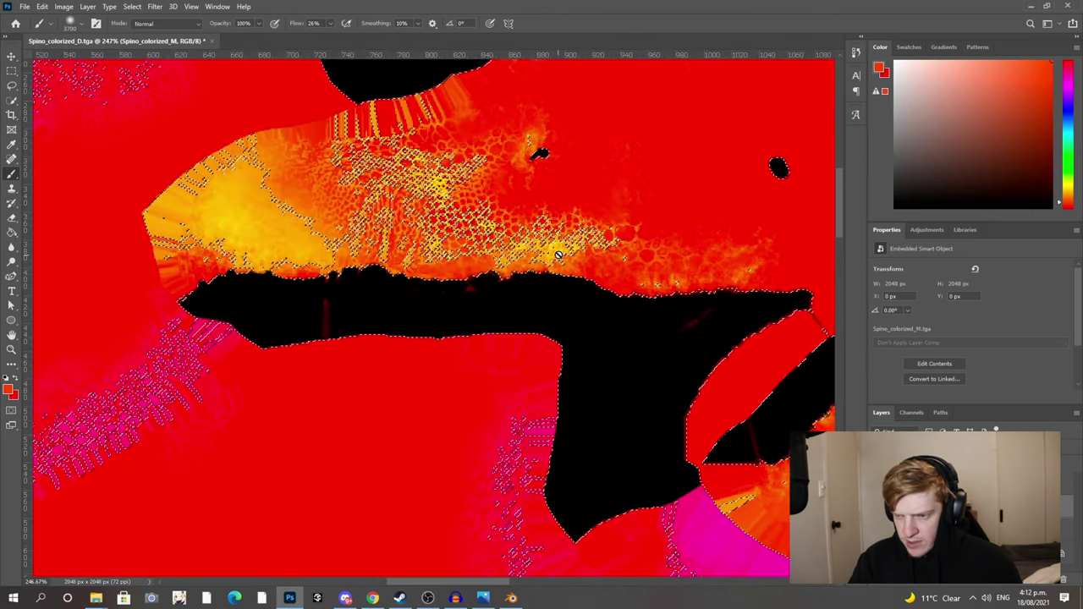
pyautogui.keyDown('alt'); pyautogui.scroll(3, 372, 203); pyautogui.keyUp('alt')
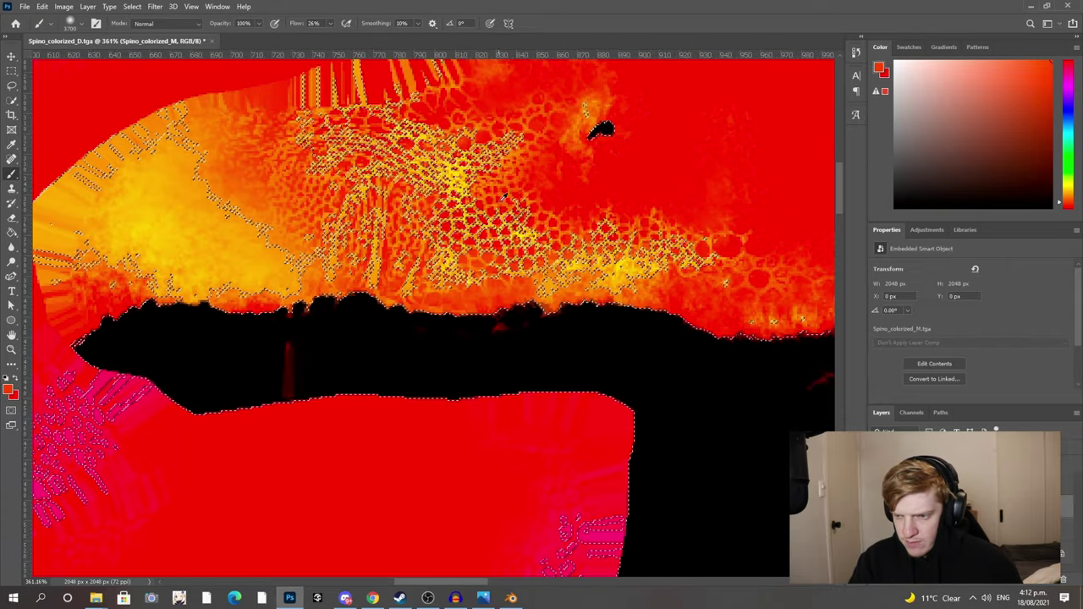
pyautogui.keyDown('alt'); pyautogui.scroll(-6, 352, 201); pyautogui.keyUp('alt')
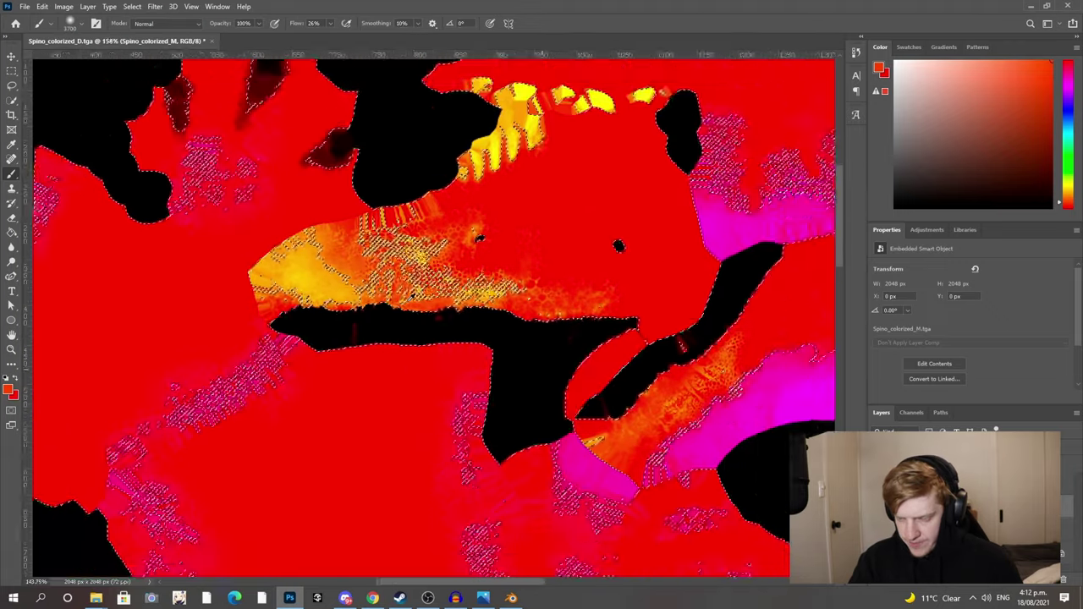
pyautogui.scroll(-2, 500, 243)
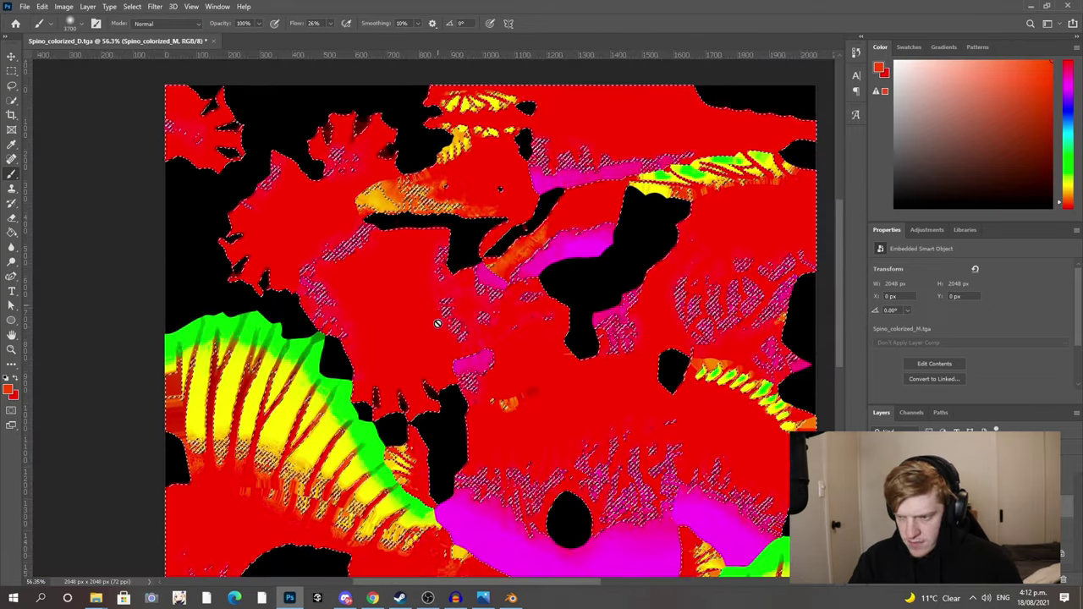
pyautogui.keyDown('alt'); pyautogui.scroll(-2, 505, 383); pyautogui.keyUp('alt')
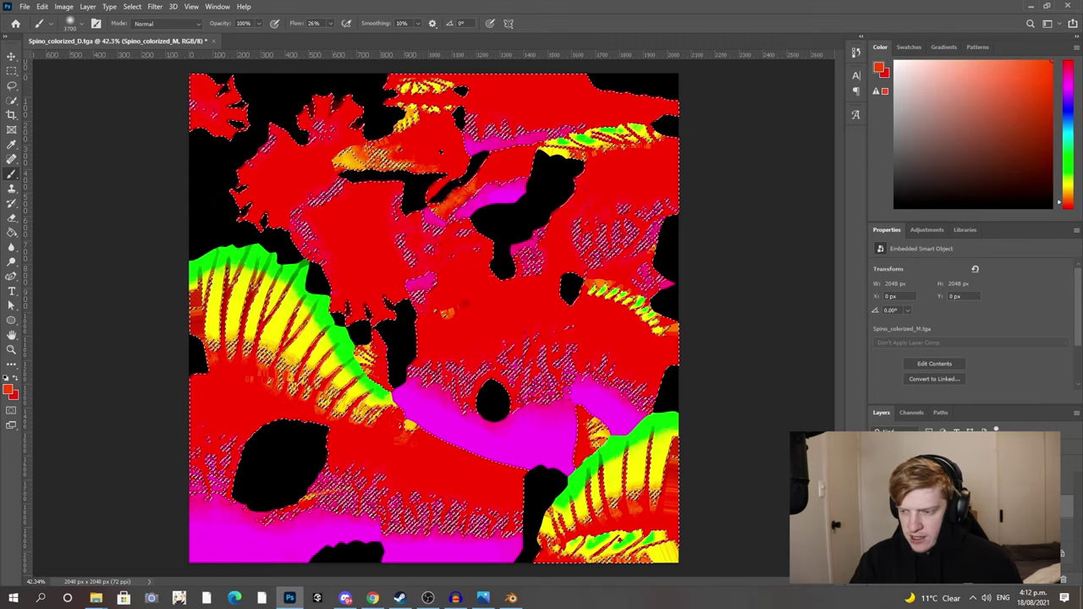
# - On the Red layer, with the mask hidden, sample Region 0's dark green swatch as foreground color and hide the Spinocolours reference
pyautogui.click(877, 506)
pyautogui.click(935, 529)
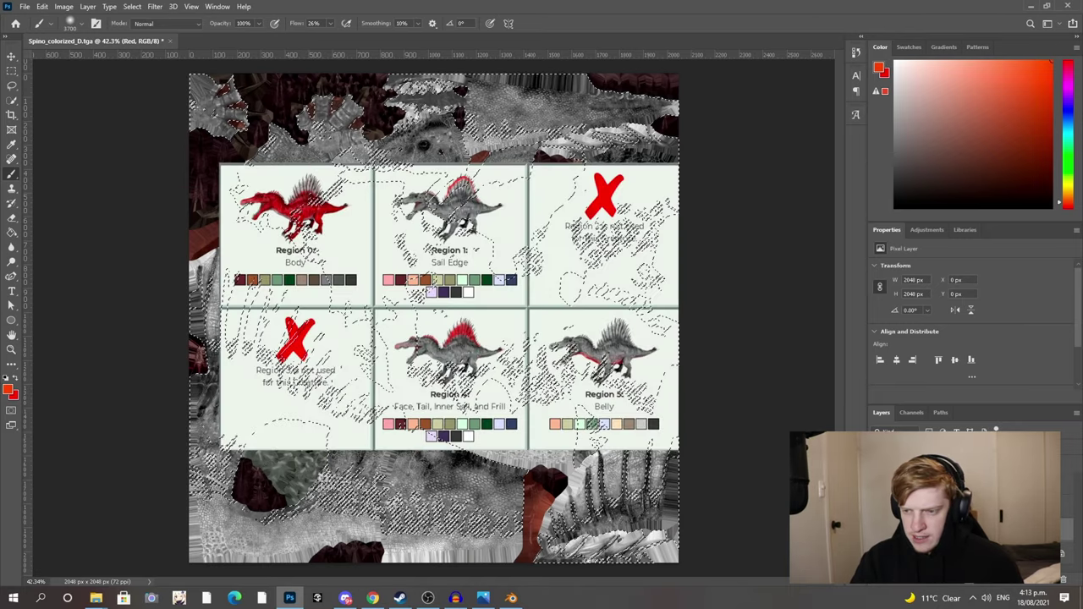
pyautogui.click(9, 390)
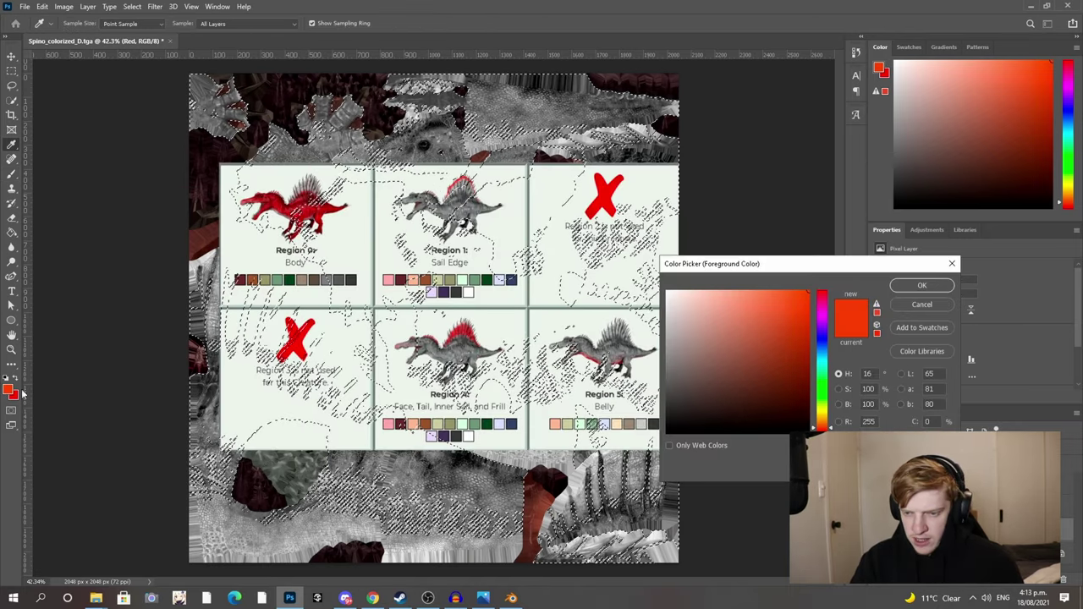
pyautogui.click(291, 280)
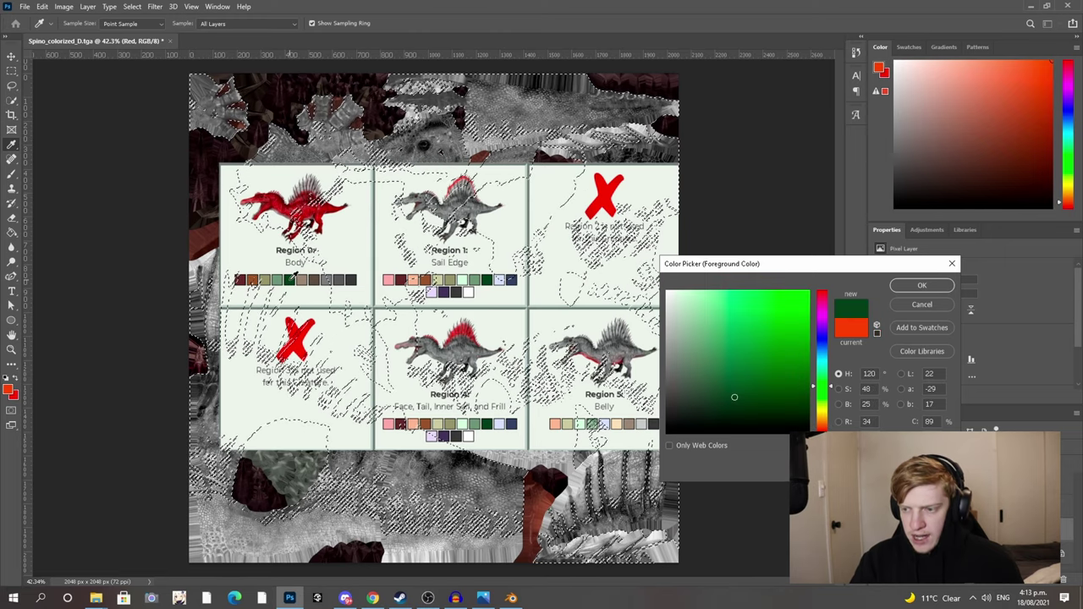
pyautogui.click(910, 286)
pyautogui.click(875, 506)
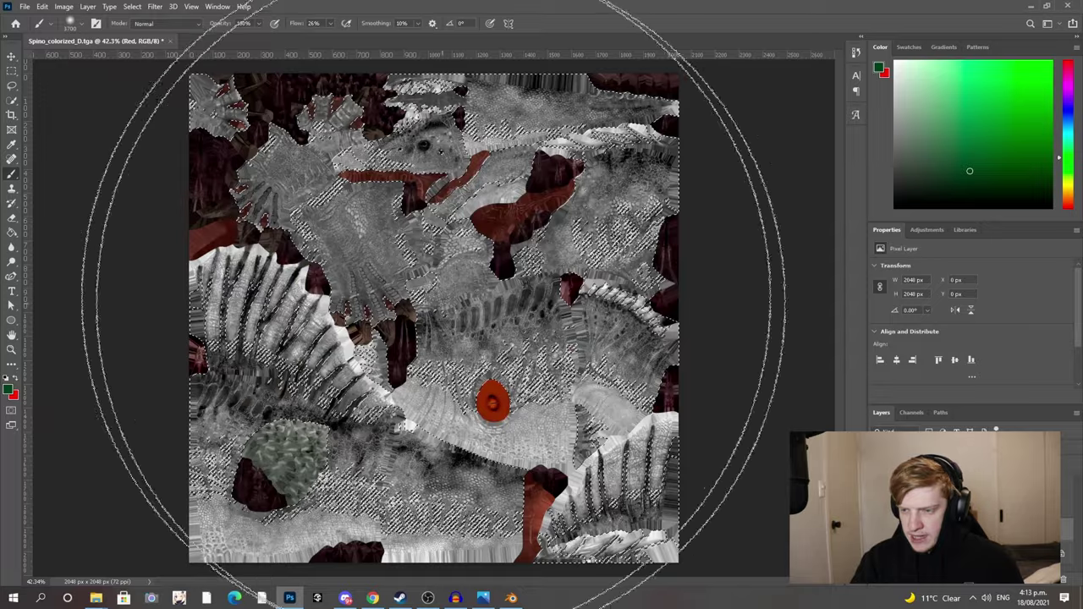
# - Paint the selected body areas dark green, change the Red layer's blend mode to reveal the texture detail, and deselect
pyautogui.moveTo(462, 190)
pyautogui.mouseDown()
pyautogui.moveTo(414, 436)
pyautogui.moveTo(697, 362)
pyautogui.moveTo(664, 480)
pyautogui.moveTo(183, 608)
pyautogui.moveTo(604, 111)
pyautogui.moveTo(187, 607)
pyautogui.moveTo(701, 176)
pyautogui.moveTo(347, 223)
pyautogui.moveTo(227, 604)
pyautogui.moveTo(356, 372)
pyautogui.moveTo(267, 188)
pyautogui.moveTo(350, 256)
pyautogui.moveTo(765, 414)
pyautogui.moveTo(628, 340)
pyautogui.mouseUp()
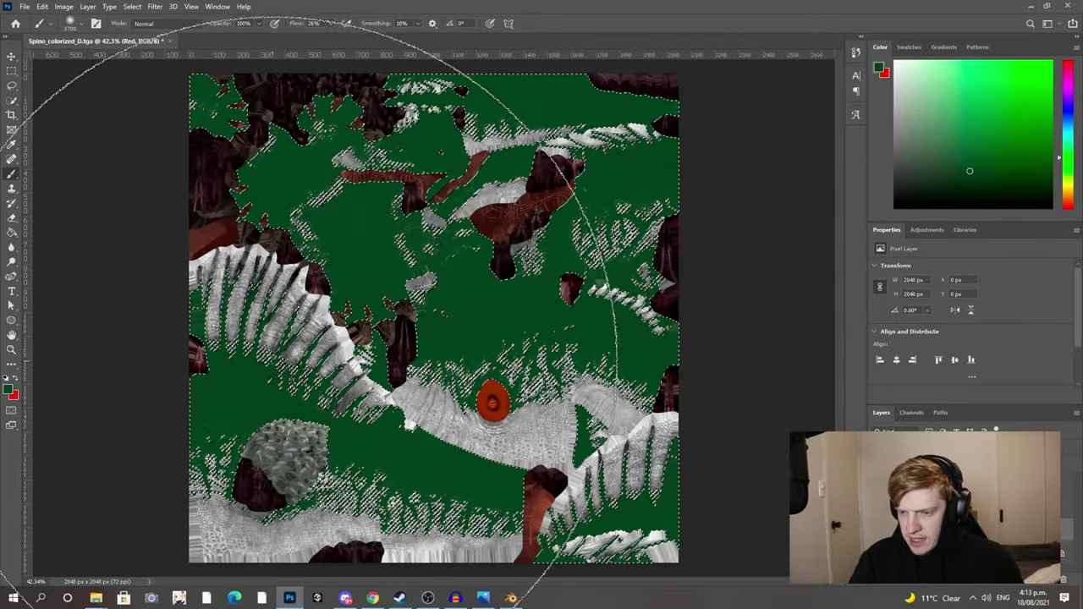
pyautogui.click(904, 443)
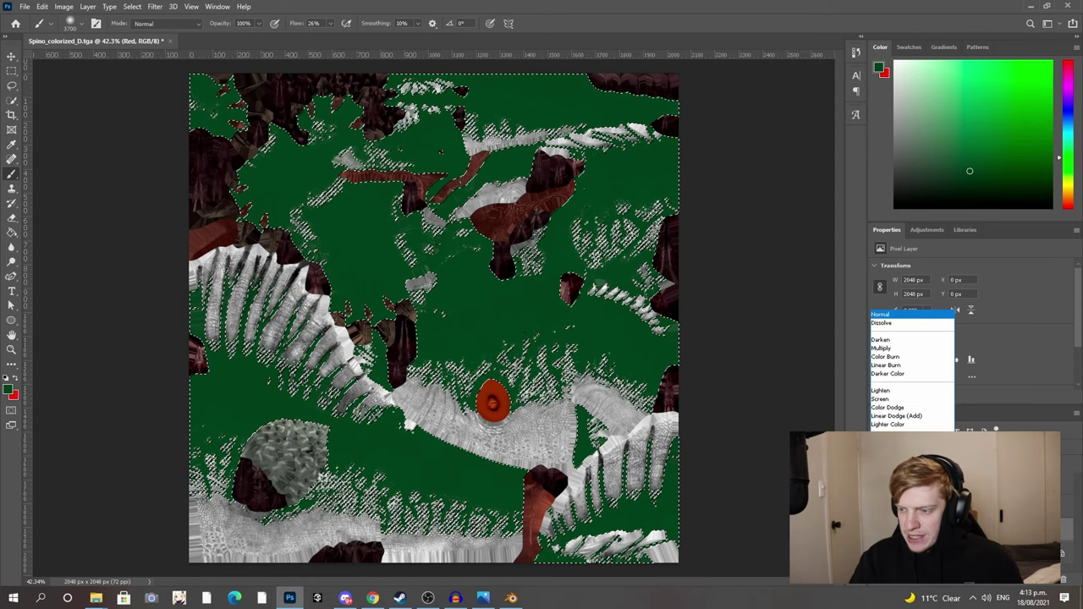
pyautogui.click(904, 441)
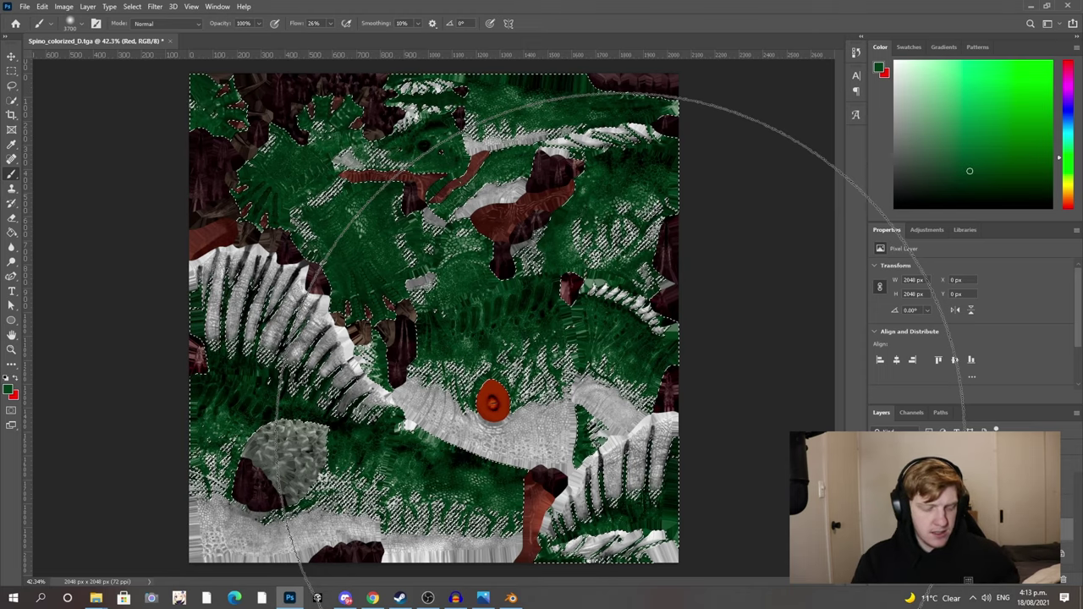
pyautogui.hotkey('ctrl', 'd')
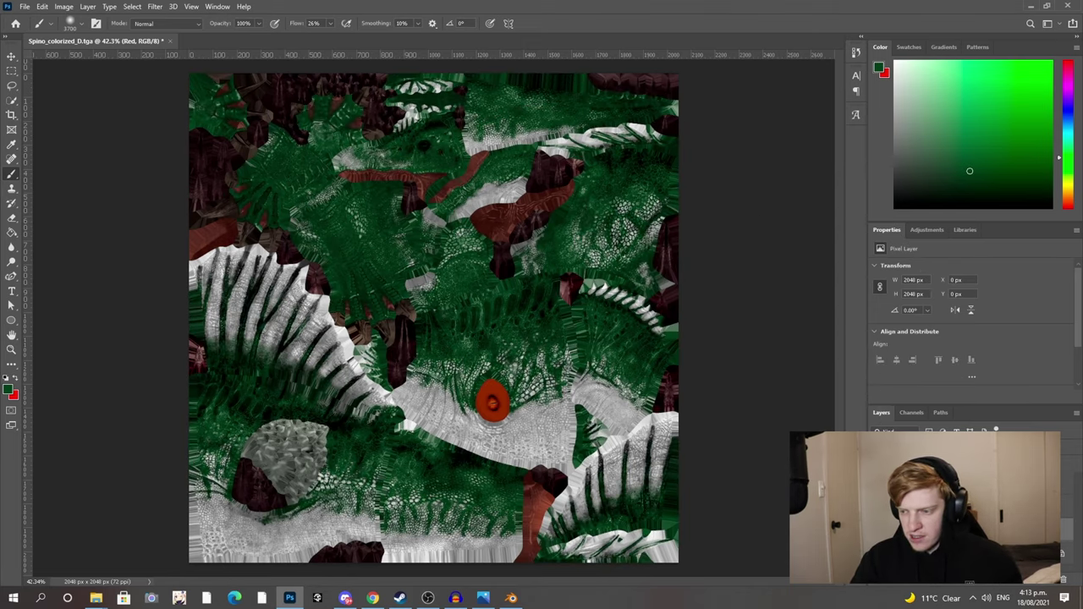
# - Show the mask, add a layer named Lime beneath it, and reselect the Spino_colorized_M layer
pyautogui.click(877, 530)
pyautogui.click(939, 507)
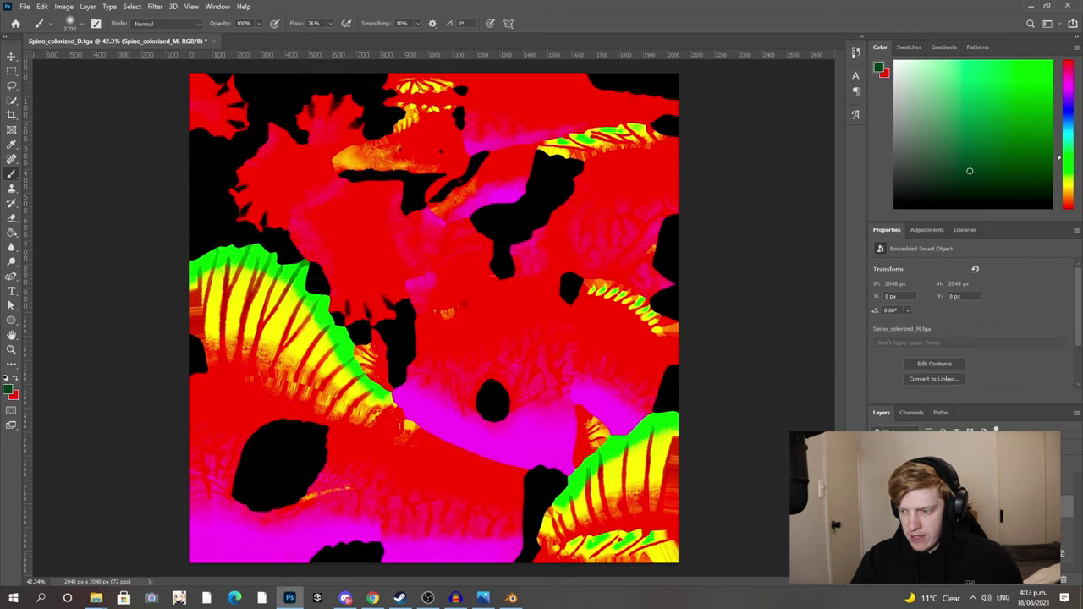
pyautogui.click(1052, 581)
pyautogui.moveTo(948, 507); pyautogui.dragTo(948, 540)
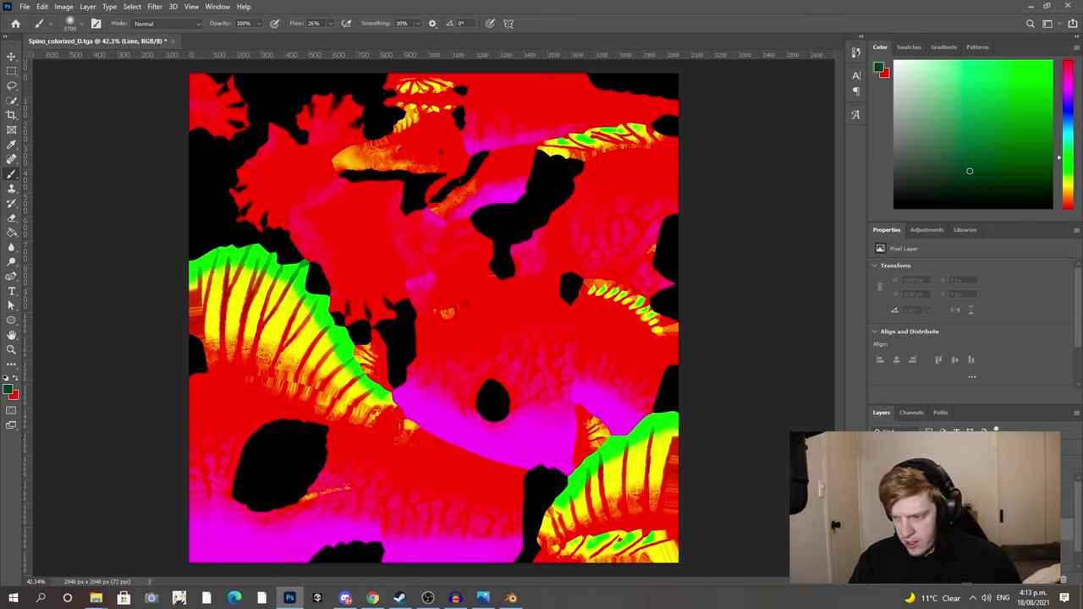
pyautogui.hotkey('alt', ']')
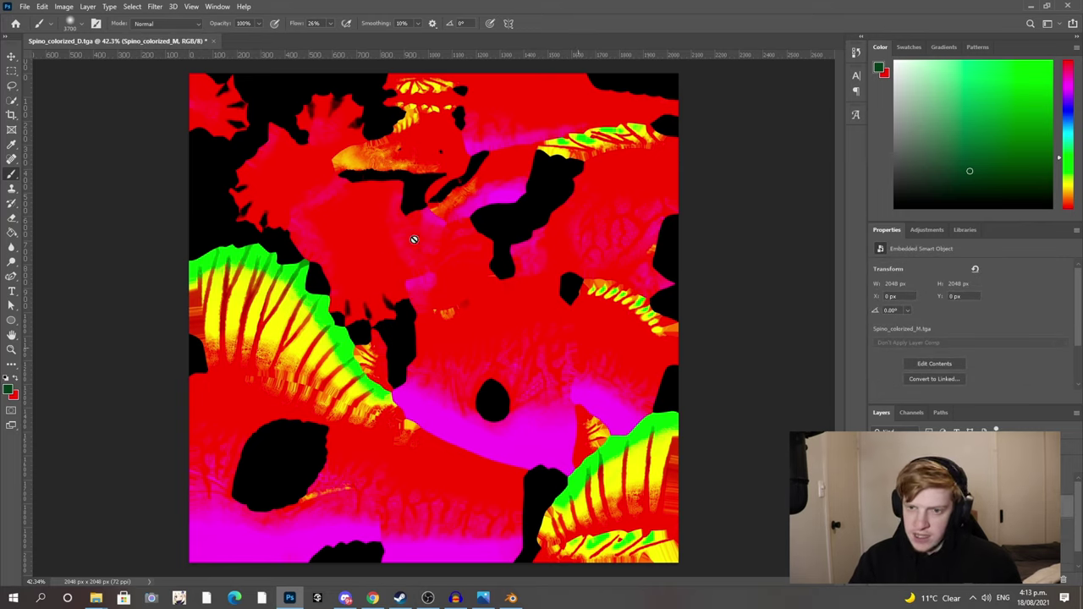
# - Select the bright green sail-edge areas of the mask with Color Range at a fuzziness of 200
pyautogui.click(134, 7)
pyautogui.click(147, 117)
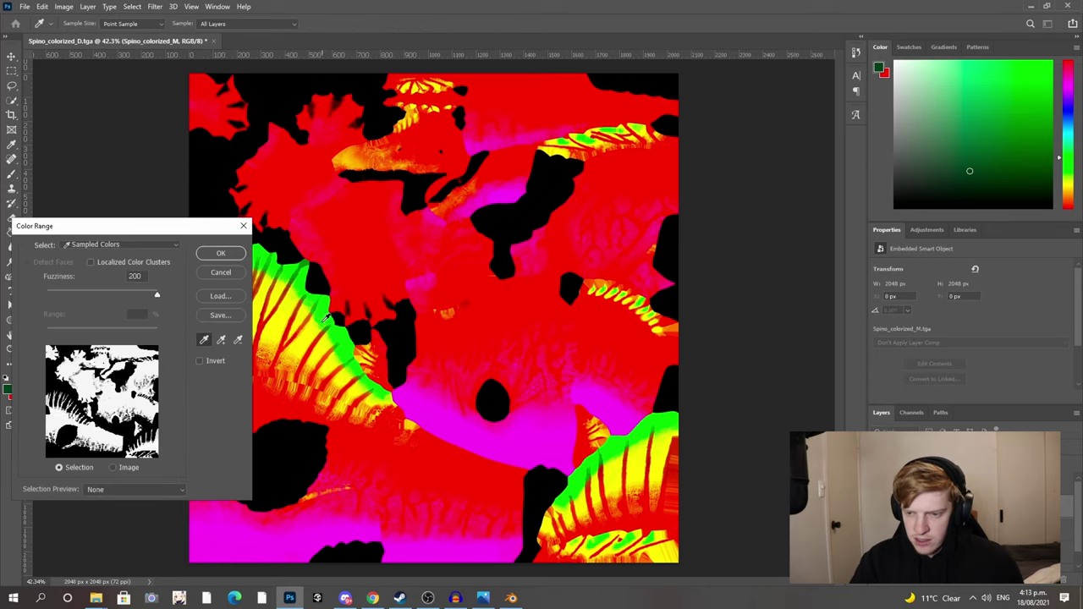
pyautogui.click(322, 321)
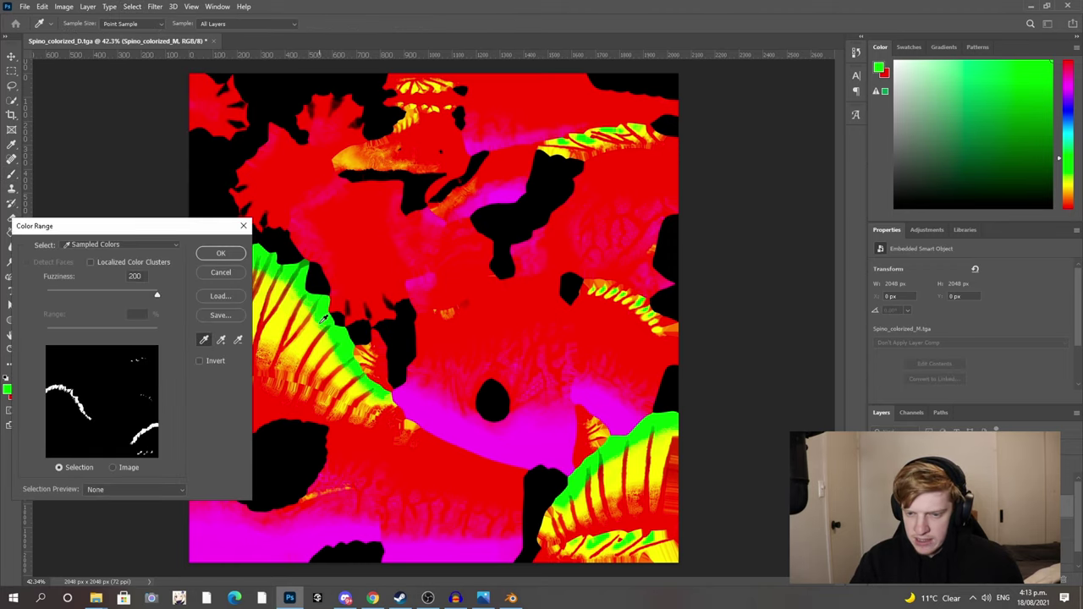
pyautogui.click(220, 253)
pyautogui.keyDown('alt'); pyautogui.scroll(3, 271, 321); pyautogui.keyUp('alt')
pyautogui.keyDown('alt'); pyautogui.scroll(5, 362, 323); pyautogui.keyUp('alt')
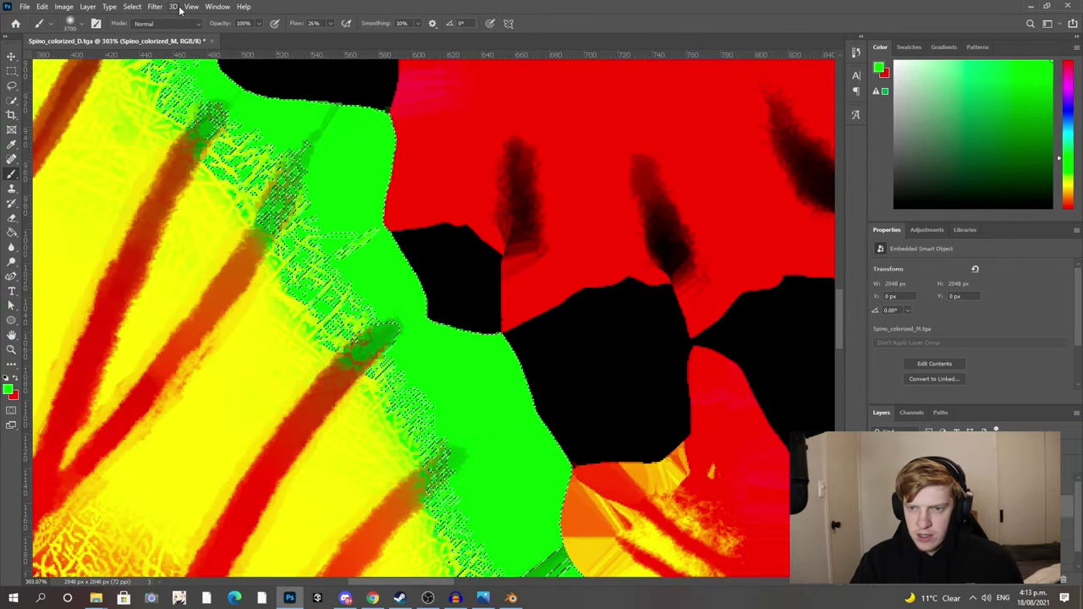
# - Reselect the mask's green sail-edge areas with Color Range, sampling the darker green at a stripe tip with fuzziness 200
pyautogui.click(132, 6)
pyautogui.click(140, 138)
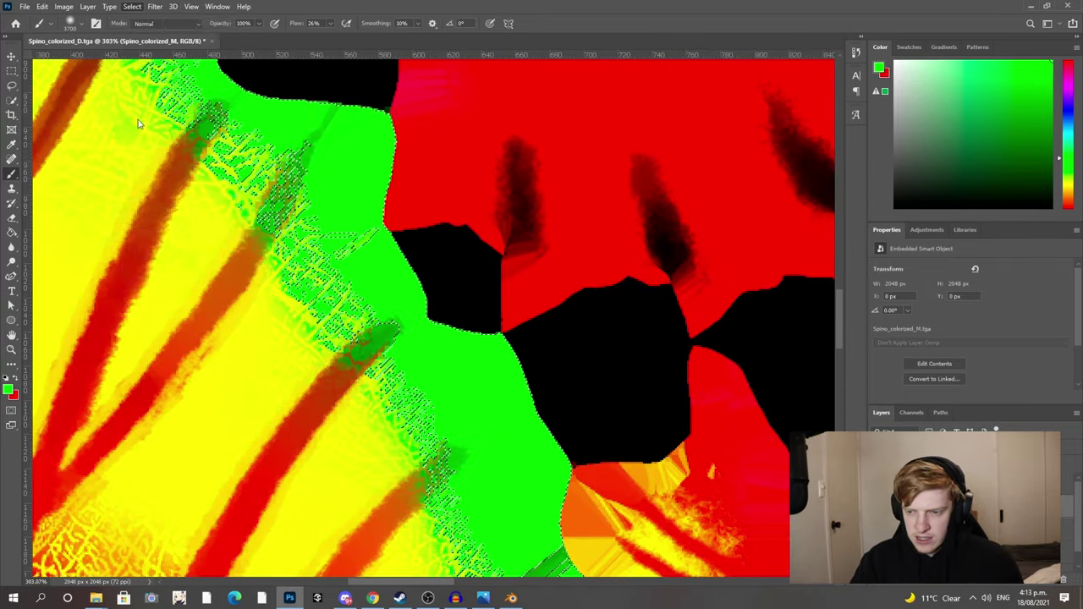
pyautogui.click(379, 342)
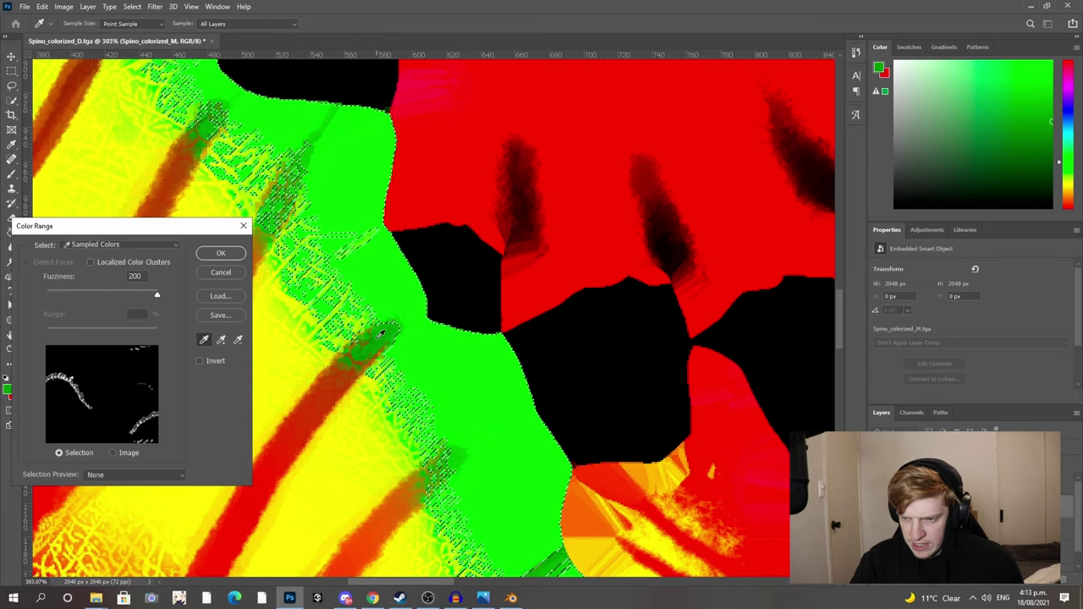
pyautogui.click(378, 295)
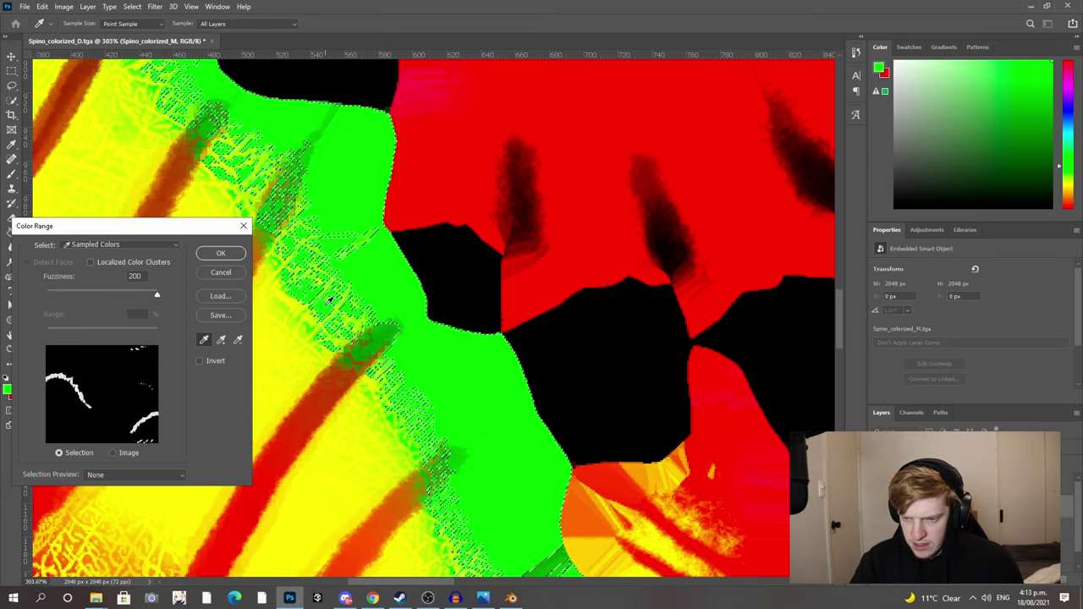
pyautogui.click(382, 335)
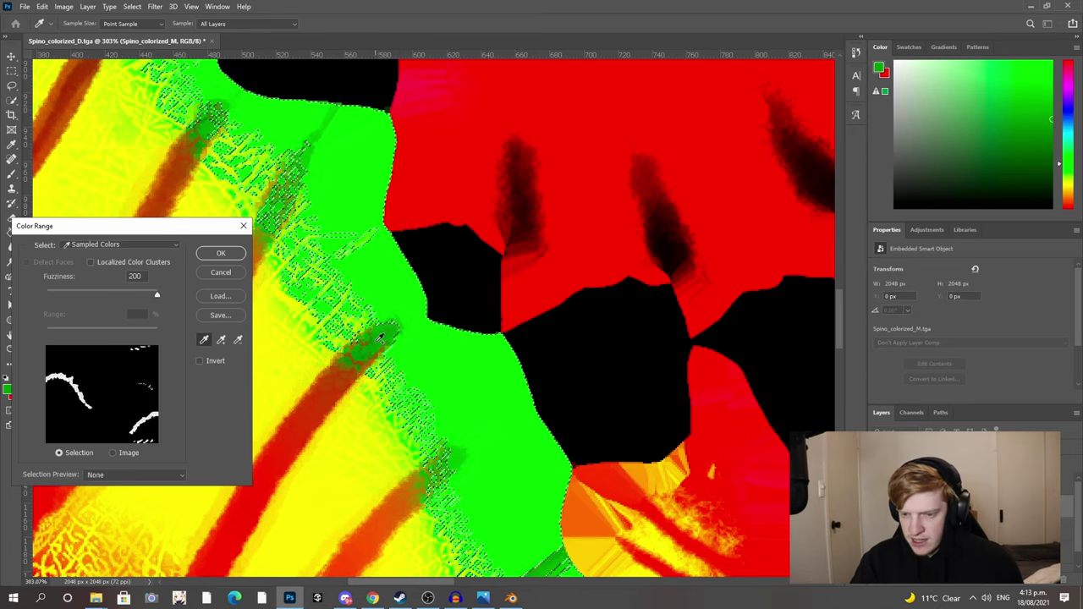
pyautogui.click(225, 257)
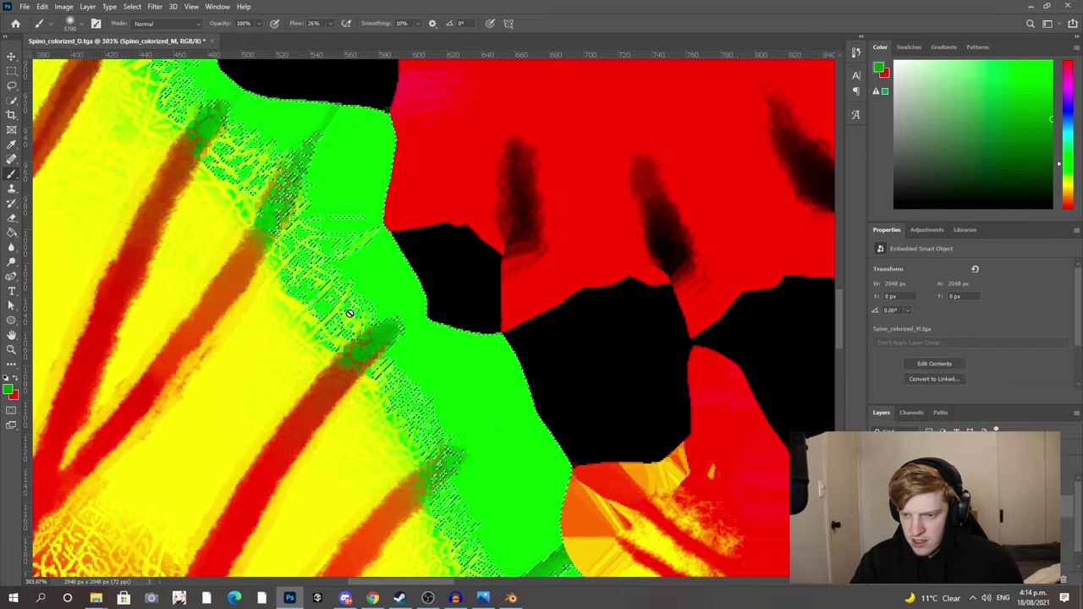
pyautogui.keyDown('alt'); pyautogui.scroll(-3, 408, 346); pyautogui.keyUp('alt')
pyautogui.keyDown('alt'); pyautogui.scroll(5, 394, 288); pyautogui.keyUp('alt')
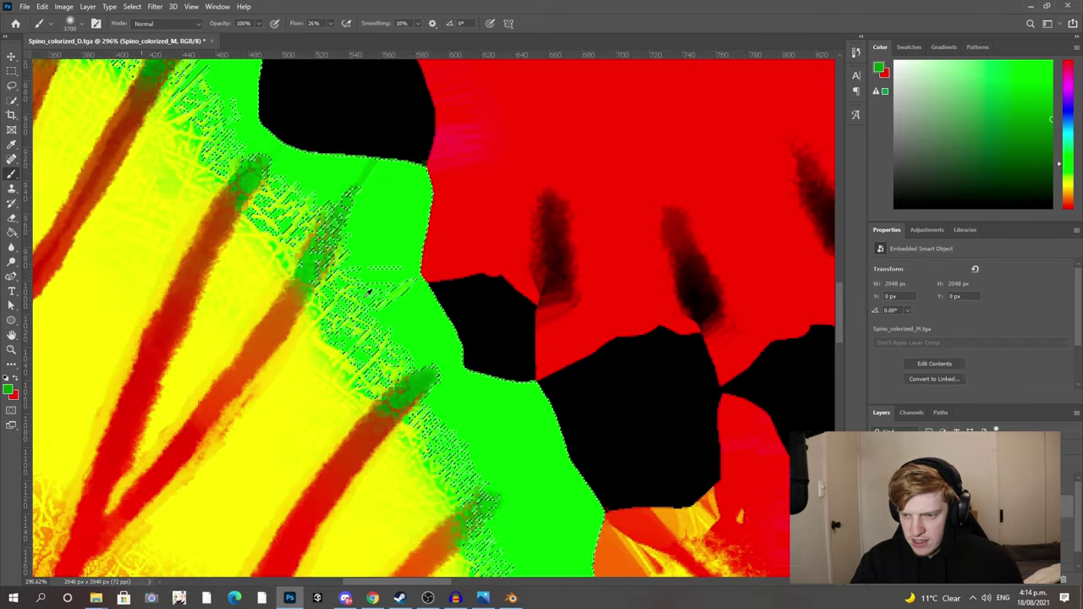
pyautogui.keyDown('alt'); pyautogui.scroll(-20, 407, 297); pyautogui.keyUp('alt')
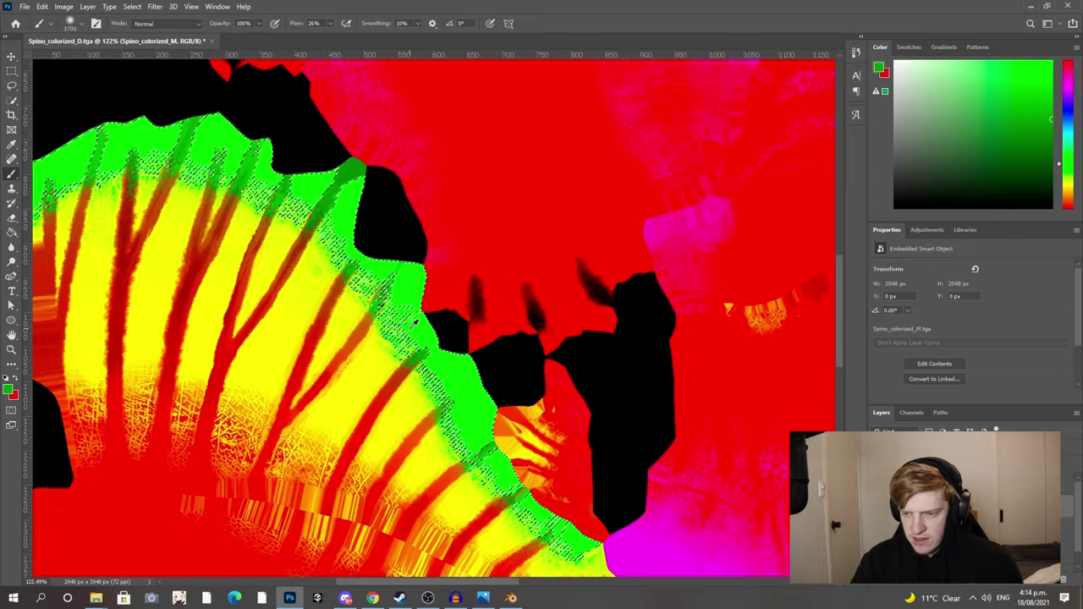
pyautogui.keyDown('alt'); pyautogui.scroll(-1, 423, 323); pyautogui.keyUp('alt')
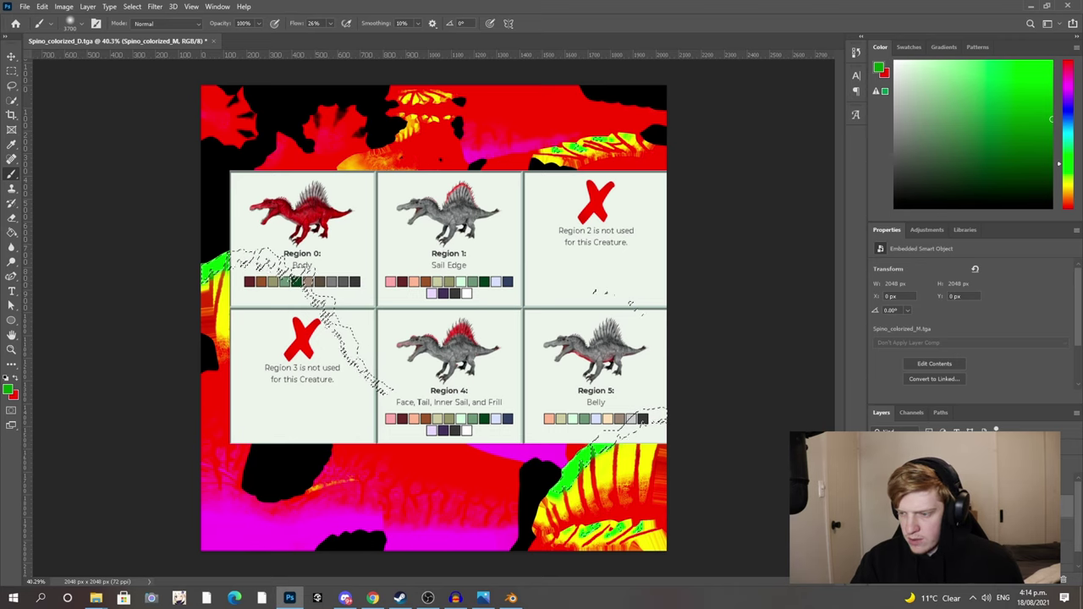
# - On the Lime layer, sample Region 1's pale yellow-green swatch as foreground color and hide the color reference and the mask
pyautogui.click(957, 529)
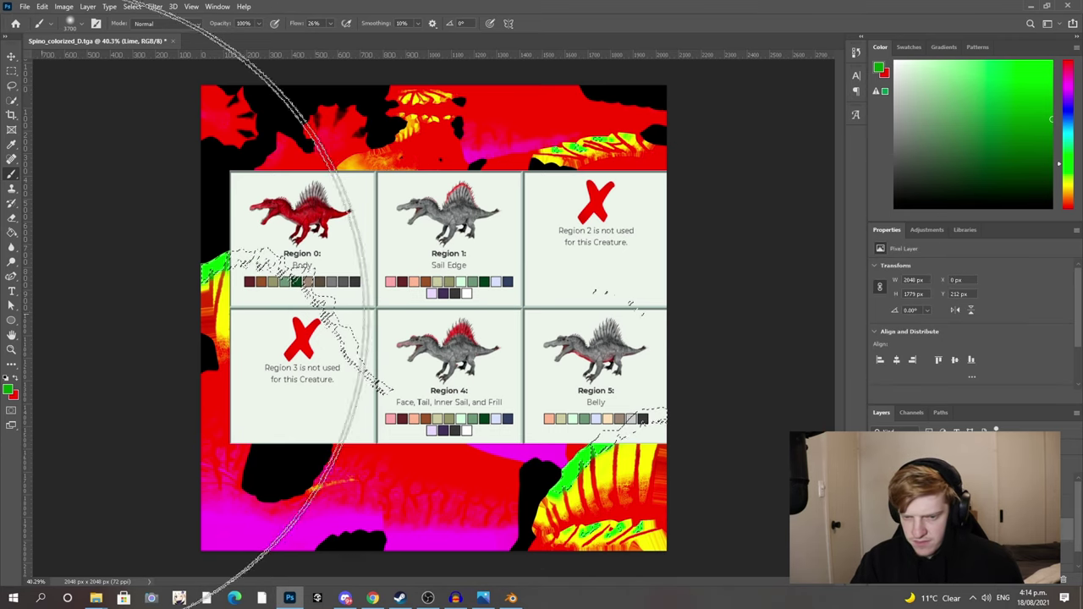
pyautogui.click(9, 391)
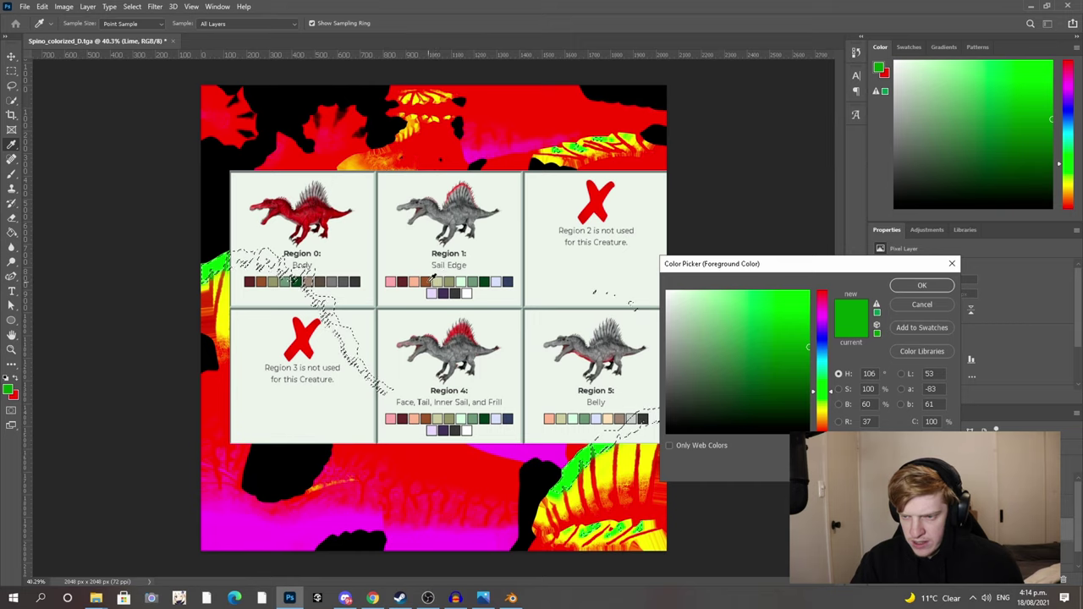
pyautogui.click(439, 280)
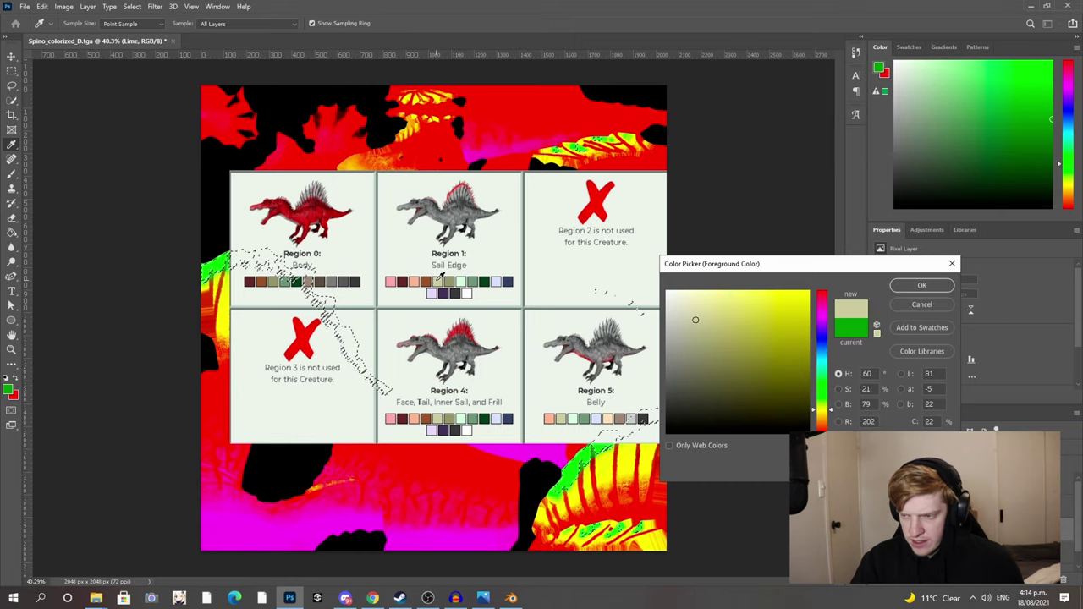
pyautogui.click(908, 285)
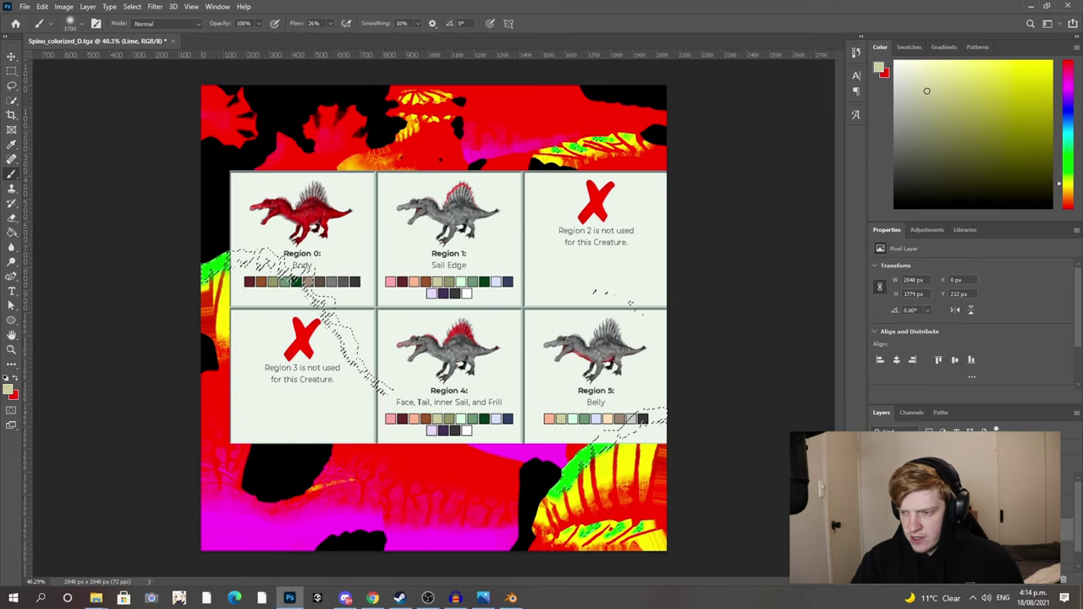
pyautogui.click(879, 507)
pyautogui.click(879, 520)
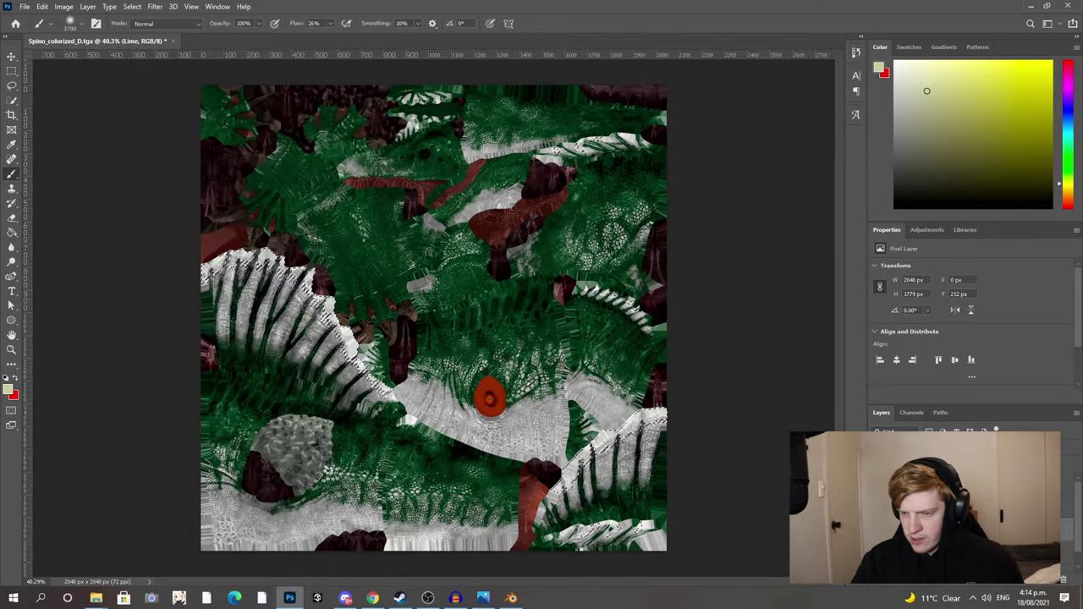
# - Paint the selected sail-edge areas pale yellow-green on the Lime layer and compare the coverage against the mask
pyautogui.moveTo(276, 219)
pyautogui.mouseDown()
pyautogui.moveTo(599, 521)
pyautogui.moveTo(169, 385)
pyautogui.moveTo(748, 283)
pyautogui.moveTo(263, 416)
pyautogui.mouseUp()
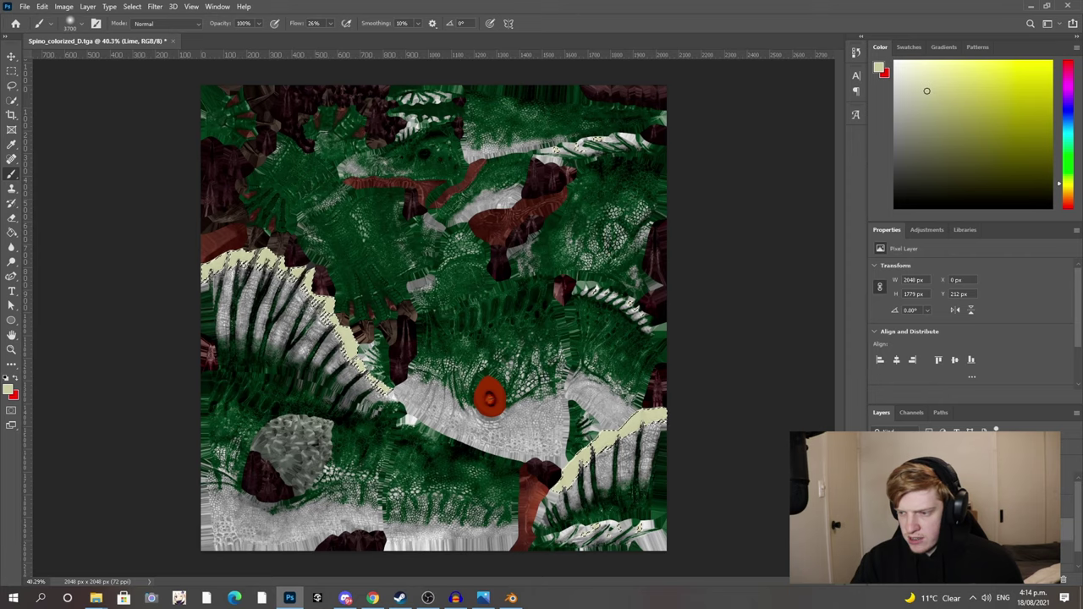
pyautogui.click(879, 520)
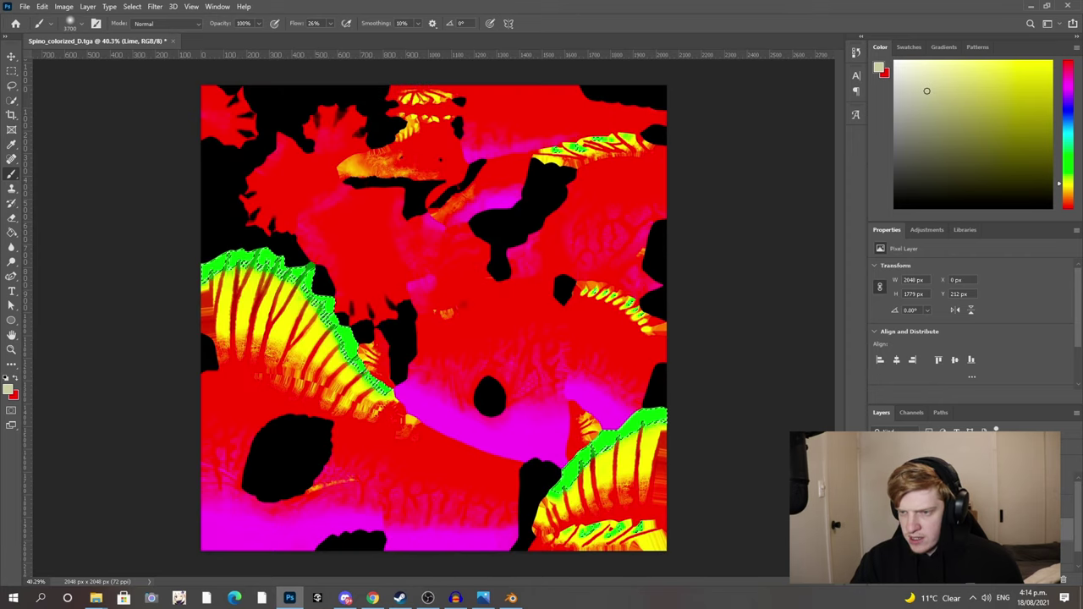
pyautogui.keyDown('alt'); pyautogui.scroll(5, 546, 149); pyautogui.keyUp('alt')
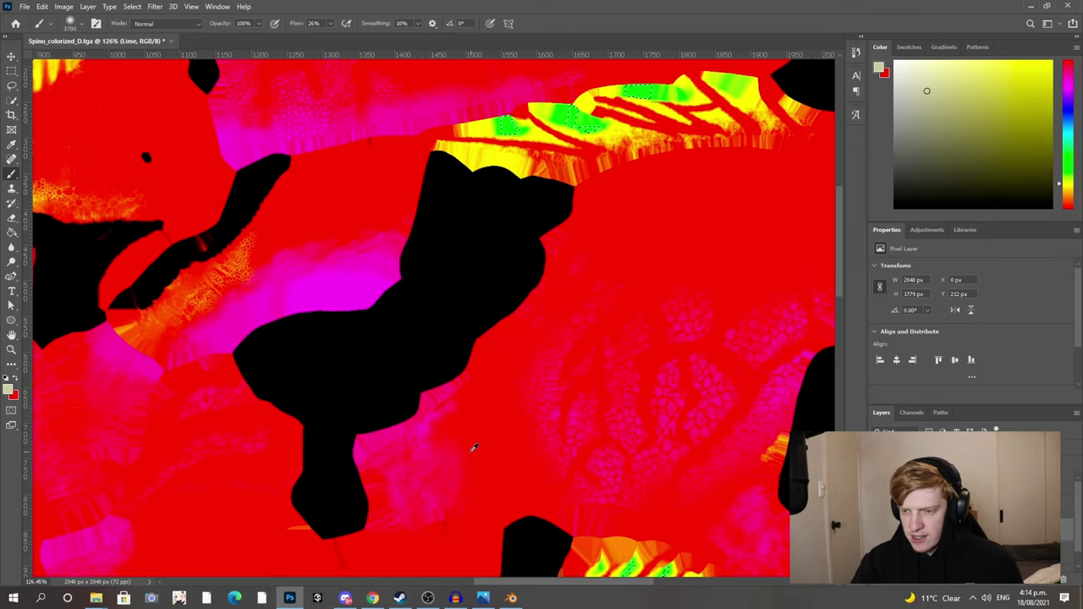
pyautogui.keyDown('alt'); pyautogui.scroll(-7, 474, 448); pyautogui.keyUp('alt')
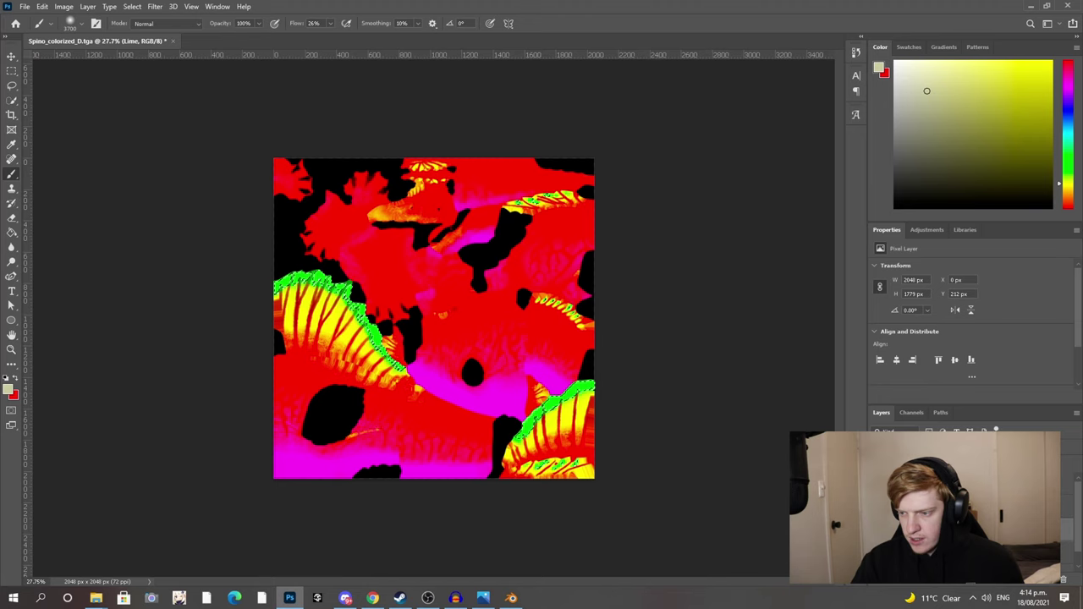
# - Hide the mask, change the Lime layer's blend mode so the sail texture shows through, and deselect
pyautogui.click(877, 498)
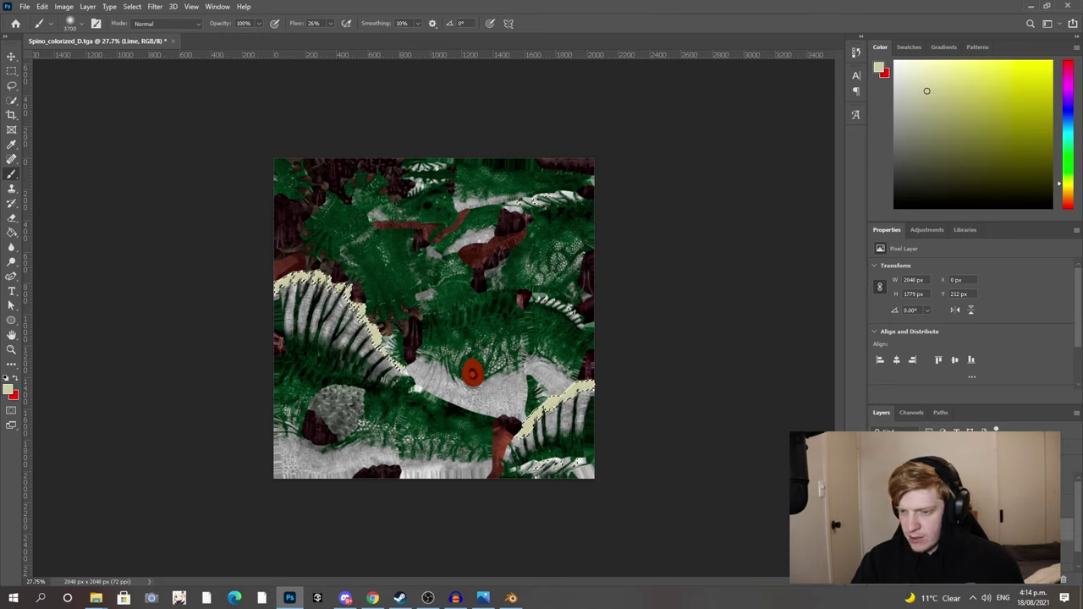
pyautogui.click(902, 444)
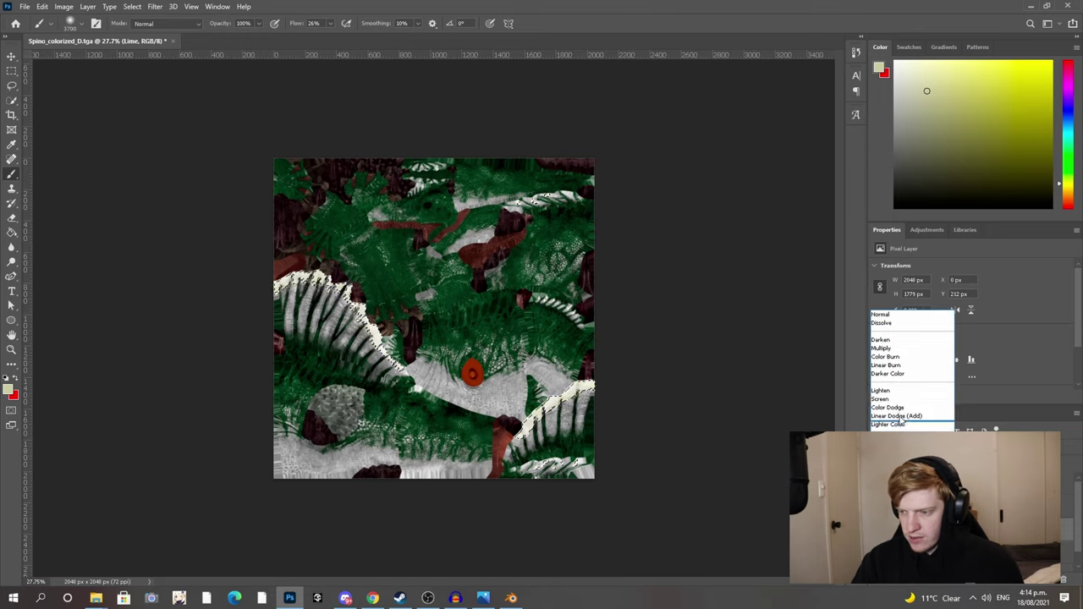
pyautogui.click(901, 443)
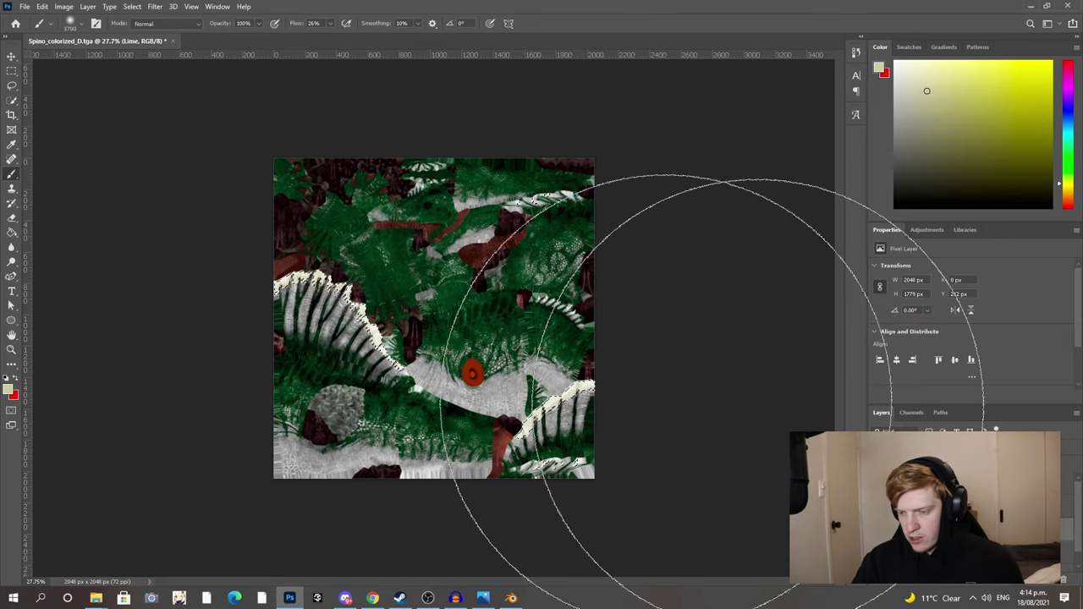
pyautogui.hotkey('ctrl', 'd')
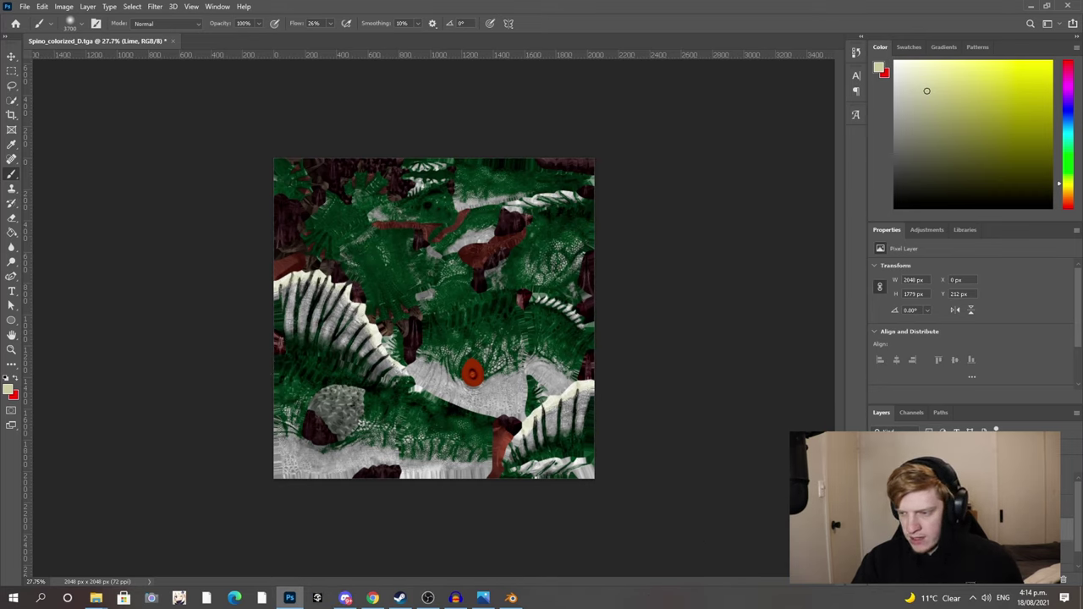
# - Add a new layer above the Lime layer, then show and select the Spino_colorized_M mask layer
pyautogui.click(1049, 583)
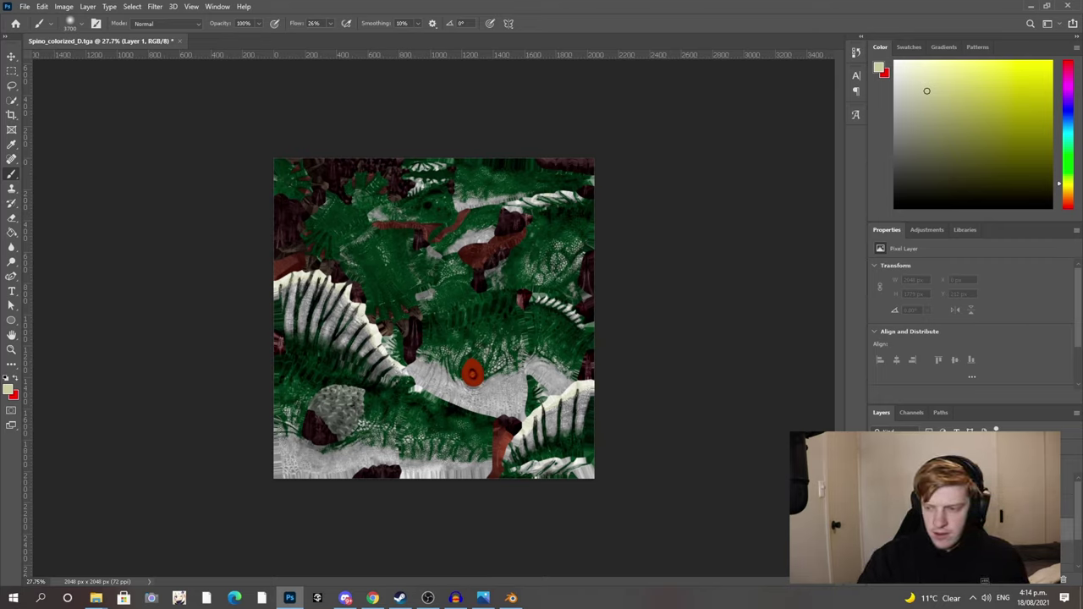
pyautogui.click(939, 507)
pyautogui.click(877, 507)
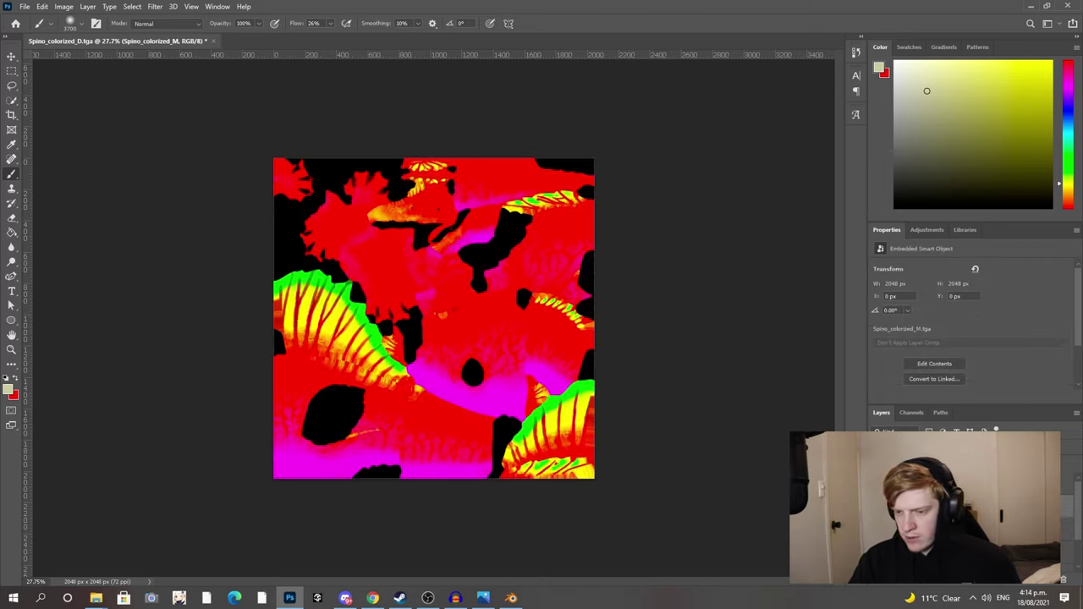
# - Sample the yellow inner-sail areas of the mask with Color Range at fuzziness 200, using an orange-yellow tone from the cracked texture
pyautogui.keyDown('alt'); pyautogui.scroll(6, 296, 366); pyautogui.keyUp('alt')
pyautogui.keyDown('alt'); pyautogui.scroll(4, 296, 365); pyautogui.keyUp('alt')
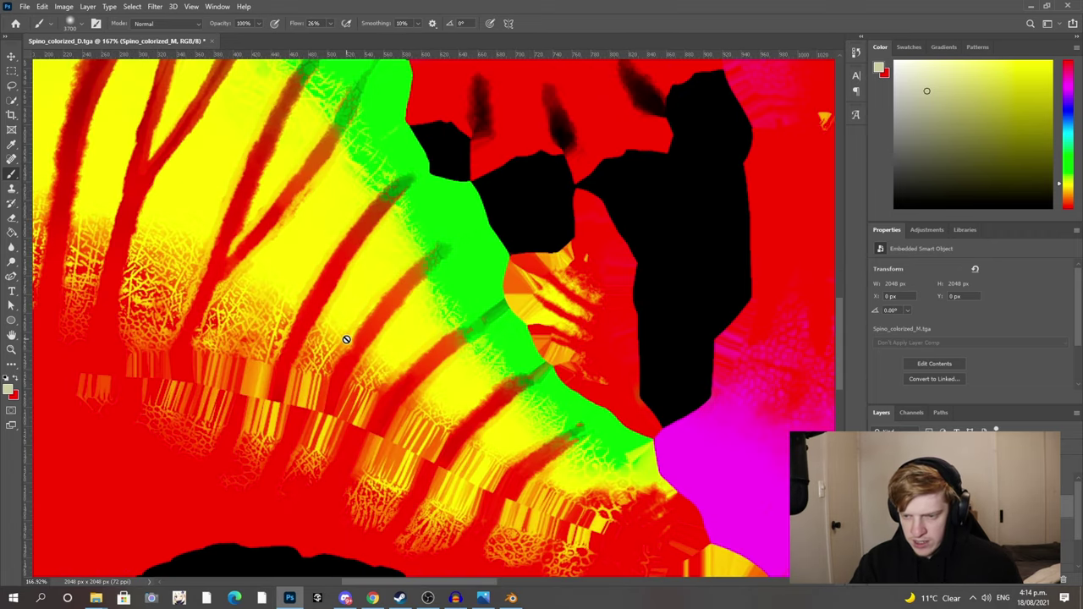
pyautogui.click(132, 7)
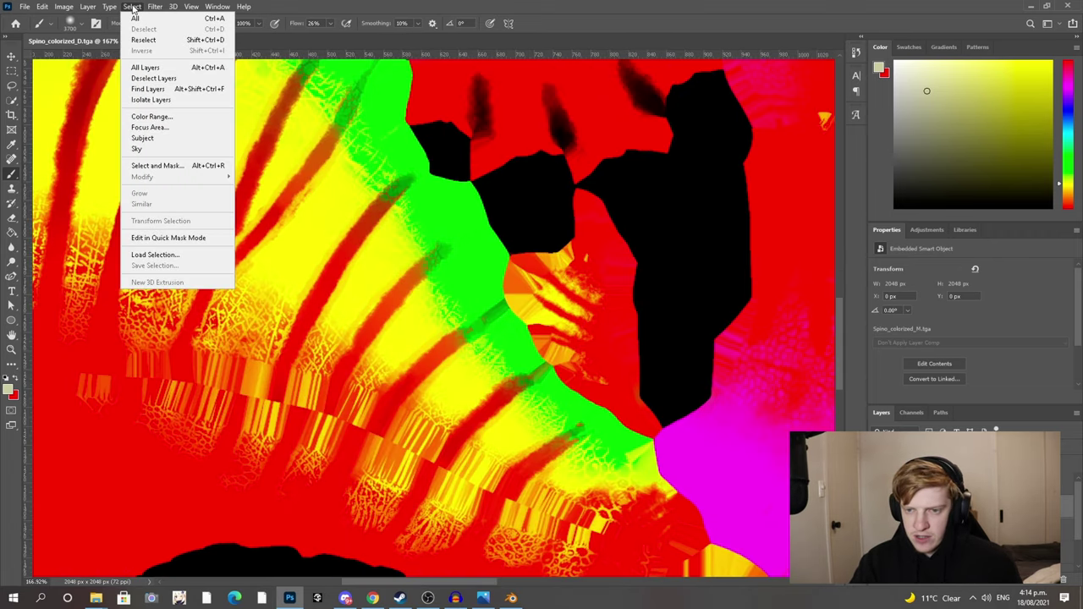
pyautogui.click(151, 116)
pyautogui.click(315, 237)
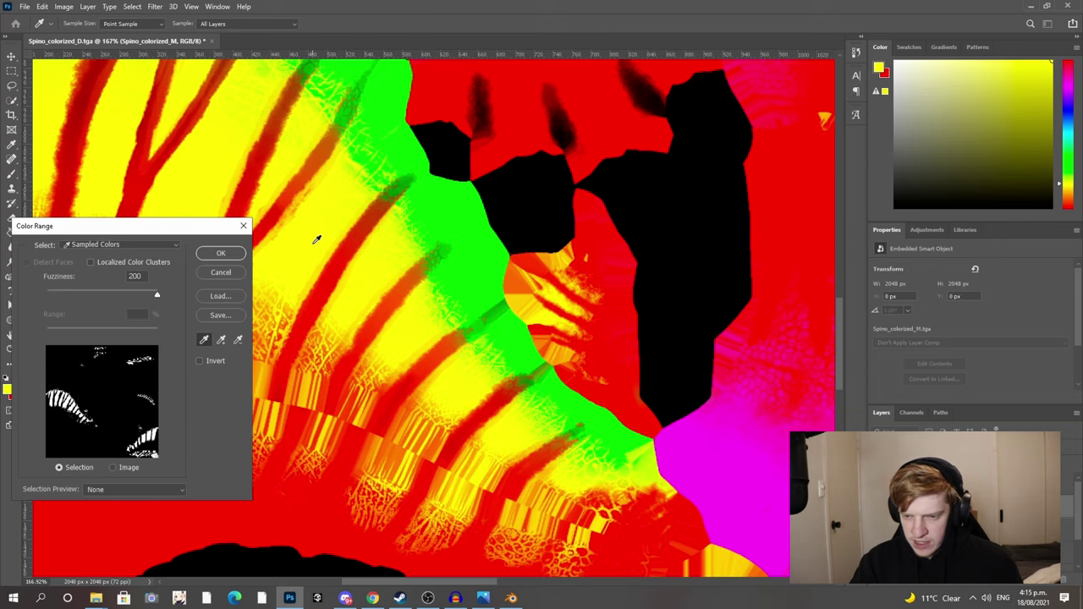
pyautogui.keyDown('alt'); pyautogui.scroll(3, 296, 337); pyautogui.keyUp('alt')
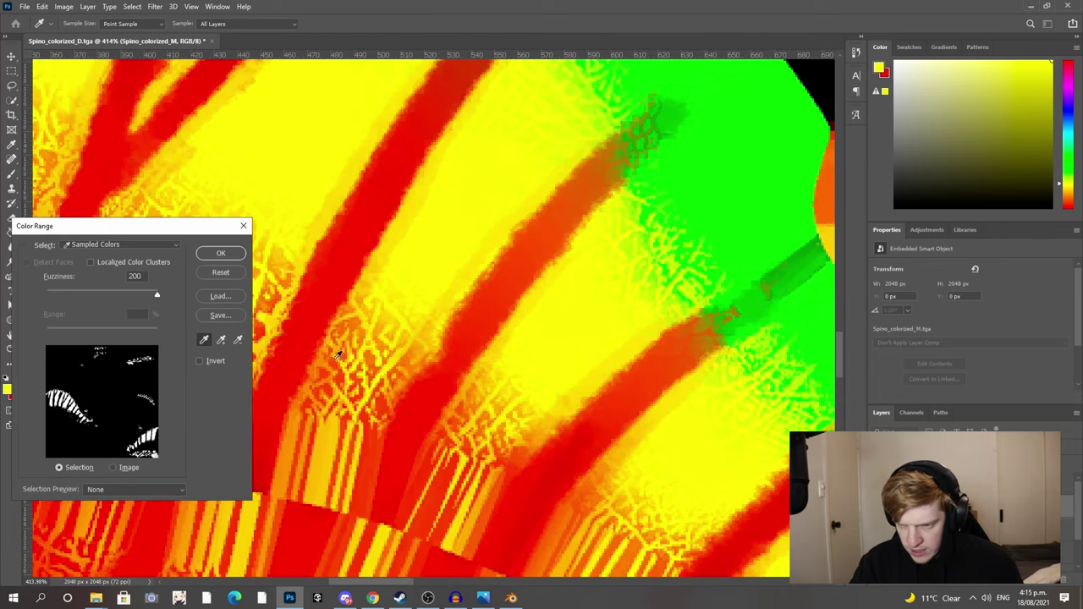
pyautogui.click(381, 379)
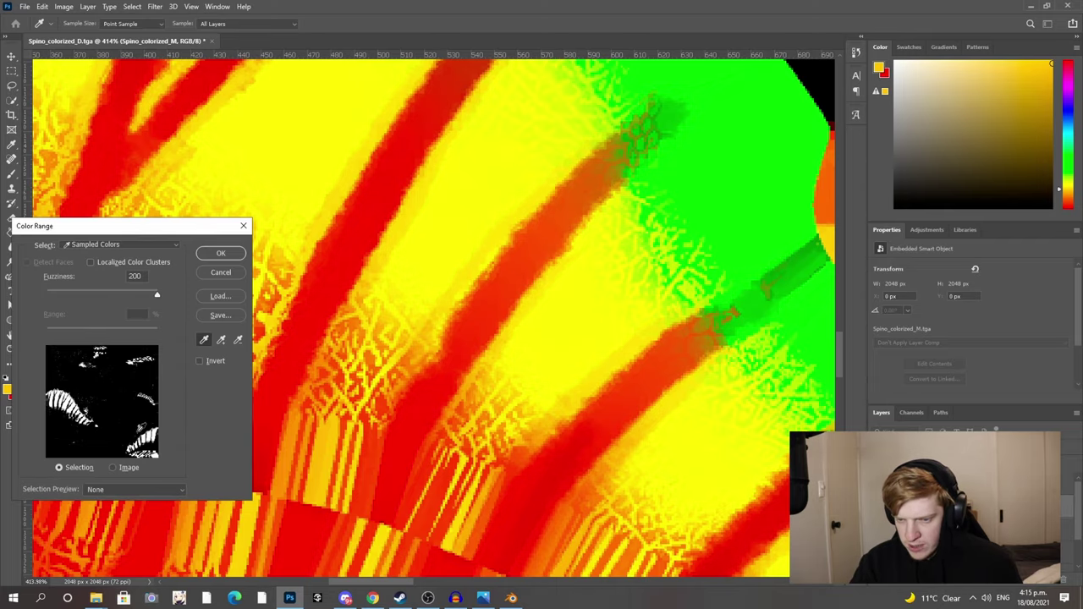
# - Accept the sampled yellow colour range at fuzziness 200 as the selection and check the Spinosaurus reference photo
pyautogui.click(215, 254)
pyautogui.press('b')
pyautogui.keyDown('alt'); pyautogui.scroll(-10, 370, 447); pyautogui.keyUp('alt')
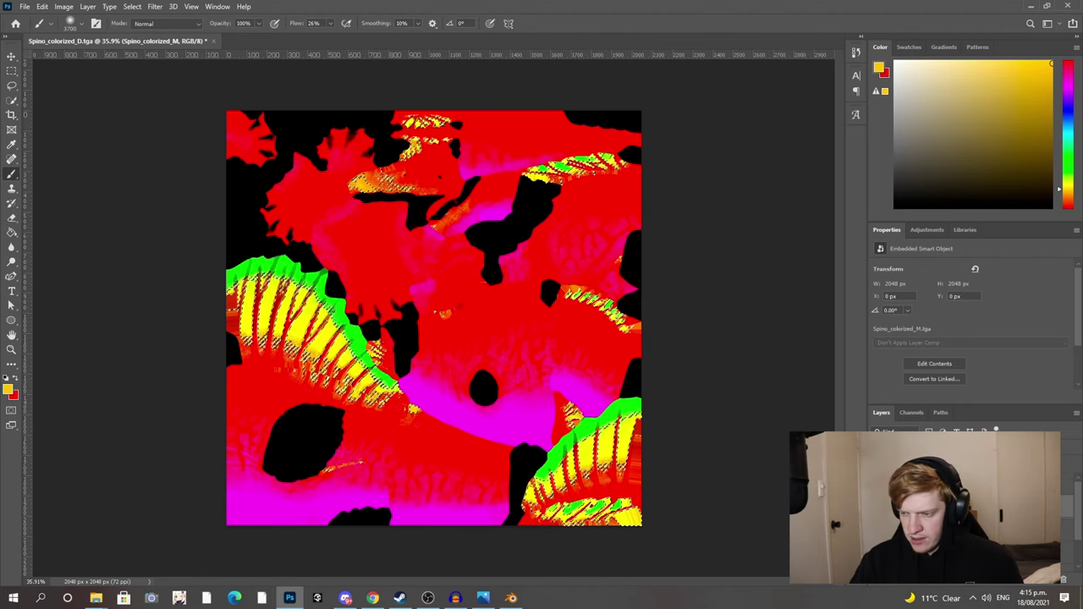
pyautogui.click(489, 597)
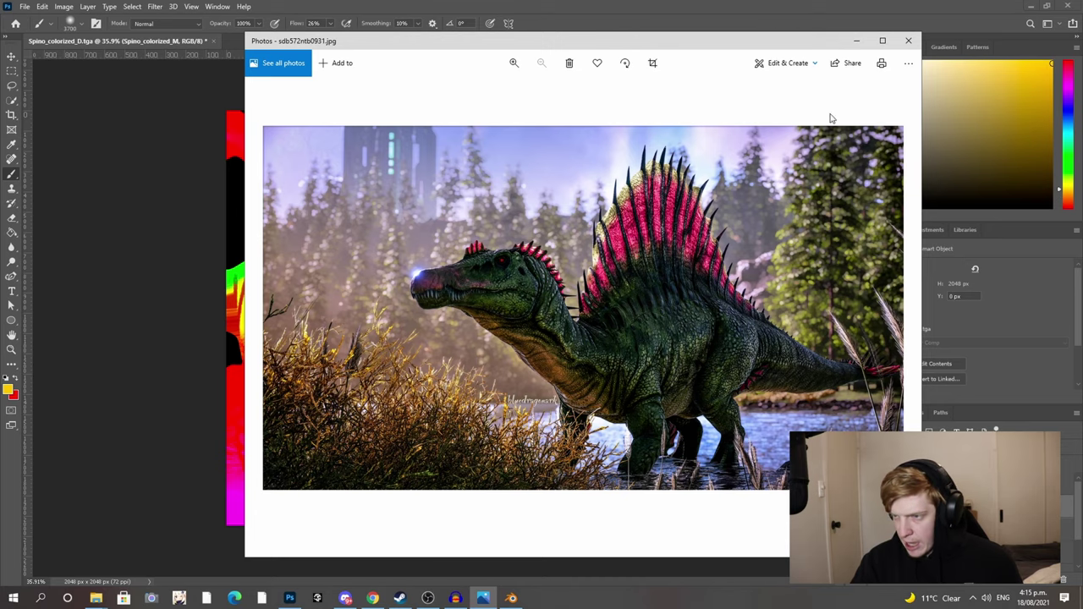
pyautogui.click(857, 41)
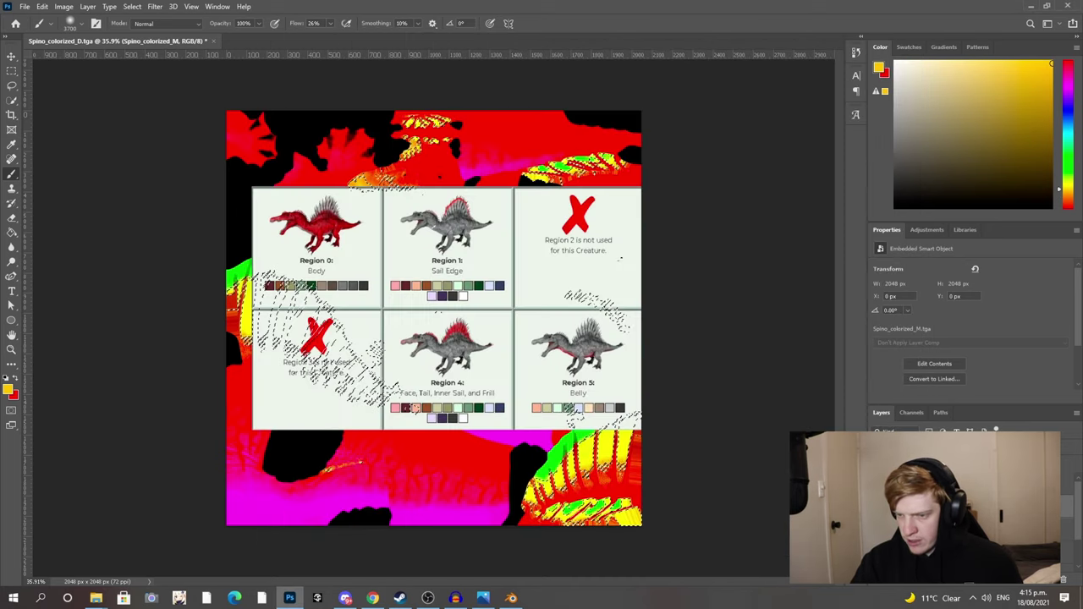
# - Set the foreground colour to the light pink first swatch of Region 4 in the colour chart and ready the Brush tool
pyautogui.keyDown('alt'); pyautogui.scroll(5, 414, 408); pyautogui.keyUp('alt')
pyautogui.keyDown('alt'); pyautogui.scroll(2, 444, 435); pyautogui.keyUp('alt')
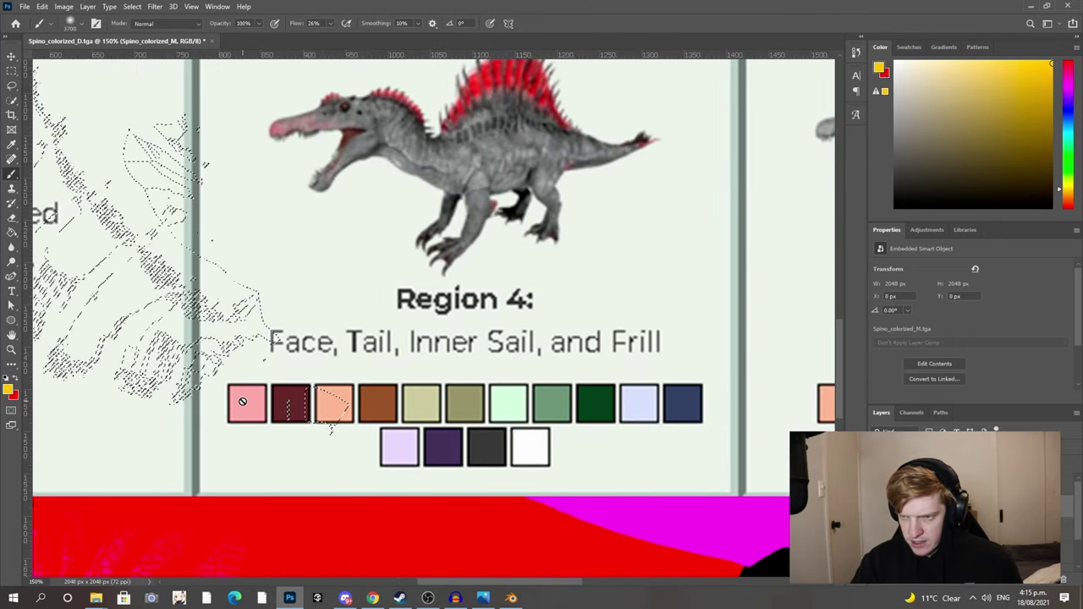
pyautogui.click(7, 391)
pyautogui.click(249, 401)
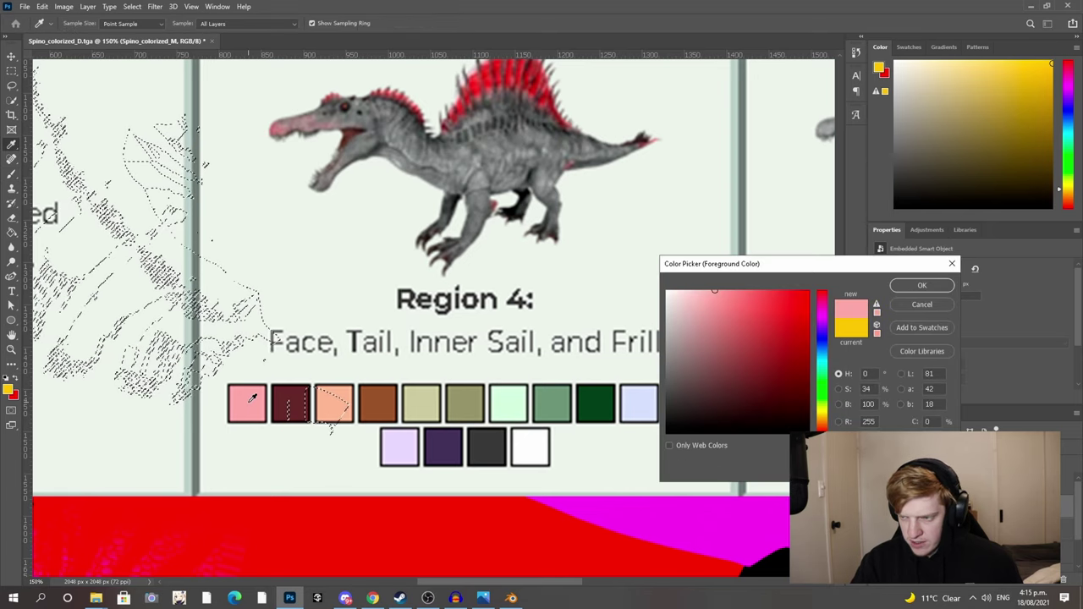
pyautogui.click(922, 289)
pyautogui.press('b')
pyautogui.hotkey('ctrl', '0')
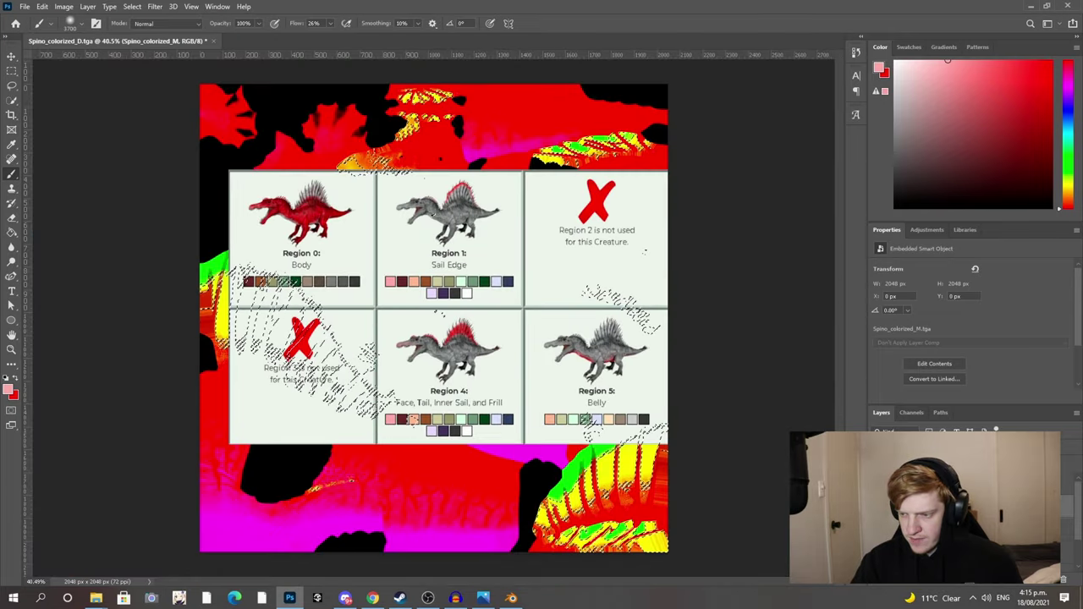
# - Hide the mask and colour chart layers, and brush pink over the selected sail and frill areas on the Yellow layer
pyautogui.hotkey('ctrl', ',')
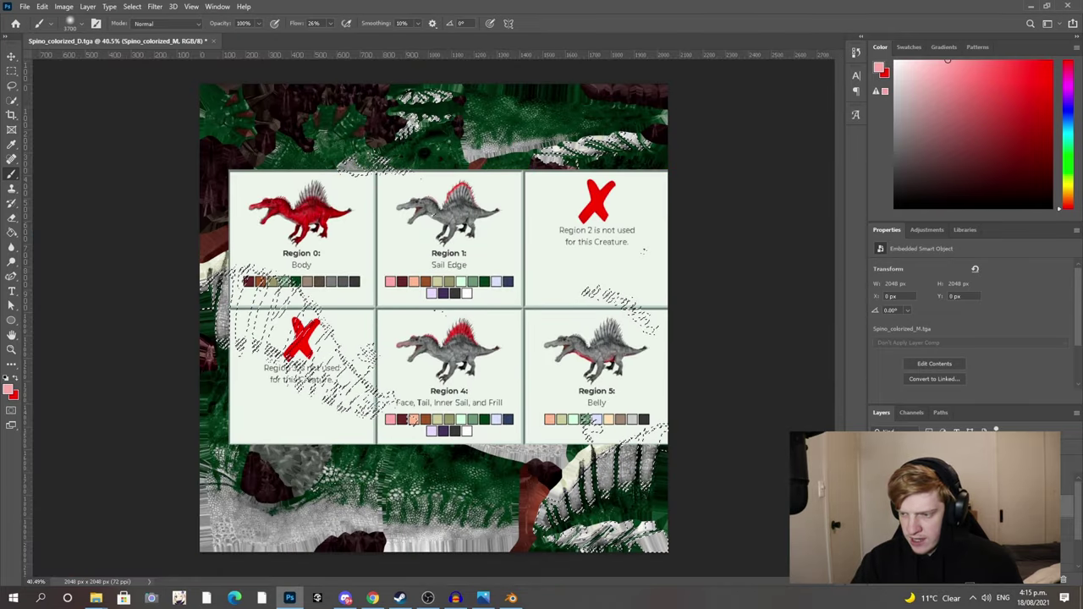
pyautogui.click(879, 508)
pyautogui.click(939, 525)
pyautogui.keyDown('alt'); pyautogui.scroll(-3, 541, 394); pyautogui.keyUp('alt')
pyautogui.moveTo(546, 397)
pyautogui.mouseDown()
pyautogui.moveTo(526, 246)
pyautogui.moveTo(318, 406)
pyautogui.mouseUp()
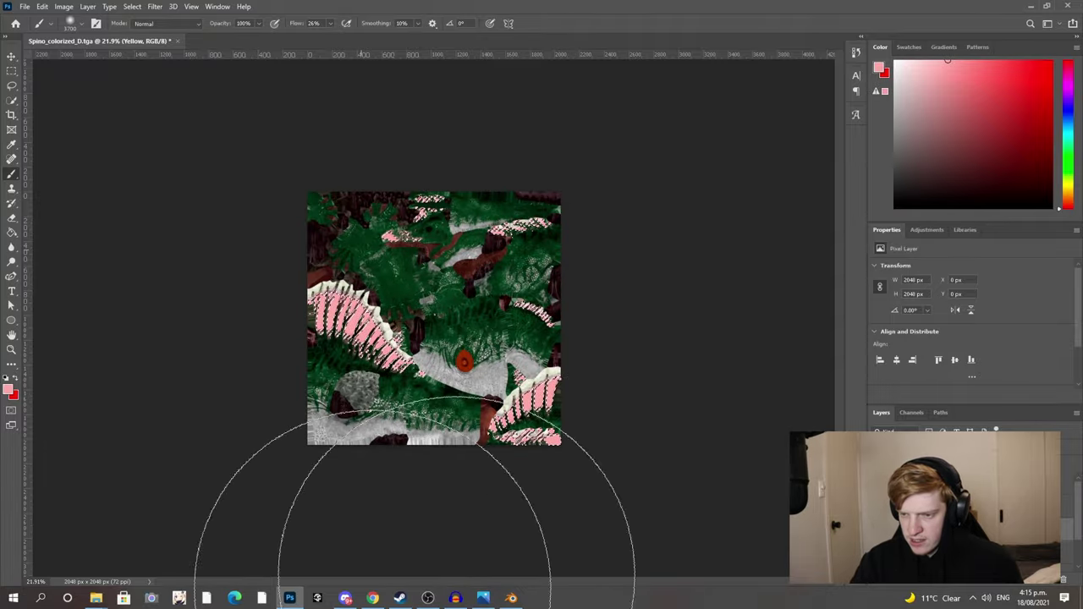
# - Change the Yellow layer's blending mode so the skin texture shows through the pink, and clear the selection
pyautogui.click(906, 444)
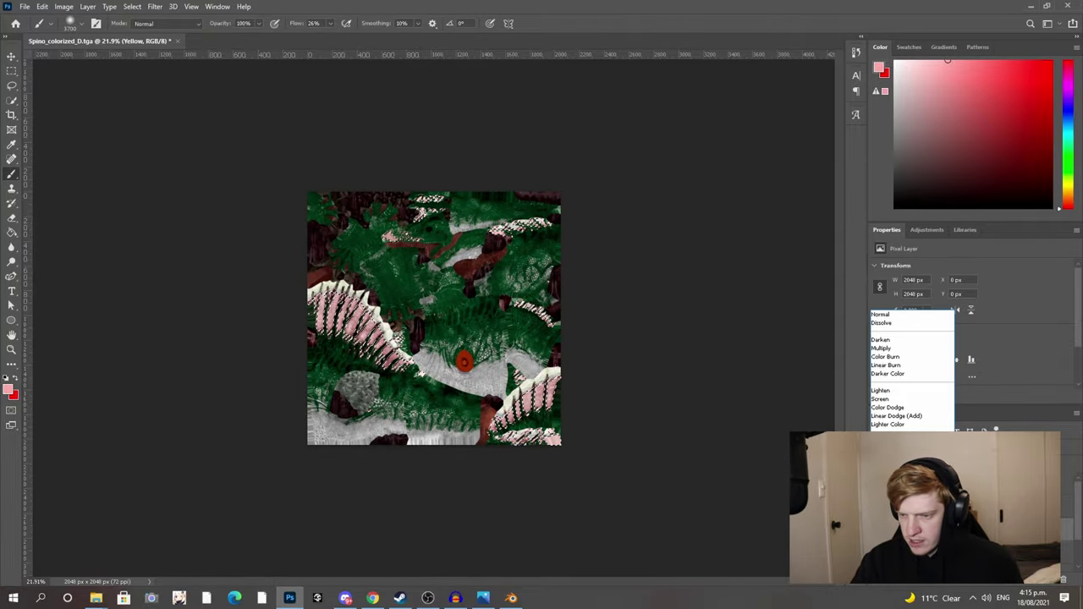
pyautogui.click(889, 442)
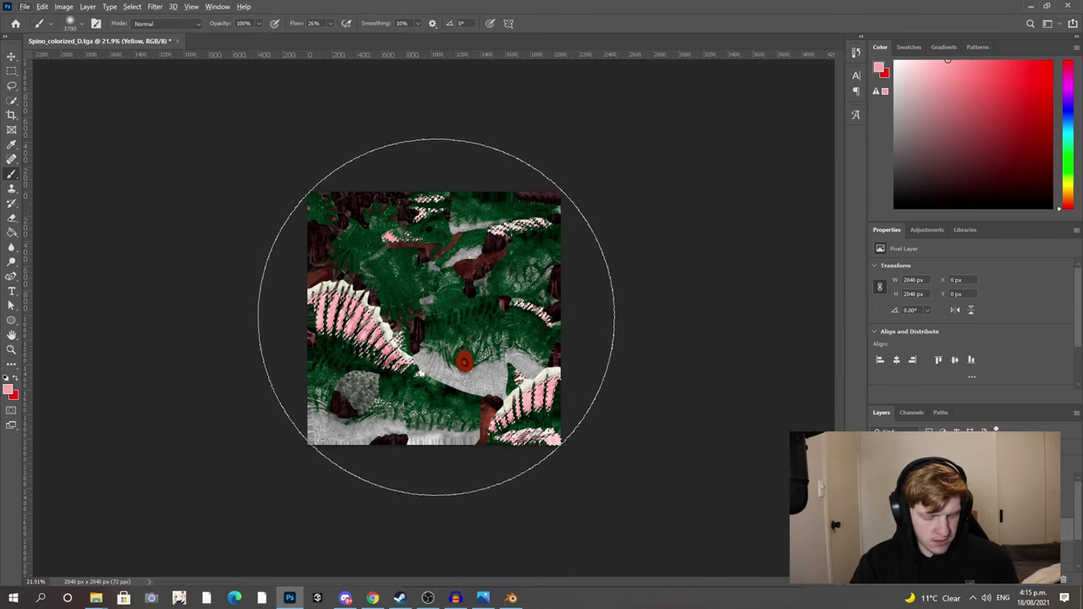
pyautogui.hotkey('ctrl', 'd')
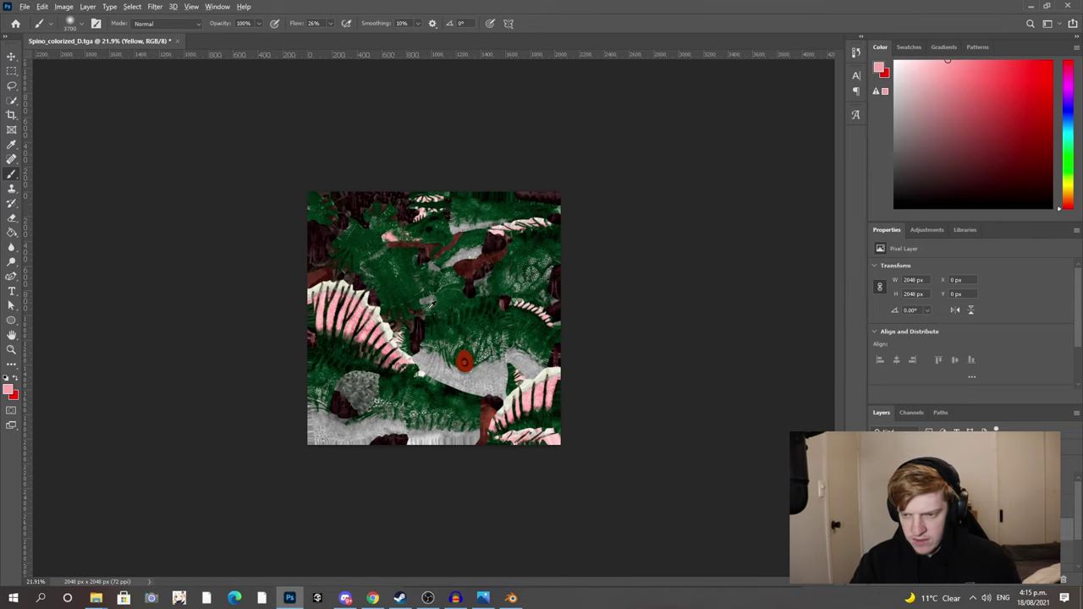
pyautogui.click(11, 56)
pyautogui.keyDown('alt'); pyautogui.scroll(3, 464, 362); pyautogui.keyUp('alt')
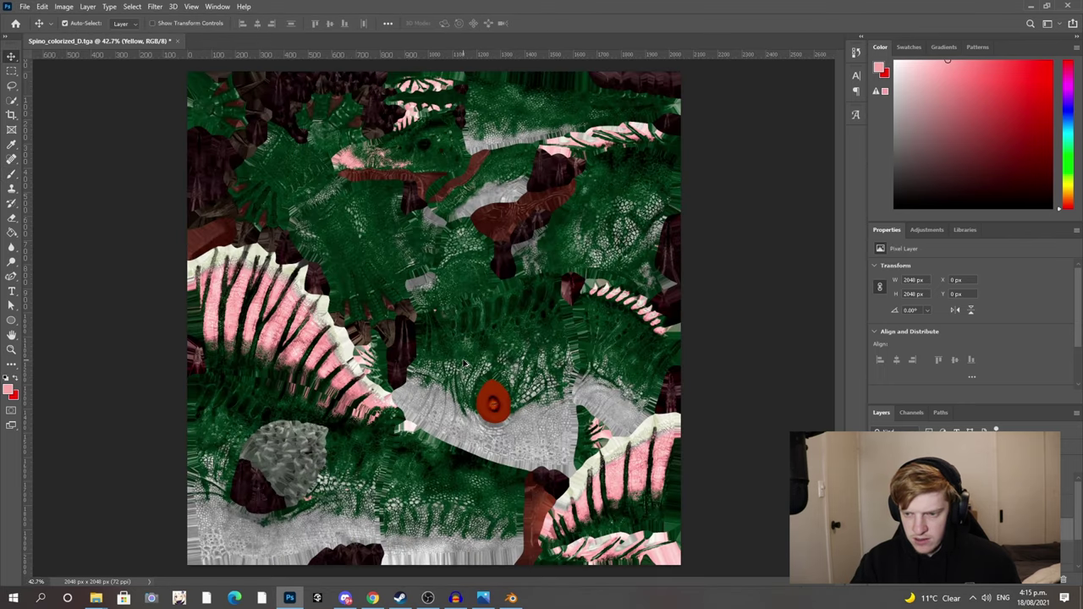
pyautogui.keyDown('alt'); pyautogui.scroll(1, 464, 362); pyautogui.keyUp('alt')
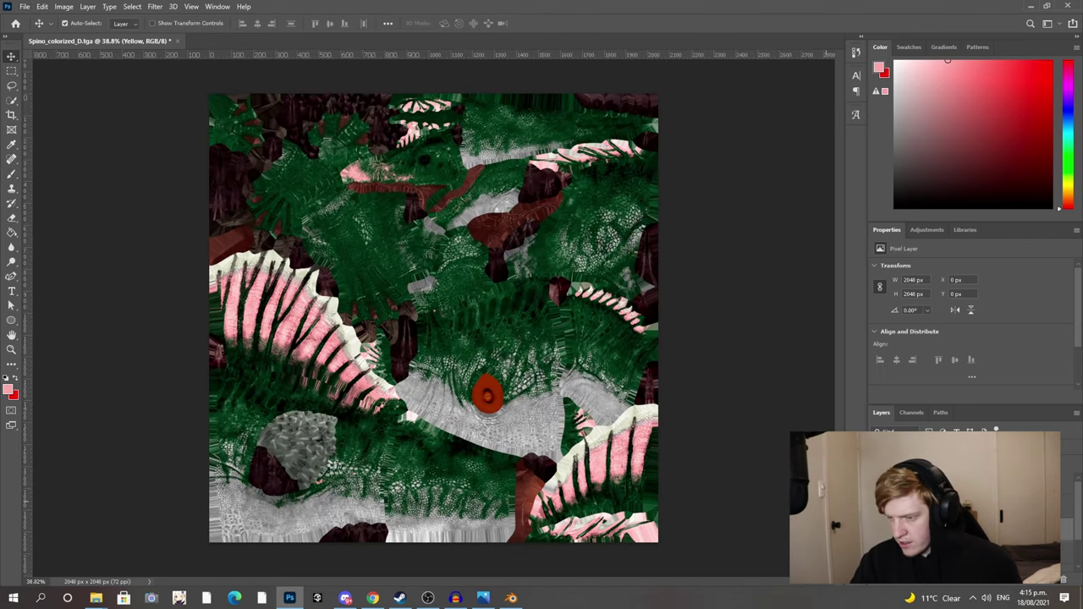
# - Add a new layer named Pink and show the Spino_colorized_M mask layer with that mask layer selected
pyautogui.click(1049, 580)
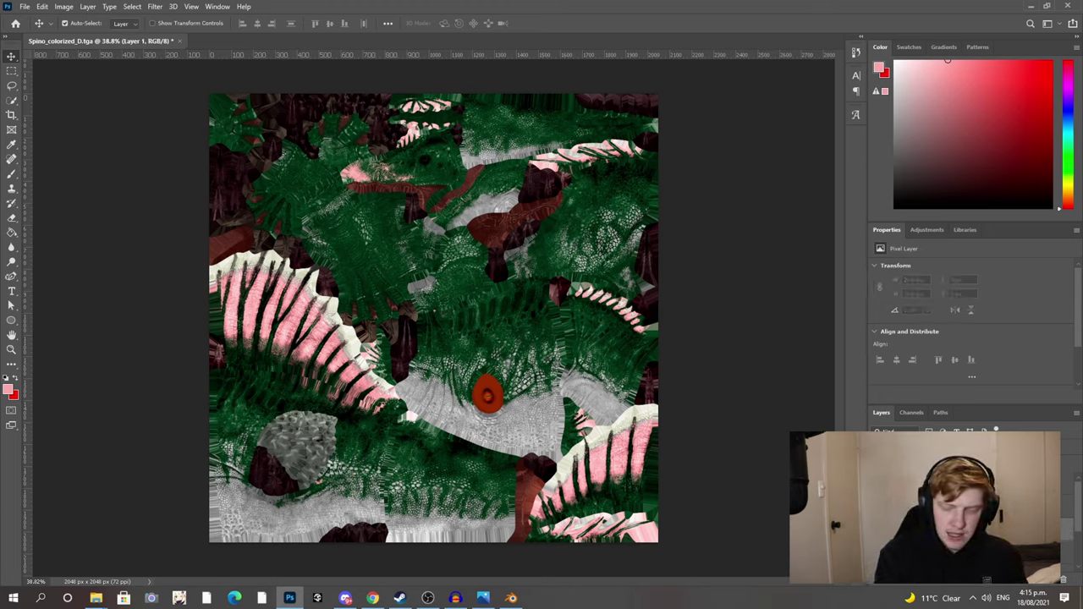
pyautogui.press('Return')
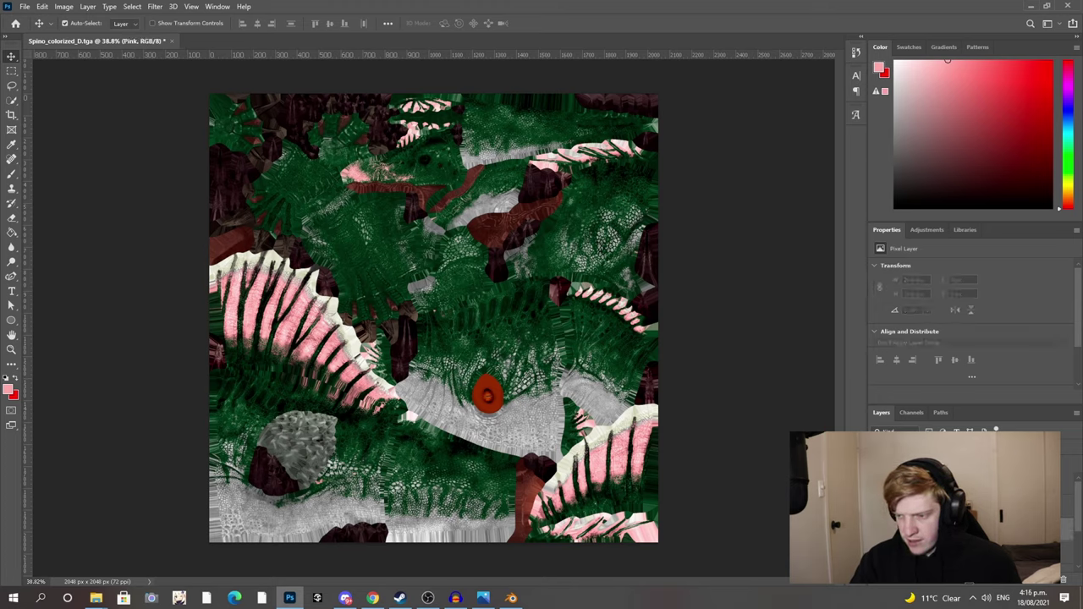
pyautogui.click(940, 506)
pyautogui.click(878, 507)
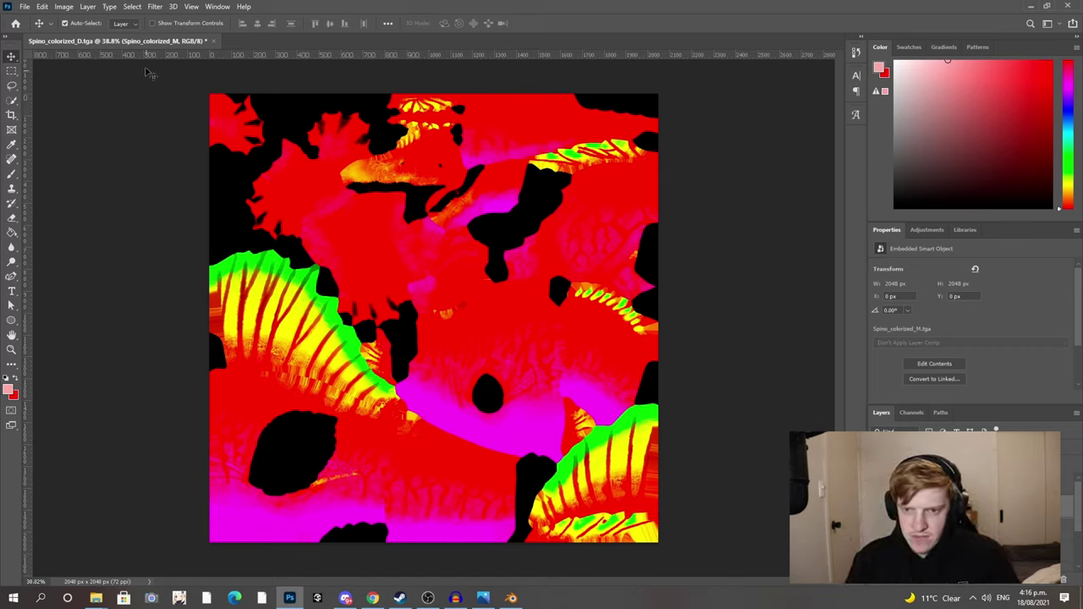
# - Select the mask's magenta belly areas with Color Range at fuzziness 200, sampling the pinkish magenta scales beside the black oval
pyautogui.click(132, 6)
pyautogui.click(167, 119)
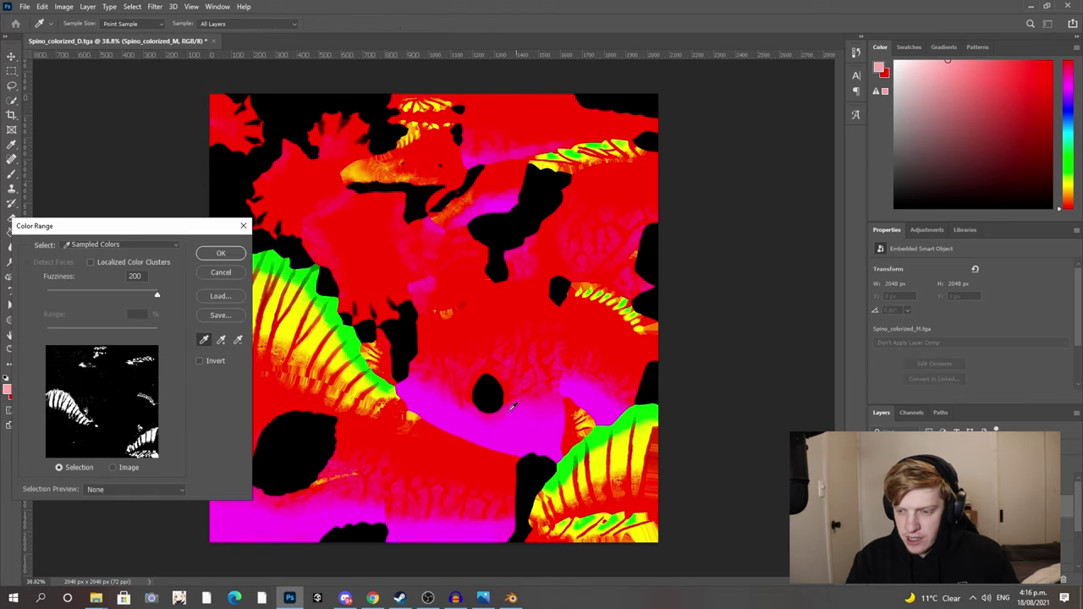
pyautogui.click(515, 404)
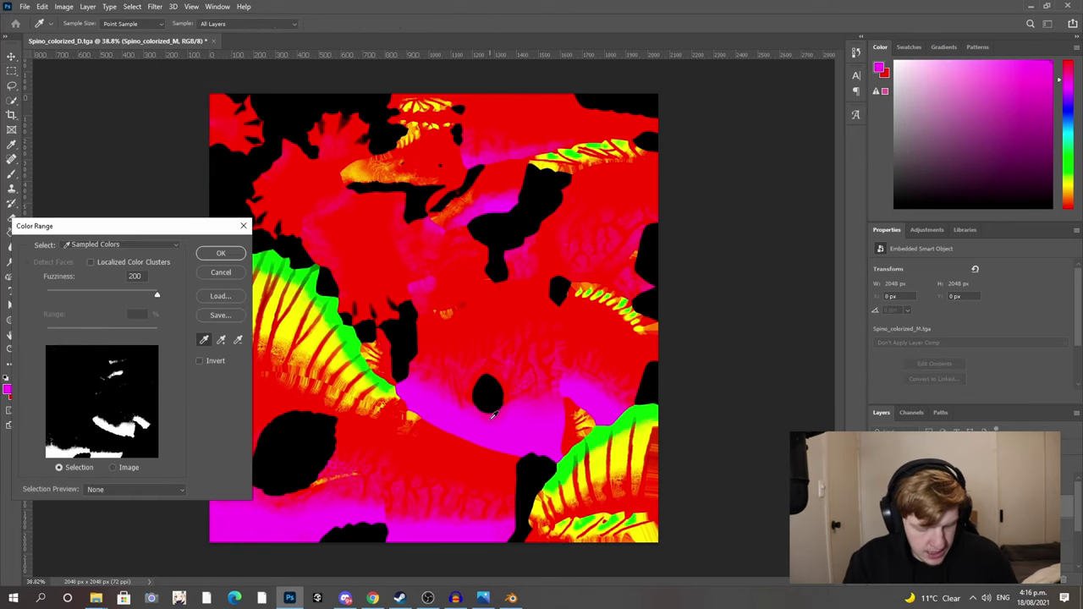
pyautogui.keyDown('alt'); pyautogui.scroll(6, 492, 407); pyautogui.keyUp('alt')
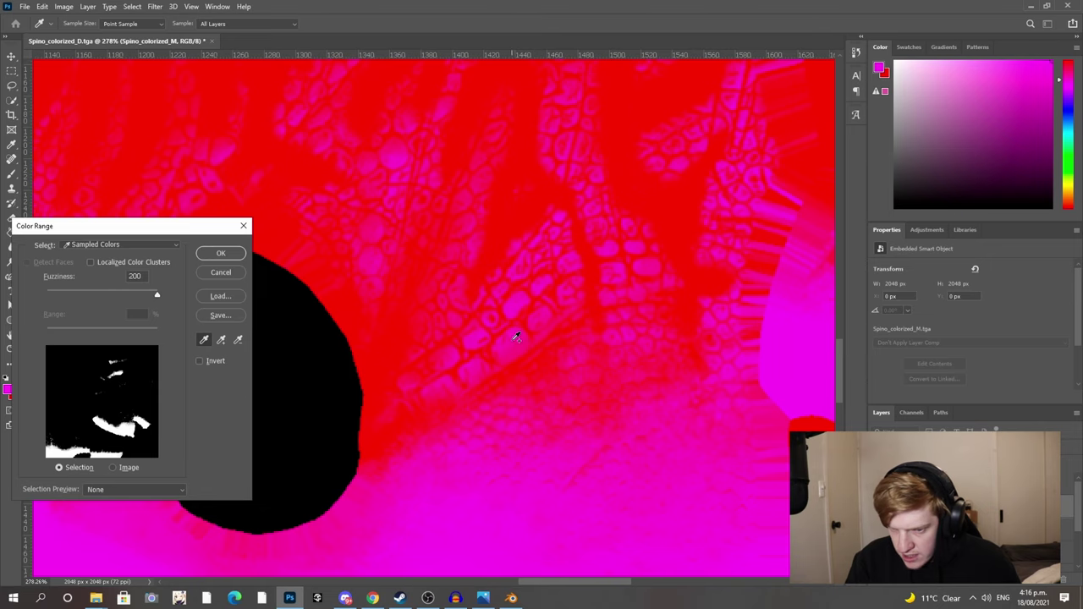
pyautogui.click(516, 336)
pyautogui.keyDown('alt'); pyautogui.scroll(-6, 508, 464); pyautogui.keyUp('alt')
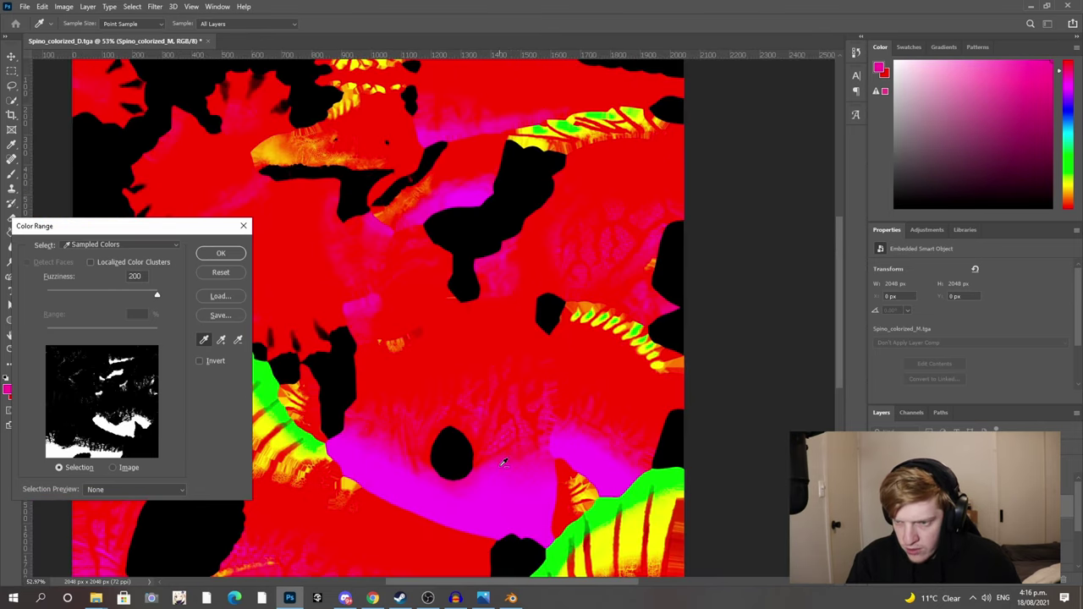
pyautogui.click(220, 254)
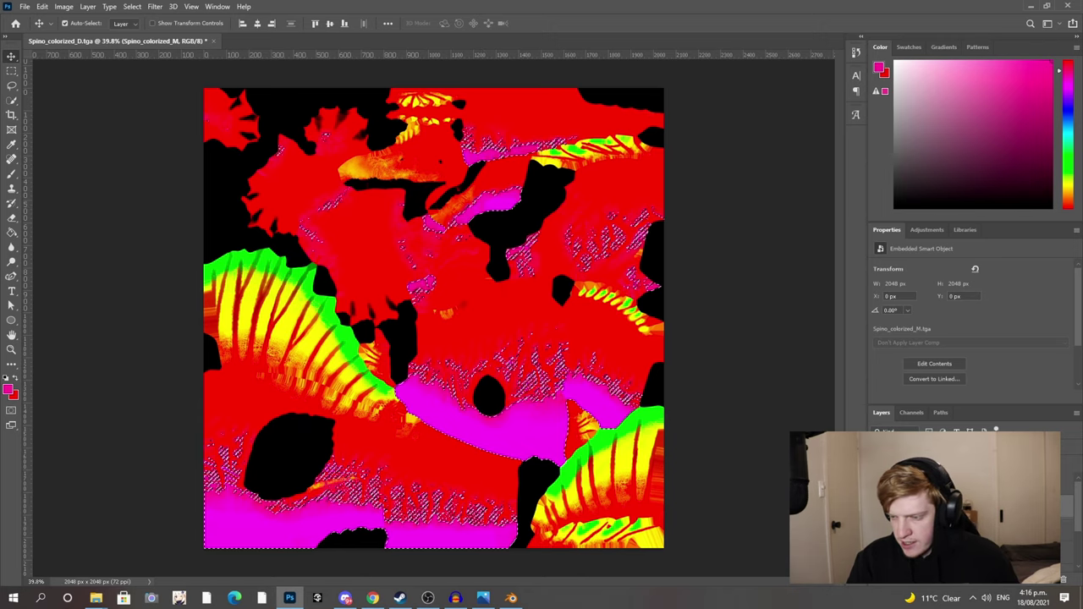
# - Hide the mask layer, select the Spinocolours layer and check the belly colour in the reference photo
pyautogui.click(878, 506)
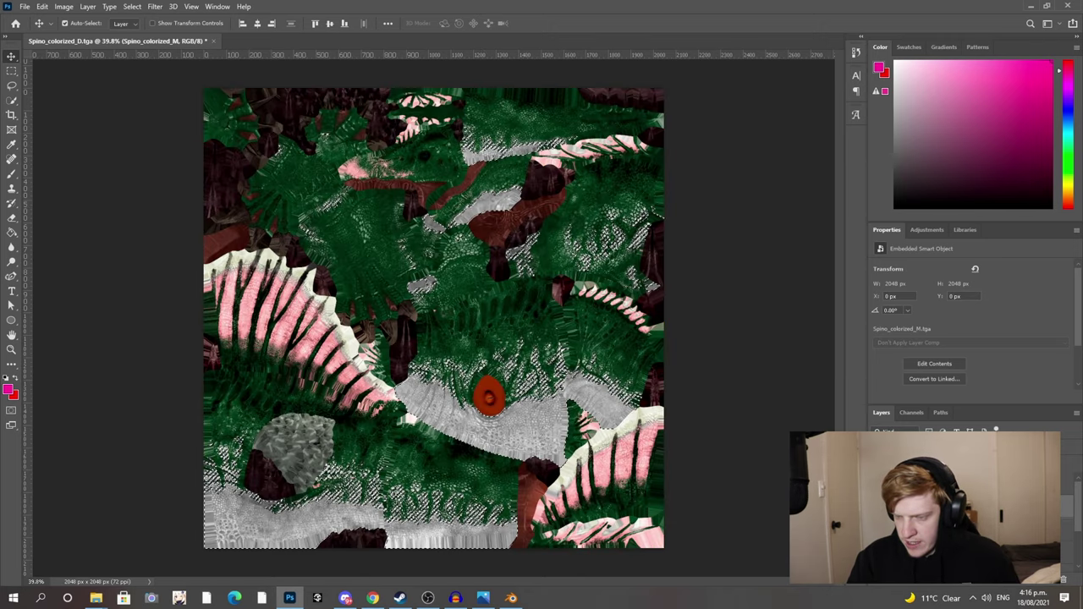
pyautogui.click(948, 484)
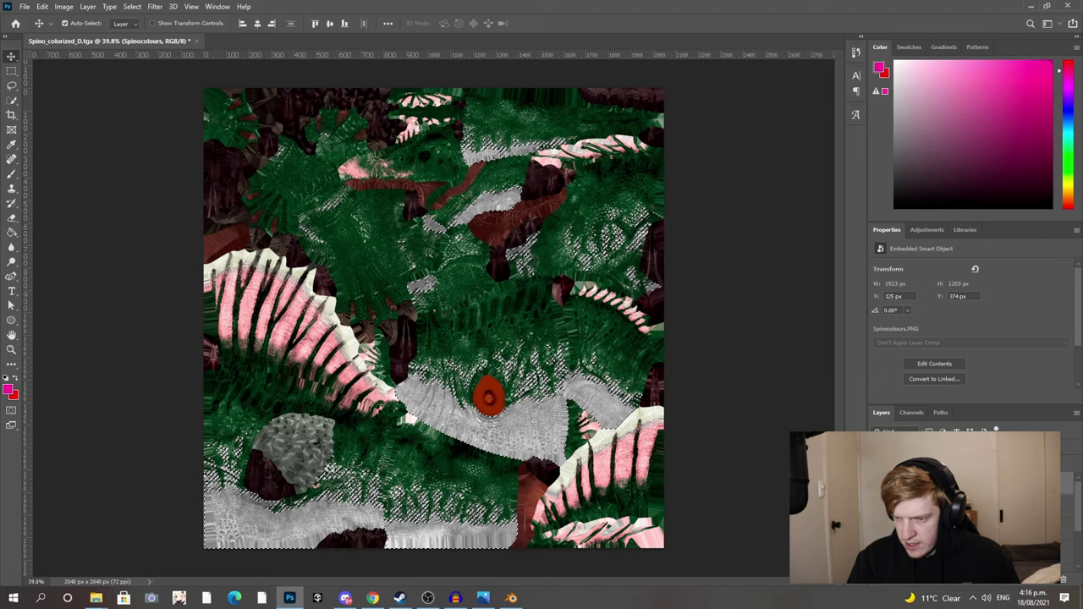
pyautogui.click(483, 599)
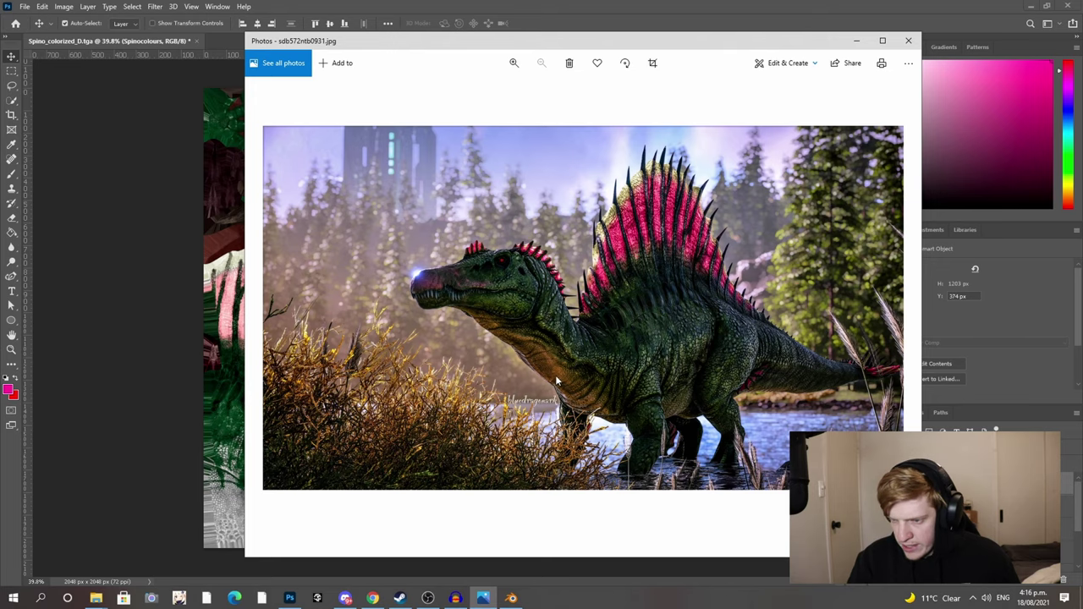
pyautogui.click(484, 598)
# - Show the Spinocolours chart and set the foreground colour to Region 5's greyish brown swatch (H 31, S 21, B 58)
pyautogui.click(877, 483)
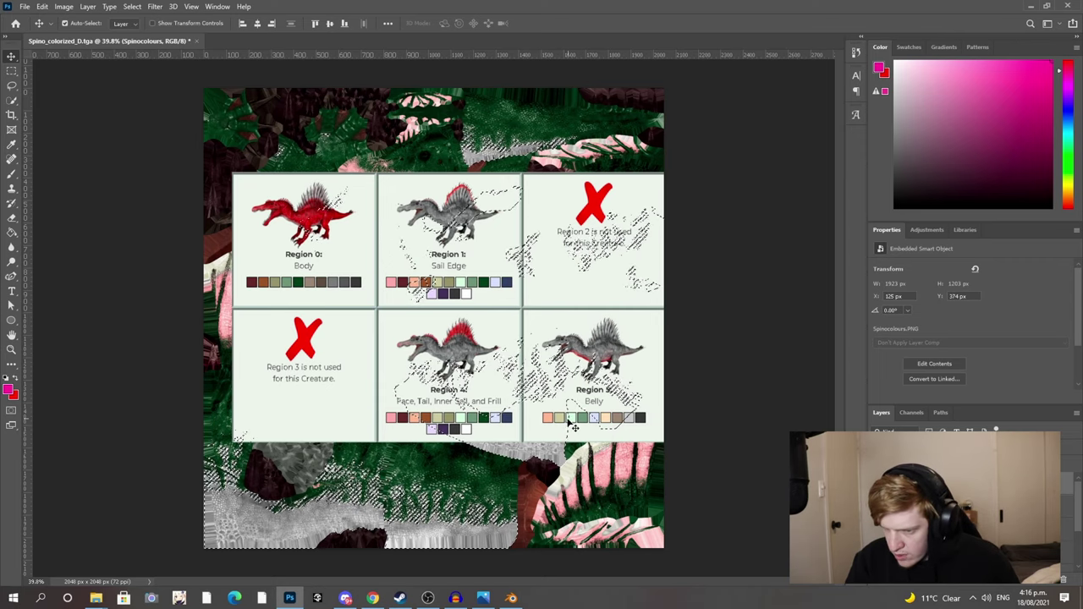
pyautogui.click(9, 390)
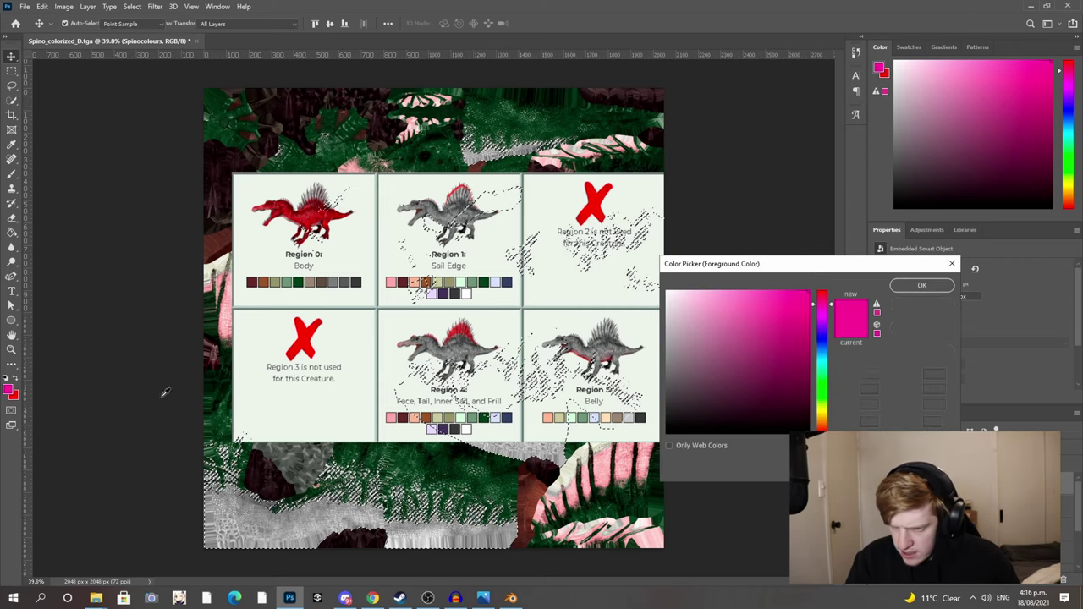
pyautogui.click(550, 416)
pyautogui.click(557, 416)
pyautogui.hotkey('ctrl', 'z')
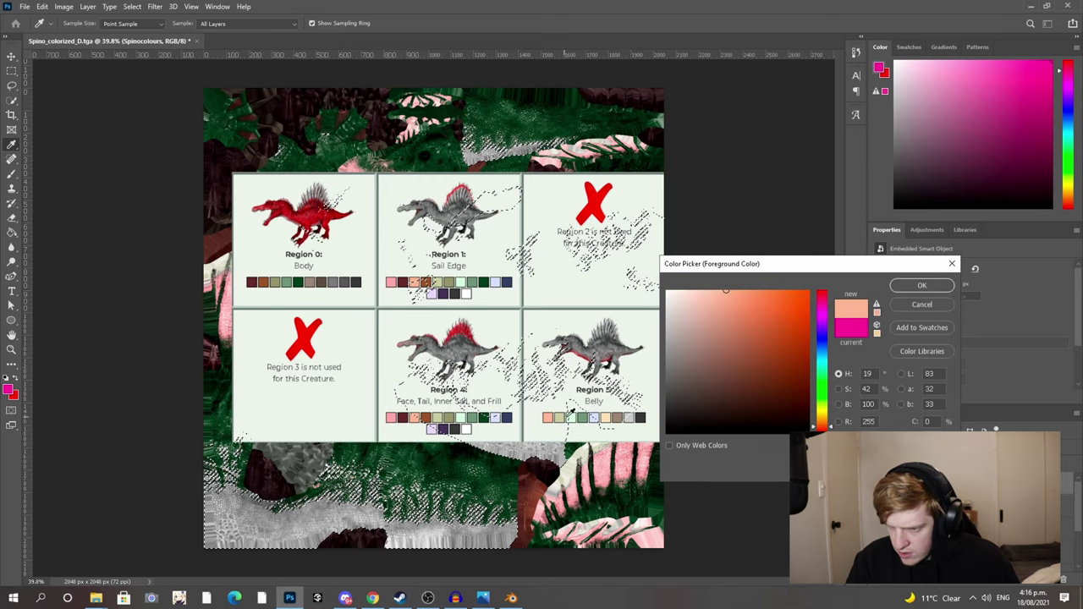
pyautogui.click(619, 412)
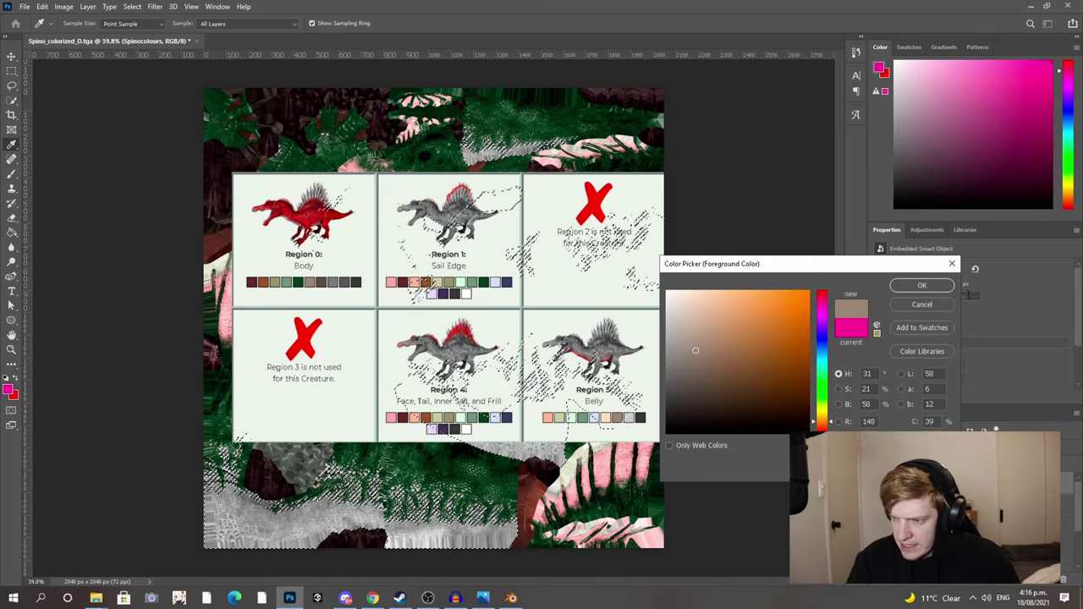
pyautogui.click(922, 286)
# - Hide the colour chart and brush the greyish brown over the selected belly areas on the Pink layer
pyautogui.click(878, 483)
pyautogui.click(940, 529)
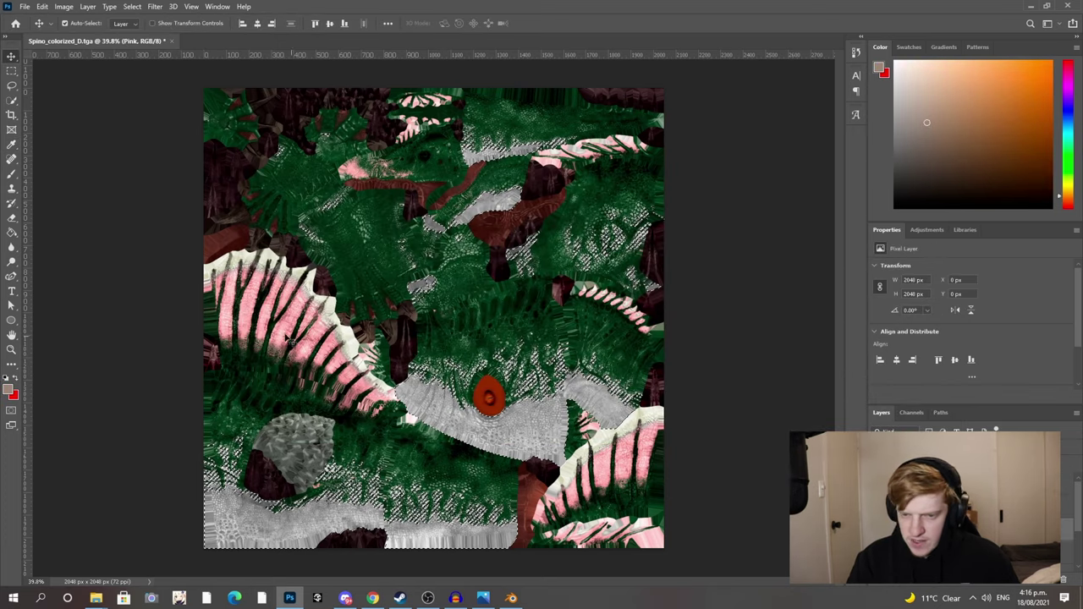
pyautogui.click(13, 175)
pyautogui.moveTo(556, 436)
pyautogui.mouseDown()
pyautogui.moveTo(703, 326)
pyautogui.moveTo(779, 356)
pyautogui.moveTo(593, 280)
pyautogui.mouseUp()
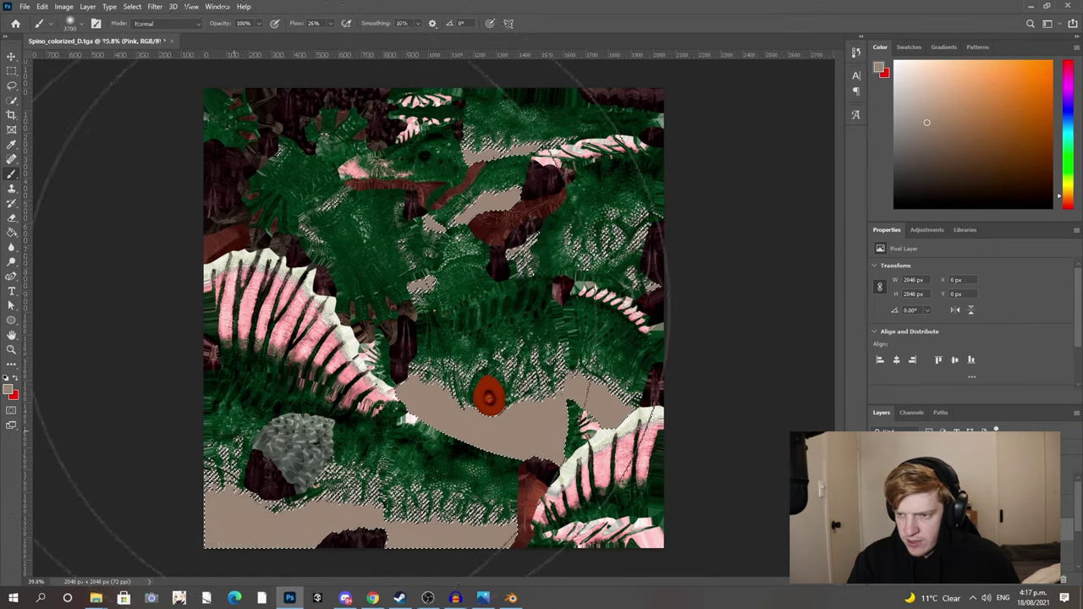
# - Change the Pink layer's blending mode so the belly texture shows through, and clear the selection
pyautogui.click(913, 444)
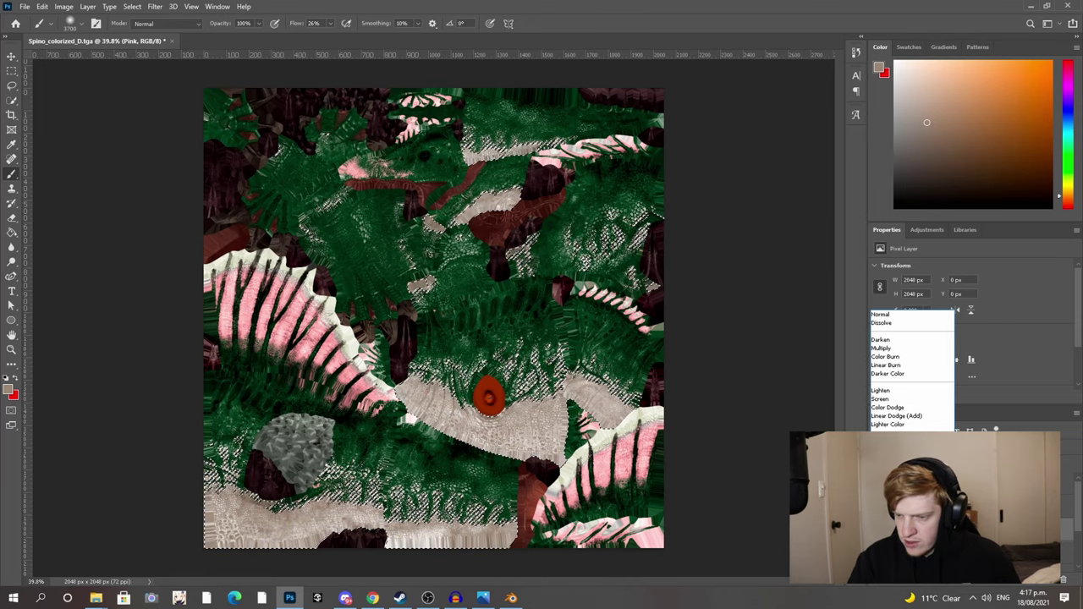
pyautogui.click(889, 442)
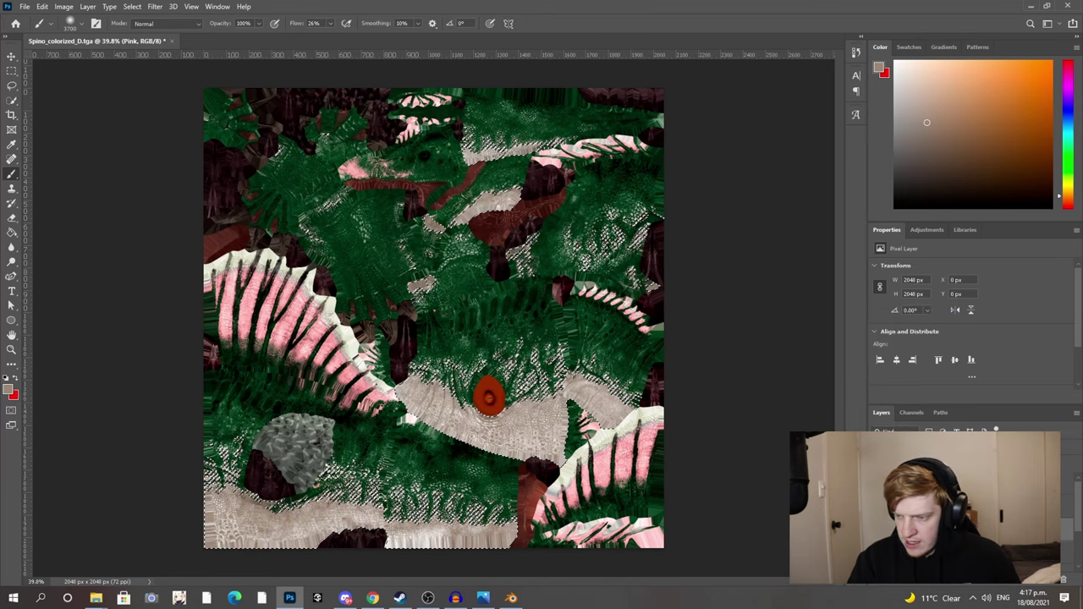
pyautogui.hotkey('ctrl', 'd')
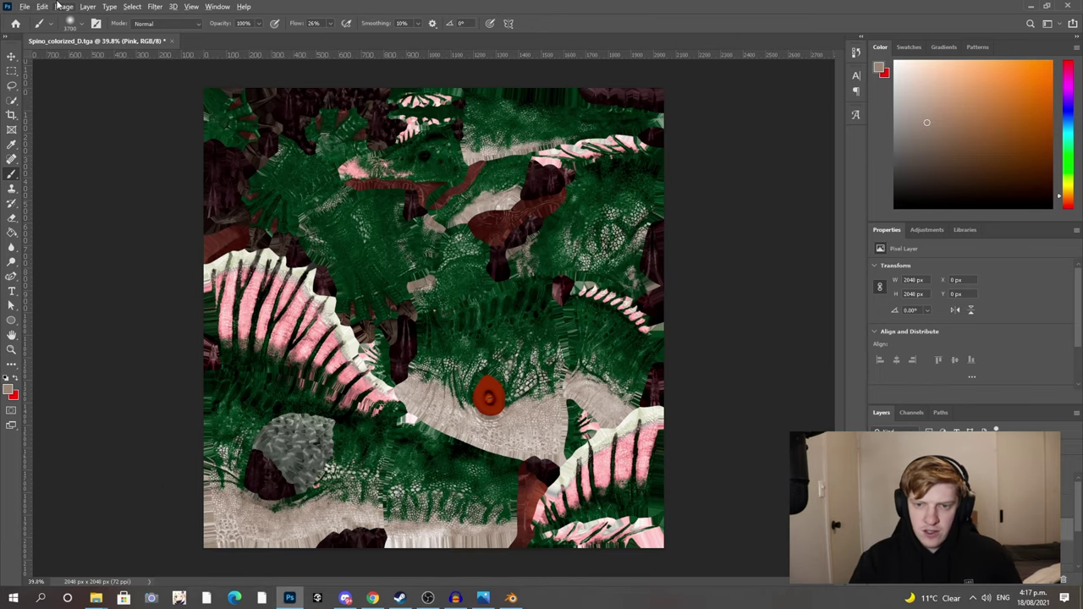
# - Export the recoloured texture as a PNG named Spino_colorized_Daewe in the Spino_new folder
pyautogui.click(24, 5)
pyautogui.moveTo(41, 174)
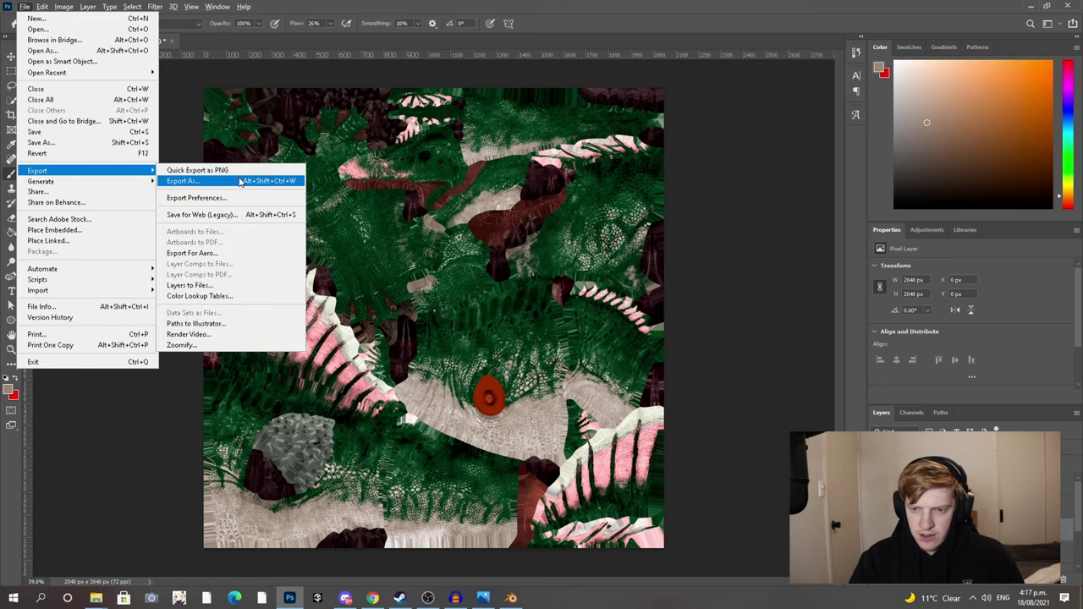
pyautogui.click(197, 170)
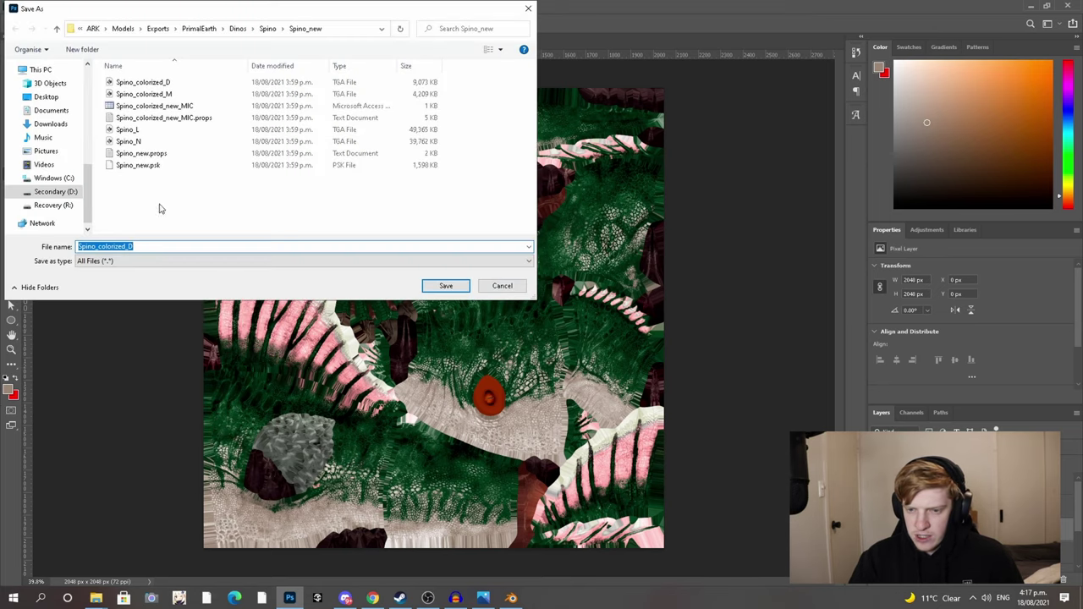
pyautogui.click(152, 246)
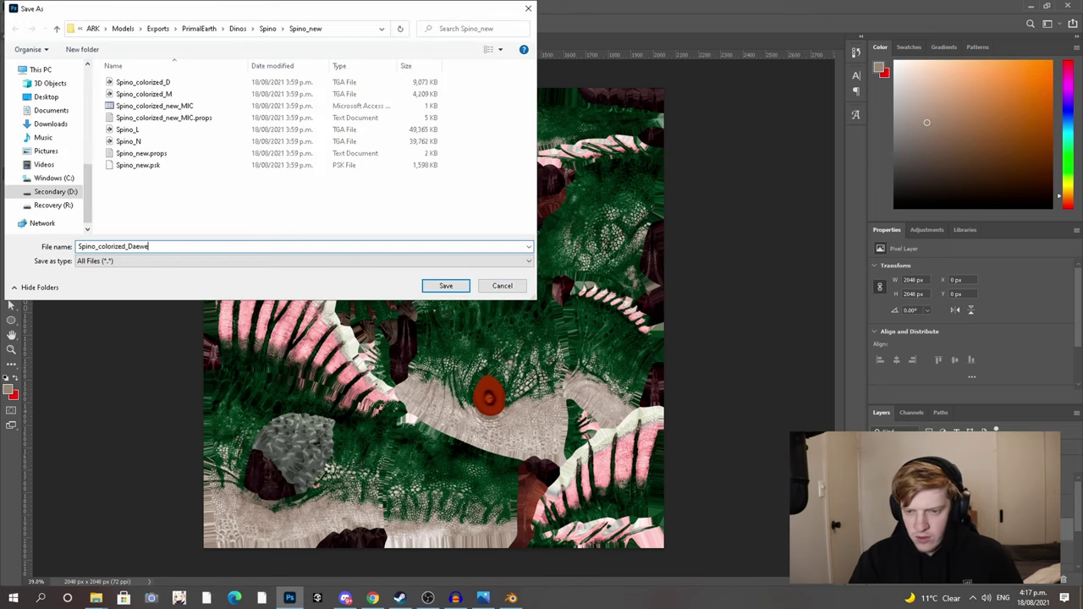
pyautogui.click(445, 285)
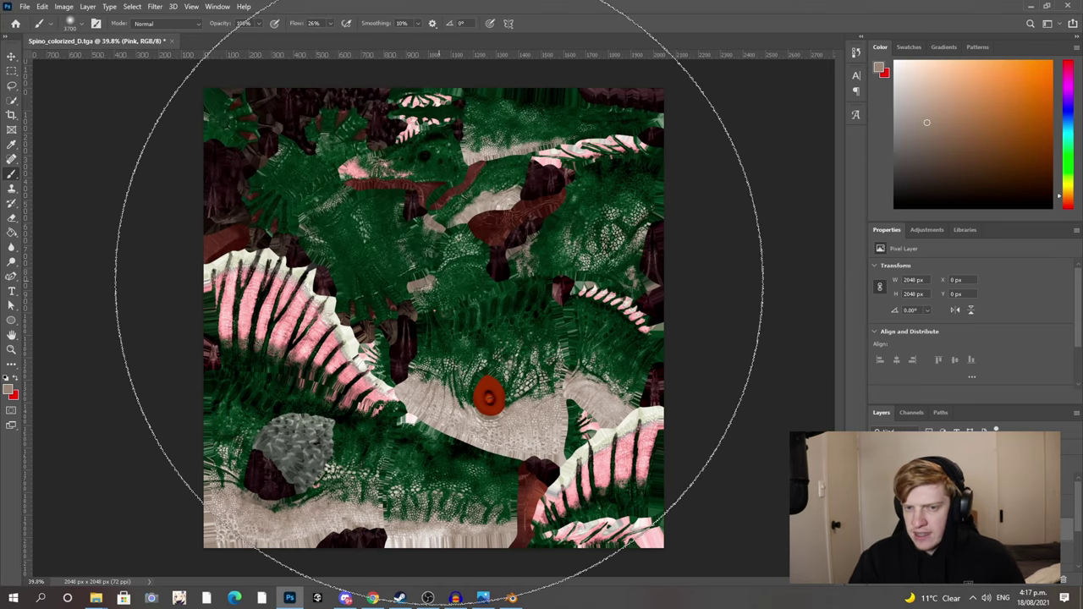
# - Quit the program, saving the texture document as the Photoshop file Spino_colorized_D in the Spino_new folder
pyautogui.click(25, 6)
pyautogui.click(217, 6)
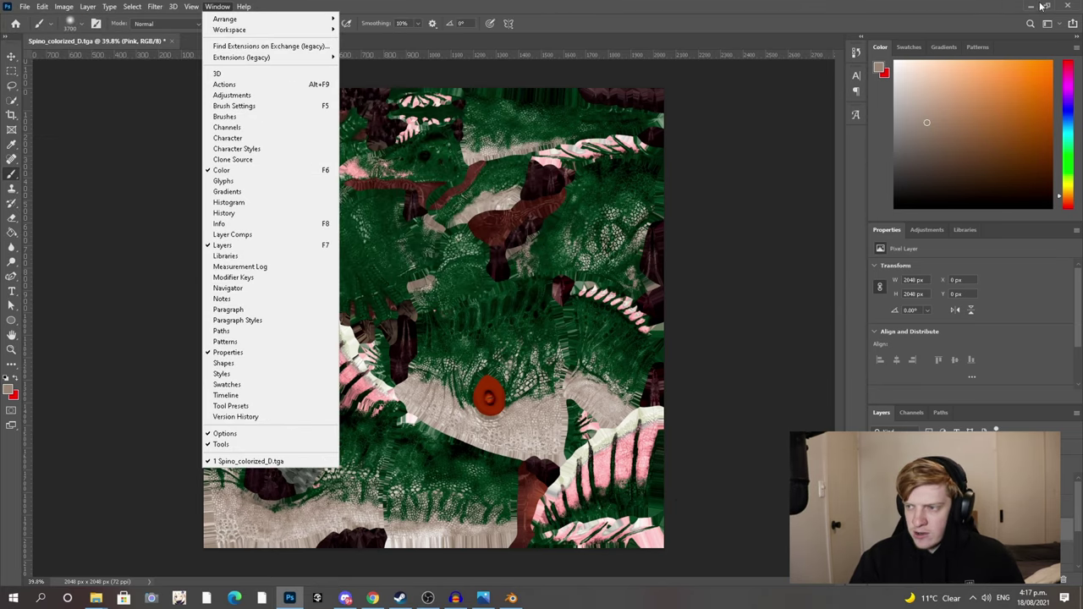
pyautogui.click(1068, 5)
pyautogui.click(498, 224)
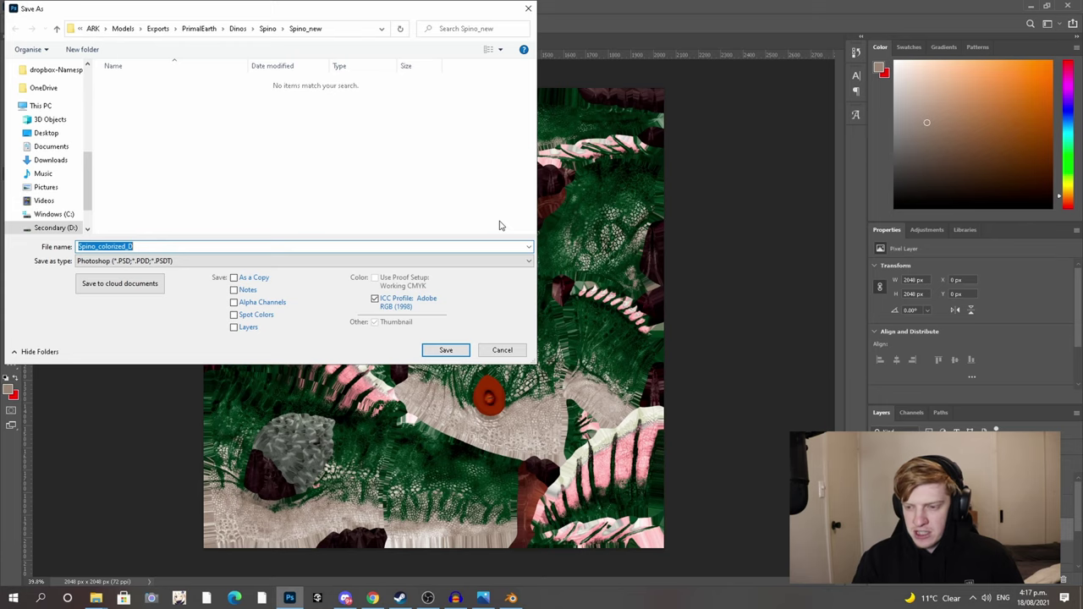
pyautogui.click(446, 350)
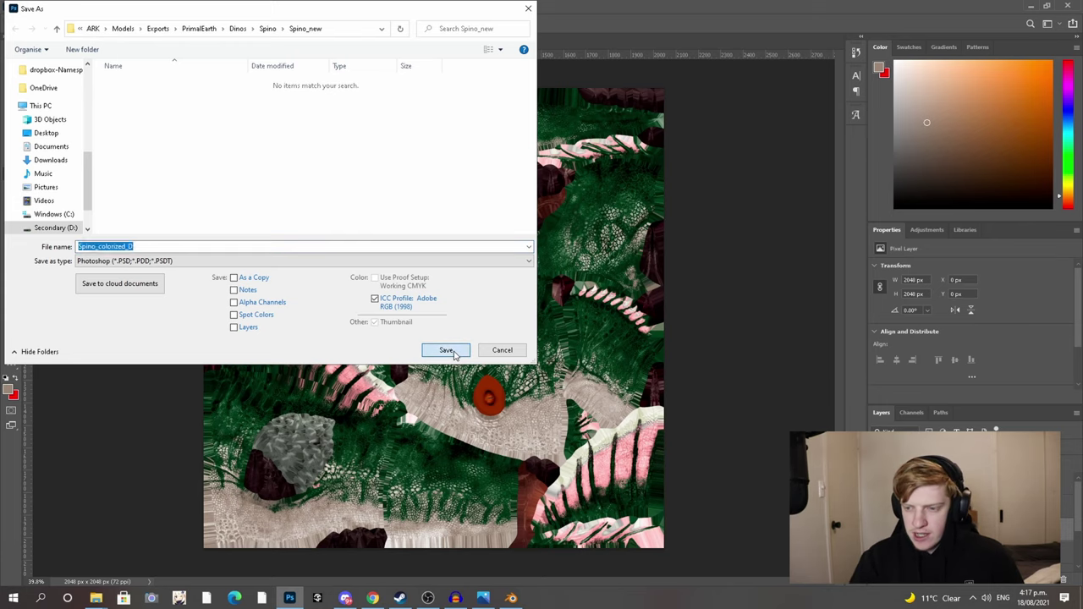
pyautogui.click(666, 168)
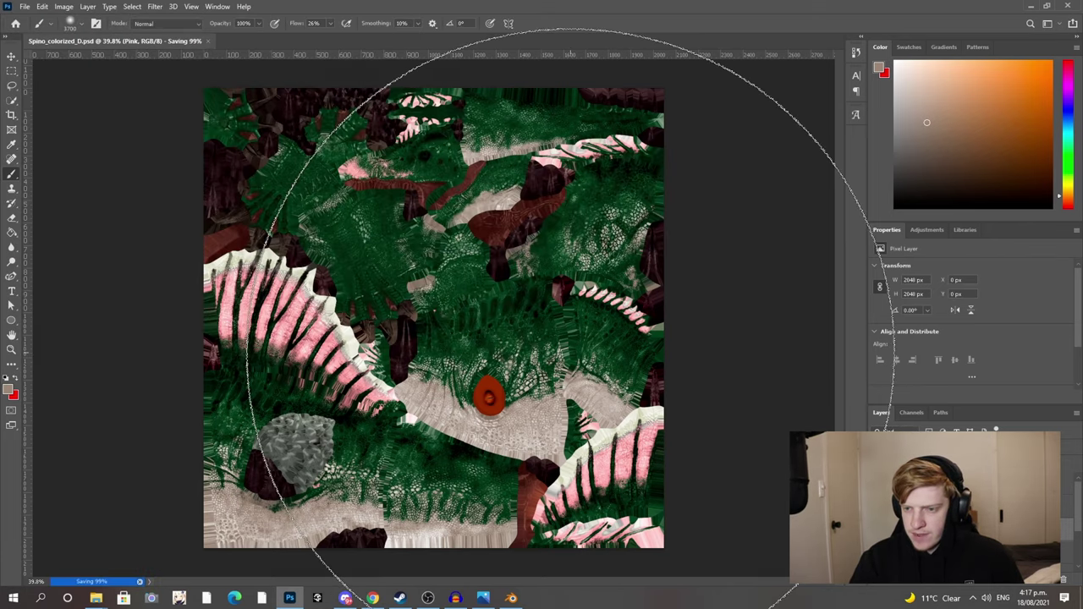
# - Switch to Blender and add Spino_colorized_Daewe from the Spino_new folder as an image node in the Spinosaurus material
pyautogui.hotkey('alt', 'Tab')
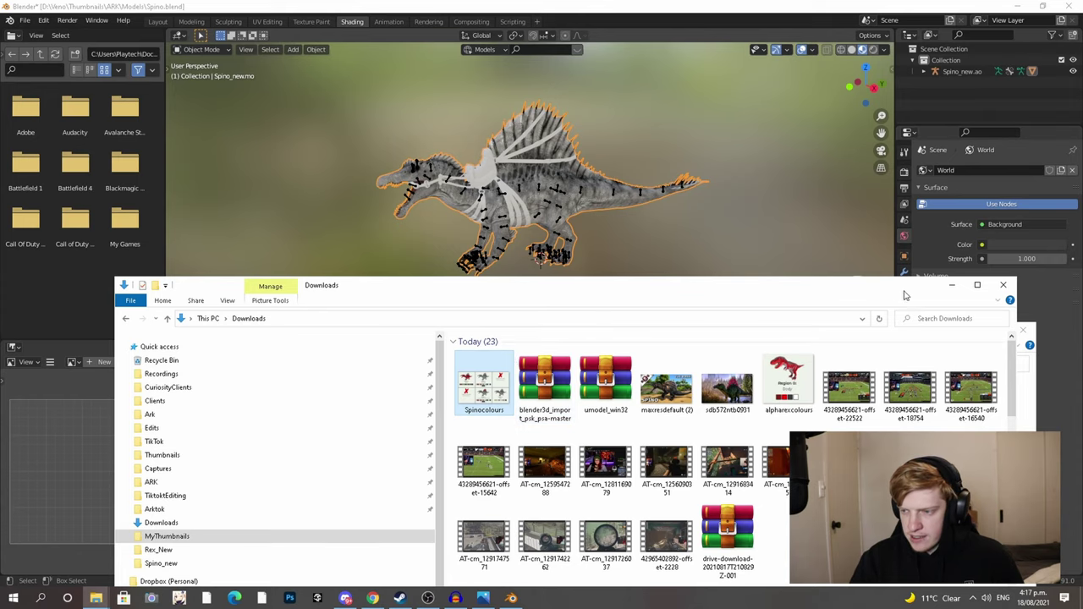
pyautogui.click(951, 285)
pyautogui.click(531, 425)
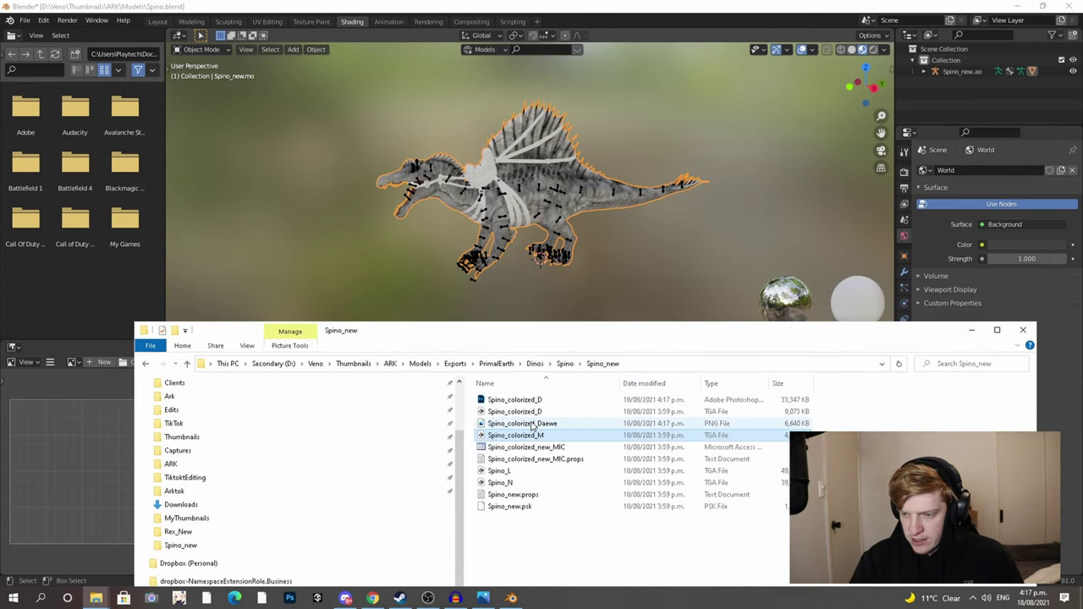
pyautogui.moveTo(568, 340); pyautogui.dragTo(563, 470)
pyautogui.moveTo(529, 555); pyautogui.dragTo(214, 398)
# - Delete the old diffuse texture node, connect the new image's Color to the ArkBasicShader diffuse input and collapse the image node
pyautogui.moveTo(346, 386); pyautogui.dragTo(447, 451, button='middle')
pyautogui.moveTo(447, 451); pyautogui.dragTo(408, 419)
pyautogui.press('x')
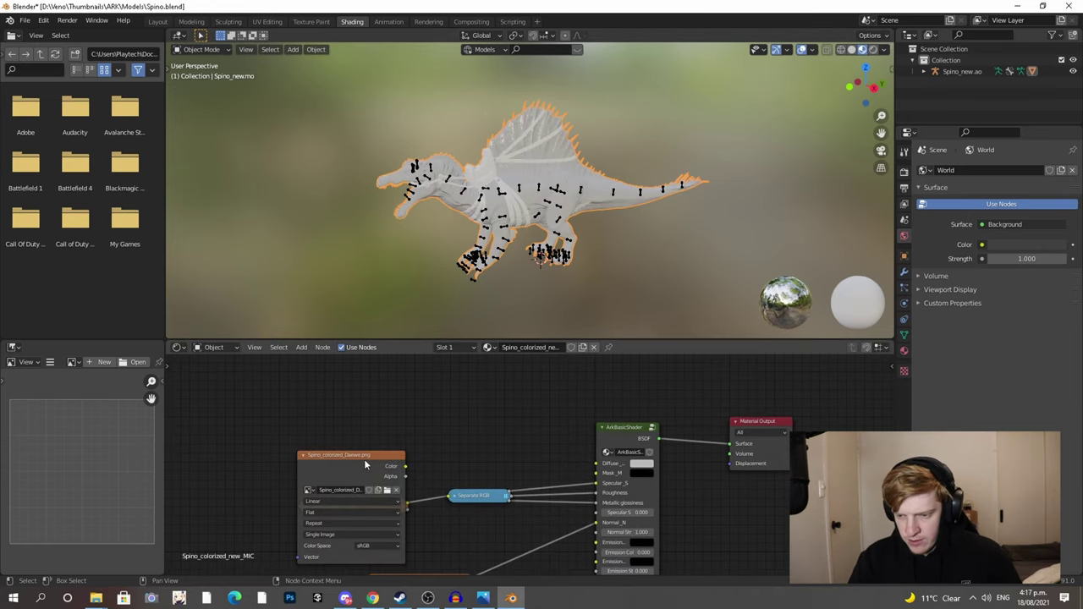
pyautogui.moveTo(364, 458); pyautogui.dragTo(409, 421)
pyautogui.hotkey('ctrl', 'z')
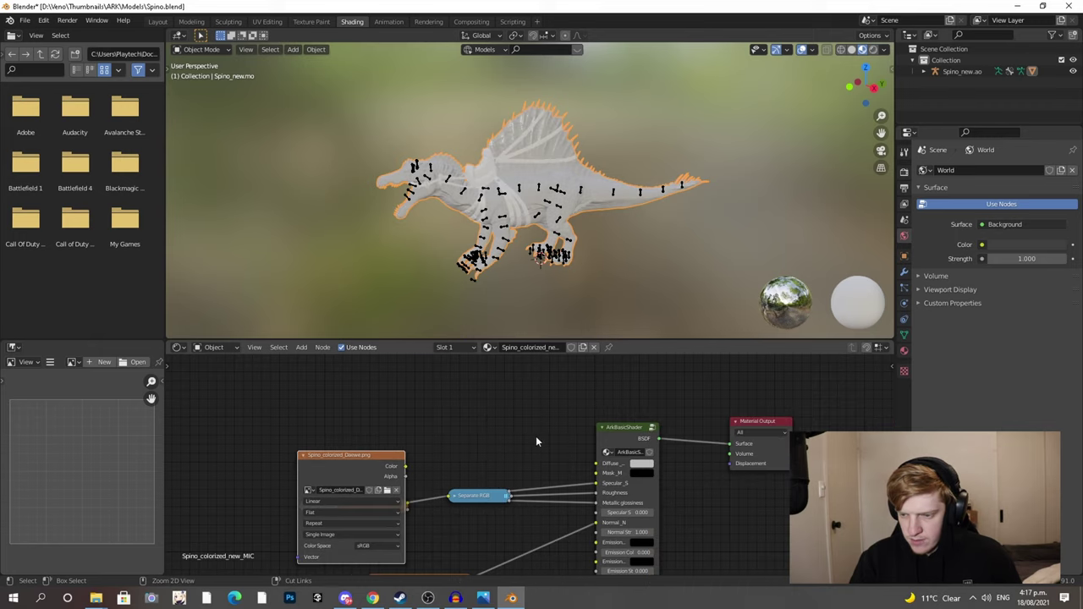
pyautogui.moveTo(336, 460); pyautogui.dragTo(325, 372)
pyautogui.moveTo(395, 378); pyautogui.dragTo(596, 464)
pyautogui.scroll(4, 496, 161)
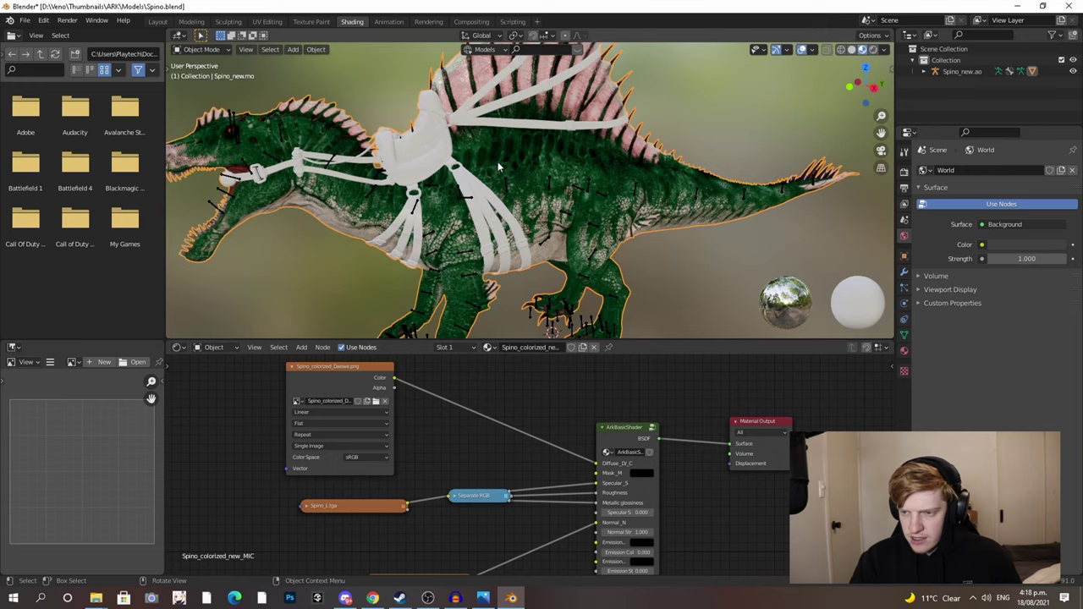
pyautogui.moveTo(495, 161); pyautogui.dragTo(538, 160, button='middle')
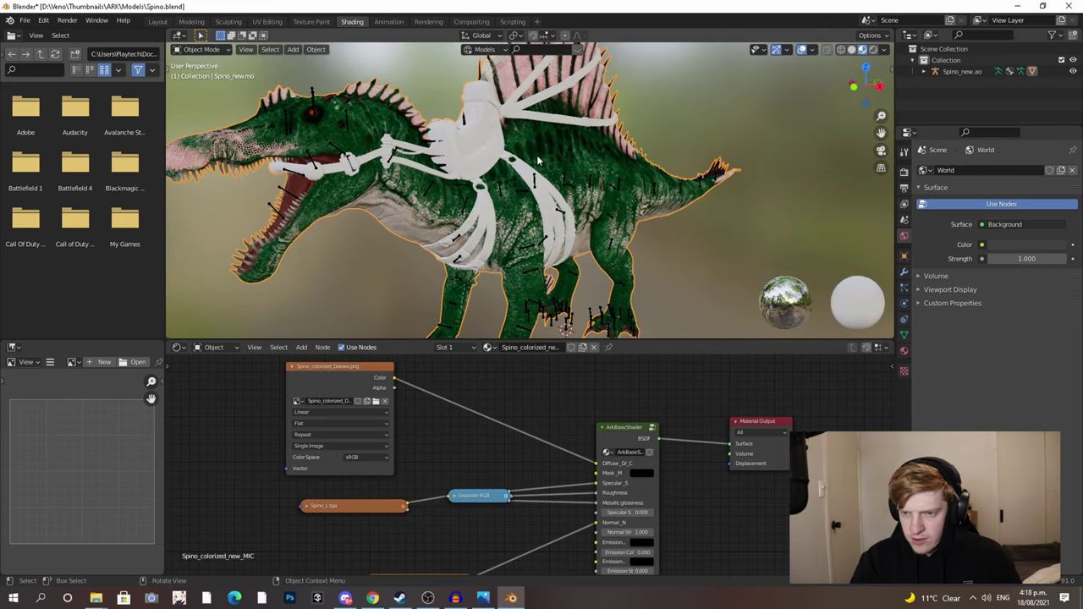
pyautogui.click(292, 366)
# - Examine the recoloured texture on the Spinosaurus's head, body and saddle area from several angles
pyautogui.moveTo(508, 211); pyautogui.dragTo(444, 246, button='middle')
pyautogui.scroll(5, 471, 125)
pyautogui.moveTo(471, 125); pyautogui.dragTo(477, 128, button='middle')
pyautogui.scroll(3, 295, 183)
pyautogui.moveTo(295, 185); pyautogui.dragTo(448, 199, button='middle')
pyautogui.scroll(-5, 515, 178)
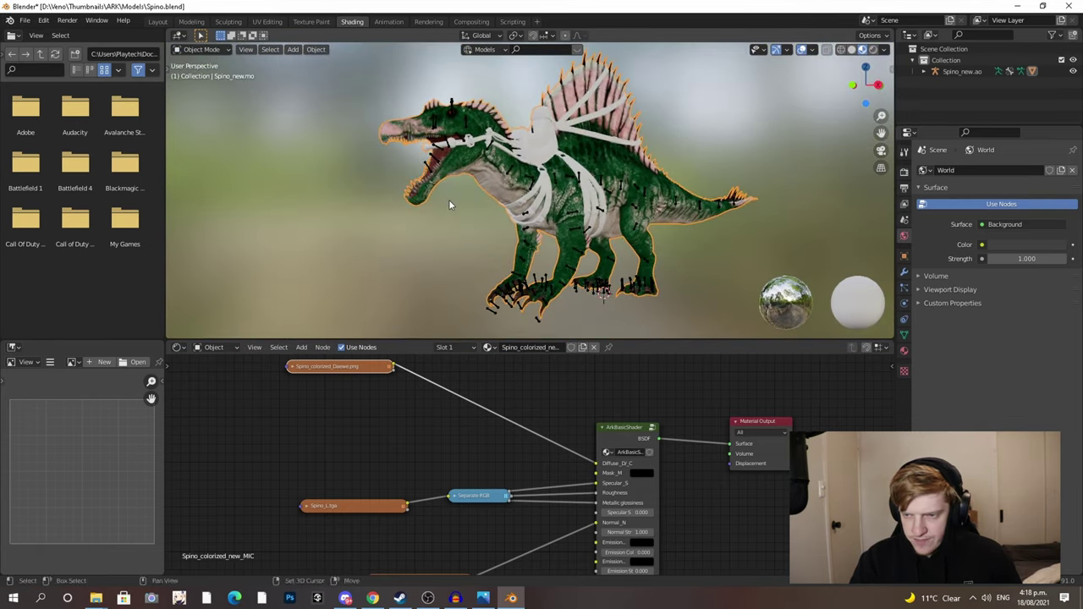
pyautogui.scroll(6, 448, 199)
# - Switch to the SpinoSaddle_Colorize_MIC material, enable its nodes and delete the default shader node
pyautogui.click(456, 348)
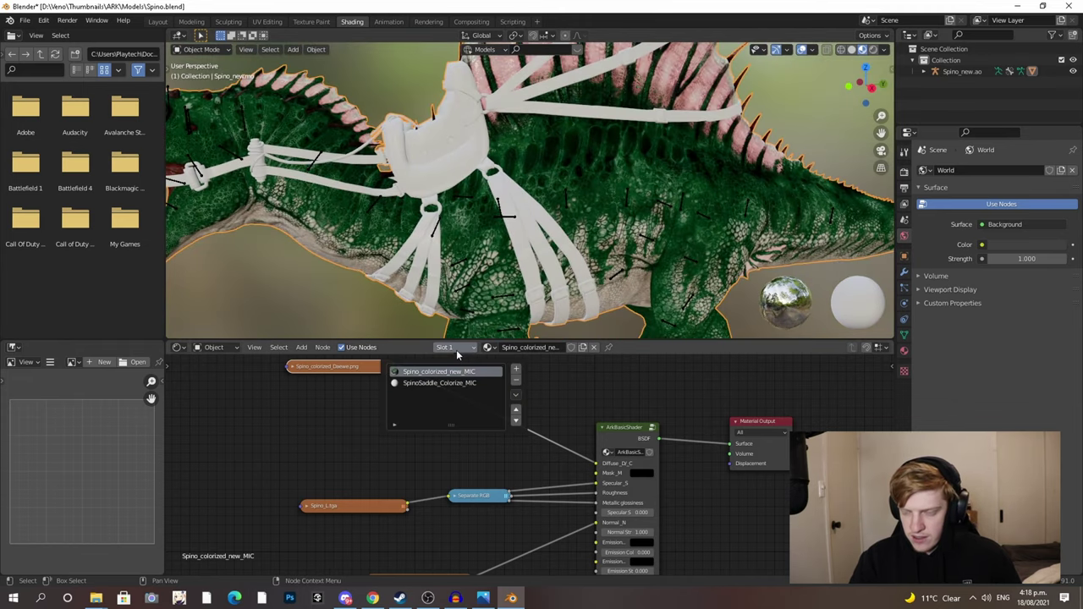
pyautogui.click(449, 384)
pyautogui.click(341, 348)
pyautogui.moveTo(664, 428); pyautogui.dragTo(530, 434, button='middle')
pyautogui.click(512, 421)
pyautogui.press('x')
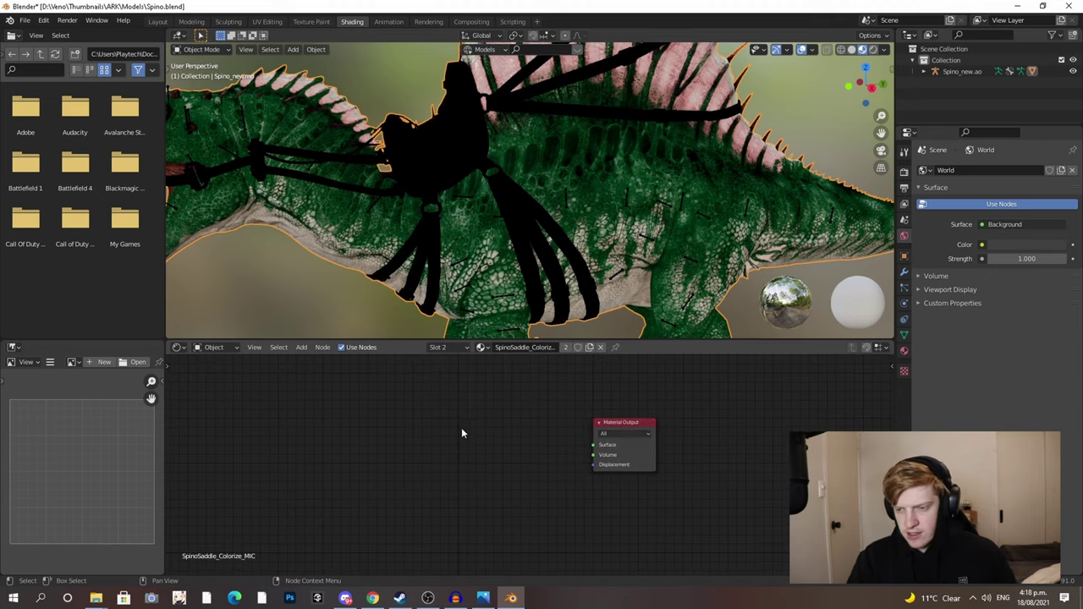
# - Add an ArkBasicShader node to the saddle material and connect its BSDF to the Material Output's Surface
pyautogui.hotkey('shift', 'a')
pyautogui.click(452, 434)
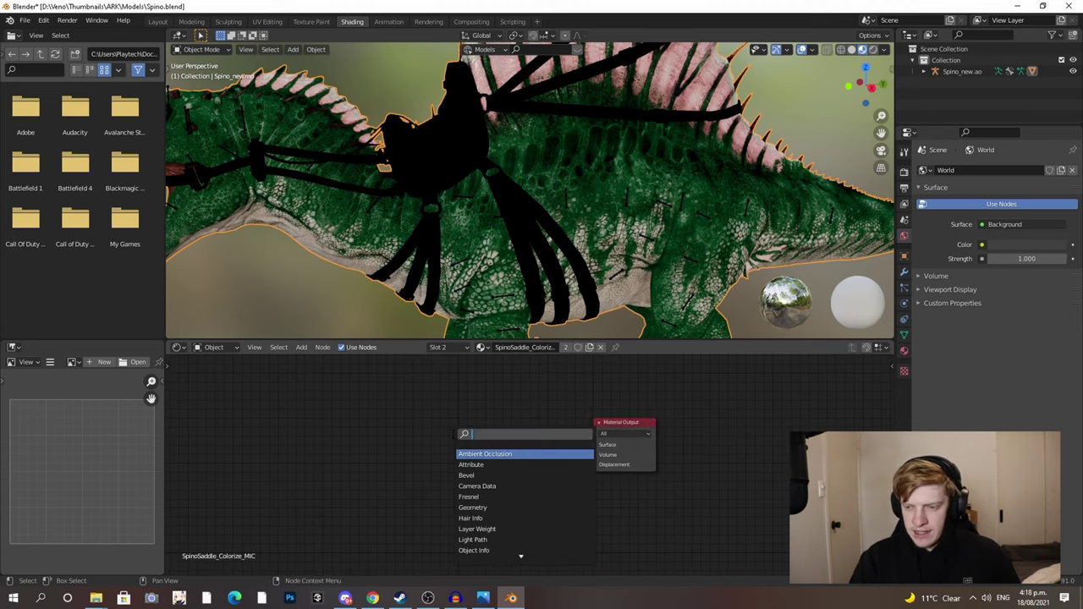
pyautogui.write('ark')
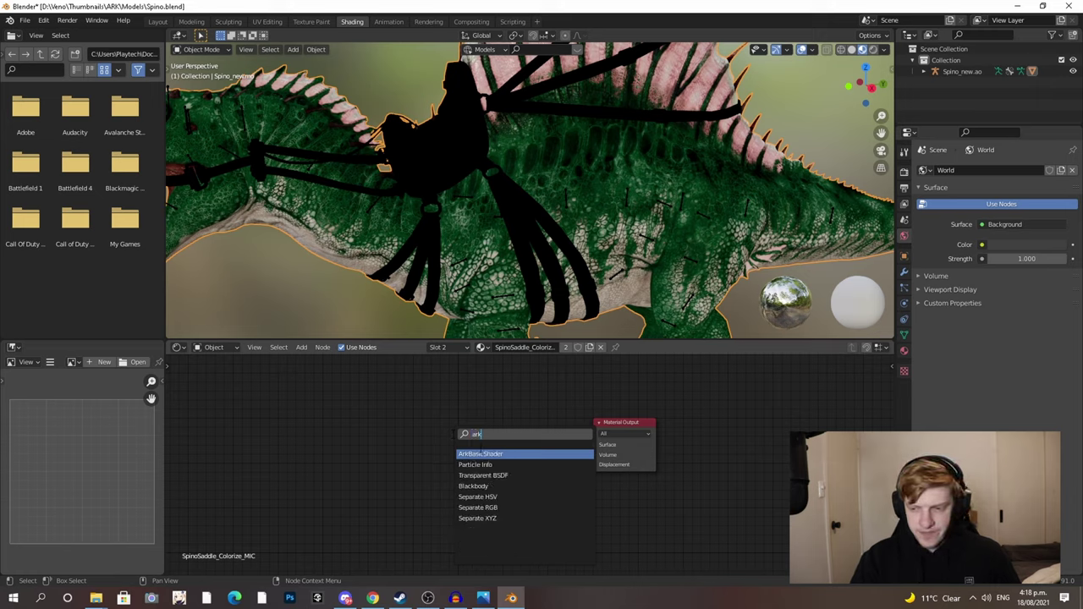
pyautogui.press('Return')
pyautogui.moveTo(505, 442); pyautogui.dragTo(591, 446)
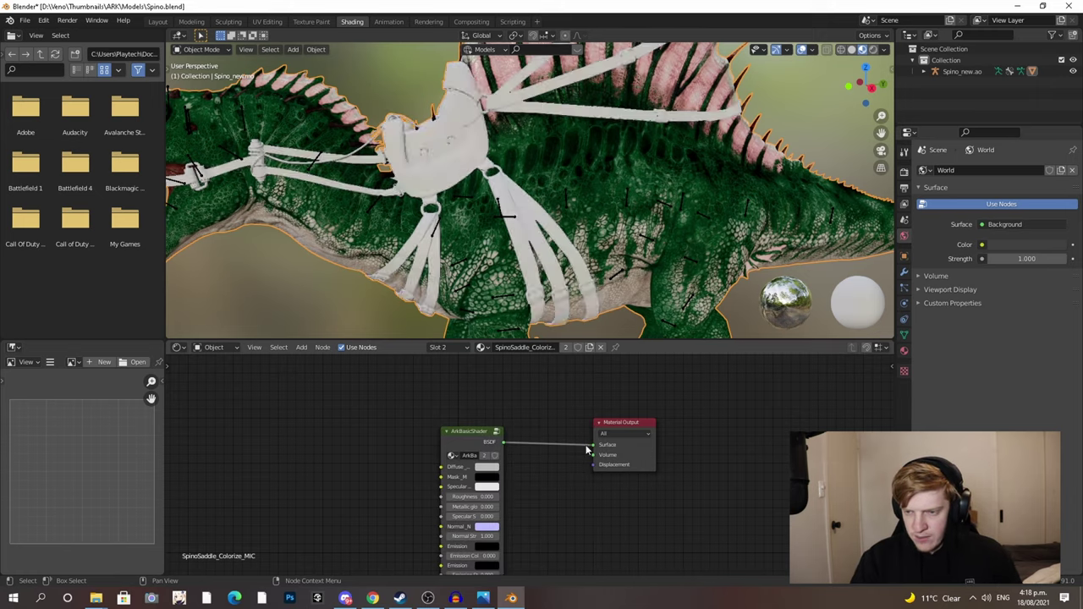
pyautogui.moveTo(468, 435); pyautogui.dragTo(499, 421)
# - Open the Textures folder inside the Spino export's Saddle folder in File Explorer
pyautogui.click(97, 603)
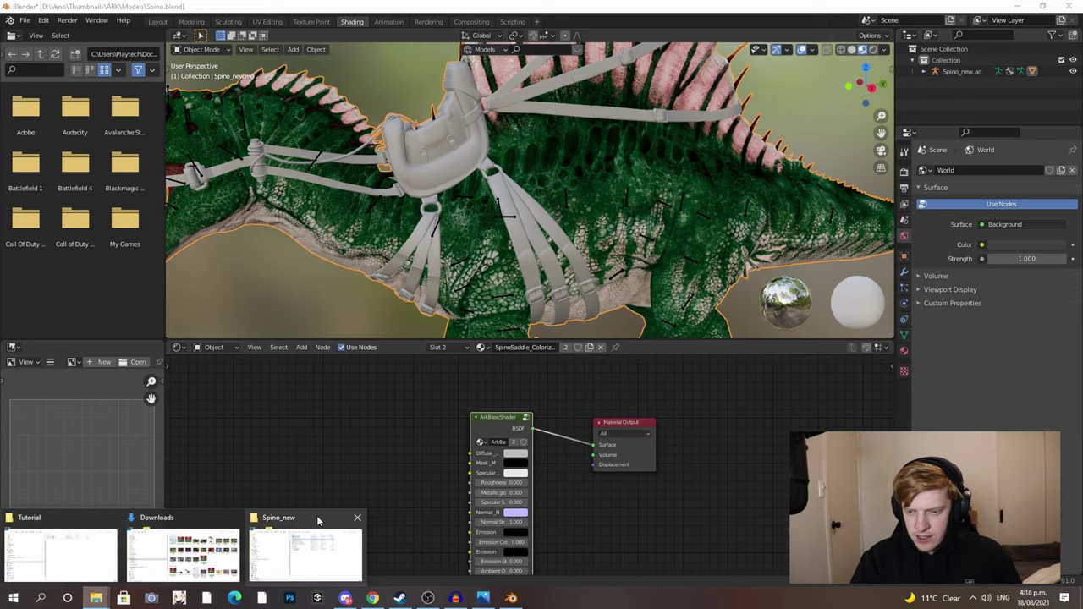
pyautogui.click(317, 530)
pyautogui.moveTo(549, 465); pyautogui.dragTo(474, 339)
pyautogui.click(490, 375)
pyautogui.click(432, 423)
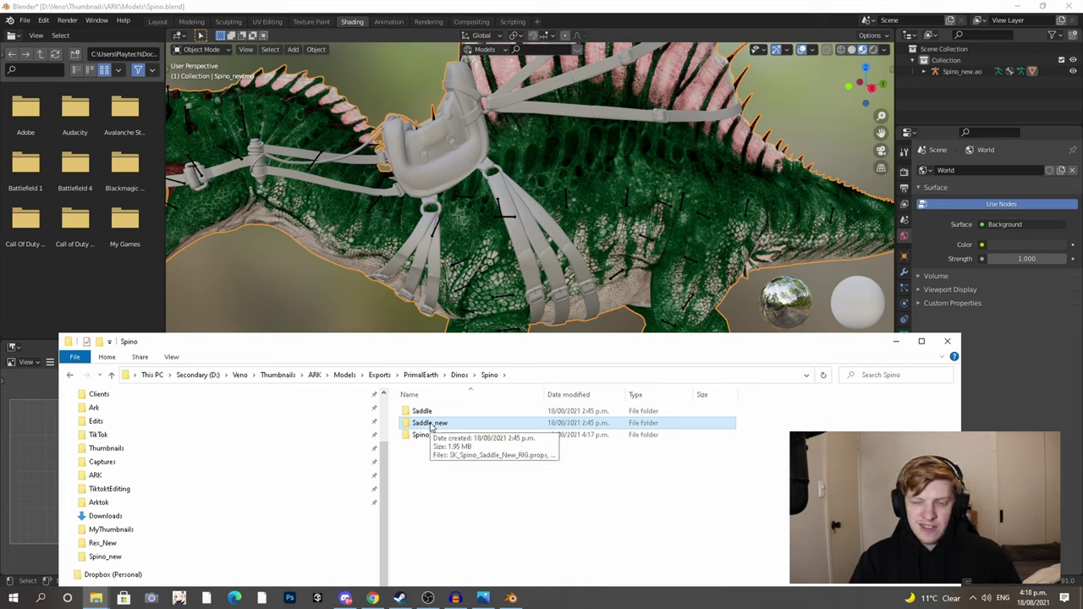
pyautogui.click(425, 412)
pyautogui.doubleClick(427, 413)
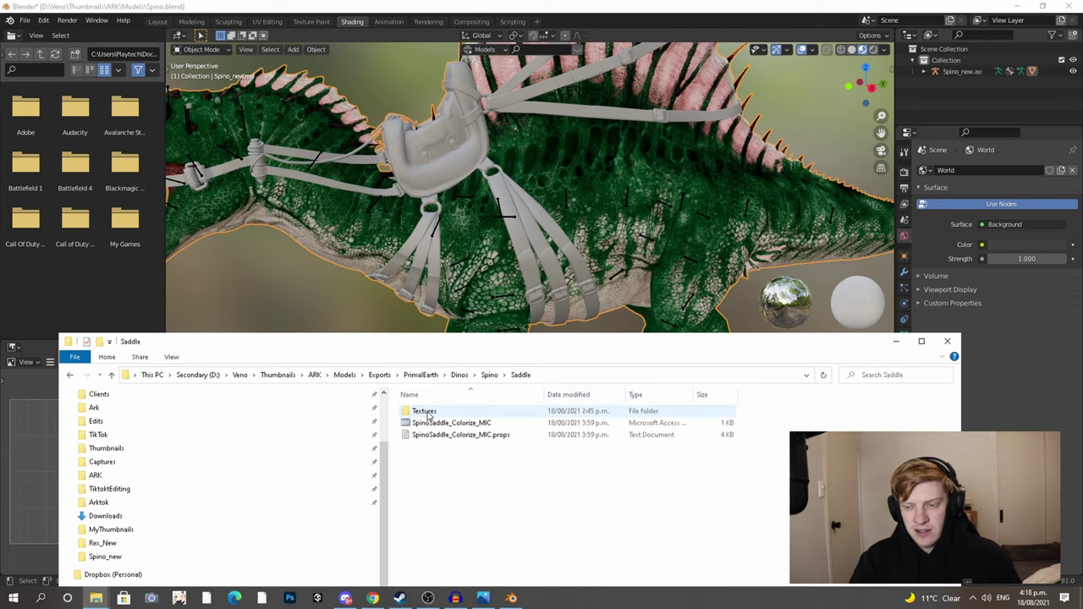
pyautogui.doubleClick(426, 412)
# - Add T_SpinoSaddle_Colorize_d to the saddle material, connect it to the ArkBasicShader diffuse input and collapse the image node
pyautogui.moveTo(468, 341); pyautogui.dragTo(947, 234)
pyautogui.moveTo(903, 326); pyautogui.dragTo(306, 475)
pyautogui.moveTo(402, 467); pyautogui.dragTo(471, 455)
pyautogui.click(301, 458)
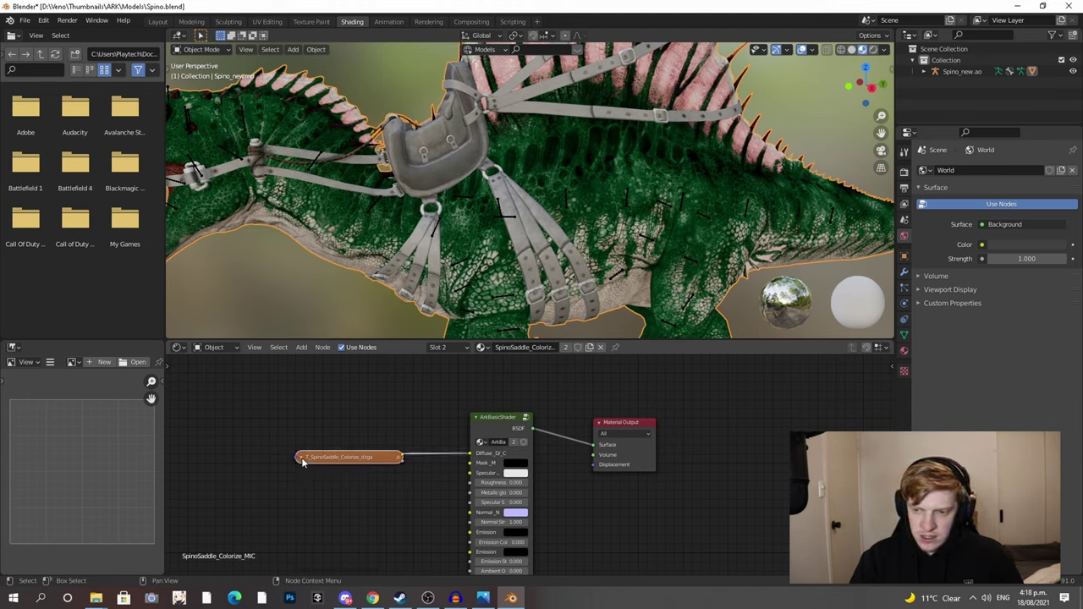
pyautogui.moveTo(314, 464); pyautogui.dragTo(297, 424)
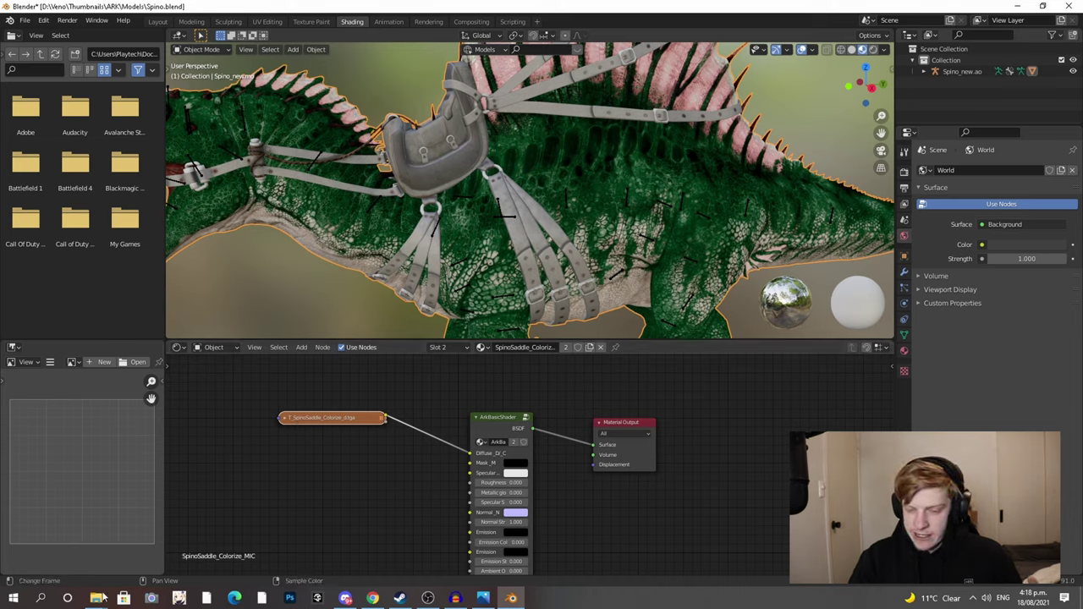
# - Add the T_SpinoSaddle_Layered and T_SpinoSaddle_N textures as image nodes in the saddle material
pyautogui.moveTo(96, 599)
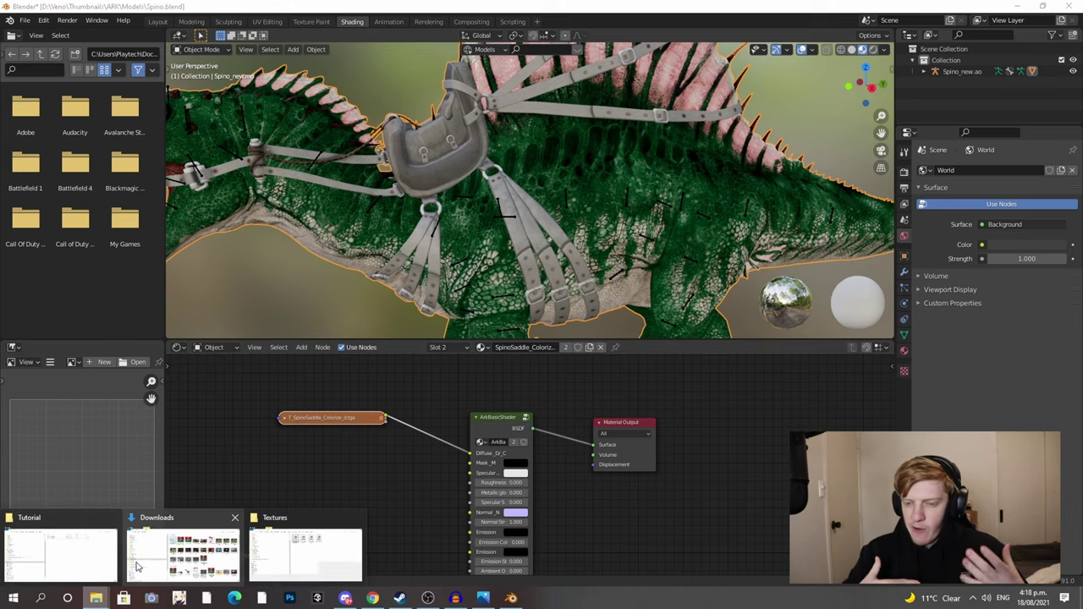
pyautogui.click(305, 555)
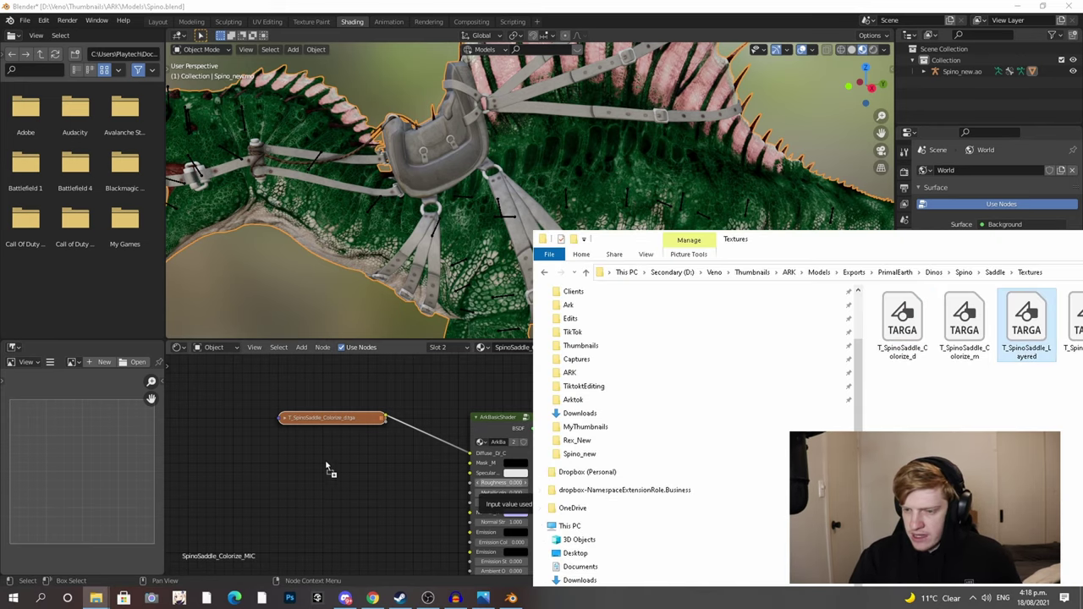
pyautogui.moveTo(328, 469); pyautogui.dragTo(330, 471)
pyautogui.moveTo(1068, 326); pyautogui.dragTo(241, 478)
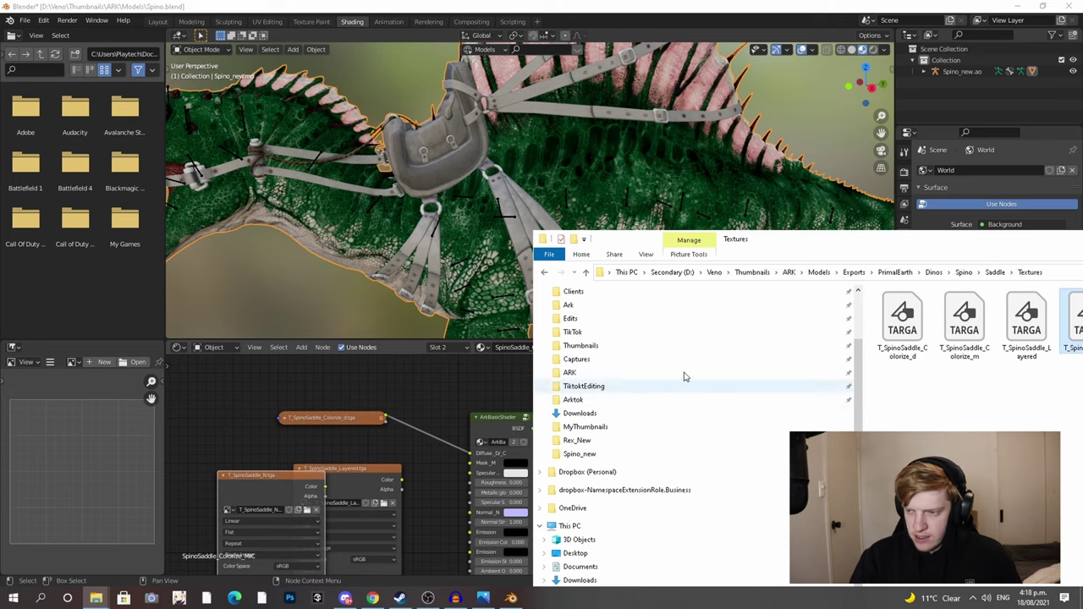
pyautogui.moveTo(879, 241); pyautogui.dragTo(669, 241)
pyautogui.moveTo(1047, 244); pyautogui.dragTo(852, 238)
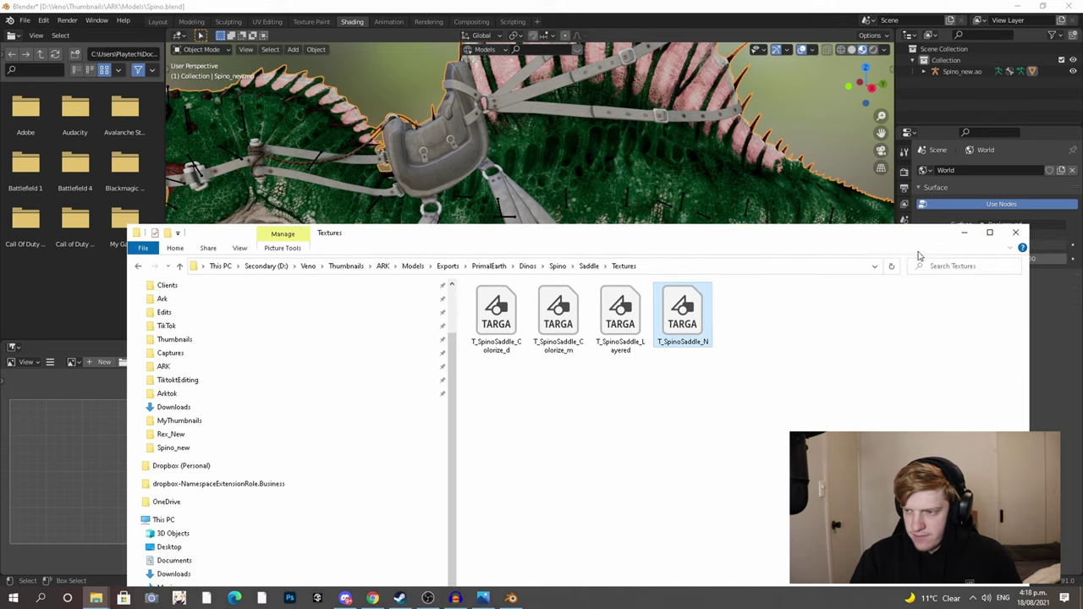
pyautogui.click(965, 234)
# - Connect T_SpinoSaddle_N to the shader's Normal_N input, change its colour space and collapse the node below the others
pyautogui.moveTo(405, 535); pyautogui.dragTo(482, 461, button='middle')
pyautogui.moveTo(386, 438); pyautogui.dragTo(536, 460)
pyautogui.click(291, 545)
pyautogui.click(298, 518)
pyautogui.click(221, 456)
pyautogui.moveTo(247, 456); pyautogui.dragTo(334, 559)
# - Collapse and reposition the T_SpinoSaddle_Layered node, and place a Separate RGB node between it and the shader
pyautogui.moveTo(383, 417); pyautogui.dragTo(232, 411)
pyautogui.click(240, 412)
pyautogui.hotkey('shift', 'a')
pyautogui.click(401, 432)
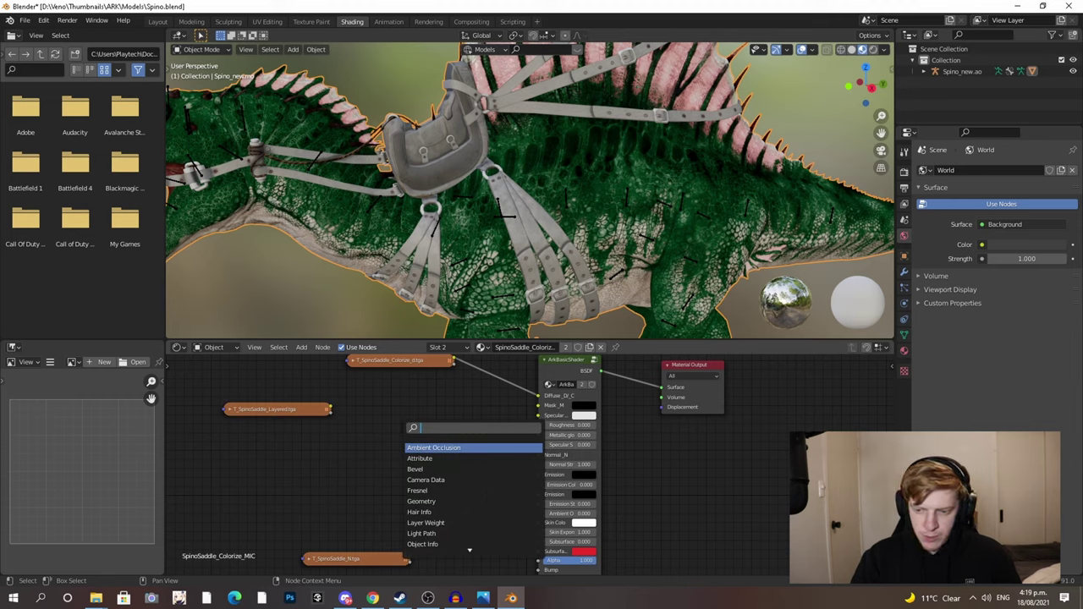
pyautogui.write('rgb')
pyautogui.press('Down')
pyautogui.press('Down')
pyautogui.press('Down')
pyautogui.press('Down')
pyautogui.press('Return')
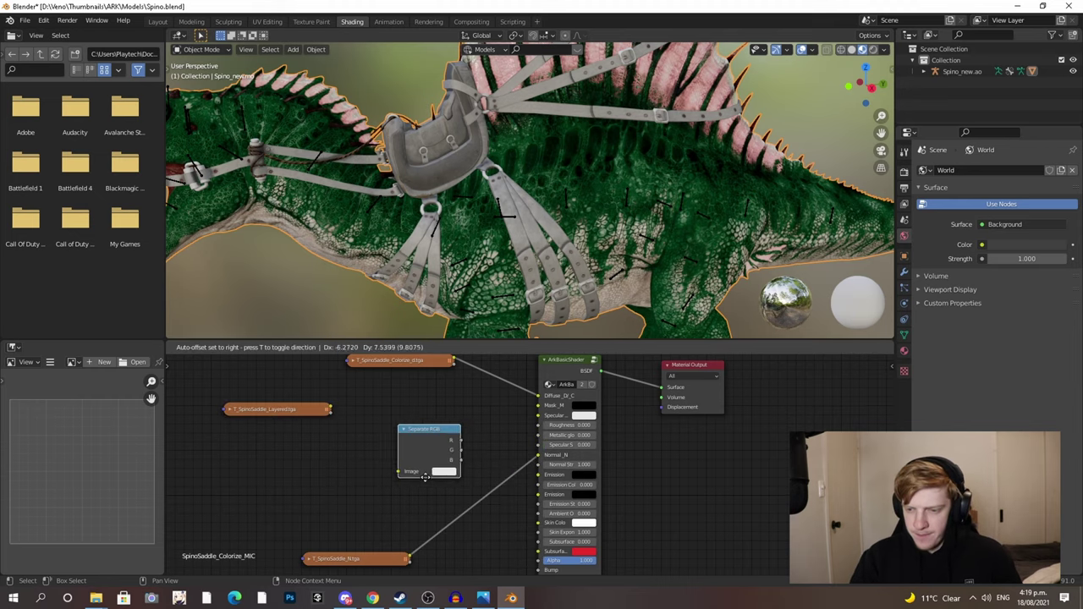
pyautogui.click(337, 412)
# - Feed T_SpinoSaddle_Layered into Separate RGB, connect R, G and B to Specular_S, Roughness and Metallic glossiness, and collapse the node
pyautogui.moveTo(331, 410); pyautogui.dragTo(367, 438)
pyautogui.moveTo(419, 407); pyautogui.dragTo(538, 416)
pyautogui.moveTo(418, 416); pyautogui.dragTo(538, 425)
pyautogui.moveTo(428, 429); pyautogui.dragTo(539, 436)
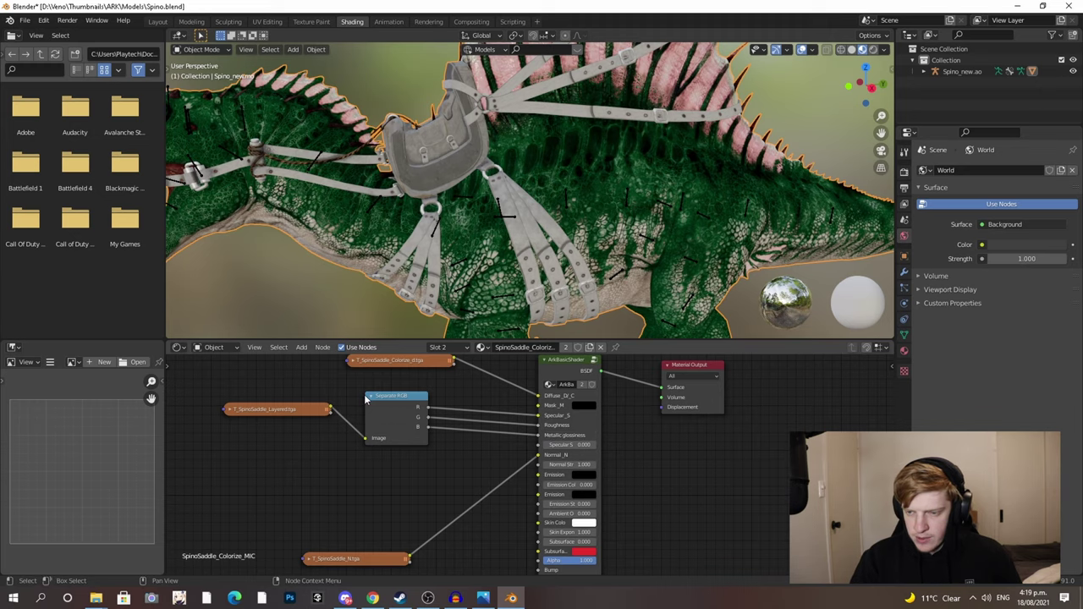
pyautogui.click(367, 397)
# - Examine the textured saddle and the whole Spinosaurus from different angles and distances
pyautogui.moveTo(361, 416); pyautogui.dragTo(446, 456, button='middle')
pyautogui.scroll(-6, 347, 199)
pyautogui.moveTo(347, 199); pyautogui.dragTo(433, 193, button='middle')
pyautogui.scroll(10, 401, 189)
pyautogui.scroll(-10, 432, 193)
pyautogui.moveTo(567, 194); pyautogui.dragTo(492, 181, button='middle')
pyautogui.scroll(-2, 439, 210)
pyautogui.scroll(-5, 440, 208)
pyautogui.scroll(6, 468, 231)
# - Save the scene under the new name SpinoSaddle.blend in the ARK Models folder
pyautogui.click(26, 21)
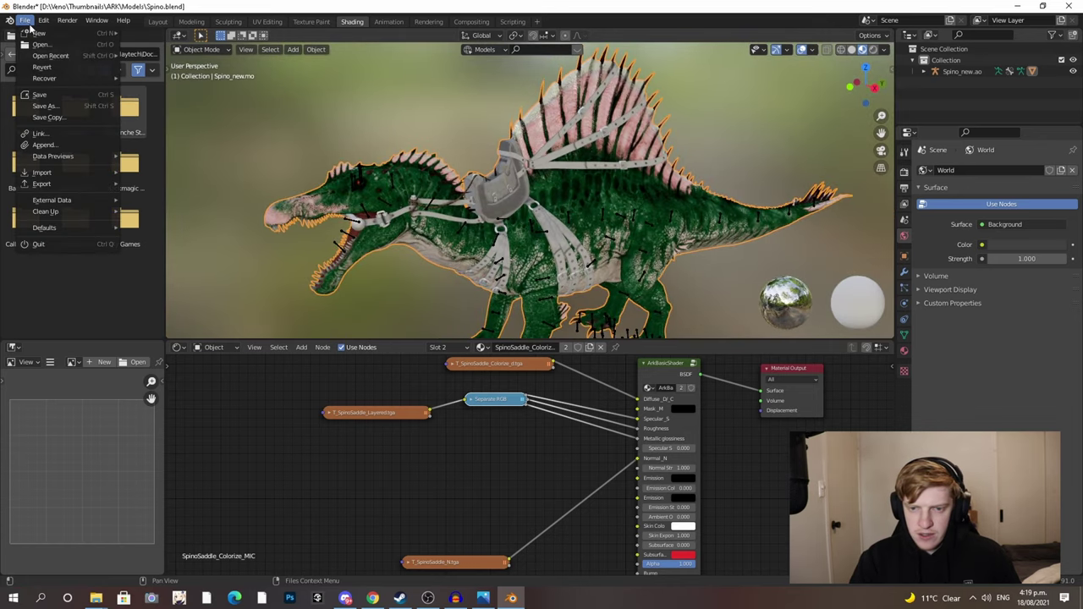
pyautogui.click(34, 109)
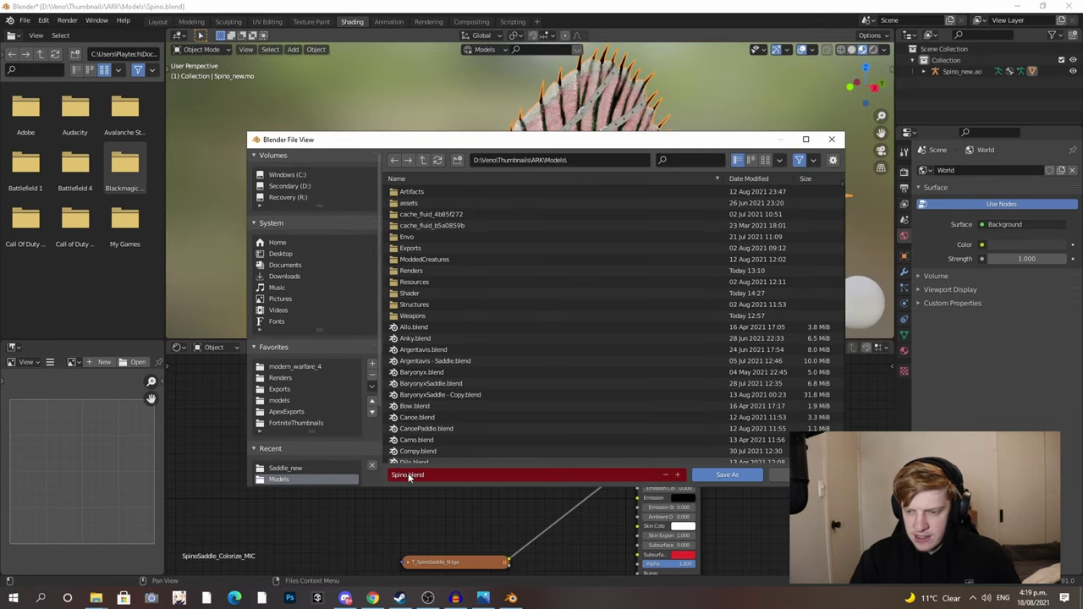
pyautogui.click(409, 476)
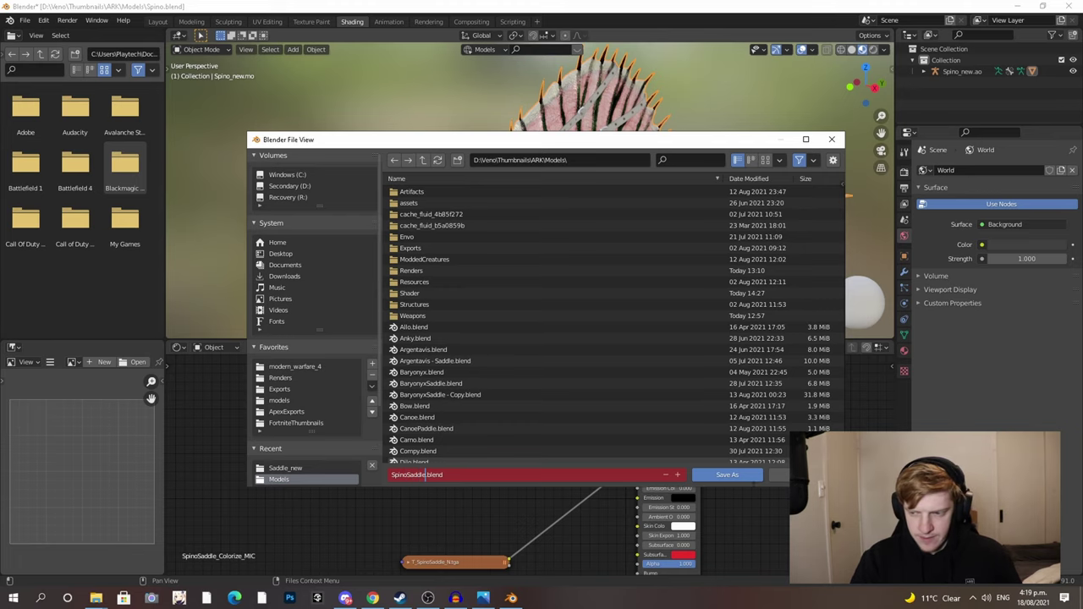
pyautogui.write('Saddle')
pyautogui.press('Return')
pyautogui.click(738, 473)
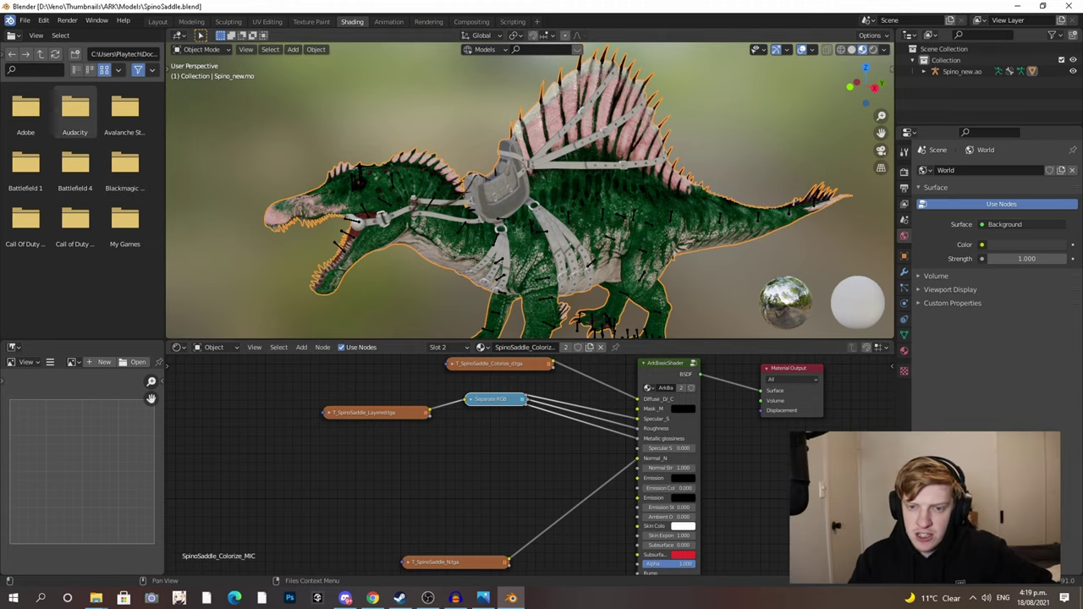
# - Start a new scene and delete the default camera, cube and light
pyautogui.click(25, 21)
pyautogui.moveTo(41, 34)
pyautogui.click(151, 40)
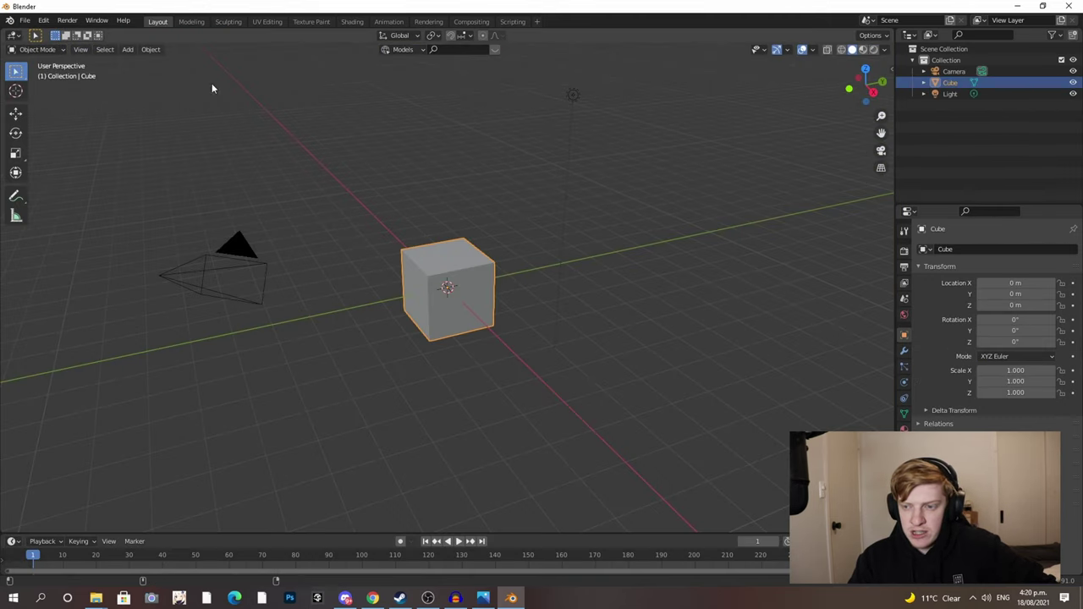
pyautogui.moveTo(751, 393); pyautogui.dragTo(212, 84)
pyautogui.press('Delete')
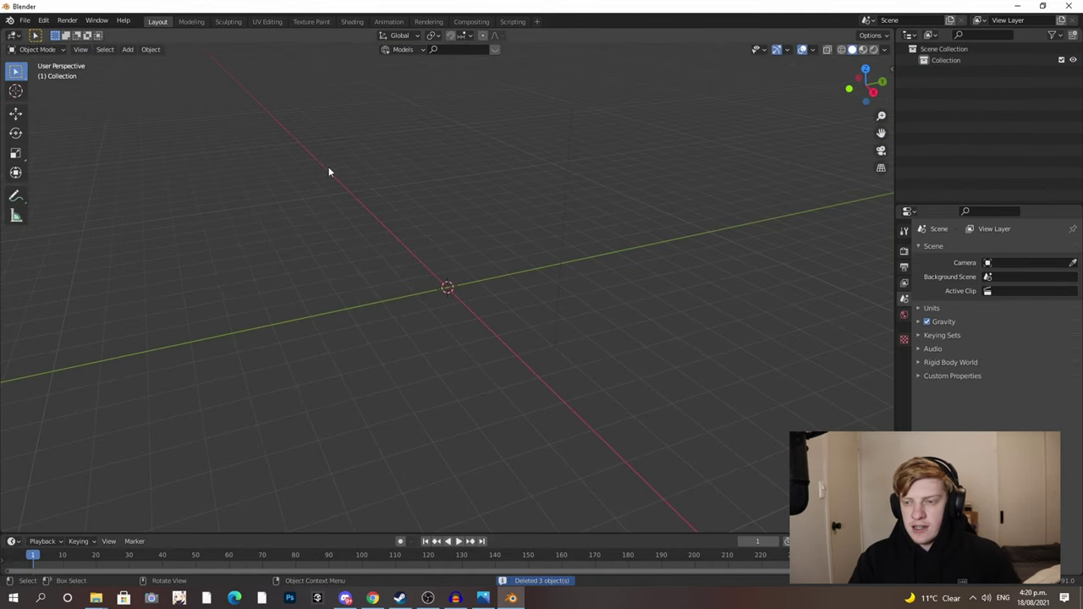
# - Append the ArkBasicShader node group from ArkShader.blend
pyautogui.click(25, 20)
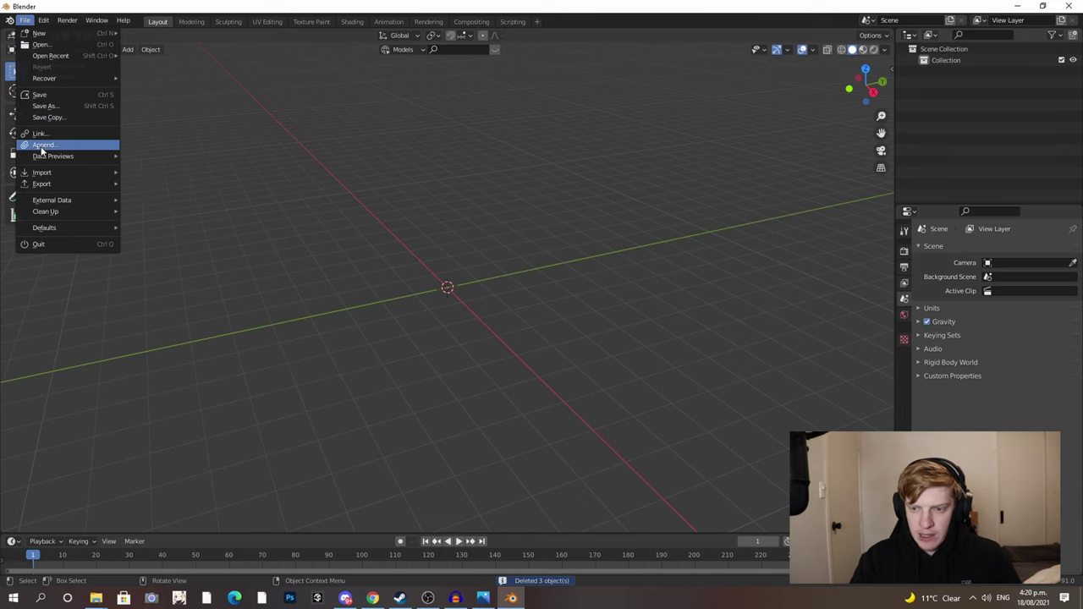
pyautogui.click(50, 144)
pyautogui.click(419, 192)
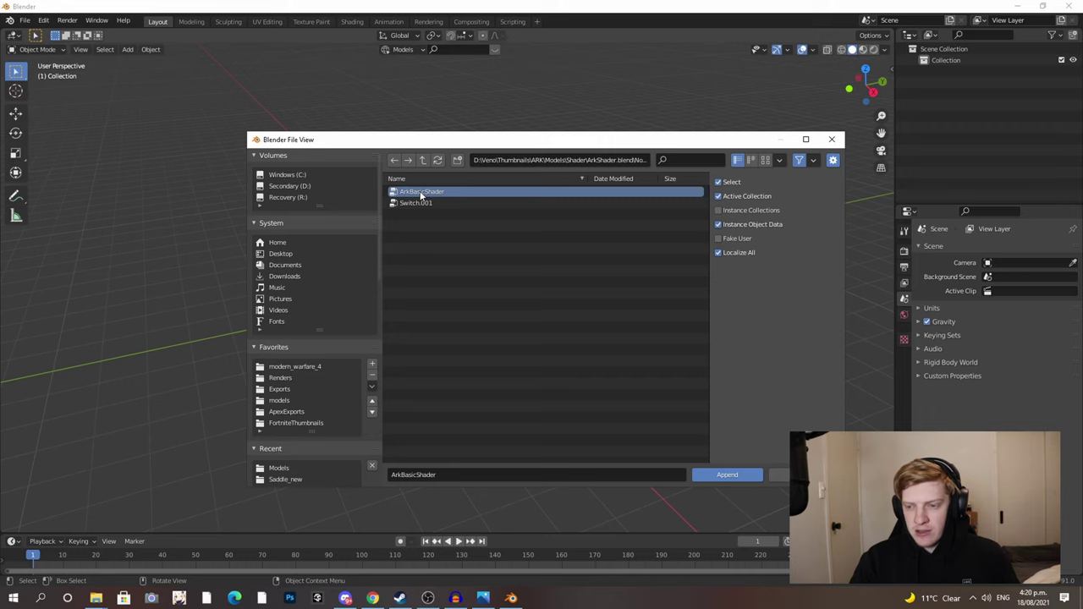
pyautogui.click(720, 475)
# - Import the skeleton mesh Human_Female_TPV.psk from the PrimalEarth Human\Female export folder
pyautogui.click(24, 20)
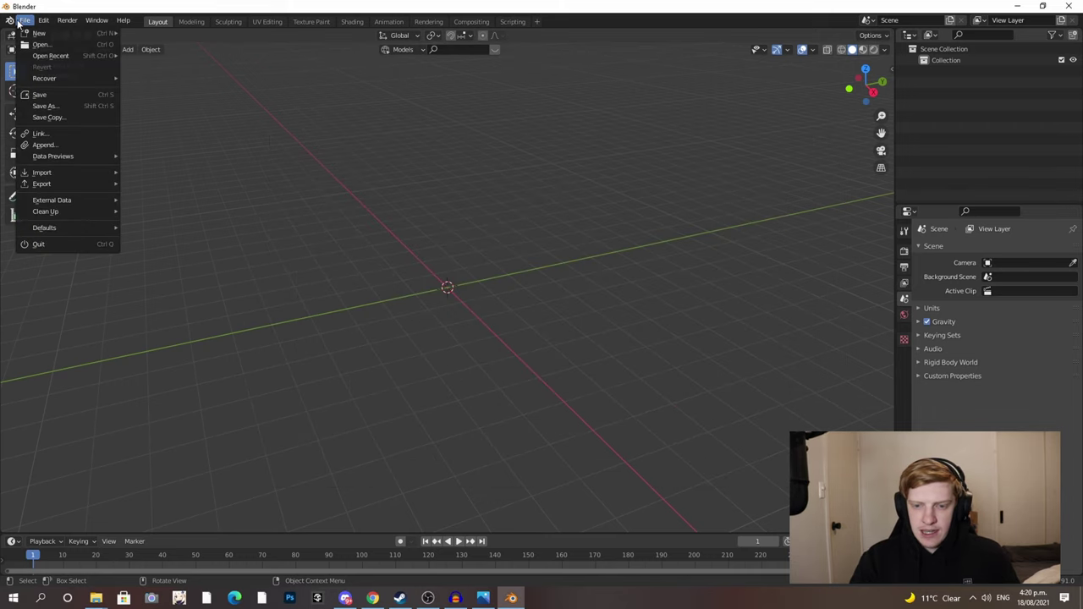
pyautogui.moveTo(39, 173)
pyautogui.click(166, 296)
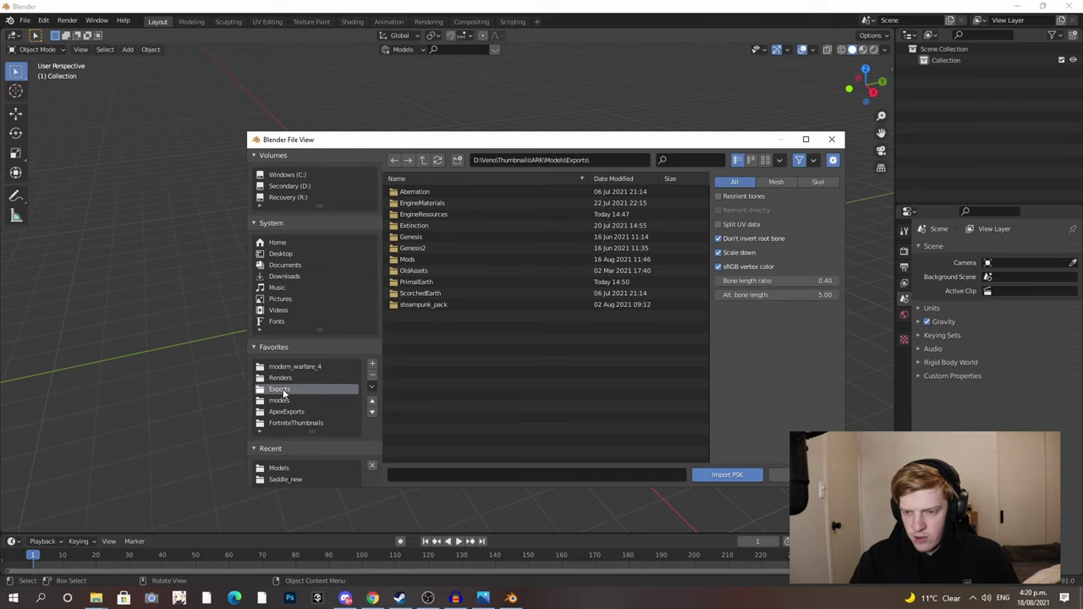
pyautogui.doubleClick(420, 282)
pyautogui.doubleClick(424, 281)
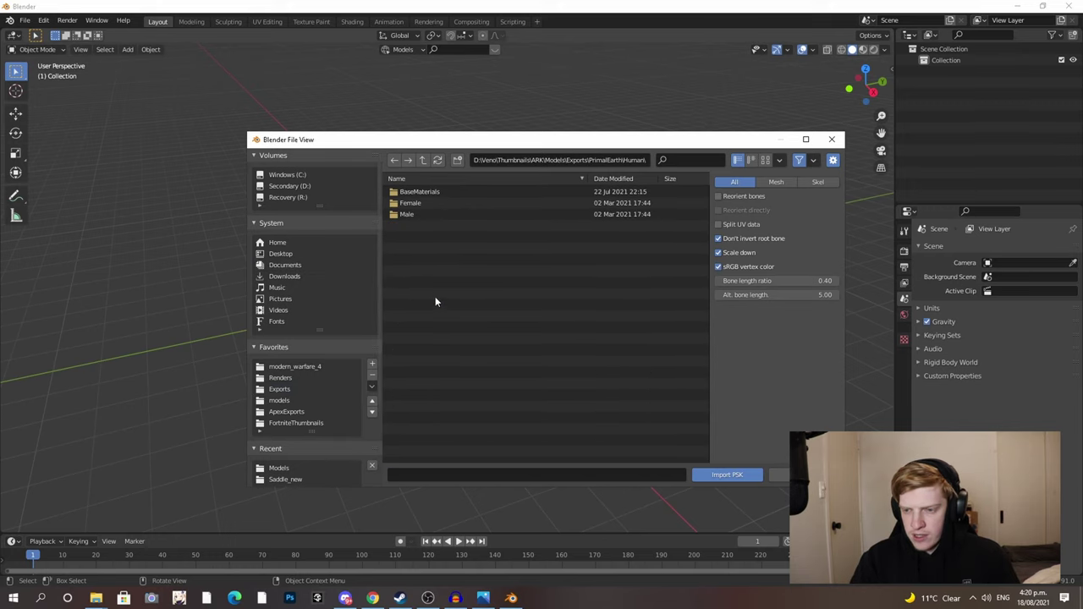
pyautogui.doubleClick(409, 203)
pyautogui.click(412, 229)
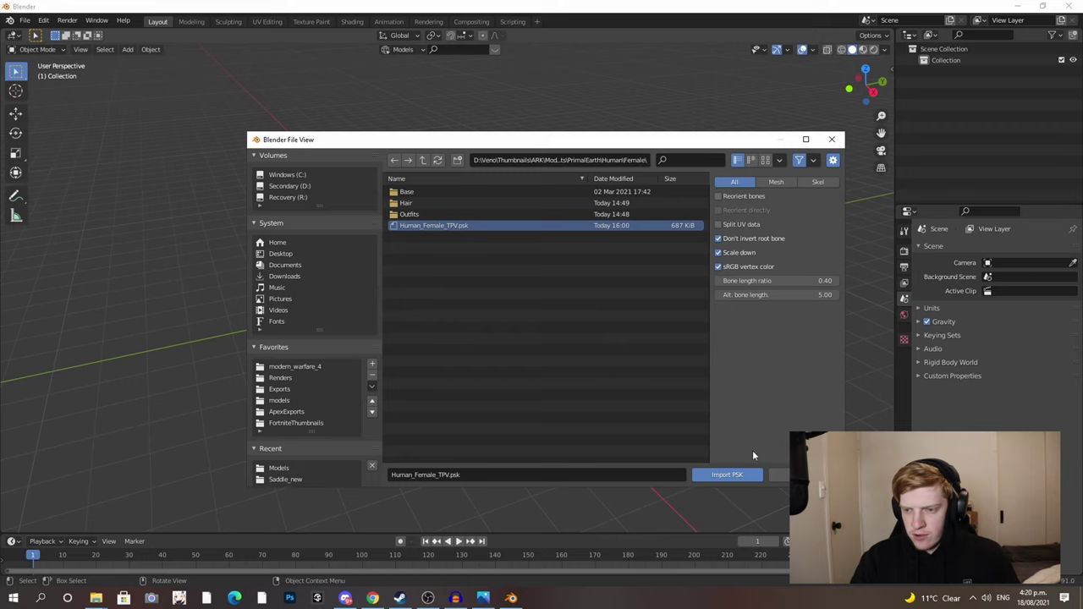
pyautogui.click(732, 475)
# - Apply smooth shading to the imported female body mesh
pyautogui.moveTo(435, 252); pyautogui.dragTo(414, 280, button='middle')
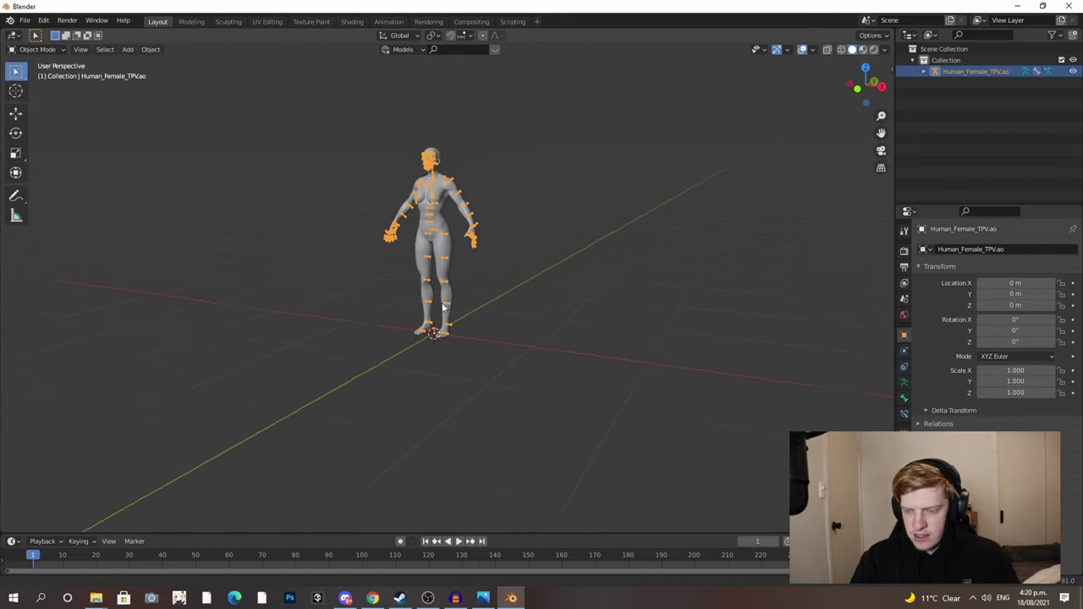
pyautogui.scroll(4, 408, 288)
pyautogui.click(377, 222)
pyautogui.rightClick(361, 232)
pyautogui.click(361, 232)
pyautogui.moveTo(361, 232)
pyautogui.mouseDown(button='middle')
pyautogui.moveTo(333, 293)
pyautogui.moveTo(412, 313)
pyautogui.mouseUp(button='middle')
# - Import the skeleton mesh femaleMetal_Boots.psk from the female Outfits\Metal folder
pyautogui.click(25, 20)
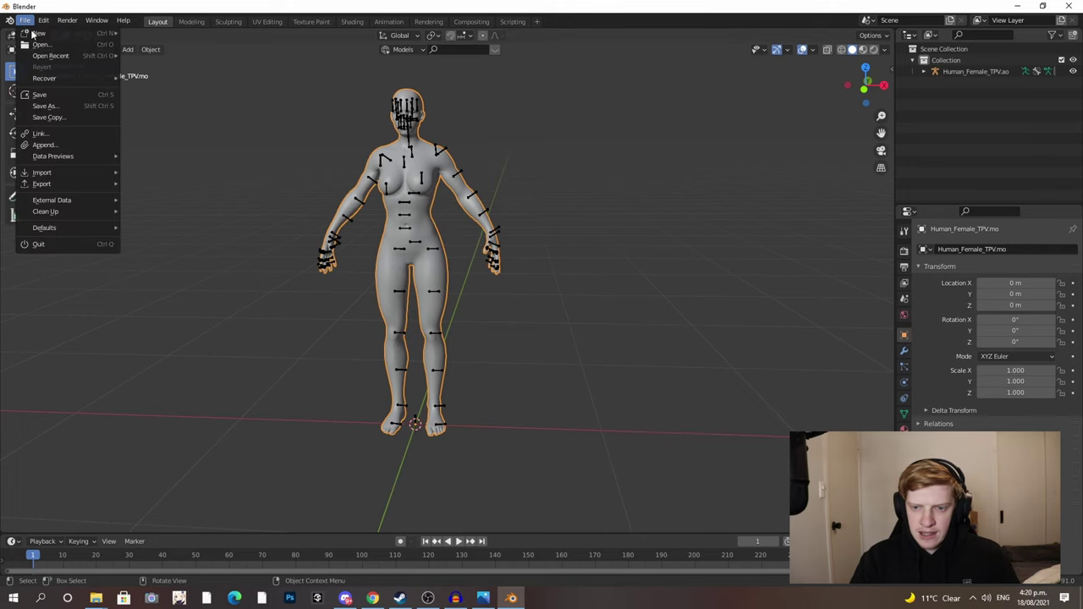
pyautogui.moveTo(41, 173)
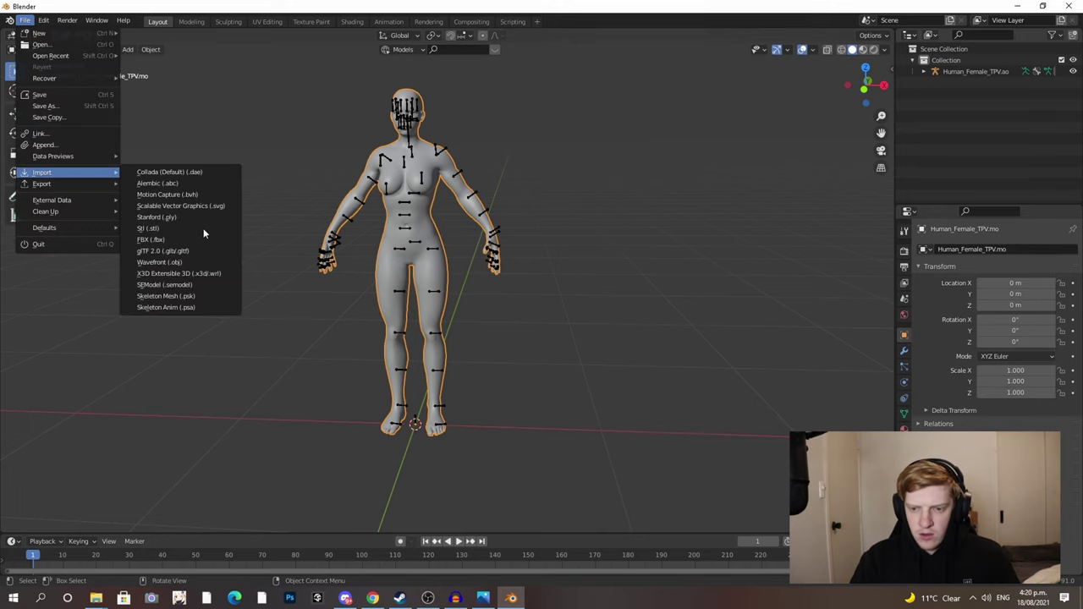
pyautogui.click(186, 296)
pyautogui.click(410, 212)
pyautogui.click(411, 203)
pyautogui.click(415, 192)
pyautogui.click(729, 475)
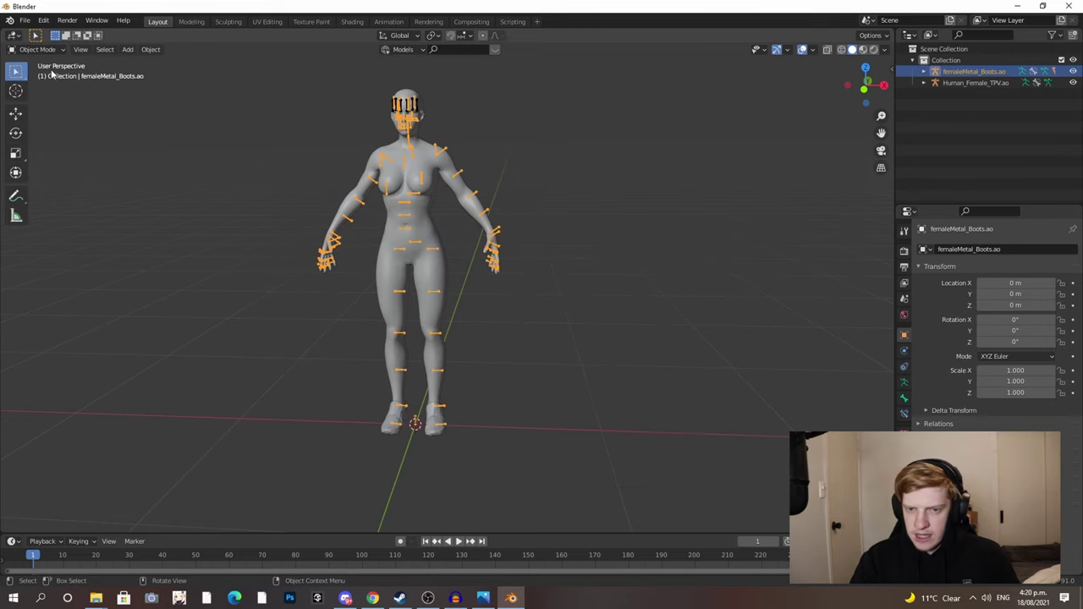
# - Import the skeleton mesh femaleMetal_Pants.psk from the same Metal outfit folder
pyautogui.click(24, 20)
pyautogui.moveTo(46, 172)
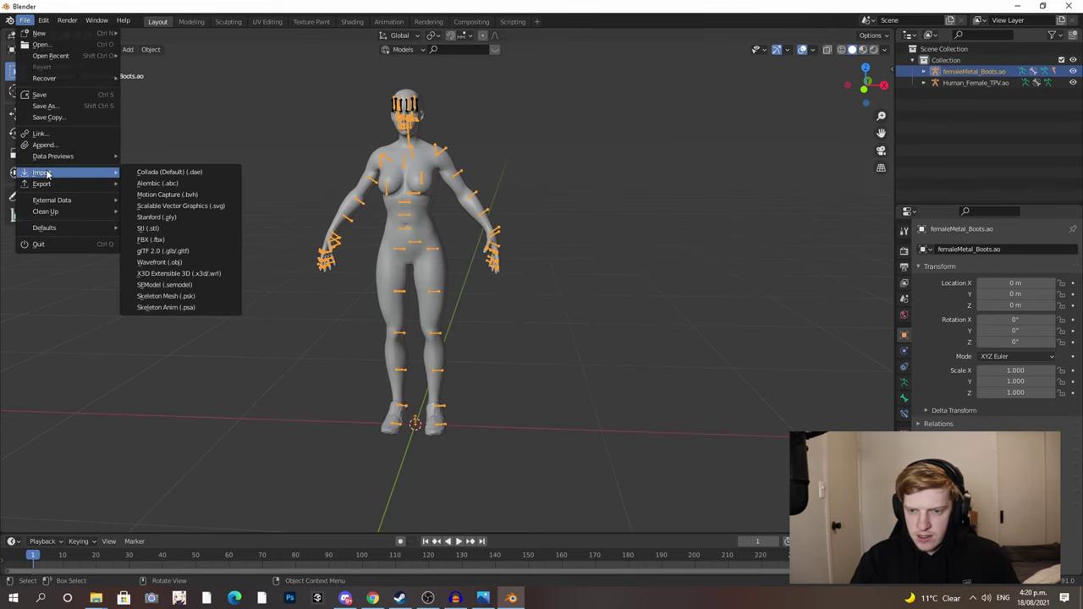
pyautogui.click(187, 296)
pyautogui.click(448, 214)
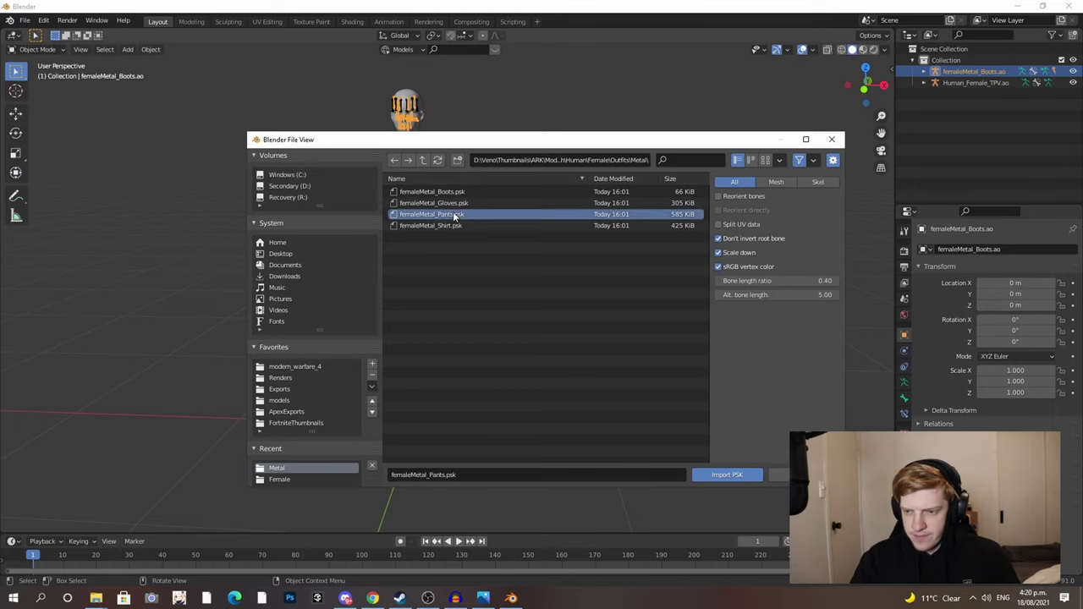
pyautogui.click(723, 474)
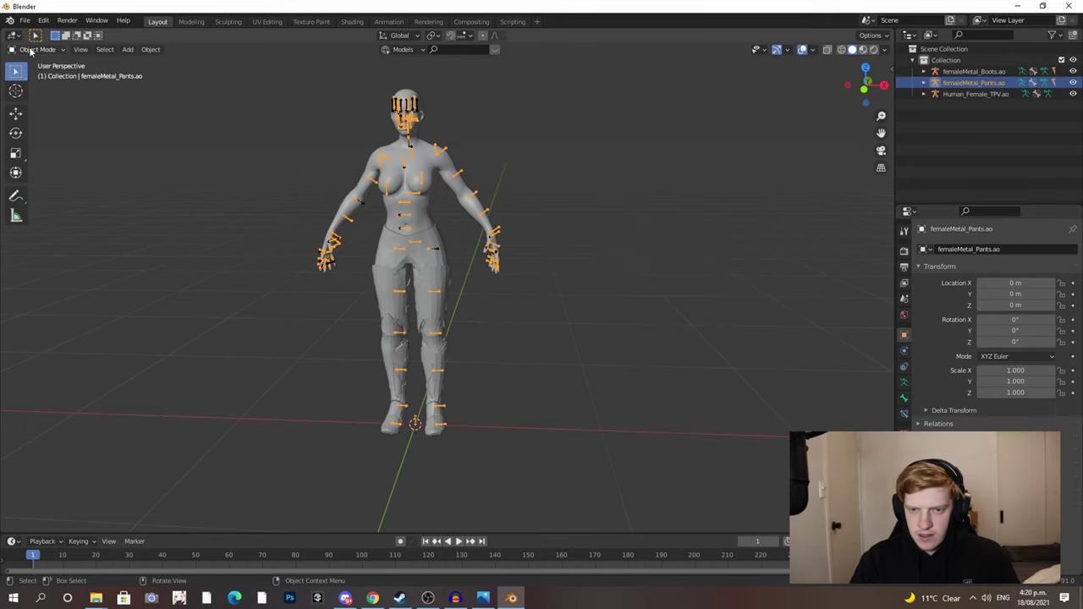
# - Import the skeleton mesh femaleMetal_Gloves.psk from the Metal outfit folder
pyautogui.click(24, 20)
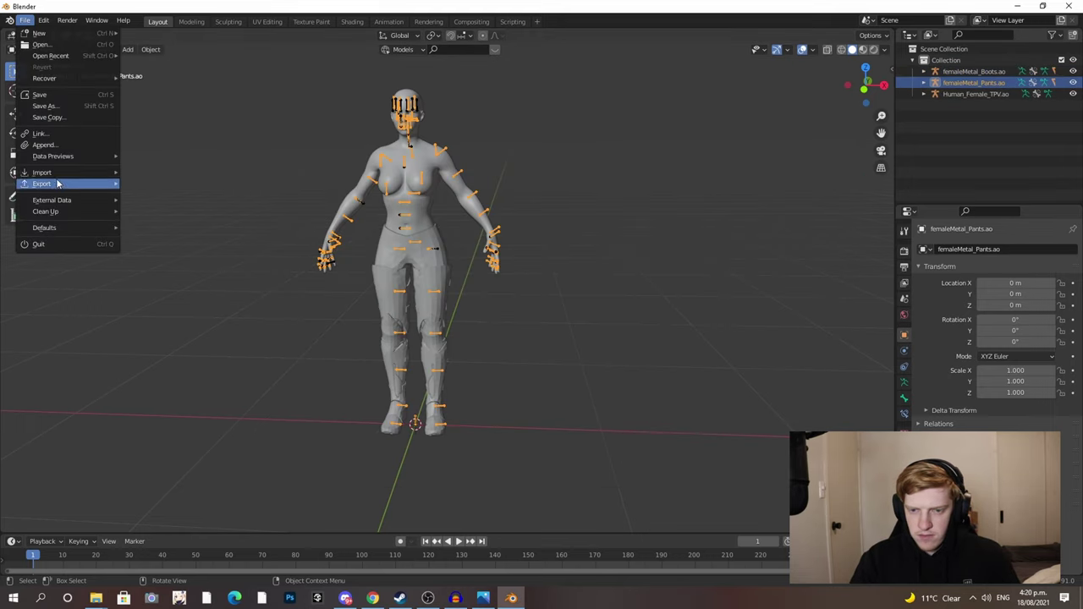
pyautogui.moveTo(76, 173)
pyautogui.click(169, 295)
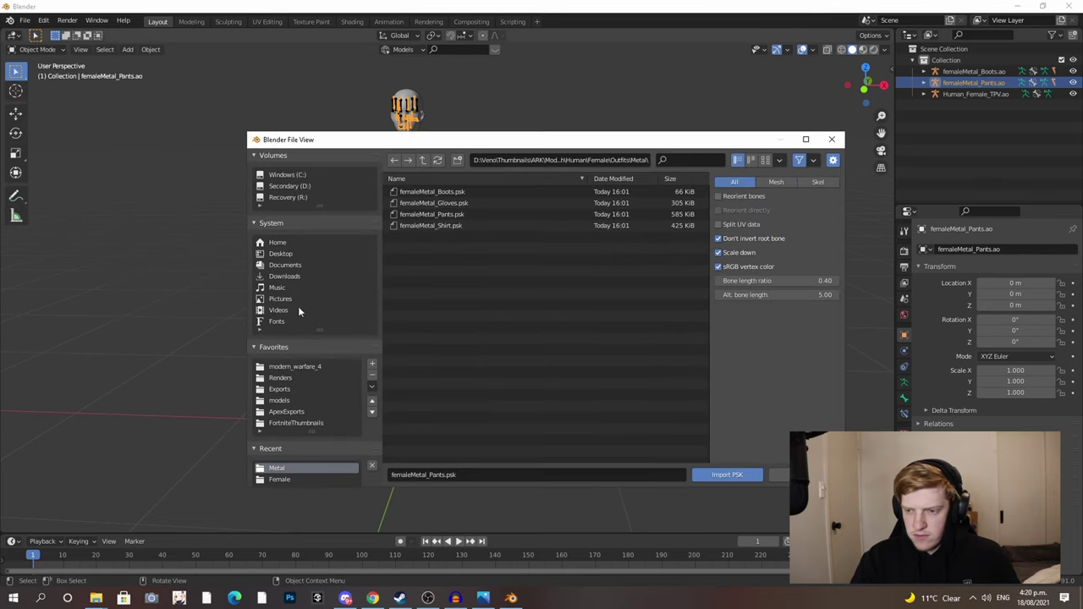
pyautogui.click(447, 203)
pyautogui.click(724, 474)
# - Import the skeleton mesh femaleMetal_Shirt.psk to complete the metal outfit
pyautogui.click(25, 21)
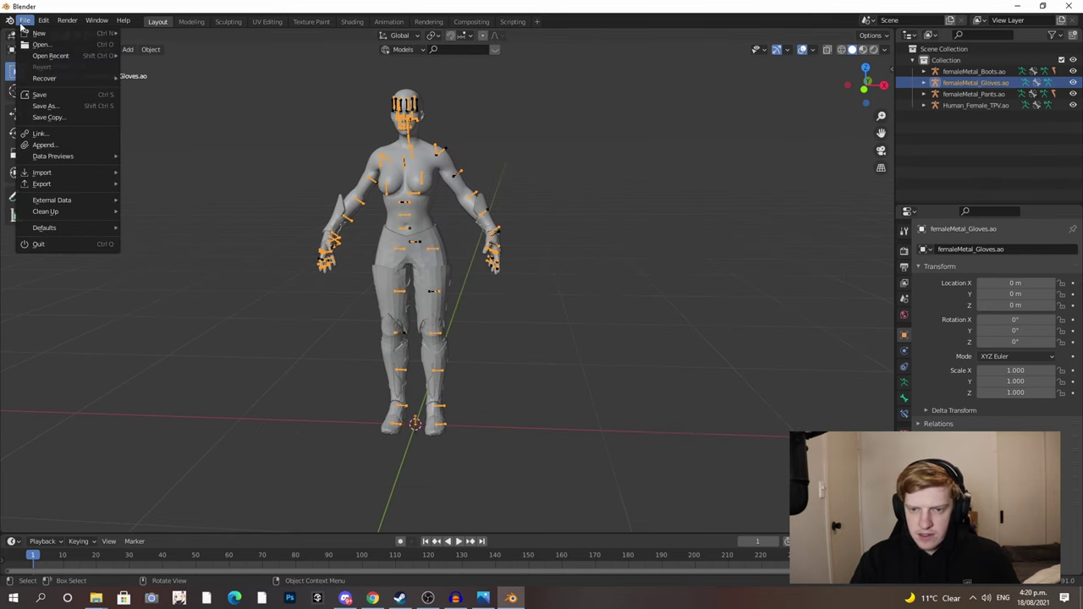
pyautogui.moveTo(53, 176)
pyautogui.click(174, 297)
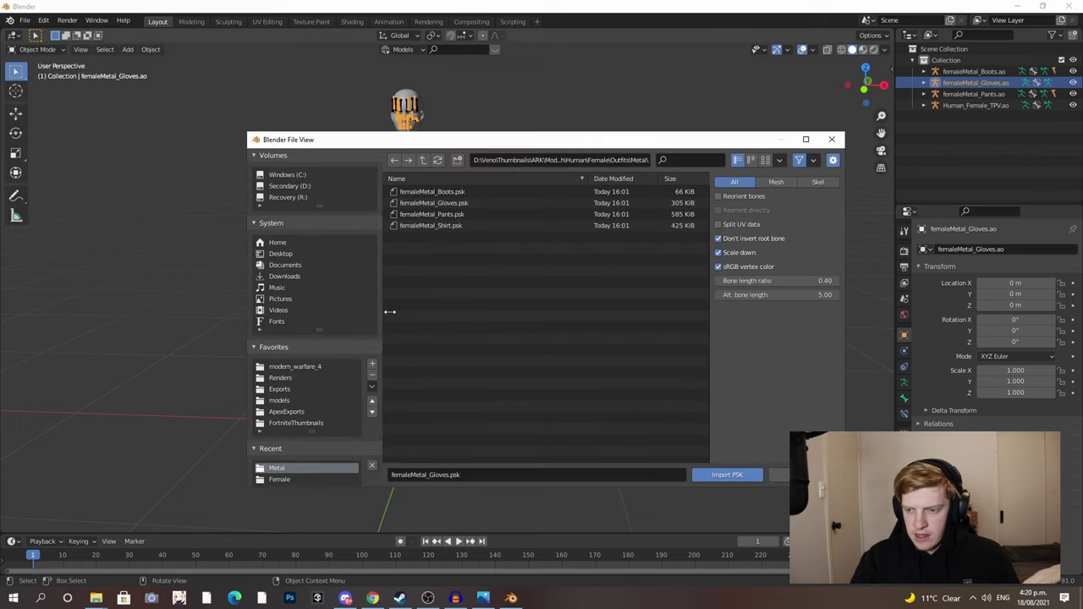
pyautogui.click(462, 193)
pyautogui.click(462, 214)
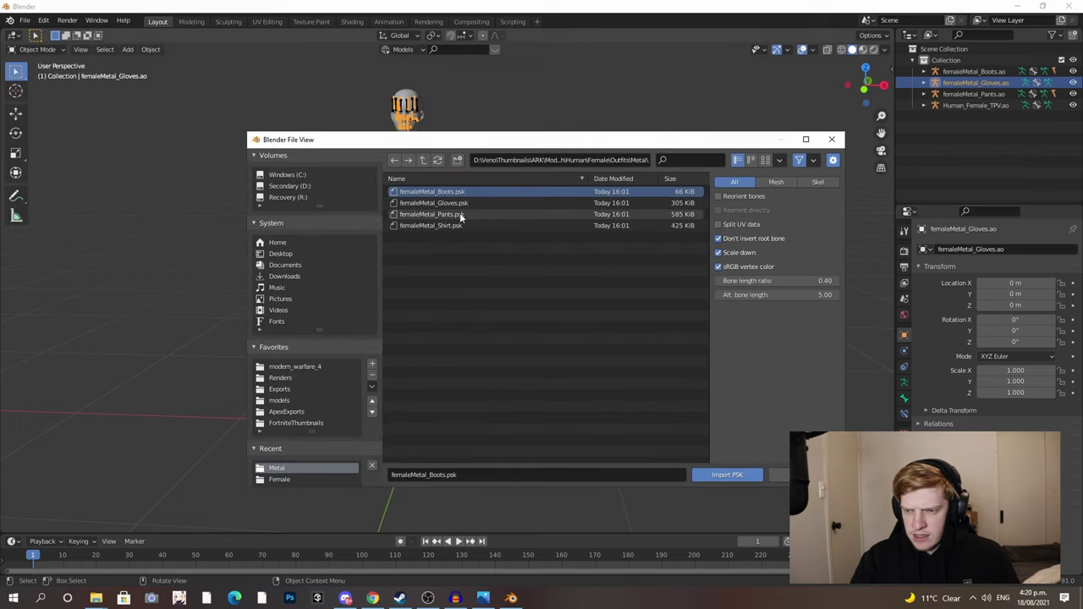
pyautogui.click(463, 225)
pyautogui.click(728, 476)
# - Apply smooth shading to the metal shirt, gloves, pants and boots, one piece after another
pyautogui.scroll(3, 474, 371)
pyautogui.moveTo(474, 372); pyautogui.dragTo(438, 305, button='middle')
pyautogui.click(451, 158)
pyautogui.rightClick(442, 159)
pyautogui.click(437, 160)
pyautogui.click(312, 176)
pyautogui.rightClick(311, 174)
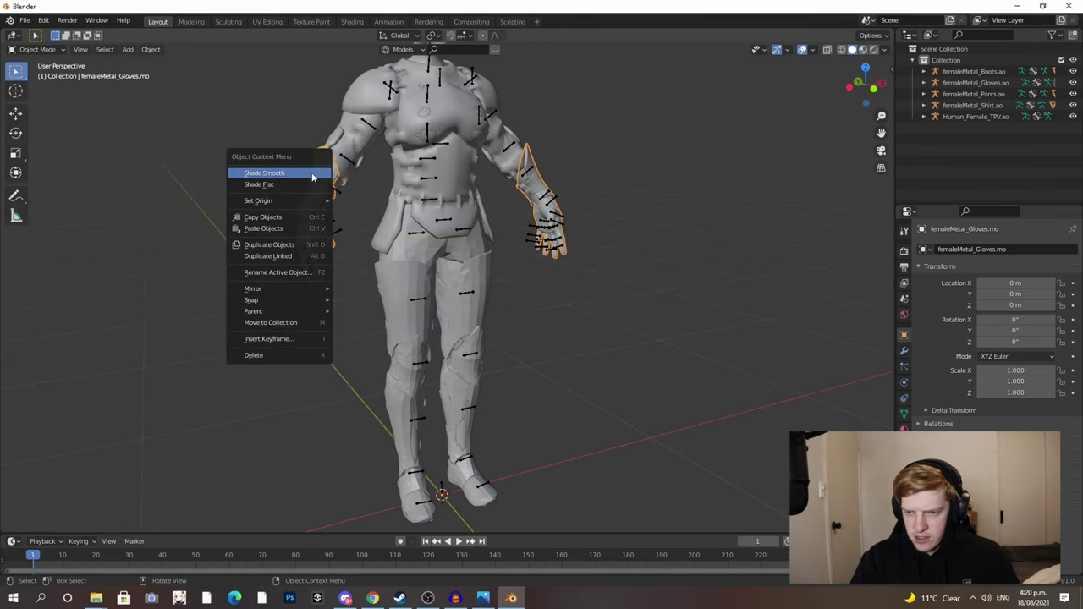
pyautogui.click(403, 285)
pyautogui.rightClick(403, 285)
pyautogui.click(415, 497)
pyautogui.rightClick(415, 497)
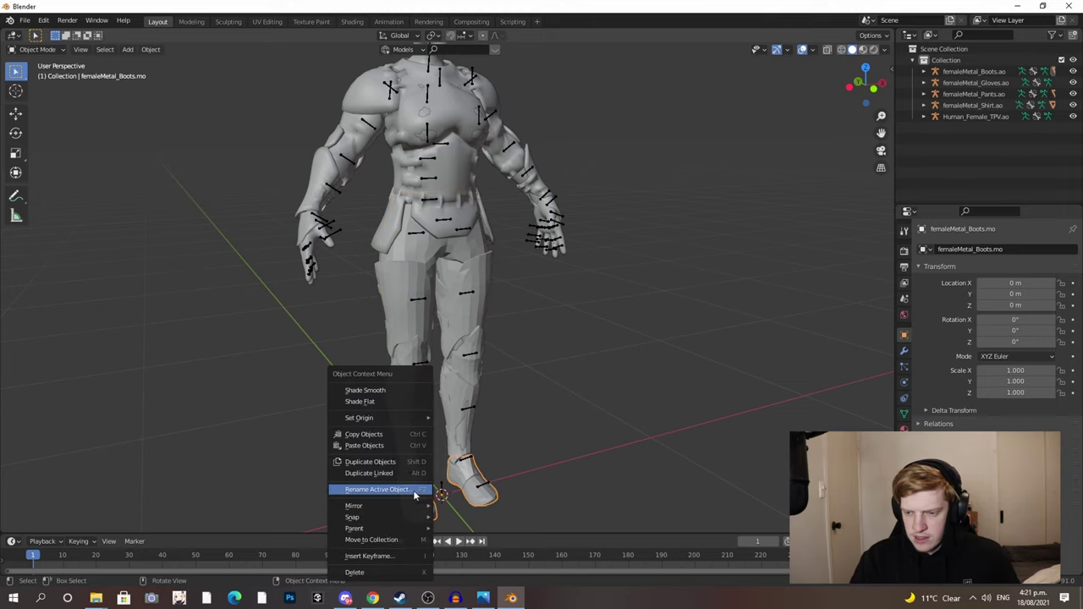
# - Examine the fit of the boots, pants and upper armour on the body from different angles
pyautogui.moveTo(355, 385); pyautogui.dragTo(317, 380, button='middle')
pyautogui.keyDown('shift'); pyautogui.moveTo(383, 435); pyautogui.dragTo(442, 263, button='middle'); pyautogui.keyUp('shift')
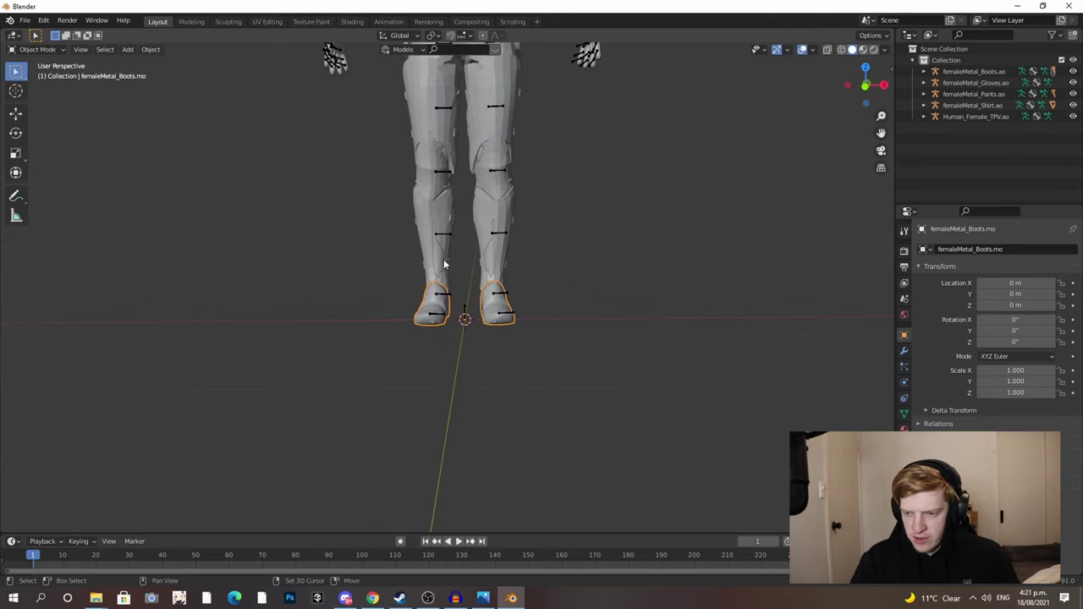
pyautogui.scroll(6, 431, 314)
pyautogui.moveTo(419, 354); pyautogui.dragTo(362, 311, button='middle')
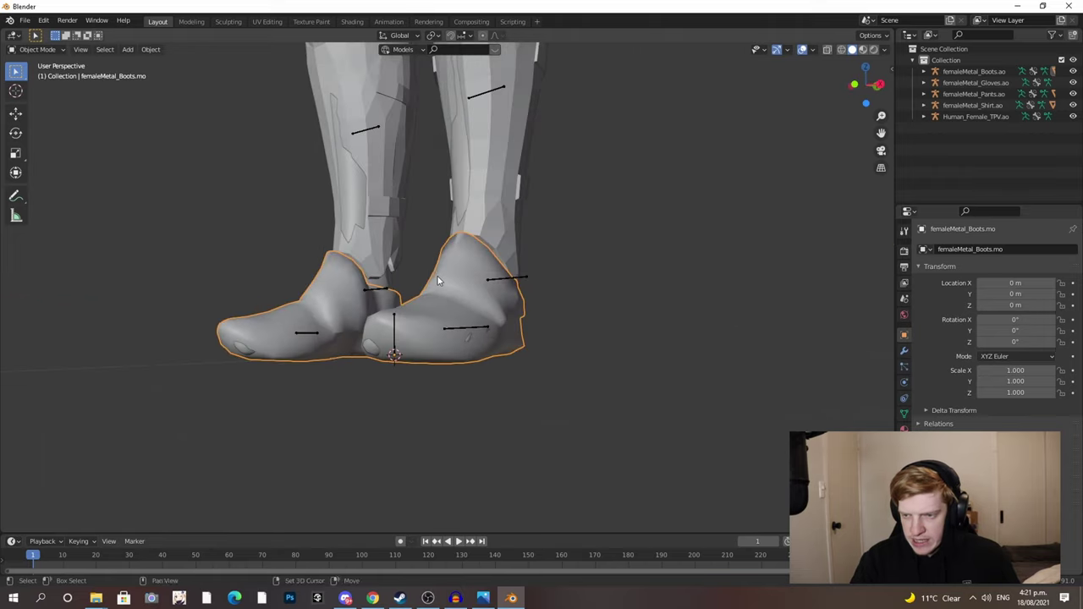
pyautogui.keyDown('shift'); pyautogui.moveTo(438, 280); pyautogui.dragTo(437, 360, button='middle'); pyautogui.keyUp('shift')
pyautogui.scroll(1, 447, 315)
pyautogui.moveTo(447, 315); pyautogui.dragTo(496, 317, button='middle')
pyautogui.scroll(-4, 494, 307)
pyautogui.keyDown('shift'); pyautogui.moveTo(485, 263); pyautogui.dragTo(409, 472, button='middle'); pyautogui.keyUp('shift')
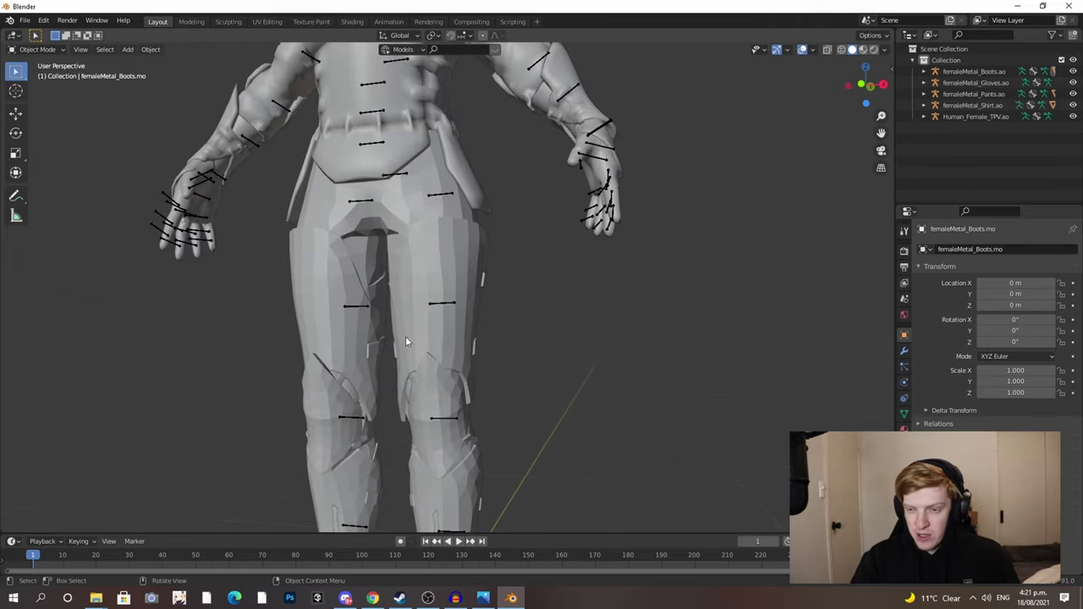
pyautogui.keyDown('shift'); pyautogui.scroll(5, 399, 283); pyautogui.keyUp('shift')
pyautogui.scroll(-2, 387, 352)
pyautogui.moveTo(387, 357); pyautogui.dragTo(416, 279, button='middle')
# - Select the Human_Female_TPV body mesh and enter Edit Mode with all its vertices deselected
pyautogui.click(419, 289)
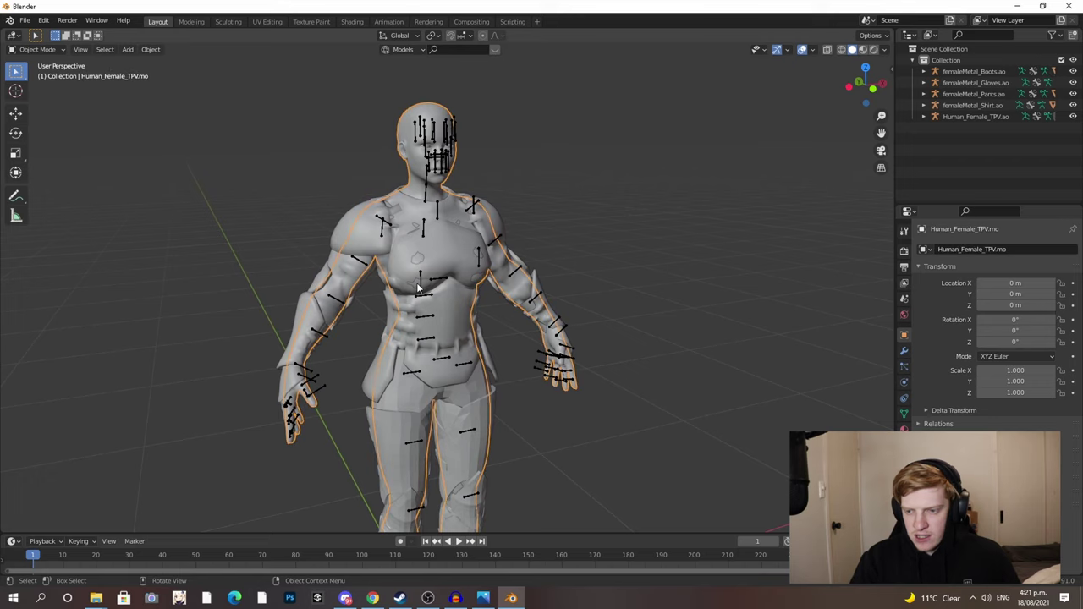
pyautogui.keyDown('shift'); pyautogui.moveTo(506, 415); pyautogui.dragTo(383, 254, button='middle'); pyautogui.keyUp('shift')
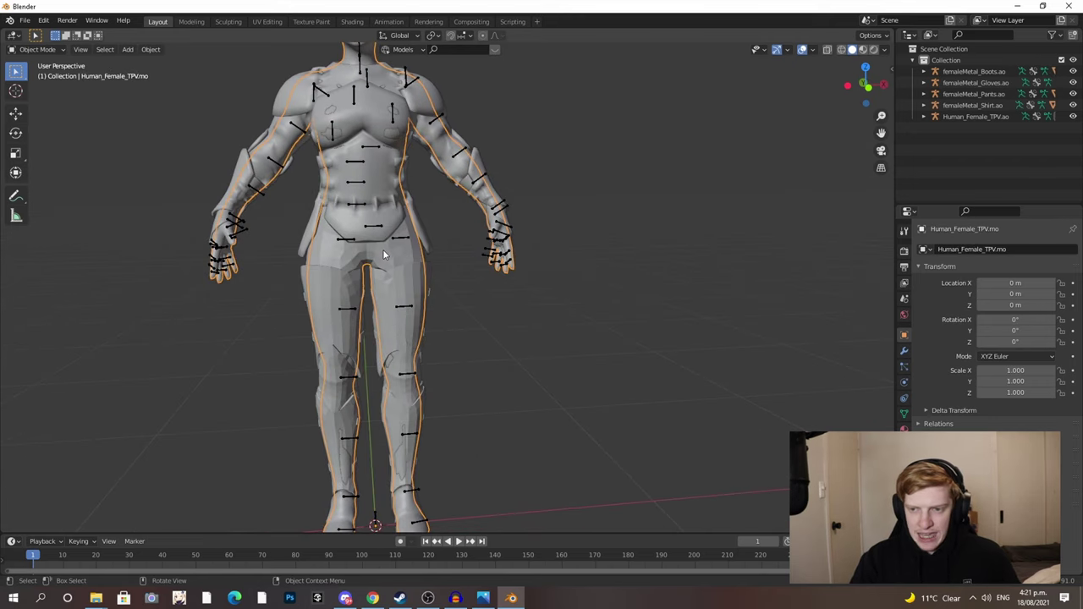
pyautogui.press('Tab')
pyautogui.moveTo(347, 201); pyautogui.dragTo(376, 196, button='middle')
pyautogui.hotkey('alt', 'a')
# - Select the body vertices poking through the pants at one shin and move them slightly back along Y with the Move tool
pyautogui.scroll(1, 328, 127)
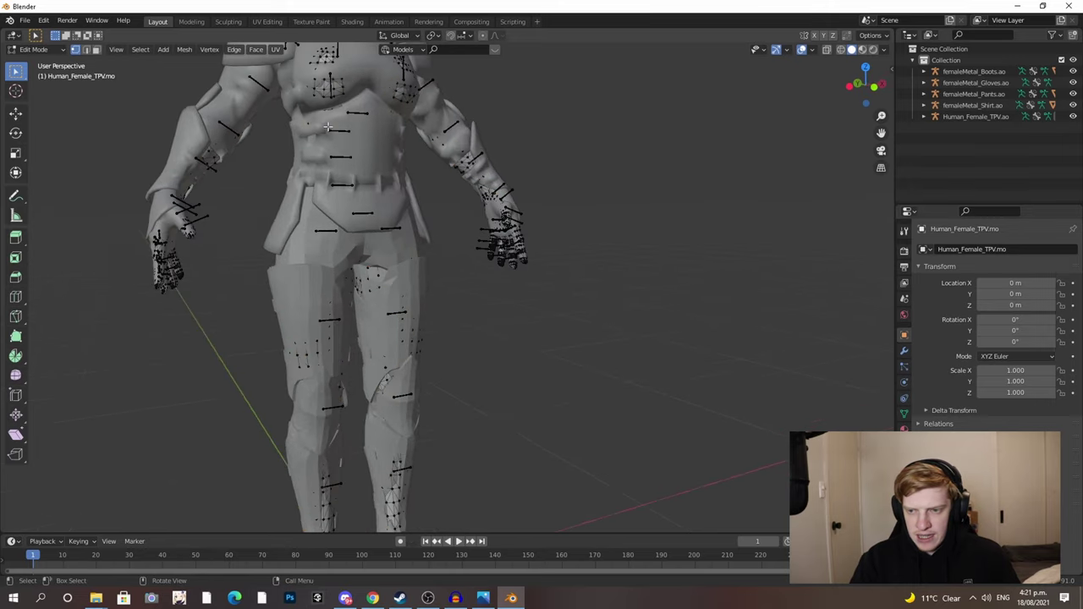
pyautogui.scroll(1, 327, 127)
pyautogui.keyDown('shift'); pyautogui.moveTo(364, 381); pyautogui.dragTo(366, 165, button='middle'); pyautogui.keyUp('shift')
pyautogui.scroll(2, 359, 331)
pyautogui.keyDown('shift'); pyautogui.moveTo(358, 331); pyautogui.dragTo(373, 205, button='middle'); pyautogui.keyUp('shift')
pyautogui.moveTo(352, 158); pyautogui.dragTo(407, 314)
pyautogui.moveTo(407, 314); pyautogui.dragTo(331, 275, button='middle')
pyautogui.click(15, 112)
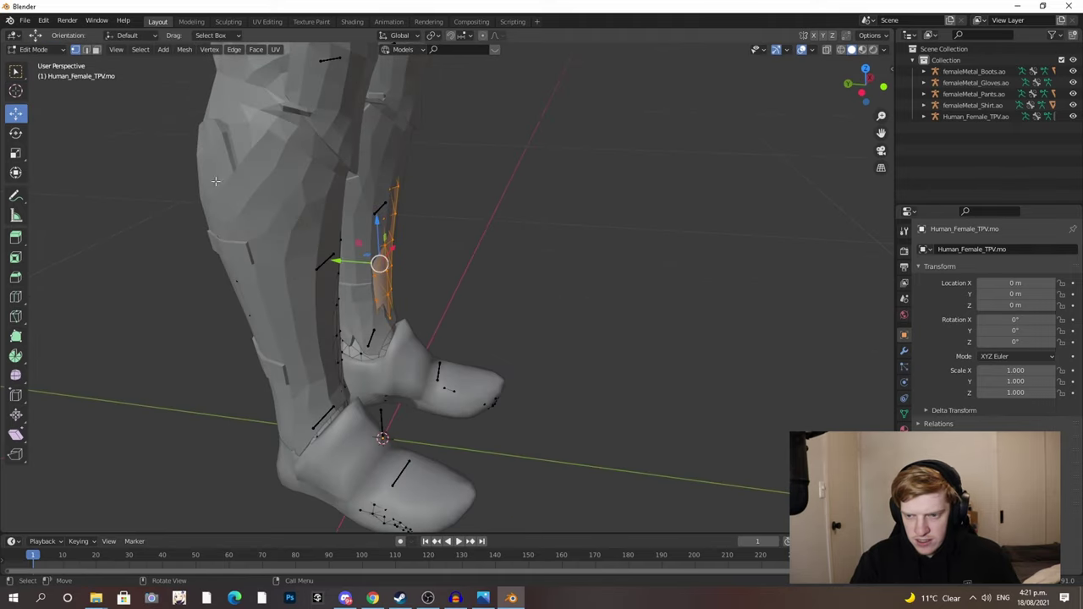
pyautogui.moveTo(343, 261); pyautogui.dragTo(337, 258)
# - Select the body vertices protruding at the other shin and move them back inside the pants
pyautogui.moveTo(421, 293); pyautogui.dragTo(325, 289, button='middle')
pyautogui.moveTo(220, 157); pyautogui.dragTo(297, 316)
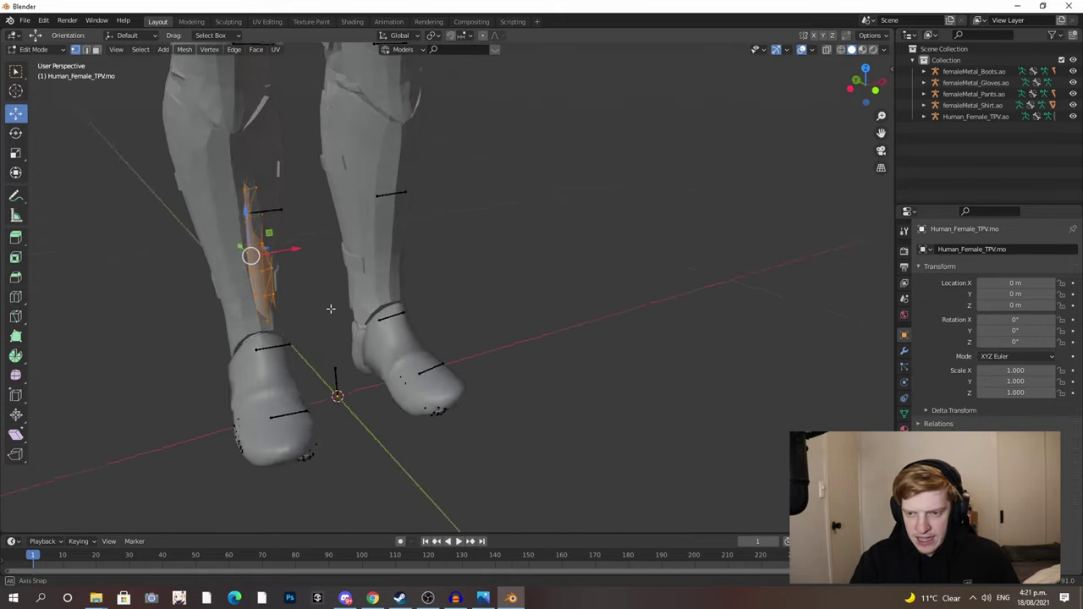
pyautogui.moveTo(297, 317); pyautogui.dragTo(364, 305, button='middle')
pyautogui.moveTo(313, 306); pyautogui.dragTo(293, 303)
pyautogui.moveTo(293, 303); pyautogui.dragTo(404, 311, button='middle')
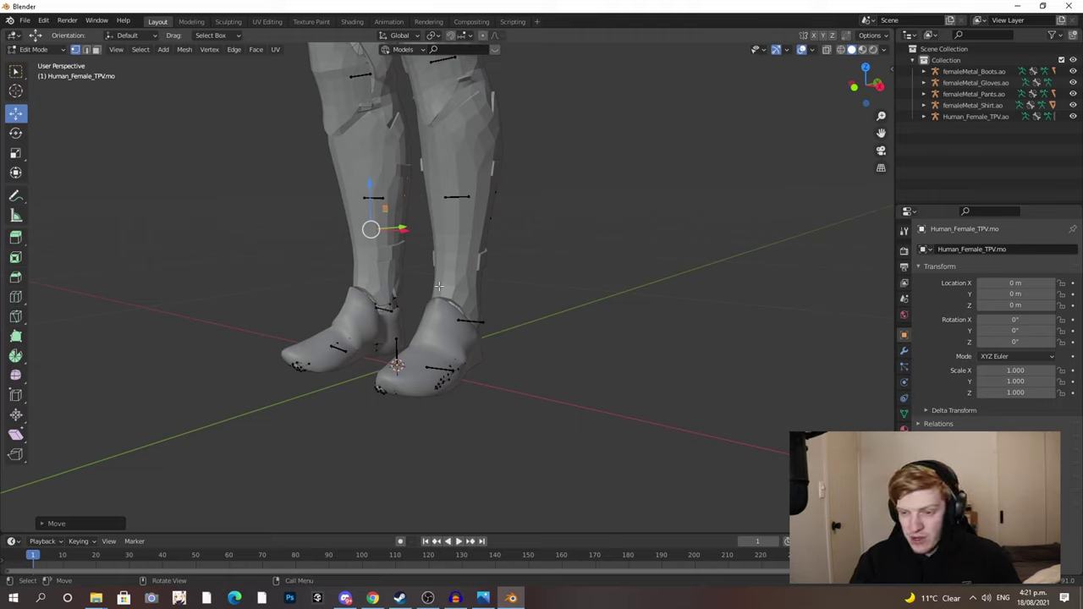
# - Select the body vertices poking through the toe area of one boot and move them back inside along Y
pyautogui.keyDown('shift'); pyautogui.moveTo(408, 455); pyautogui.dragTo(433, 387, button='middle'); pyautogui.keyUp('shift')
pyautogui.scroll(3, 433, 387)
pyautogui.moveTo(364, 340); pyautogui.dragTo(372, 276, button='middle')
pyautogui.moveTo(392, 325); pyautogui.dragTo(514, 386, button='middle')
pyautogui.moveTo(431, 323); pyautogui.dragTo(411, 318)
pyautogui.moveTo(440, 373); pyautogui.dragTo(401, 316, button='middle')
pyautogui.moveTo(158, 277); pyautogui.dragTo(263, 338)
pyautogui.moveTo(264, 339); pyautogui.dragTo(406, 413, button='middle')
pyautogui.press('g')
pyautogui.press('y')
pyautogui.click(404, 416)
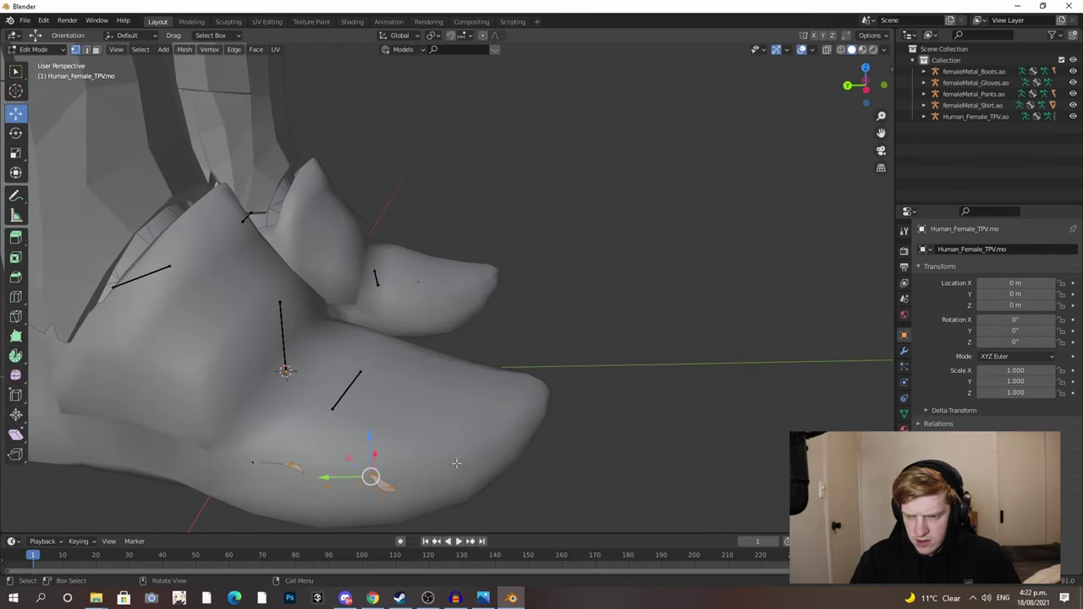
# - Select the body vertices protruding at the side and heel of the other boot and move them back inside it
pyautogui.moveTo(456, 463); pyautogui.dragTo(273, 460, button='middle')
pyautogui.moveTo(112, 433); pyautogui.dragTo(129, 425)
pyautogui.moveTo(131, 425); pyautogui.dragTo(337, 347, button='middle')
pyautogui.moveTo(555, 315); pyautogui.dragTo(332, 290, button='middle')
pyautogui.press('g')
pyautogui.click(514, 305)
pyautogui.moveTo(399, 333); pyautogui.dragTo(312, 351, button='middle')
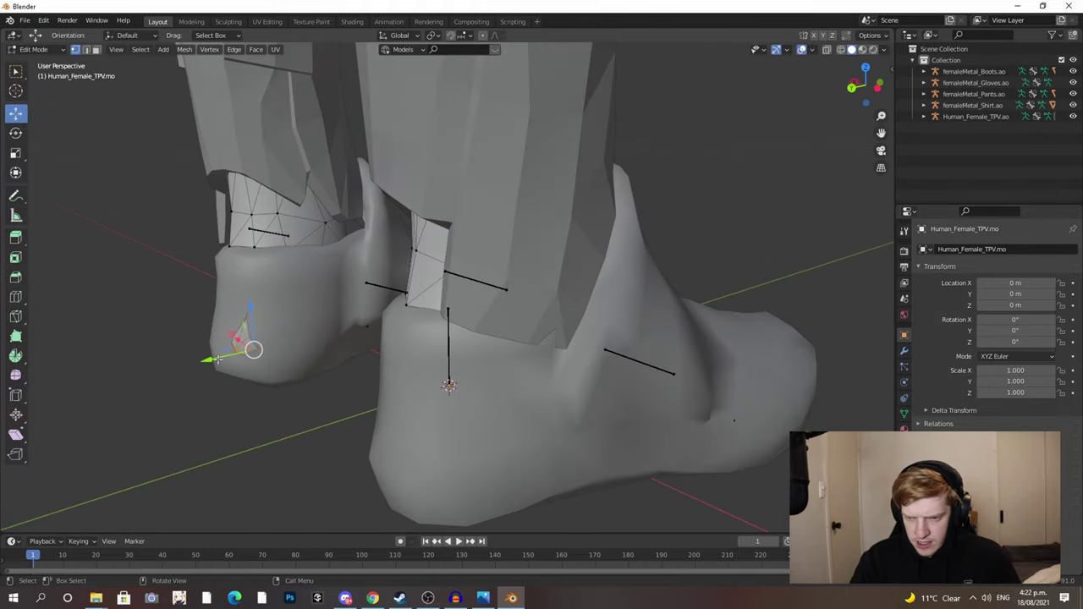
pyautogui.moveTo(217, 360); pyautogui.dragTo(461, 350, button='middle')
# - Select the body vertices showing beside the inner side of one knee guard and move them inside the pants
pyautogui.scroll(-4, 322, 365)
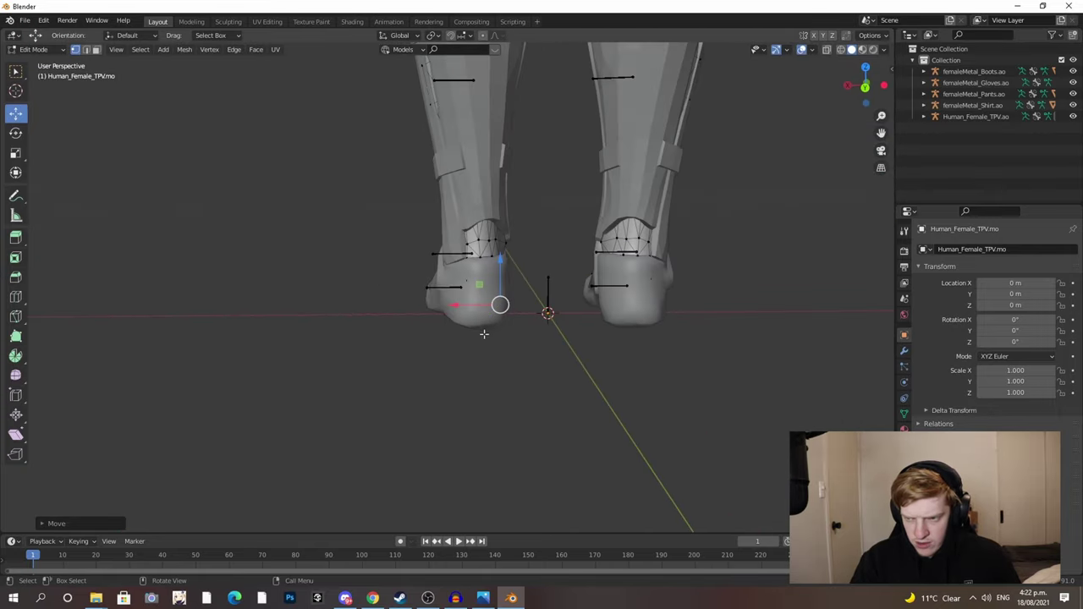
pyautogui.moveTo(479, 232); pyautogui.dragTo(382, 279, button='middle')
pyautogui.scroll(3, 396, 410)
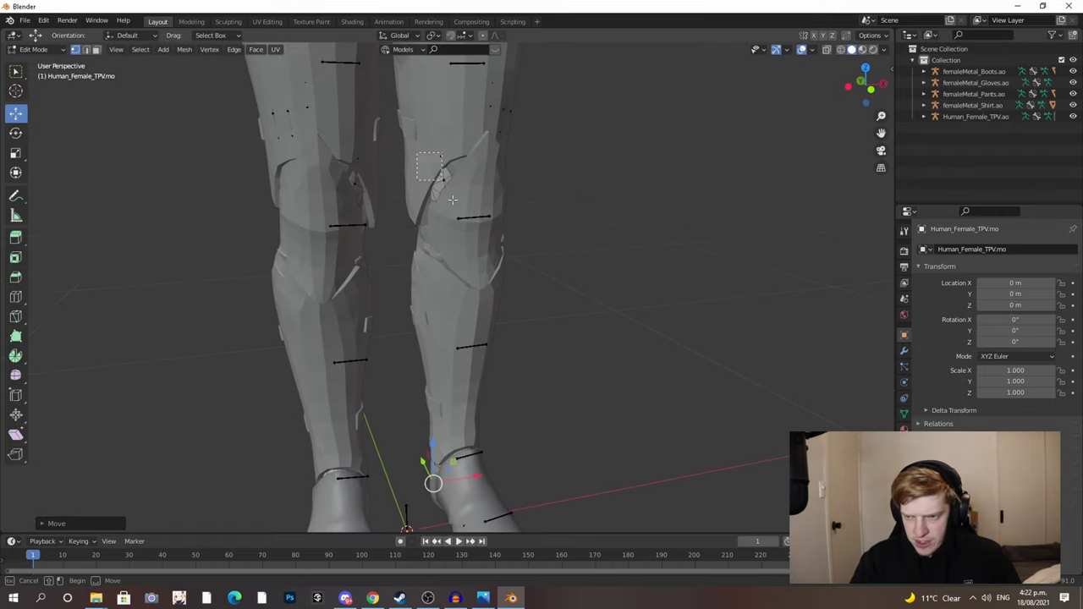
pyautogui.moveTo(417, 153); pyautogui.dragTo(453, 200)
pyautogui.moveTo(453, 200); pyautogui.dragTo(438, 195, button='middle')
pyautogui.moveTo(427, 192); pyautogui.dragTo(421, 188)
# - Select the body vertices protruding at the other knee and move them back under the knee armour
pyautogui.moveTo(421, 190); pyautogui.dragTo(363, 198, button='middle')
pyautogui.moveTo(322, 185); pyautogui.dragTo(359, 227)
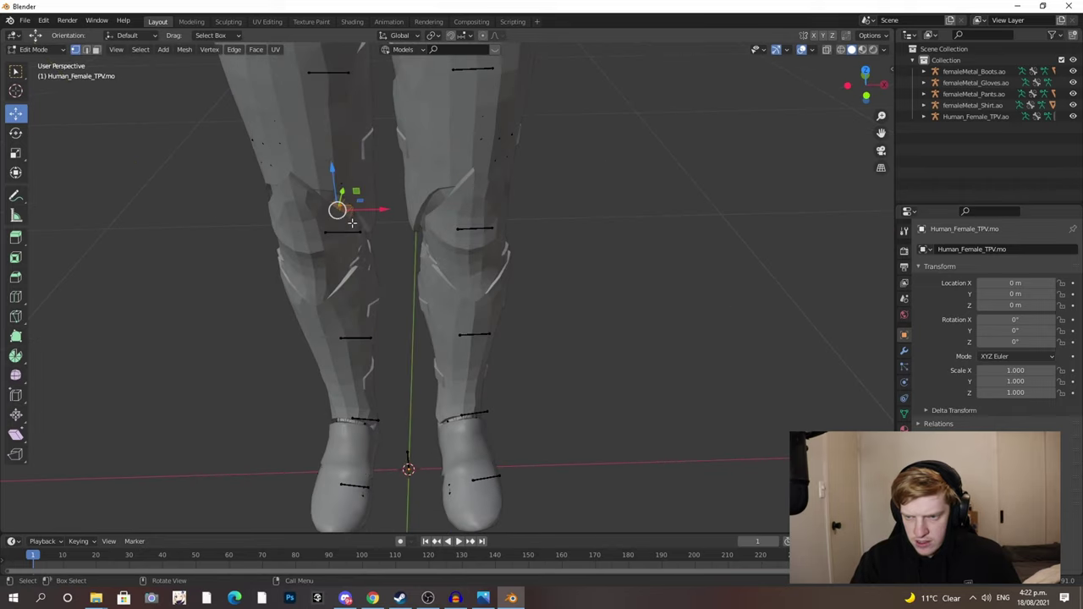
pyautogui.moveTo(359, 227); pyautogui.dragTo(418, 245, button='middle')
pyautogui.moveTo(359, 248); pyautogui.dragTo(351, 247)
pyautogui.moveTo(351, 247); pyautogui.dragTo(325, 205, button='middle')
# - With femaleMetal_Pants.mo temporarily hidden, select the remaining stray body vertex at the knee and move it inward
pyautogui.scroll(3, 325, 200)
pyautogui.keyDown('shift'); pyautogui.moveTo(283, 157); pyautogui.dragTo(335, 263, button='middle'); pyautogui.keyUp('shift')
pyautogui.scroll(4, 351, 254)
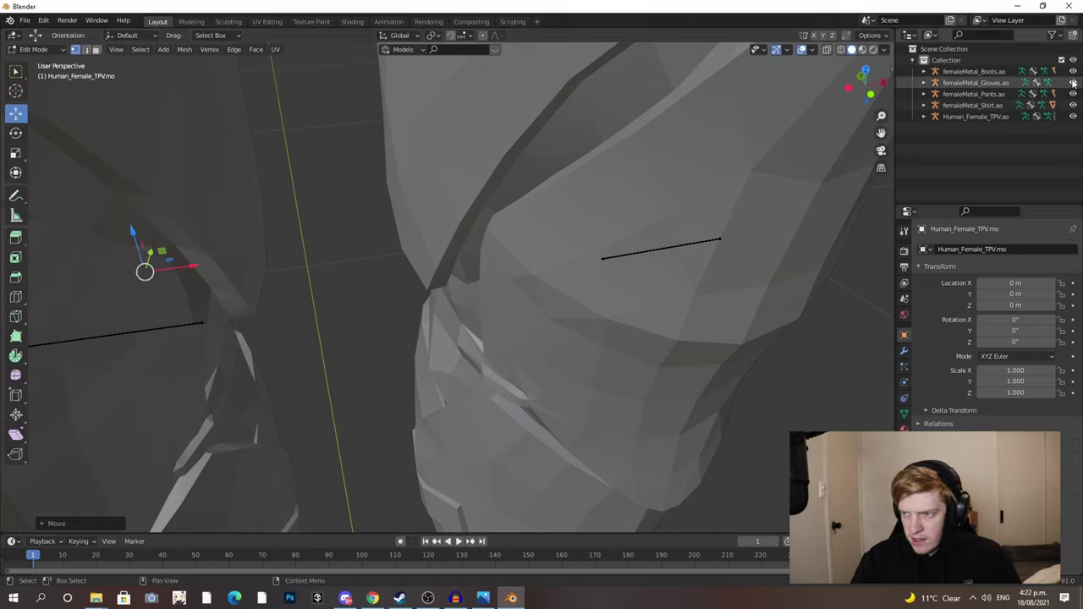
pyautogui.click(924, 95)
pyautogui.click(1073, 139)
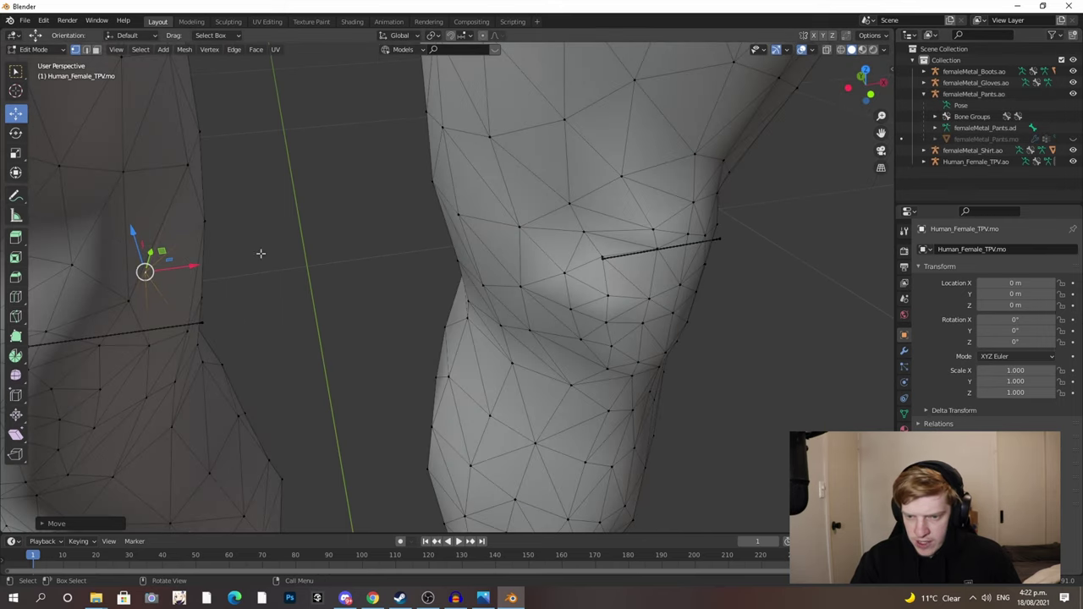
pyautogui.moveTo(184, 299); pyautogui.dragTo(163, 298)
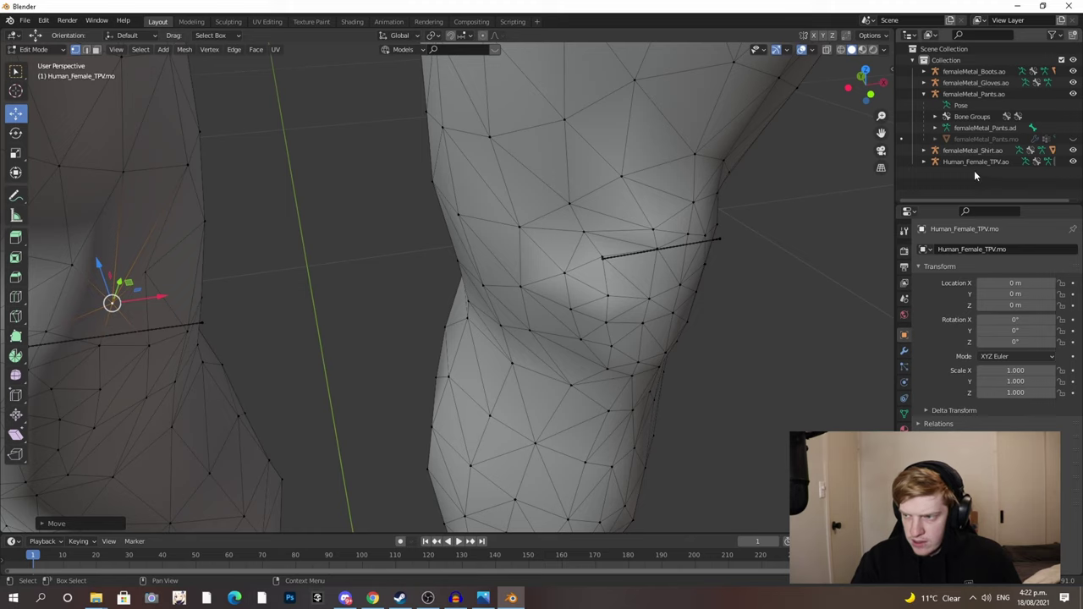
pyautogui.click(1073, 139)
pyautogui.moveTo(423, 254); pyautogui.dragTo(653, 222, button='middle')
pyautogui.scroll(-4, 651, 222)
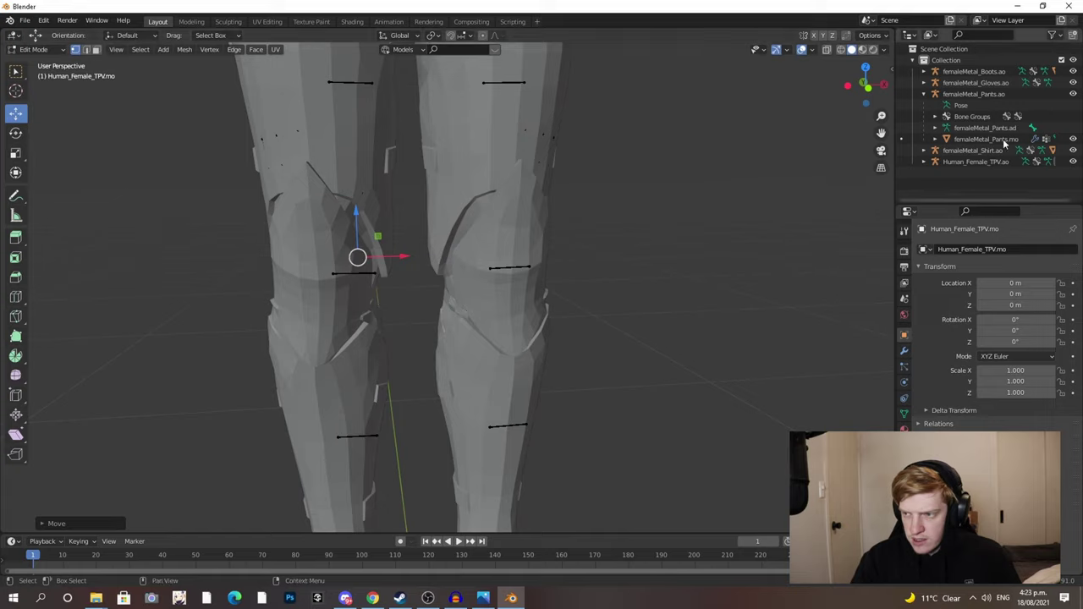
pyautogui.click(924, 94)
# - Select the body vertices poking through the pants at the inner upper thigh and move them inward along X
pyautogui.moveTo(398, 279); pyautogui.dragTo(441, 320, button='middle')
pyautogui.scroll(5, 511, 266)
pyautogui.scroll(2, 411, 356)
pyautogui.moveTo(418, 260); pyautogui.dragTo(479, 367)
pyautogui.moveTo(474, 363); pyautogui.dragTo(479, 366, button='middle')
pyautogui.moveTo(437, 302); pyautogui.dragTo(425, 302)
pyautogui.moveTo(464, 314); pyautogui.dragTo(506, 291, button='middle')
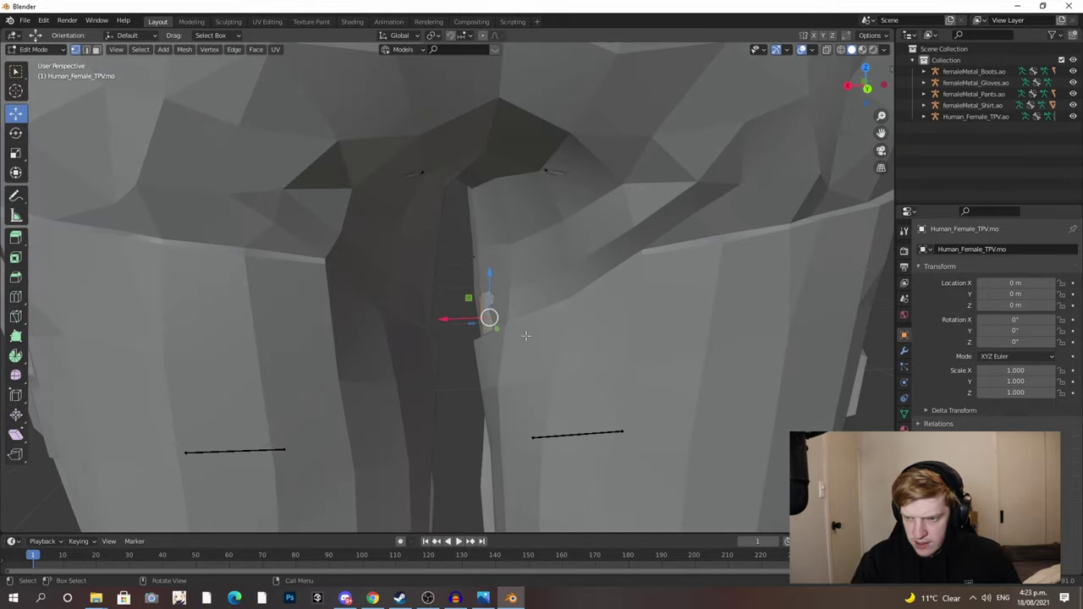
pyautogui.moveTo(454, 319); pyautogui.dragTo(484, 318)
# - Move the protruding body vertices on both sides of the crotch sideways along X into the pants
pyautogui.moveTo(539, 161); pyautogui.dragTo(533, 145, button='middle')
pyautogui.moveTo(530, 143); pyautogui.dragTo(548, 167)
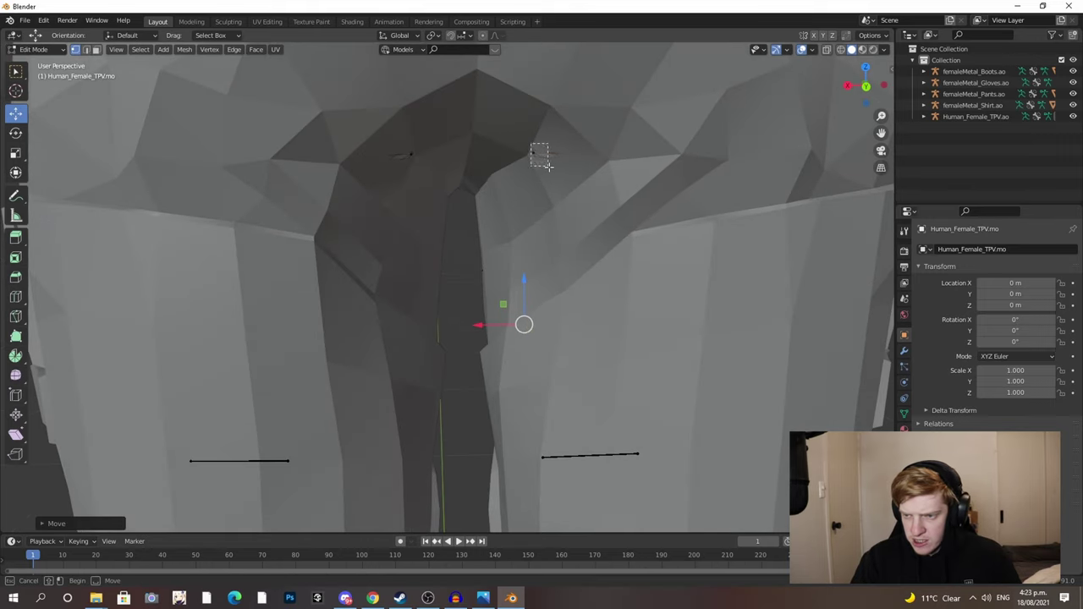
pyautogui.moveTo(541, 167); pyautogui.dragTo(485, 194, button='middle')
pyautogui.moveTo(449, 215); pyautogui.dragTo(460, 208)
pyautogui.moveTo(365, 219); pyautogui.dragTo(388, 233, button='middle')
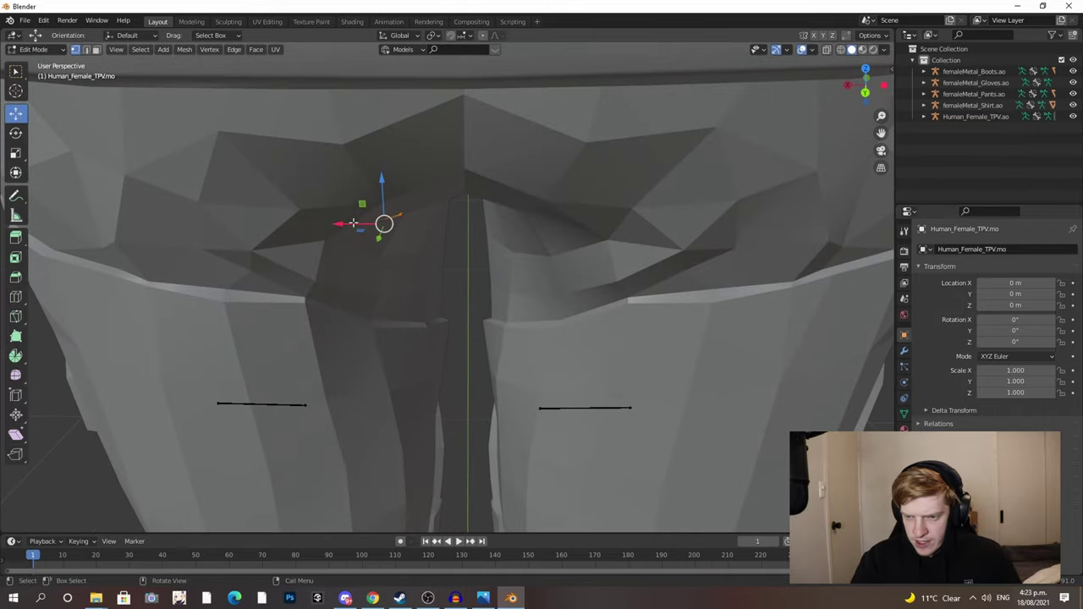
pyautogui.moveTo(354, 223); pyautogui.dragTo(323, 223)
# - Select the body vertices poking through one side of the breastplate and move them back inside the shirt armour
pyautogui.scroll(-6, 330, 225)
pyautogui.moveTo(410, 233); pyautogui.dragTo(264, 241, button='middle')
pyautogui.moveTo(356, 195); pyautogui.dragTo(296, 186, button='middle')
pyautogui.keyDown('shift'); pyautogui.moveTo(354, 59); pyautogui.dragTo(365, 275, button='middle'); pyautogui.keyUp('shift')
pyautogui.scroll(3, 408, 273)
pyautogui.scroll(-1, 410, 264)
pyautogui.moveTo(328, 242); pyautogui.dragTo(535, 381)
pyautogui.moveTo(498, 371); pyautogui.dragTo(575, 353, button='middle')
pyautogui.moveTo(634, 352); pyautogui.dragTo(611, 343)
# - Move the remaining protruding body patch on the same side of the breastplate further back along Y
pyautogui.moveTo(690, 337); pyautogui.dragTo(609, 345, button='middle')
pyautogui.moveTo(507, 362); pyautogui.dragTo(508, 362)
pyautogui.moveTo(508, 363); pyautogui.dragTo(519, 354, button='middle')
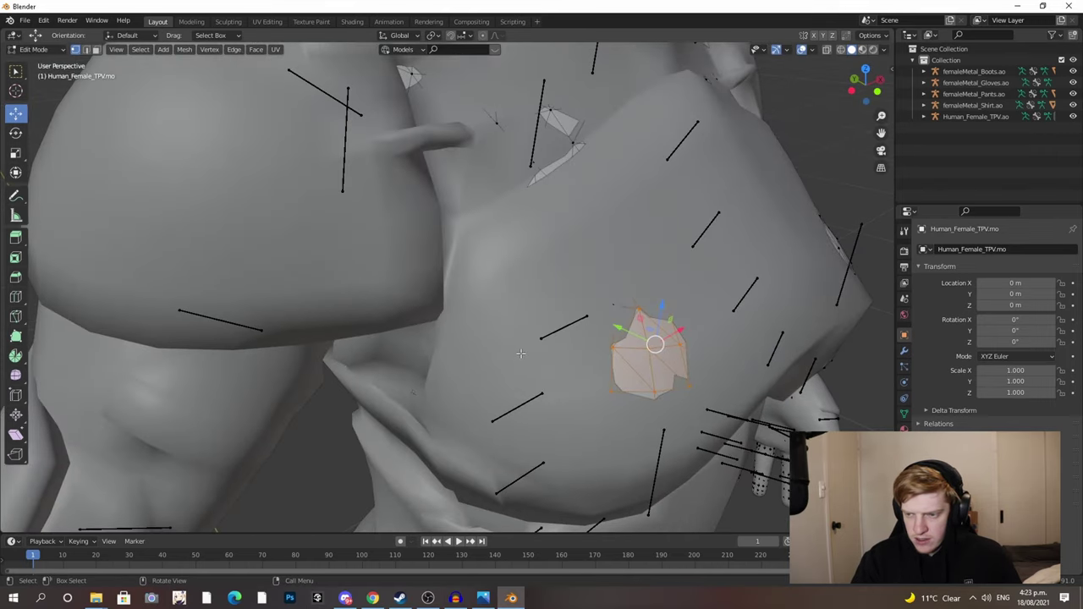
pyautogui.moveTo(620, 332); pyautogui.dragTo(591, 318)
# - Select the body vertices protruding through the lower chest on the breastplate's other side and move them back inside
pyautogui.moveTo(677, 337); pyautogui.dragTo(573, 314, button='middle')
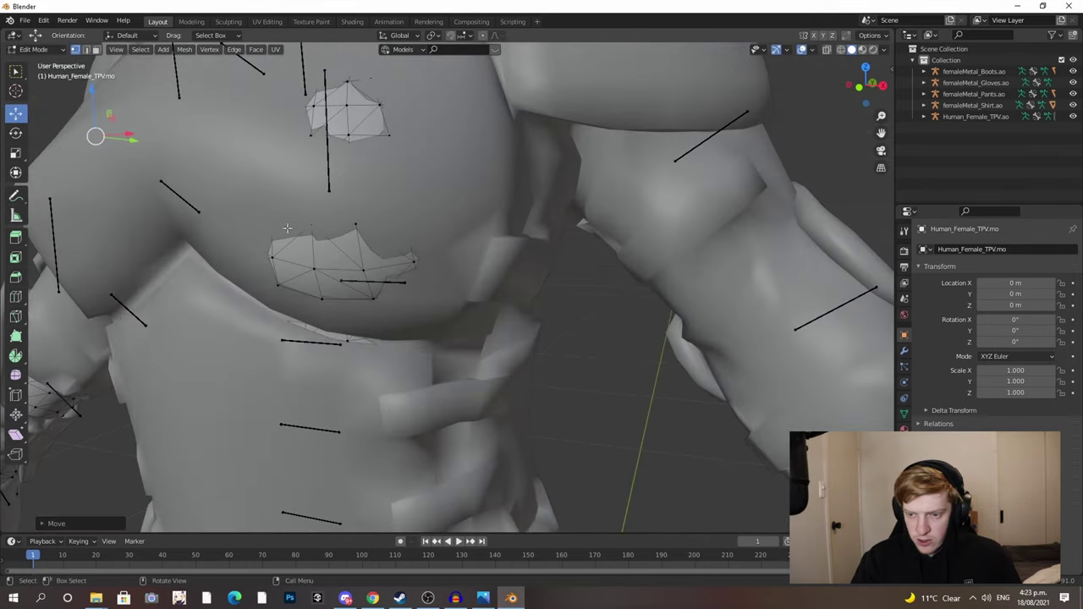
pyautogui.moveTo(425, 308); pyautogui.dragTo(426, 307)
pyautogui.moveTo(426, 307); pyautogui.dragTo(397, 309, button='middle')
pyautogui.press('g')
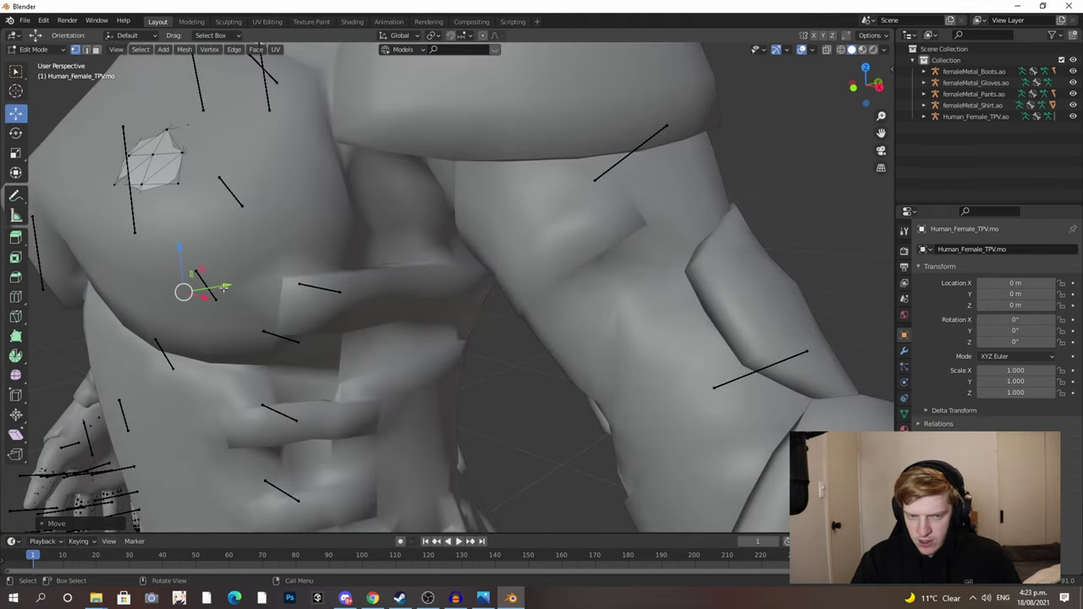
pyautogui.click(224, 289)
pyautogui.moveTo(223, 289); pyautogui.dragTo(265, 278, button='middle')
pyautogui.moveTo(374, 320); pyautogui.dragTo(408, 327)
pyautogui.moveTo(408, 327); pyautogui.dragTo(359, 325, button='middle')
pyautogui.moveTo(237, 302); pyautogui.dragTo(245, 296)
# - Move the body vertices showing through the upper chest near the shoulder back inside the breastplate
pyautogui.moveTo(245, 271); pyautogui.dragTo(282, 295, button='middle')
pyautogui.moveTo(407, 366); pyautogui.dragTo(407, 366)
pyautogui.moveTo(407, 366); pyautogui.dragTo(384, 332, button='middle')
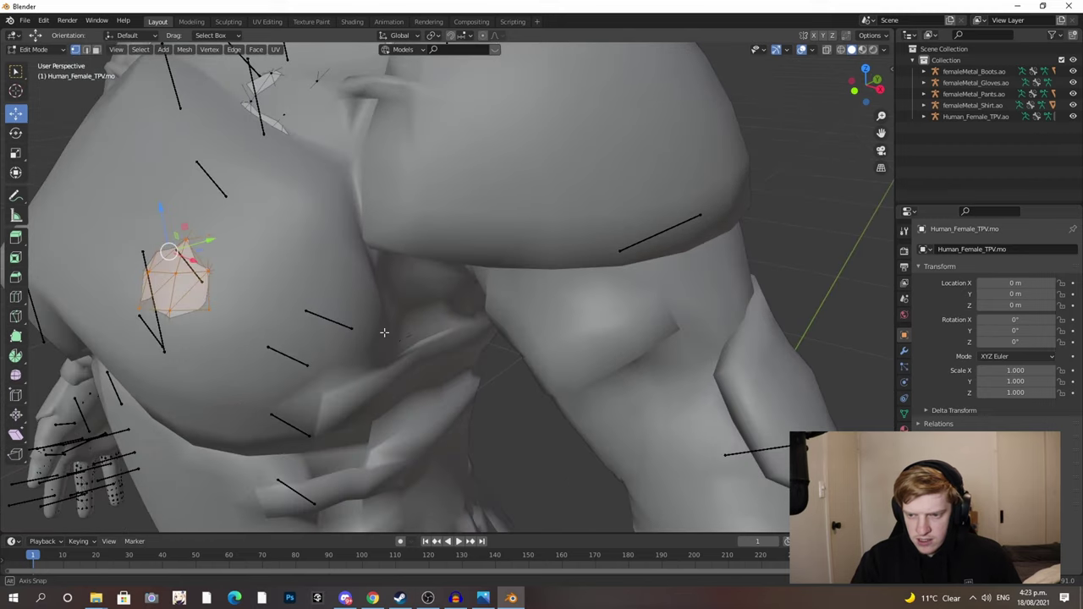
pyautogui.moveTo(197, 243); pyautogui.dragTo(214, 244, button='middle')
pyautogui.moveTo(164, 217); pyautogui.dragTo(181, 213)
pyautogui.moveTo(181, 214); pyautogui.dragTo(212, 262, button='middle')
# - Select the body vertices poking through one glove fingertip and move them back inside the finger
pyautogui.scroll(-5, 306, 227)
pyautogui.moveTo(419, 254); pyautogui.dragTo(563, 169, button='middle')
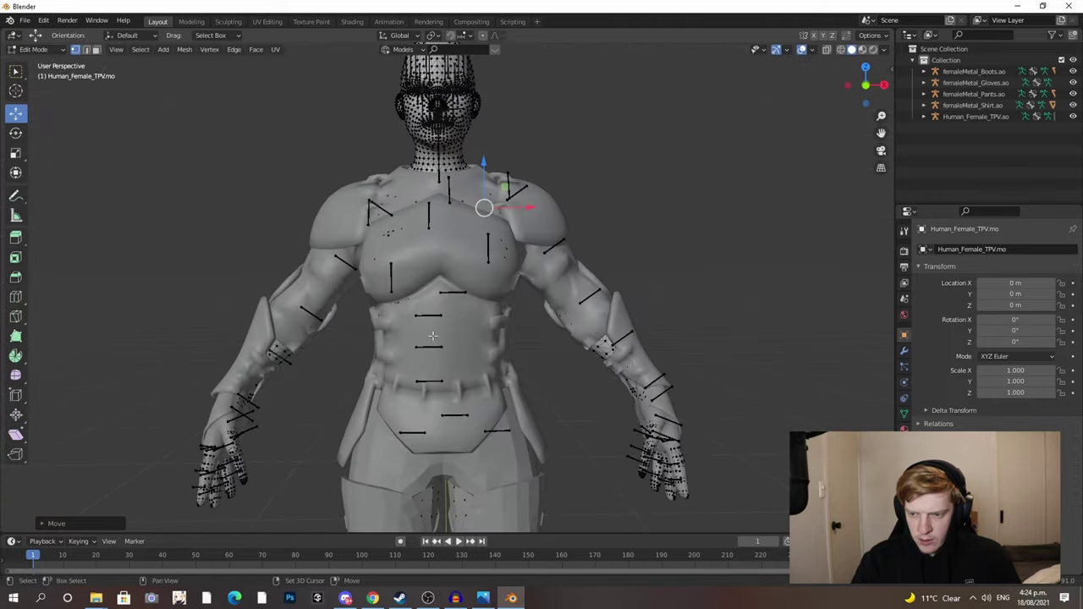
pyautogui.keyDown('shift'); pyautogui.moveTo(468, 381); pyautogui.dragTo(359, 344, button='middle'); pyautogui.keyUp('shift')
pyautogui.scroll(3, 499, 256)
pyautogui.moveTo(420, 402); pyautogui.dragTo(446, 401, button='middle')
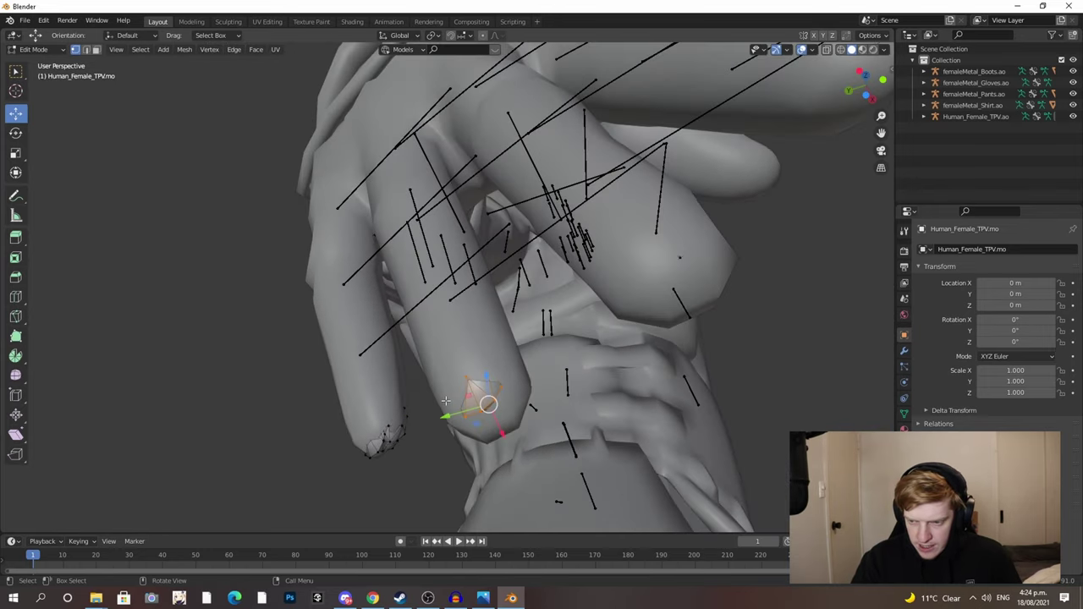
pyautogui.moveTo(508, 438); pyautogui.dragTo(510, 438)
pyautogui.moveTo(510, 437); pyautogui.dragTo(385, 427, button='middle')
pyautogui.moveTo(465, 426); pyautogui.dragTo(464, 422)
# - Select the body vertices protruding at the neighbouring glove fingertip and move them up along Z into the finger
pyautogui.moveTo(464, 423); pyautogui.dragTo(486, 308, button='middle')
pyautogui.scroll(2, 554, 423)
pyautogui.scroll(2, 487, 307)
pyautogui.moveTo(549, 202); pyautogui.dragTo(397, 331, button='middle')
pyautogui.moveTo(379, 341); pyautogui.dragTo(375, 343)
pyautogui.moveTo(374, 343); pyautogui.dragTo(470, 261, button='middle')
pyautogui.moveTo(473, 339); pyautogui.dragTo(468, 299)
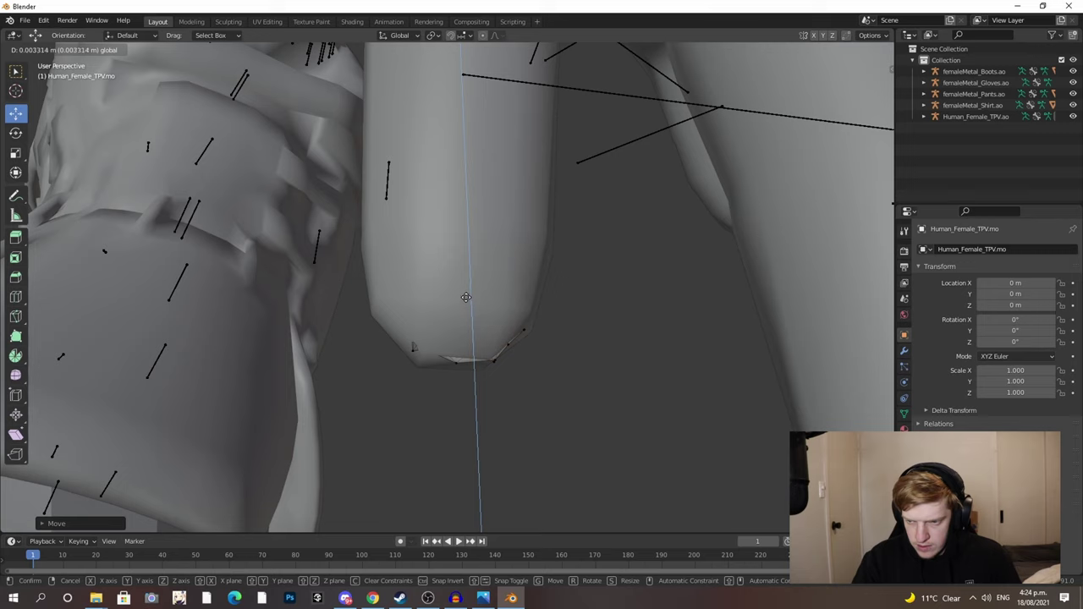
# - Move the last protruding fingertip vertices of the same hand upward into the glove
pyautogui.moveTo(468, 299); pyautogui.dragTo(463, 295, button='middle')
pyautogui.moveTo(410, 242); pyautogui.dragTo(408, 224)
pyautogui.moveTo(340, 257); pyautogui.dragTo(373, 281)
pyautogui.moveTo(355, 242); pyautogui.dragTo(358, 232)
pyautogui.moveTo(361, 234); pyautogui.dragTo(489, 290, button='middle')
# - Select the body vertices showing through the glove near the base of a finger and move them inside
pyautogui.scroll(-4, 490, 291)
pyautogui.moveTo(625, 286); pyautogui.dragTo(599, 298, button='middle')
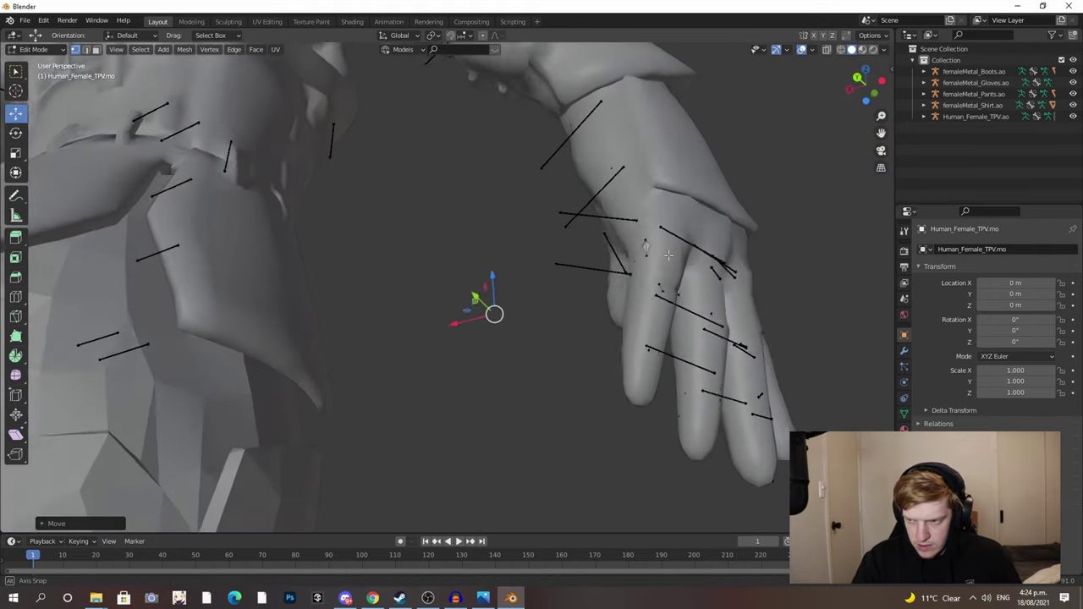
pyautogui.scroll(3, 597, 289)
pyautogui.moveTo(680, 245); pyautogui.dragTo(716, 313)
pyautogui.moveTo(715, 312); pyautogui.dragTo(635, 310, button='middle')
pyautogui.moveTo(512, 292); pyautogui.dragTo(539, 348)
pyautogui.moveTo(576, 350); pyautogui.dragTo(550, 341, button='middle')
pyautogui.moveTo(490, 335); pyautogui.dragTo(496, 336)
pyautogui.moveTo(586, 343); pyautogui.dragTo(545, 317, button='middle')
pyautogui.moveTo(502, 284); pyautogui.dragTo(509, 286)
# - Select the body vertices poking through the first fingertip of the other glove and move them back inside
pyautogui.scroll(-4, 474, 292)
pyautogui.moveTo(338, 292); pyautogui.dragTo(453, 314, button='middle')
pyautogui.scroll(-3, 364, 296)
pyautogui.scroll(-4, 423, 308)
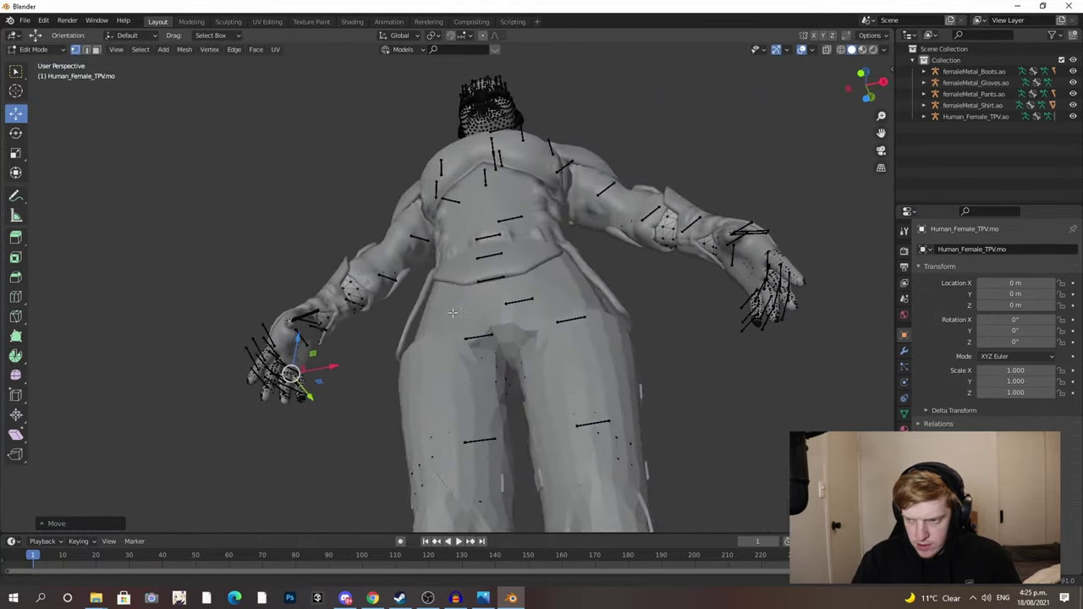
pyautogui.scroll(6, 381, 292)
pyautogui.moveTo(381, 292); pyautogui.dragTo(216, 293, button='middle')
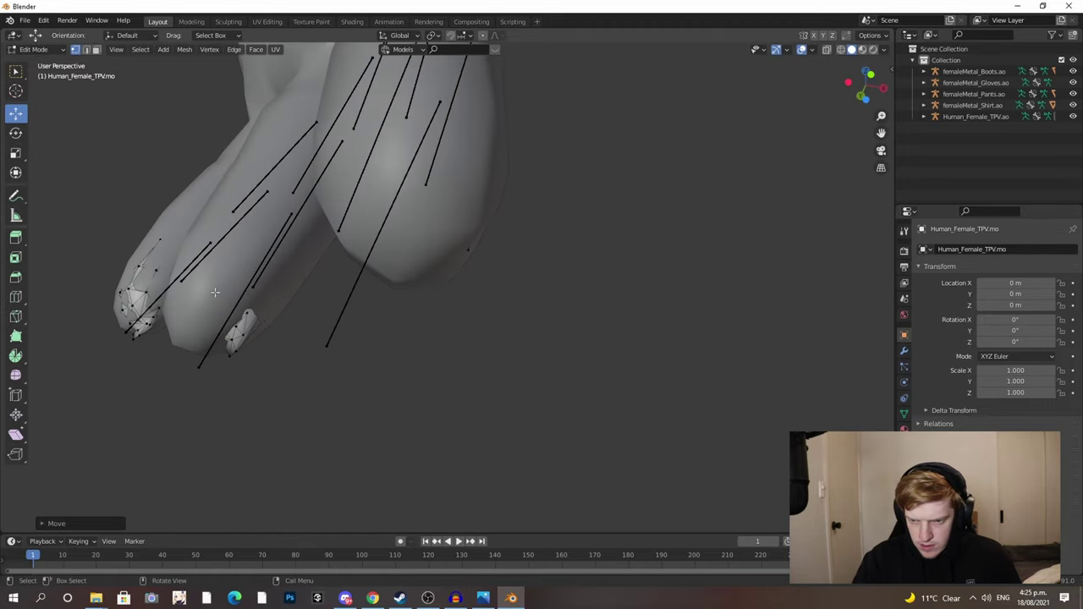
pyautogui.moveTo(217, 293); pyautogui.dragTo(279, 373)
pyautogui.moveTo(279, 372); pyautogui.dragTo(252, 350, button='middle')
pyautogui.moveTo(115, 266); pyautogui.dragTo(118, 261)
# - Move the body vertices protruding from the adjacent fingers of this glove back inside the glove mesh
pyautogui.moveTo(118, 262); pyautogui.dragTo(169, 263, button='middle')
pyautogui.moveTo(225, 290); pyautogui.dragTo(310, 400)
pyautogui.moveTo(278, 314); pyautogui.dragTo(281, 297)
pyautogui.moveTo(321, 343); pyautogui.dragTo(331, 346)
pyautogui.moveTo(332, 345); pyautogui.dragTo(333, 341, button='middle')
pyautogui.click(282, 251)
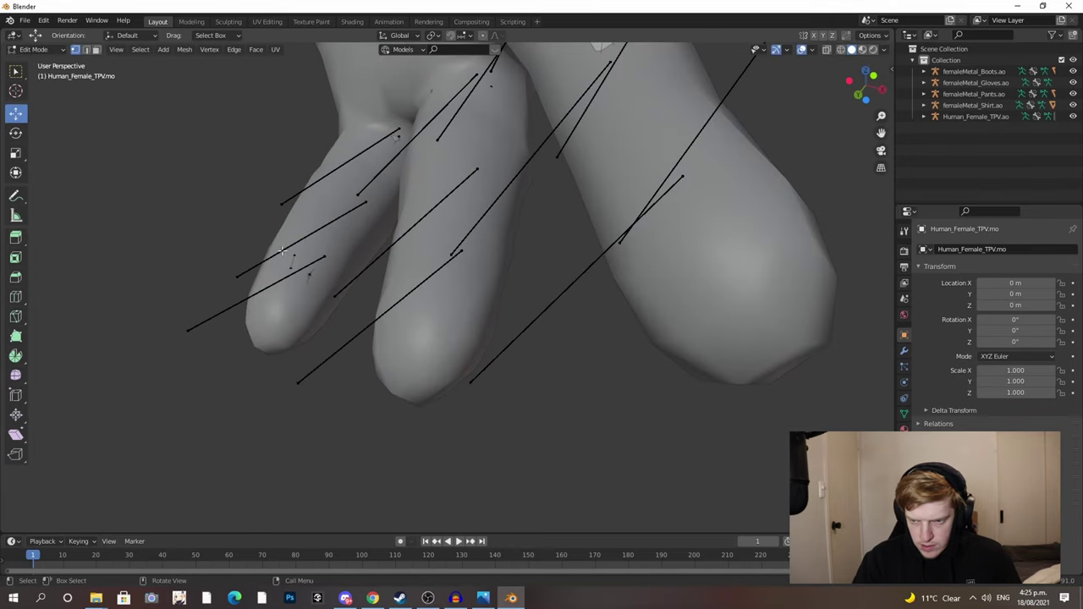
pyautogui.moveTo(300, 237); pyautogui.dragTo(301, 243)
pyautogui.moveTo(342, 282); pyautogui.dragTo(341, 281)
pyautogui.moveTo(290, 289); pyautogui.dragTo(291, 294)
# - Select the body vertices still showing higher up on the same glove and move them inside it
pyautogui.moveTo(289, 292); pyautogui.dragTo(432, 205, button='middle')
pyautogui.moveTo(453, 230); pyautogui.dragTo(461, 241)
pyautogui.moveTo(461, 114); pyautogui.dragTo(460, 127)
pyautogui.moveTo(460, 126); pyautogui.dragTo(421, 187, button='middle')
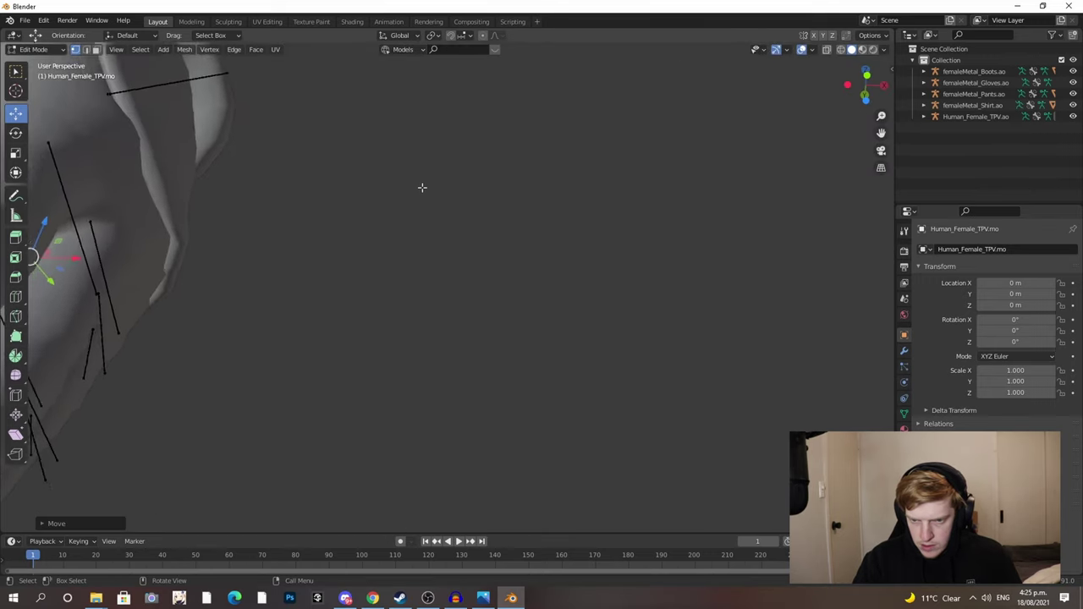
# - Check the whole character's fit from the front and return the body mesh to Object Mode
pyautogui.scroll(-4, 420, 187)
pyautogui.click(341, 308)
pyautogui.moveTo(341, 308); pyautogui.dragTo(359, 356, button='middle')
pyautogui.scroll(-5, 339, 341)
pyautogui.scroll(-6, 425, 353)
pyautogui.click(57, 51)
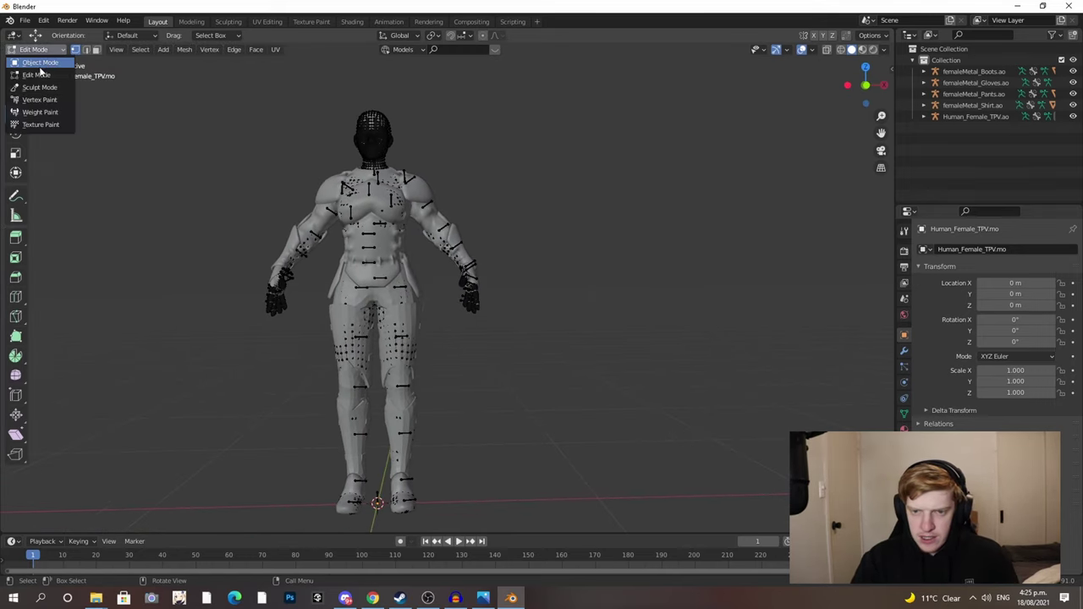
pyautogui.click(47, 63)
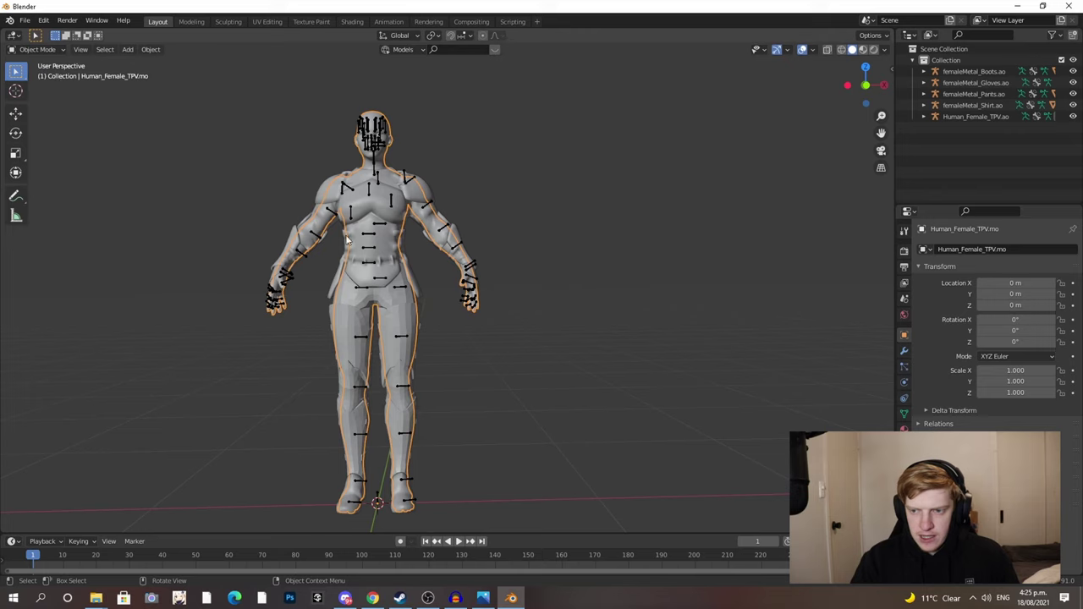
# - Import the Skeleton Mesh SK_Female_Hair_Ponytail.psk from the Female Hair\Ponytail folder
pyautogui.click(24, 20)
pyautogui.moveTo(47, 172)
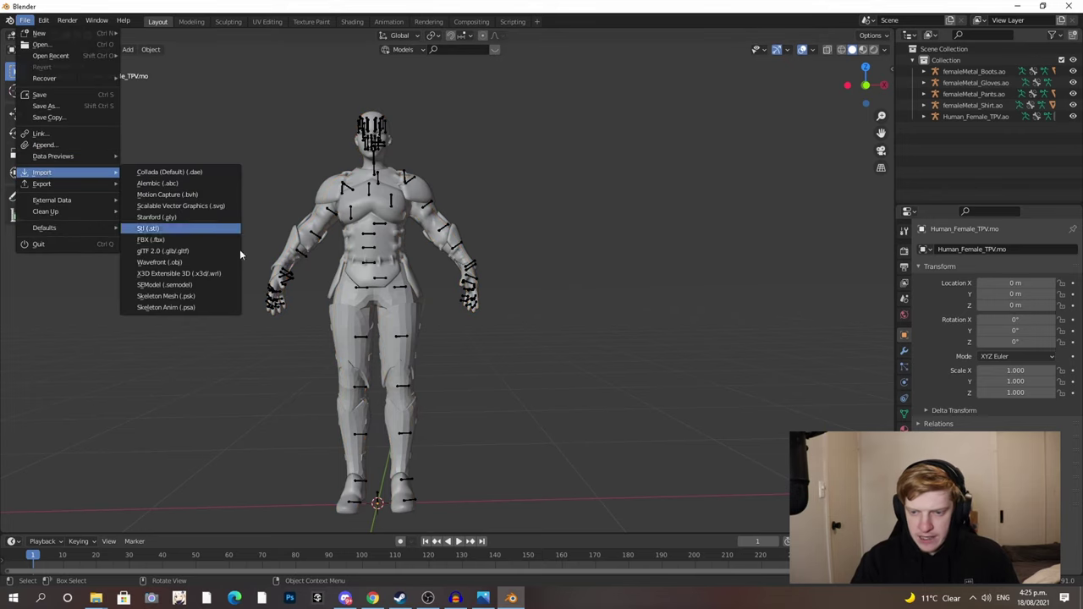
pyautogui.click(186, 298)
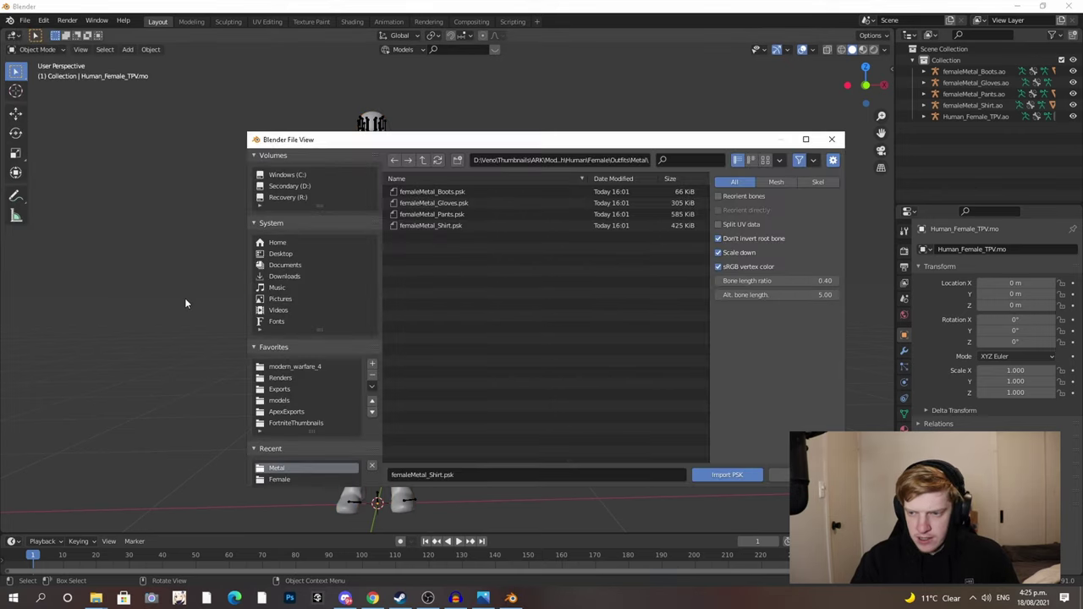
pyautogui.click(423, 162)
pyautogui.click(407, 193)
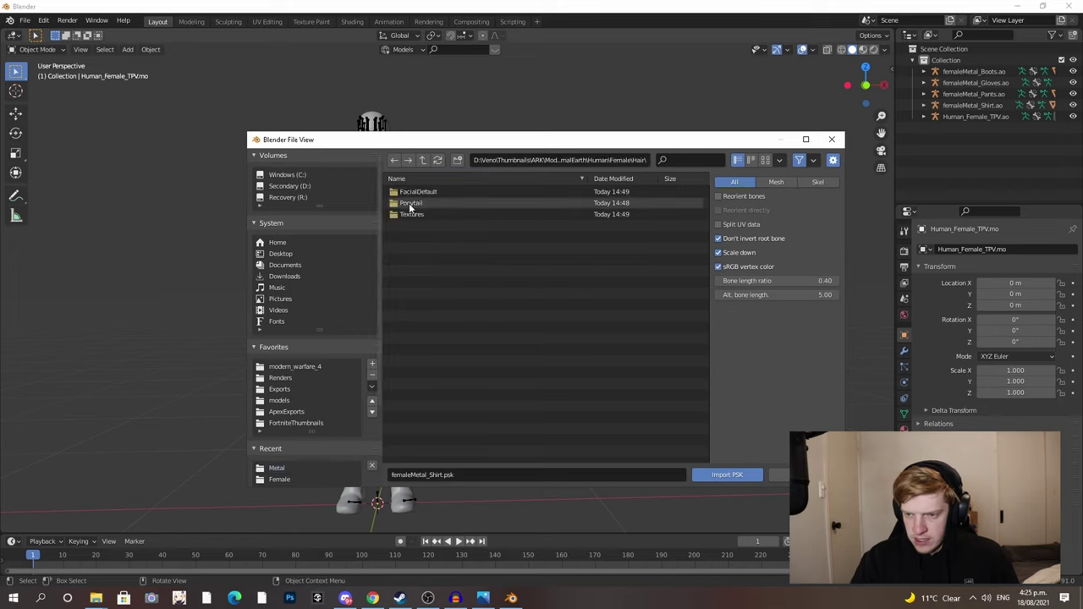
pyautogui.click(712, 476)
# - Select the imported ponytail hair mesh on the character's head
pyautogui.scroll(4, 348, 140)
pyautogui.moveTo(370, 144); pyautogui.dragTo(419, 169, button='middle')
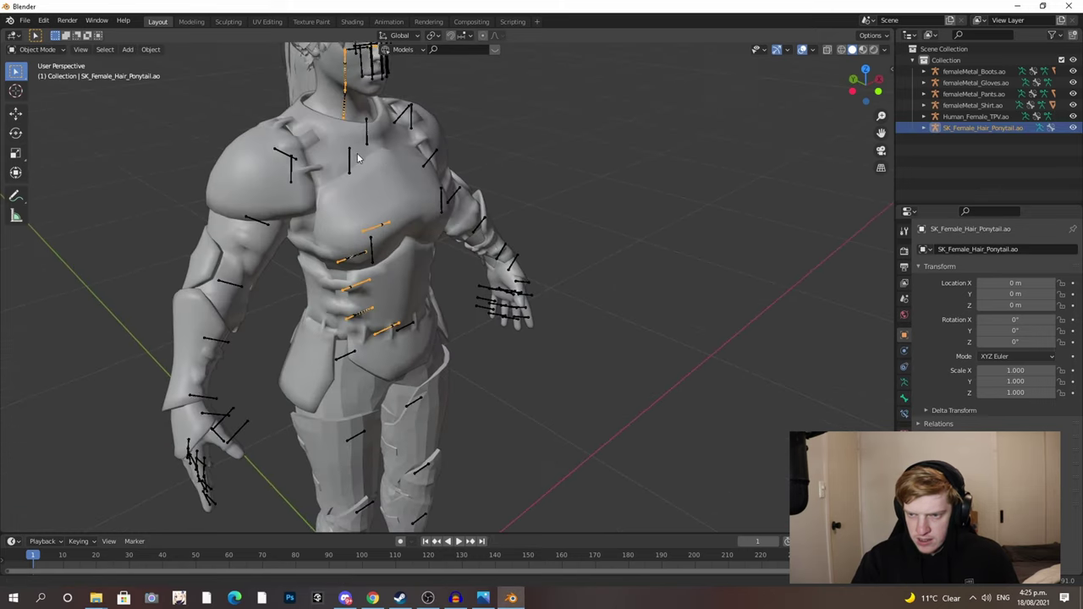
pyautogui.keyDown('shift'); pyautogui.moveTo(347, 110); pyautogui.dragTo(426, 189, button='middle'); pyautogui.keyUp('shift')
pyautogui.click(443, 84)
pyautogui.rightClick(441, 83)
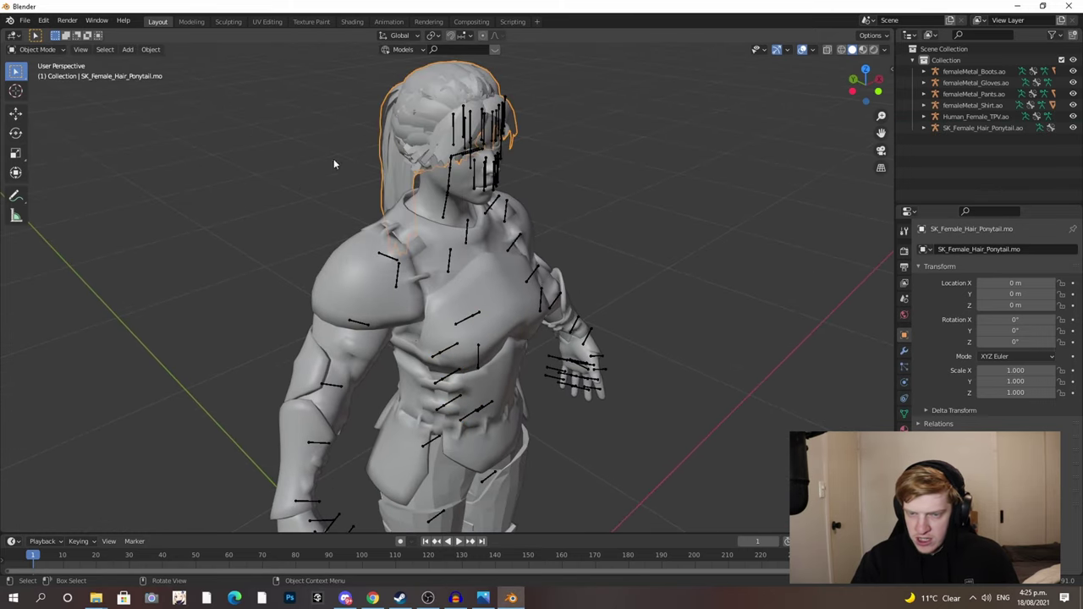
# - Import the Skeleton Mesh (.psk) SK_Female_Default_FacialHair from the folders next to the Ponytail one
pyautogui.click(25, 20)
pyautogui.moveTo(36, 176)
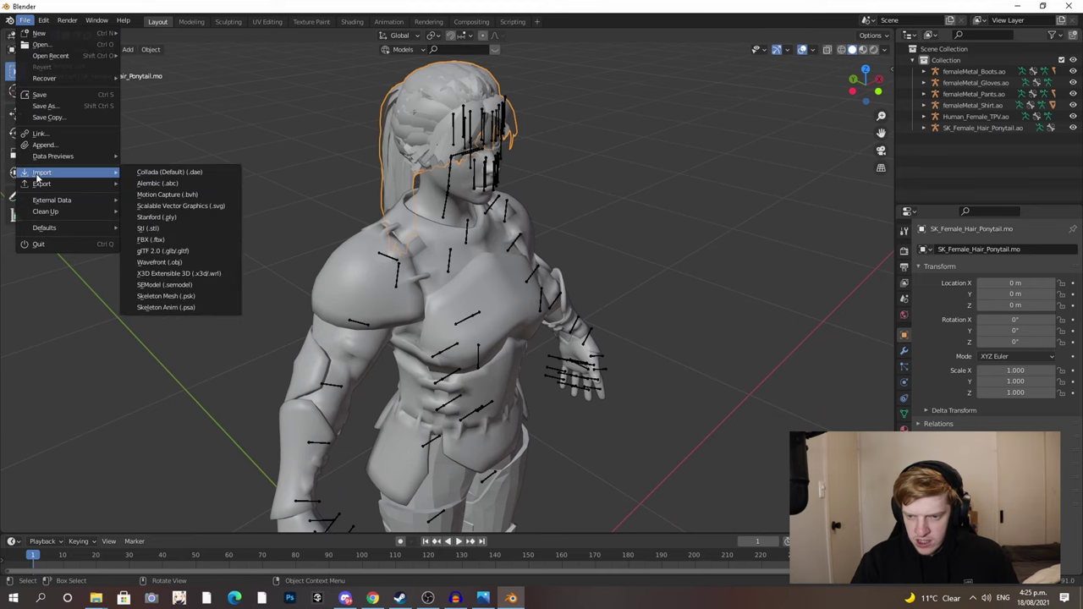
pyautogui.click(178, 298)
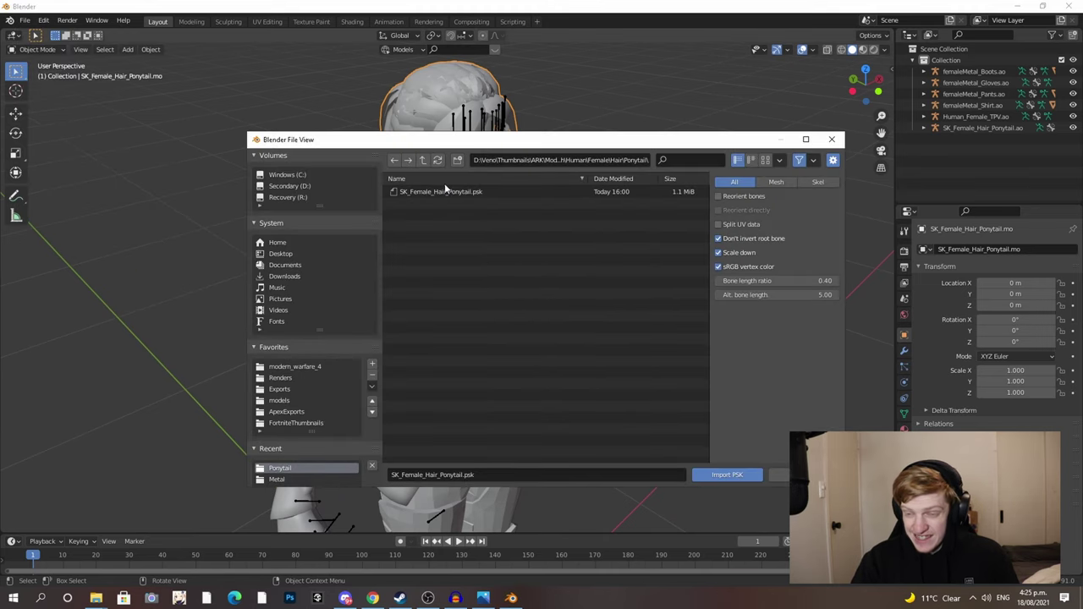
pyautogui.click(423, 160)
pyautogui.doubleClick(419, 191)
pyautogui.click(425, 192)
pyautogui.click(724, 480)
# - Examine the imported facial hair mesh on the face and the whole character from the front
pyautogui.scroll(3, 493, 214)
pyautogui.moveTo(493, 214); pyautogui.dragTo(373, 212, button='middle')
pyautogui.click(347, 172)
pyautogui.rightClick(346, 172)
pyautogui.click(346, 172)
pyautogui.click(618, 230)
pyautogui.scroll(-2, 598, 268)
pyautogui.scroll(-3, 596, 265)
pyautogui.moveTo(597, 266); pyautogui.dragTo(498, 277, button='middle')
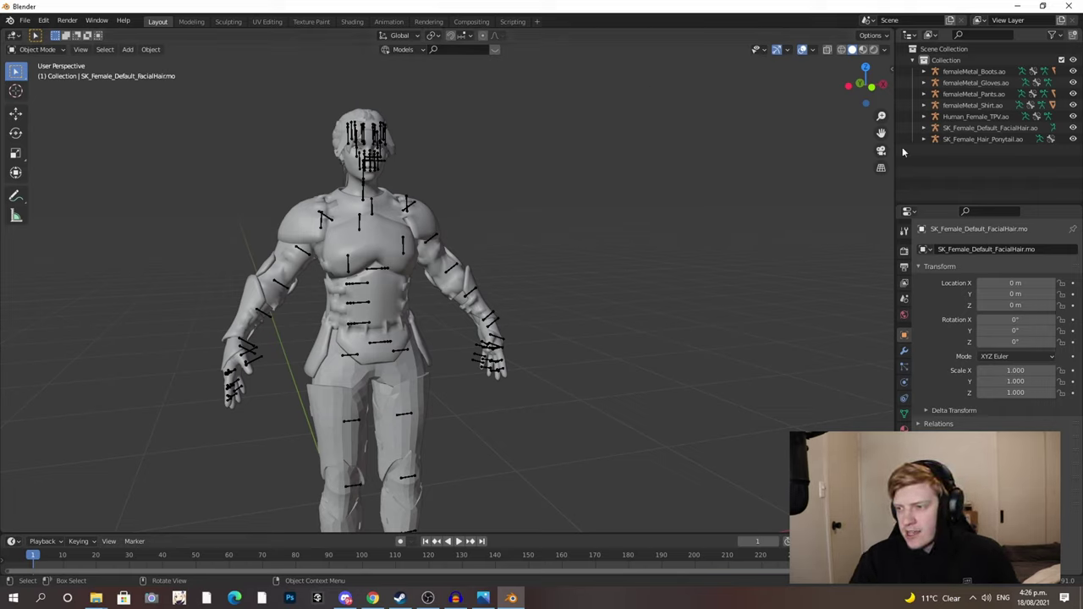
# - Join the boots, gloves, pants, shirt, facial hair and ponytail armatures into the Human_Female_TPV.ao armature
pyautogui.click(974, 139)
pyautogui.click(987, 129)
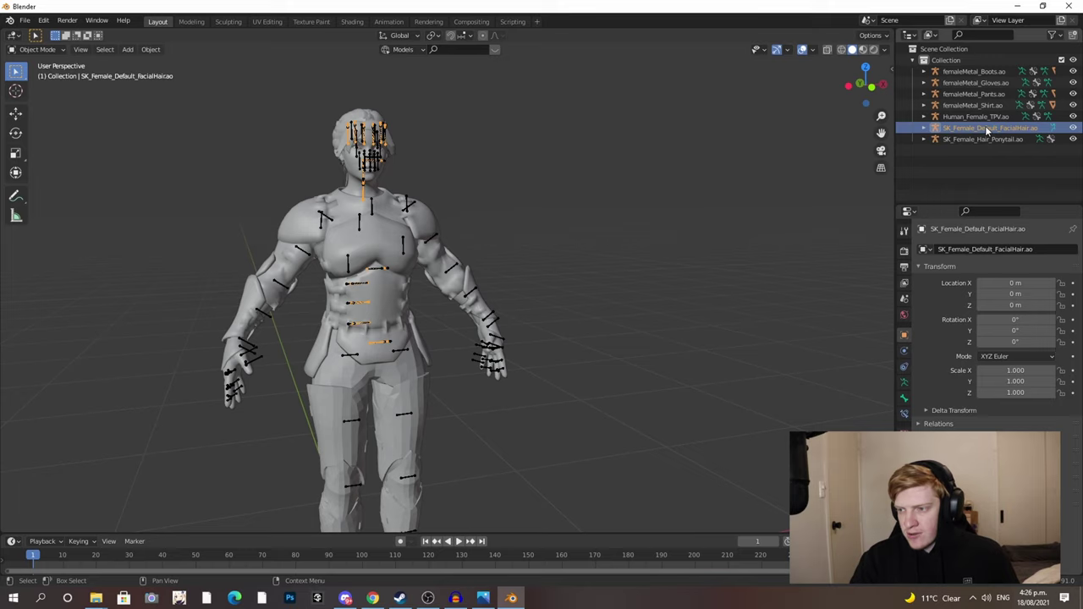
pyautogui.keyDown('ctrl'); pyautogui.click(987, 140); pyautogui.keyUp('ctrl')
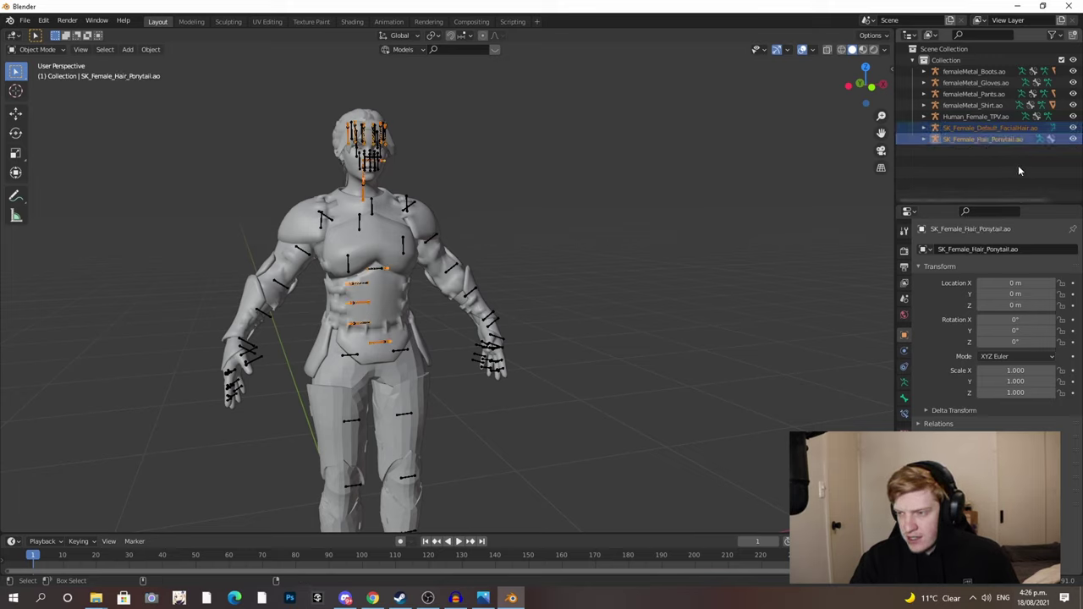
pyautogui.keyDown('ctrl'); pyautogui.click(1003, 71); pyautogui.keyUp('ctrl')
pyautogui.keyDown('ctrl'); pyautogui.click(1003, 83); pyautogui.keyUp('ctrl')
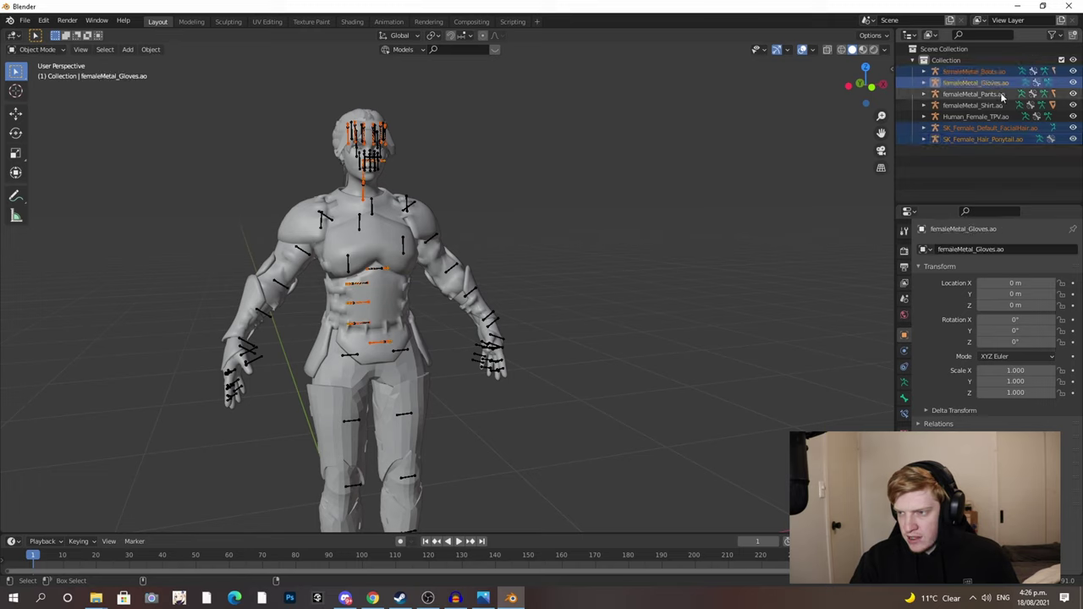
pyautogui.keyDown('ctrl'); pyautogui.click(1003, 94); pyautogui.keyUp('ctrl')
pyautogui.keyDown('ctrl'); pyautogui.click(1003, 105); pyautogui.keyUp('ctrl')
pyautogui.keyDown('ctrl'); pyautogui.click(1003, 116); pyautogui.keyUp('ctrl')
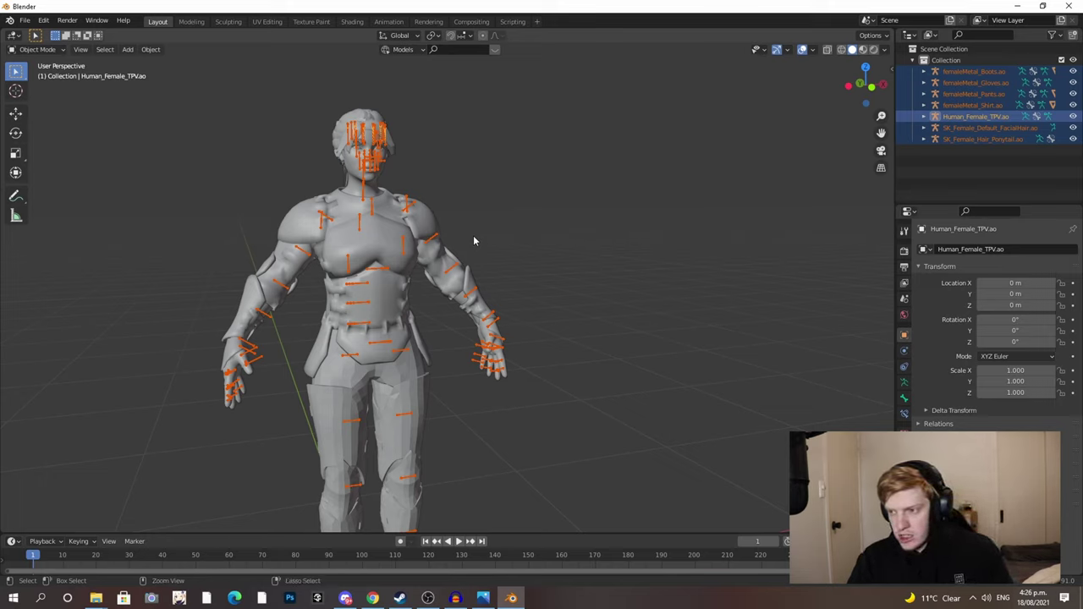
pyautogui.hotkey('ctrl', 'j')
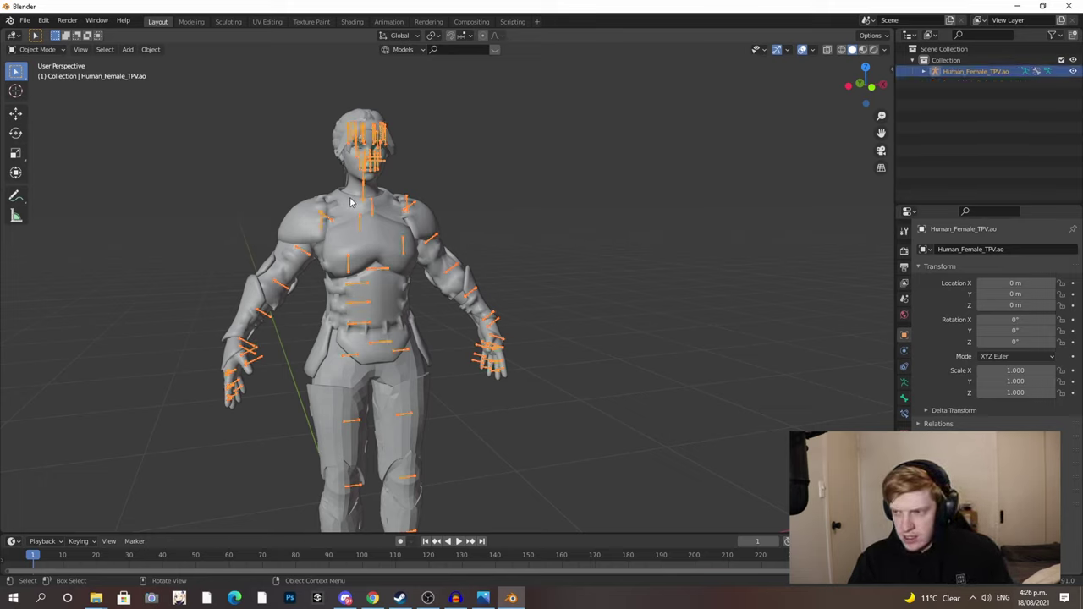
# - Join the facial hair, ponytail, boots, gloves, pants and shirt meshes into the body mesh Human_Female_TPV.mo, selecting the body last
pyautogui.click(401, 203)
pyautogui.moveTo(394, 201); pyautogui.dragTo(416, 193, button='middle')
pyautogui.scroll(1, 368, 185)
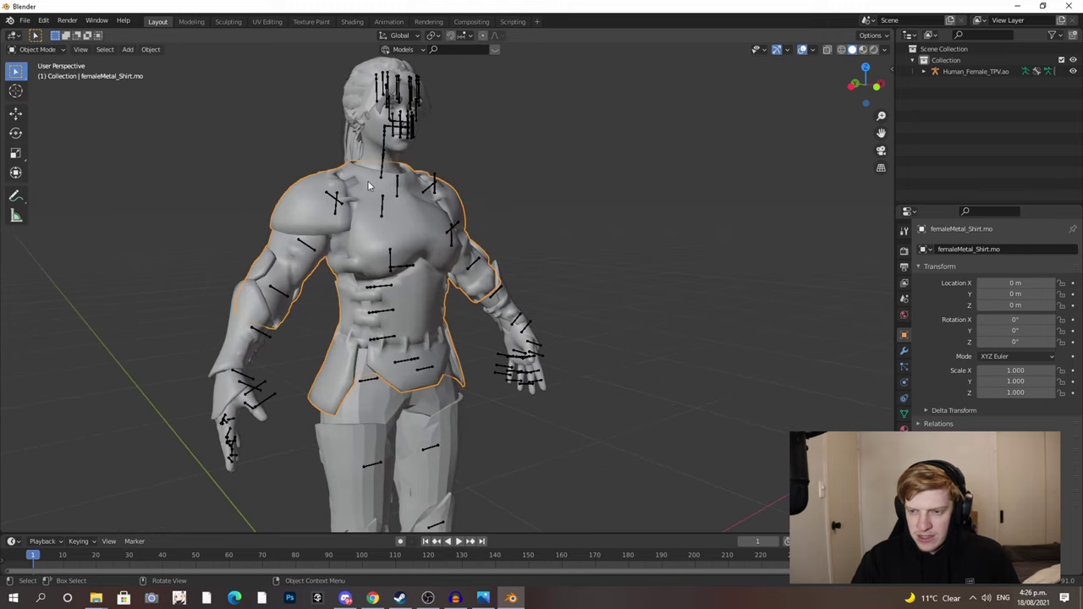
pyautogui.click(381, 109)
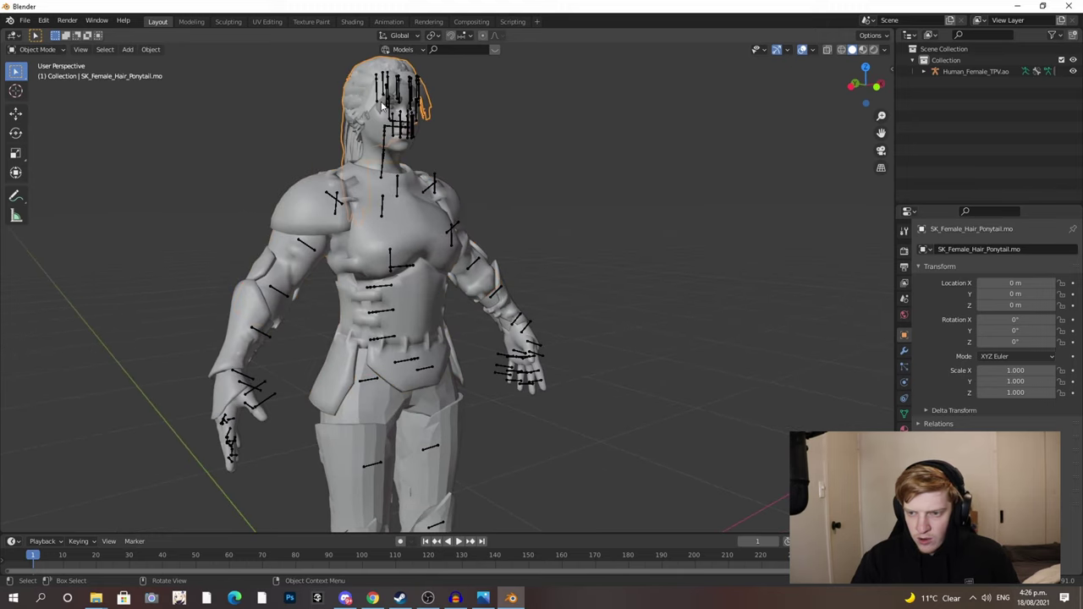
pyautogui.click(382, 102)
pyautogui.click(393, 99)
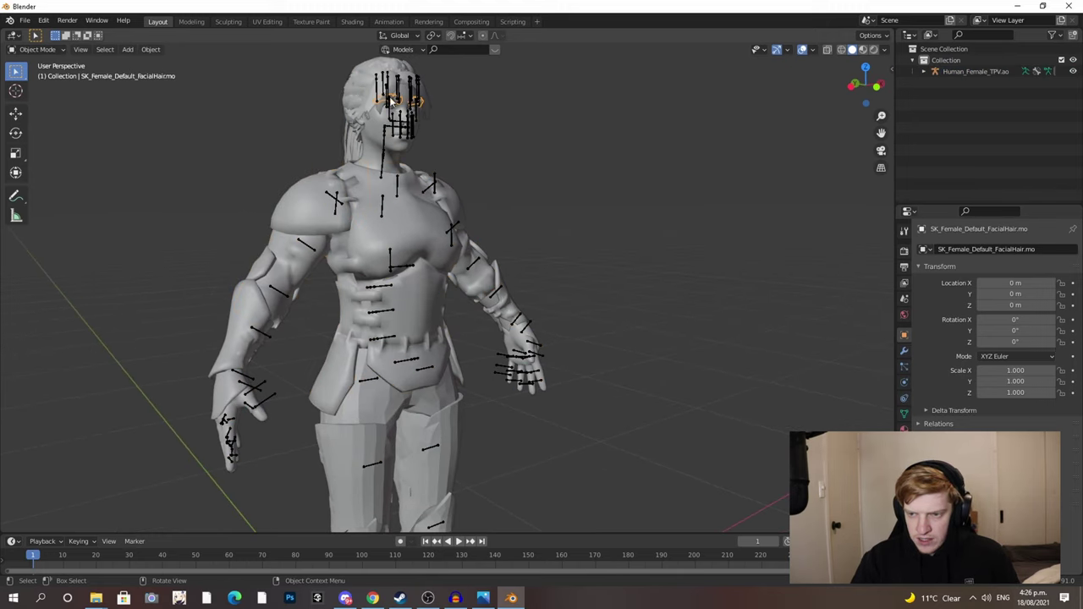
pyautogui.click(350, 78)
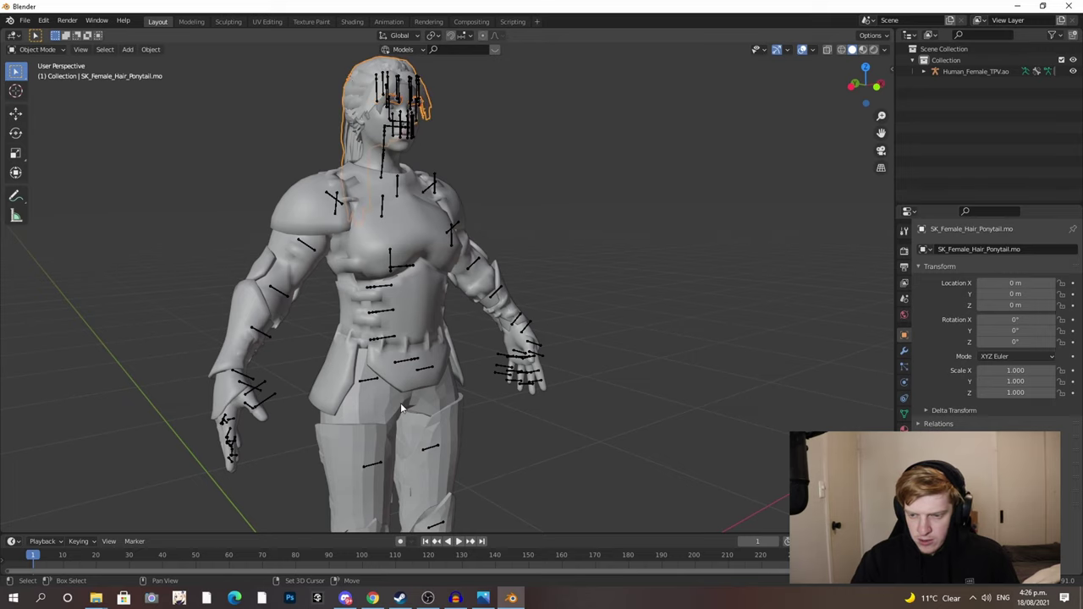
pyautogui.moveTo(384, 454)
pyautogui.keyDown('shift'); pyautogui.mouseDown(button='middle')
pyautogui.moveTo(394, 339)
pyautogui.moveTo(385, 406)
pyautogui.mouseUp(button='middle'); pyautogui.keyUp('shift')
pyautogui.click(457, 497)
pyautogui.keyDown('shift'); pyautogui.click(246, 161); pyautogui.keyUp('shift')
pyautogui.keyDown('shift'); pyautogui.moveTo(408, 202); pyautogui.dragTo(387, 315, button='middle'); pyautogui.keyUp('shift')
pyautogui.keyDown('shift'); pyautogui.click(338, 383); pyautogui.keyUp('shift')
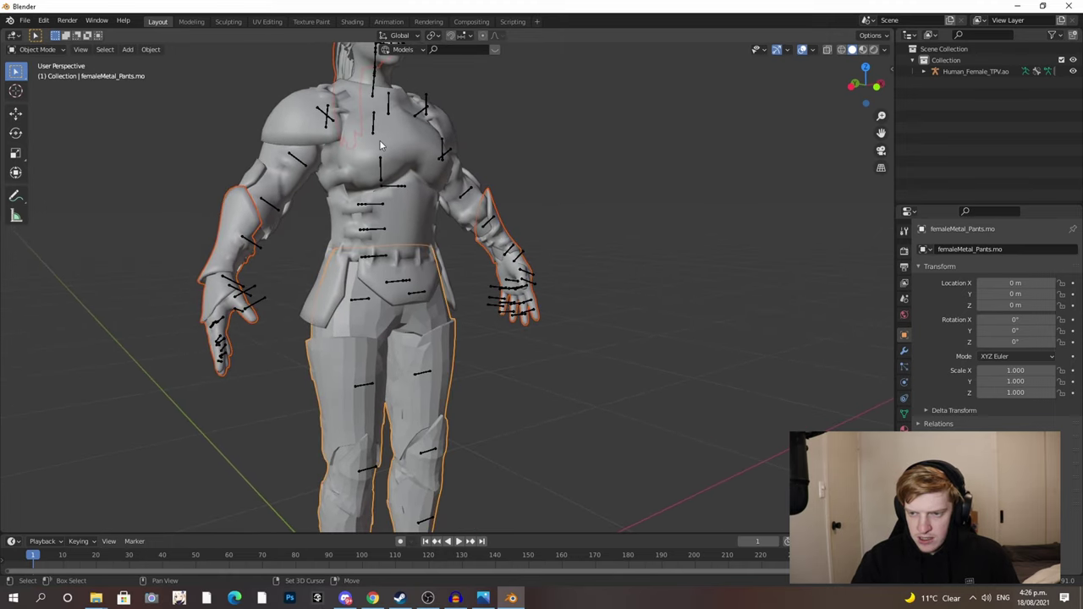
pyautogui.keyDown('shift'); pyautogui.click(381, 147); pyautogui.keyUp('shift')
pyautogui.keyDown('shift'); pyautogui.moveTo(371, 100); pyautogui.dragTo(364, 179, button='middle'); pyautogui.keyUp('shift')
pyautogui.keyDown('shift'); pyautogui.click(356, 151); pyautogui.keyUp('shift')
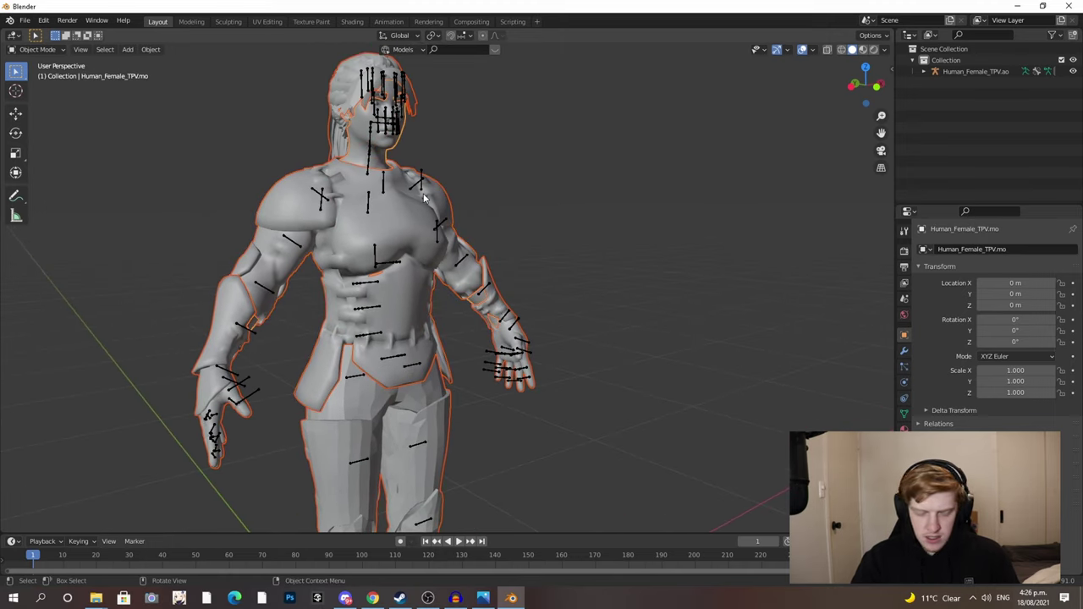
pyautogui.hotkey('ctrl', 'j')
# - In the armature's Edit Mode, select the duplicate neck bone ending in .001 and delete all bones with the same suffix
pyautogui.click(373, 162)
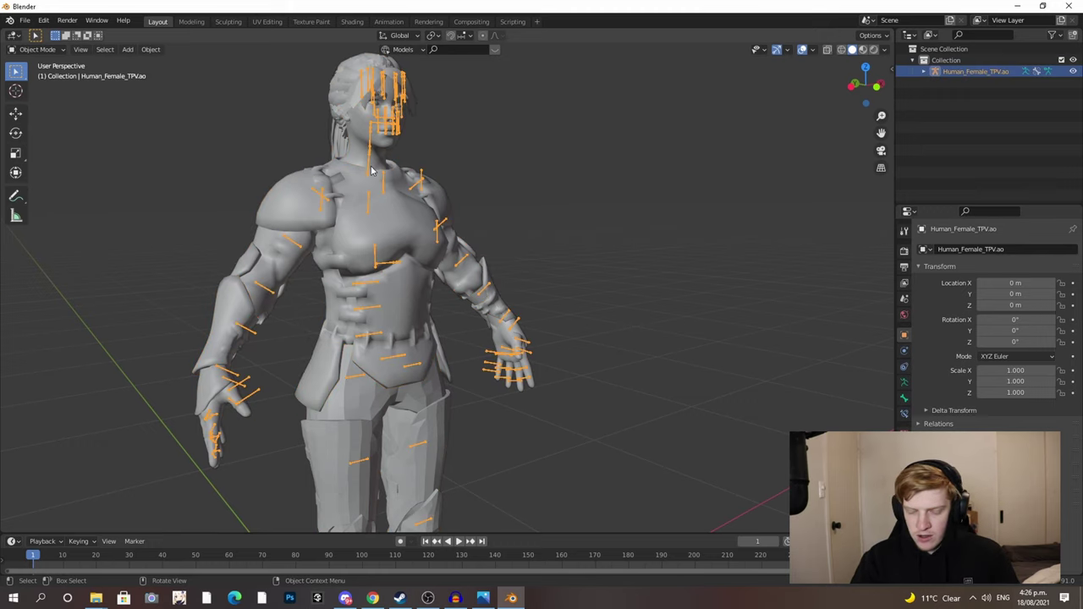
pyautogui.press('Tab')
pyautogui.scroll(3, 355, 133)
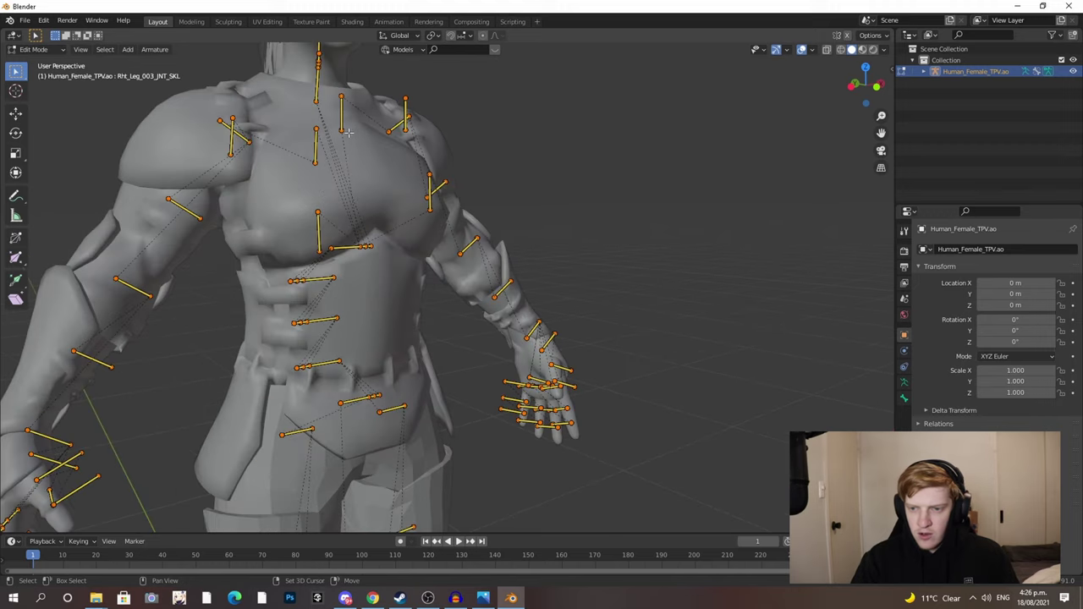
pyautogui.keyDown('shift'); pyautogui.moveTo(345, 133); pyautogui.dragTo(396, 315, button='middle'); pyautogui.keyUp('shift')
pyautogui.scroll(5, 342, 253)
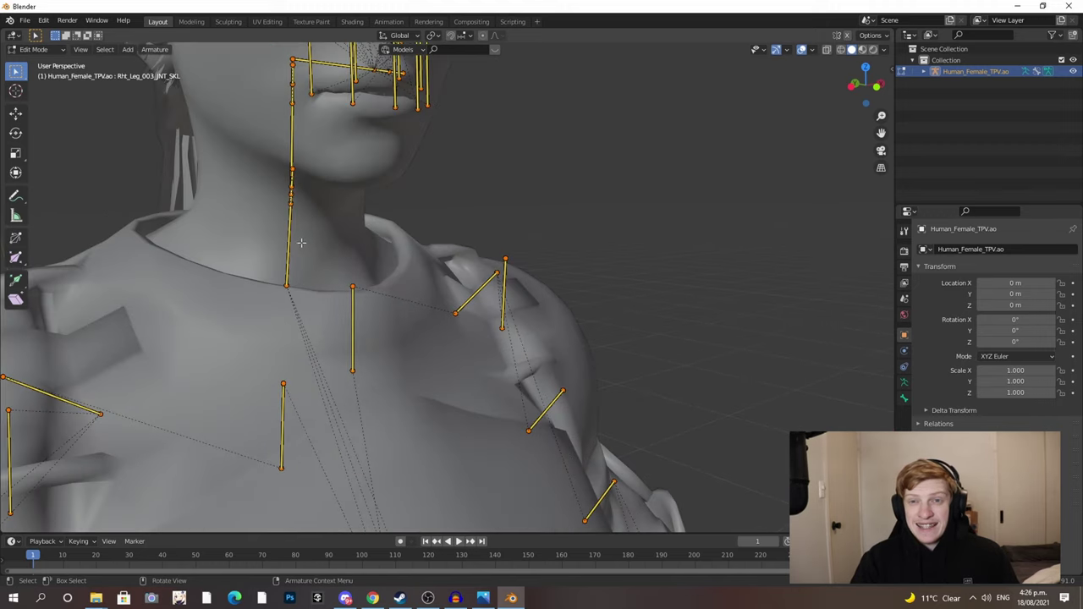
pyautogui.moveTo(307, 242); pyautogui.dragTo(320, 242, button='middle')
pyautogui.click(370, 230)
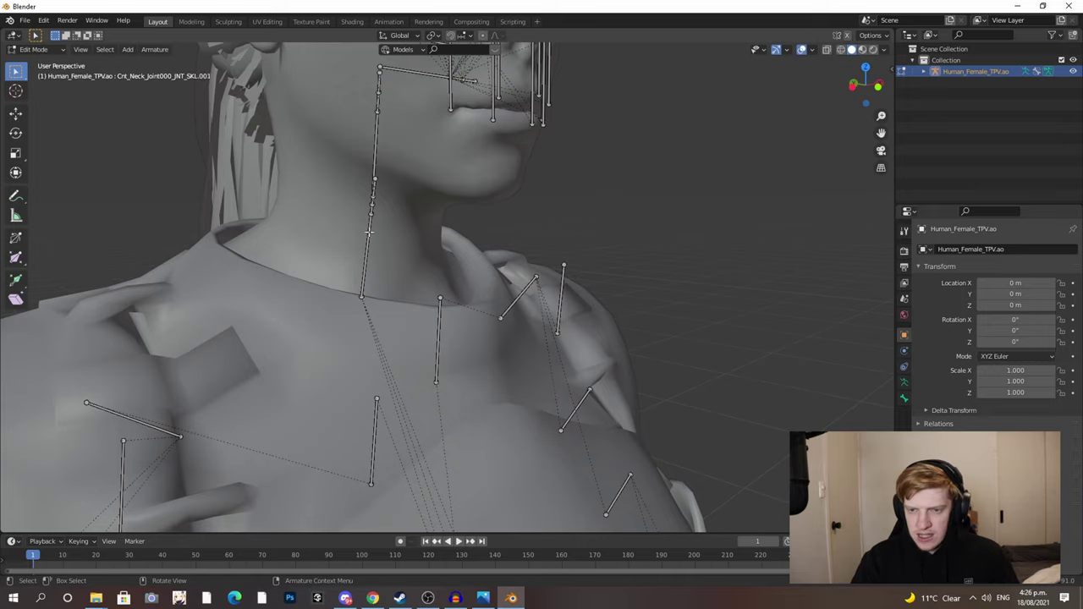
pyautogui.hotkey('shift', 'g')
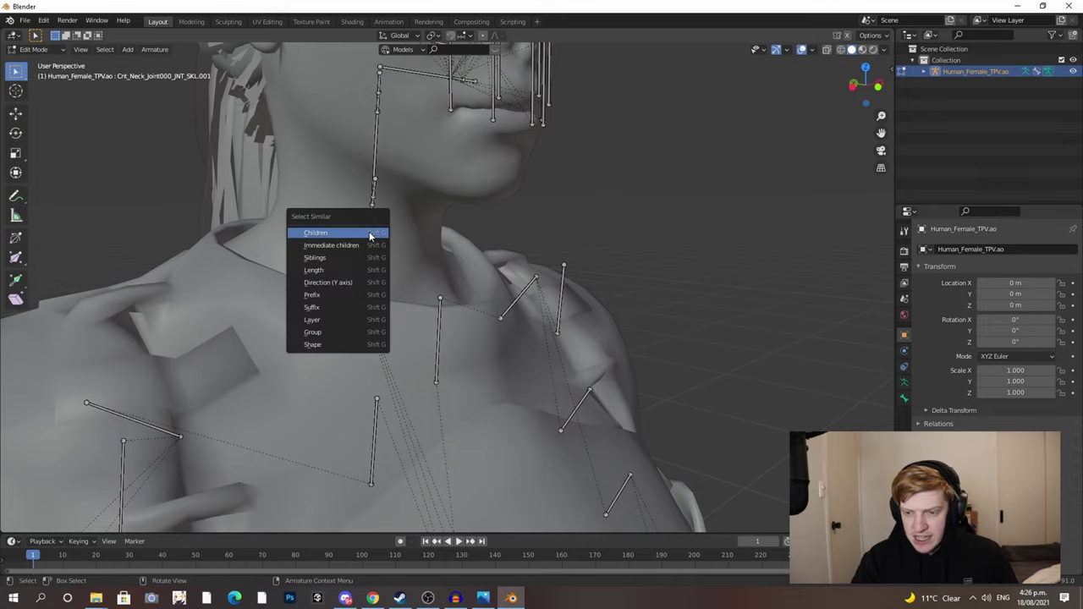
pyautogui.click(315, 296)
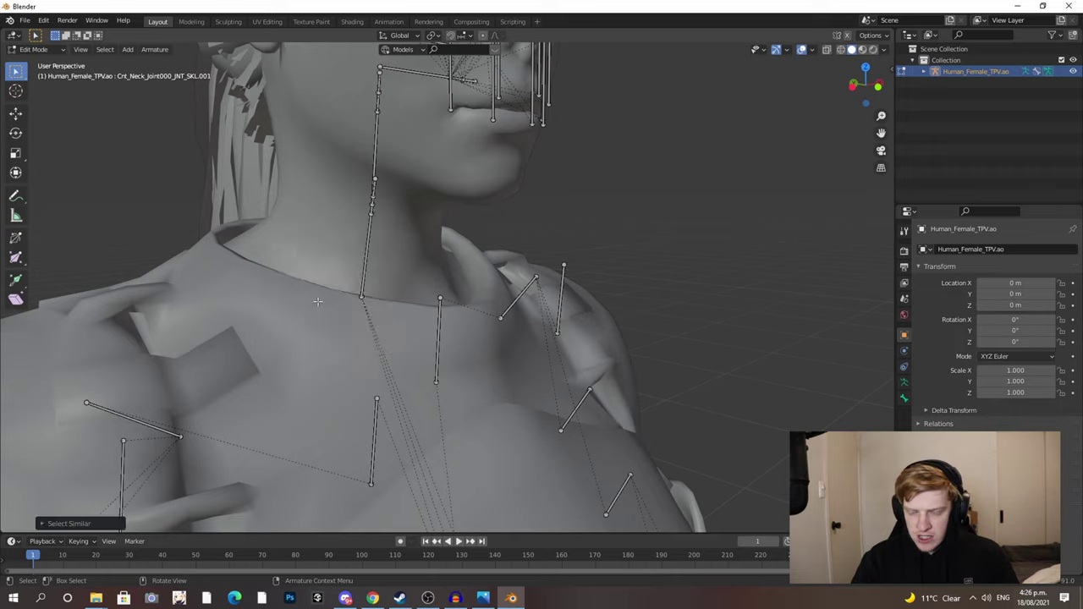
pyautogui.press('x')
pyautogui.click(321, 304)
# - Delete the duplicate bones with the suffixes .002 and .003, using Select Similar by Suffix from the neck bone
pyautogui.click(370, 241)
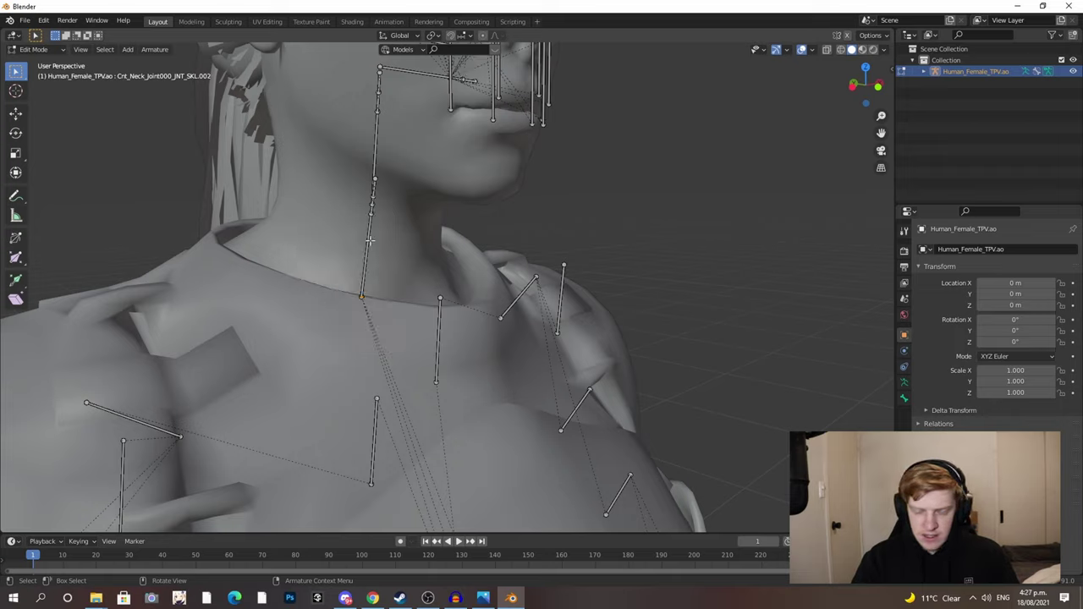
pyautogui.hotkey('shift', 'g')
pyautogui.click(370, 240)
pyautogui.press('x')
pyautogui.click(369, 241)
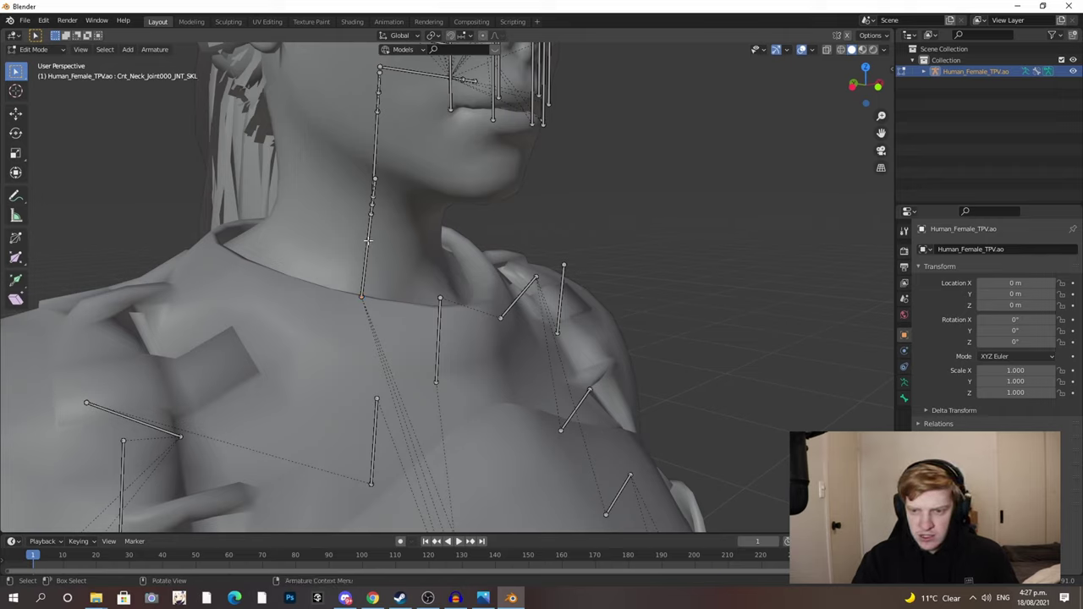
pyautogui.hotkey('shift', 'g')
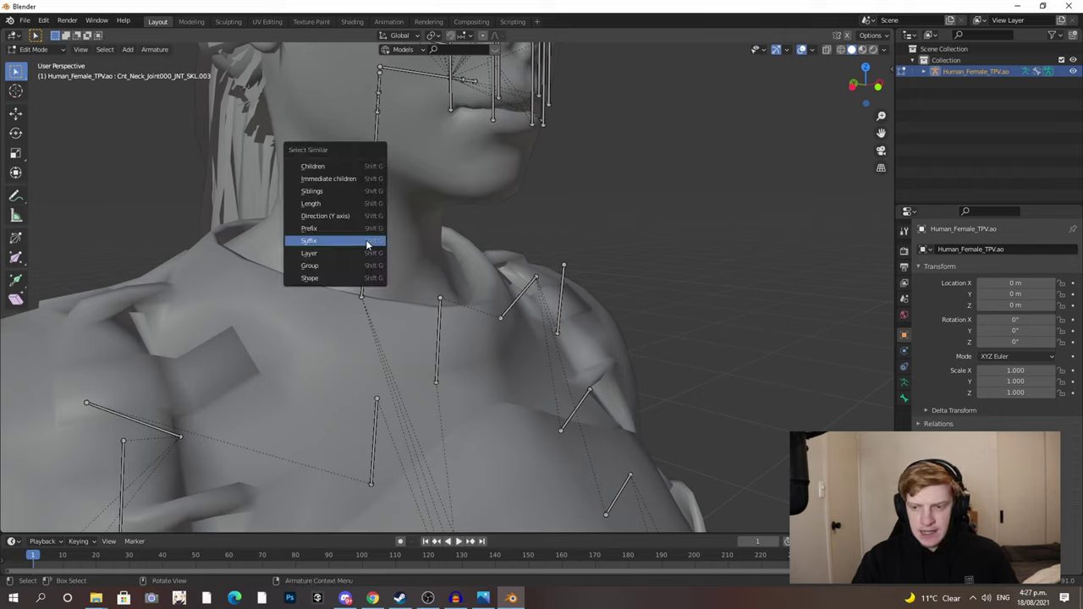
pyautogui.click(366, 240)
pyautogui.press('x')
pyautogui.click(365, 241)
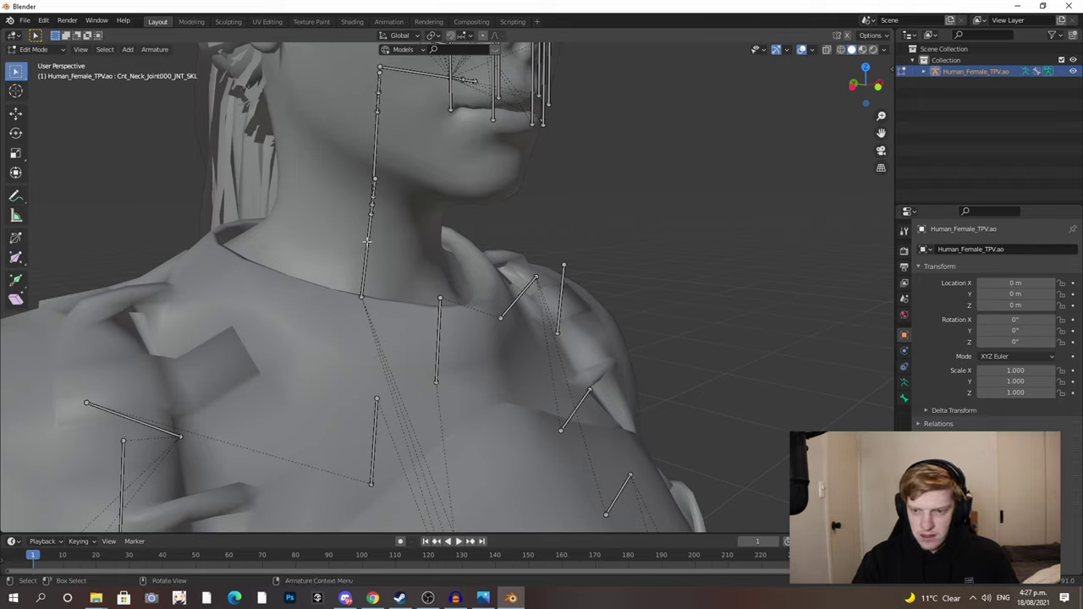
# - Delete the duplicate bones with the suffixes .004 and .005, again using Select Similar by Suffix
pyautogui.hotkey('shift', 'g')
pyautogui.click(365, 240)
pyautogui.press('x')
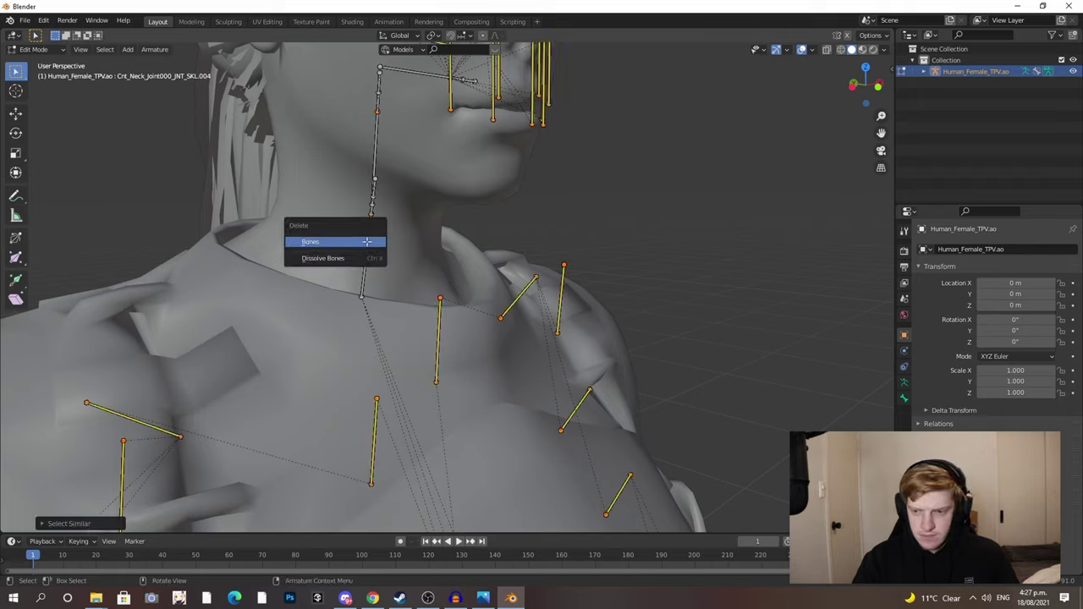
pyautogui.click(366, 241)
pyautogui.hotkey('shift', 'g')
pyautogui.click(366, 240)
pyautogui.press('x')
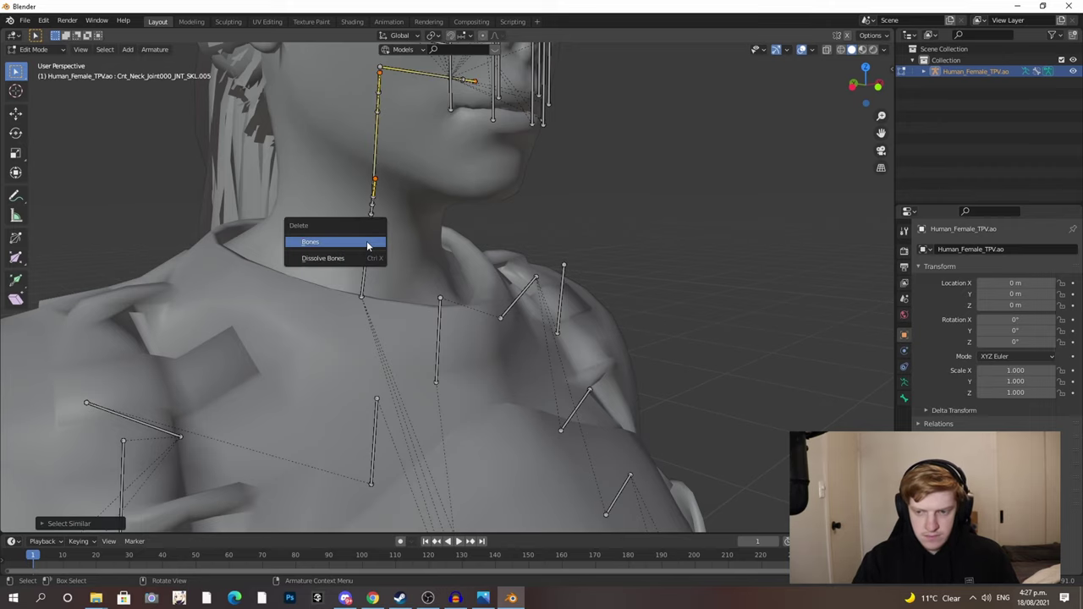
pyautogui.click(366, 241)
# - Delete the duplicate bones with the suffix .006 and return the armature to Object Mode
pyautogui.hotkey('shift', 'g')
pyautogui.click(366, 241)
pyautogui.press('x')
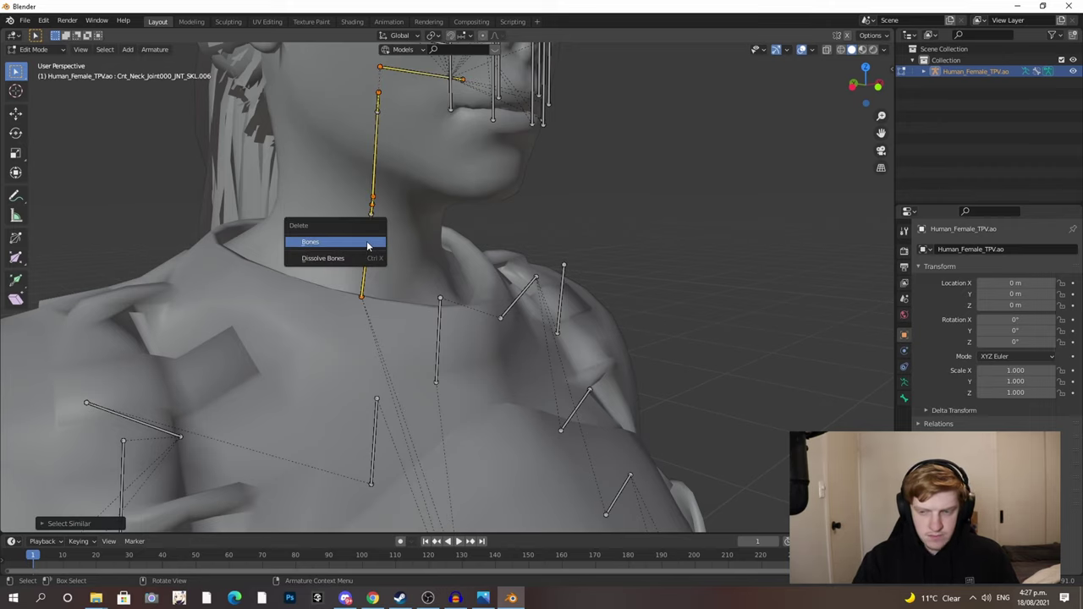
pyautogui.click(366, 241)
pyautogui.scroll(-5, 367, 242)
pyautogui.moveTo(449, 293); pyautogui.dragTo(415, 193, button='middle')
pyautogui.click(46, 48)
pyautogui.click(33, 63)
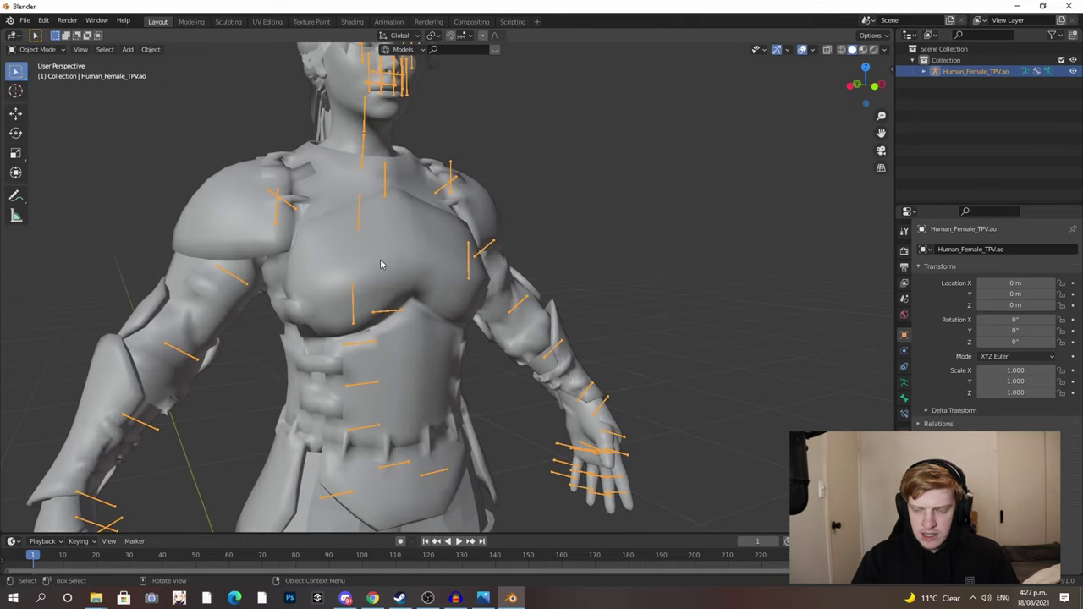
# - Test the joined rig in Pose Mode by rotating the Cnt_Spine_003 bone, undo the rotation and return to Object Mode
pyautogui.scroll(-5, 381, 261)
pyautogui.click(408, 294)
pyautogui.click(409, 294)
pyautogui.click(38, 49)
pyautogui.click(34, 87)
pyautogui.click(415, 313)
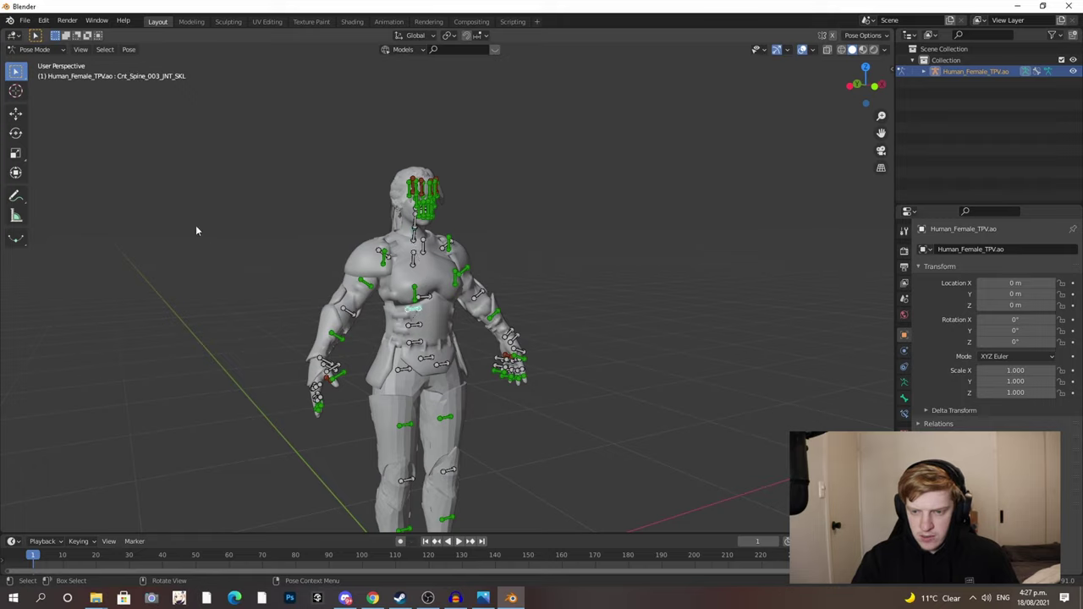
pyautogui.click(15, 132)
pyautogui.moveTo(419, 317)
pyautogui.mouseDown()
pyautogui.moveTo(399, 226)
pyautogui.moveTo(481, 331)
pyautogui.moveTo(379, 306)
pyautogui.moveTo(408, 318)
pyautogui.mouseUp()
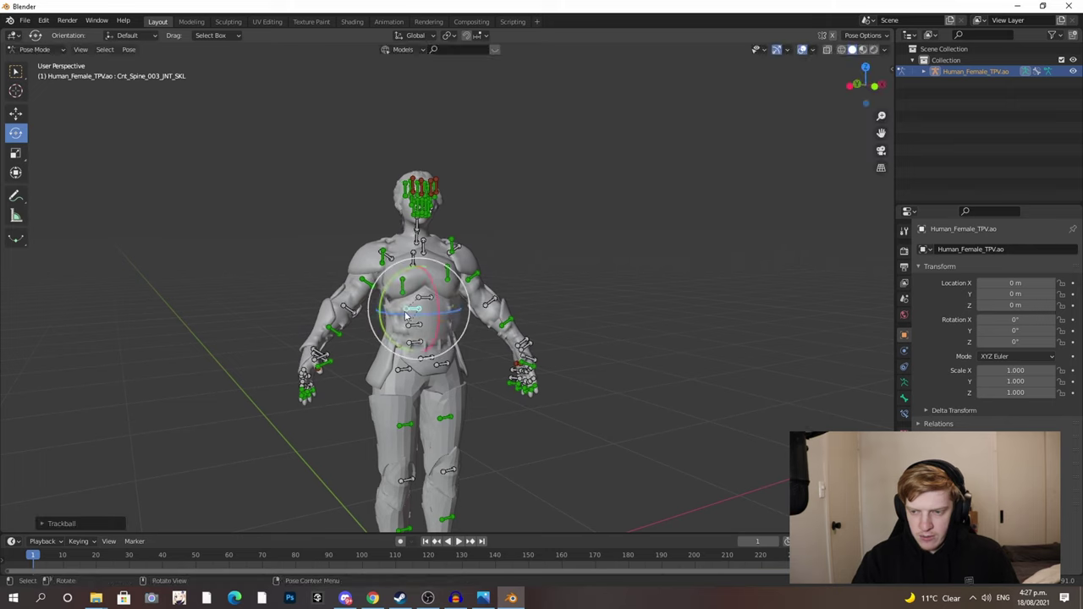
pyautogui.hotkey('ctrl', 'z')
pyautogui.click(33, 49)
pyautogui.click(37, 63)
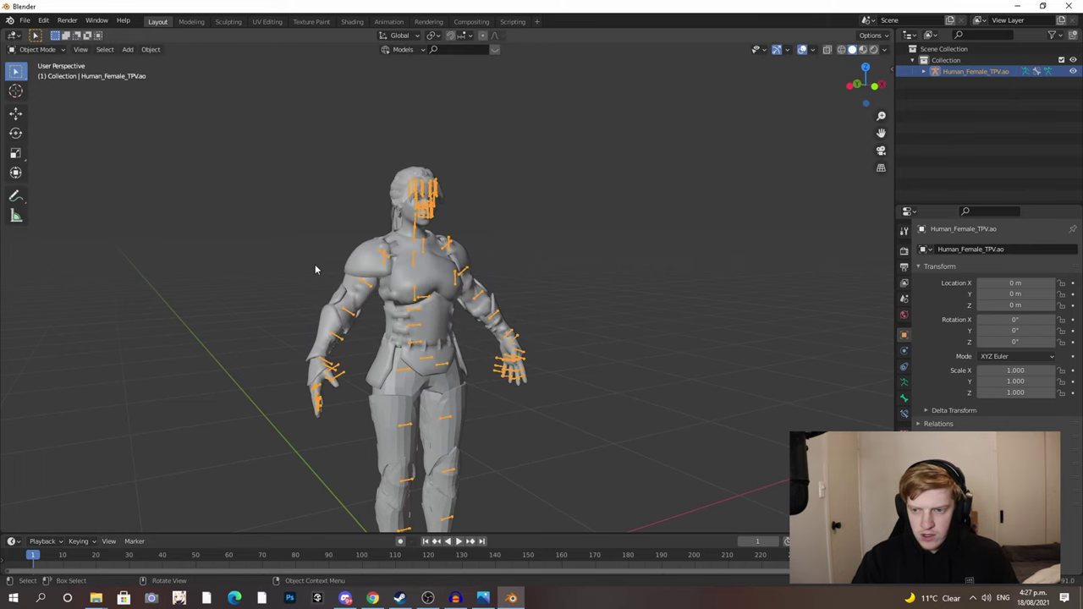
# - Select the joined character mesh and enable nodes for its Human_Female_Body_Colorized_BASEMIC material in the Shading workspace
pyautogui.click(394, 263)
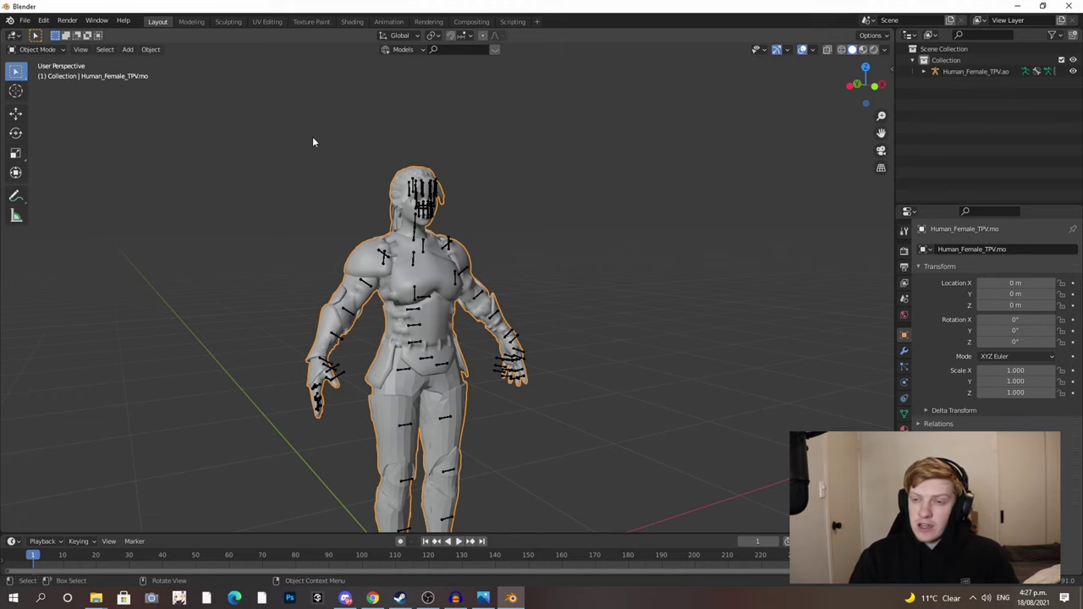
pyautogui.click(353, 21)
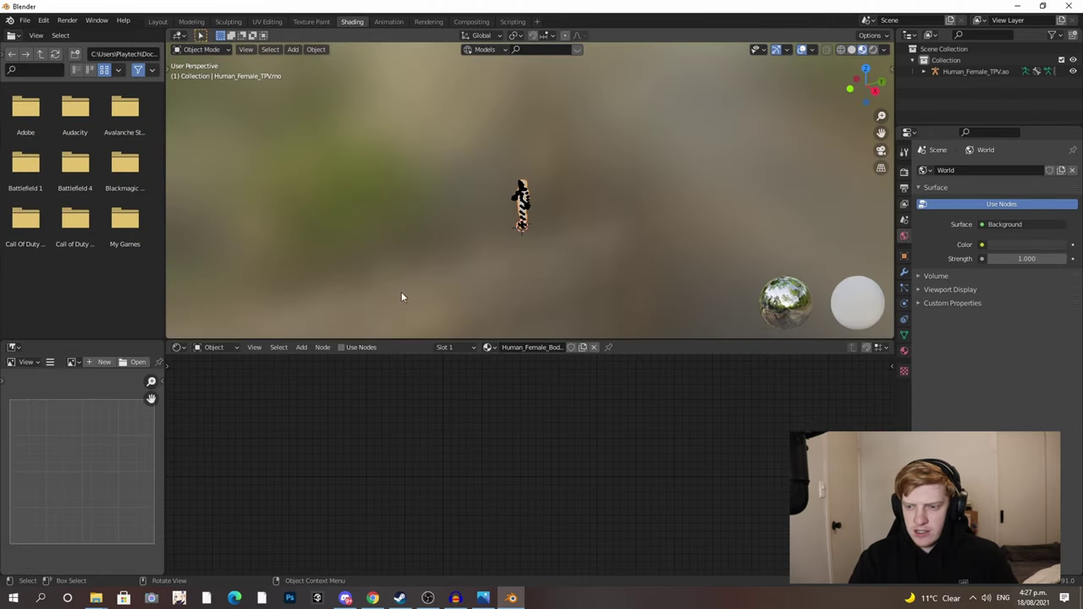
pyautogui.scroll(8, 551, 236)
pyautogui.moveTo(488, 163)
pyautogui.mouseDown(button='middle')
pyautogui.moveTo(568, 144)
pyautogui.moveTo(506, 167)
pyautogui.mouseUp(button='middle')
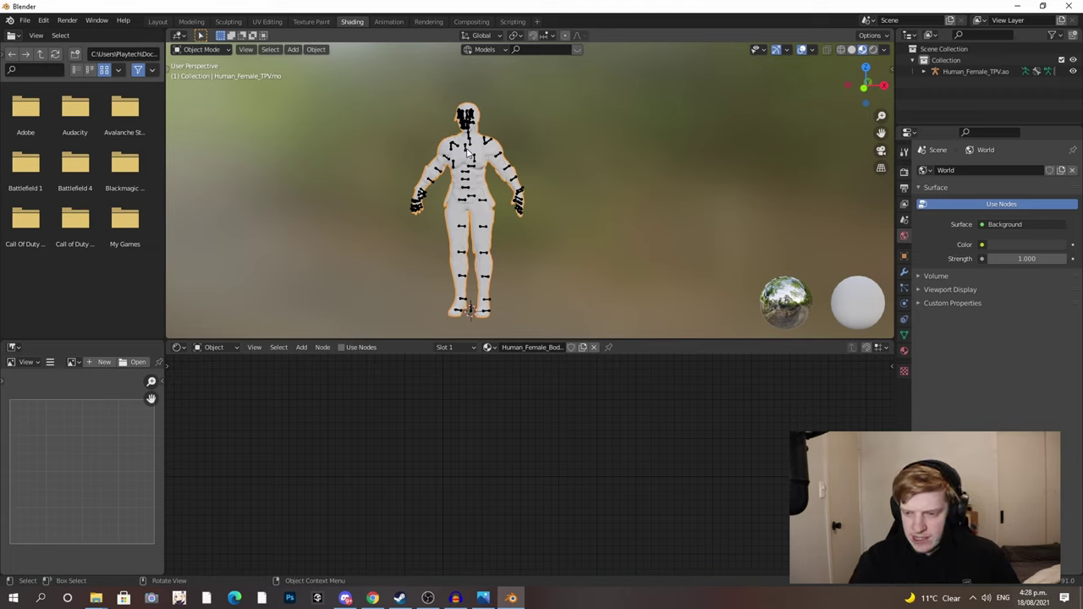
pyautogui.click(343, 347)
pyautogui.moveTo(334, 369); pyautogui.dragTo(274, 416, button='middle')
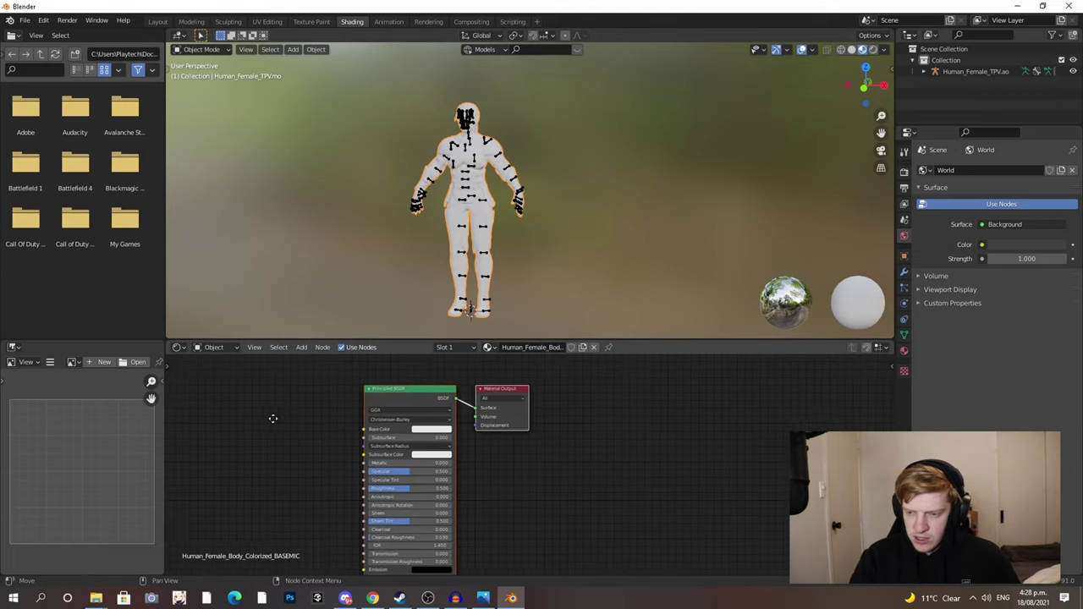
# - Replace the body material's Principled BSDF with the ArkBasicShader group and connect its BSDF output to the Material Output surface
pyautogui.click(375, 391)
pyautogui.press('x')
pyautogui.hotkey('shift', 'a')
pyautogui.click(377, 421)
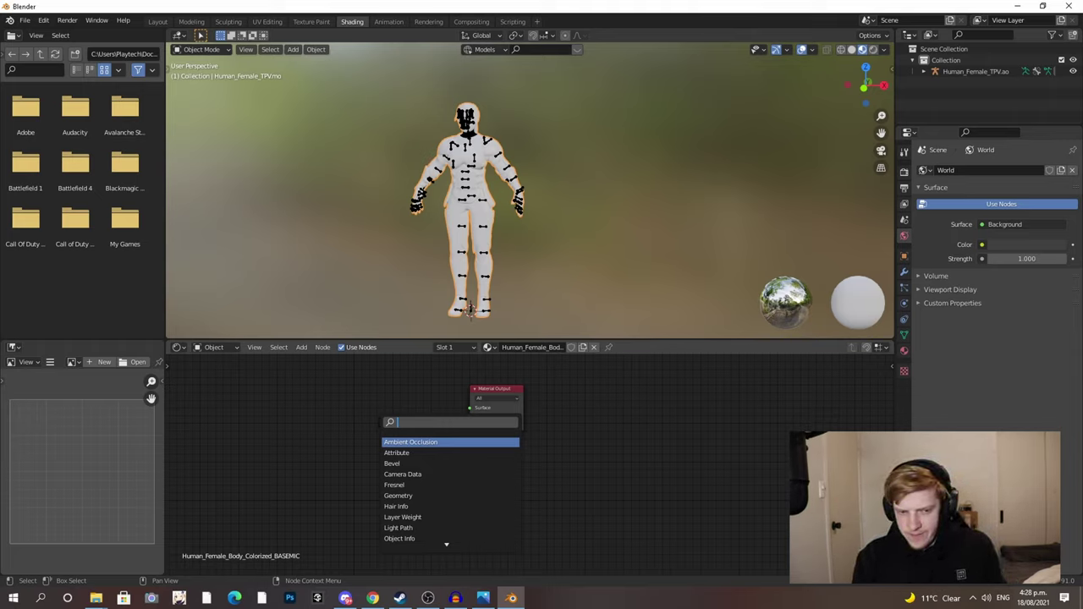
pyautogui.write('ark')
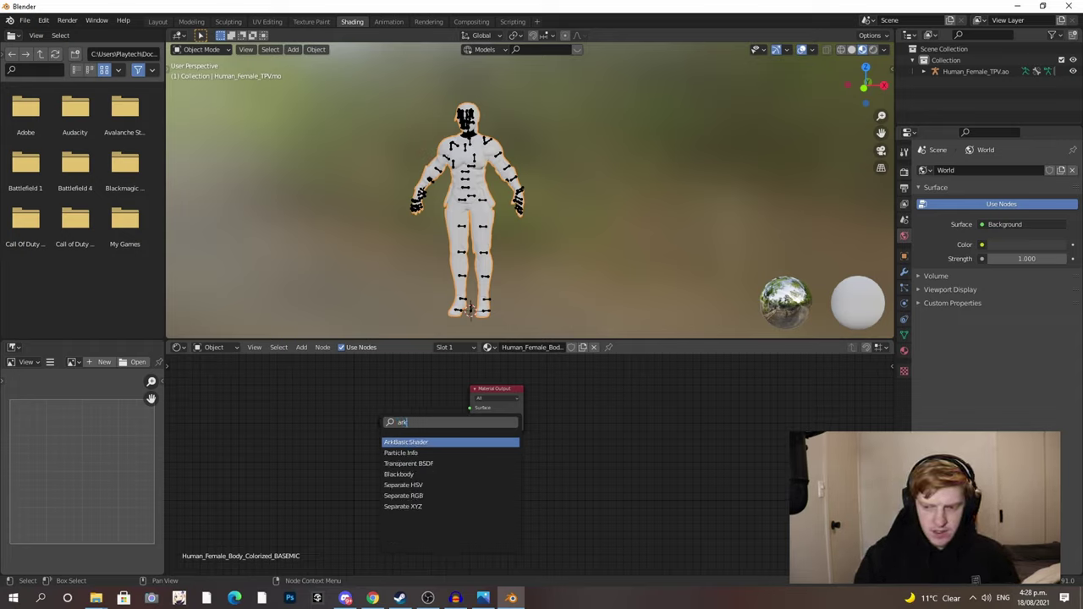
pyautogui.click(407, 441)
pyautogui.click(402, 416)
pyautogui.moveTo(428, 416); pyautogui.dragTo(470, 410)
pyautogui.scroll(5, 446, 170)
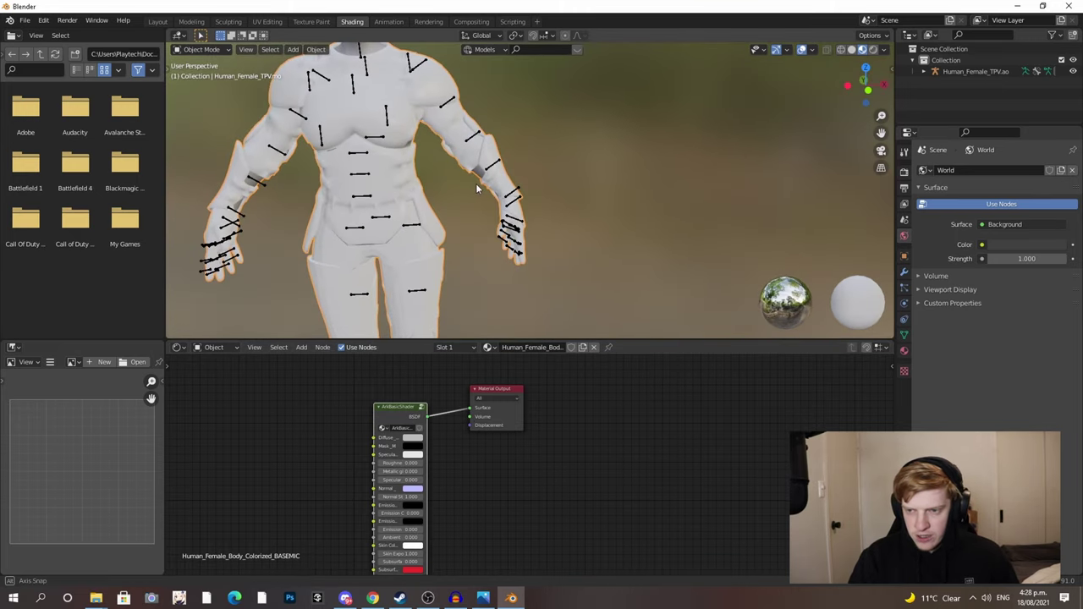
pyautogui.keyDown('shift'); pyautogui.moveTo(507, 229); pyautogui.dragTo(552, 271, button='middle'); pyautogui.keyUp('shift')
pyautogui.moveTo(397, 406); pyautogui.dragTo(407, 382)
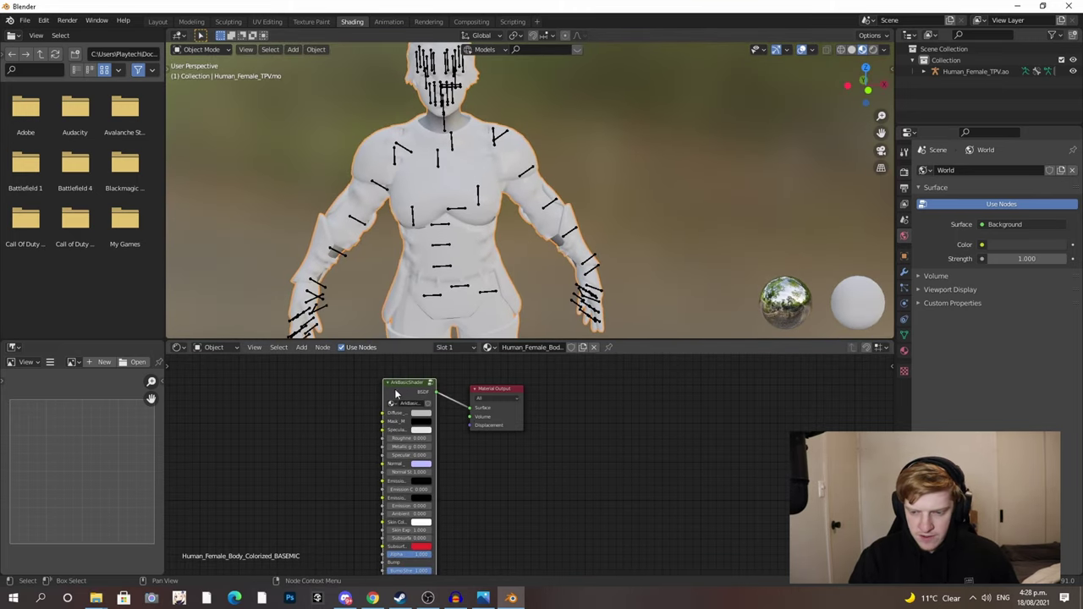
# - Switch to File Explorer and open the PrimalEarth > Human > Female > Base > colorization folder, keeping the node editor visible beside it
pyautogui.click(96, 599)
pyautogui.click(307, 549)
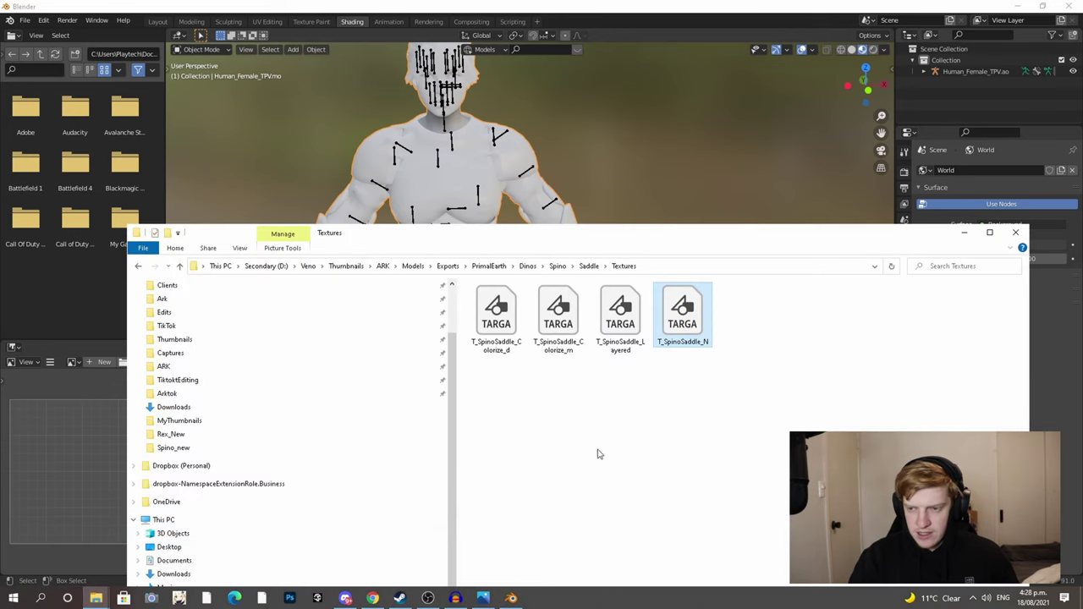
pyautogui.click(489, 266)
pyautogui.scroll(-3, 506, 401)
pyautogui.doubleClick(494, 369)
pyautogui.doubleClick(508, 315)
pyautogui.doubleClick(495, 302)
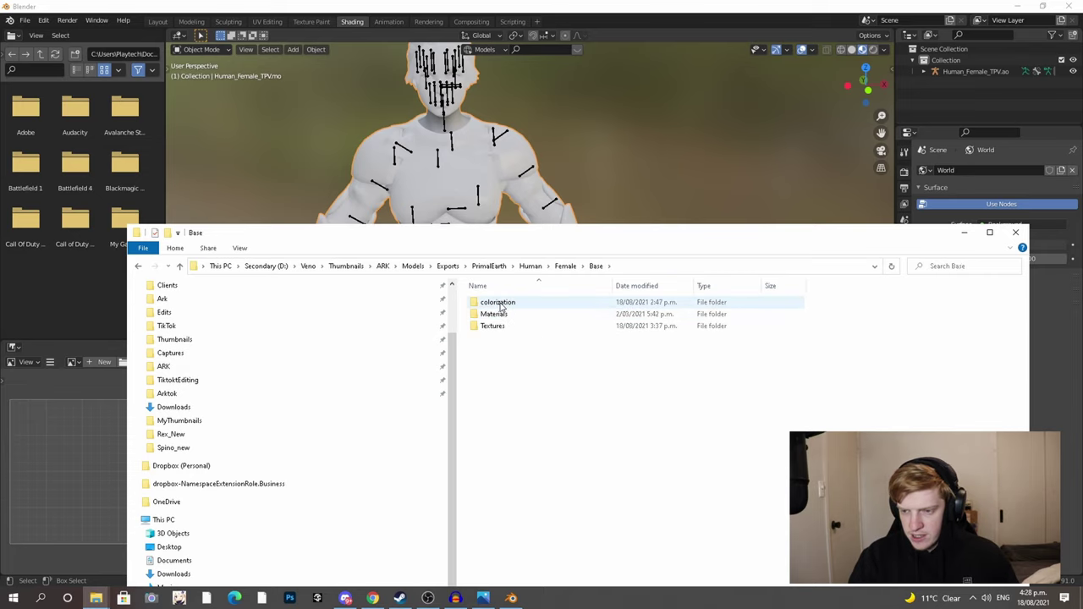
pyautogui.doubleClick(498, 302)
pyautogui.moveTo(552, 235); pyautogui.dragTo(851, 237)
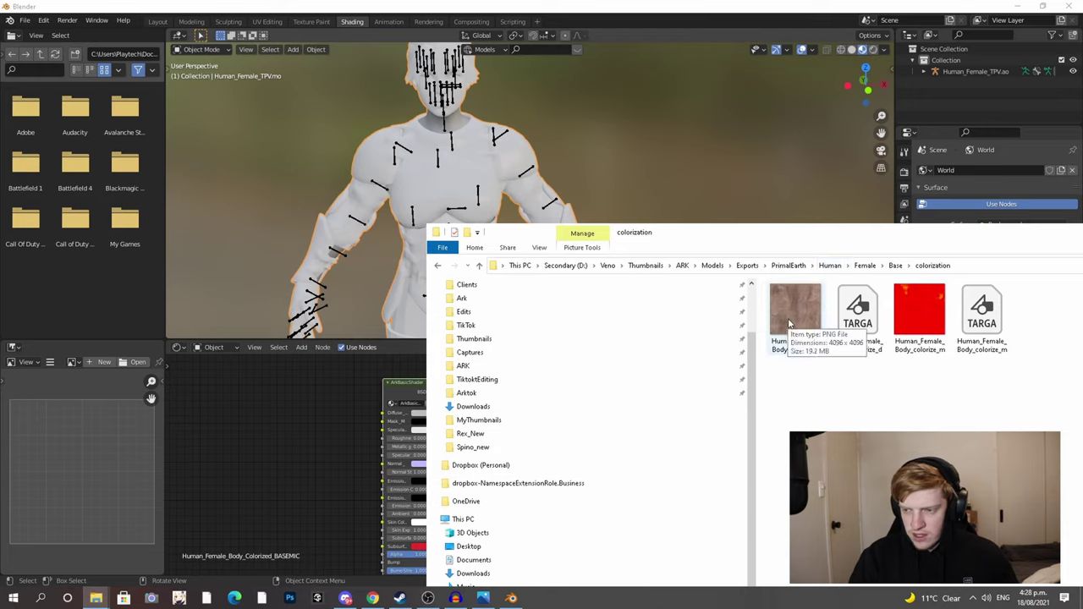
# - Add the PNG version of Human_Female_Body_colorize_d to the body material, connect its colour to the diffuse input, and collapse the node
pyautogui.click(794, 311)
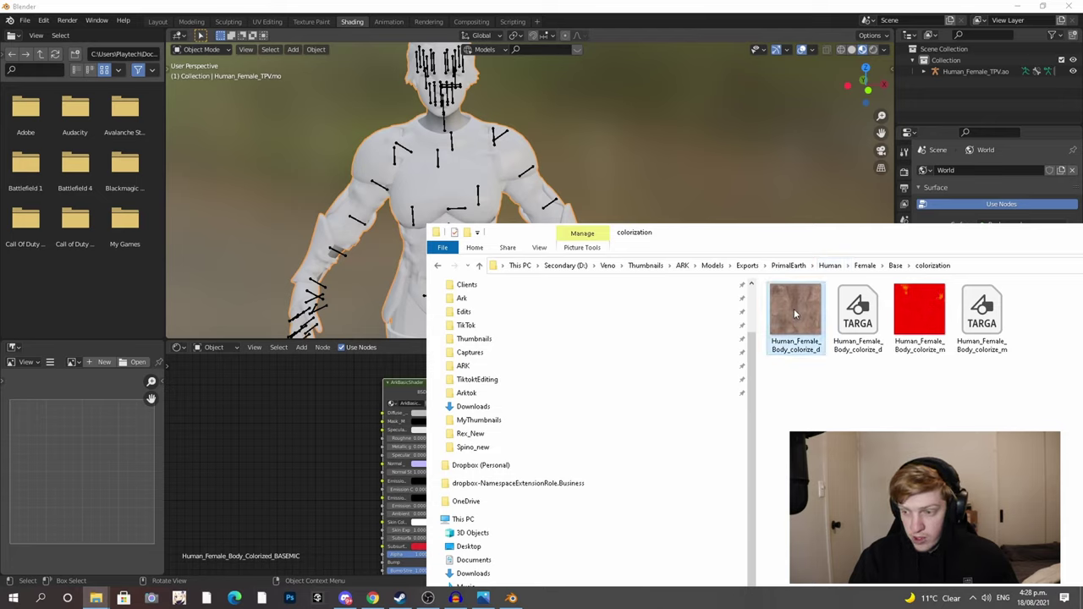
pyautogui.moveTo(807, 333); pyautogui.dragTo(386, 413)
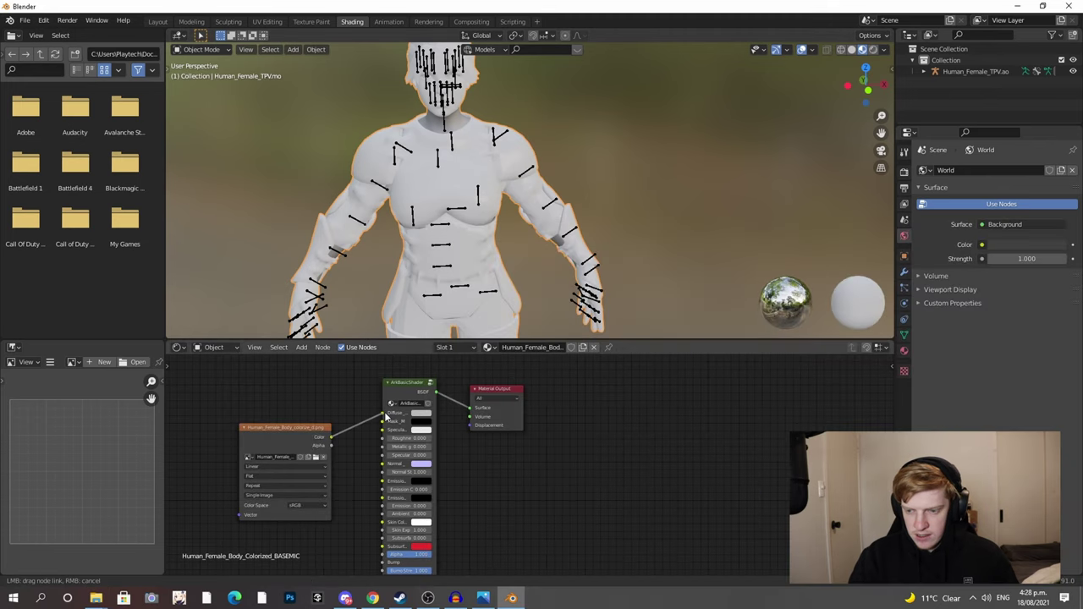
pyautogui.click(244, 427)
# - Add Human_Female_Body_AO from the Base > Textures folder, connect its colour to the Ambient Occlusion input, and collapse the node
pyautogui.moveTo(95, 598)
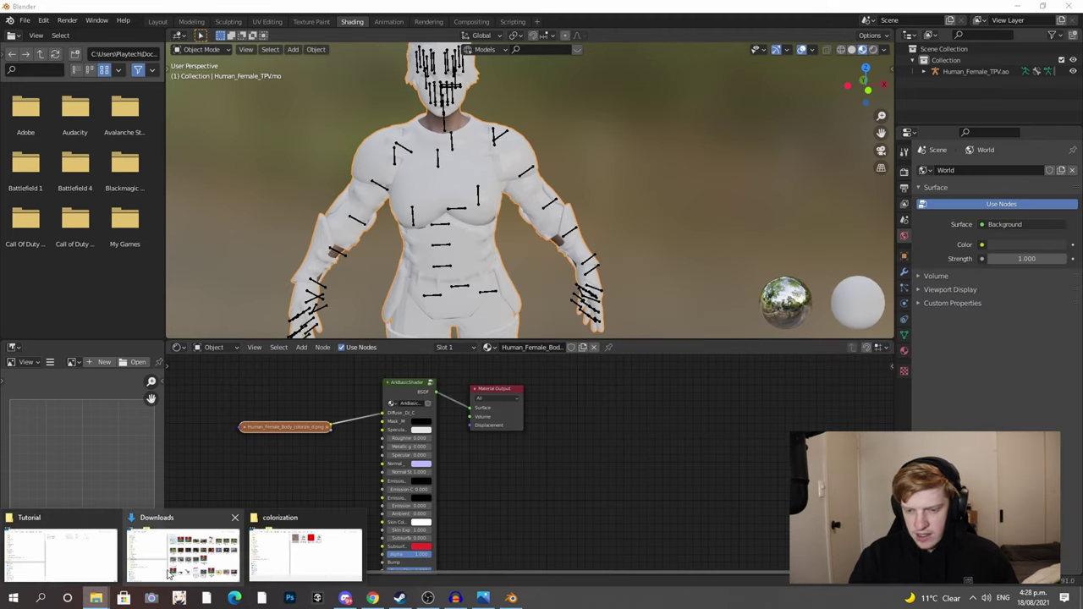
pyautogui.click(296, 546)
pyautogui.click(895, 265)
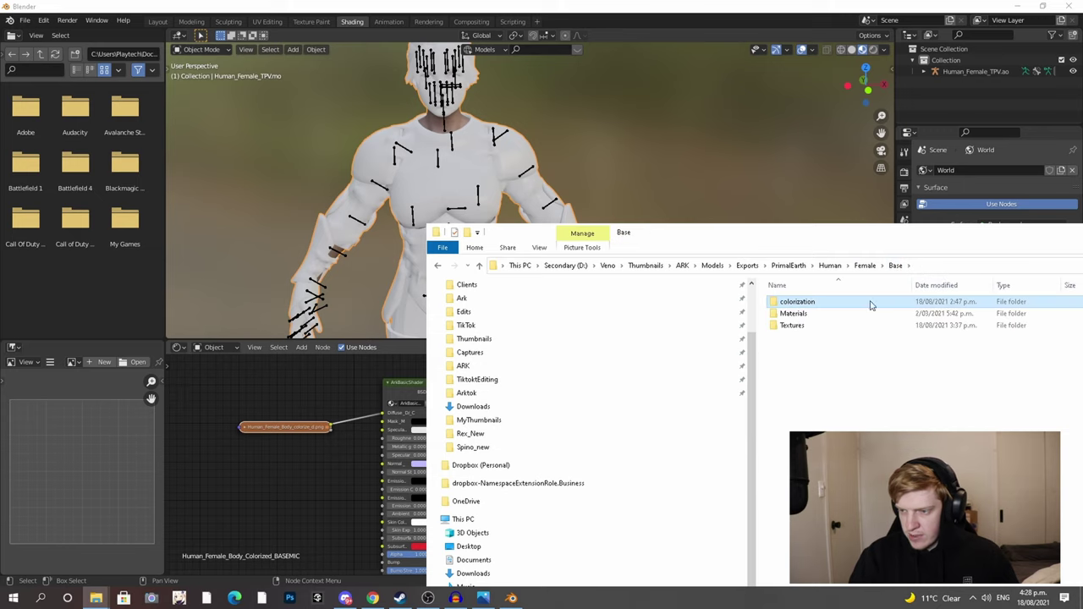
pyautogui.doubleClick(795, 326)
pyautogui.moveTo(795, 318); pyautogui.dragTo(224, 468)
pyautogui.click(332, 481)
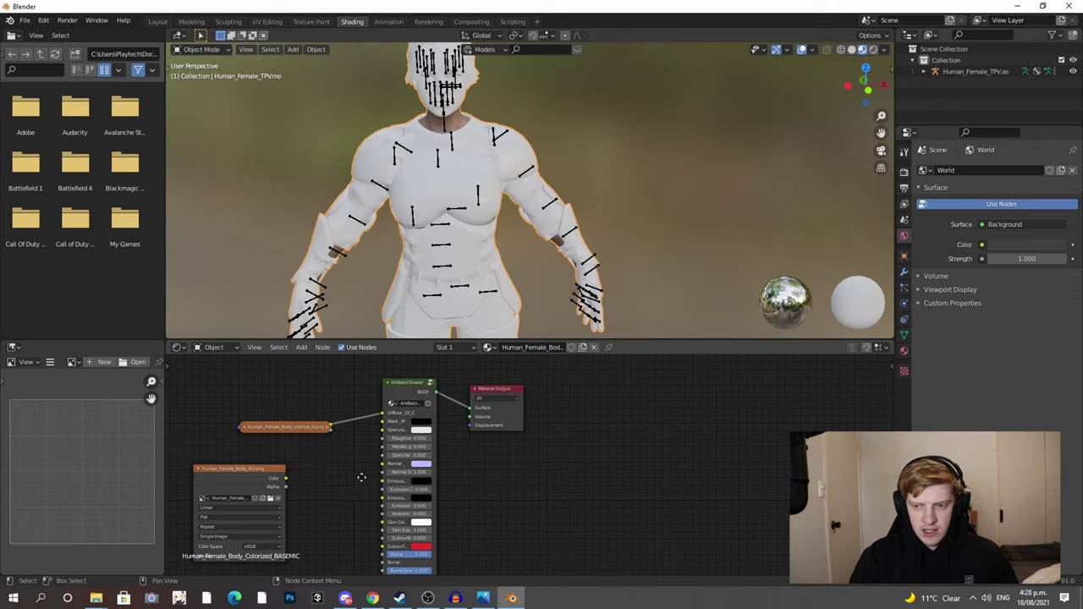
pyautogui.moveTo(306, 490); pyautogui.dragTo(369, 430, button='middle')
pyautogui.moveTo(338, 418); pyautogui.dragTo(447, 454)
pyautogui.click(265, 420)
pyautogui.click(263, 408)
pyautogui.moveTo(272, 411); pyautogui.dragTo(255, 459)
# - Add Human_Female_Body_N with its colour space set to Linear, connect it to the shader's normal input, and collapse the node
pyautogui.click(96, 599)
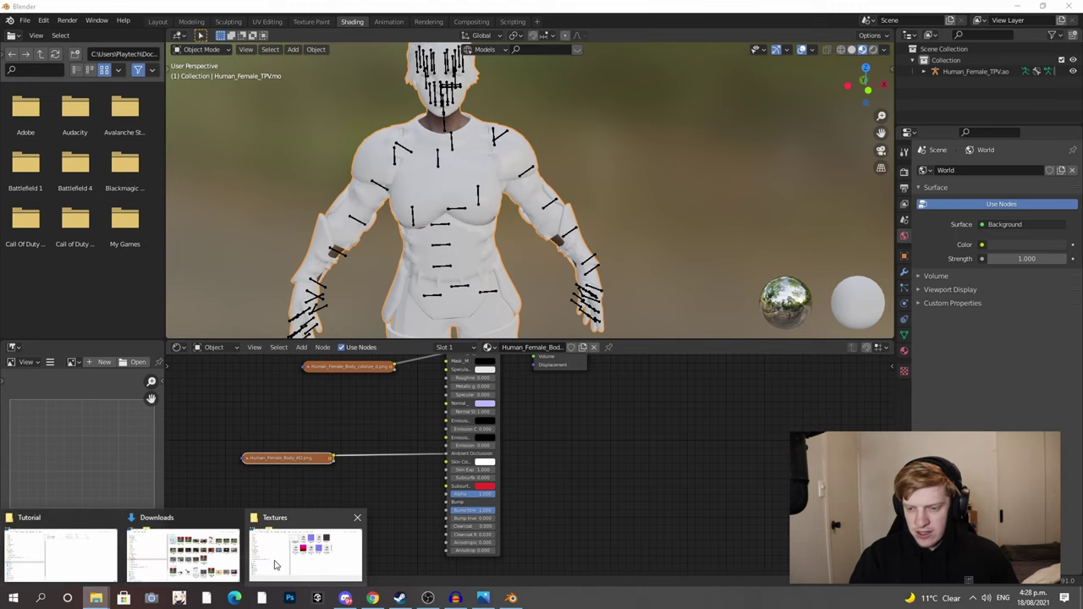
pyautogui.click(275, 565)
pyautogui.moveTo(920, 318); pyautogui.dragTo(240, 506)
pyautogui.click(271, 502)
pyautogui.scroll(-1, 364, 498)
pyautogui.moveTo(364, 498); pyautogui.dragTo(379, 484, button='middle')
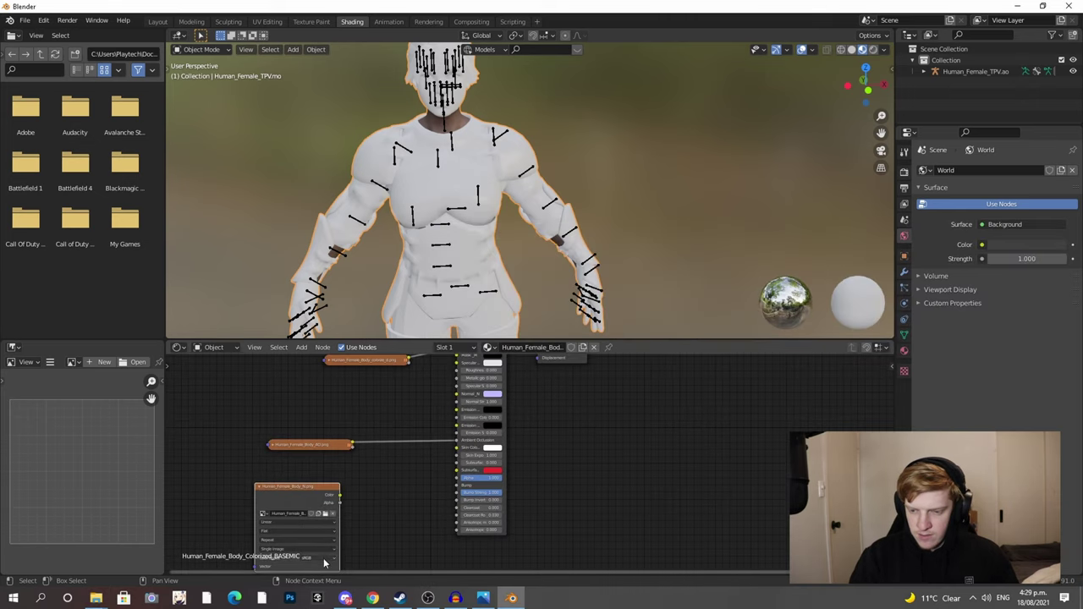
pyautogui.click(326, 563)
pyautogui.click(323, 542)
pyautogui.moveTo(340, 495); pyautogui.dragTo(457, 395)
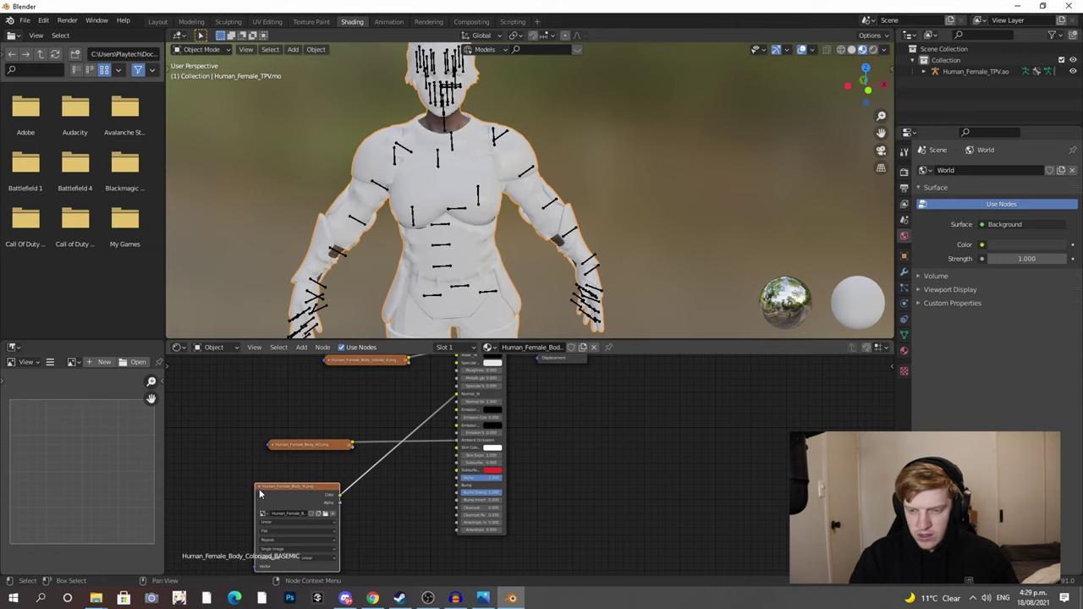
pyautogui.click(261, 488)
pyautogui.moveTo(266, 488); pyautogui.dragTo(284, 424)
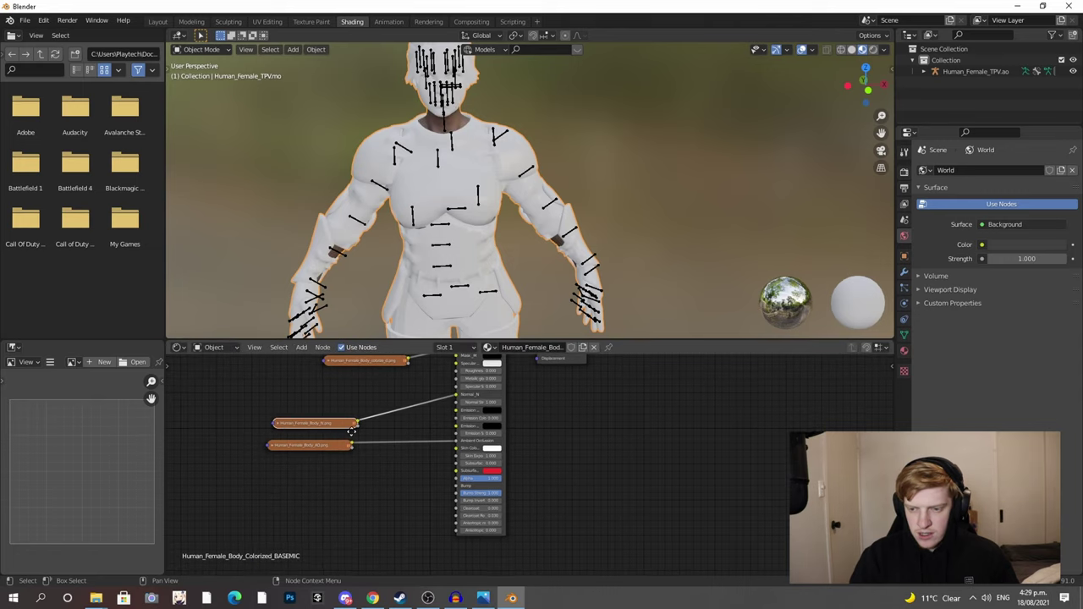
# - Add Human_Female_Body_R between the diffuse and normal textures, connect its colour to the Roughness input, and collapse the node
pyautogui.moveTo(358, 379); pyautogui.dragTo(343, 449, button='middle')
pyautogui.moveTo(338, 435); pyautogui.dragTo(284, 414)
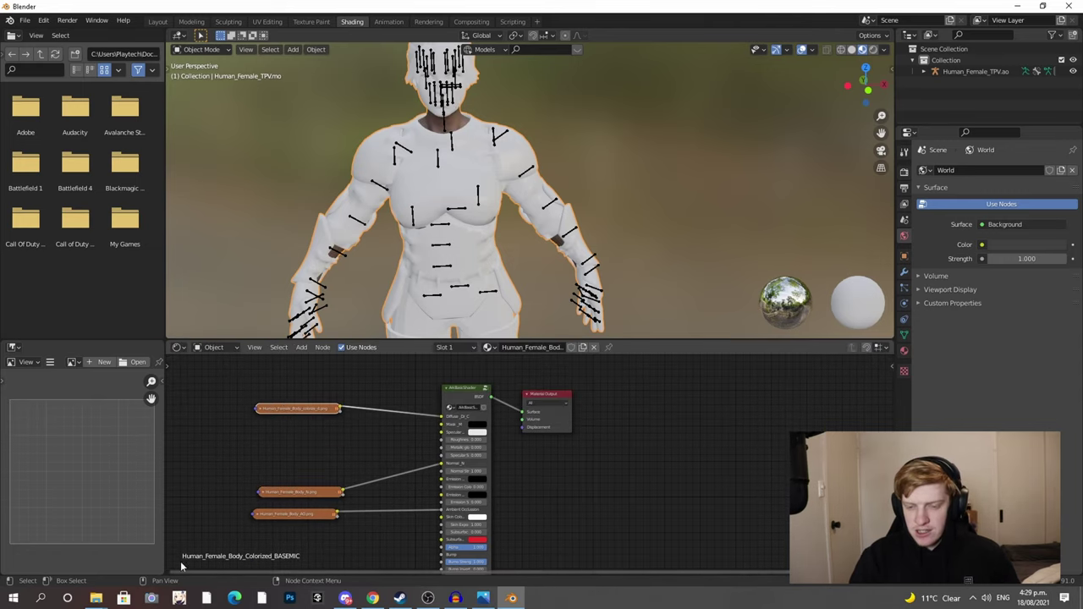
pyautogui.moveTo(96, 598)
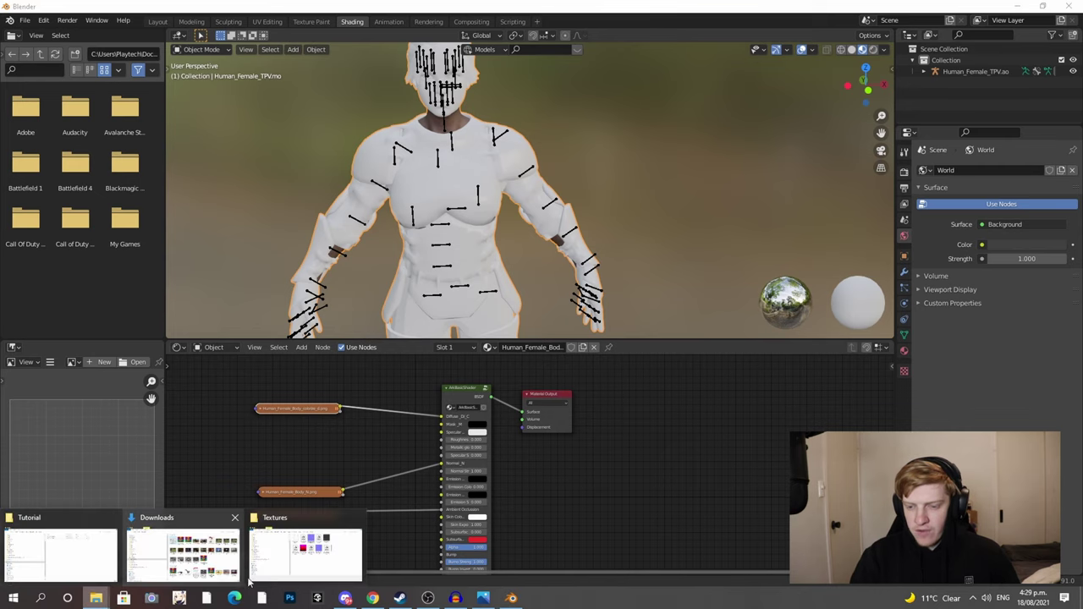
pyautogui.click(300, 555)
pyautogui.moveTo(1047, 318); pyautogui.dragTo(247, 452)
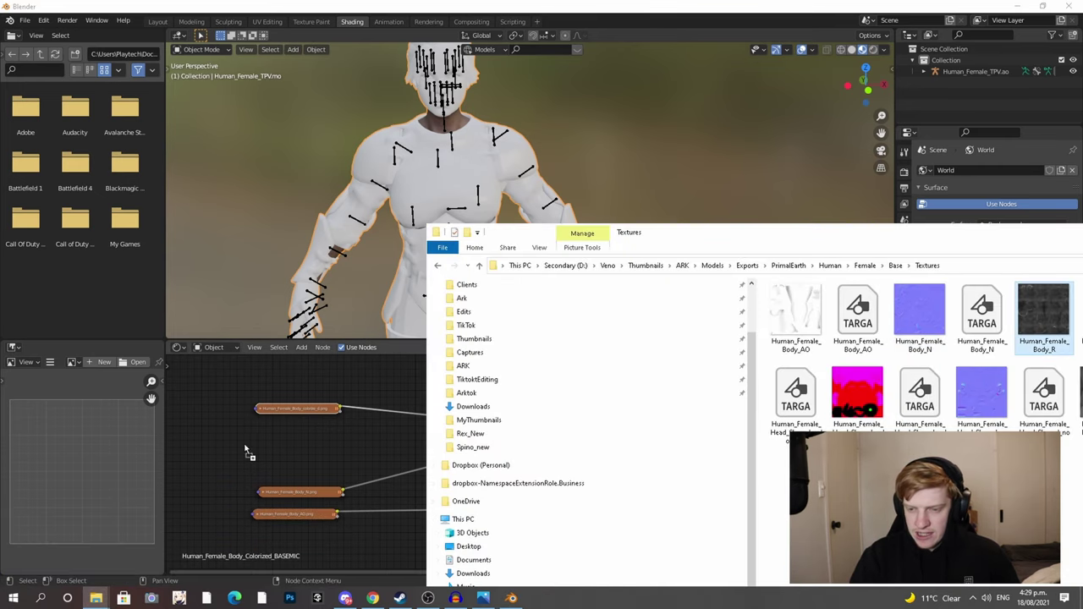
pyautogui.moveTo(321, 451); pyautogui.dragTo(440, 441)
pyautogui.moveTo(242, 445); pyautogui.dragTo(256, 445)
pyautogui.click(255, 444)
# - Switch to the Human_Female_Head_Colorized_BASEMIC material in slot 2 and enable its nodes
pyautogui.scroll(3, 452, 174)
pyautogui.moveTo(452, 174); pyautogui.dragTo(453, 220, button='middle')
pyautogui.scroll(-4, 469, 106)
pyautogui.scroll(4, 460, 181)
pyautogui.click(444, 347)
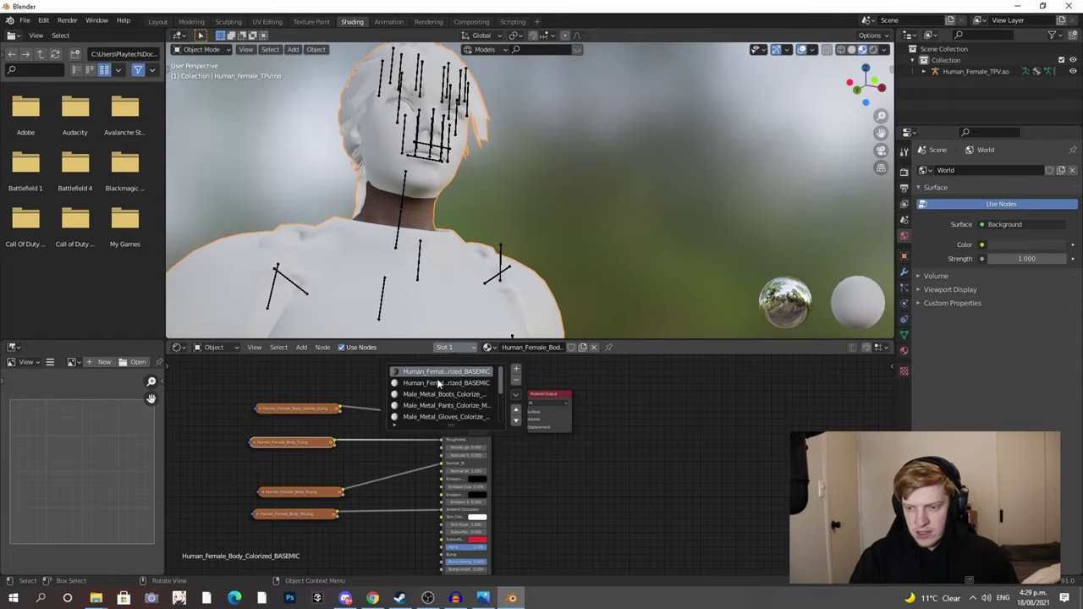
pyautogui.click(437, 383)
pyautogui.click(341, 347)
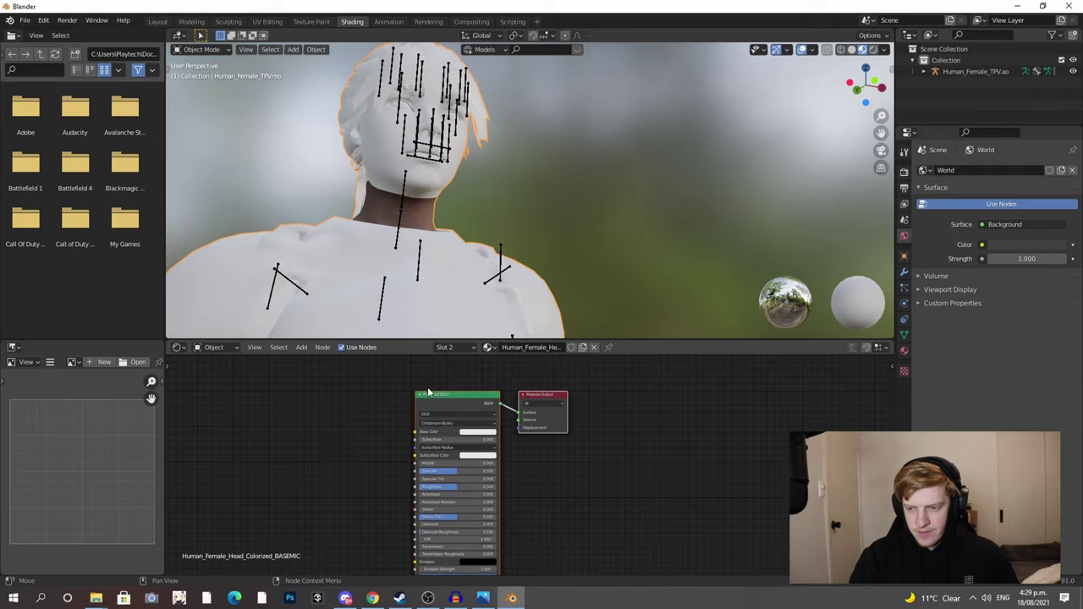
# - Replace the head material's Principled BSDF with the ArkBasicShader group and connect it to the Material Output surface
pyautogui.press('x')
pyautogui.hotkey('shift', 'a')
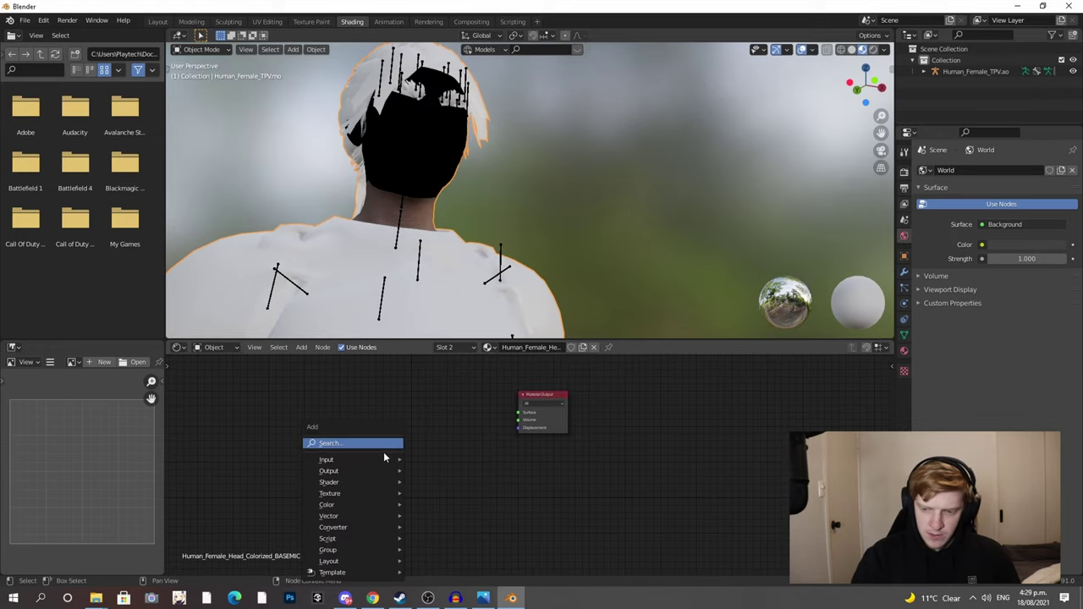
pyautogui.click(385, 447)
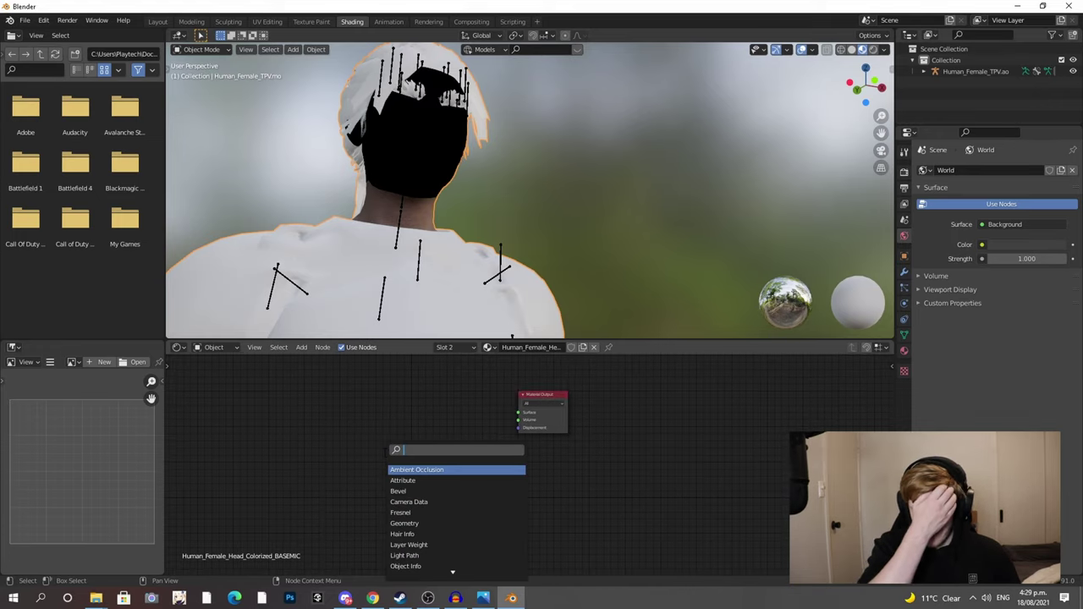
pyautogui.write('art')
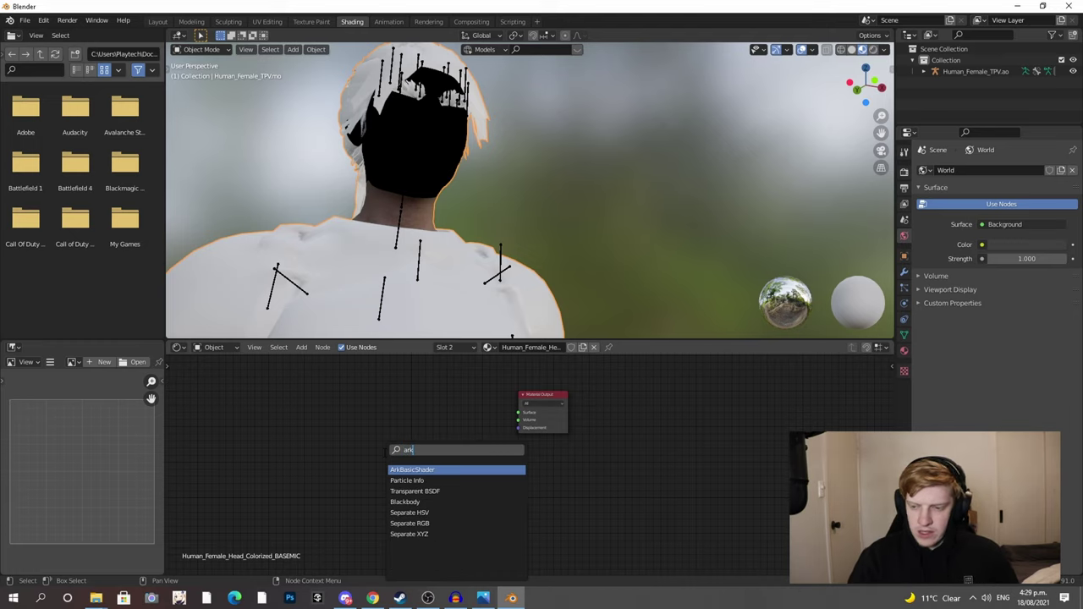
pyautogui.press('Return')
pyautogui.click(444, 409)
pyautogui.moveTo(467, 421); pyautogui.dragTo(518, 412)
# - Try the TARGA version of Human_Female_Head_Shaved_colorize_d on the head shader's diffuse input, inspect the face, and delete the texture node
pyautogui.moveTo(98, 597)
pyautogui.click(305, 554)
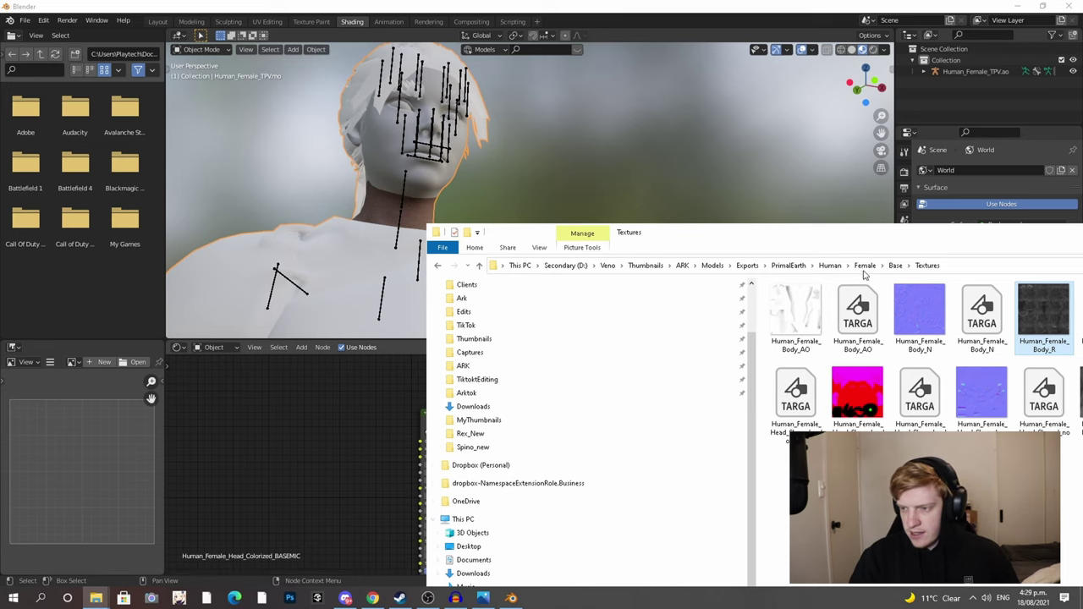
pyautogui.moveTo(877, 243); pyautogui.dragTo(715, 275)
pyautogui.moveTo(779, 255); pyautogui.dragTo(612, 267)
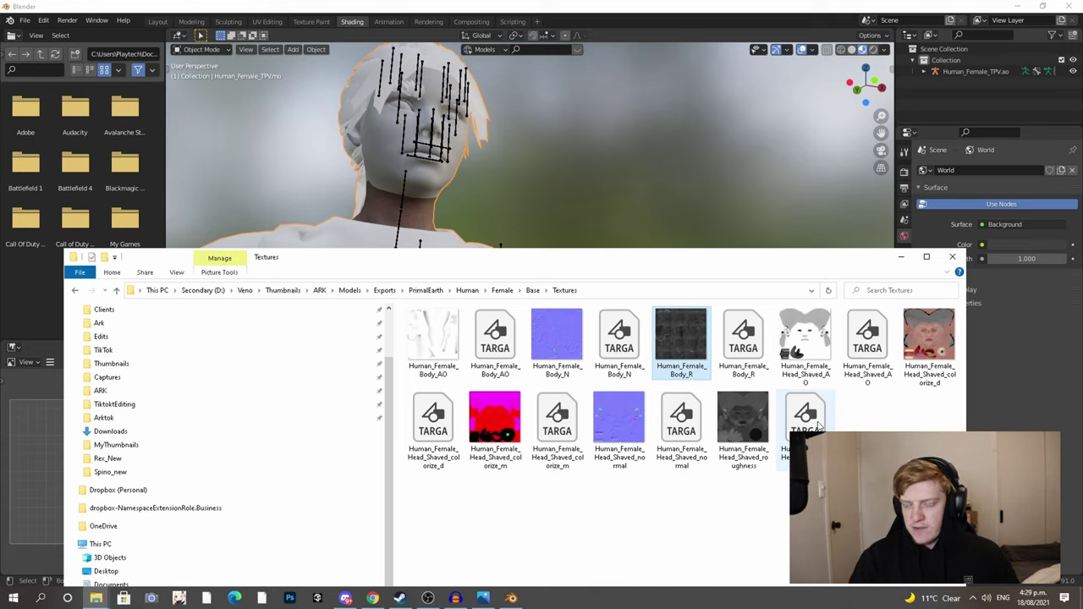
pyautogui.moveTo(638, 435)
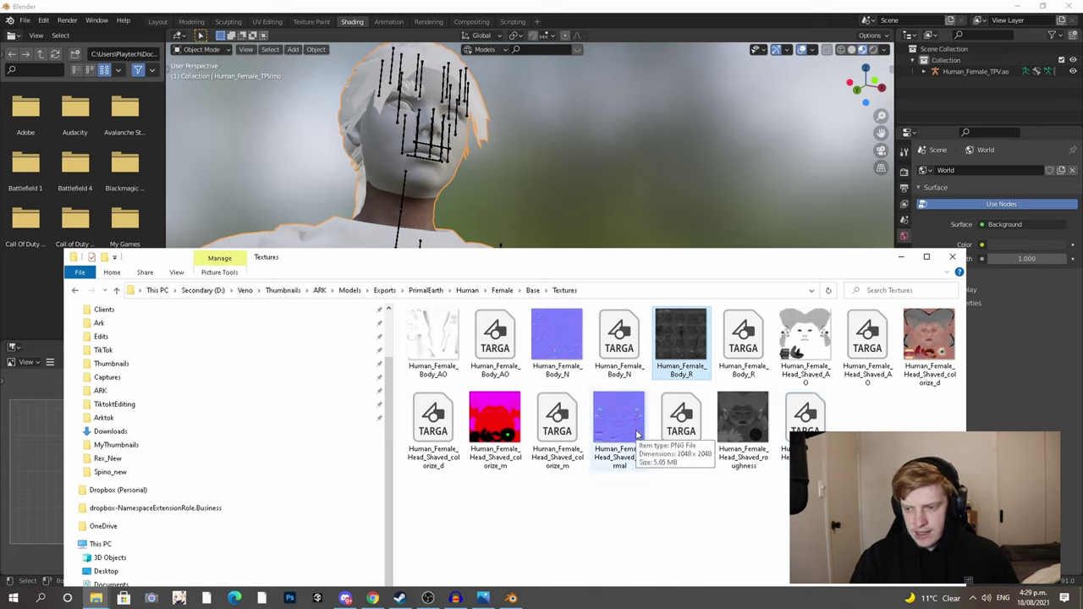
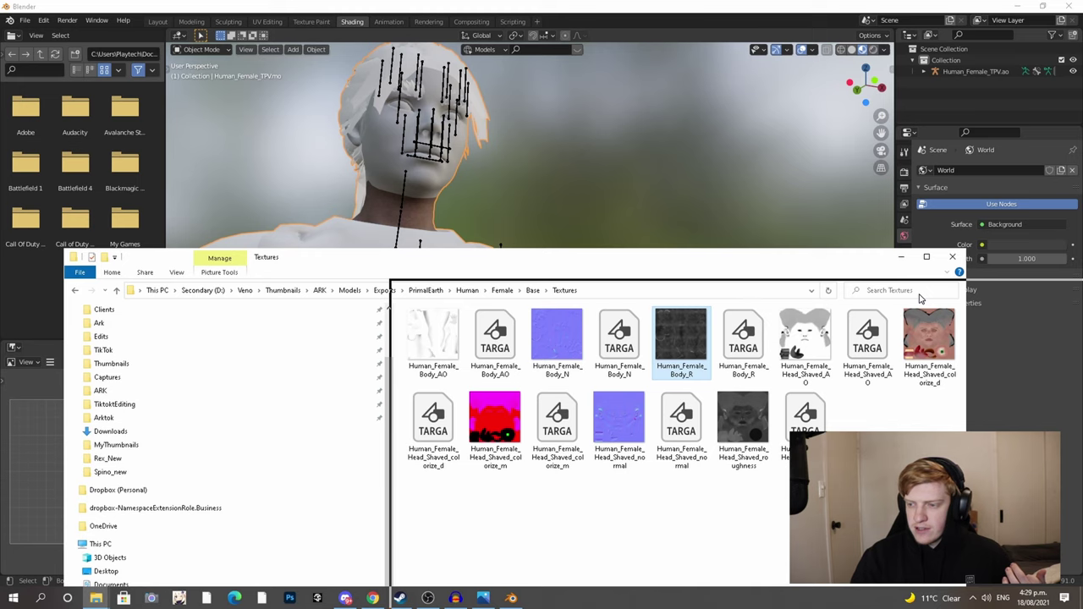
pyautogui.moveTo(588, 269); pyautogui.dragTo(914, 301)
pyautogui.moveTo(748, 464); pyautogui.dragTo(279, 474)
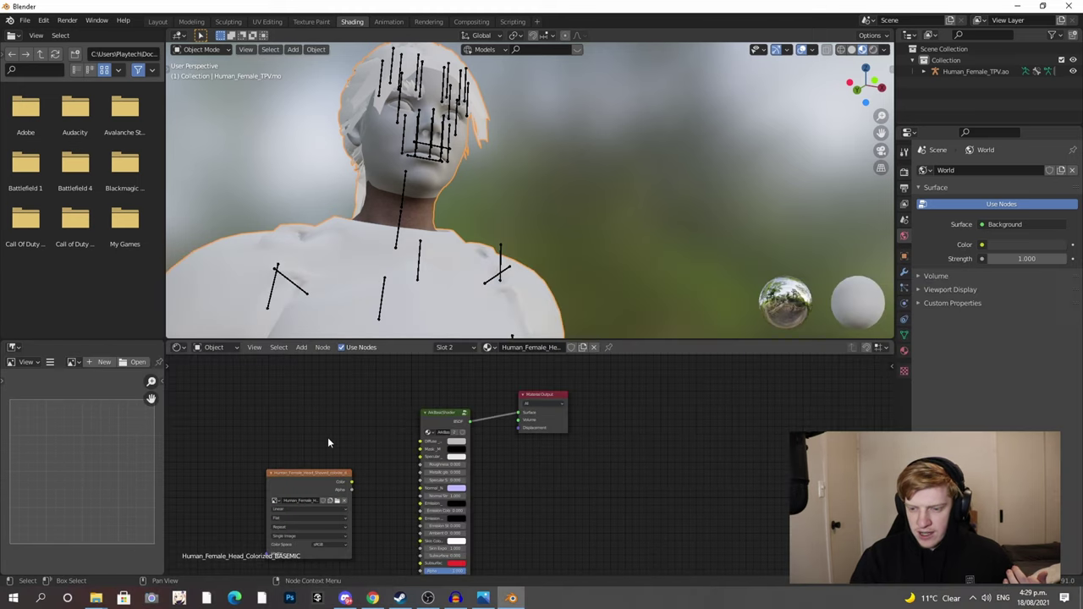
pyautogui.moveTo(351, 481); pyautogui.dragTo(420, 441)
pyautogui.scroll(5, 392, 121)
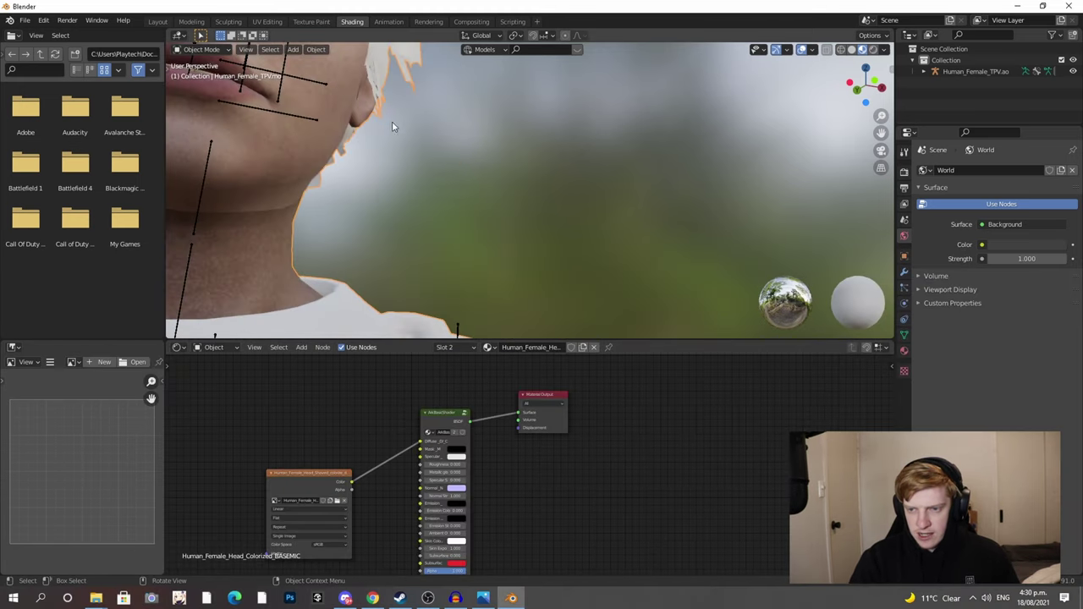
pyautogui.moveTo(409, 149); pyautogui.dragTo(381, 117, button='middle')
pyautogui.scroll(-4, 365, 117)
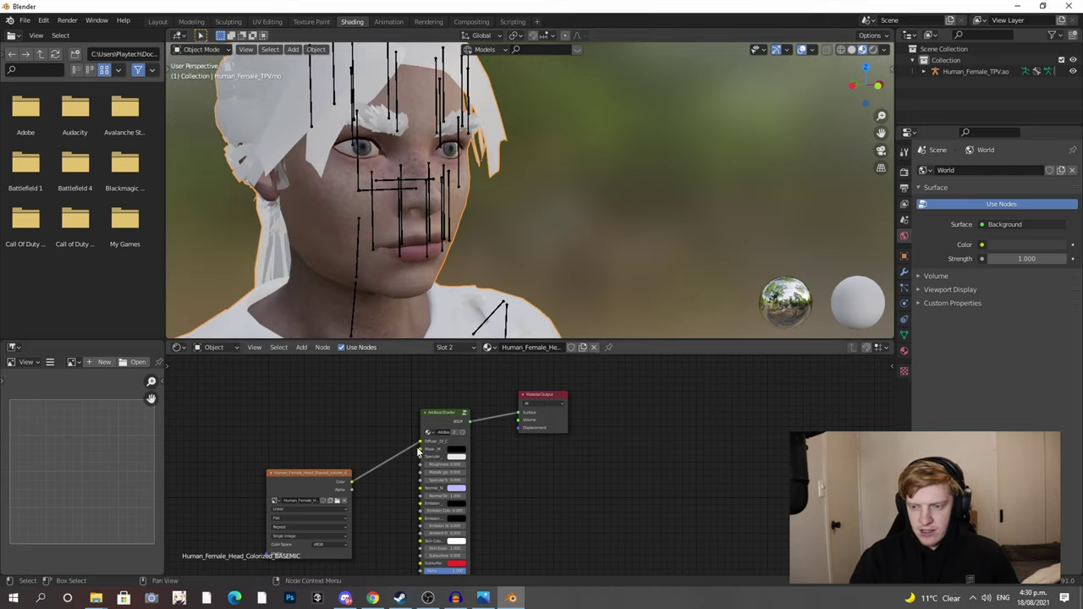
pyautogui.moveTo(408, 451); pyautogui.dragTo(294, 486)
pyautogui.press('x')
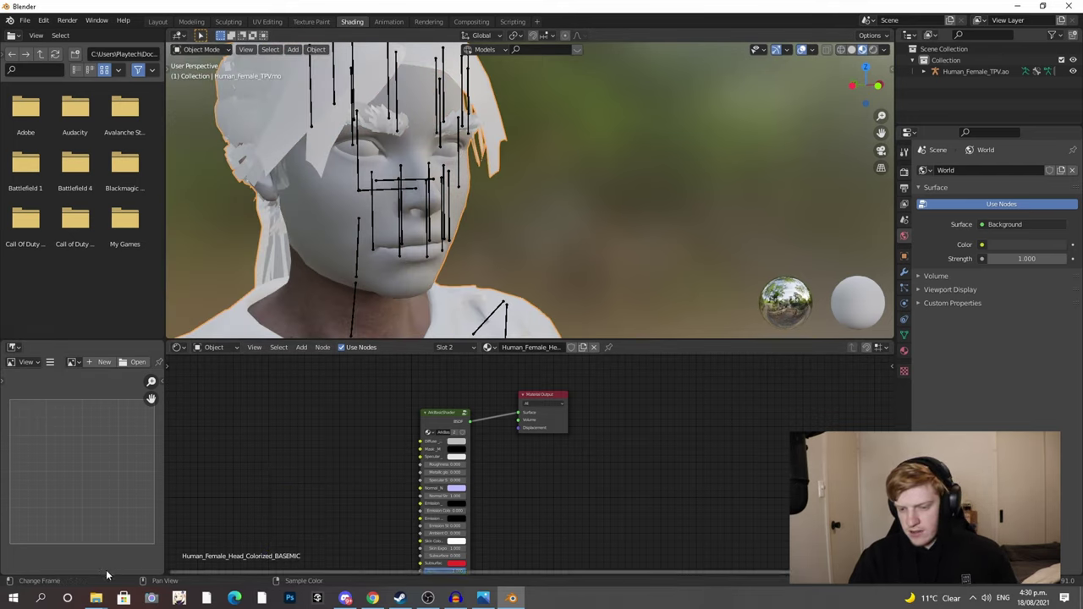
# - Add the PNG version of Human_Female_Head_Shaved_colorize_d, connect its colour to the head shader's diffuse input, and collapse the node
pyautogui.moveTo(96, 598)
pyautogui.click(305, 551)
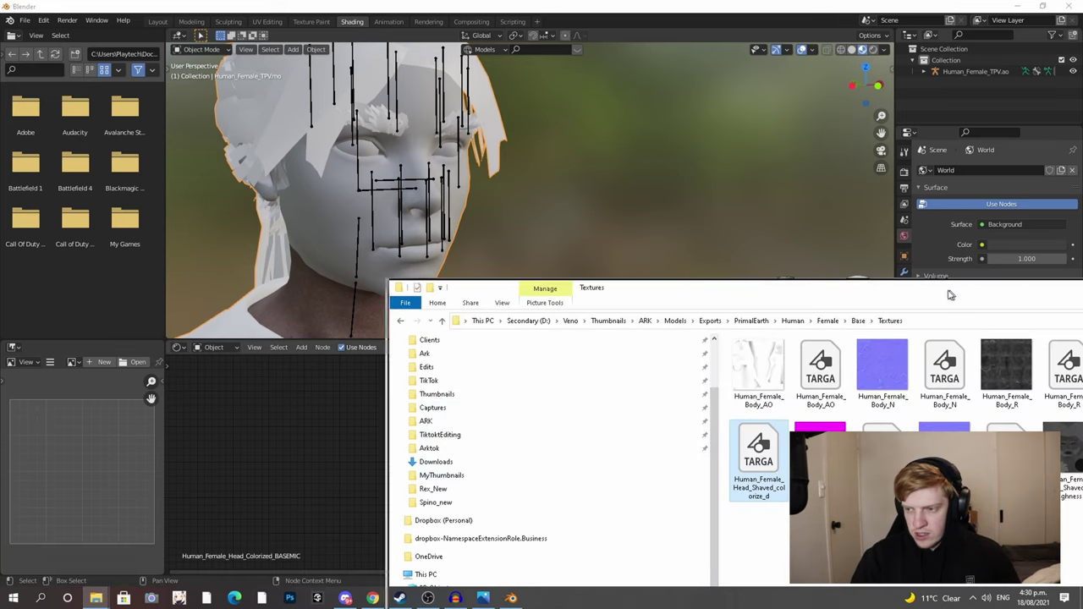
pyautogui.moveTo(955, 293); pyautogui.dragTo(856, 323)
pyautogui.moveTo(954, 313); pyautogui.dragTo(821, 316)
pyautogui.moveTo(1067, 400); pyautogui.dragTo(198, 446)
pyautogui.moveTo(274, 453); pyautogui.dragTo(423, 442)
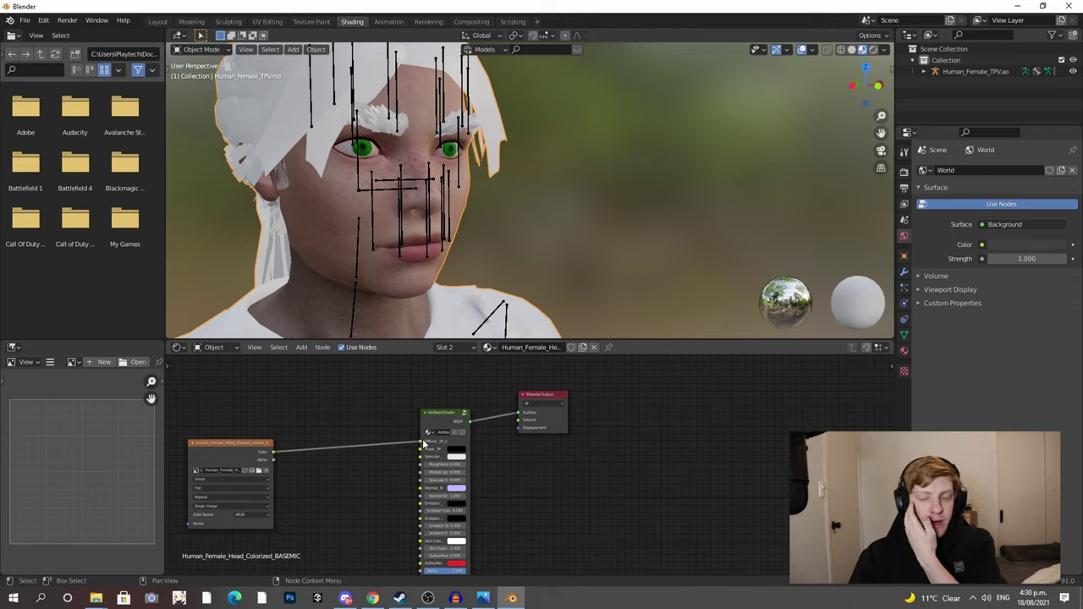
pyautogui.click(194, 442)
pyautogui.moveTo(207, 443); pyautogui.dragTo(245, 423)
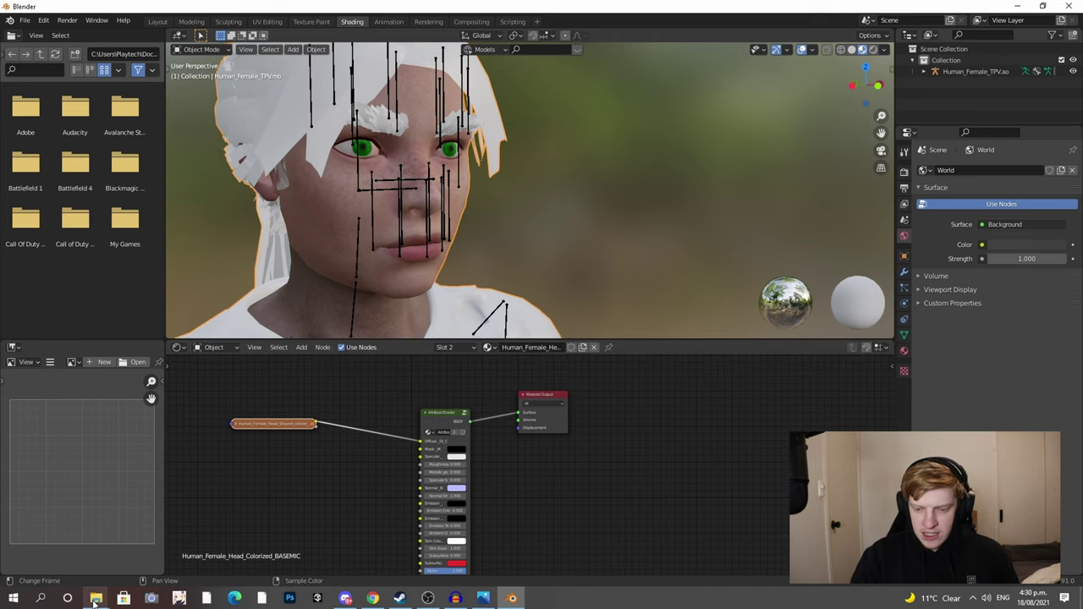
# - Add the PNG Human_Female_Head_Shaved_AO texture, connect its colour to the head shader's Ambient Occlusion input, and collapse the node
pyautogui.moveTo(96, 599)
pyautogui.click(304, 554)
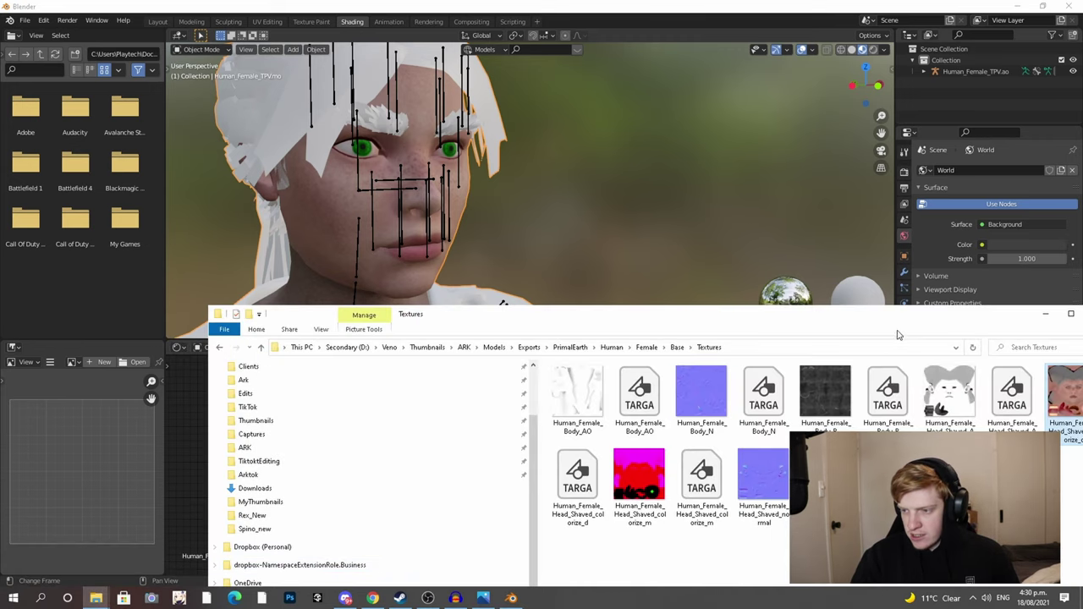
pyautogui.moveTo(857, 316); pyautogui.dragTo(898, 319)
pyautogui.moveTo(992, 392); pyautogui.dragTo(222, 485)
pyautogui.click(227, 470)
pyautogui.moveTo(242, 451); pyautogui.dragTo(272, 425, button='middle')
pyautogui.moveTo(337, 472); pyautogui.dragTo(451, 507)
pyautogui.click(256, 463)
pyautogui.moveTo(267, 466); pyautogui.dragTo(270, 514)
# - Add the Human_Female_Head_Shaved_normal texture with Linear colour space, connect it to the head shader's normal input, and collapse the node
pyautogui.click(97, 599)
pyautogui.click(305, 555)
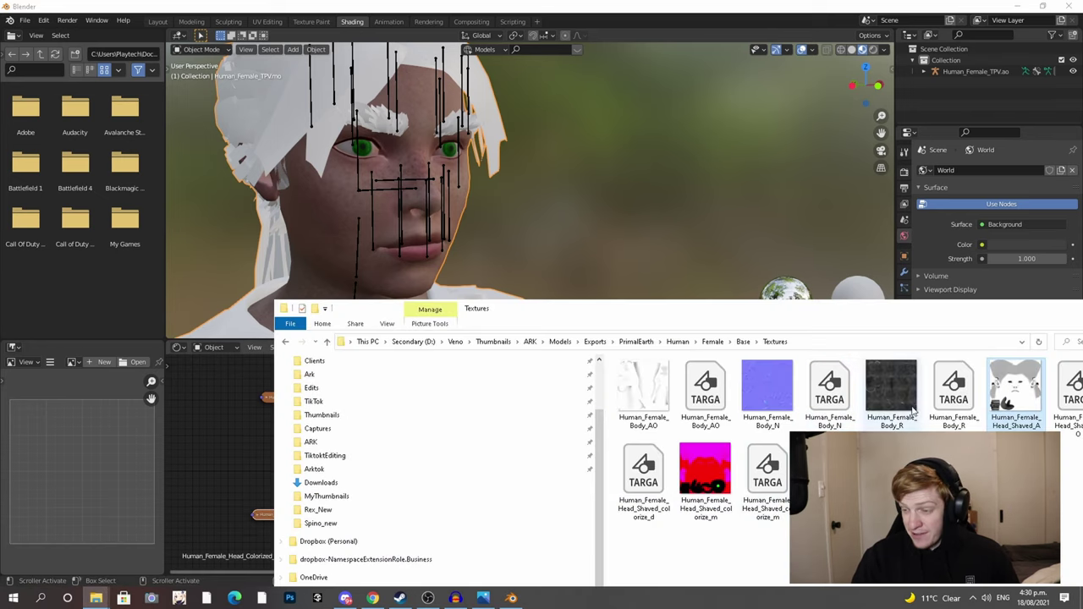
pyautogui.moveTo(1016, 393); pyautogui.dragTo(205, 413)
pyautogui.click(252, 527)
pyautogui.click(252, 510)
pyautogui.moveTo(274, 464); pyautogui.dragTo(454, 463)
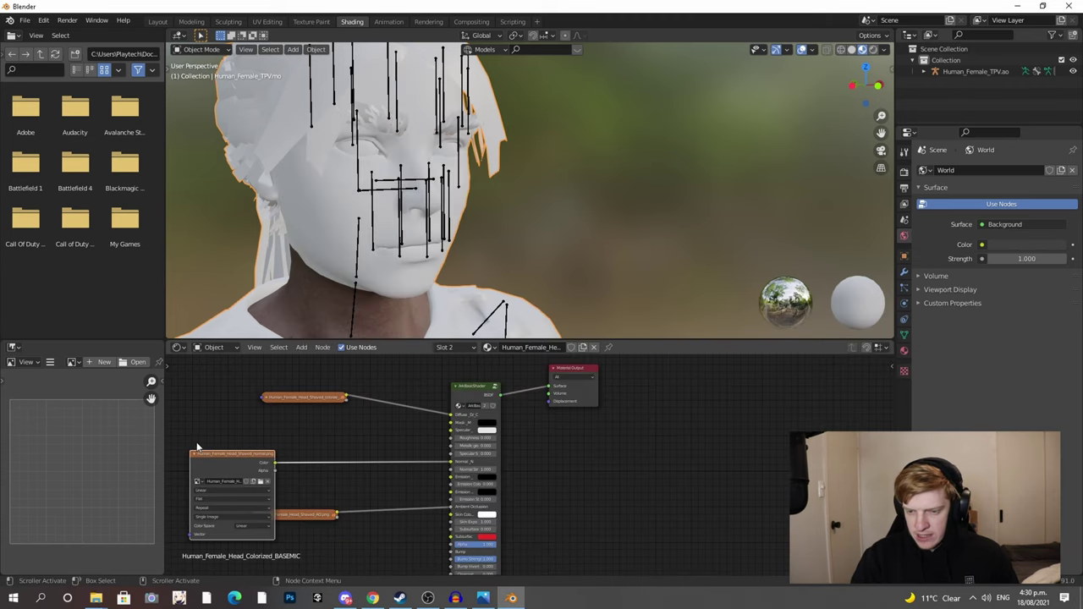
pyautogui.click(194, 455)
pyautogui.moveTo(221, 457); pyautogui.dragTo(285, 476)
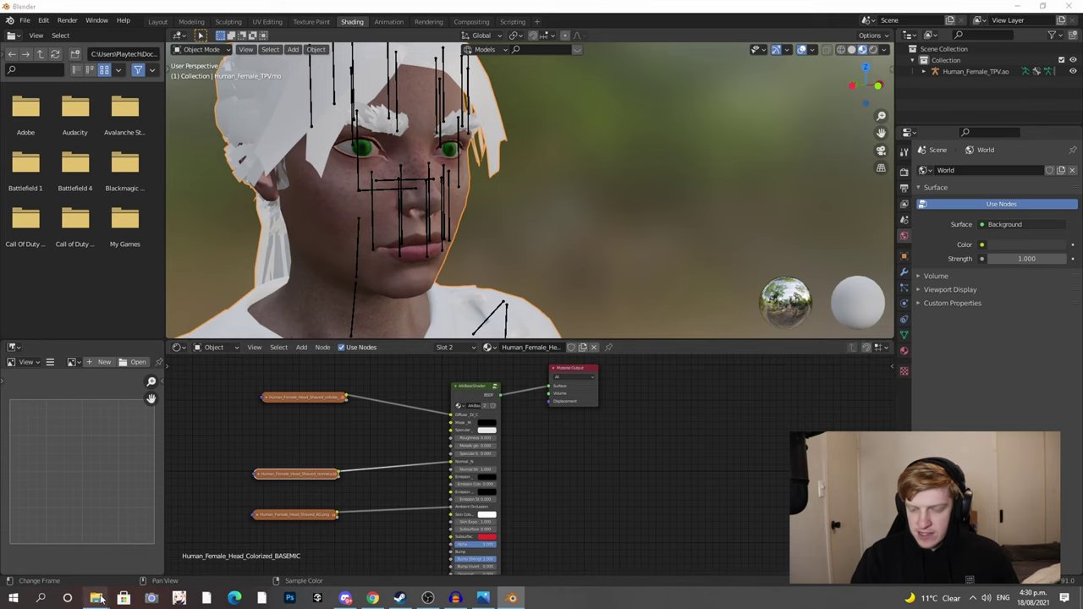
# - Add the Human_Female_Head_Shaved roughness texture, connect its colour to the head shader's Roughness input, and collapse the node
pyautogui.moveTo(96, 599)
pyautogui.click(309, 557)
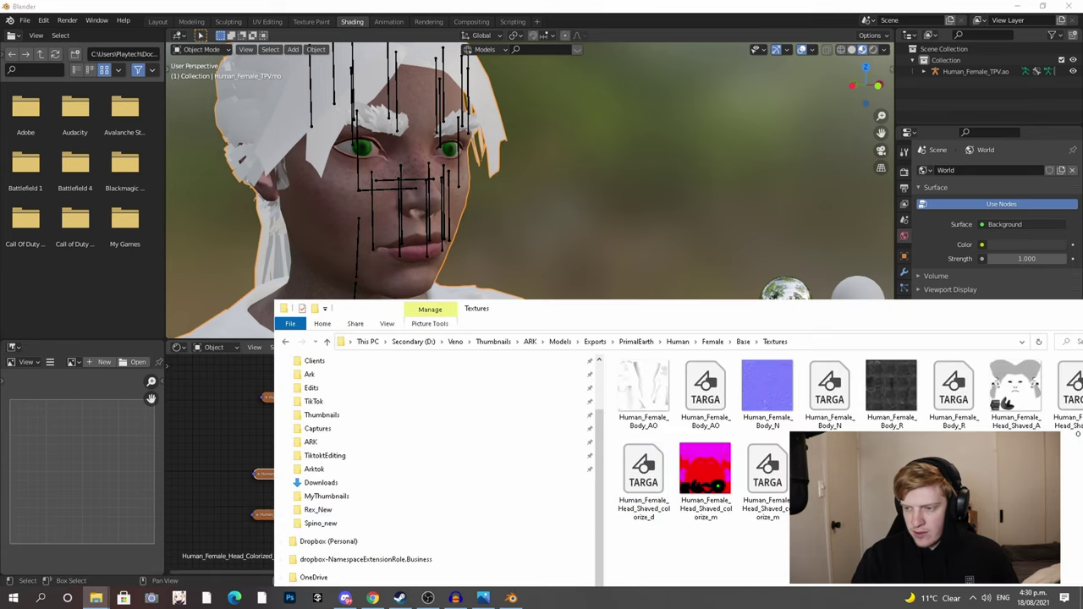
pyautogui.moveTo(954, 470); pyautogui.dragTo(248, 426)
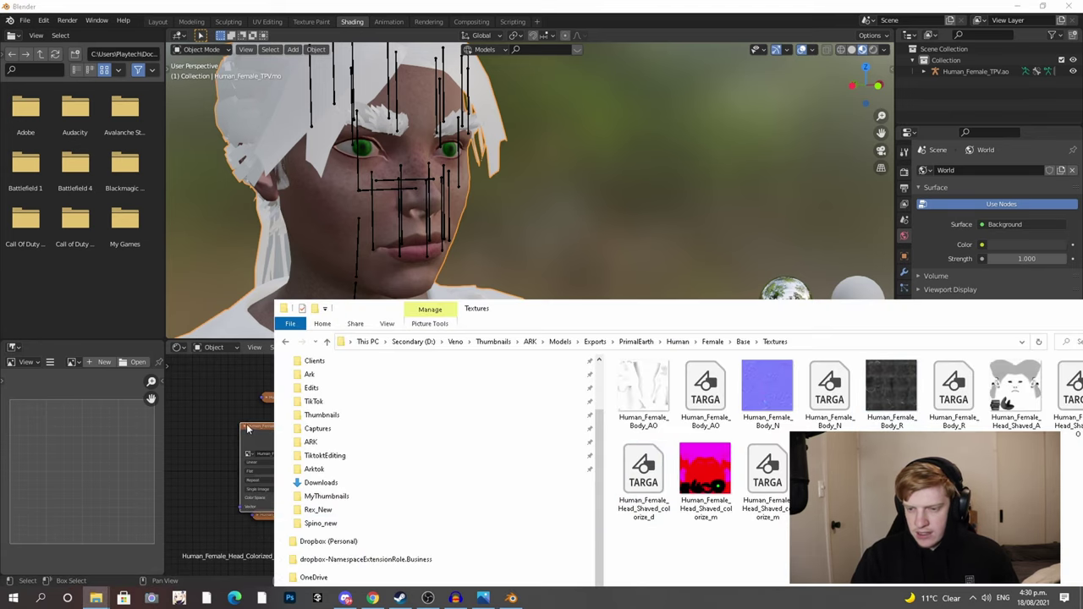
pyautogui.click(260, 427)
pyautogui.moveTo(457, 442); pyautogui.dragTo(455, 440)
pyautogui.click(245, 425)
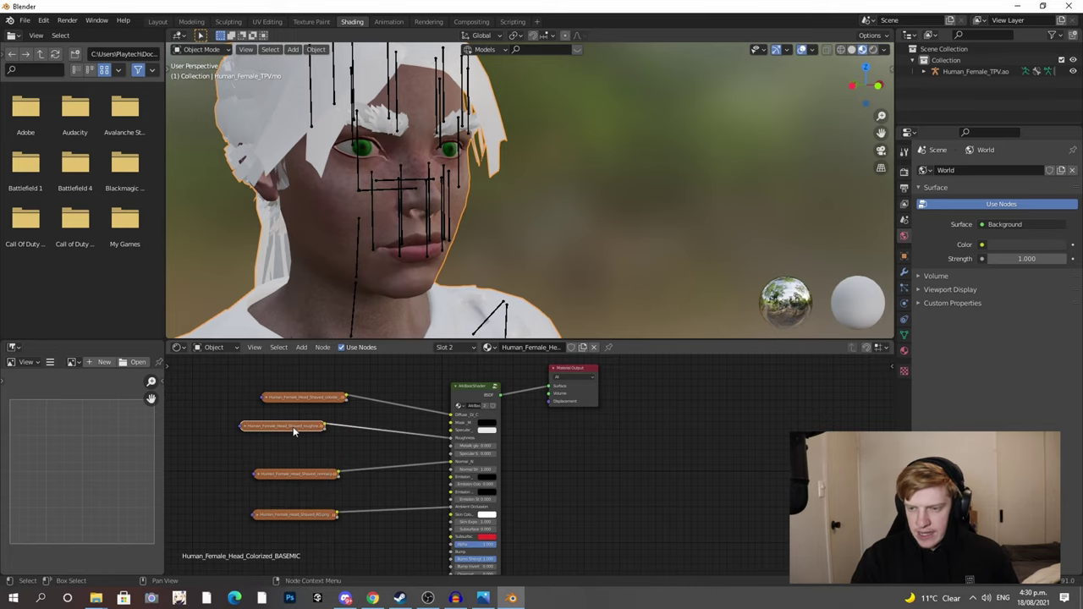
# - Switch to the Male_Metal_Boots_Colorize_MIC material in slot 3
pyautogui.scroll(-5, 361, 326)
pyautogui.moveTo(419, 186); pyautogui.dragTo(370, 238, button='middle')
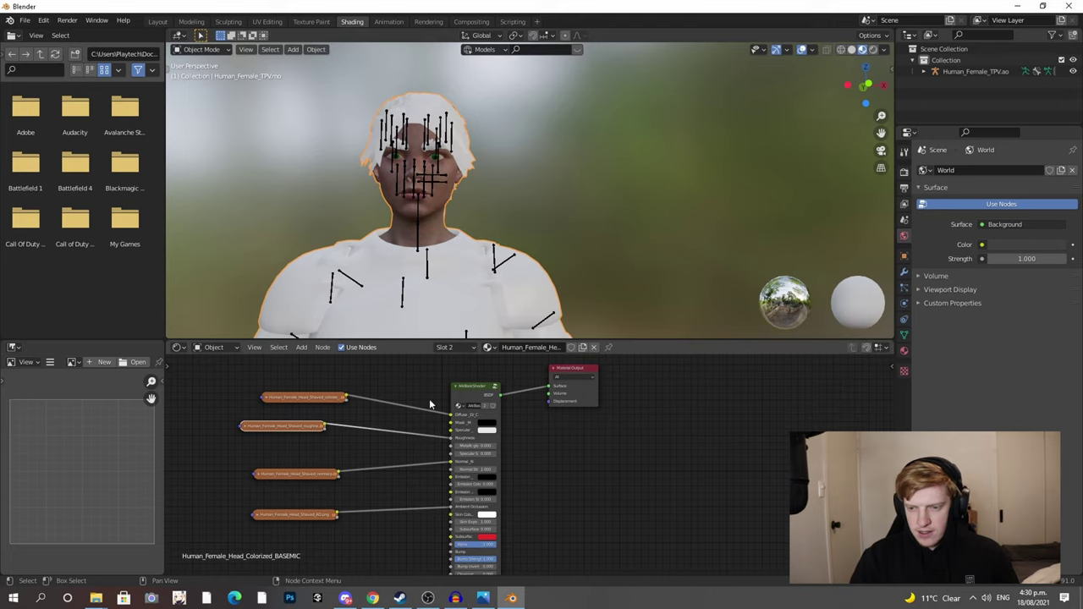
pyautogui.click(472, 348)
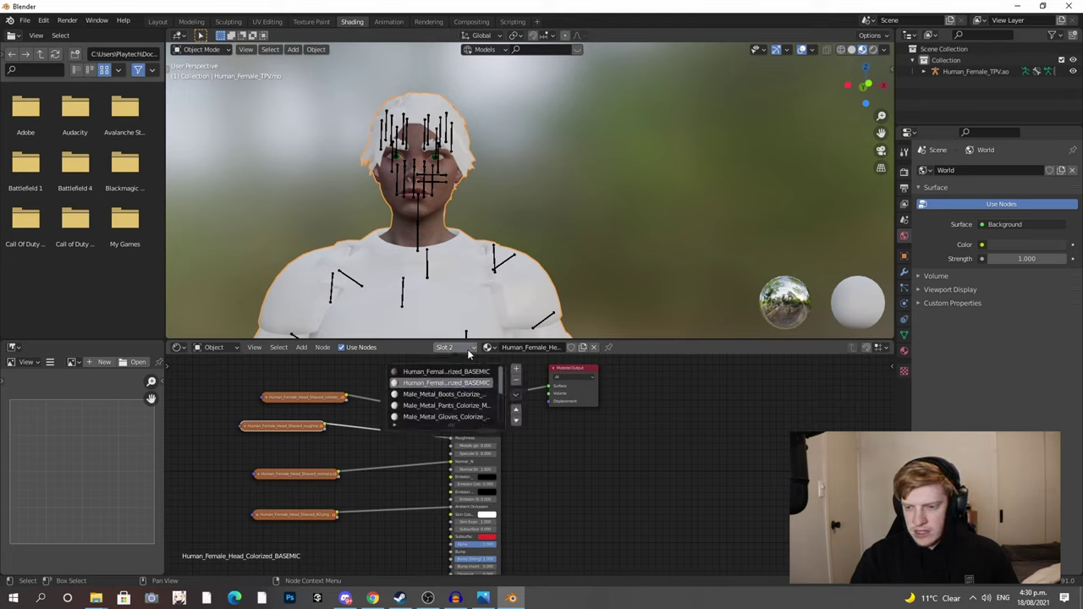
pyautogui.click(448, 395)
pyautogui.keyDown('shift'); pyautogui.moveTo(395, 273); pyautogui.dragTo(416, 87, button='middle'); pyautogui.keyUp('shift')
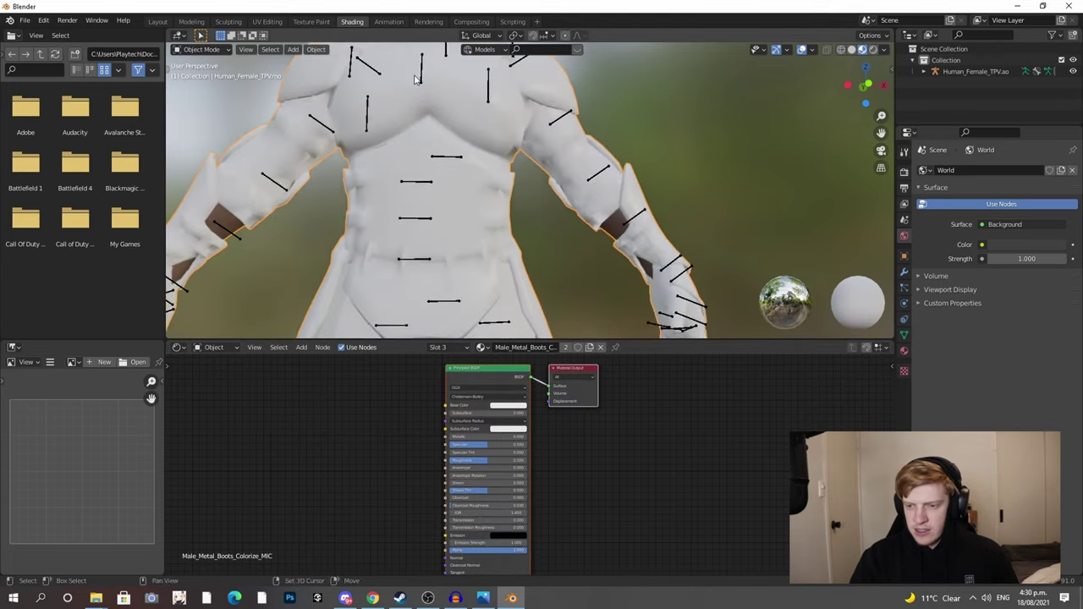
pyautogui.scroll(-4, 416, 87)
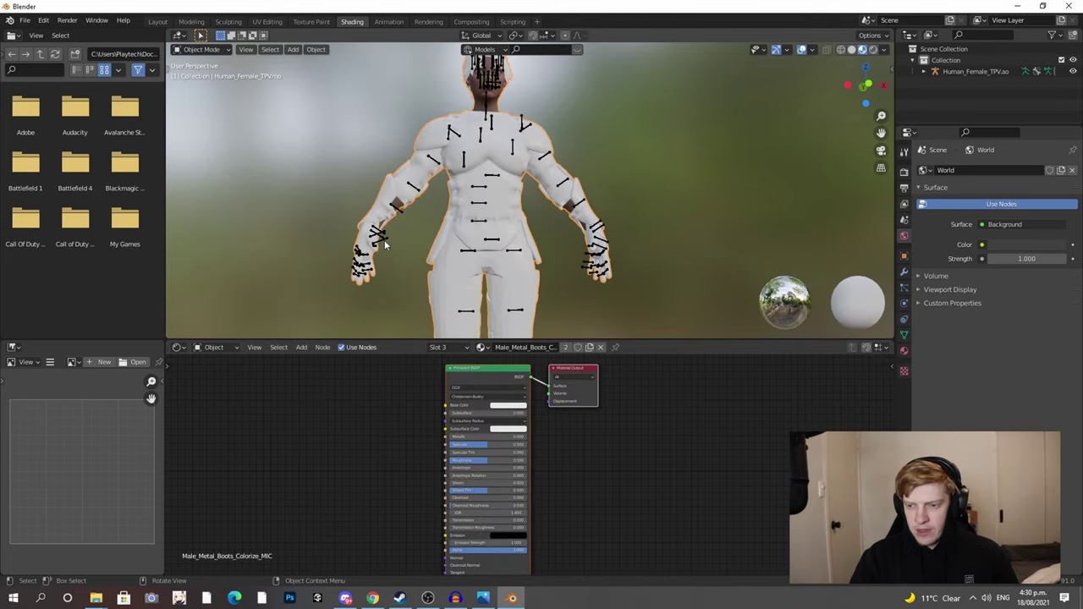
# - Replace the boots material's Principled BSDF with the ArkBasicShader group and connect it to the Material Output surface
pyautogui.click(458, 379)
pyautogui.press('x')
pyautogui.hotkey('shift', 'a')
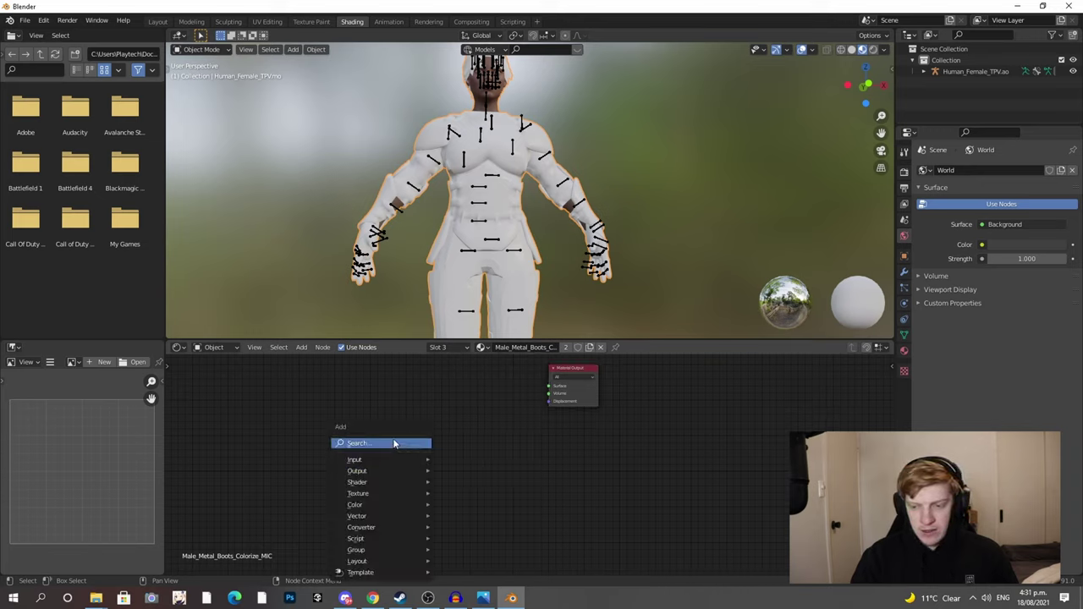
pyautogui.click(422, 443)
pyautogui.write('rk')
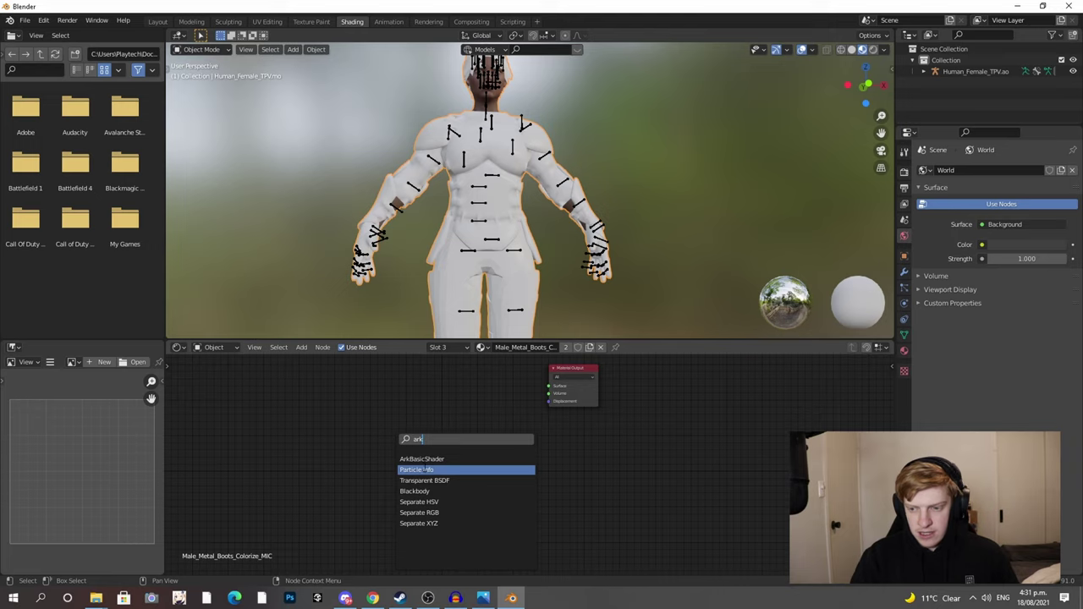
pyautogui.click(463, 460)
pyautogui.click(460, 413)
pyautogui.moveTo(460, 404); pyautogui.dragTo(549, 388)
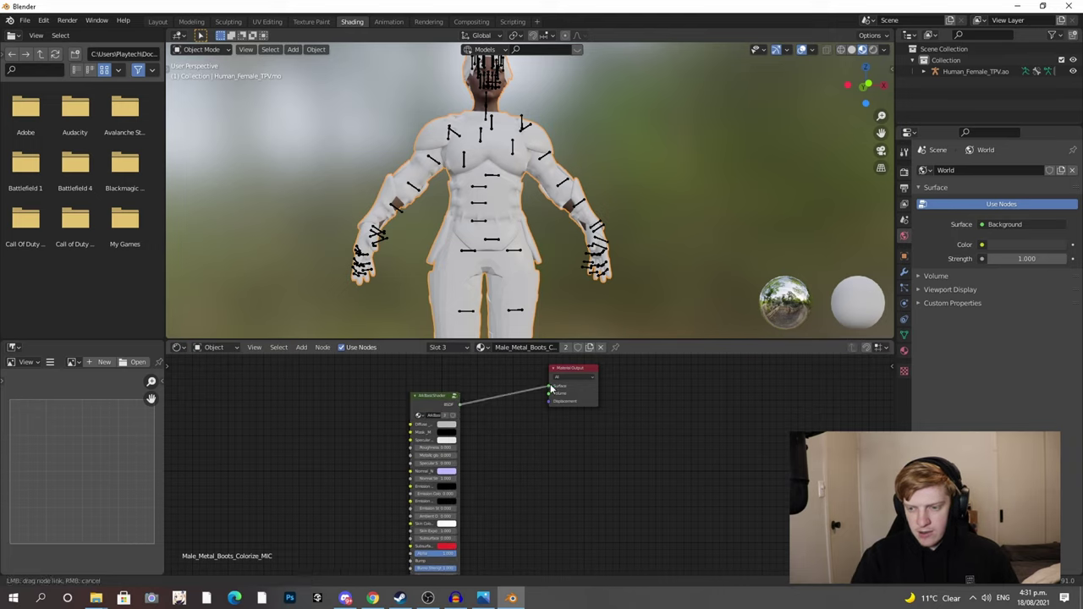
pyautogui.moveTo(438, 392); pyautogui.dragTo(468, 379)
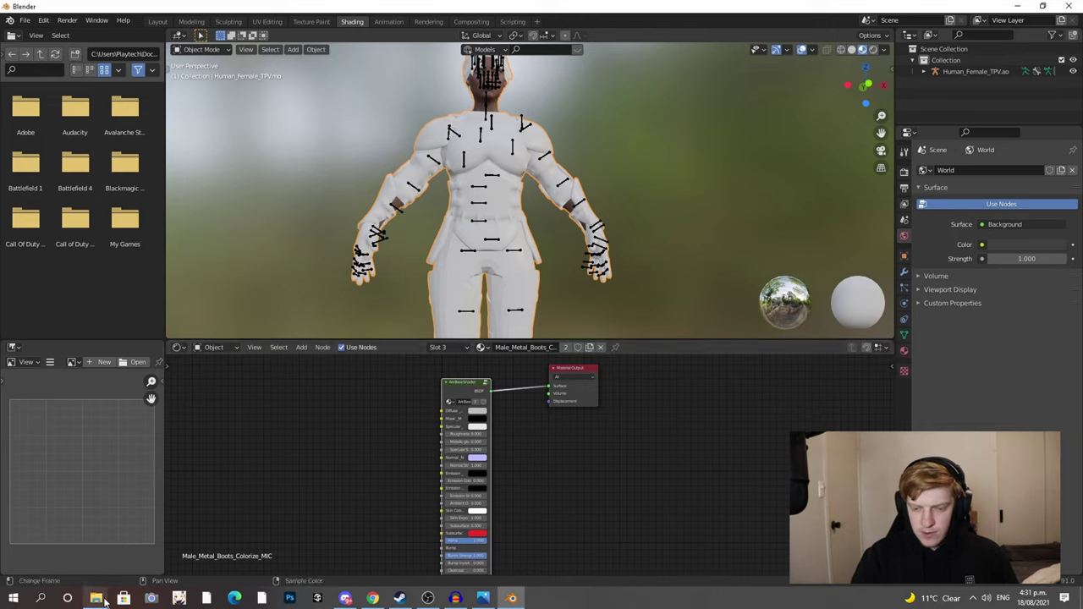
# - Switch to File Explorer and browse from Human to Male, Outfits, Metal and its Colorization folder
pyautogui.moveTo(96, 598)
pyautogui.click(305, 550)
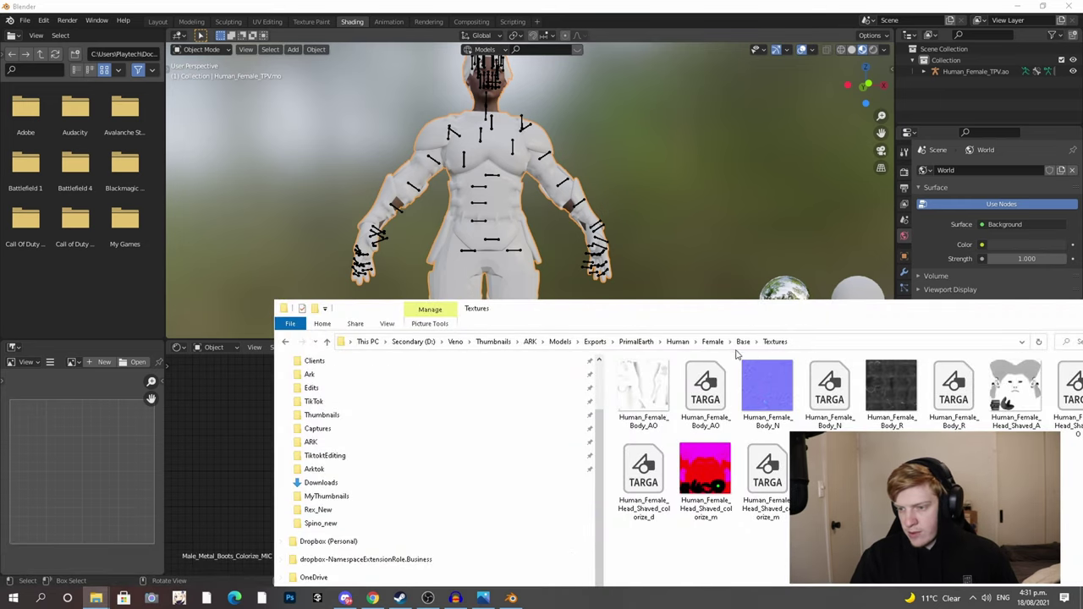
pyautogui.click(679, 342)
pyautogui.doubleClick(634, 401)
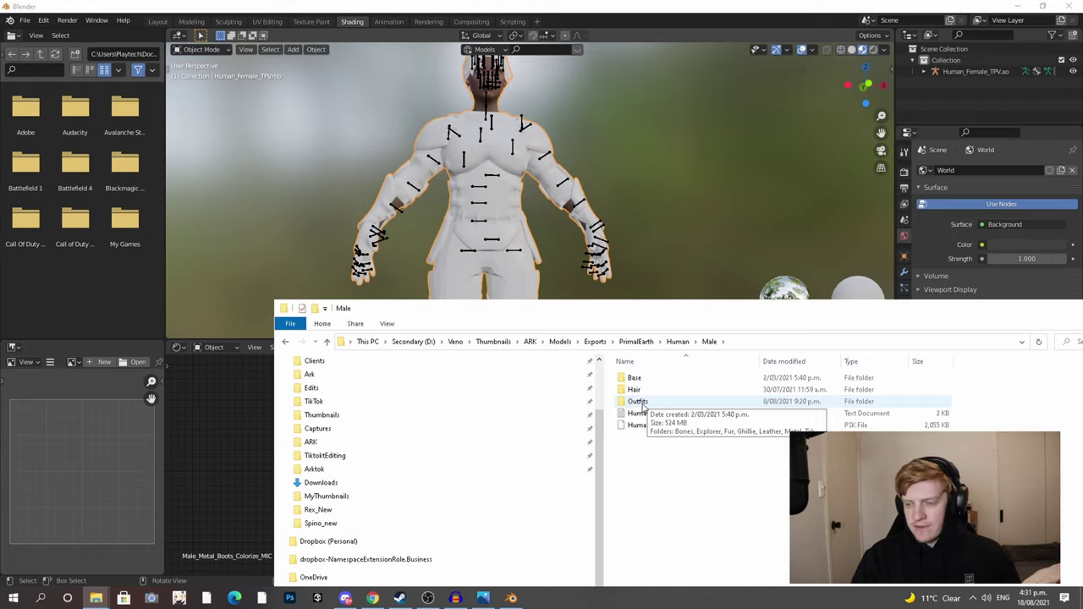
pyautogui.doubleClick(662, 402)
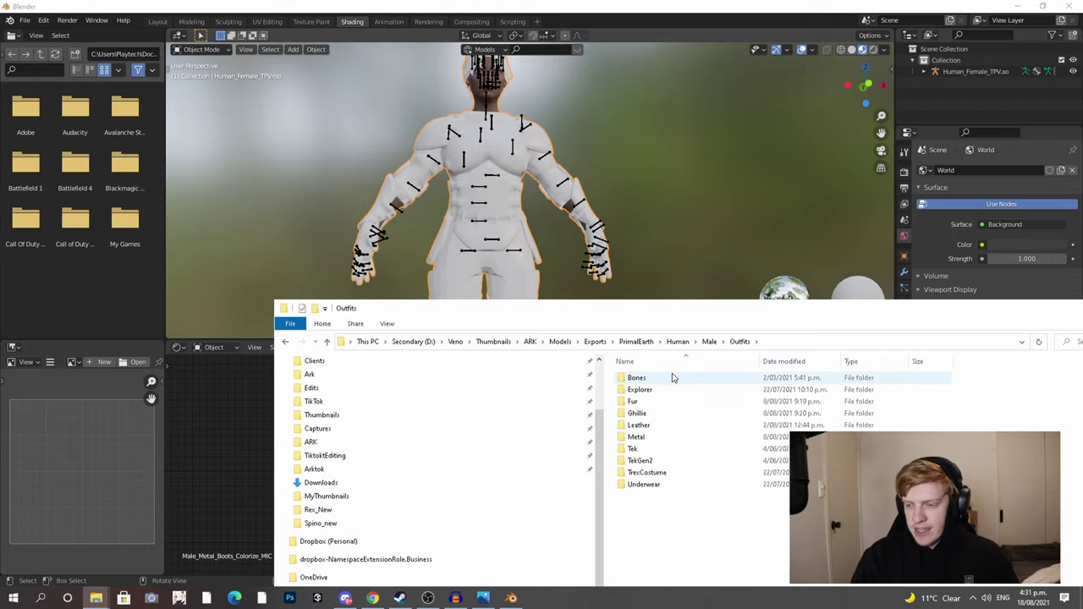
pyautogui.click(660, 437)
pyautogui.doubleClick(654, 438)
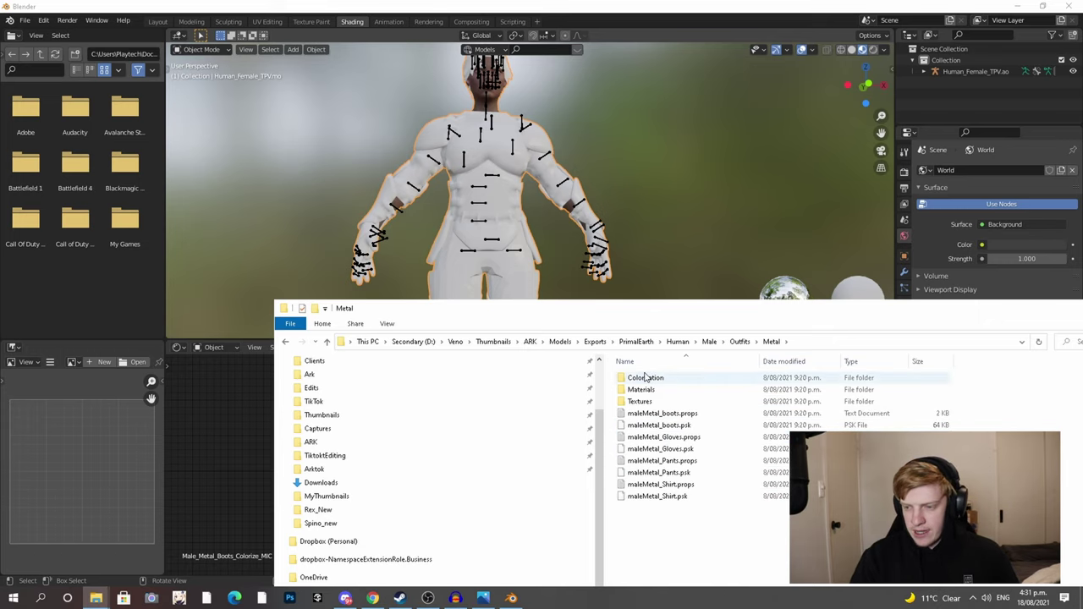
pyautogui.doubleClick(645, 380)
pyautogui.moveTo(594, 316); pyautogui.dragTo(447, 506)
# - Connect the Male_Metal_Boots_Colorize_d texture's colour to the boots shader's diffuse input and collapse the node
pyautogui.click(430, 414)
pyautogui.moveTo(381, 420); pyautogui.dragTo(442, 411)
pyautogui.press('h')
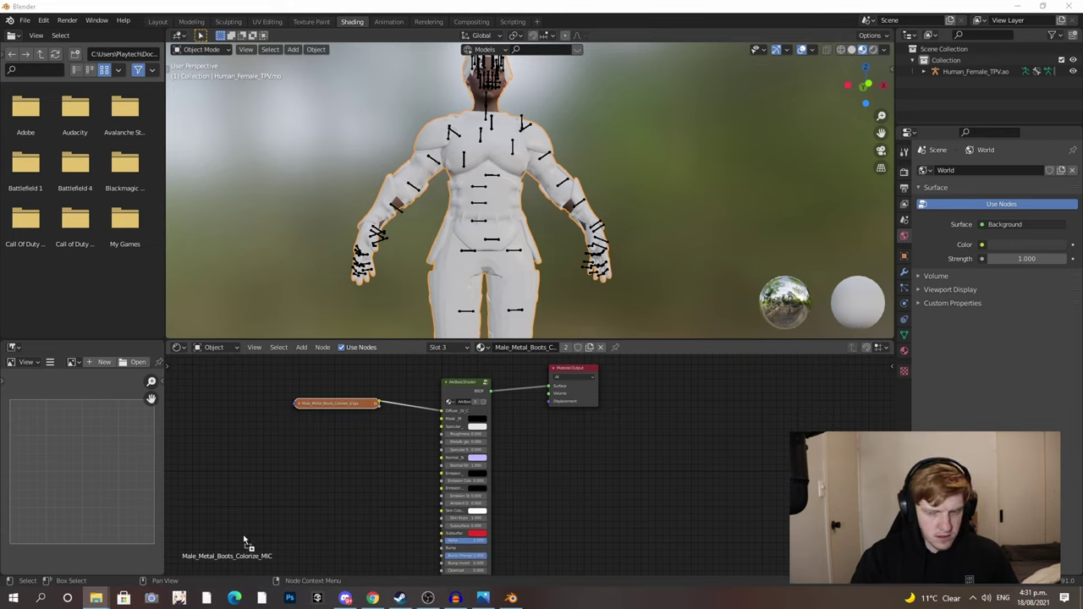
# - Add the metal boots normal texture, connect its colour to the boots shader's normal input, and place the collapsed node below
pyautogui.moveTo(76, 505); pyautogui.dragTo(206, 457)
pyautogui.moveTo(334, 496); pyautogui.dragTo(326, 490)
pyautogui.moveTo(364, 516); pyautogui.dragTo(346, 398, button='middle')
pyautogui.moveTo(360, 378); pyautogui.dragTo(270, 440)
pyautogui.click(293, 511)
pyautogui.moveTo(324, 460); pyautogui.dragTo(347, 508, button='middle')
pyautogui.moveTo(311, 483); pyautogui.dragTo(446, 389)
pyautogui.click(297, 435)
pyautogui.moveTo(322, 436); pyautogui.dragTo(295, 518)
# - Add the Male_Metal_Boots_Layered texture to the boots material and collapse its node
pyautogui.moveTo(308, 413); pyautogui.dragTo(312, 474, button='middle')
pyautogui.moveTo(280, 451); pyautogui.dragTo(287, 423)
pyautogui.click(293, 494)
pyautogui.click(295, 510)
pyautogui.click(230, 423)
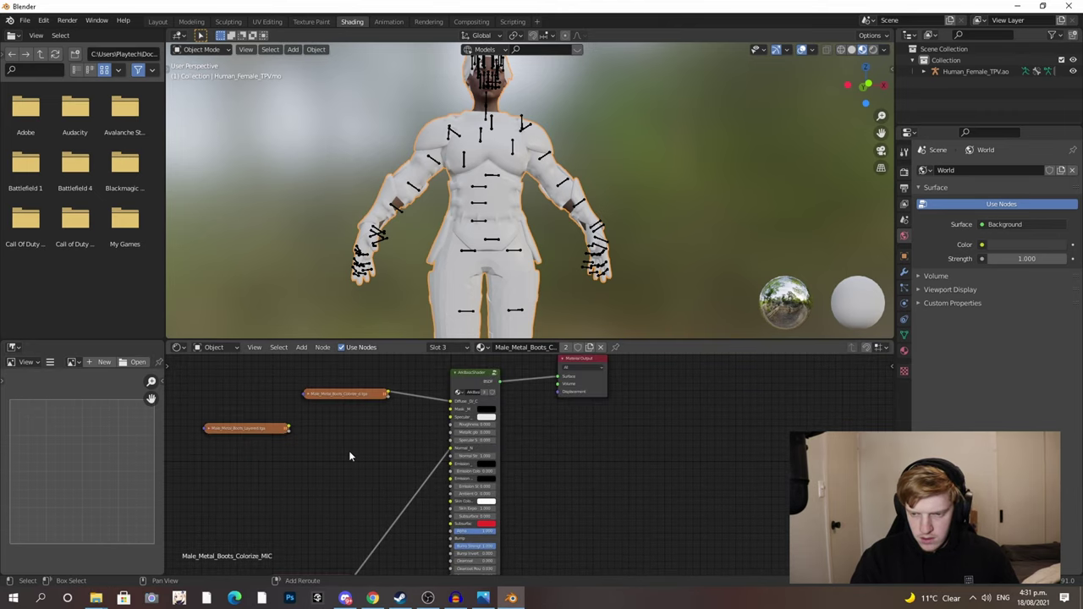
# - Add a Separate RGB node fed by the boots Layered texture and connect its channels to the shader's specular, roughness and metallic inputs
pyautogui.hotkey('shift', 'a')
pyautogui.write('srgb')
pyautogui.click(362, 511)
pyautogui.click(310, 471)
pyautogui.moveTo(288, 429); pyautogui.dragTo(303, 450)
pyautogui.moveTo(350, 425); pyautogui.dragTo(452, 421)
pyautogui.moveTo(368, 436); pyautogui.dragTo(451, 440)
pyautogui.click(307, 418)
pyautogui.moveTo(315, 418); pyautogui.dragTo(342, 426)
# - Switch to the Male_Metal_Pants_Colorize_MIC material in slot 4 and enable its nodes
pyautogui.click(429, 348)
pyautogui.click(403, 387)
pyautogui.click(342, 348)
# - Replace the pants material's Principled BSDF with the ArkBasicShader group and connect it to the Material Output surface
pyautogui.click(486, 365)
pyautogui.press('x')
pyautogui.hotkey('shift', 's')
pyautogui.hotkey('shift', 'a')
pyautogui.write('sark')
pyautogui.press('Return')
pyautogui.click(418, 389)
pyautogui.moveTo(468, 397); pyautogui.dragTo(558, 377)
pyautogui.moveTo(449, 390); pyautogui.dragTo(478, 382)
# - Add the Male_Metal_Pants_N texture, change its colour space, connect it to the pants shader's normal input, and collapse the node
pyautogui.moveTo(1, 398); pyautogui.dragTo(242, 444)
pyautogui.moveTo(271, 474); pyautogui.dragTo(288, 458, button='middle')
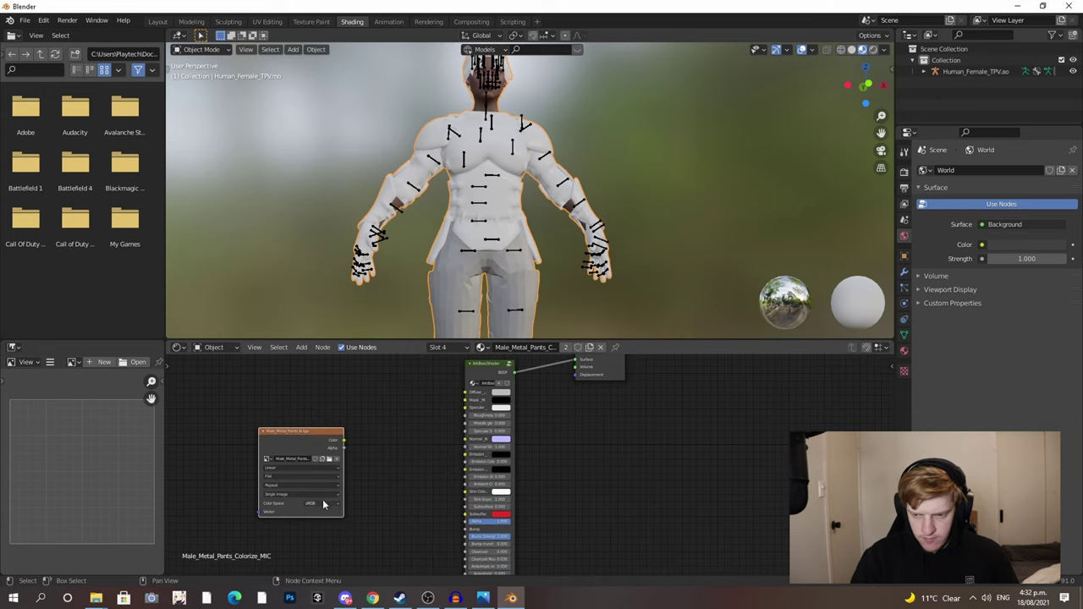
pyautogui.click(325, 506)
pyautogui.click(330, 518)
pyautogui.moveTo(345, 441); pyautogui.dragTo(465, 440)
pyautogui.click(264, 433)
pyautogui.moveTo(277, 432); pyautogui.dragTo(302, 485)
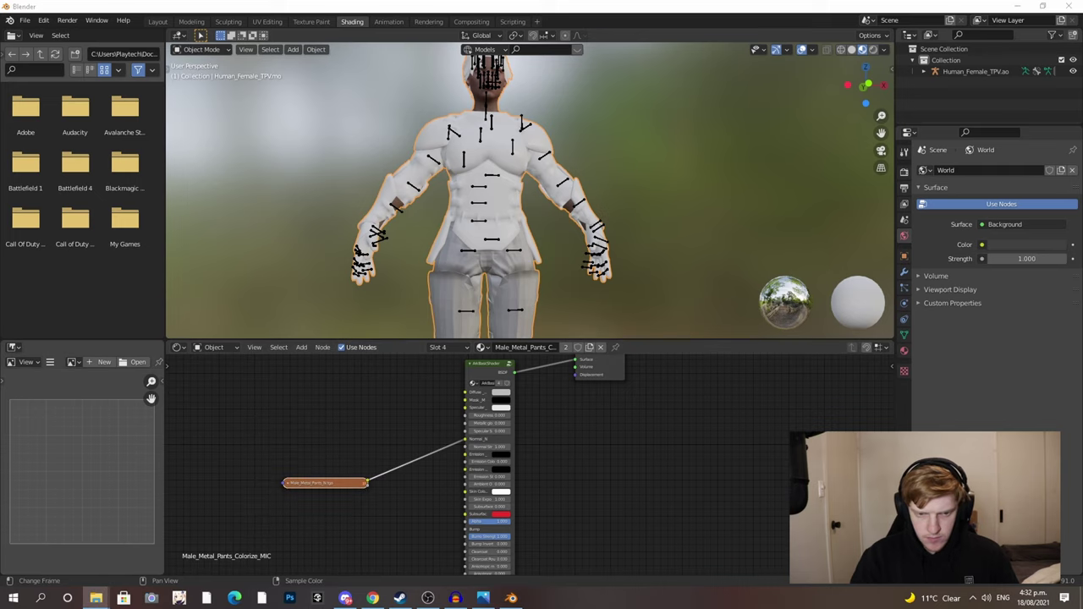
# - Add the Male_Metal_Pants_Layered texture and route it through a Separate RGB node into the pants shader's specular, roughness and metallic inputs
pyautogui.click(190, 393)
pyautogui.moveTo(2, 394); pyautogui.dragTo(234, 417)
pyautogui.hotkey('shift', 'a')
pyautogui.write('sep')
pyautogui.press('Return')
pyautogui.click(326, 380)
pyautogui.moveTo(407, 414); pyautogui.dragTo(402, 443, button='middle')
pyautogui.moveTo(278, 440); pyautogui.dragTo(344, 431)
pyautogui.moveTo(377, 440); pyautogui.dragTo(461, 453)
pyautogui.click(332, 430)
pyautogui.moveTo(346, 431); pyautogui.dragTo(347, 450)
pyautogui.moveTo(253, 443); pyautogui.dragTo(257, 454)
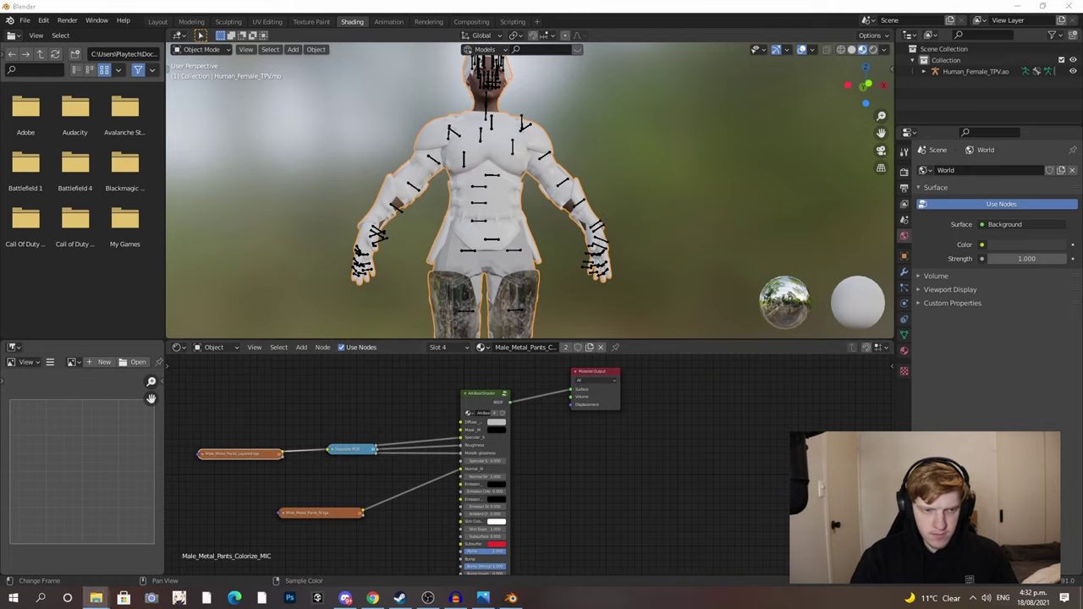
# - Add the Male_Metal_Pants_Colorize_d texture, connect its colour to the pants shader's diffuse input, and collapse the node
pyautogui.moveTo(2, 398); pyautogui.dragTo(212, 397)
pyautogui.moveTo(300, 410); pyautogui.dragTo(461, 423)
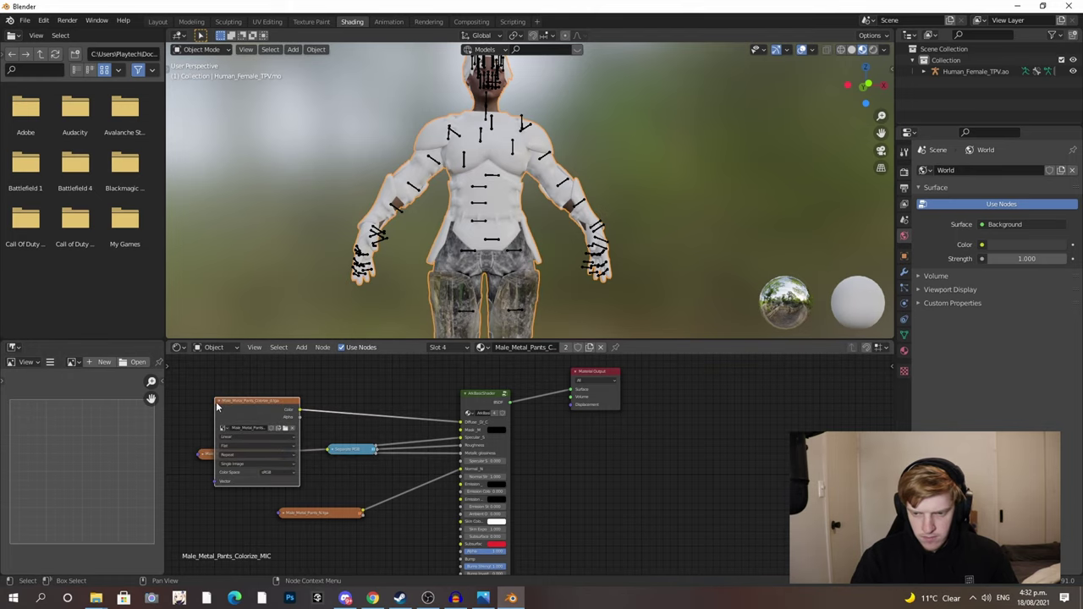
pyautogui.click(218, 402)
pyautogui.moveTo(230, 403); pyautogui.dragTo(226, 415)
# - Switch to the Male_Metal_Gloves_Colorize_MIC material in slot 5 and enable its nodes
pyautogui.click(457, 348)
pyautogui.click(449, 418)
pyautogui.click(341, 348)
# - Replace the gloves material's Principled BSDF with the ArkBasicShader group and connect it to the Material Output surface
pyautogui.click(491, 372)
pyautogui.press('x')
pyautogui.hotkey('shift', 'a')
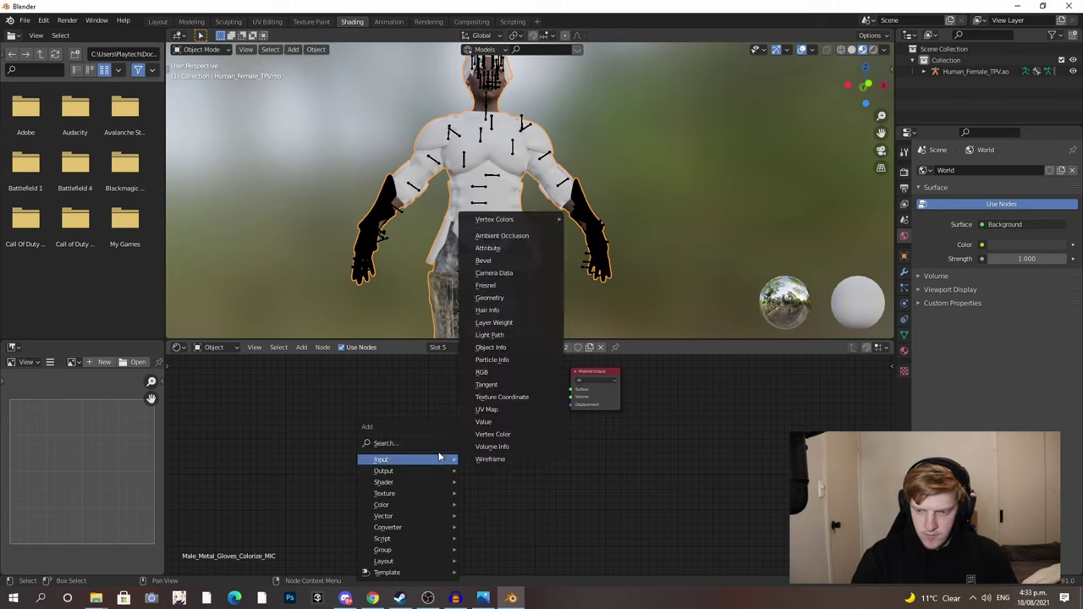
pyautogui.click(439, 445)
pyautogui.write('rgb')
pyautogui.press('BackSpace')
pyautogui.press('BackSpace')
pyautogui.press('BackSpace')
pyautogui.write('ark')
pyautogui.press('Return')
pyautogui.click(496, 413)
pyautogui.moveTo(499, 406); pyautogui.dragTo(570, 389)
# - Add the Male_Metal_Gloves_Colorize_d texture, connect its colour to the gloves shader's diffuse input, and collapse the node
pyautogui.moveTo(1, 448); pyautogui.dragTo(285, 432)
pyautogui.moveTo(370, 444); pyautogui.dragTo(450, 425)
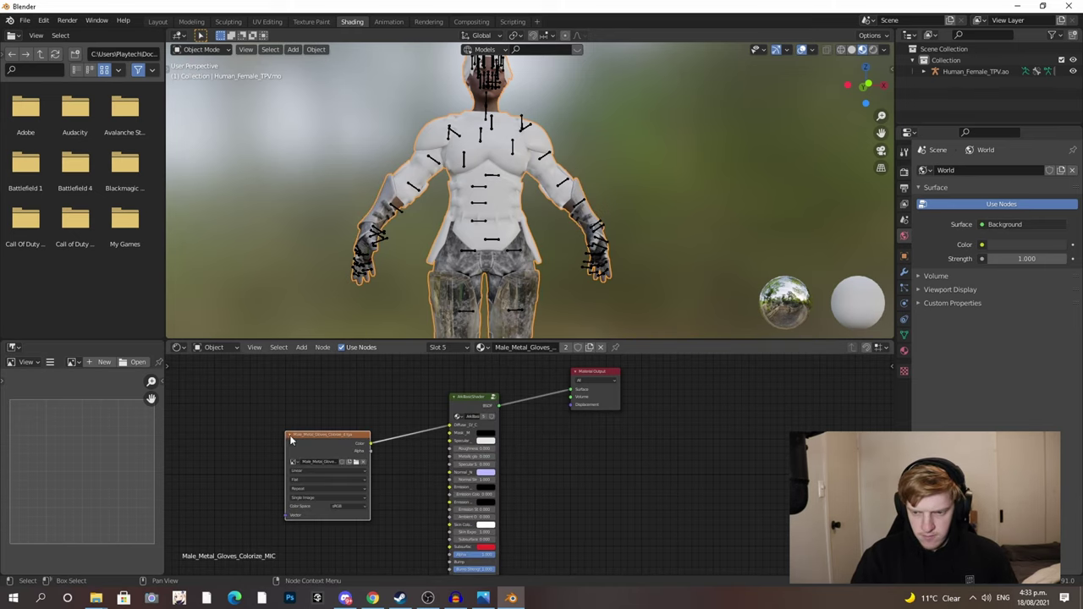
pyautogui.click(290, 436)
pyautogui.moveTo(300, 435); pyautogui.dragTo(299, 416)
# - Add the Male_Metal_Gloves_Layered texture and route it through a Separate RGB node into the gloves shader's specular, roughness and metallic inputs
pyautogui.hotkey('alt', 'Tab')
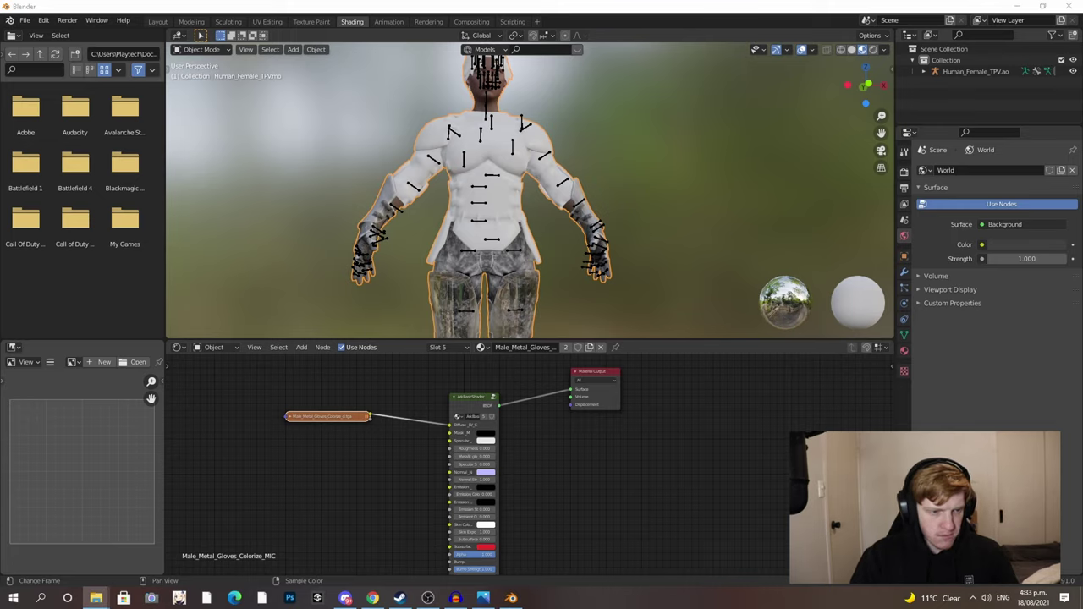
pyautogui.moveTo(1, 449); pyautogui.dragTo(211, 455)
pyautogui.click(214, 449)
pyautogui.hotkey('shift', 'a')
pyautogui.click(341, 444)
pyautogui.write('rgb')
pyautogui.click(349, 515)
pyautogui.click(320, 494)
pyautogui.moveTo(281, 454); pyautogui.dragTo(311, 458)
pyautogui.moveTo(332, 442); pyautogui.dragTo(450, 441)
pyautogui.moveTo(373, 461); pyautogui.dragTo(450, 457)
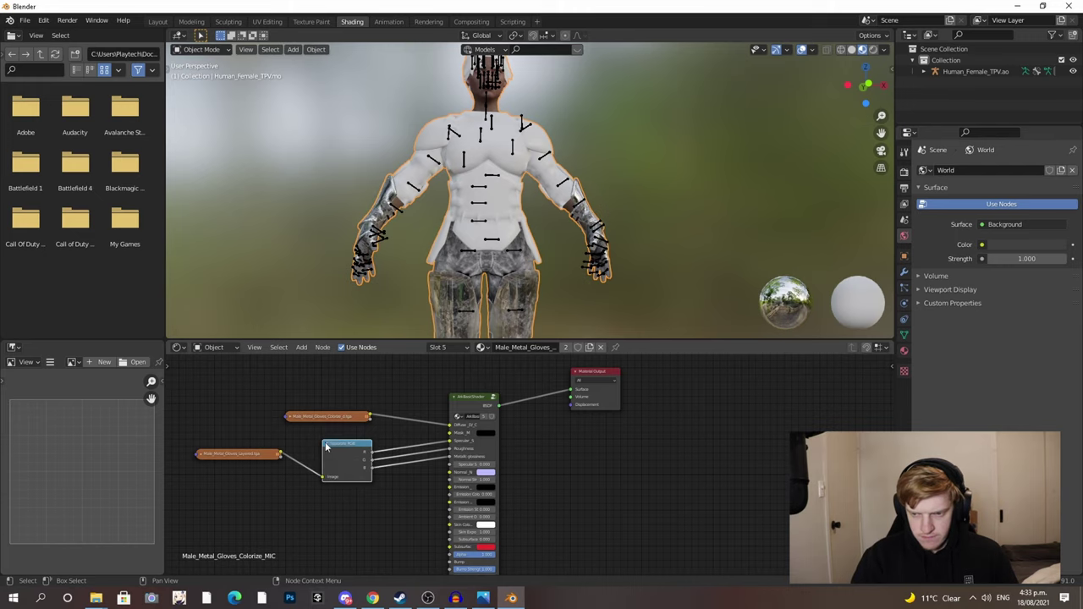
pyautogui.click(327, 444)
# - Add the Male_Metal_Gloves_N texture with Linear colour space and connect its colour to the gloves shader's normal input
pyautogui.moveTo(2, 499); pyautogui.dragTo(233, 506)
pyautogui.moveTo(249, 498); pyautogui.dragTo(252, 478, button='middle')
pyautogui.click(300, 562)
pyautogui.click(300, 546)
pyautogui.moveTo(323, 499); pyautogui.dragTo(458, 457)
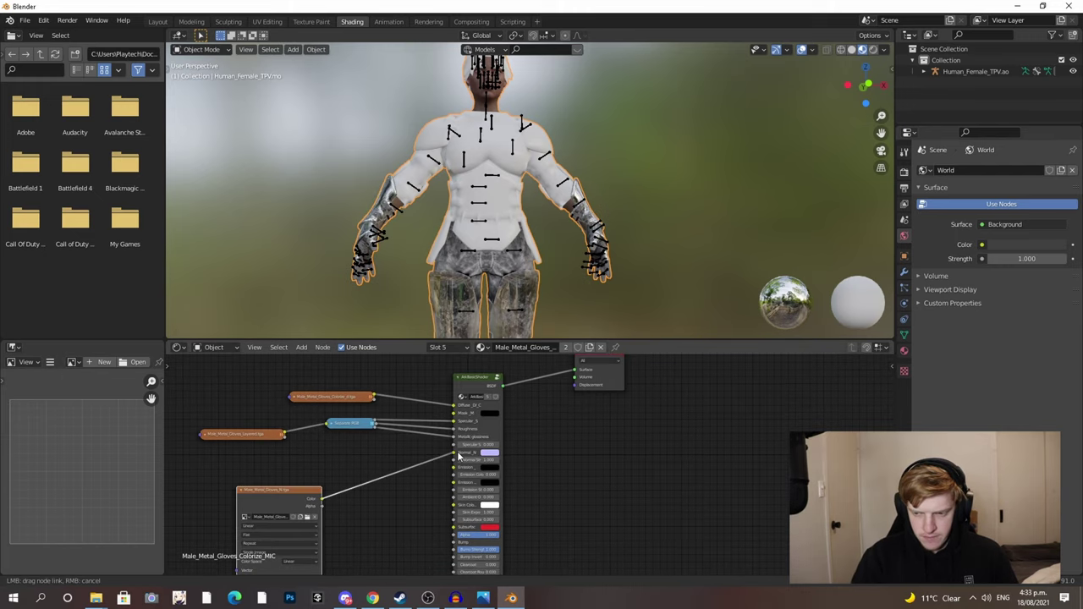
# - In the slot 6 Male_Metal_Shirt_Colorize_MIC material, replace the Principled BSDF with the ArkBasicShader group connected to the Material Output surface
pyautogui.click(449, 347)
pyautogui.click(440, 415)
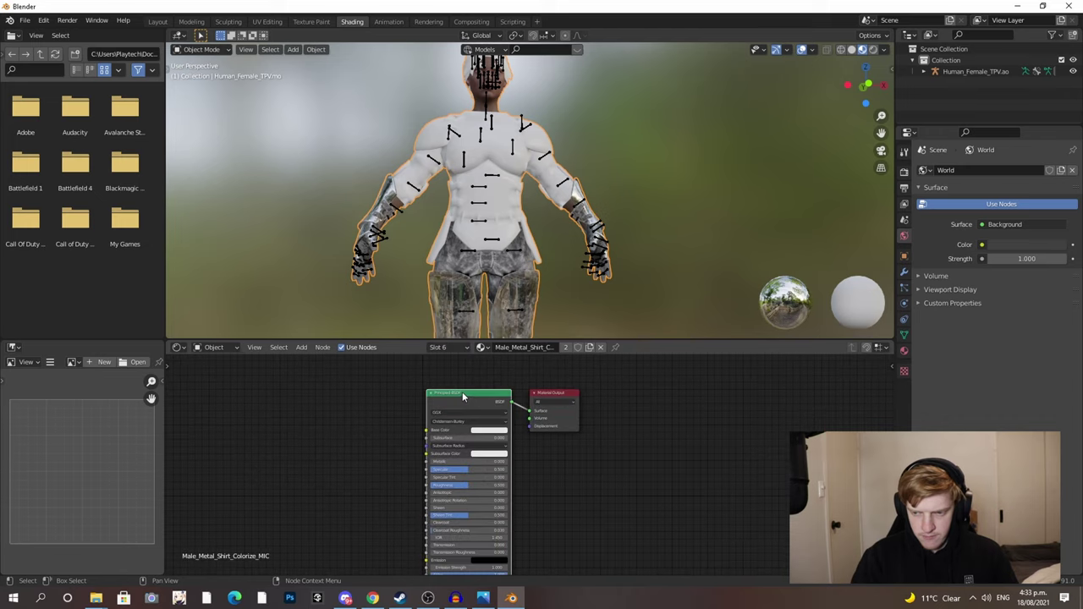
pyautogui.press('x')
pyautogui.hotkey('shift', 'a')
pyautogui.click(412, 443)
pyautogui.write('ark')
pyautogui.press('Return')
pyautogui.click(435, 392)
pyautogui.moveTo(479, 403); pyautogui.dragTo(529, 412)
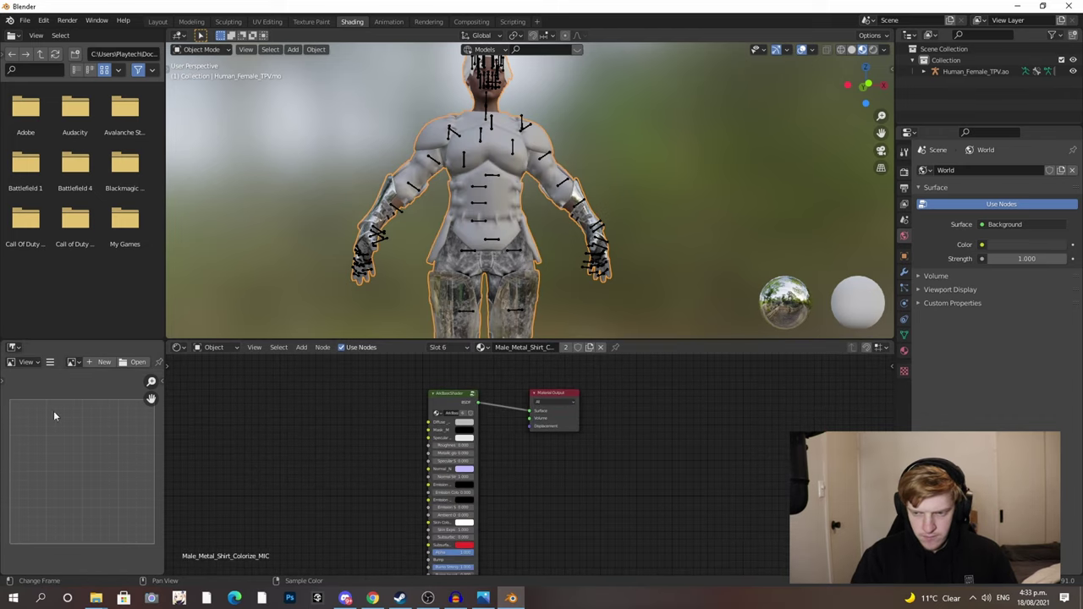
# - Add the Male_Metal_Shirt_N texture, change its colour space, connect its colour to the shirt shader's normal input, and collapse the node
pyautogui.moveTo(2, 457); pyautogui.dragTo(279, 438)
pyautogui.moveTo(286, 442); pyautogui.dragTo(292, 423, button='middle')
pyautogui.click(341, 489)
pyautogui.click(342, 508)
pyautogui.moveTo(368, 427); pyautogui.dragTo(436, 450)
pyautogui.press('h')
pyautogui.press('g')
pyautogui.click(316, 530)
# - Add the Male_Metal_Shirt_Layered texture and route it through a collapsed Separate RGB node into the shirt shader's specular, roughness and metallic inputs
pyautogui.moveTo(2, 448); pyautogui.dragTo(320, 434)
pyautogui.moveTo(361, 437); pyautogui.dragTo(253, 401)
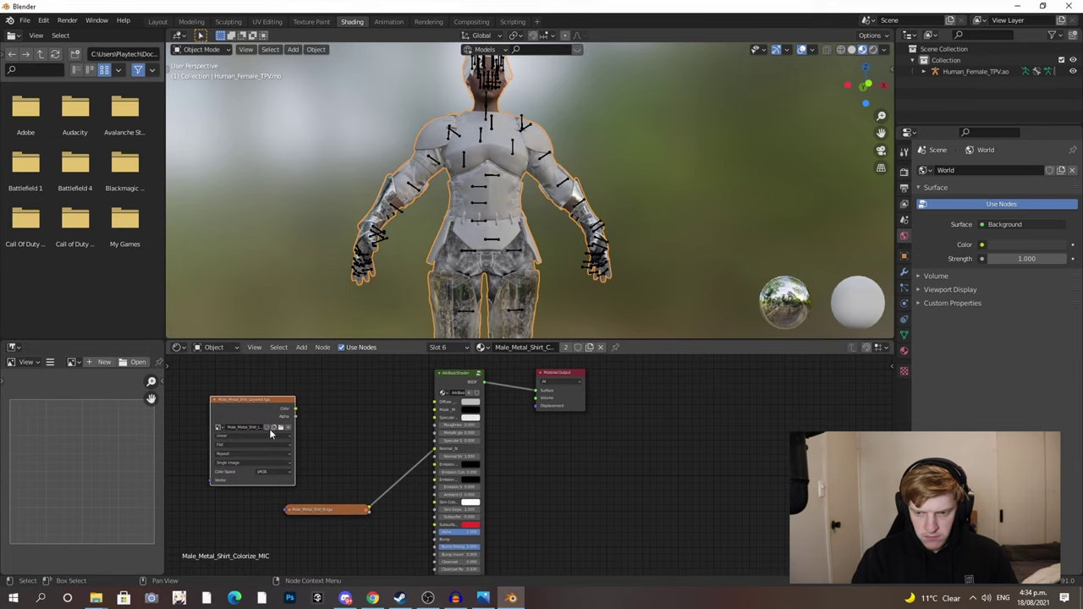
pyautogui.hotkey('shift', 'a')
pyautogui.click(340, 450)
pyautogui.write('rgb')
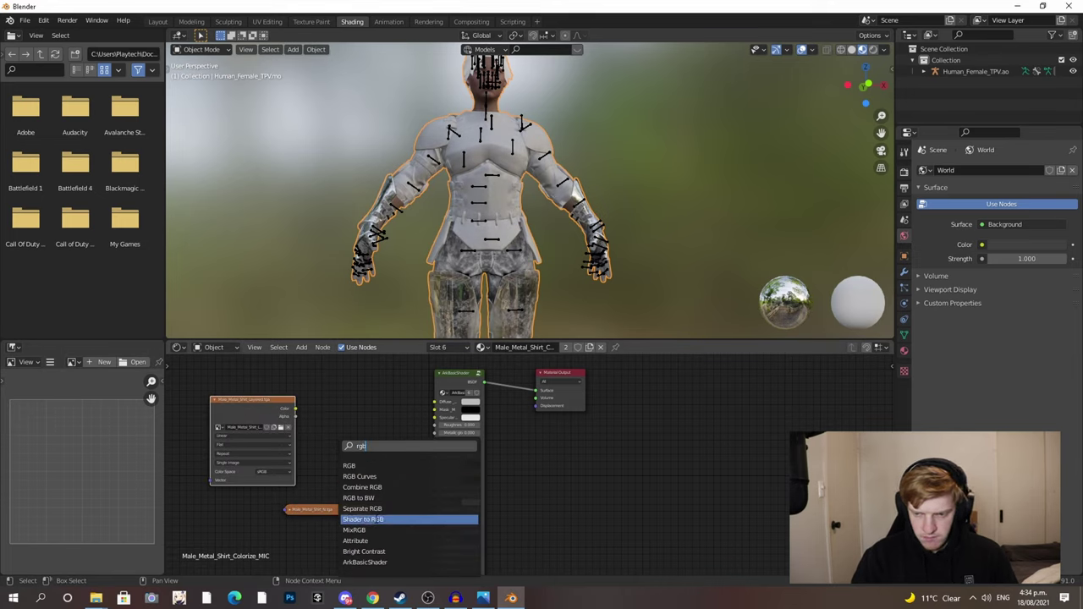
pyautogui.click(364, 510)
pyautogui.click(335, 460)
pyautogui.moveTo(296, 409); pyautogui.dragTo(435, 417)
pyautogui.moveTo(360, 419); pyautogui.dragTo(435, 433)
pyautogui.press('h')
pyautogui.press('g')
pyautogui.click(359, 446)
pyautogui.click(222, 408)
pyautogui.press('h')
pyautogui.click(217, 457)
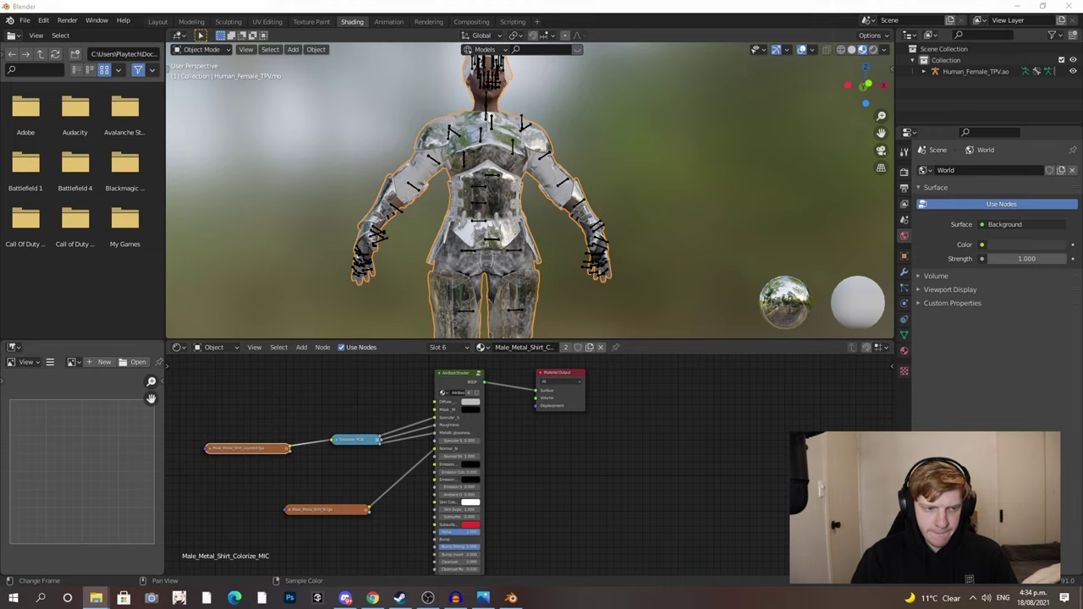
# - Add the Male_Metal_Shirt_Colorize_d texture, connect its colour to the shirt shader's diffuse input, and collapse the node
pyautogui.moveTo(2, 389); pyautogui.dragTo(228, 389)
pyautogui.moveTo(312, 399); pyautogui.dragTo(435, 402)
pyautogui.press('h')
# - In the slot 3 Male_Metal_Boots_Colorize_MIC material, reconnect the Separate RGB outputs to the shader's specular, roughness and metallic glossiness inputs
pyautogui.scroll(-4, 486, 224)
pyautogui.moveTo(487, 224); pyautogui.dragTo(242, 213, button='middle')
pyautogui.scroll(-1, 426, 238)
pyautogui.moveTo(427, 239); pyautogui.dragTo(556, 136, button='middle')
pyautogui.scroll(4, 559, 132)
pyautogui.moveTo(423, 132); pyautogui.dragTo(526, 206, button='middle')
pyautogui.scroll(3, 525, 207)
pyautogui.keyDown('shift'); pyautogui.moveTo(474, 332); pyautogui.dragTo(488, 292, button='middle'); pyautogui.keyUp('shift')
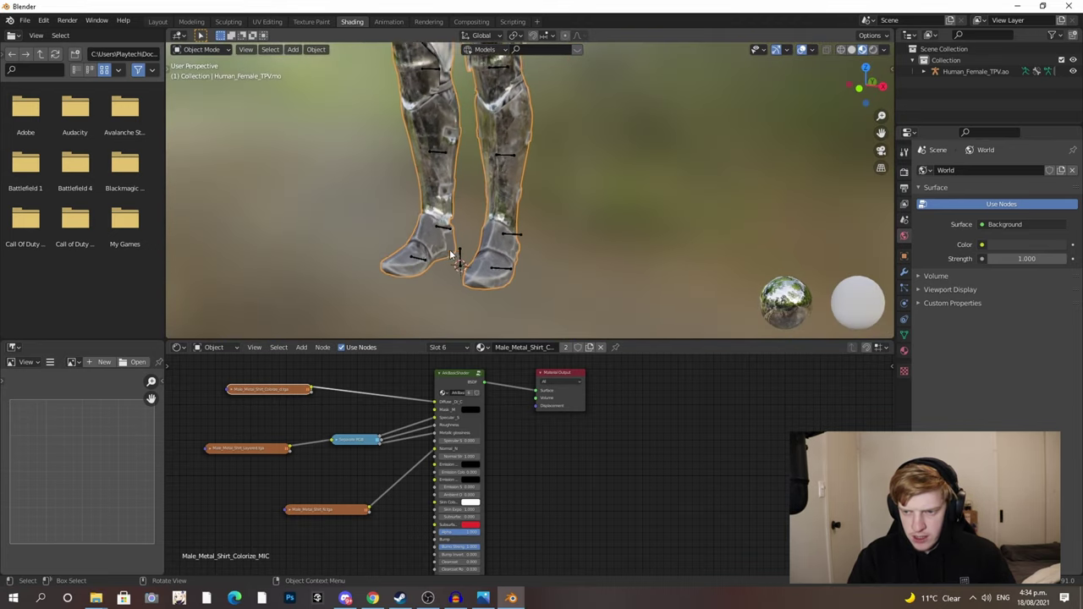
pyautogui.scroll(1, 488, 305)
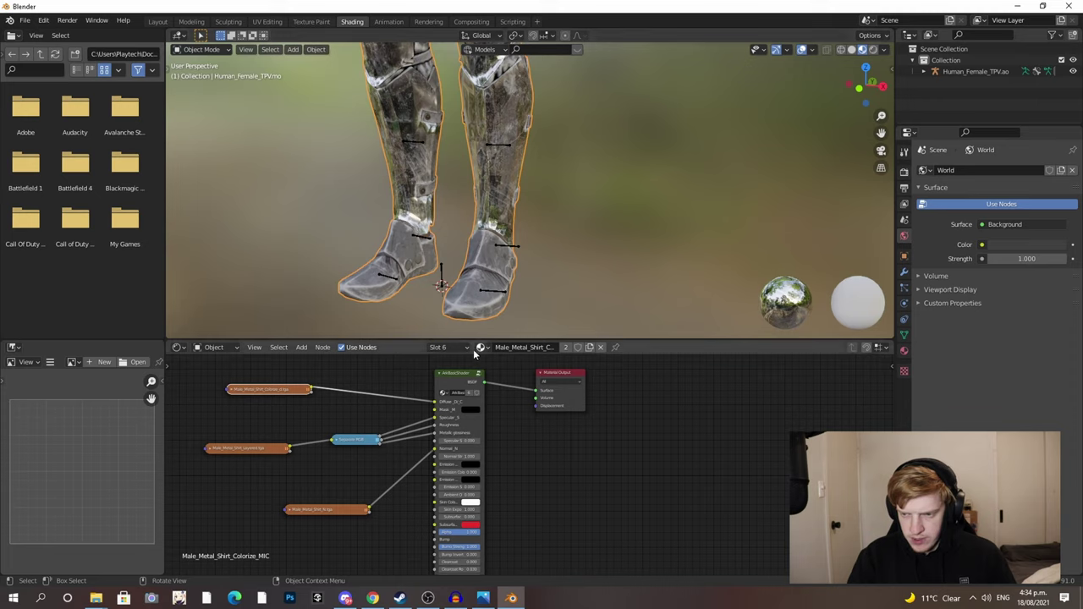
pyautogui.click(438, 347)
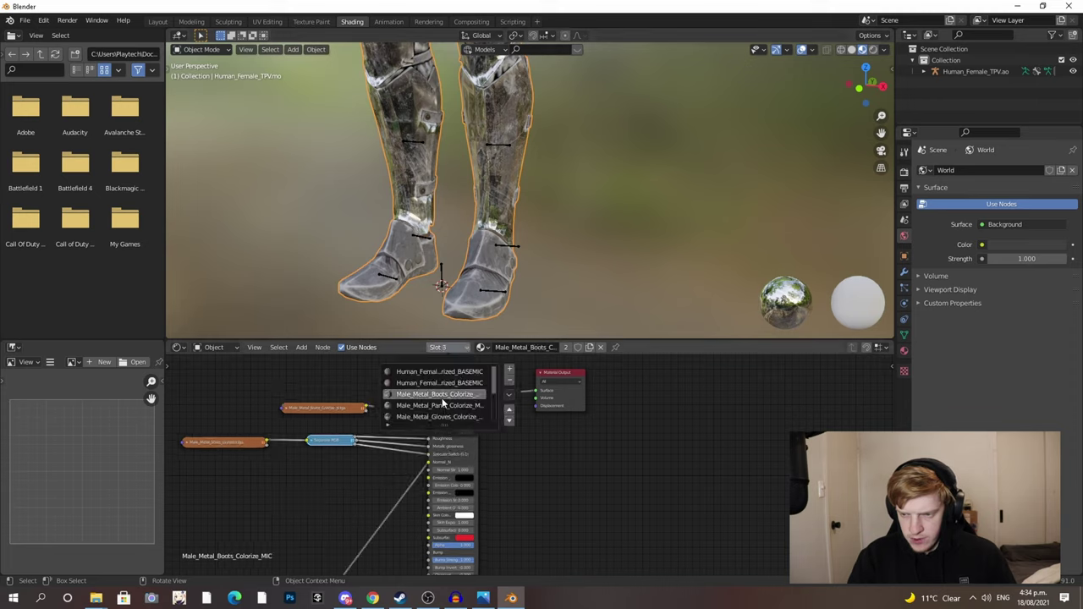
pyautogui.click(442, 396)
pyautogui.scroll(2, 379, 477)
pyautogui.moveTo(346, 443); pyautogui.dragTo(405, 462, button='middle')
pyautogui.moveTo(427, 441)
pyautogui.mouseDown()
pyautogui.moveTo(427, 429)
pyautogui.moveTo(430, 455)
pyautogui.mouseUp()
# - In the slot 7 Female_Hair_Ponytail_MIC material, enable nodes and delete the Principled BSDF
pyautogui.click(437, 348)
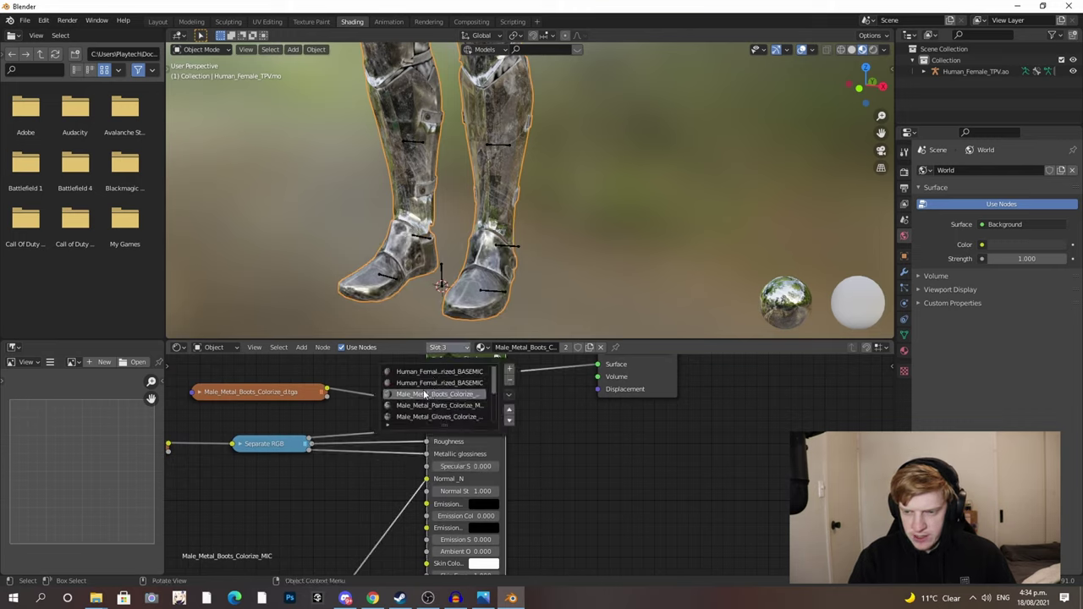
pyautogui.scroll(-3, 462, 192)
pyautogui.scroll(-6, 470, 197)
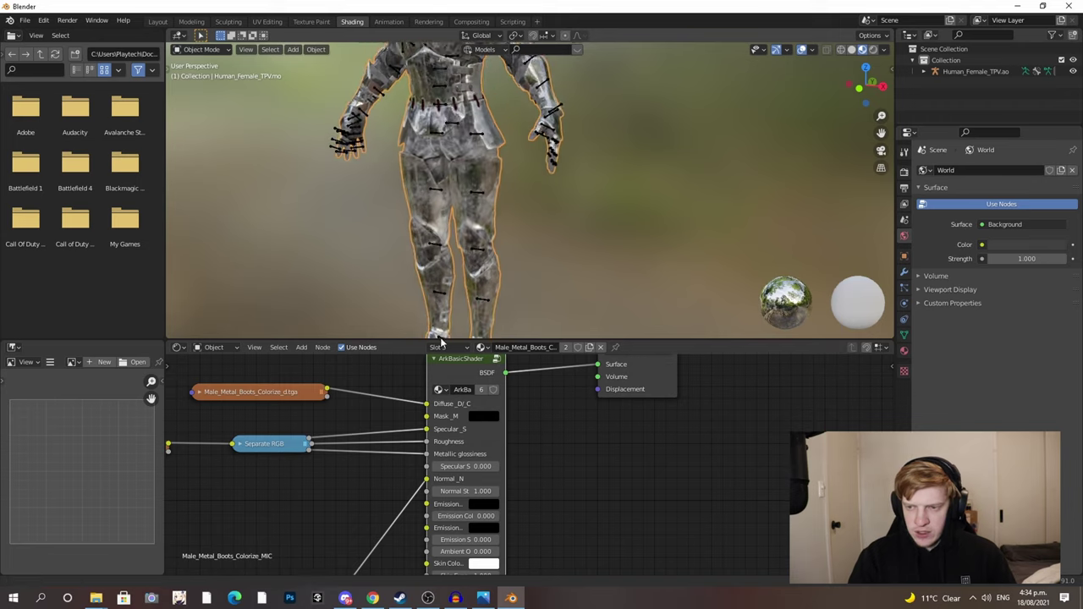
pyautogui.scroll(1, 437, 134)
pyautogui.scroll(3, 406, 163)
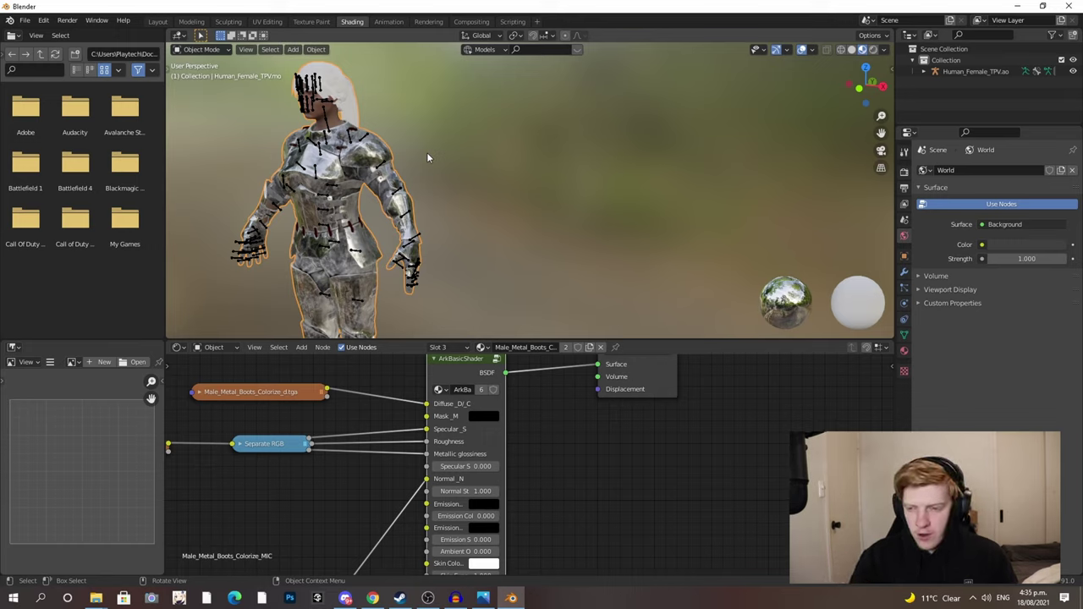
pyautogui.click(439, 347)
pyautogui.scroll(-3, 418, 394)
pyautogui.click(398, 407)
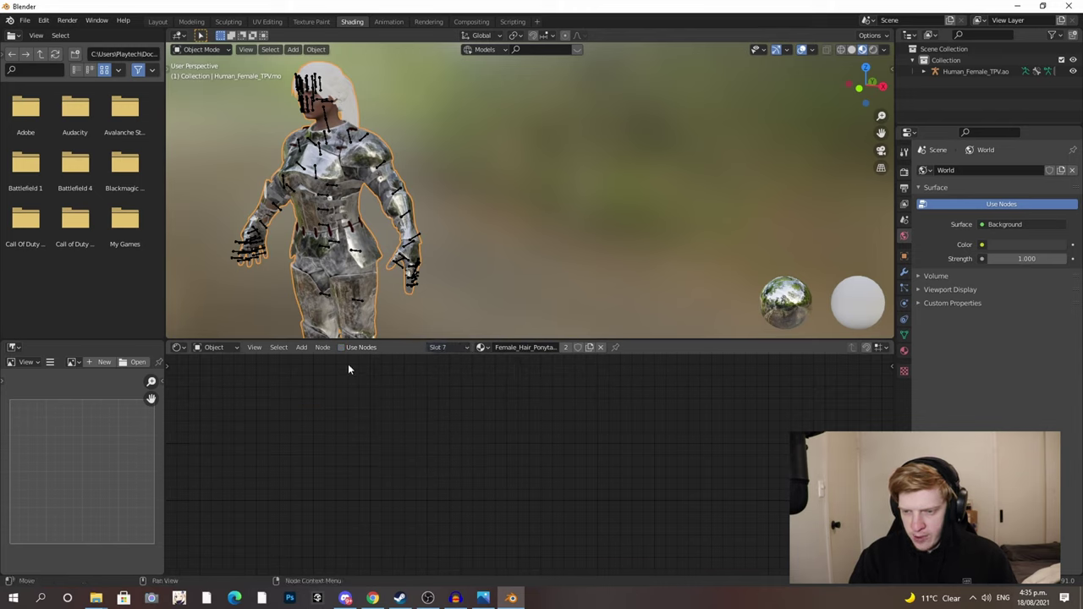
pyautogui.click(428, 424)
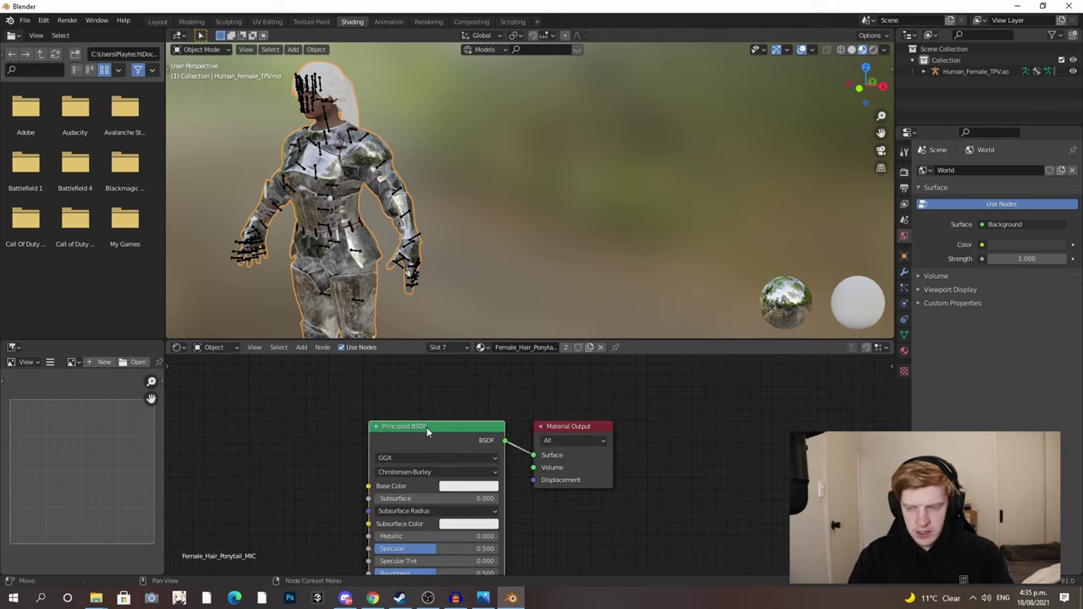
pyautogui.press('Delete')
# - Add the ArkBasicShader group to the ponytail material and connect its BSDF output to the Material Output surface
pyautogui.scroll(-3, 409, 449)
pyautogui.hotkey('shift', 'a')
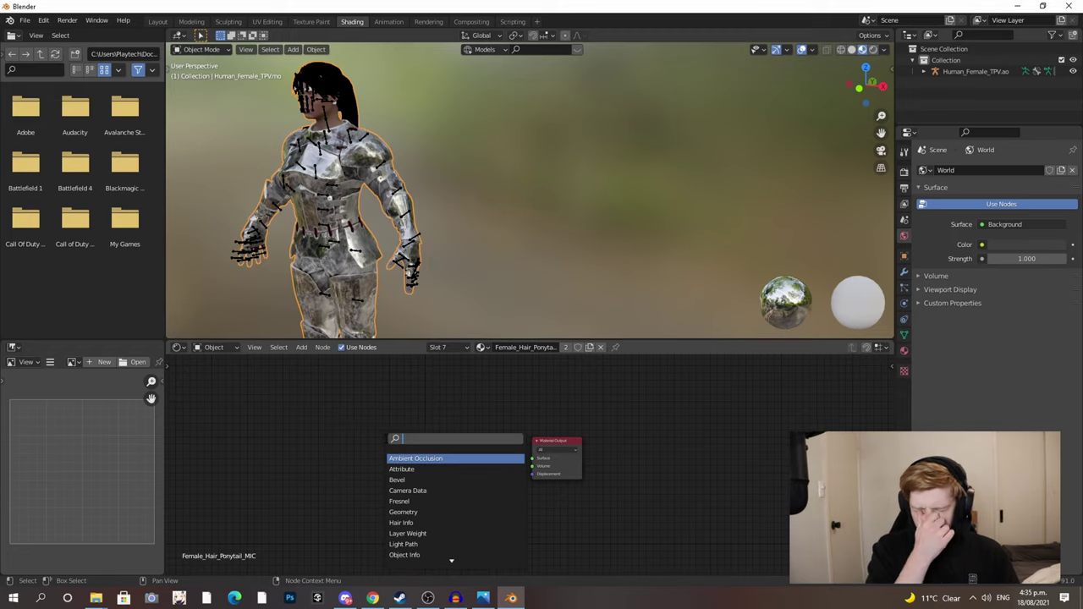
pyautogui.write('rk')
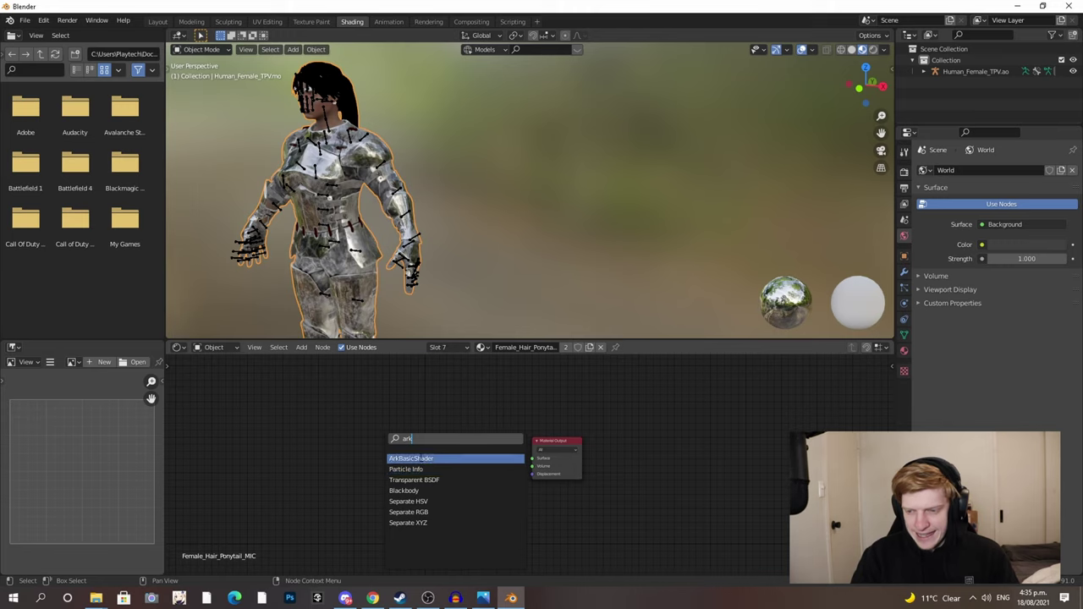
pyautogui.click(467, 459)
pyautogui.click(468, 458)
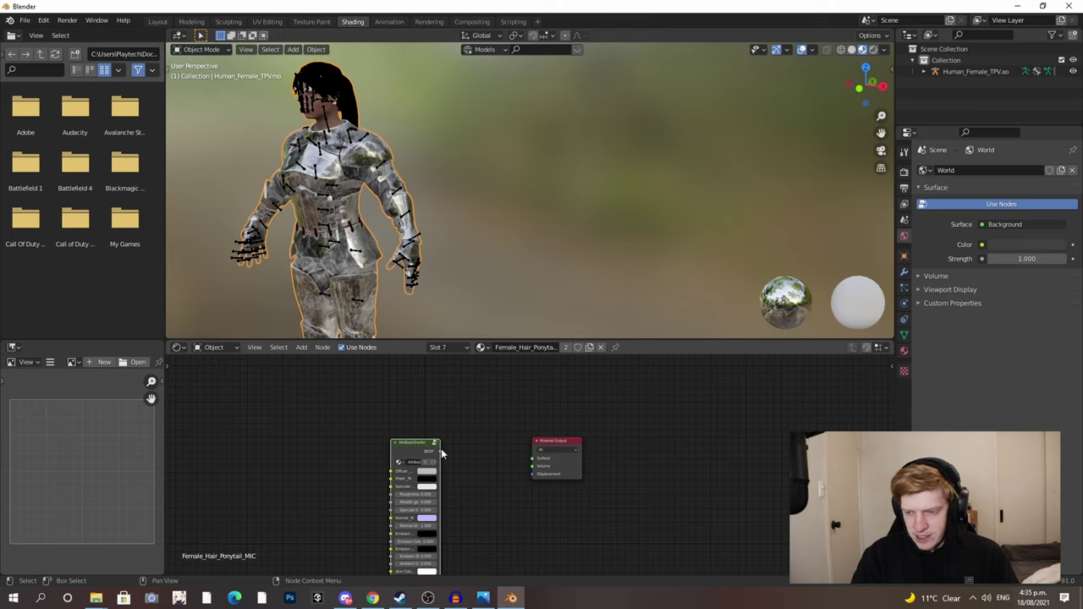
pyautogui.moveTo(439, 450)
pyautogui.mouseDown()
pyautogui.moveTo(546, 460)
pyautogui.moveTo(533, 458)
pyautogui.mouseUp()
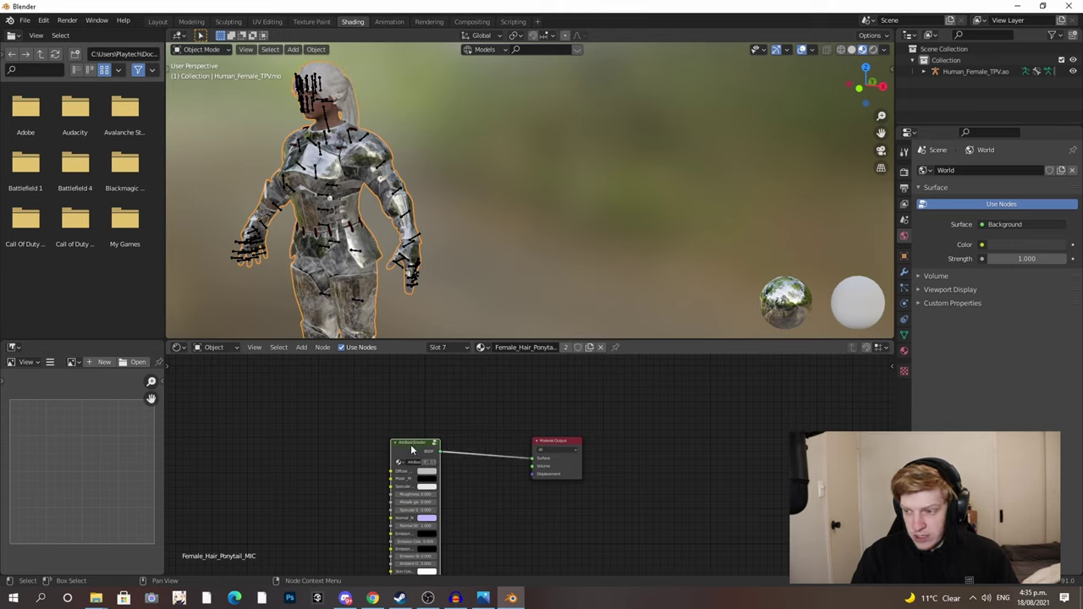
# - Change the blend mode and shadow mode in the ponytail hair material's settings
pyautogui.click(905, 350)
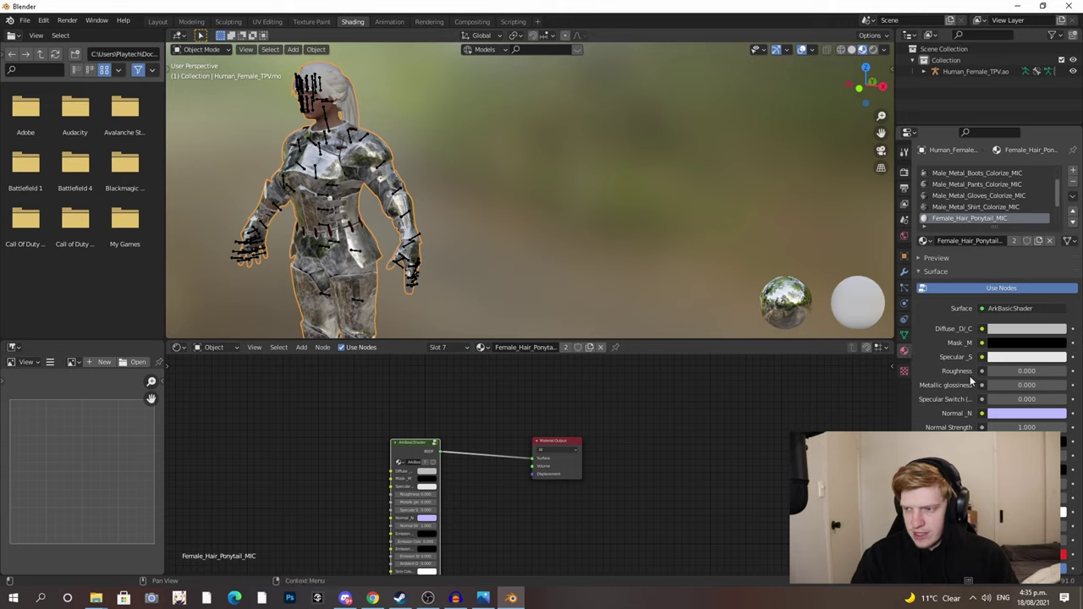
pyautogui.scroll(-8, 930, 356)
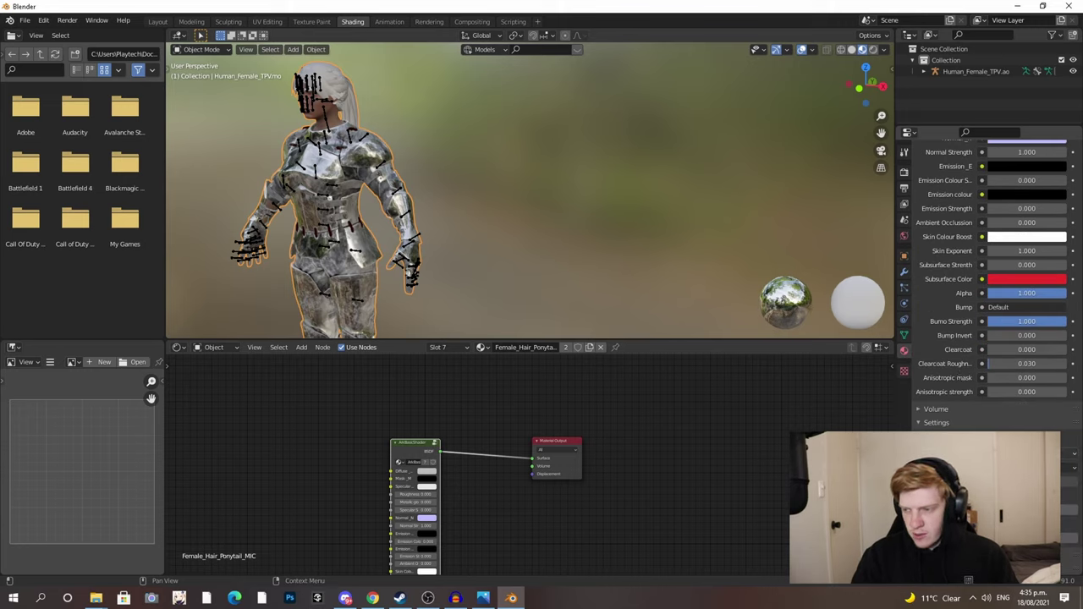
pyautogui.click(1027, 455)
pyautogui.click(1027, 491)
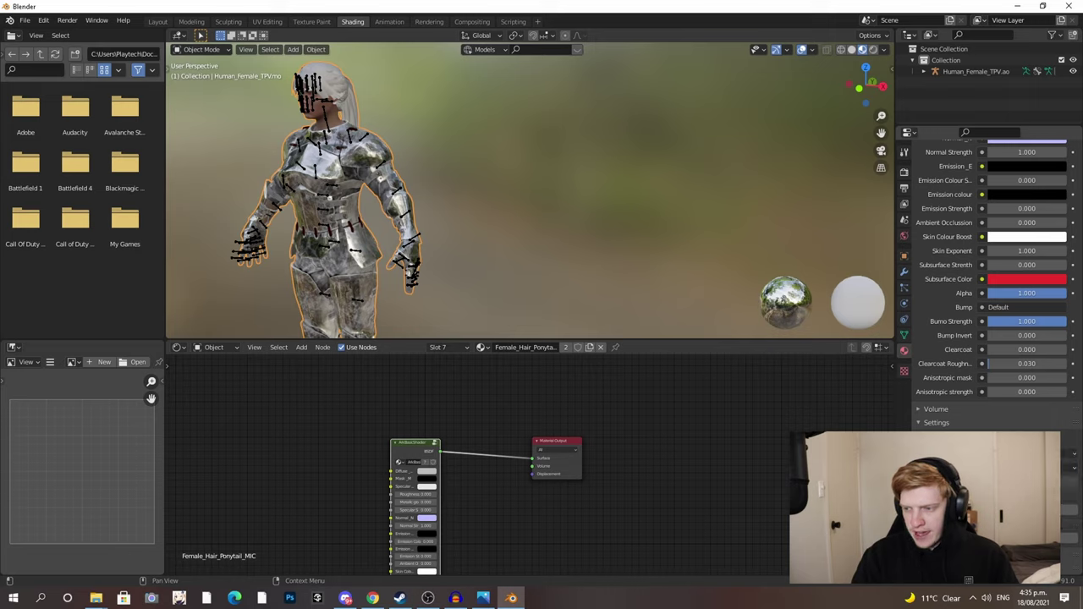
pyautogui.click(1027, 468)
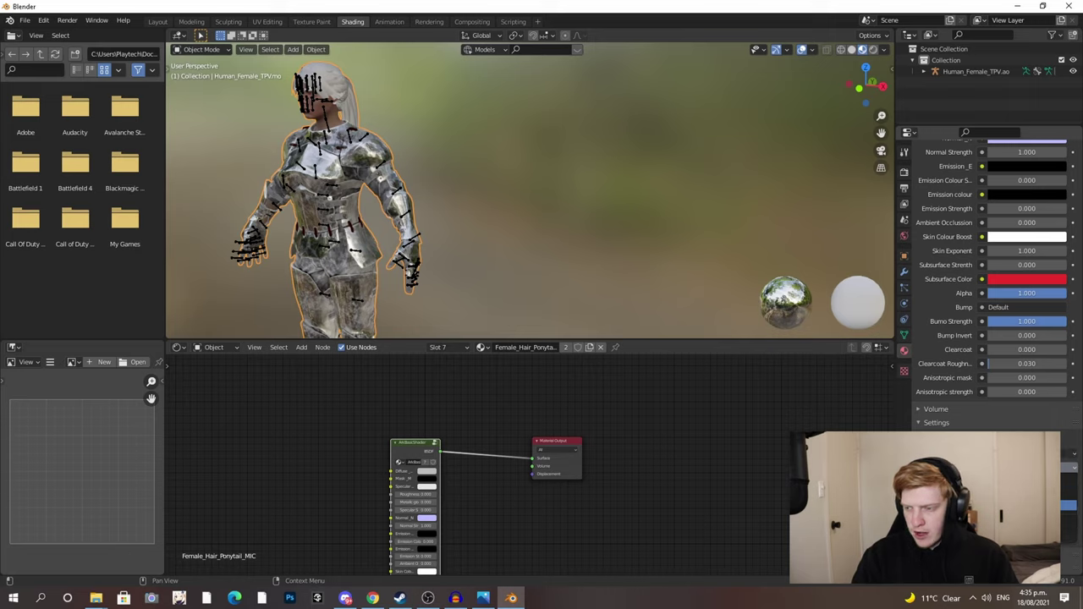
# - Move the hair shader closer to the Material Output and switch to File Explorer to open the Human > Female > Hair folder
pyautogui.moveTo(413, 445); pyautogui.dragTo(459, 436)
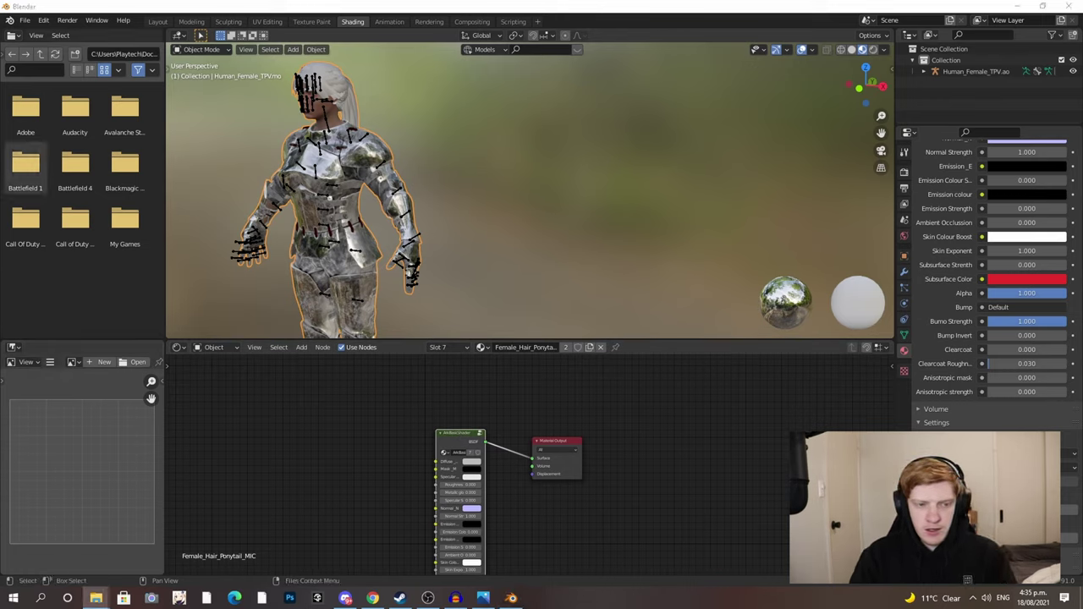
pyautogui.moveTo(0, 123); pyautogui.dragTo(746, 121)
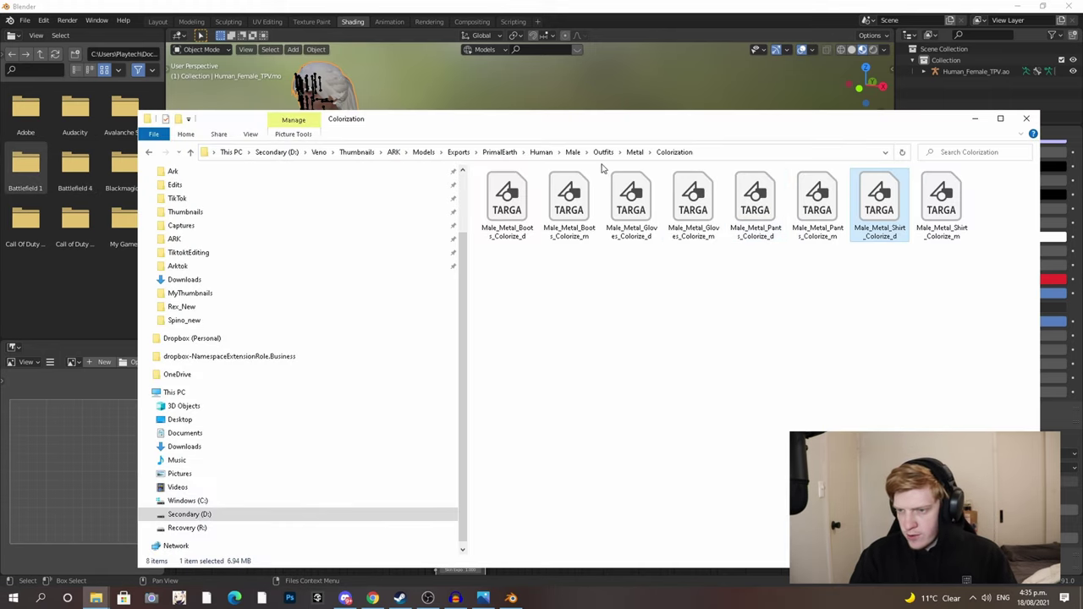
pyautogui.click(534, 153)
pyautogui.click(503, 202)
pyautogui.doubleClick(504, 206)
pyautogui.doubleClick(503, 203)
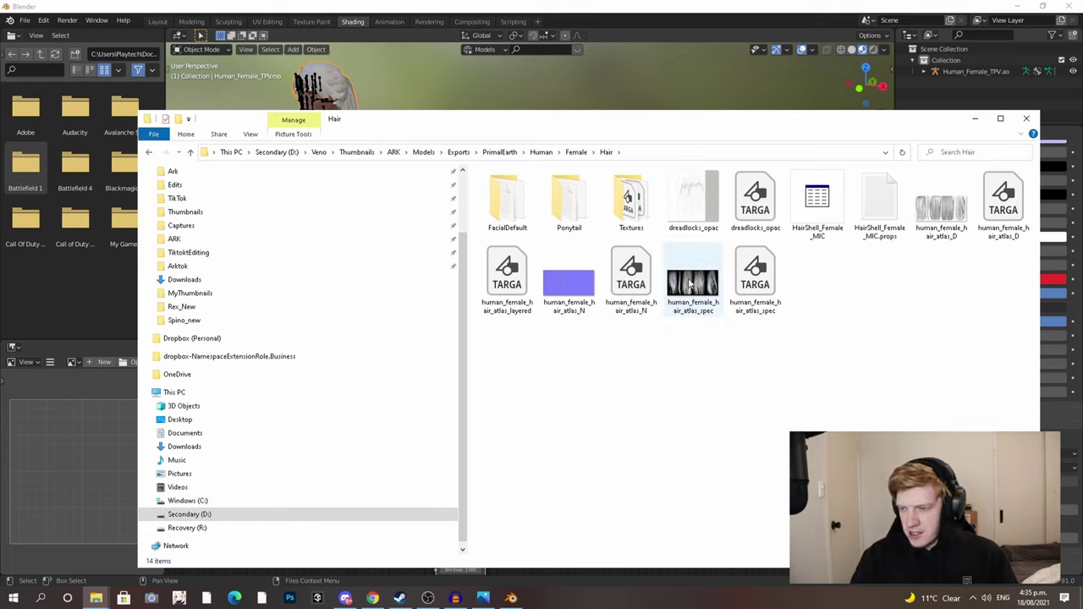
pyautogui.doubleClick(633, 203)
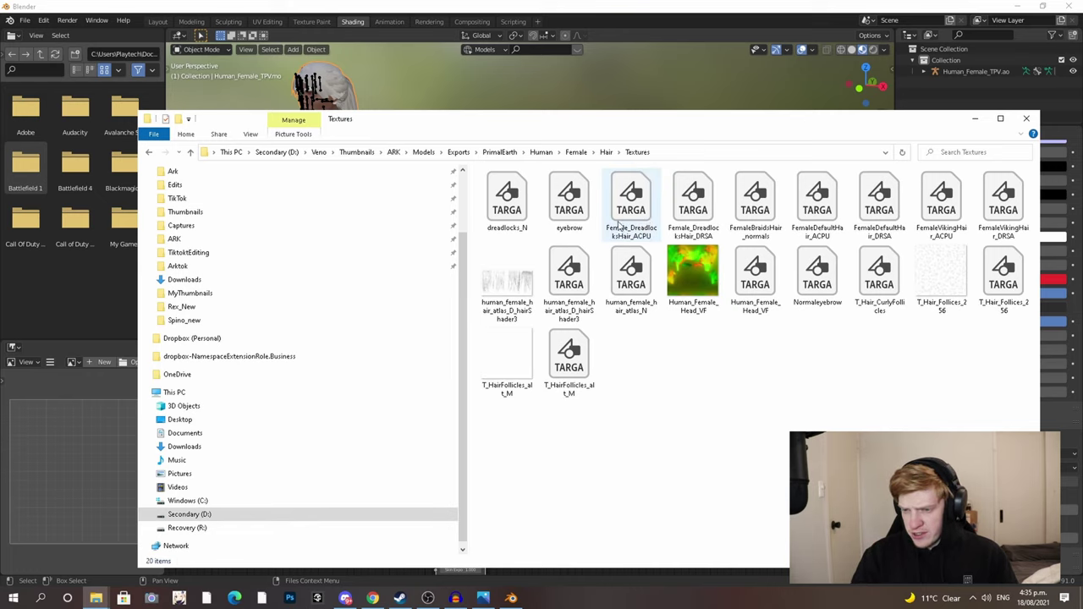
pyautogui.click(605, 152)
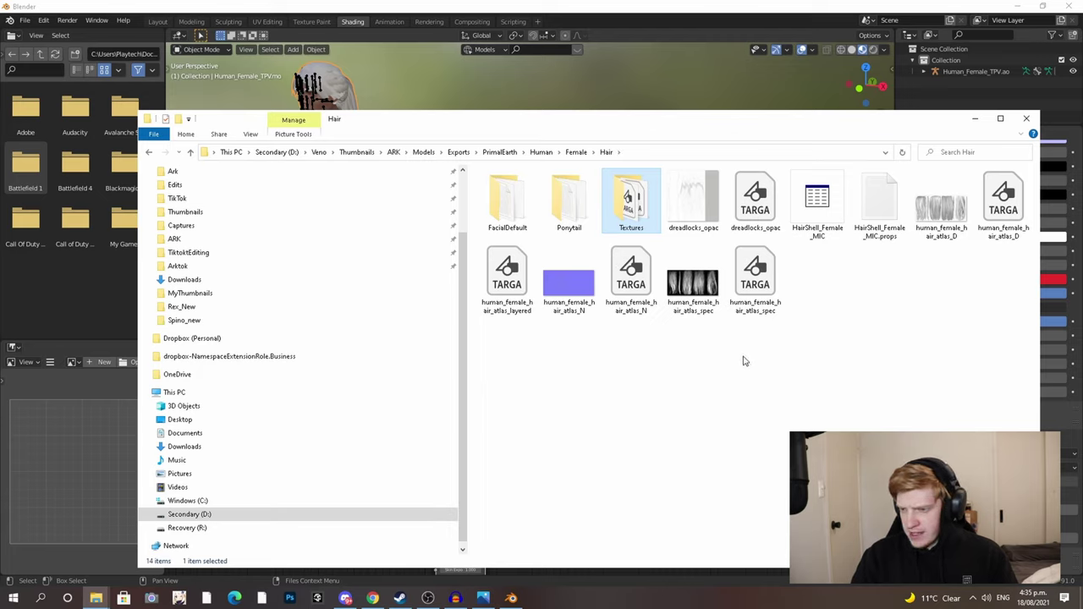
# - Add the human_female_hair_atlas_D, human_female_hair_atlas_N and human_female_hair_atlas_layered textures from the Hair folder to the ponytail material
pyautogui.click(1003, 219)
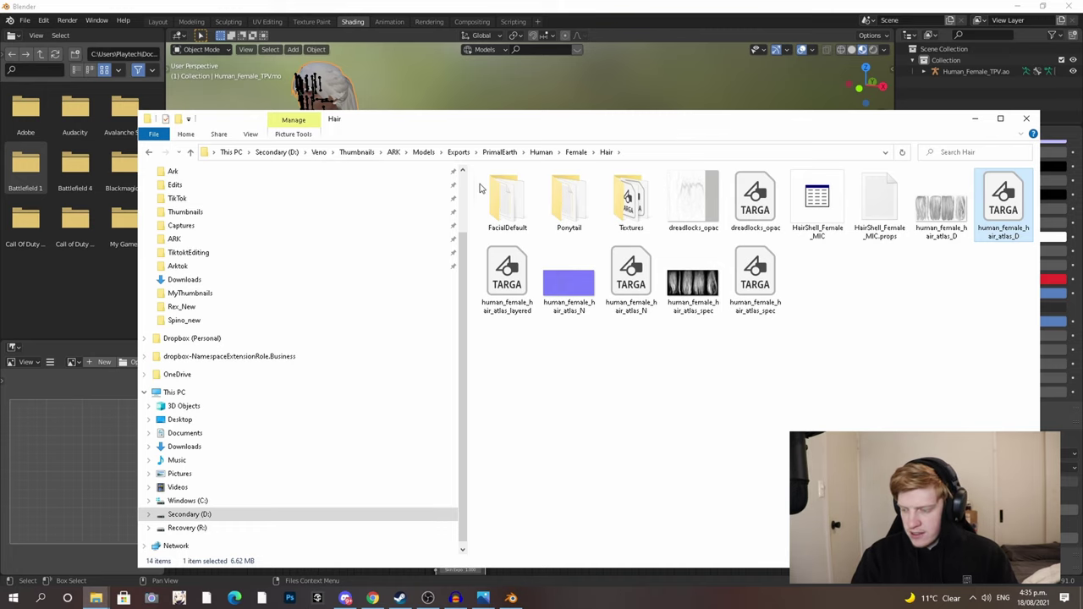
pyautogui.moveTo(659, 133); pyautogui.dragTo(682, 65)
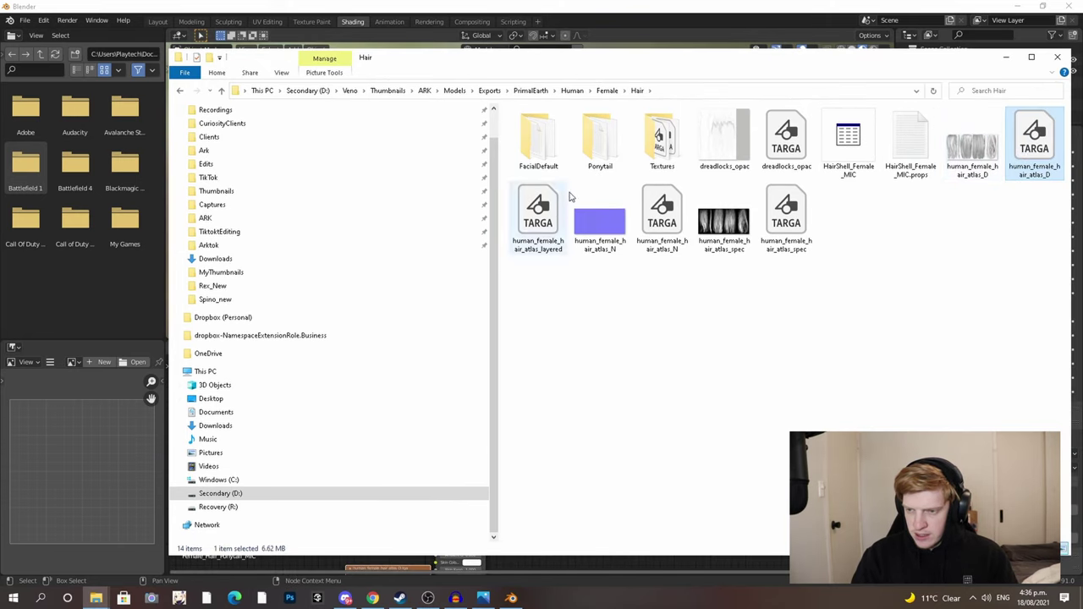
pyautogui.moveTo(570, 67); pyautogui.dragTo(748, 80)
pyautogui.click(783, 230)
pyautogui.moveTo(783, 229); pyautogui.dragTo(320, 453)
pyautogui.moveTo(259, 481); pyautogui.dragTo(259, 480)
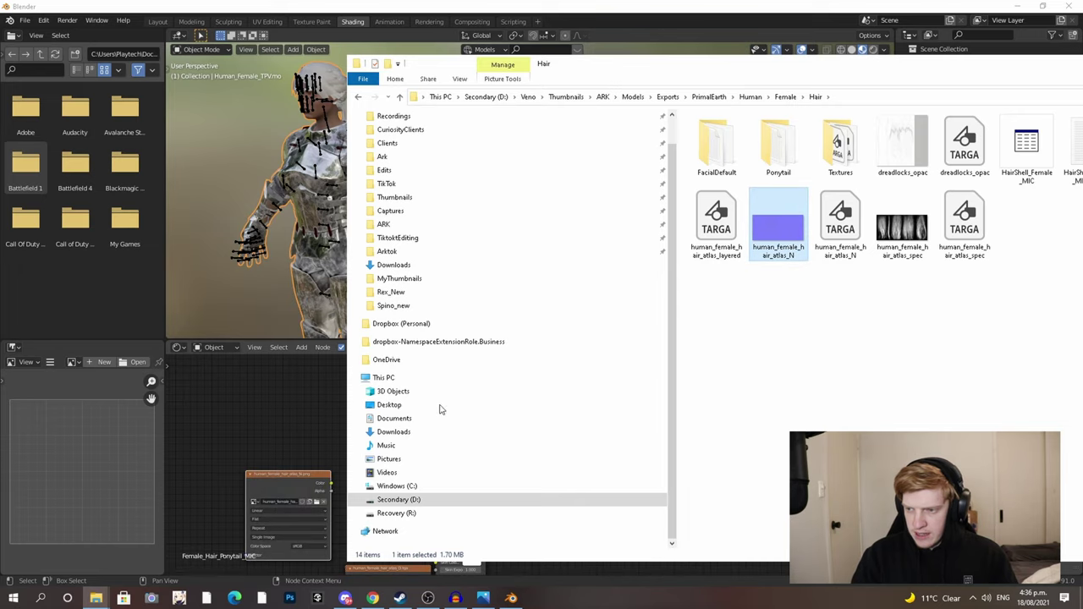
pyautogui.moveTo(736, 222); pyautogui.dragTo(237, 415)
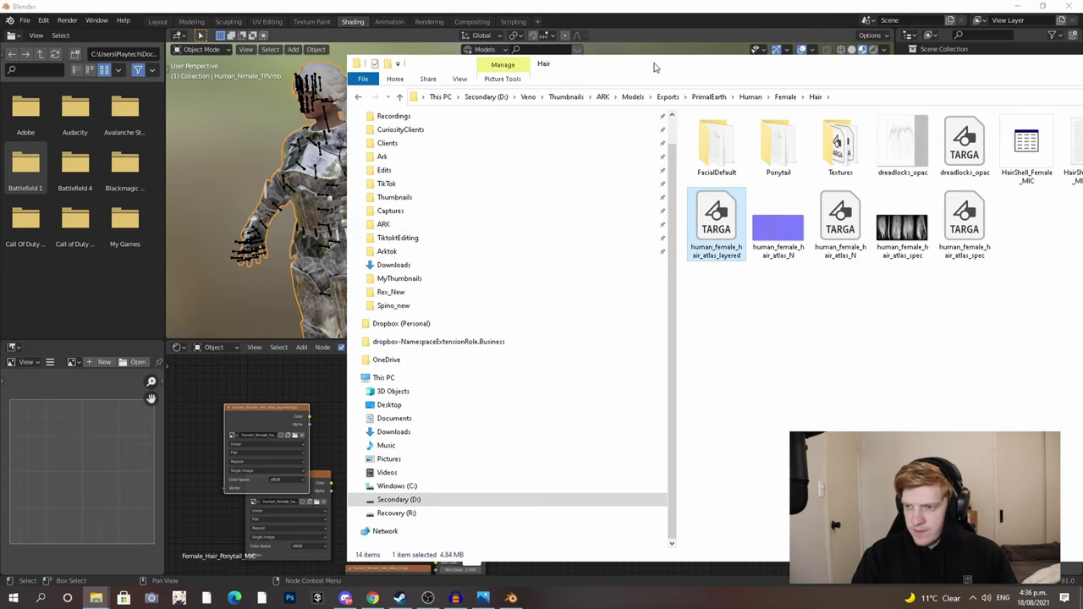
pyautogui.moveTo(656, 65); pyautogui.dragTo(491, 72)
pyautogui.click(1018, 71)
# - Spread out the hair texture nodes and connect human_female_hair_atlas_D's colour to the shader's diffuse input
pyautogui.moveTo(456, 458); pyautogui.dragTo(538, 411, button='middle')
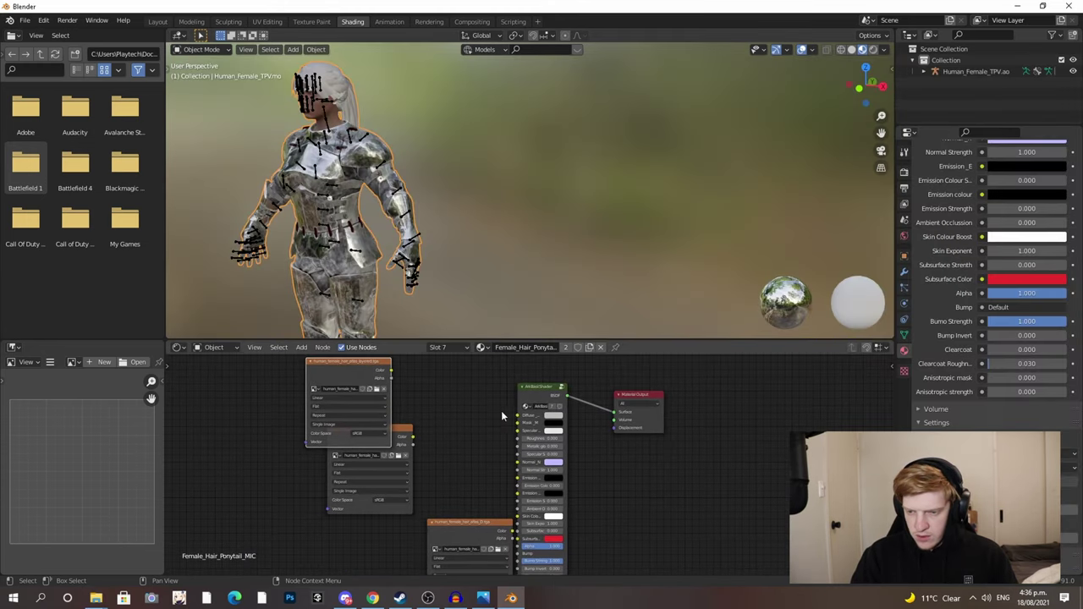
pyautogui.moveTo(335, 365); pyautogui.dragTo(242, 446)
pyautogui.moveTo(355, 432); pyautogui.dragTo(224, 400)
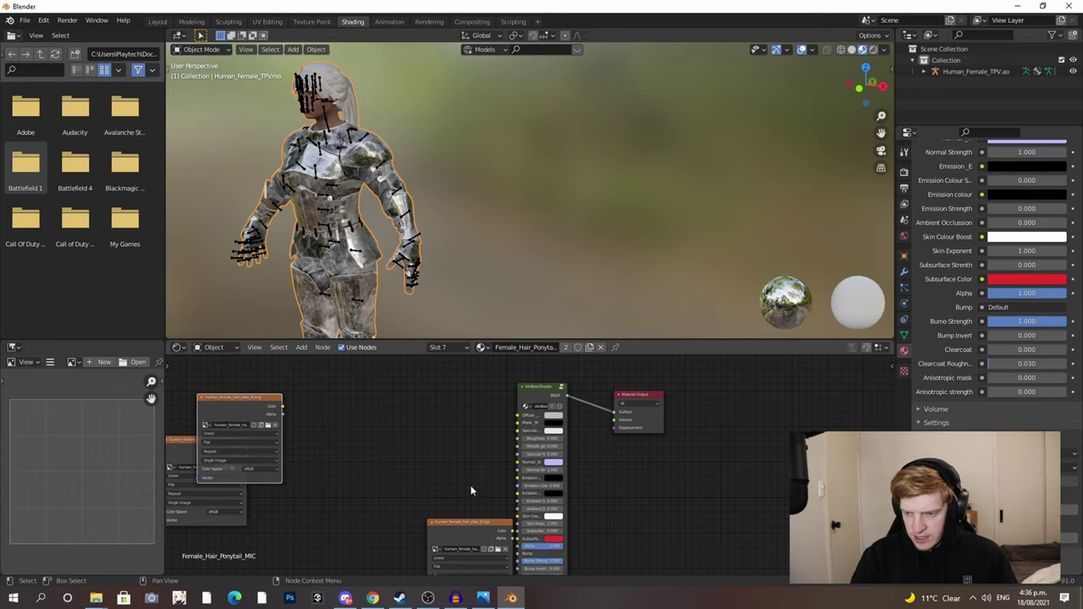
pyautogui.moveTo(462, 525); pyautogui.dragTo(518, 415)
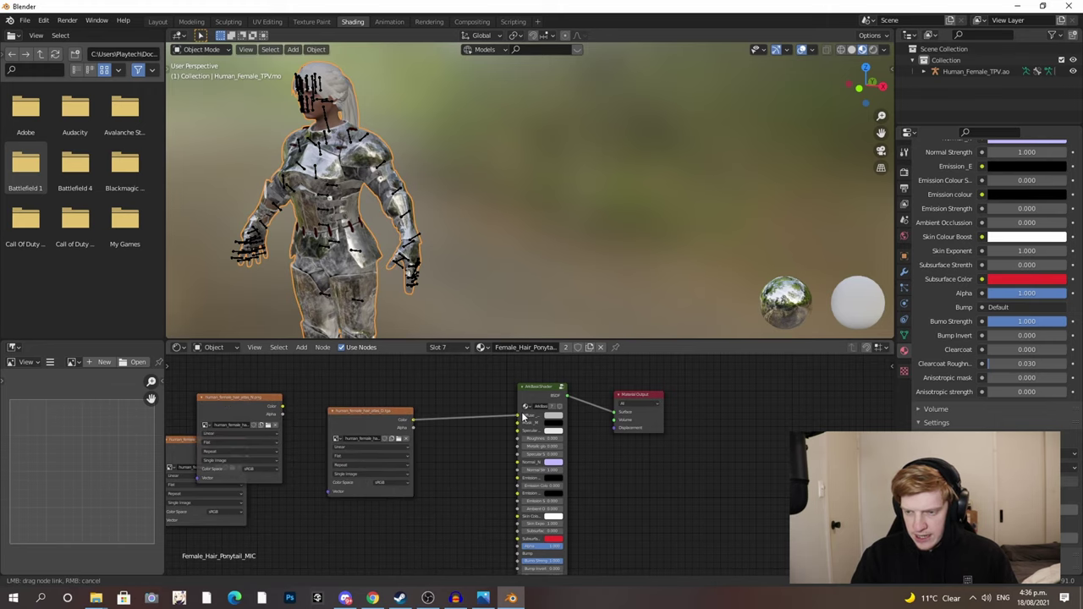
# - Connect human_female_hair_atlas_D's alpha to the hair shader's alpha input, check the hair on the model, and collapse the texture node
pyautogui.scroll(3, 342, 94)
pyautogui.keyDown('shift'); pyautogui.moveTo(440, 173); pyautogui.dragTo(474, 233, button='middle'); pyautogui.keyUp('shift')
pyautogui.scroll(2, 440, 203)
pyautogui.moveTo(415, 191); pyautogui.dragTo(370, 273, button='middle')
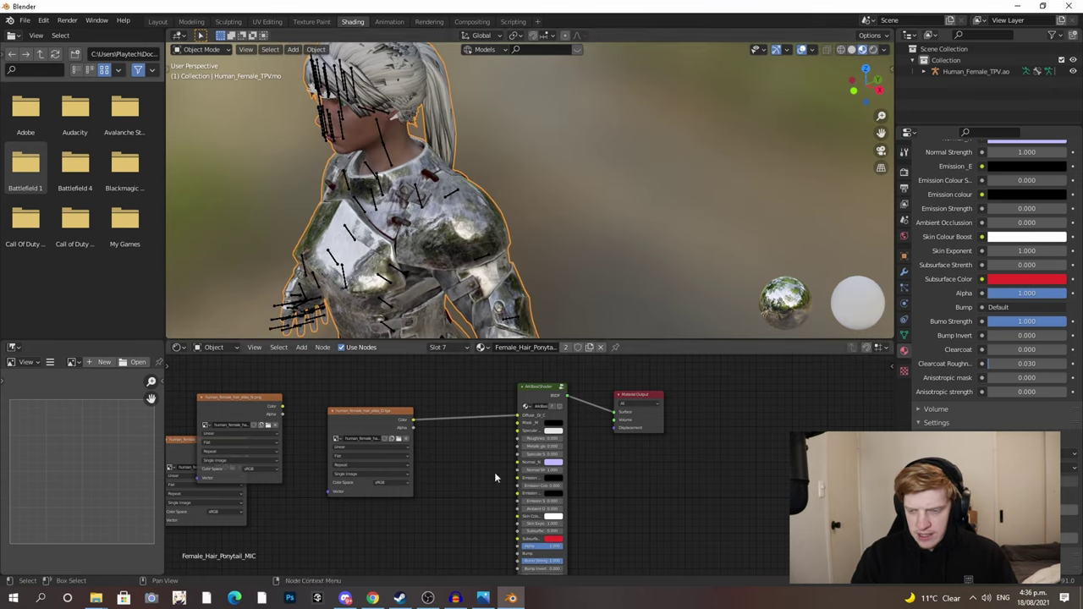
pyautogui.moveTo(464, 450); pyautogui.dragTo(505, 423, button='middle')
pyautogui.moveTo(454, 401); pyautogui.dragTo(559, 519)
pyautogui.scroll(2, 388, 234)
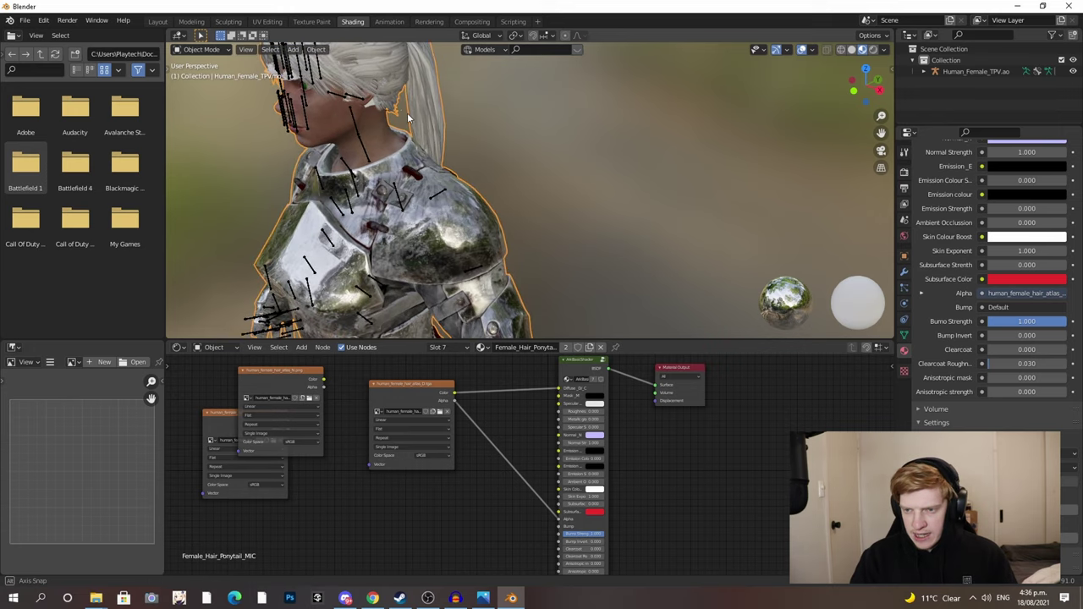
pyautogui.moveTo(389, 233); pyautogui.dragTo(538, 199, button='middle')
pyautogui.keyDown('shift'); pyautogui.moveTo(281, 159); pyautogui.dragTo(707, 152, button='middle'); pyautogui.keyUp('shift')
pyautogui.scroll(-4, 376, 189)
pyautogui.moveTo(375, 184); pyautogui.dragTo(288, 195, button='middle')
pyautogui.click(372, 384)
pyautogui.moveTo(394, 384); pyautogui.dragTo(375, 382)
# - Change the human_female_hair_atlas_N texture's colour space, connect its colour to the hair shader's normal input, and collapse the node
pyautogui.moveTo(272, 375); pyautogui.dragTo(380, 473)
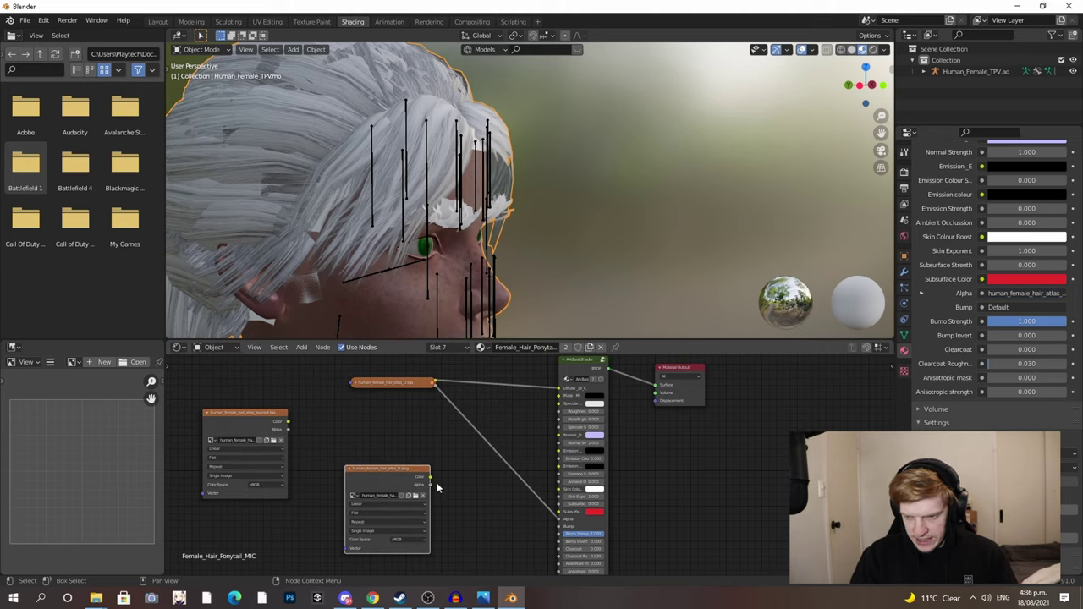
pyautogui.click(410, 540)
pyautogui.click(405, 518)
pyautogui.click(410, 539)
pyautogui.click(409, 534)
pyautogui.moveTo(430, 477); pyautogui.dragTo(561, 435)
pyautogui.click(349, 469)
pyautogui.moveTo(369, 472); pyautogui.dragTo(387, 535)
# - Reposition the human_female_hair_atlas_layered texture node and add a Separate RGB node between it and the hair shader
pyautogui.moveTo(250, 411); pyautogui.dragTo(308, 412)
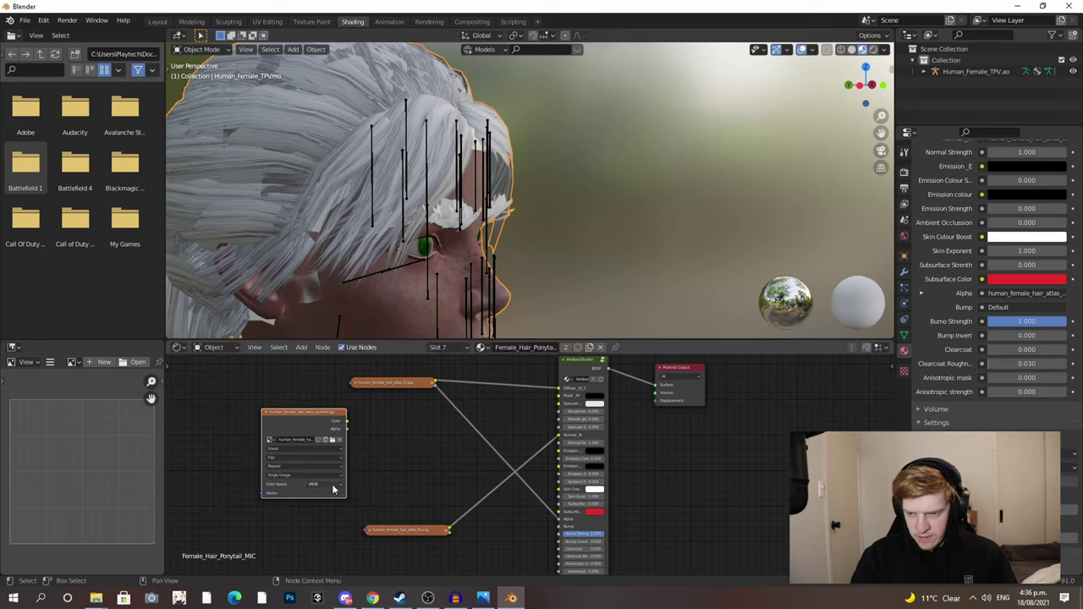
pyautogui.click(416, 462)
pyautogui.hotkey('shift', 'a')
pyautogui.click(410, 447)
pyautogui.write('rgb')
pyautogui.click(444, 509)
pyautogui.click(403, 479)
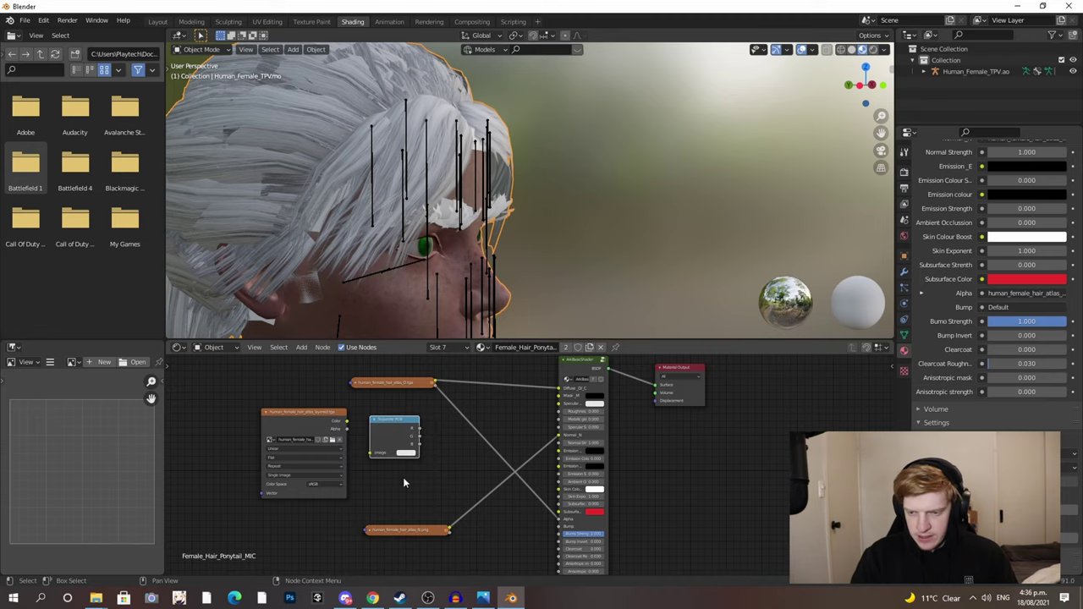
# - Feed the layered texture's colour through Separate RGB into the shader's specular, roughness and metallic glossiness inputs, and check the hair
pyautogui.moveTo(345, 422)
pyautogui.mouseDown()
pyautogui.moveTo(371, 452)
pyautogui.moveTo(572, 414)
pyautogui.moveTo(559, 412)
pyautogui.mouseUp()
pyautogui.moveTo(416, 434)
pyautogui.mouseDown()
pyautogui.moveTo(514, 415)
pyautogui.moveTo(559, 419)
pyautogui.mouseUp()
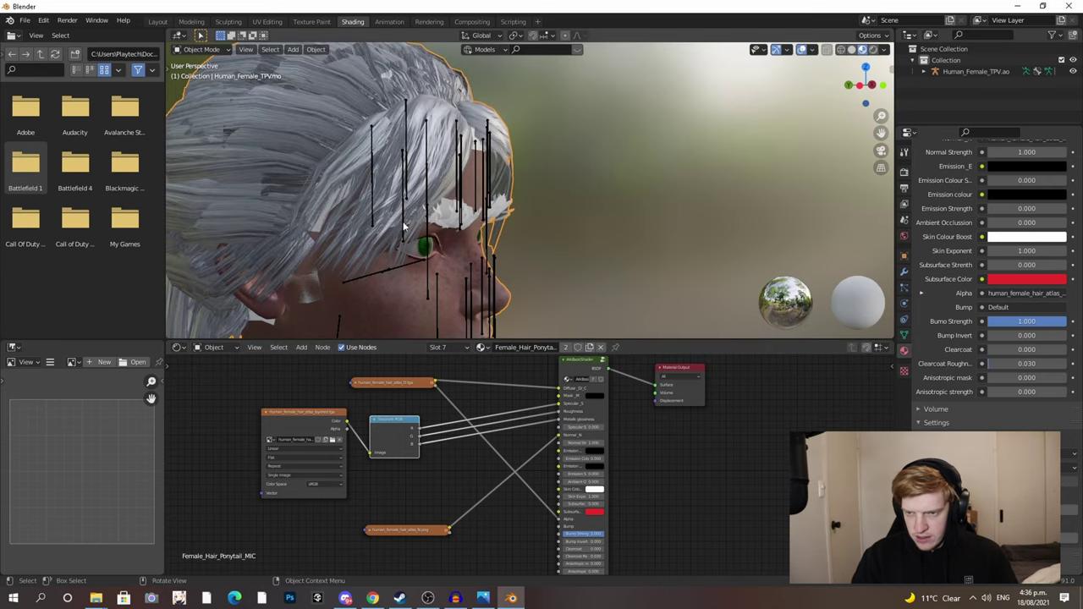
pyautogui.moveTo(402, 225); pyautogui.dragTo(315, 225, button='middle')
pyautogui.scroll(-3, 318, 226)
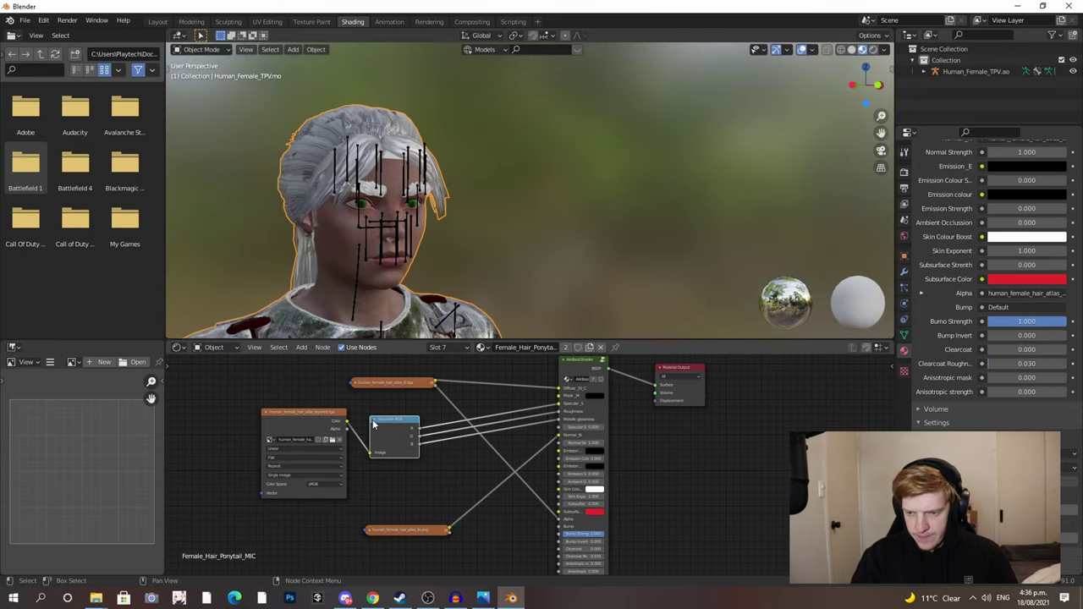
# - Collapse the layered texture and Separate RGB nodes and spread the texture nodes out to make room before the shader
pyautogui.click(265, 413)
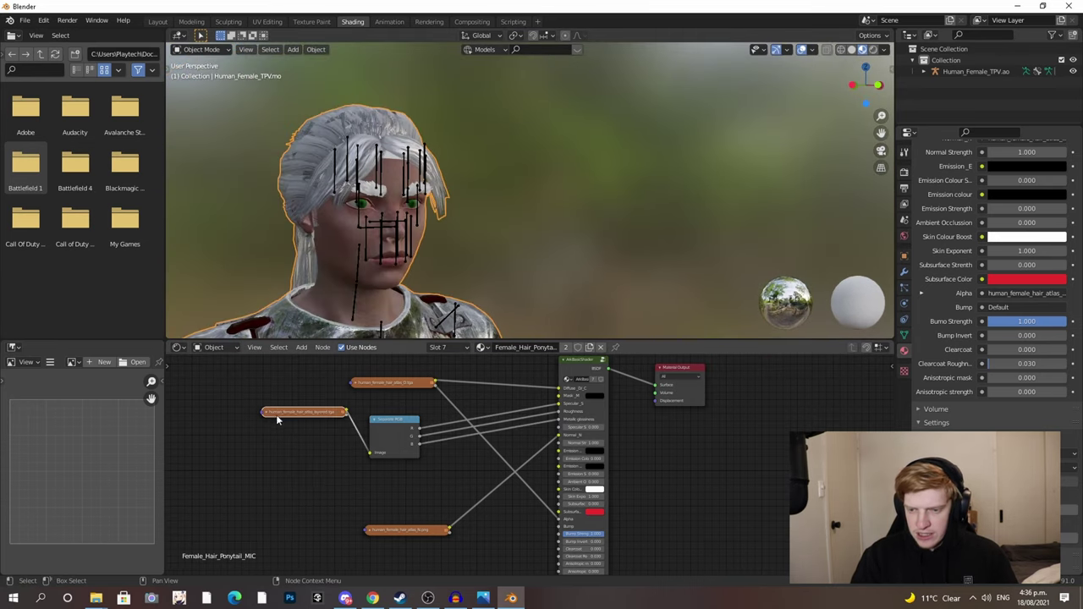
pyautogui.click(375, 421)
pyautogui.moveTo(379, 422); pyautogui.dragTo(376, 438)
pyautogui.moveTo(286, 412); pyautogui.dragTo(259, 469)
pyautogui.moveTo(323, 428); pyautogui.dragTo(240, 492, button='middle')
pyautogui.moveTo(300, 447); pyautogui.dragTo(230, 440)
# - Insert a ColorRamp node on the link between human_female_hair_atlas_D's colour and the shader's diffuse input
pyautogui.hotkey('shift', 'a')
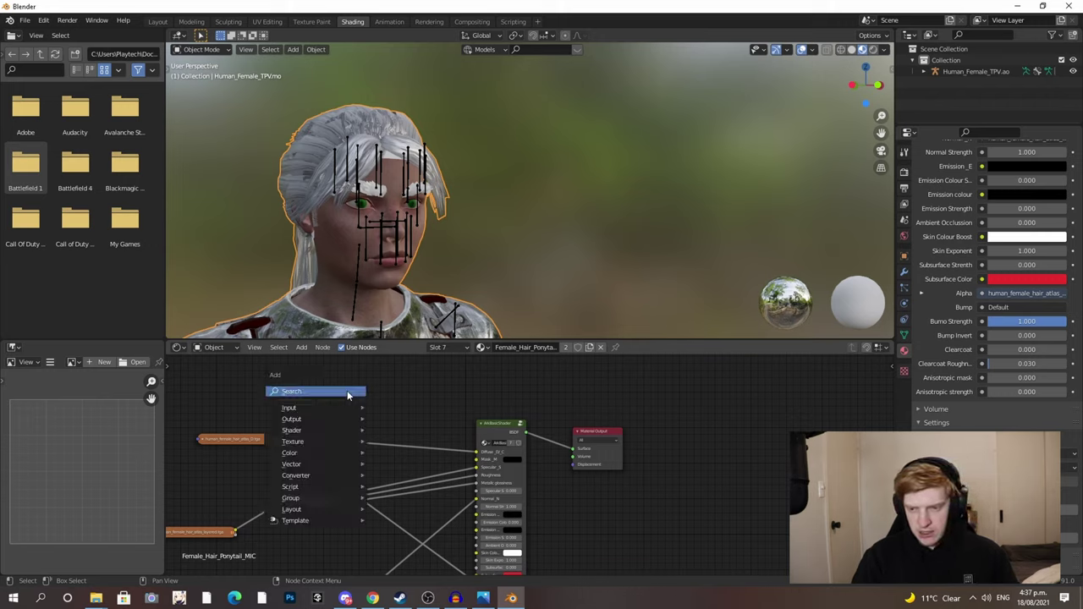
pyautogui.click(347, 390)
pyautogui.write('col')
pyautogui.press('Down')
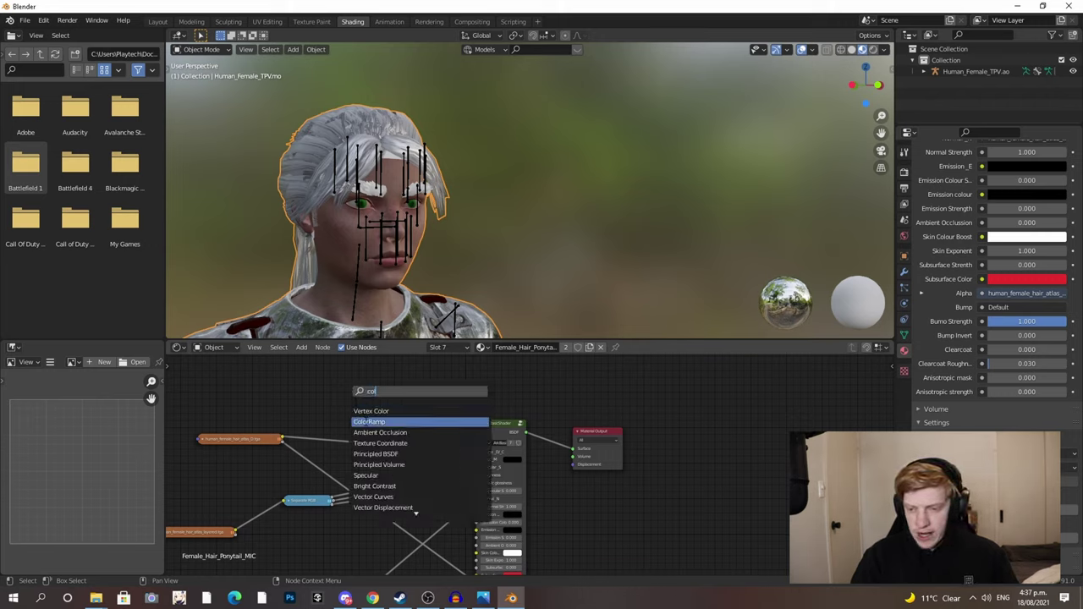
pyautogui.press('Return')
pyautogui.click(353, 410)
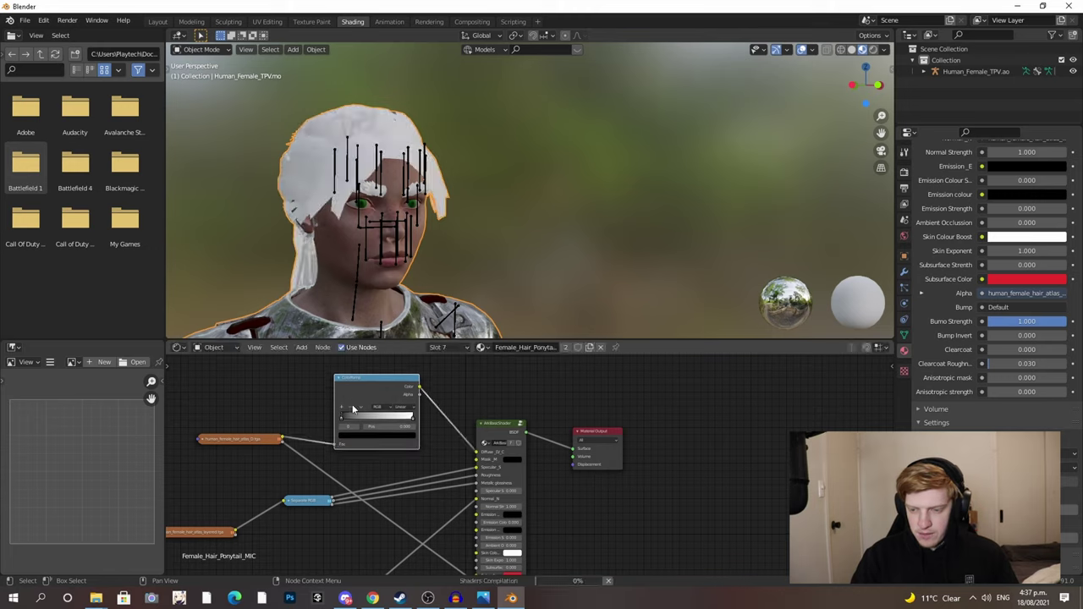
# - Recolour the ColorRamp's white stop, trying pale pink and settling on golden blond, and inspect the ponytail hair
pyautogui.click(414, 418)
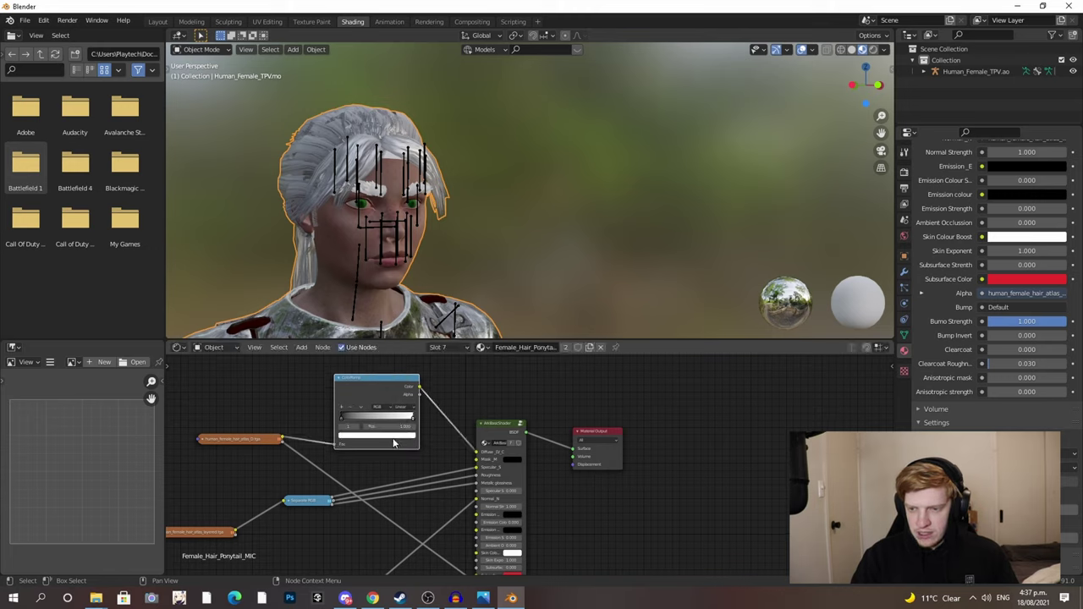
pyautogui.click(394, 438)
pyautogui.moveTo(395, 364); pyautogui.dragTo(372, 370)
pyautogui.scroll(5, 335, 115)
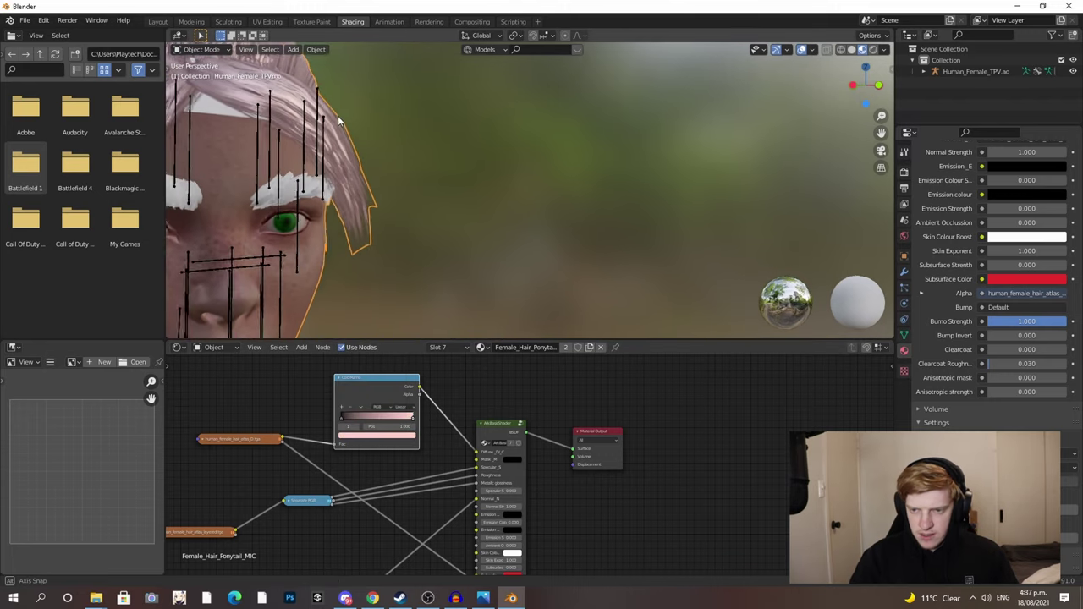
pyautogui.moveTo(338, 116); pyautogui.dragTo(388, 123, button='middle')
pyautogui.scroll(-4, 381, 177)
pyautogui.moveTo(379, 190); pyautogui.dragTo(384, 330, button='middle')
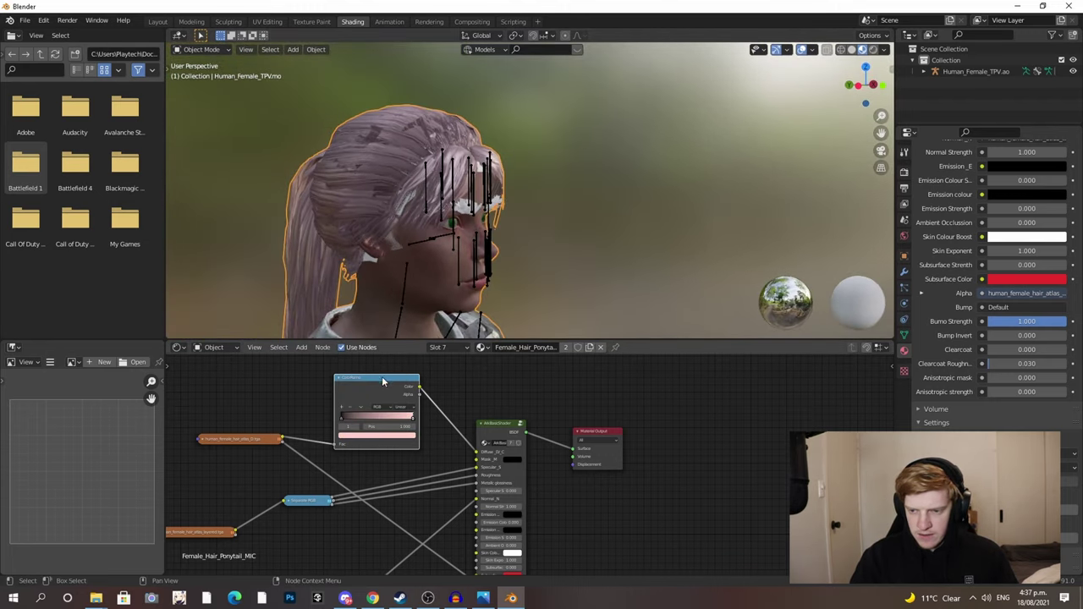
pyautogui.click(379, 438)
pyautogui.moveTo(371, 384)
pyautogui.mouseDown()
pyautogui.moveTo(356, 371)
pyautogui.moveTo(400, 337)
pyautogui.mouseUp()
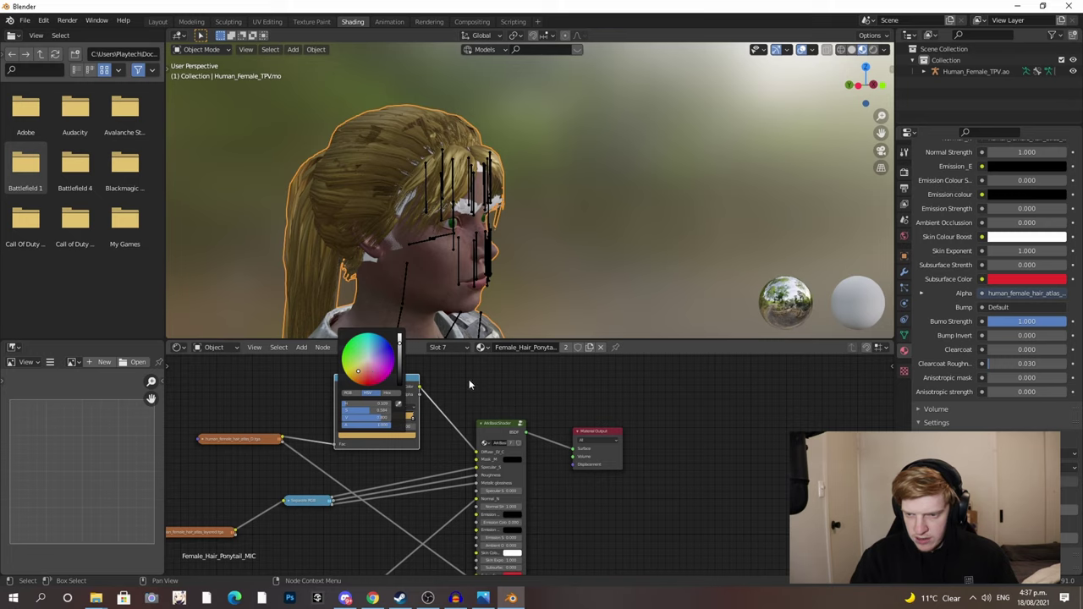
pyautogui.moveTo(436, 214)
pyautogui.mouseDown(button='middle')
pyautogui.moveTo(342, 196)
pyautogui.moveTo(438, 226)
pyautogui.mouseUp(button='middle')
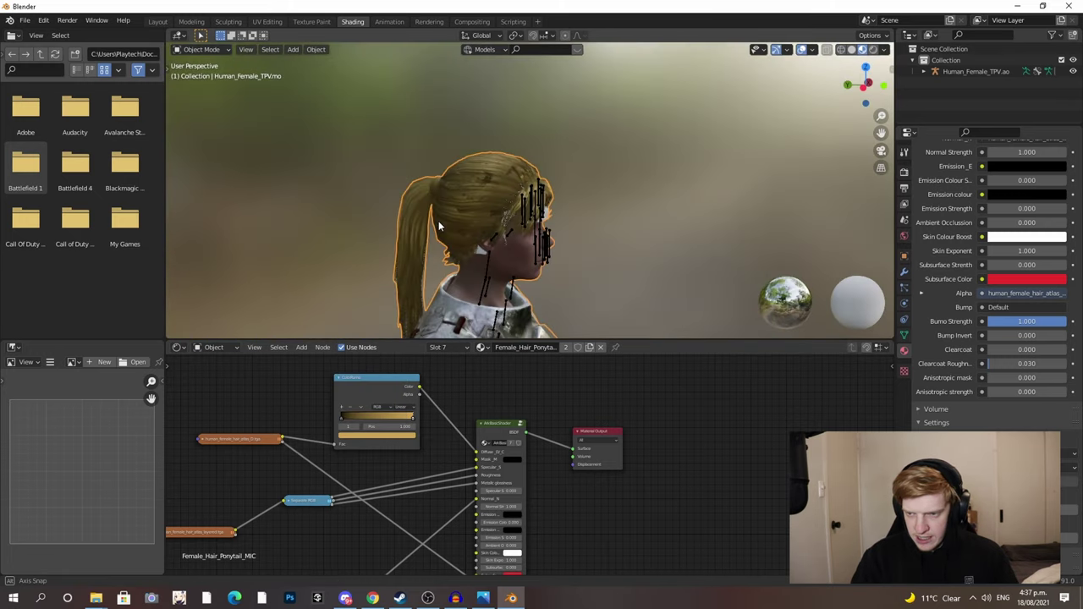
pyautogui.scroll(3, 449, 223)
# - Try darkening the ColorRamp's golden stop to near black and inspect the hair up close
pyautogui.click(377, 438)
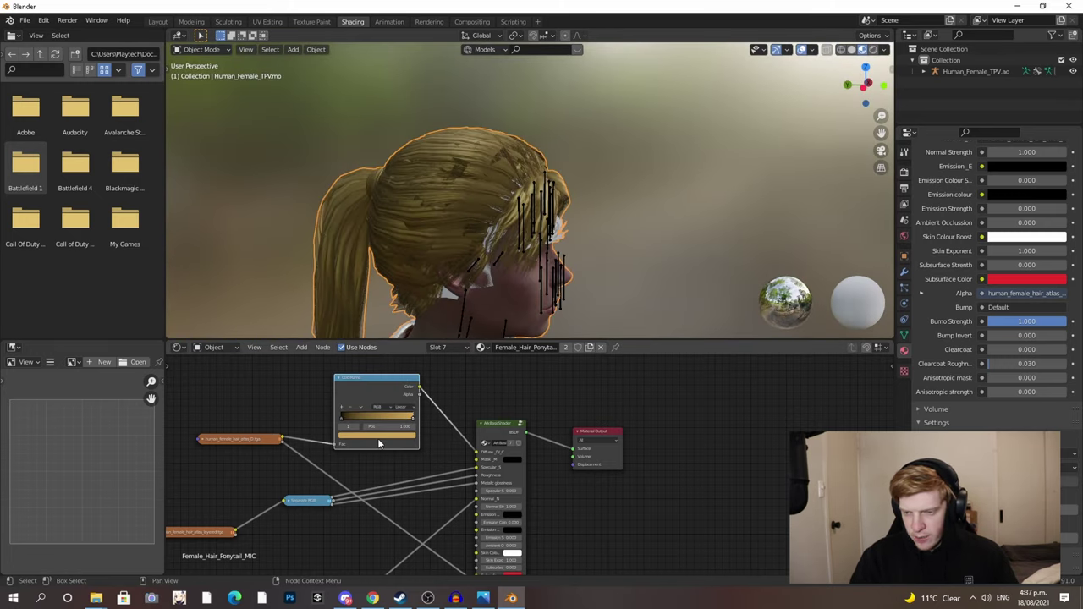
pyautogui.click(394, 435)
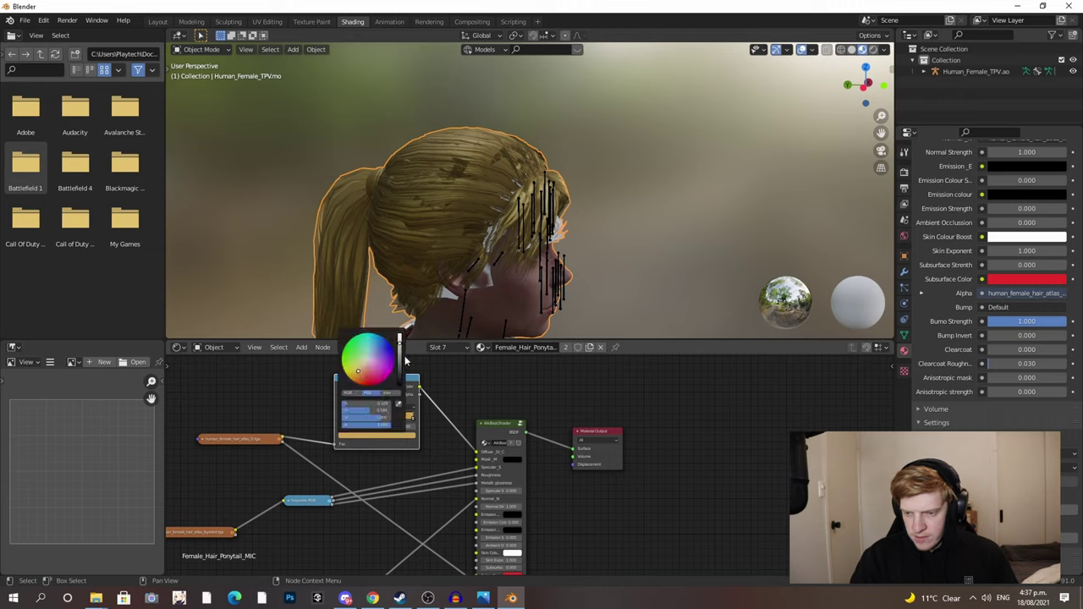
pyautogui.moveTo(400, 342); pyautogui.dragTo(399, 367)
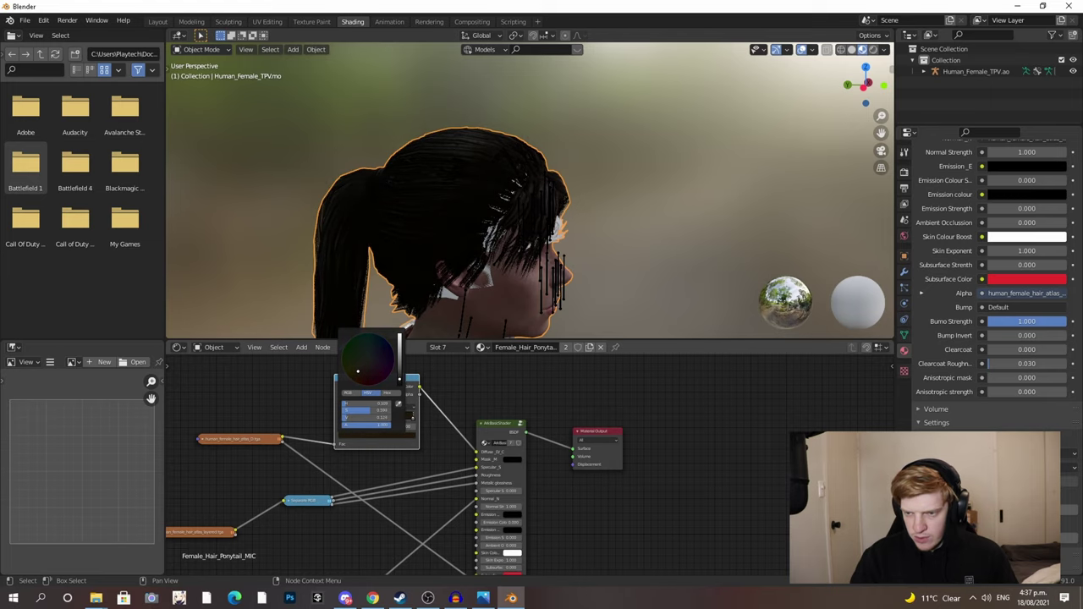
pyautogui.moveTo(440, 220); pyautogui.dragTo(409, 158, button='middle')
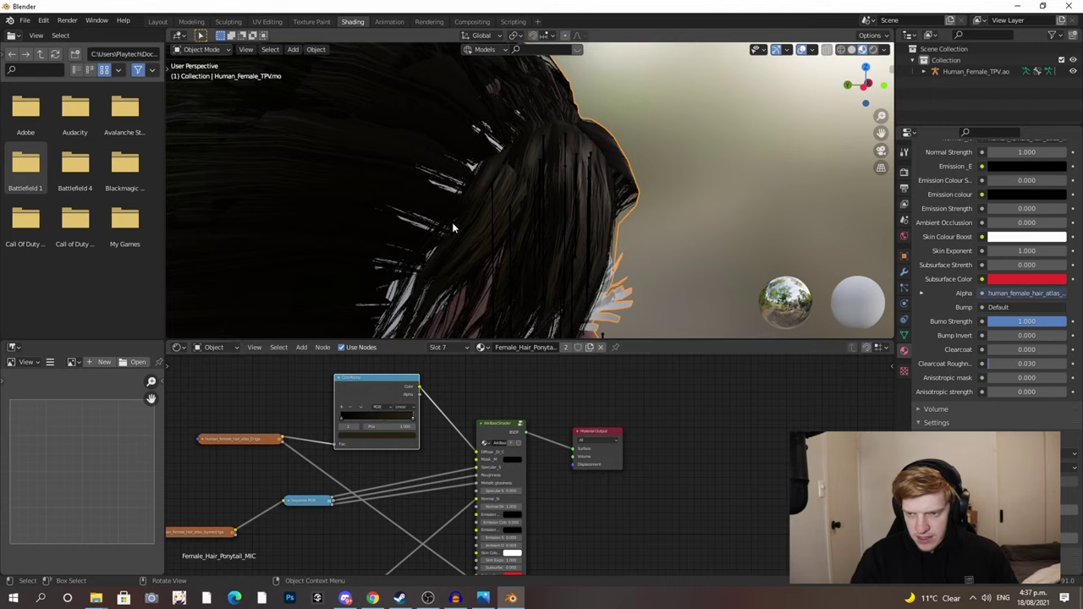
pyautogui.scroll(-4, 452, 221)
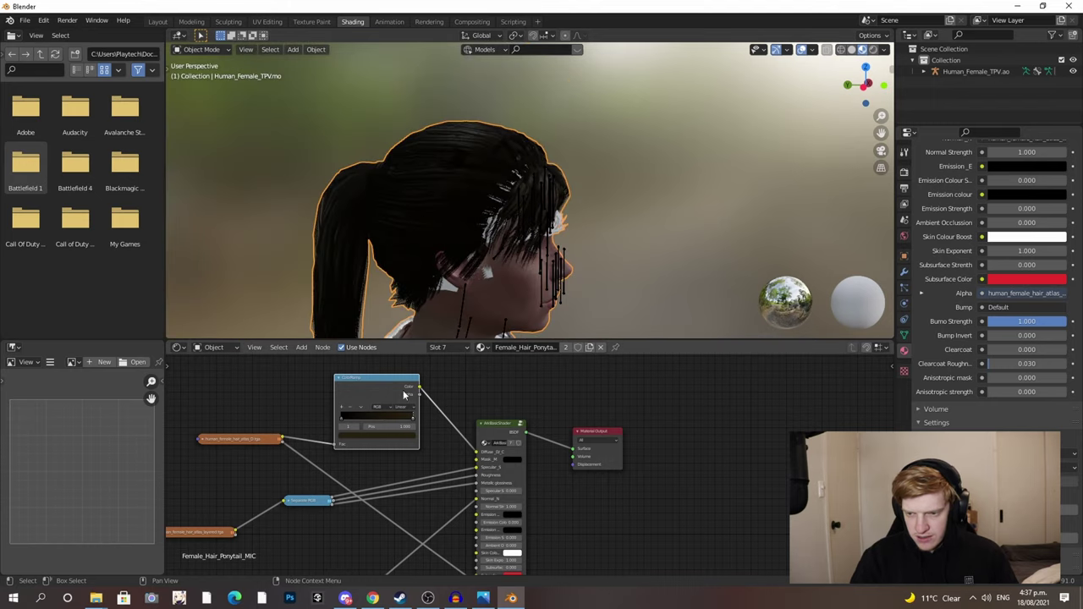
# - Brighten the ColorRamp's end stop to a medium golden brown, check the character's hair, and collapse the node
pyautogui.click(392, 437)
pyautogui.moveTo(400, 381); pyautogui.dragTo(399, 356)
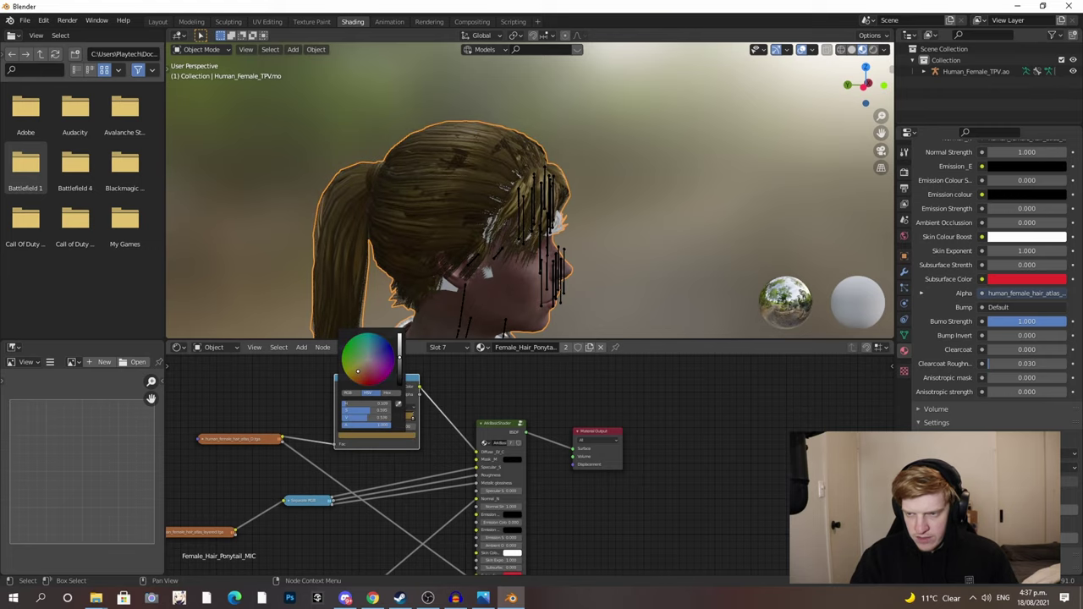
pyautogui.moveTo(546, 254); pyautogui.dragTo(443, 206, button='middle')
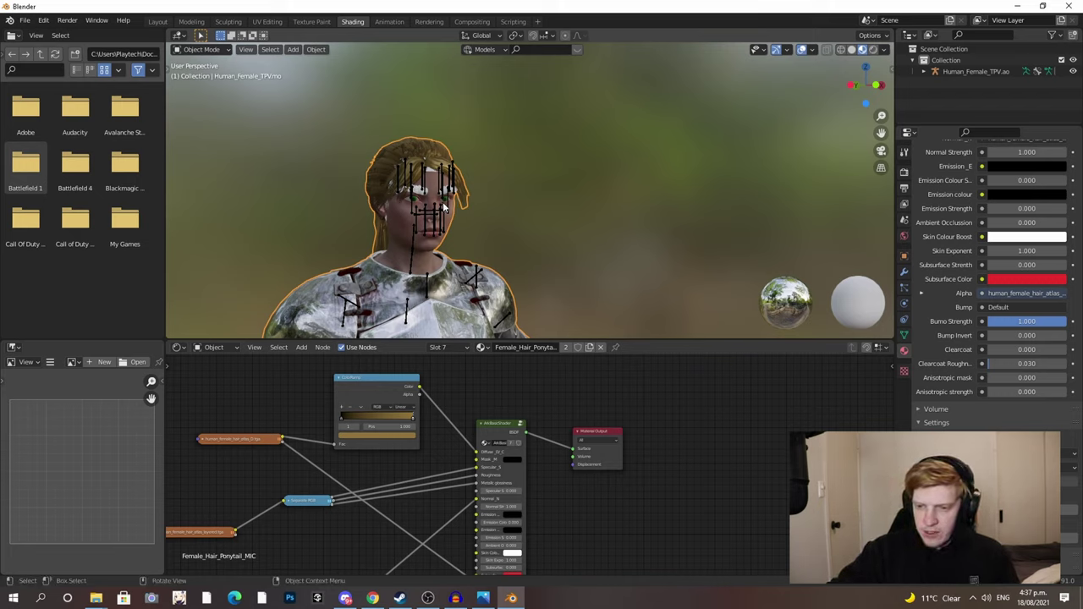
pyautogui.press('h')
# - Replace HairShell_FemalePonytail_MIC in material slot 8 with the existing Human_Female_Head_Colorized_BASEMIC material
pyautogui.click(441, 348)
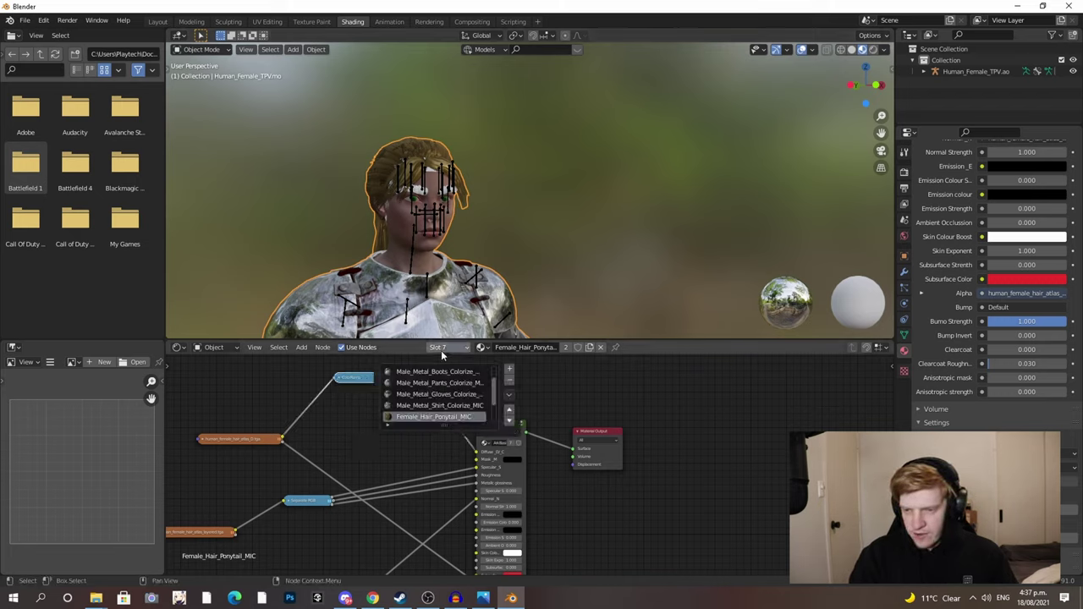
pyautogui.click(437, 418)
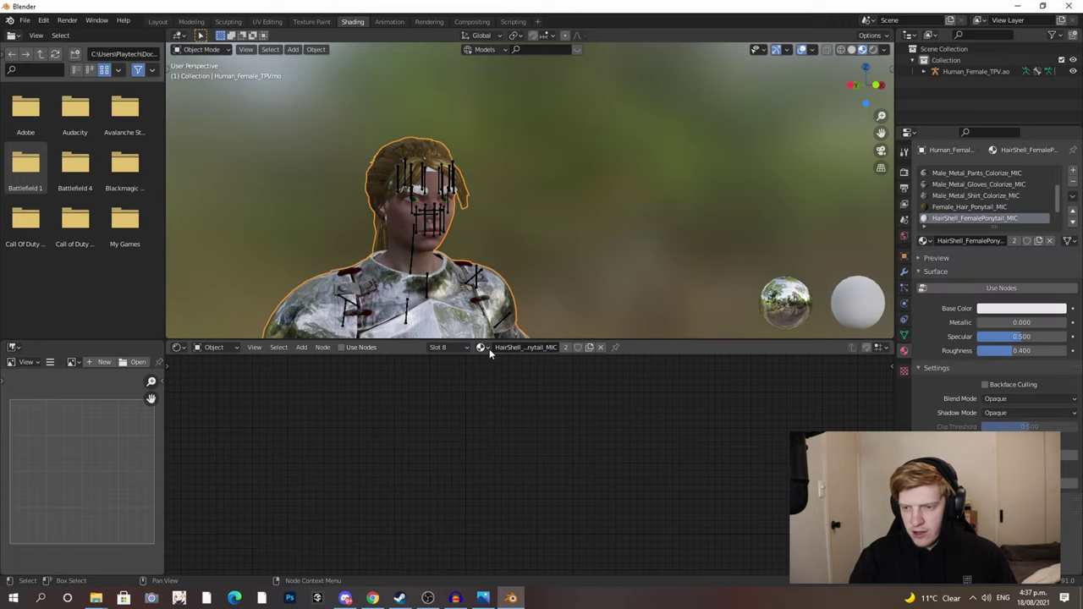
pyautogui.scroll(4, 327, 157)
pyautogui.moveTo(327, 157); pyautogui.dragTo(380, 154, button='middle')
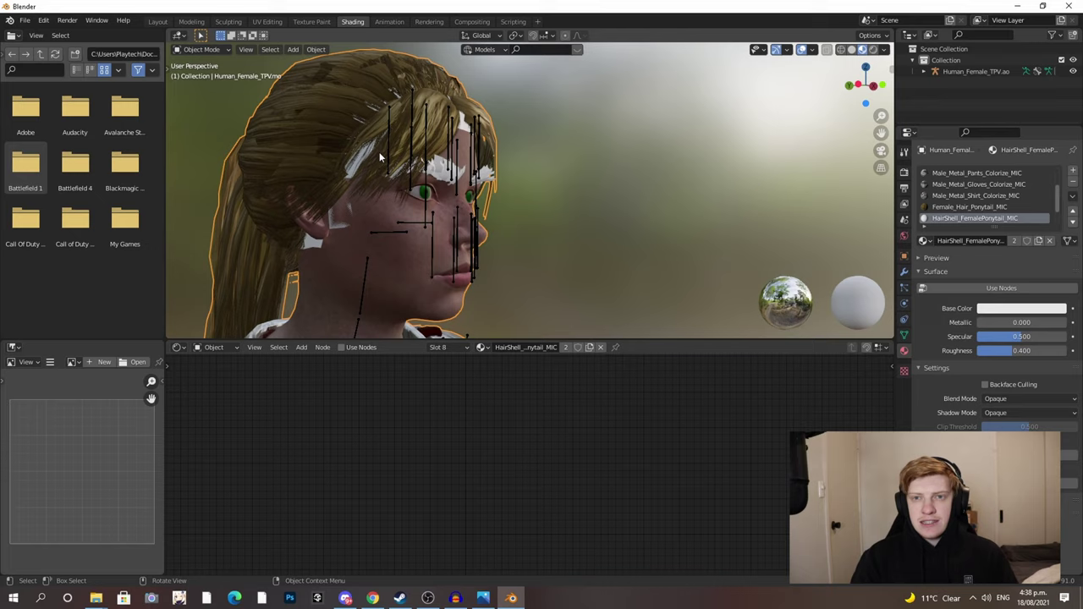
pyautogui.click(482, 347)
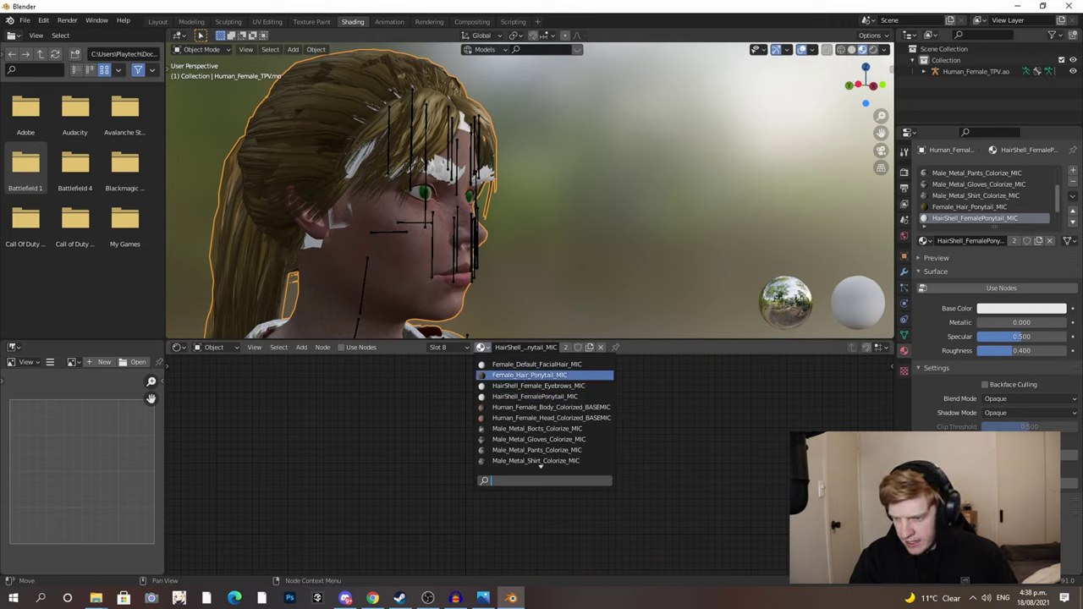
pyautogui.scroll(-2, 537, 460)
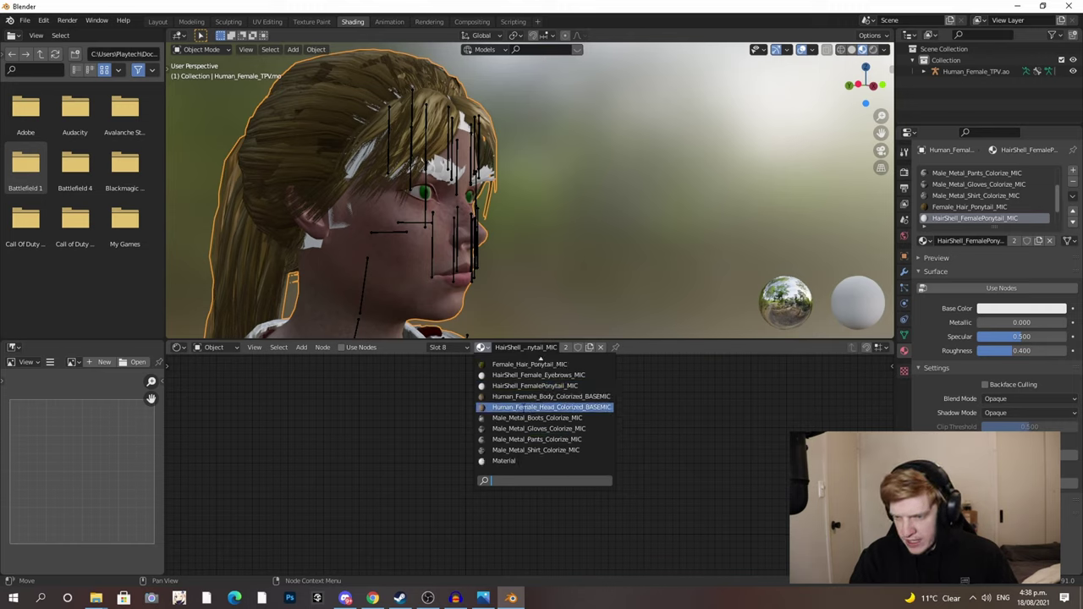
pyautogui.click(522, 410)
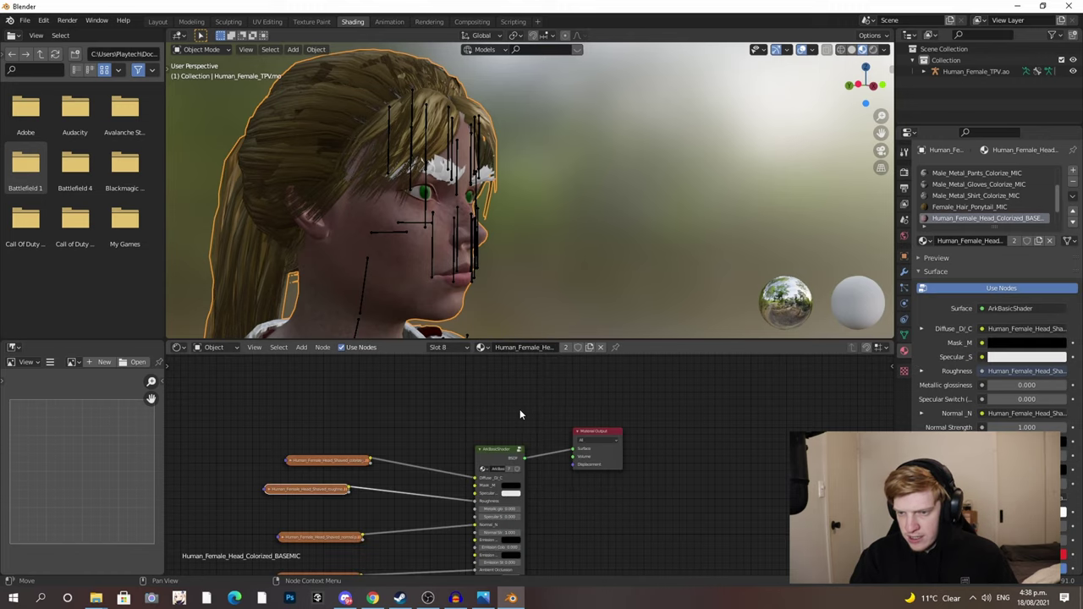
# - Replace the HairShell_Female_Eyebrows_MIC material in slot 9 with Human_Female_Head_Colorized_BASEMIC
pyautogui.moveTo(376, 146); pyautogui.dragTo(335, 135, button='middle')
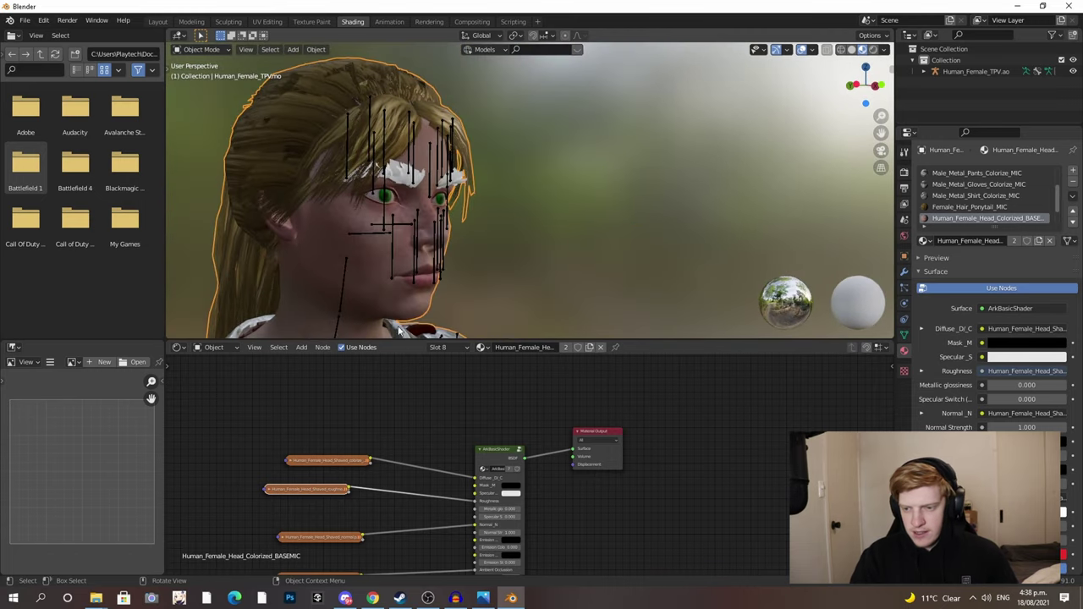
pyautogui.click(440, 349)
pyautogui.scroll(-1, 431, 409)
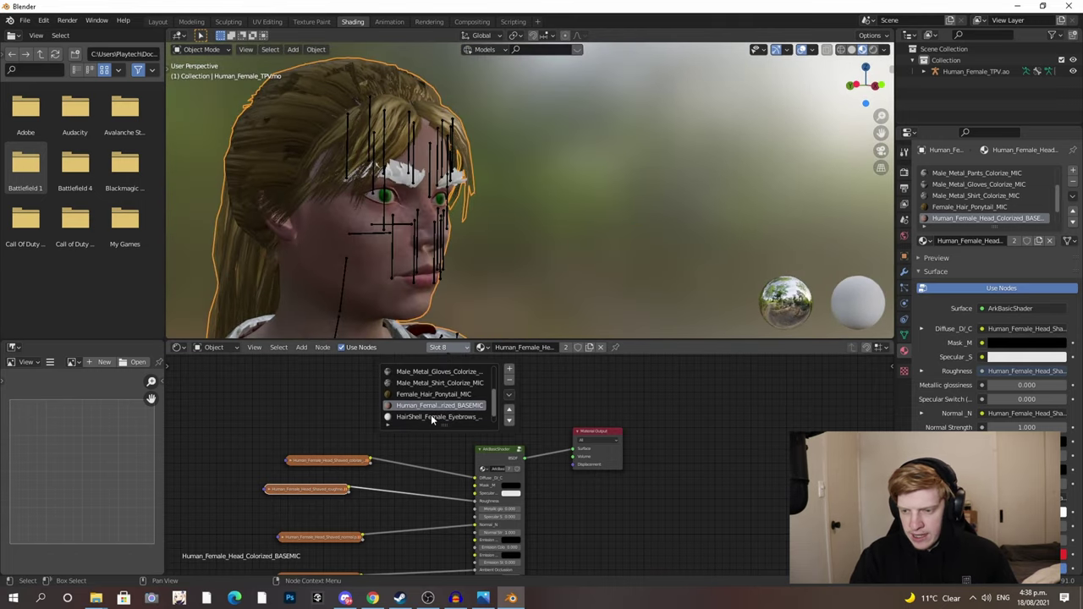
pyautogui.click(432, 417)
pyautogui.click(482, 347)
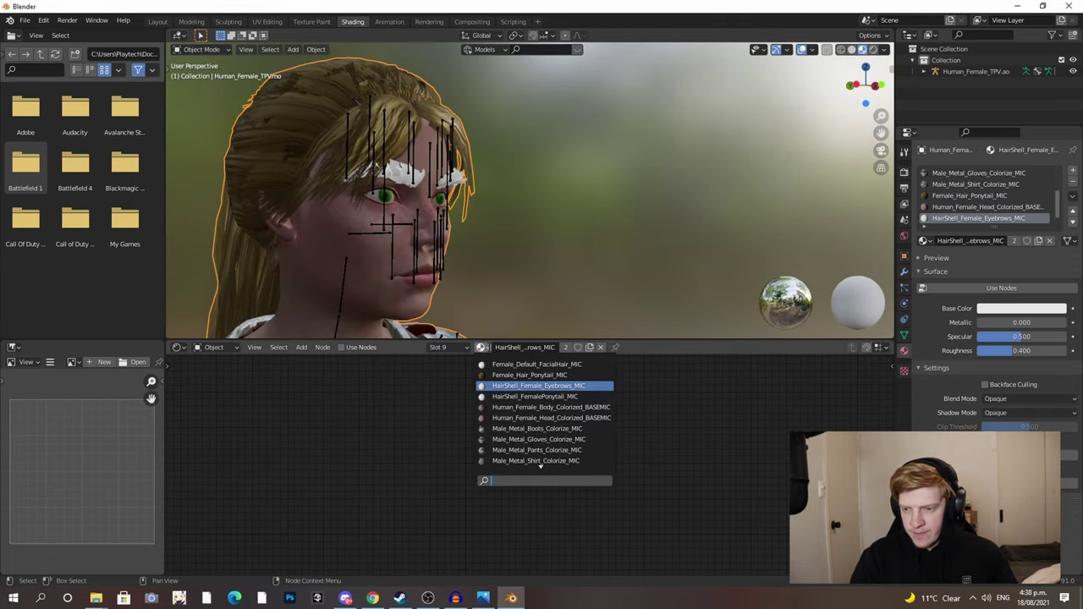
pyautogui.click(342, 347)
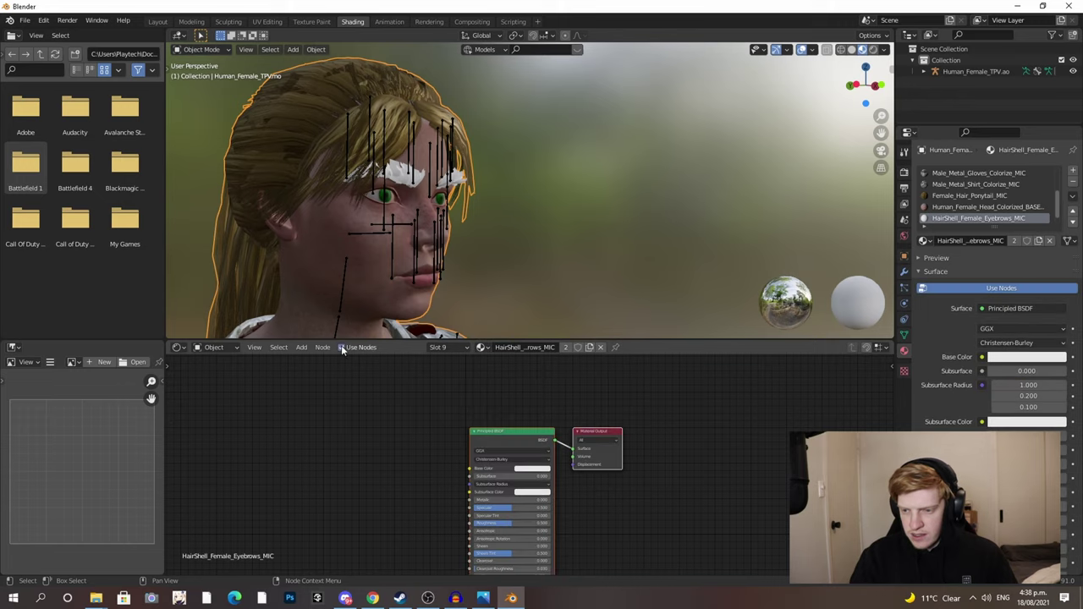
pyautogui.click(458, 348)
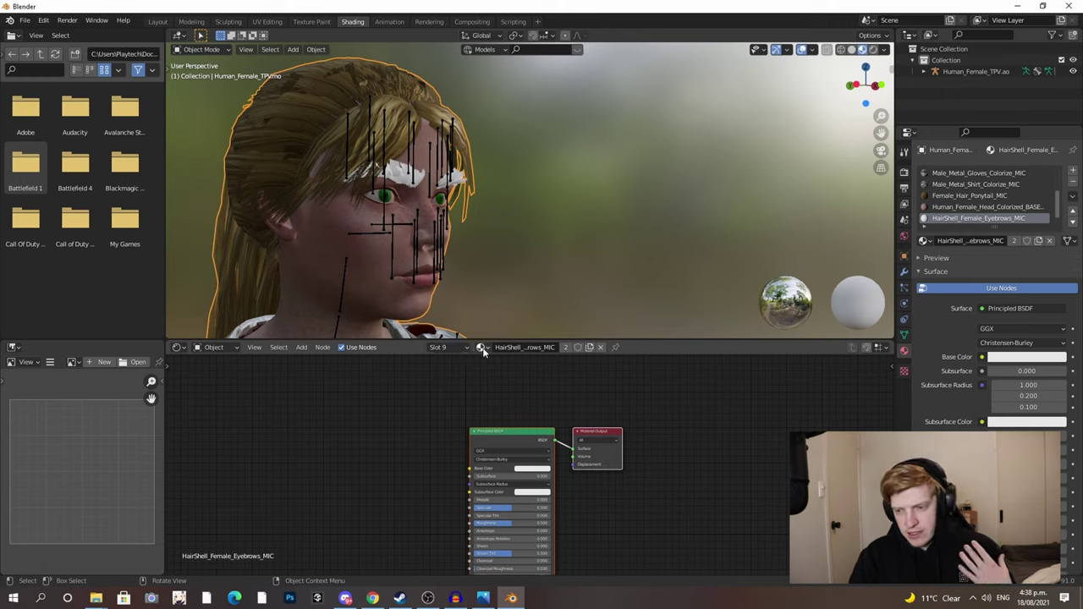
pyautogui.click(481, 347)
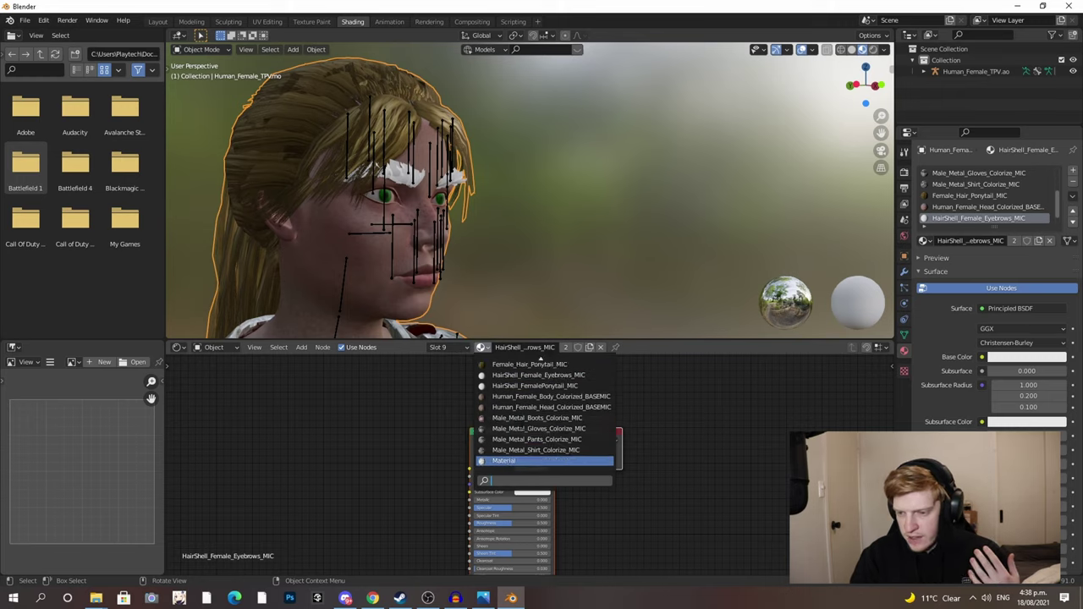
pyautogui.click(535, 407)
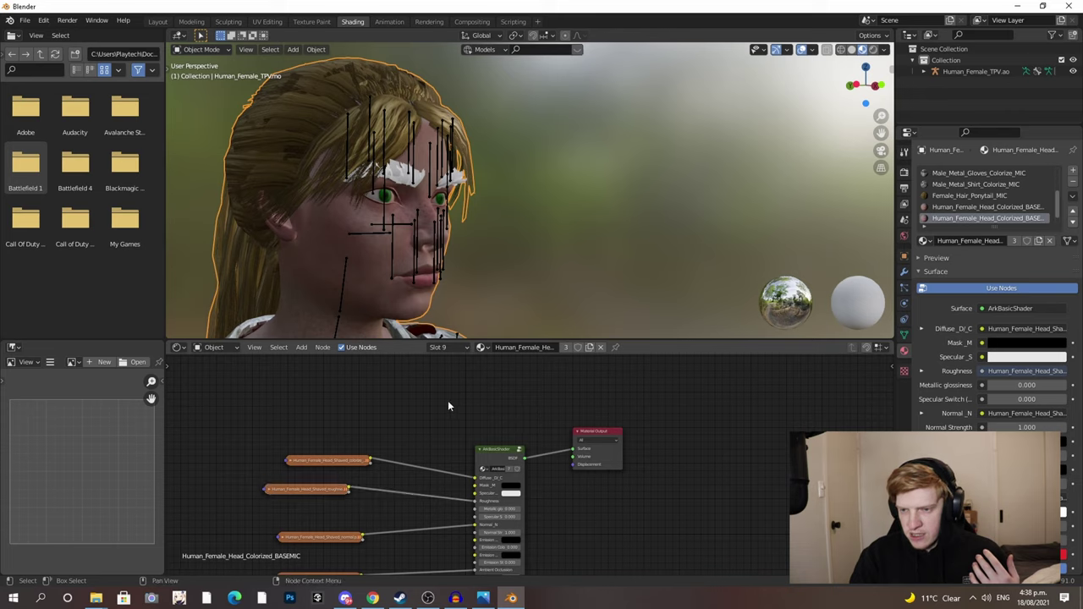
# - Enable nodes for the Female_Default_FacialHair_MIC material in slot 10 and delete its Principled BSDF node
pyautogui.click(439, 348)
pyautogui.click(430, 416)
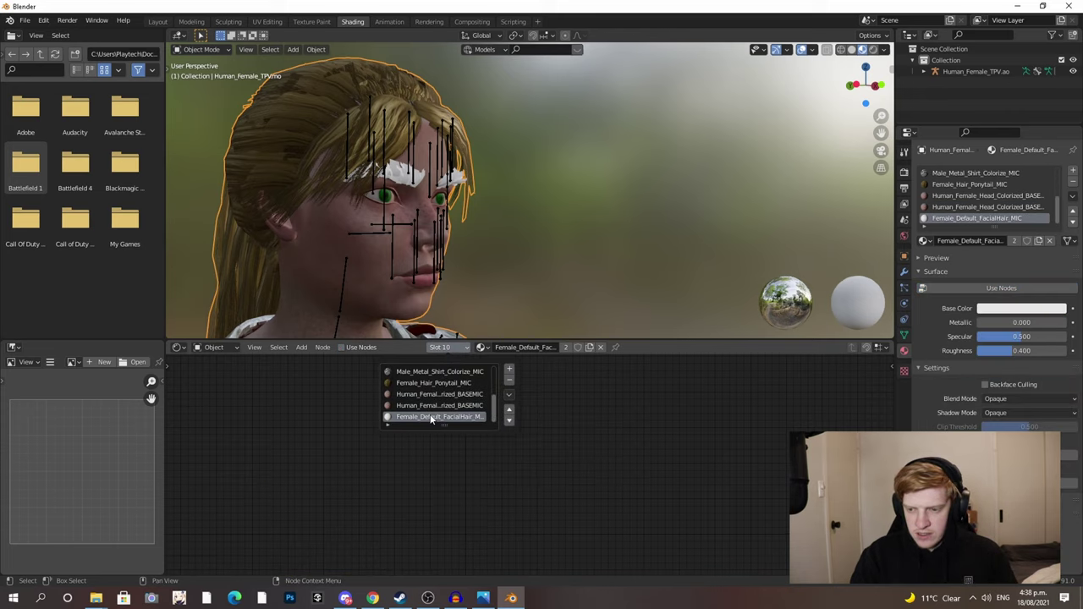
pyautogui.click(342, 347)
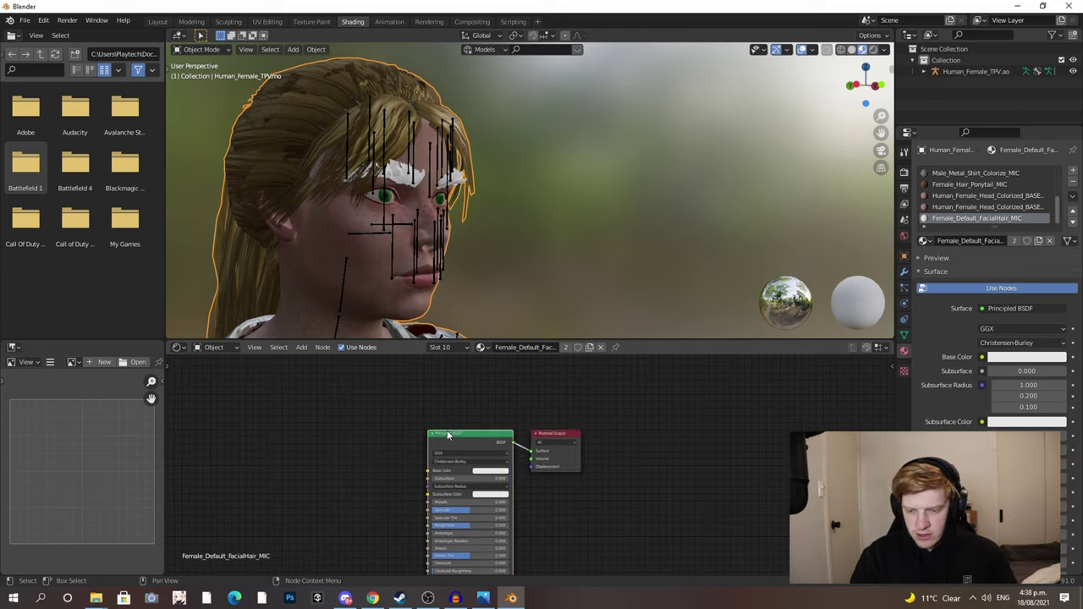
pyautogui.press('x')
# - Add an ArkBasicShader node group and connect its BSDF output to the Material Output's Surface input
pyautogui.hotkey('shift', 'a')
pyautogui.click(440, 437)
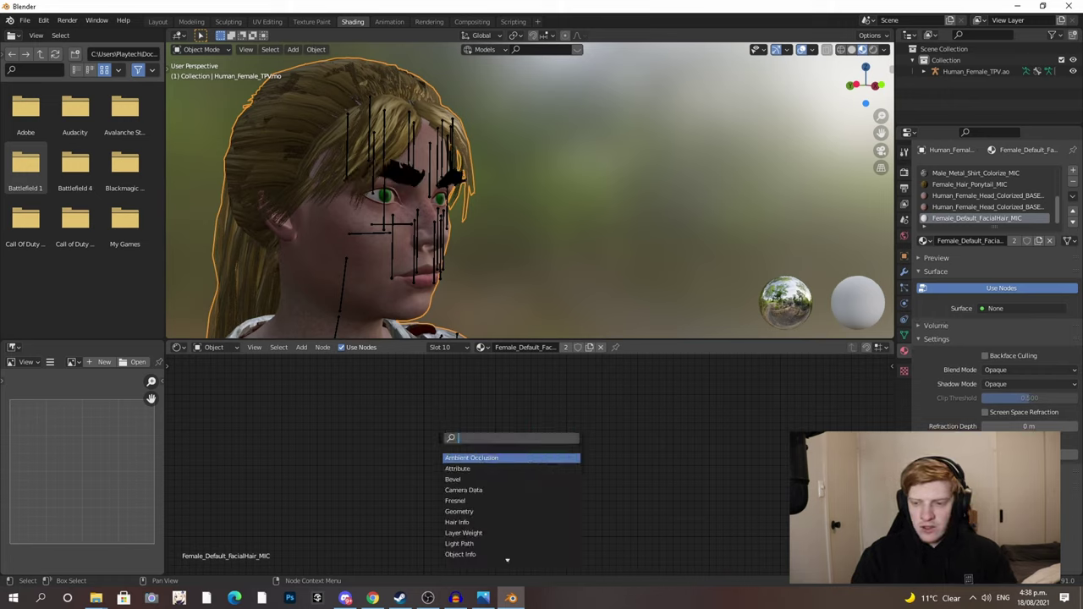
pyautogui.write('ark')
pyautogui.click(481, 458)
pyautogui.click(453, 468)
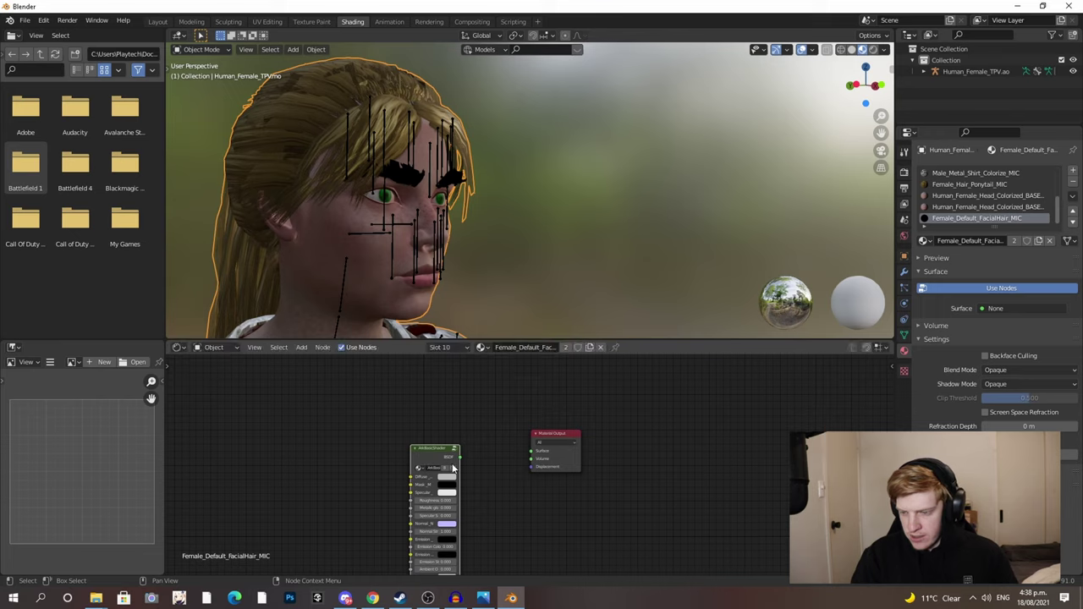
pyautogui.moveTo(460, 457); pyautogui.dragTo(533, 452)
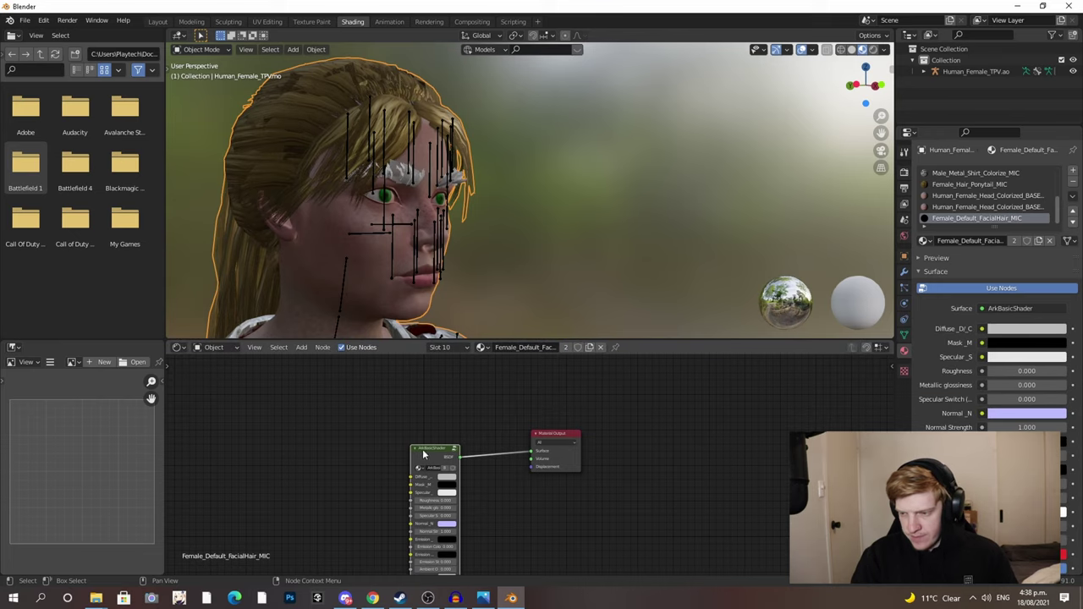
pyautogui.moveTo(436, 474); pyautogui.dragTo(431, 444)
pyautogui.scroll(-8, 988, 430)
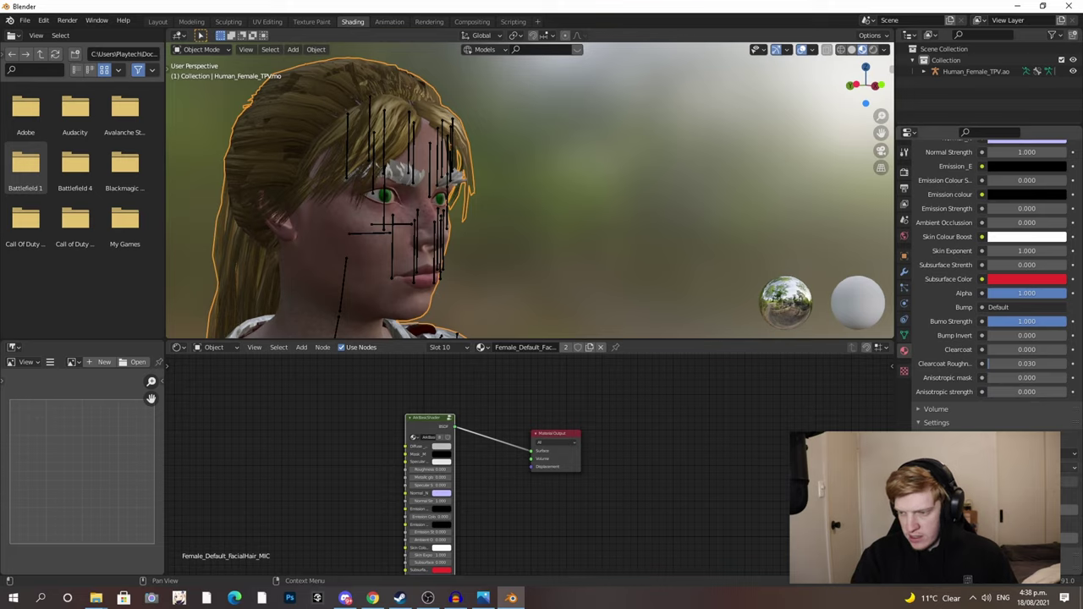
pyautogui.scroll(5, 423, 218)
pyautogui.moveTo(424, 218); pyautogui.dragTo(449, 230, button='middle')
pyautogui.moveTo(410, 418); pyautogui.dragTo(446, 440)
pyautogui.click(433, 442)
pyautogui.moveTo(389, 223); pyautogui.dragTo(273, 210, button='middle')
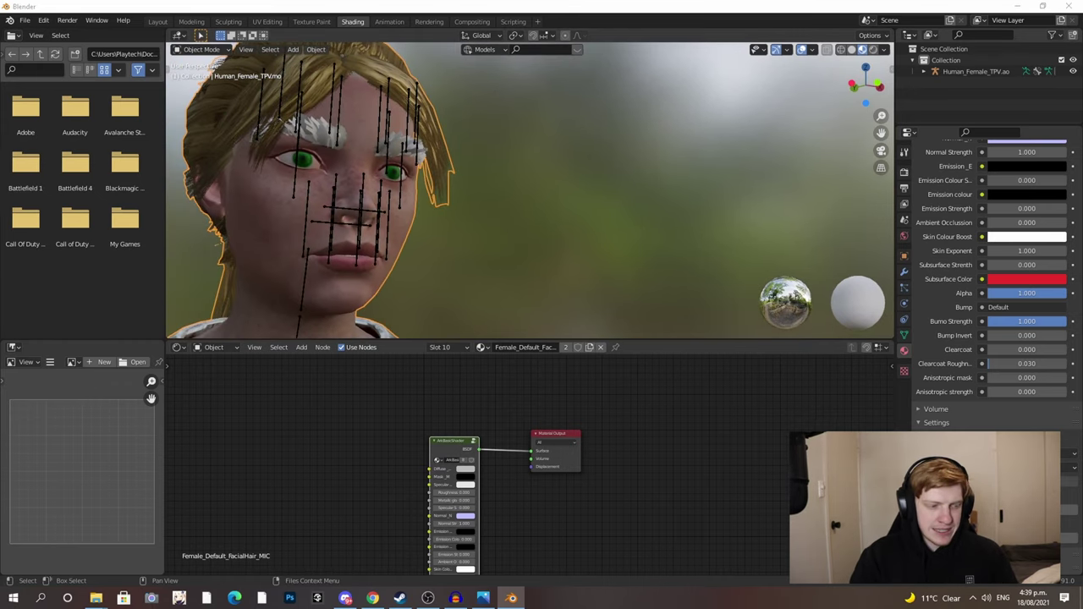
# - Switch to File Explorer and open the Textures folder inside the female Hair exports folder
pyautogui.click(96, 599)
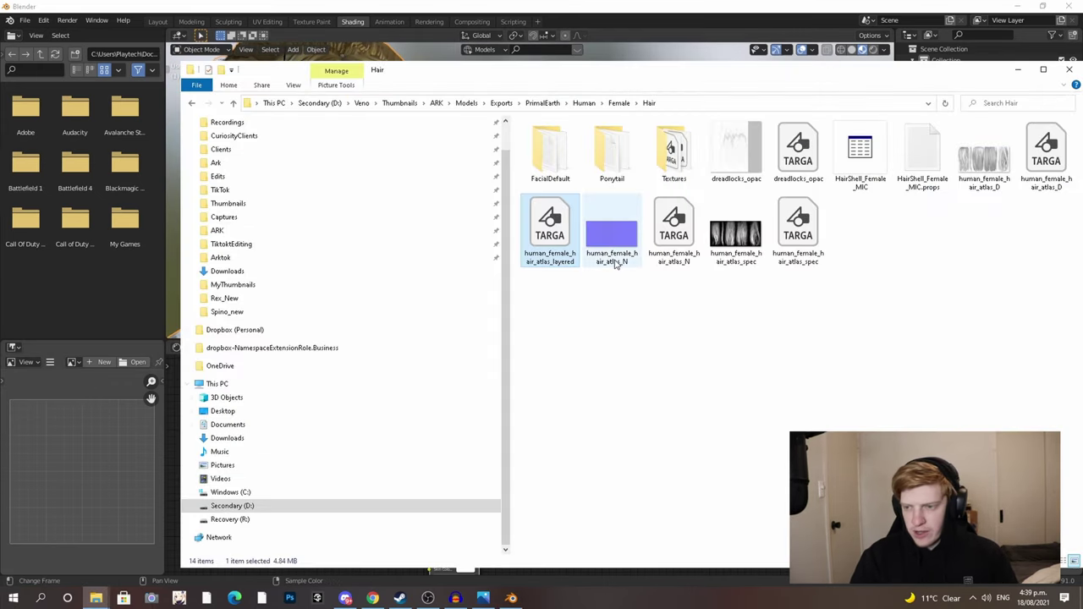
pyautogui.click(748, 315)
pyautogui.doubleClick(670, 147)
pyautogui.click(608, 142)
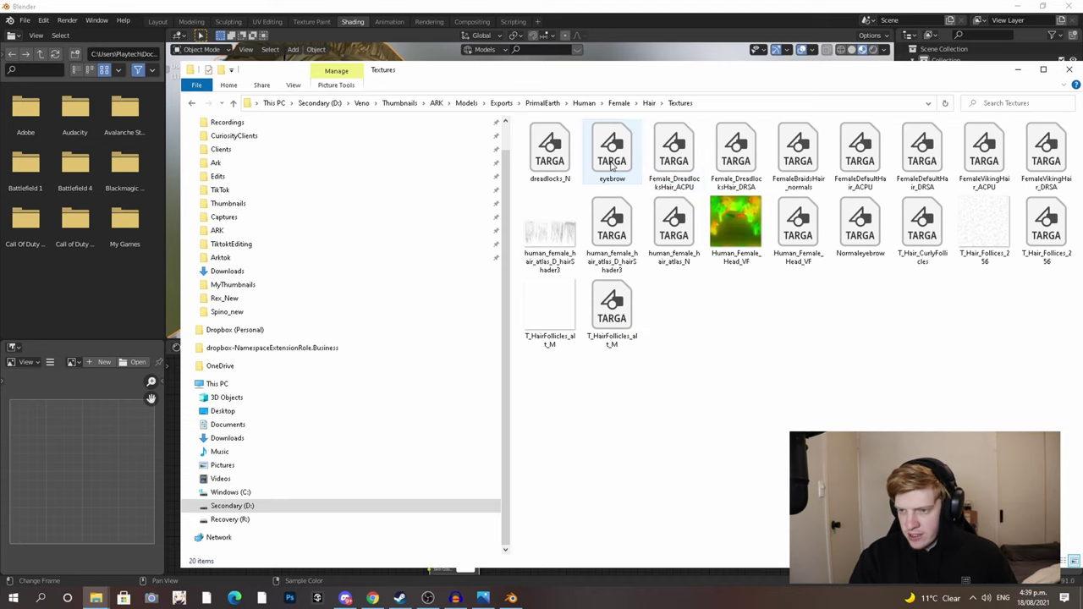
# - Bring the eyebrow and Normaleyebrow Targa files into Blender's shader editor as image texture nodes
pyautogui.moveTo(864, 222); pyautogui.dragTo(865, 222)
pyautogui.moveTo(847, 303); pyautogui.dragTo(351, 433)
pyautogui.moveTo(843, 227); pyautogui.dragTo(697, 198)
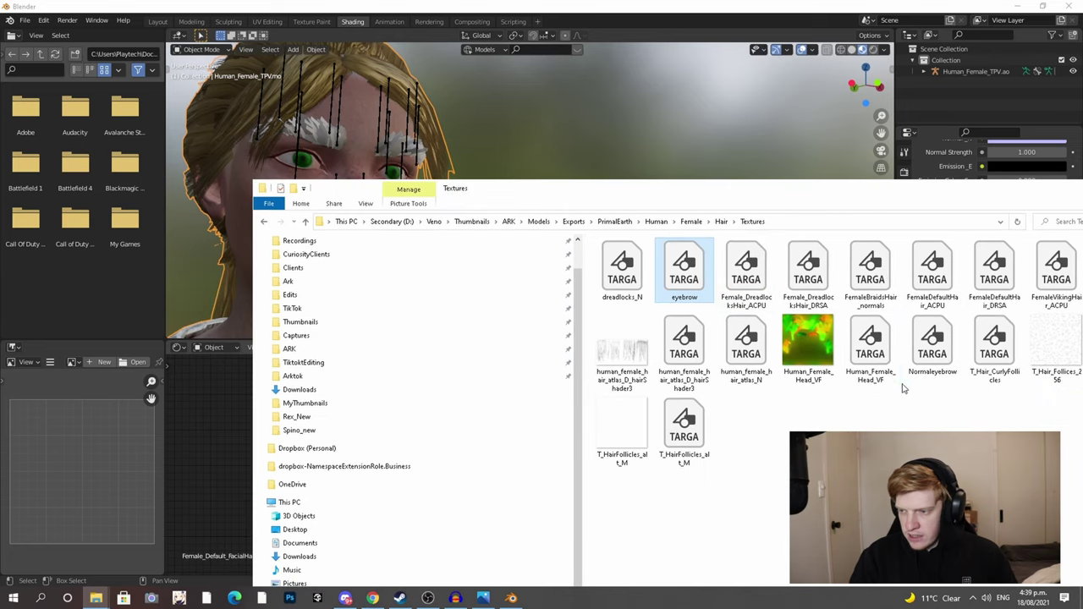
pyautogui.moveTo(931, 349); pyautogui.dragTo(225, 428)
pyautogui.moveTo(753, 194); pyautogui.dragTo(546, 138)
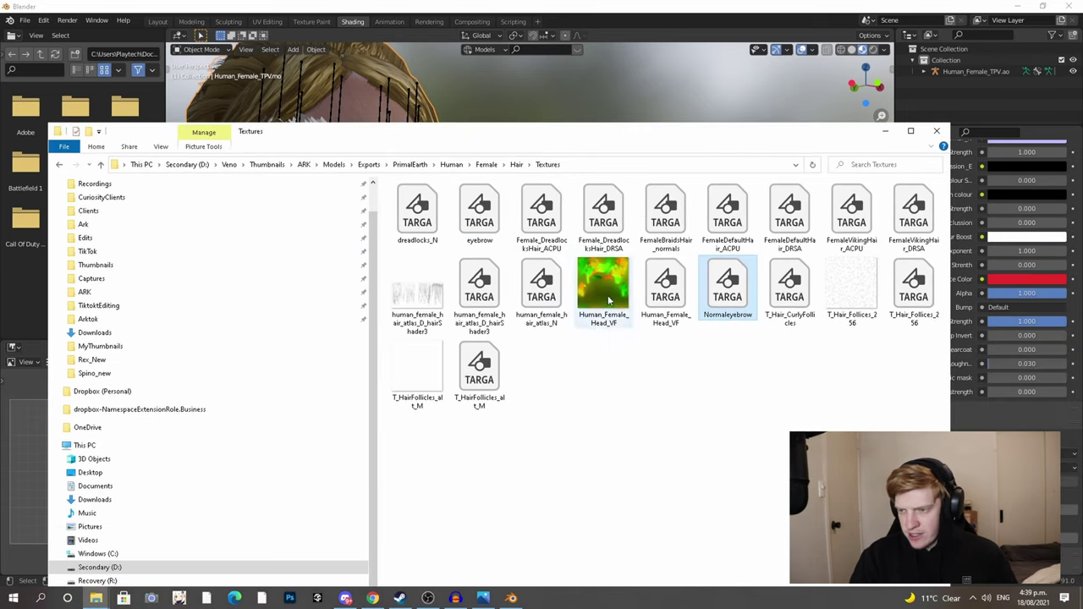
pyautogui.click(885, 134)
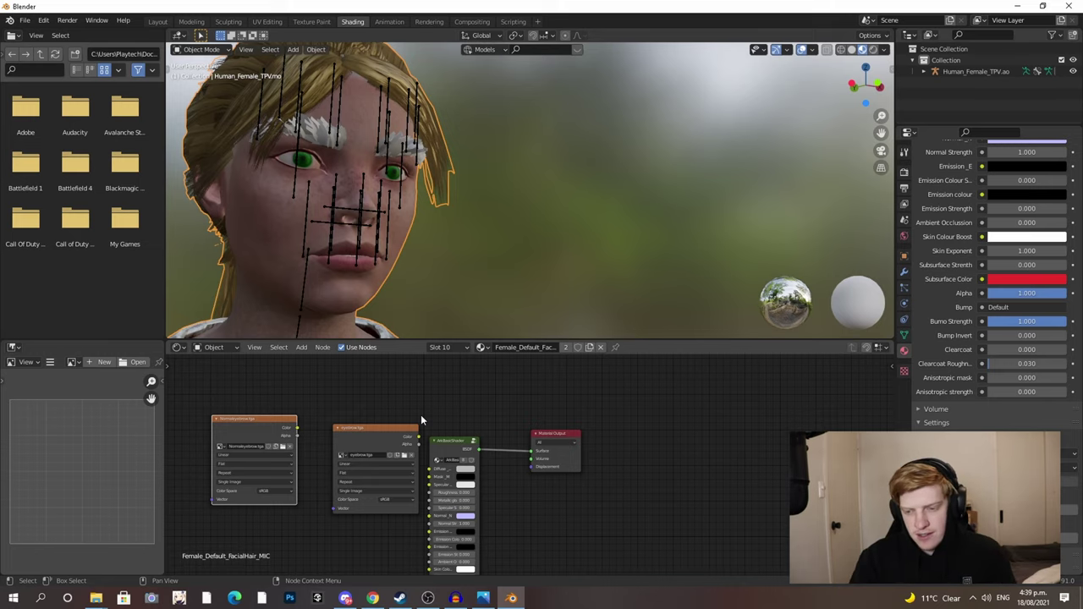
# - Connect eyebrow.tga's Color output to the ArkBasicShader's Diffuse input and its Alpha output to the Alpha input
pyautogui.moveTo(356, 457); pyautogui.dragTo(482, 450, button='middle')
pyautogui.scroll(2, 443, 414)
pyautogui.moveTo(473, 393); pyautogui.dragTo(407, 424)
pyautogui.moveTo(474, 436); pyautogui.dragTo(551, 445)
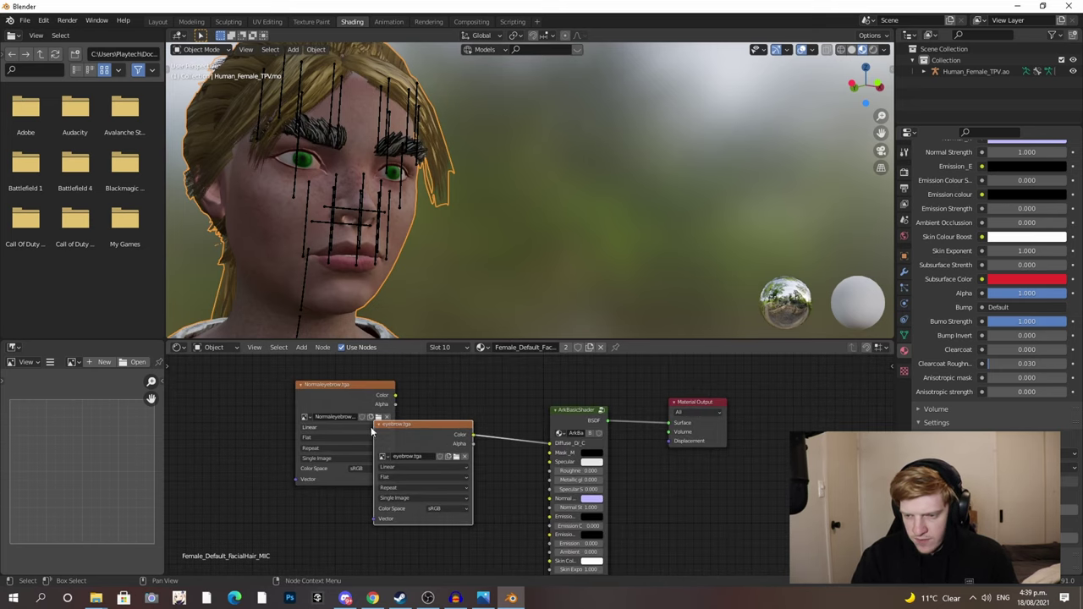
pyautogui.moveTo(503, 467); pyautogui.dragTo(579, 418, button='middle')
pyautogui.moveTo(548, 397); pyautogui.dragTo(627, 547)
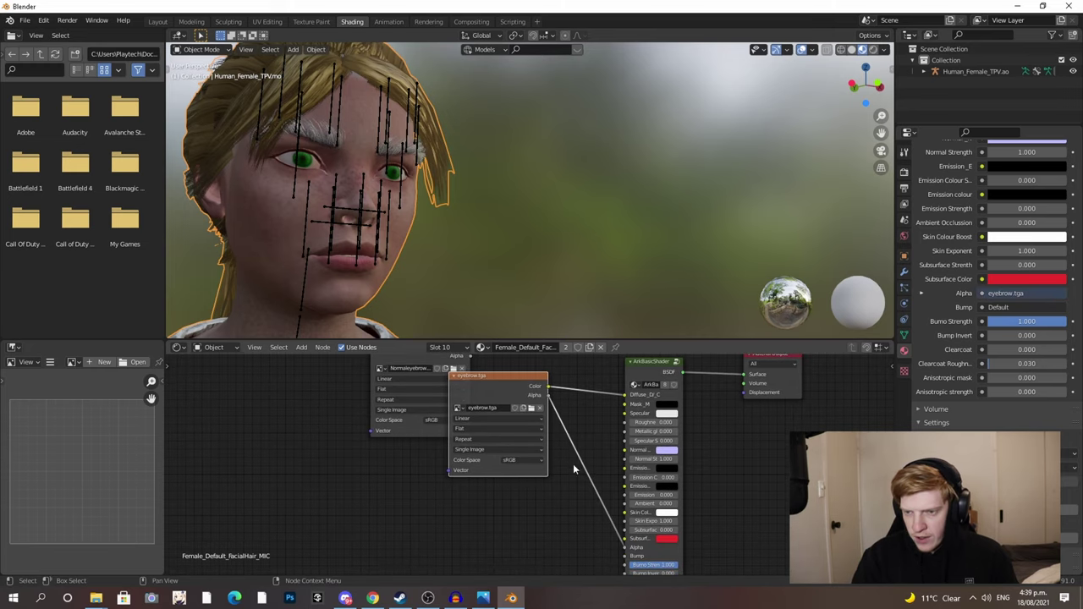
# - Collapse the eyebrow.tga node and place the Normaleyebrow.tga node below it, clear of the other nodes
pyautogui.moveTo(573, 468); pyautogui.dragTo(591, 513, button='middle')
pyautogui.click(474, 421)
pyautogui.click(425, 384)
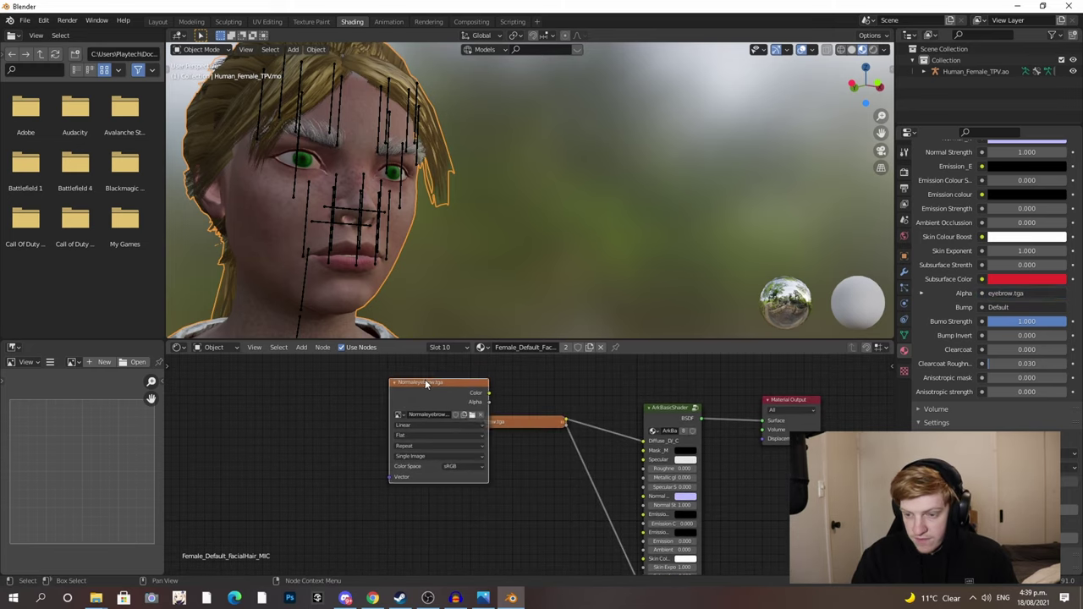
pyautogui.moveTo(425, 384); pyautogui.dragTo(308, 477)
pyautogui.moveTo(491, 422); pyautogui.dragTo(384, 402)
pyautogui.moveTo(548, 478); pyautogui.dragTo(532, 408, button='middle')
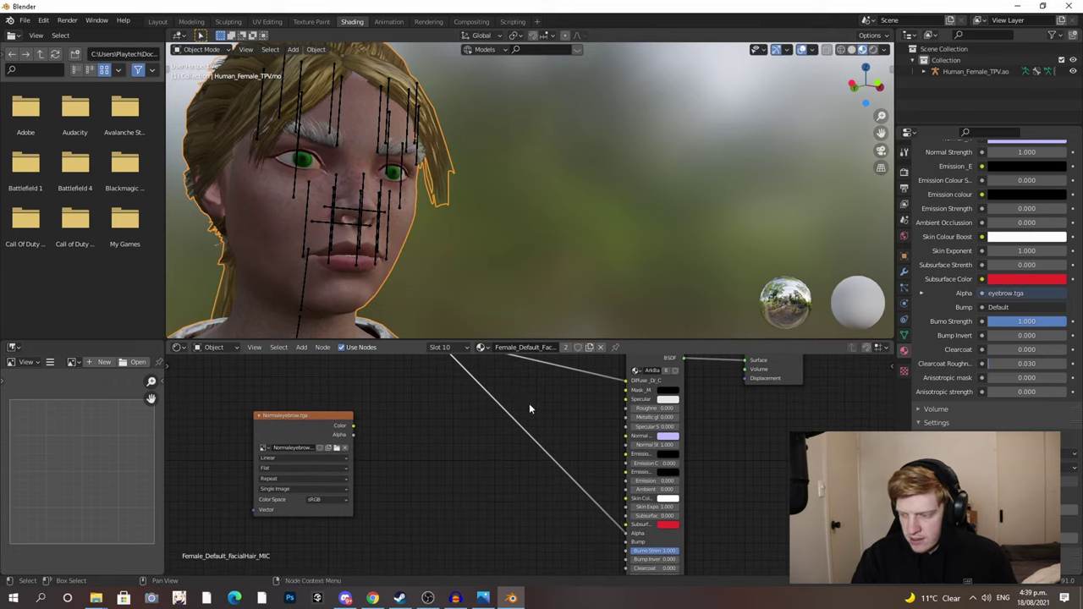
pyautogui.moveTo(291, 421); pyautogui.dragTo(400, 429)
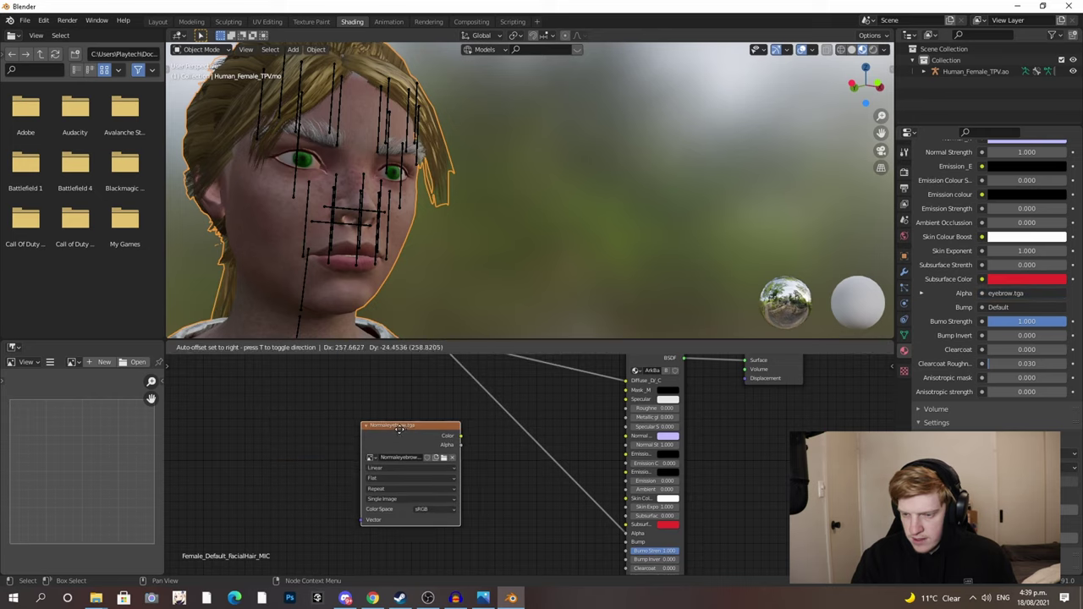
# - Set Normaleyebrow.tga's color space to Linear, link its Color to the shader's Normal input, and collapse the node
pyautogui.scroll(1, 493, 471)
pyautogui.moveTo(464, 458); pyautogui.dragTo(438, 462, button='middle')
pyautogui.click(384, 520)
pyautogui.click(385, 500)
pyautogui.moveTo(426, 435); pyautogui.dragTo(617, 434)
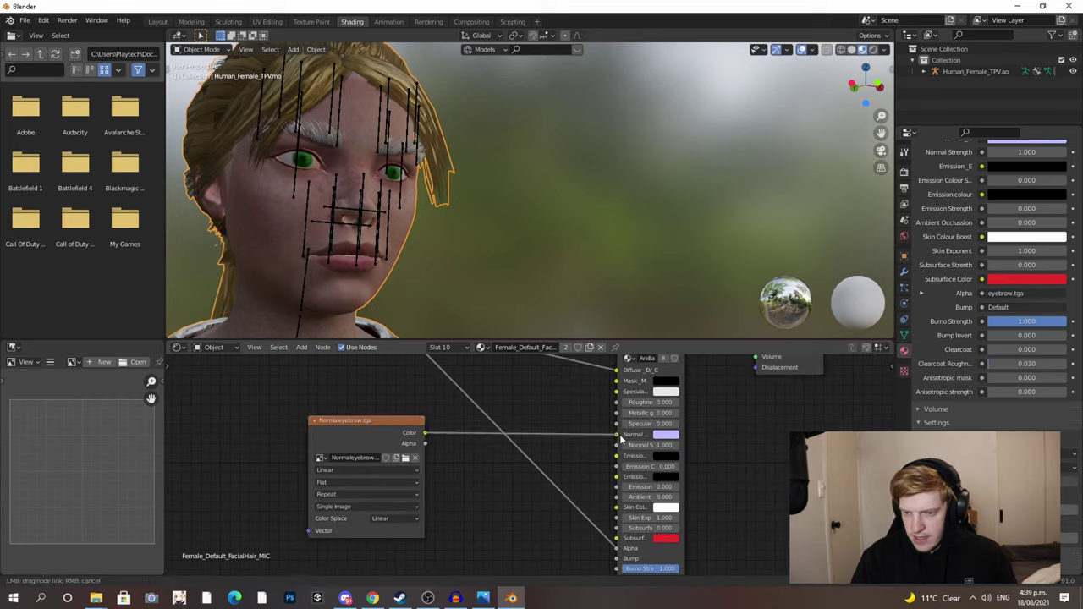
pyautogui.click(315, 421)
# - Copy the ColorRamp node from the Female_Hair_Ponytail_MIC material in slot 7
pyautogui.moveTo(482, 411); pyautogui.dragTo(450, 520, button='middle')
pyautogui.scroll(-4, 328, 176)
pyautogui.moveTo(330, 178); pyautogui.dragTo(398, 206, button='middle')
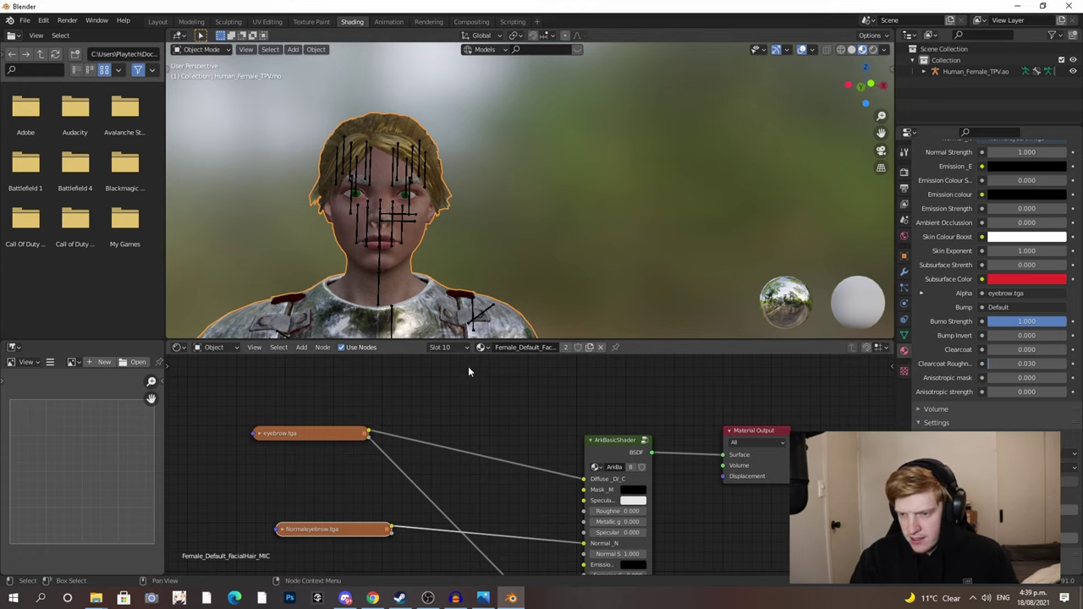
pyautogui.moveTo(385, 212); pyautogui.dragTo(426, 214, button='middle')
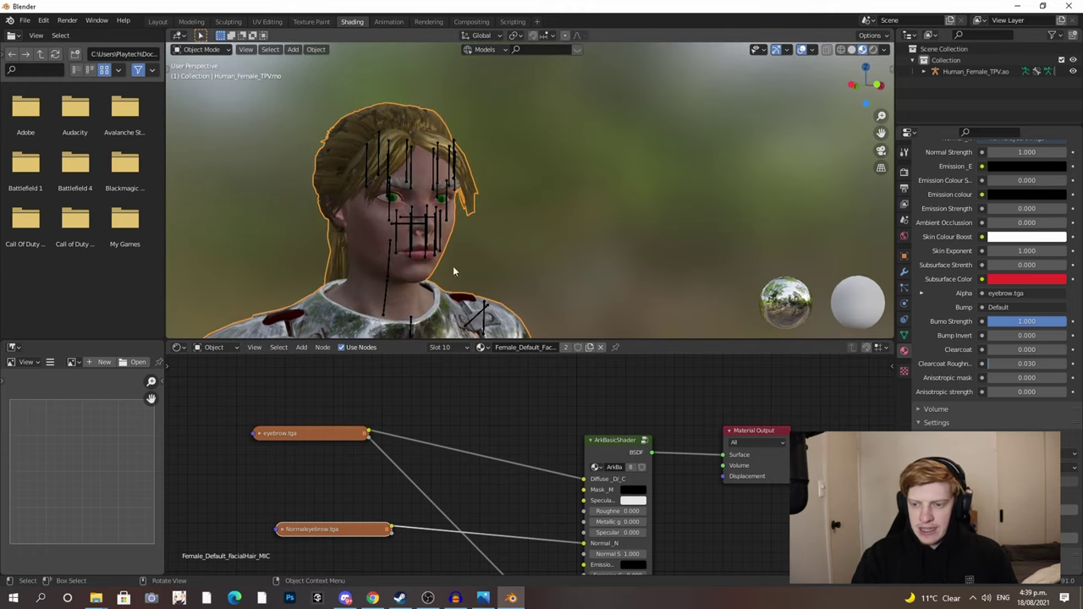
pyautogui.click(457, 348)
pyautogui.click(419, 384)
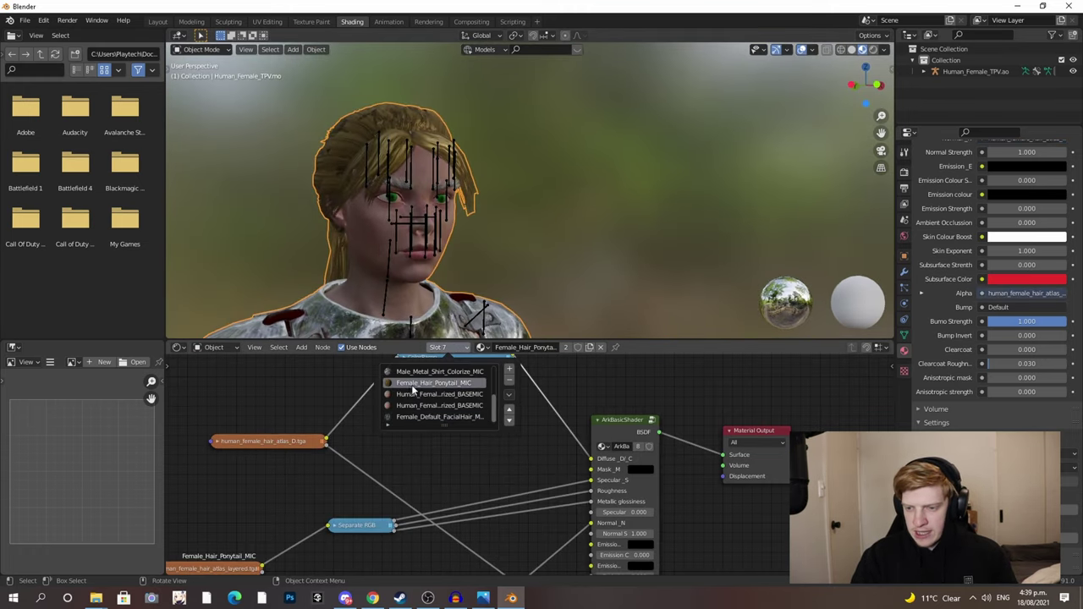
pyautogui.moveTo(402, 364); pyautogui.dragTo(385, 430, button='middle')
pyautogui.click(385, 428)
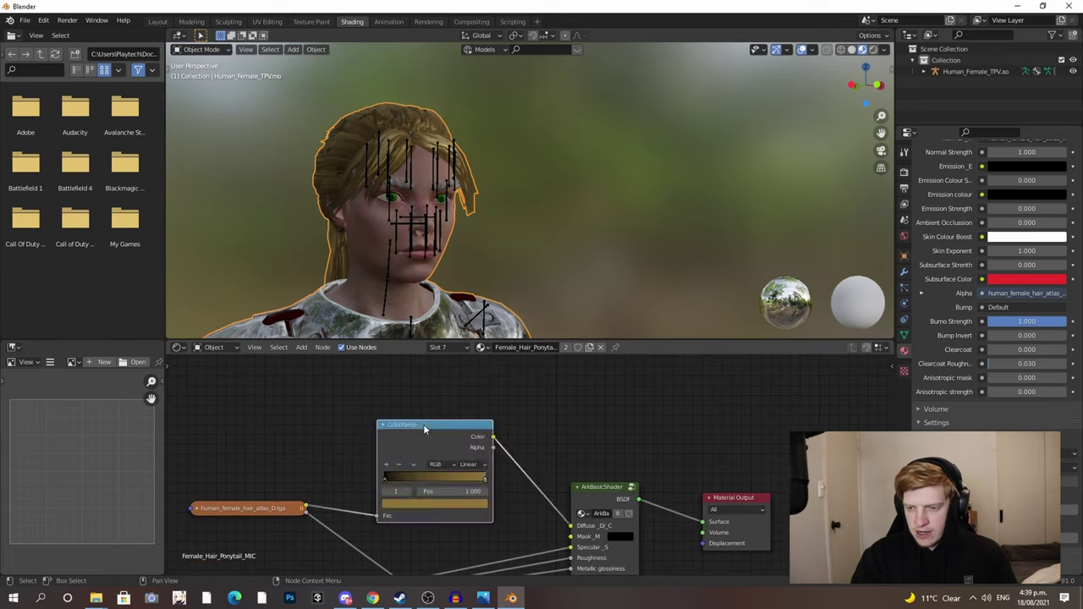
# - Paste the ColorRamp into Female_Default_FacialHair_MIC and insert it between eyebrow.tga's Color output and the shader's Diffuse input
pyautogui.click(446, 347)
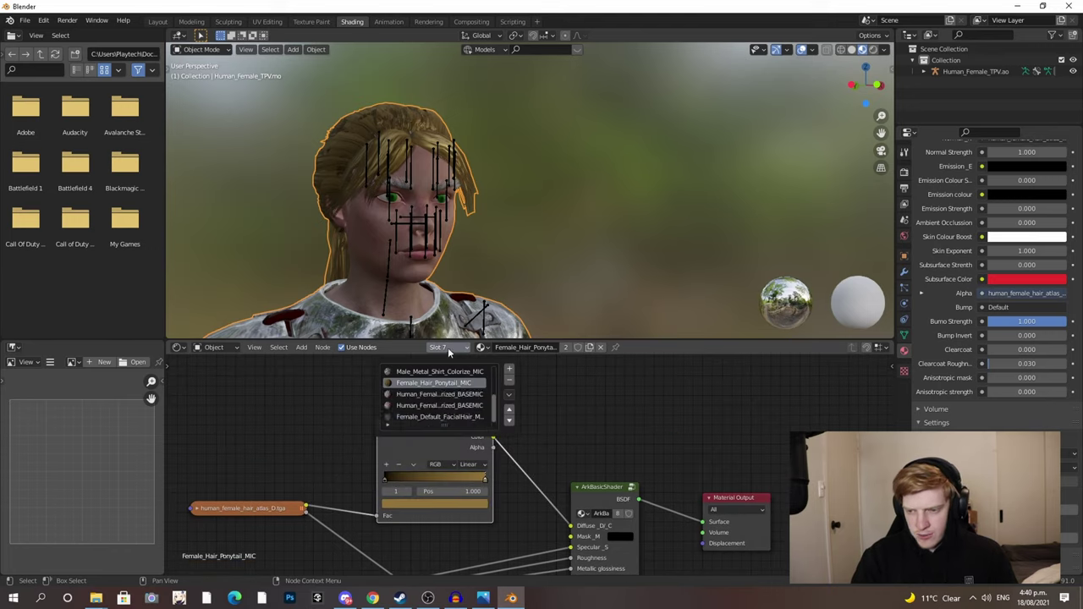
pyautogui.click(436, 416)
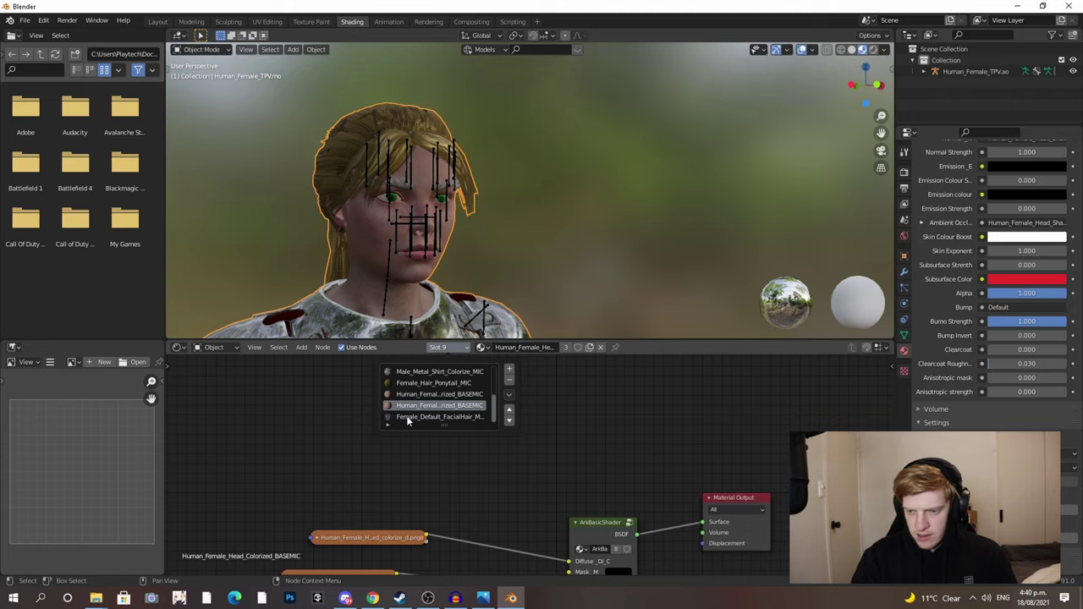
pyautogui.hotkey('ctrl', 'v')
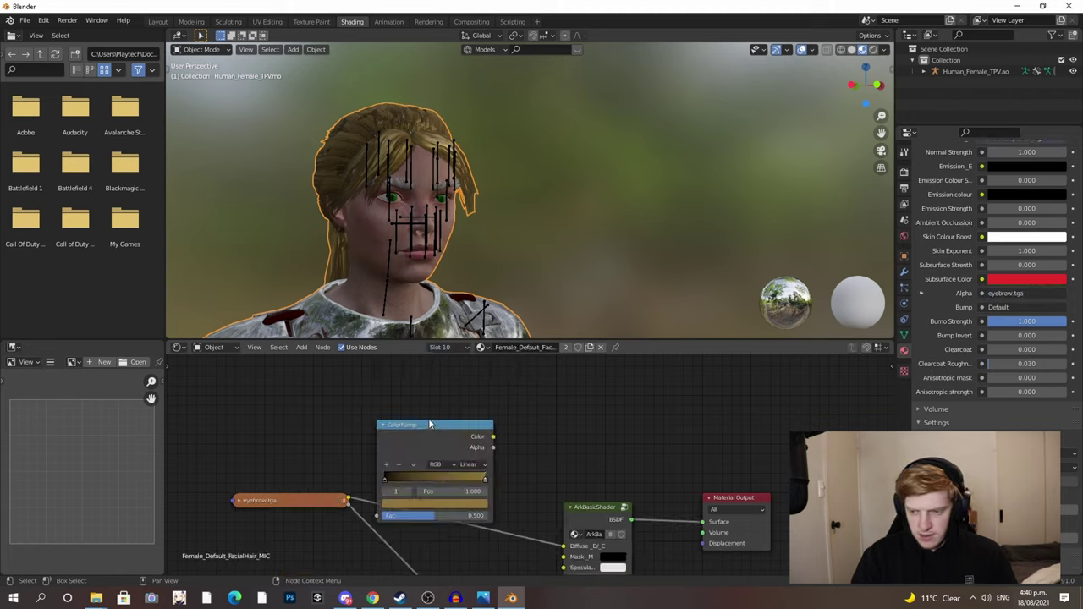
pyautogui.press('g')
pyautogui.click(439, 434)
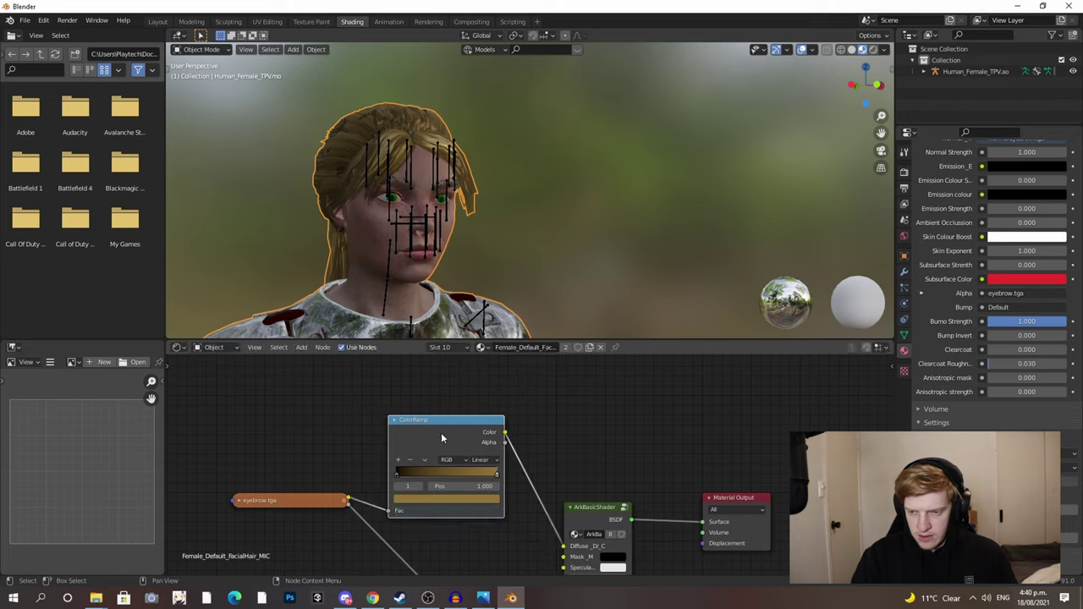
# - Examine the character's recolored eyebrows up close in the 3D viewport
pyautogui.scroll(5, 381, 194)
pyautogui.scroll(2, 378, 187)
pyautogui.moveTo(399, 193); pyautogui.dragTo(460, 201, button='middle')
pyautogui.scroll(5, 467, 199)
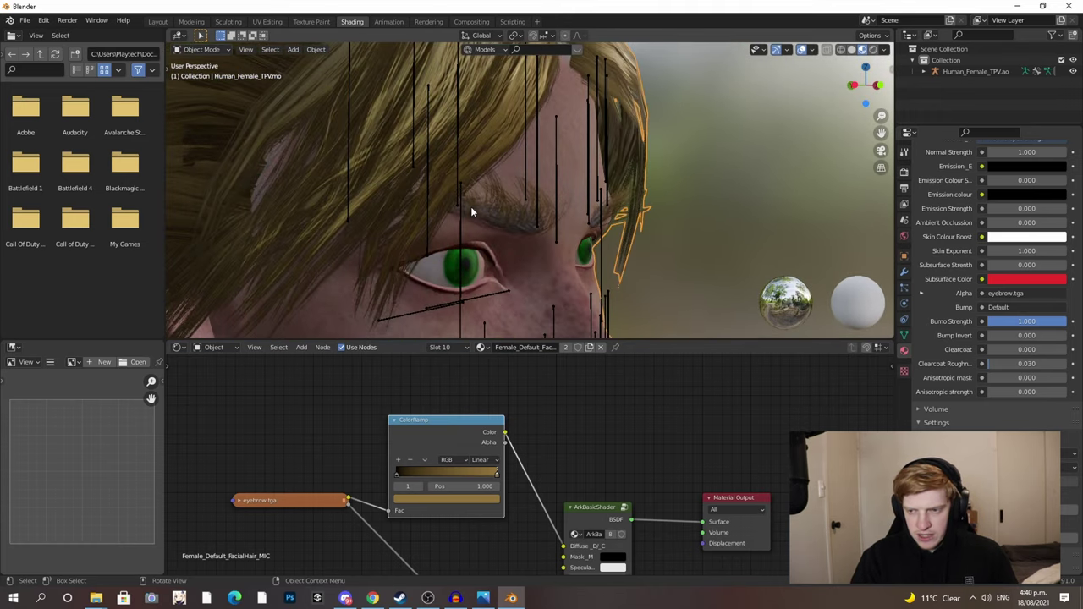
pyautogui.keyDown('shift'); pyautogui.scroll(4, 461, 199); pyautogui.keyUp('shift')
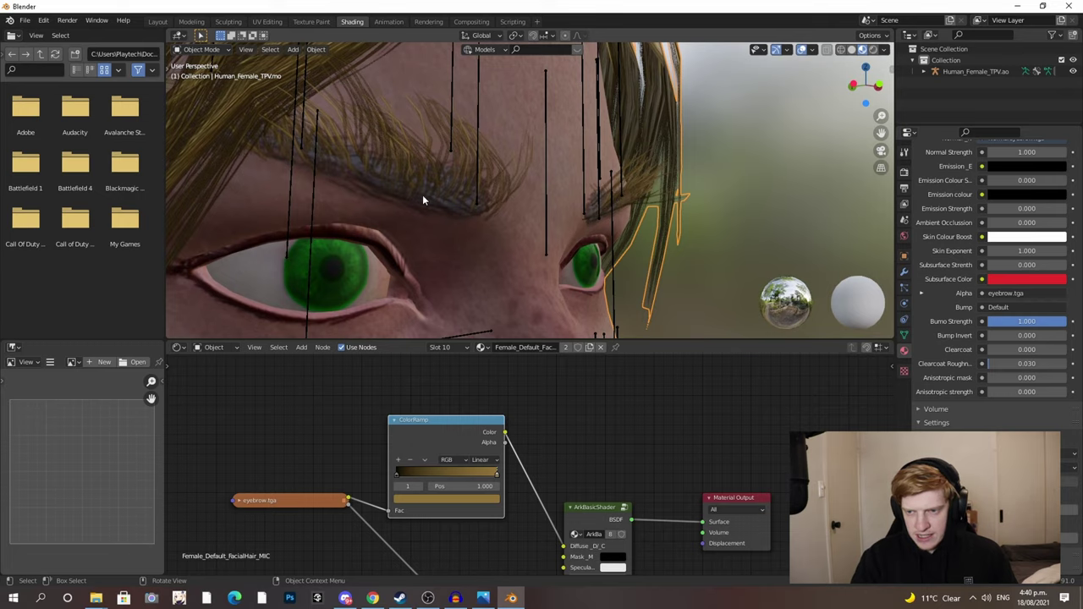
# - Save the female character scene as FemaleFlak.blend in the ARK\Models folder
pyautogui.scroll(-8, 518, 196)
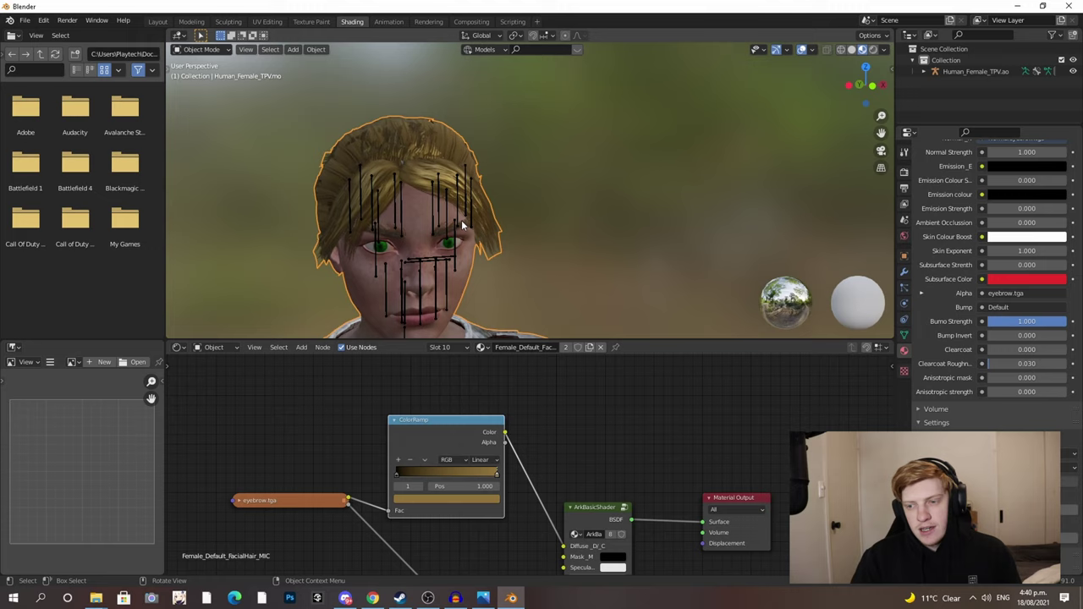
pyautogui.scroll(-5, 479, 223)
pyautogui.scroll(4, 468, 142)
pyautogui.scroll(-3, 468, 142)
pyautogui.moveTo(468, 142); pyautogui.dragTo(398, 198, button='middle')
pyautogui.scroll(-3, 390, 154)
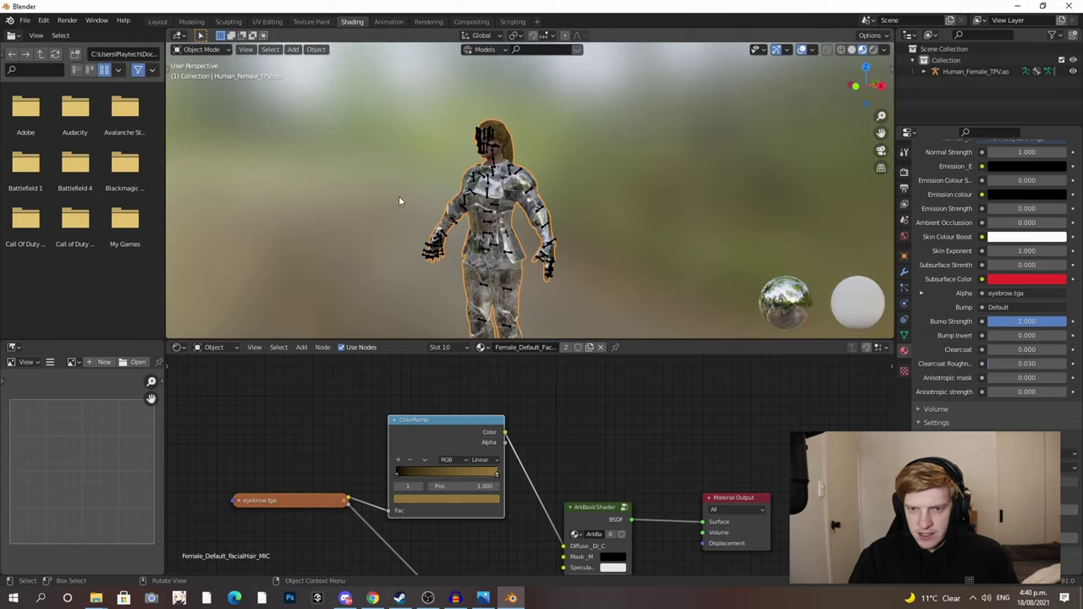
pyautogui.click(24, 19)
pyautogui.click(35, 97)
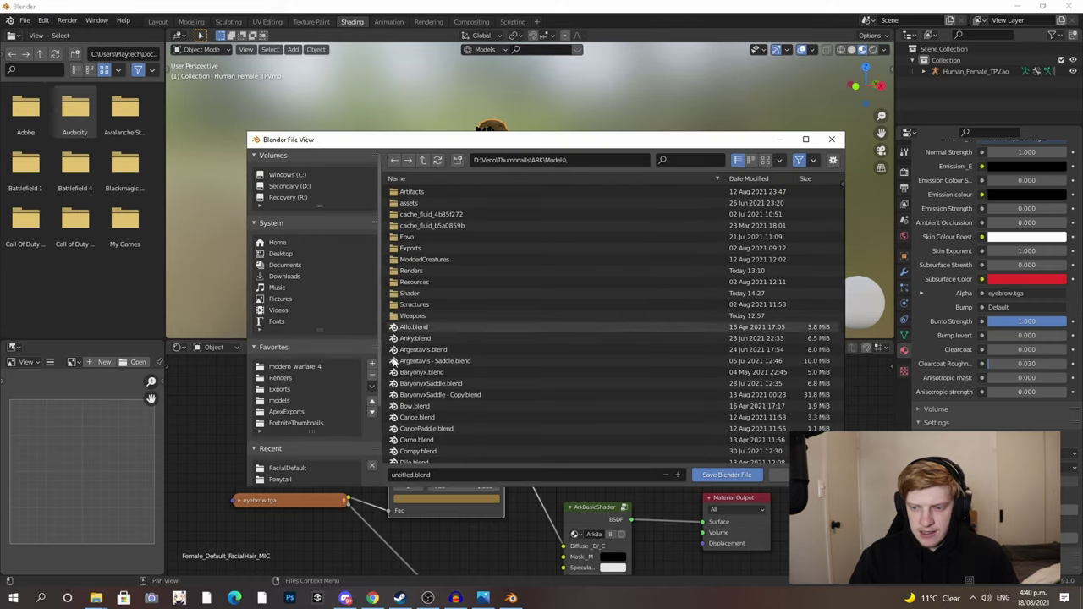
pyautogui.click(415, 475)
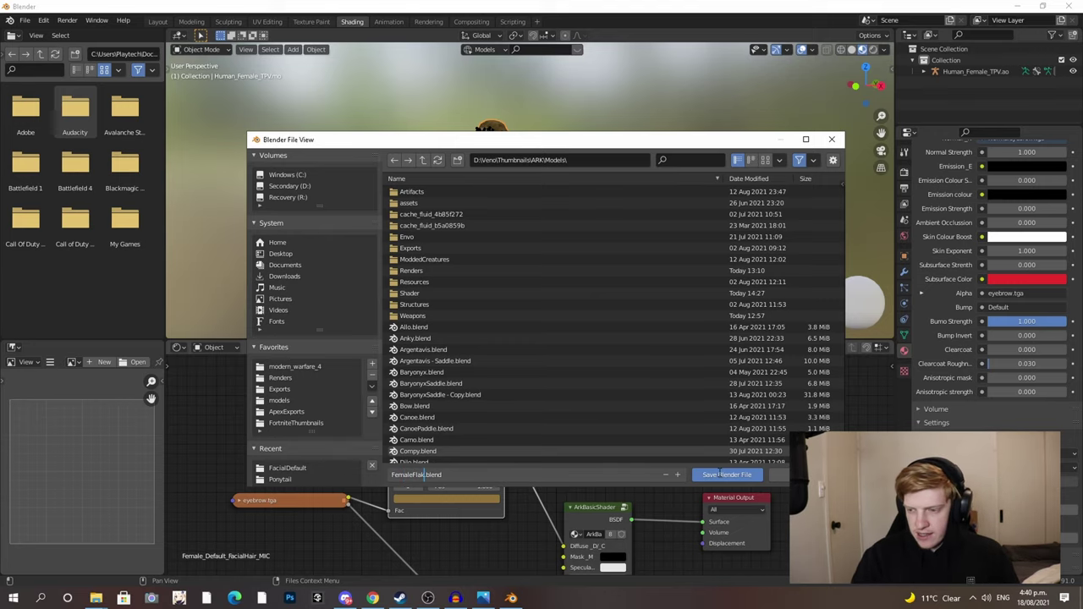
pyautogui.write('FemaleFlak')
pyautogui.click(718, 475)
# - Start a new General file and delete the default camera, cube and light
pyautogui.click(26, 21)
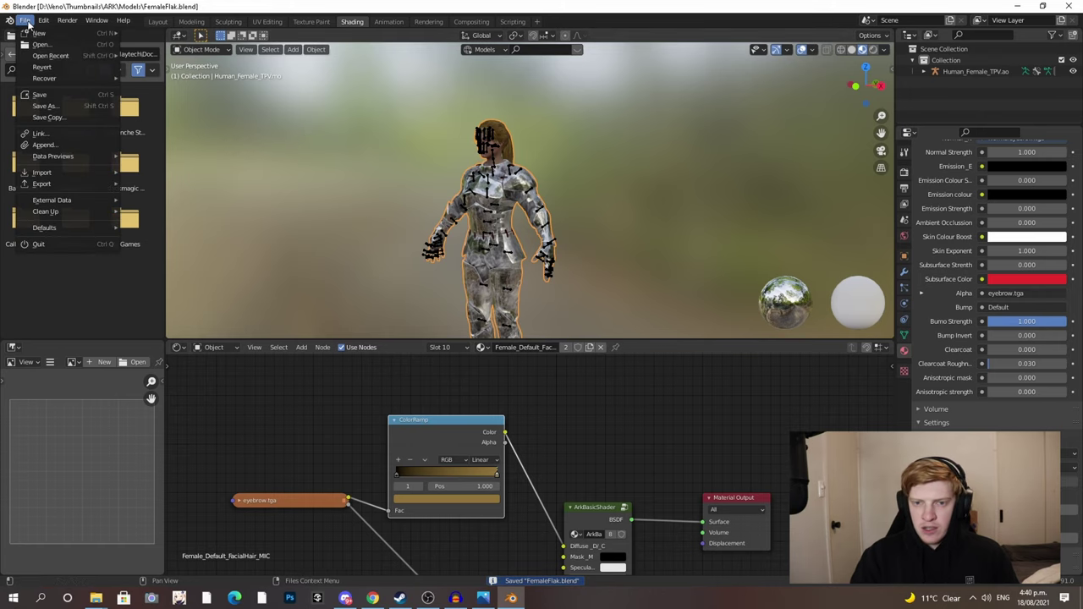
pyautogui.moveTo(35, 35)
pyautogui.click(147, 32)
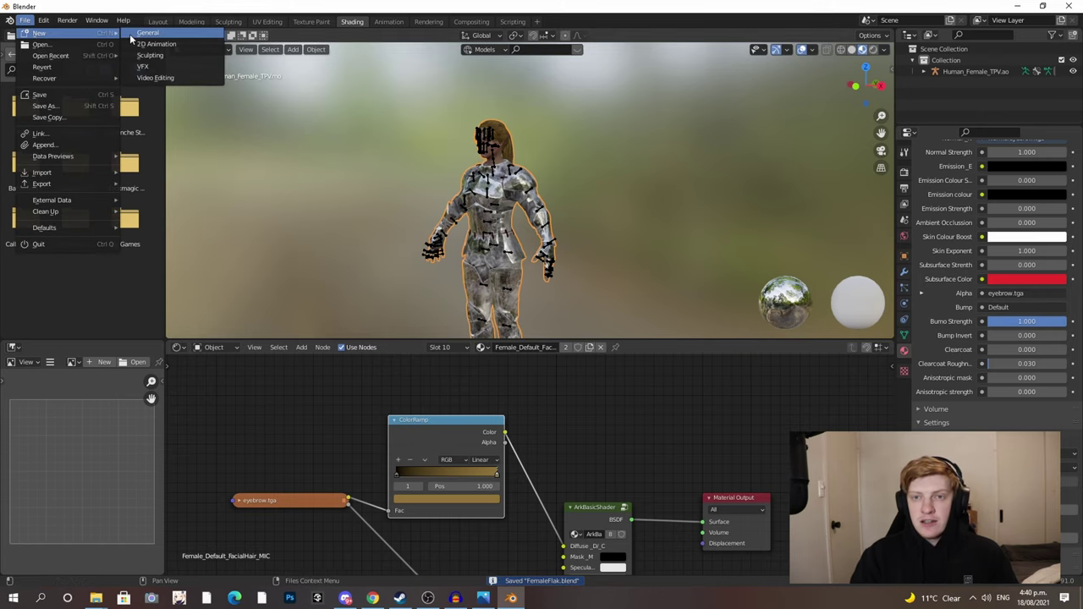
pyautogui.moveTo(725, 385); pyautogui.dragTo(129, 117)
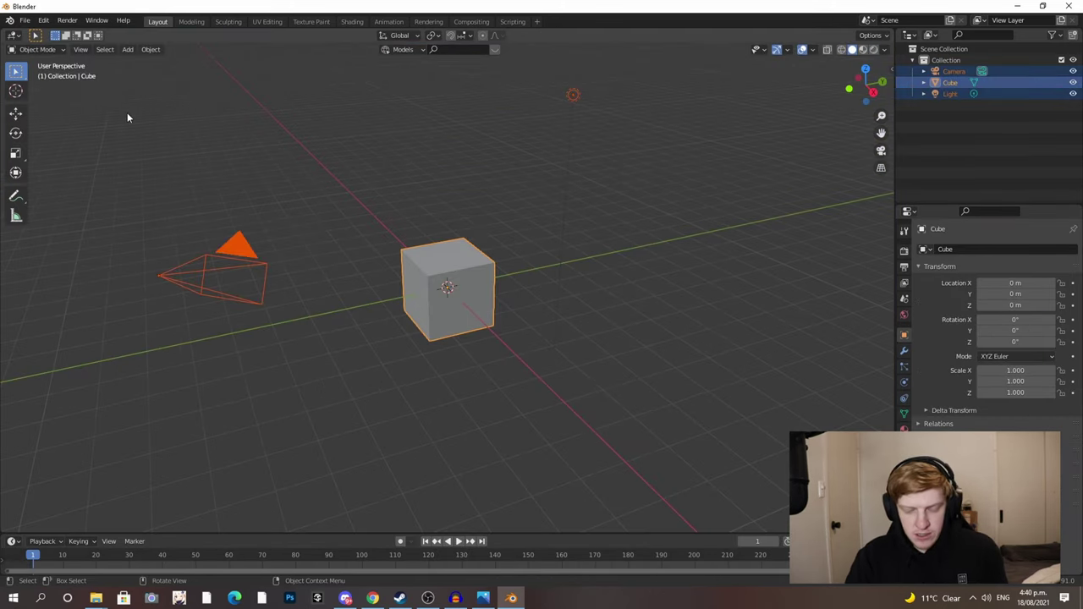
pyautogui.press('Delete')
# - Import Pistol.psk from the Exports\PrimalEarth\WeaponPistol folder and select the pistol mesh
pyautogui.click(24, 19)
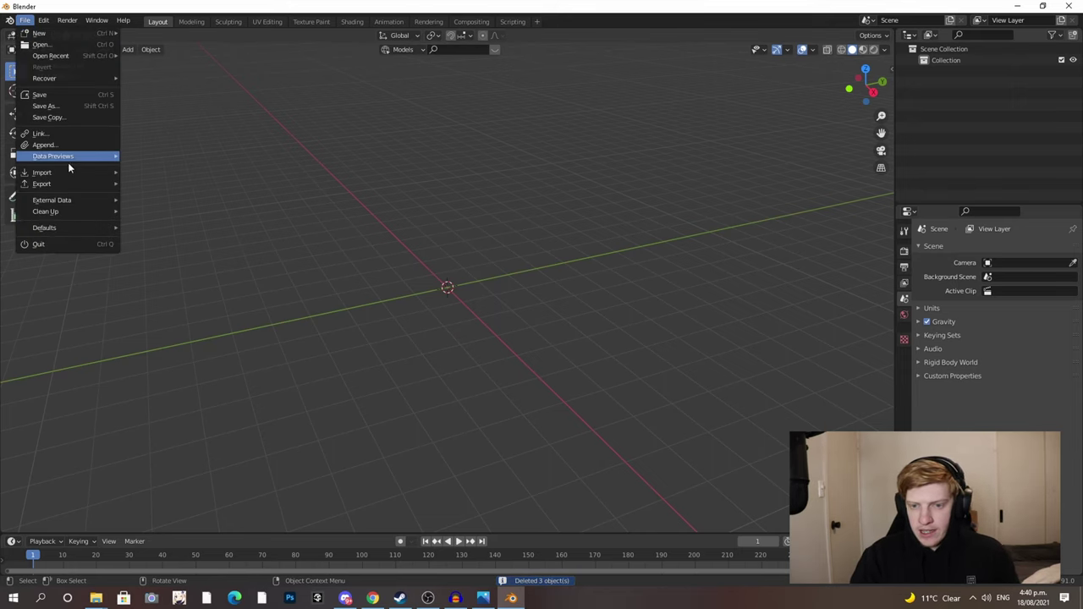
pyautogui.moveTo(65, 175)
pyautogui.click(188, 296)
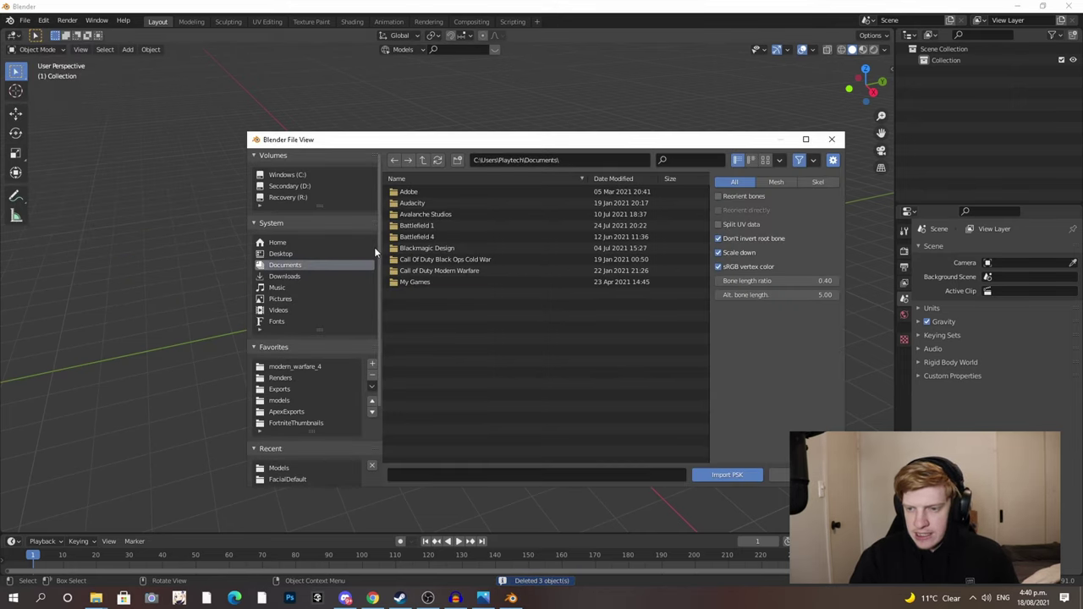
pyautogui.click(288, 388)
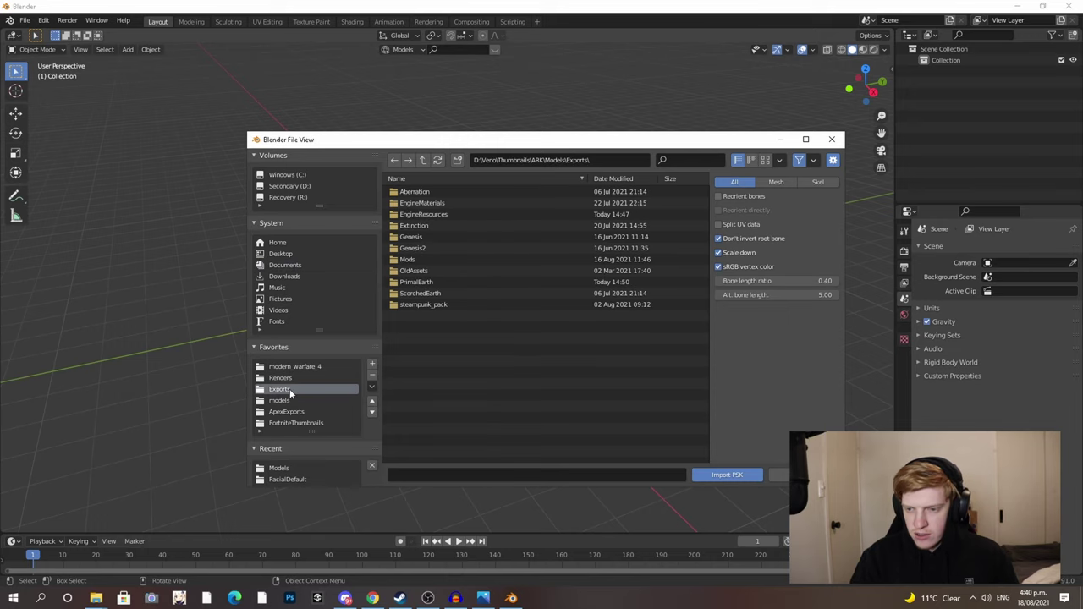
pyautogui.doubleClick(417, 282)
pyautogui.scroll(-5, 453, 364)
pyautogui.doubleClick(452, 398)
pyautogui.click(417, 204)
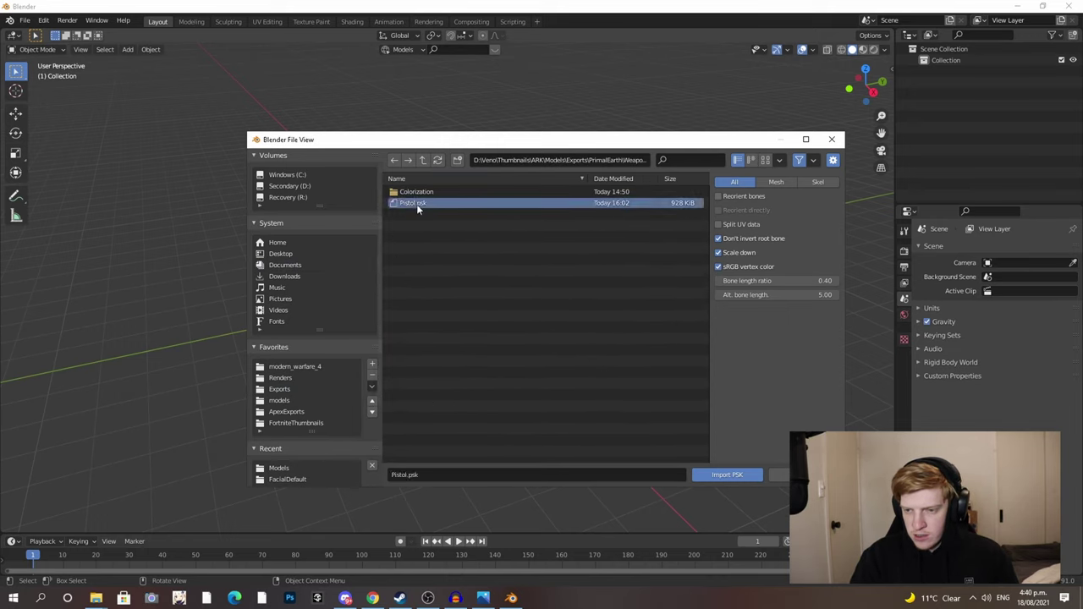
pyautogui.click(728, 474)
pyautogui.scroll(6, 402, 309)
pyautogui.click(394, 277)
pyautogui.rightClick(380, 273)
pyautogui.click(380, 274)
# - Append the ArkBasicShader node group from its existing blend file
pyautogui.click(24, 21)
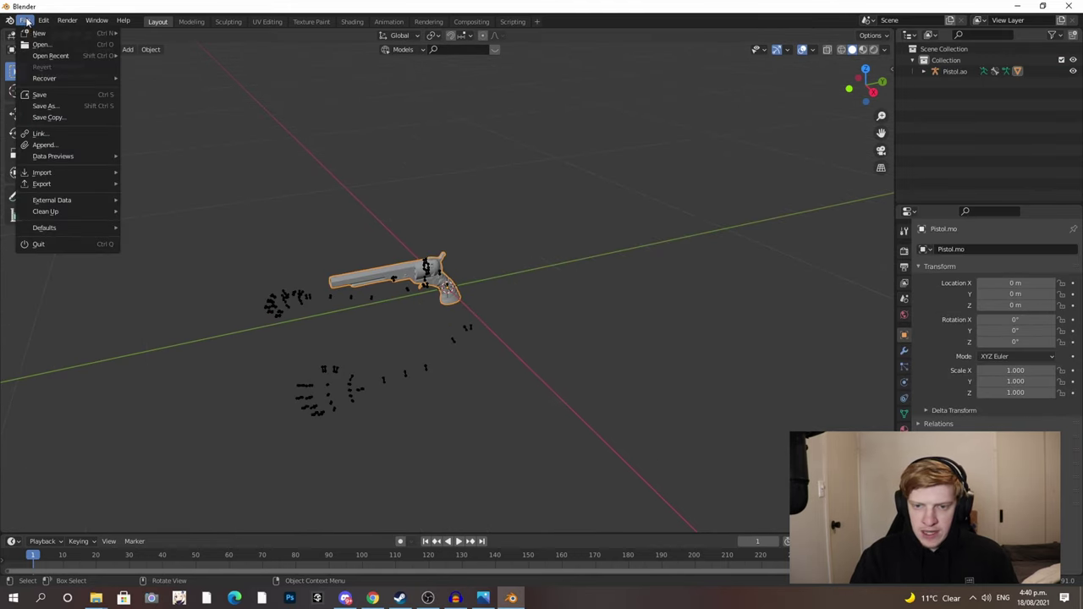
pyautogui.click(38, 144)
pyautogui.click(727, 474)
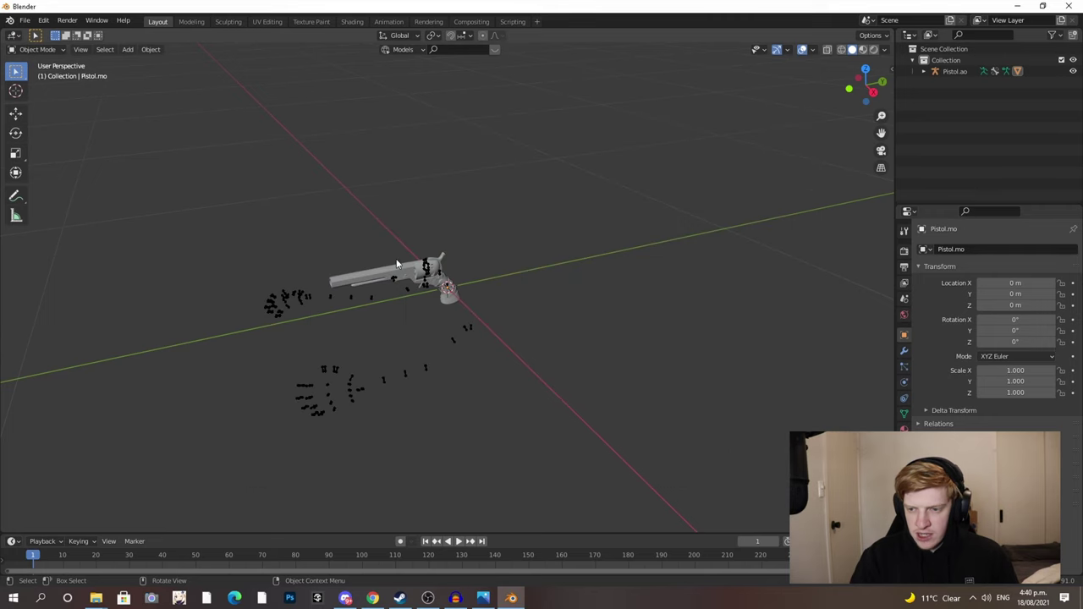
# - Switch to the Shading workspace and enable nodes for the pistol's Pistol_Mat_Colorize material
pyautogui.click(352, 22)
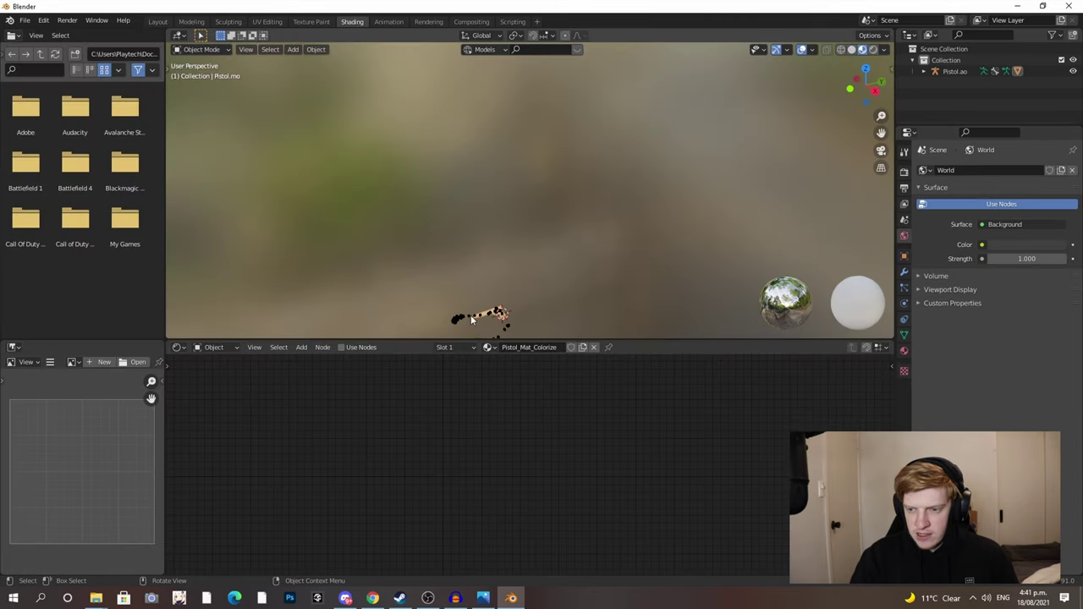
pyautogui.click(342, 347)
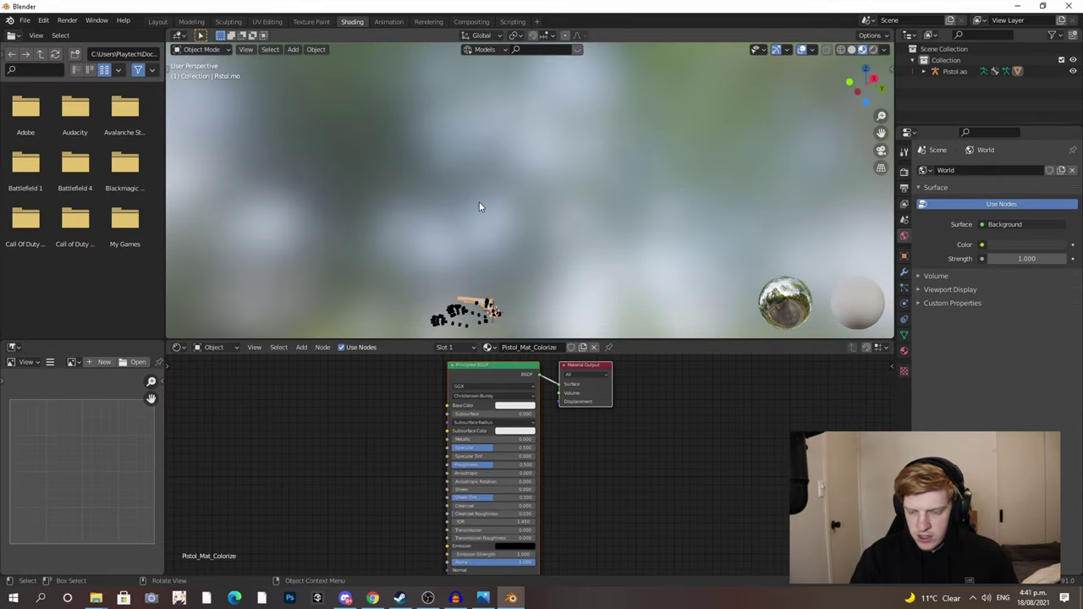
pyautogui.press('KP_Decimal')
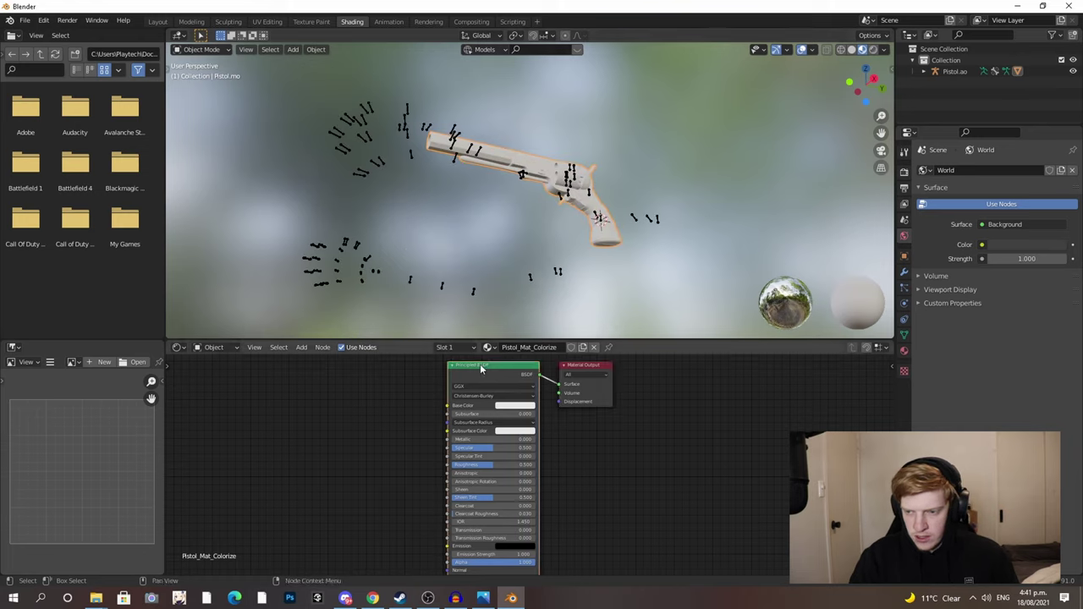
# - Replace the Principled BSDF with an ArkBasicShader node and link its BSDF output to the Material Output's Surface
pyautogui.press('x')
pyautogui.hotkey('shift', 'a')
pyautogui.hotkey('shift', 'a')
pyautogui.click(438, 410)
pyautogui.write('ark')
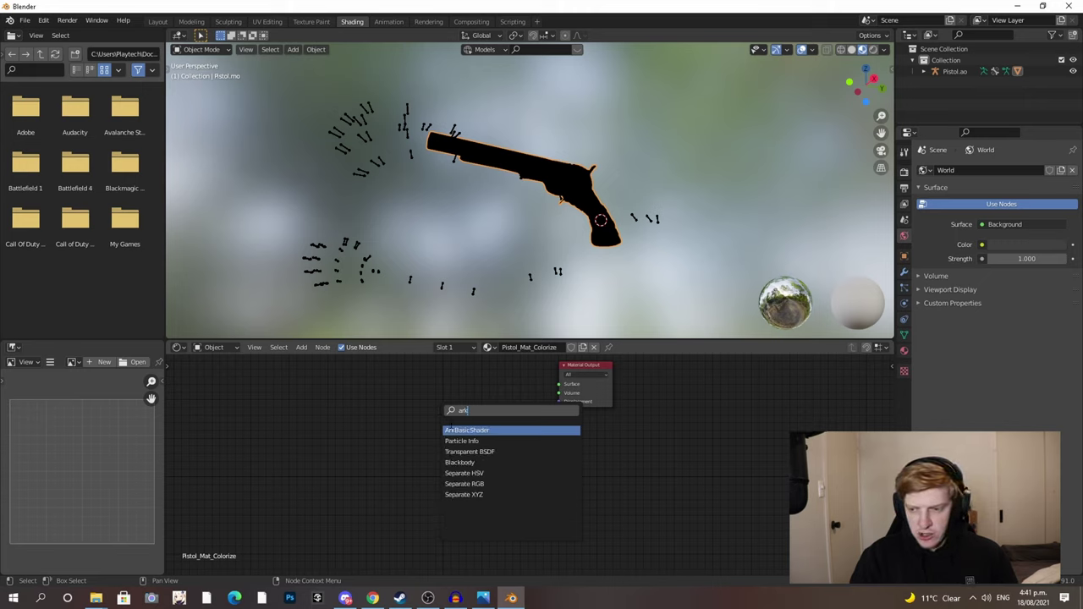
pyautogui.click(450, 427)
pyautogui.click(467, 396)
pyautogui.moveTo(503, 393); pyautogui.dragTo(558, 384)
# - Switch to File Explorer, open the PrimalEarth\WeaponPistol folder and move the window clear of the node editor
pyautogui.moveTo(96, 597)
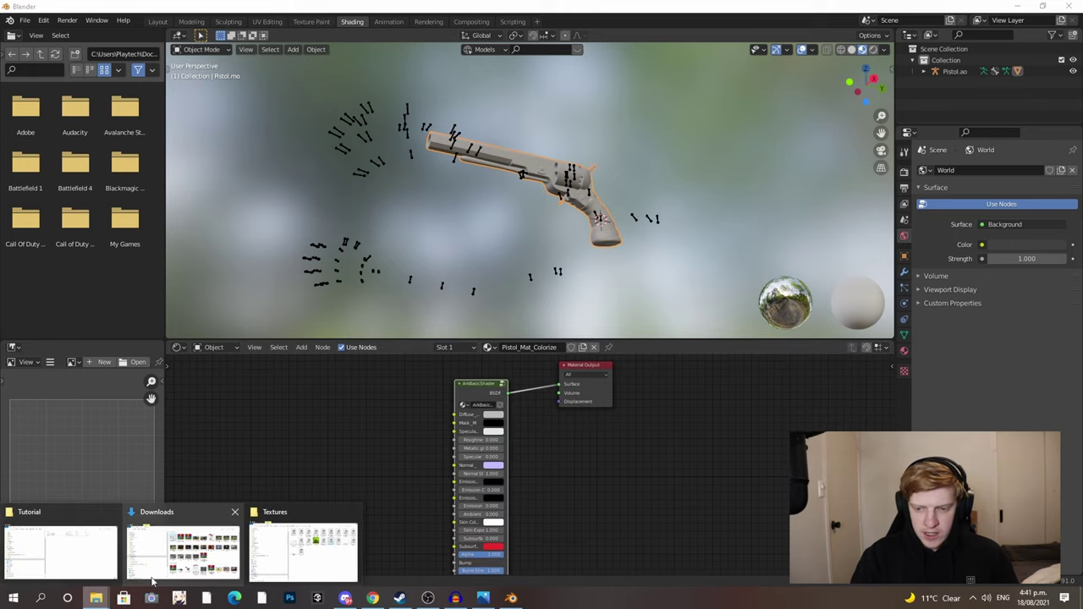
pyautogui.click(303, 552)
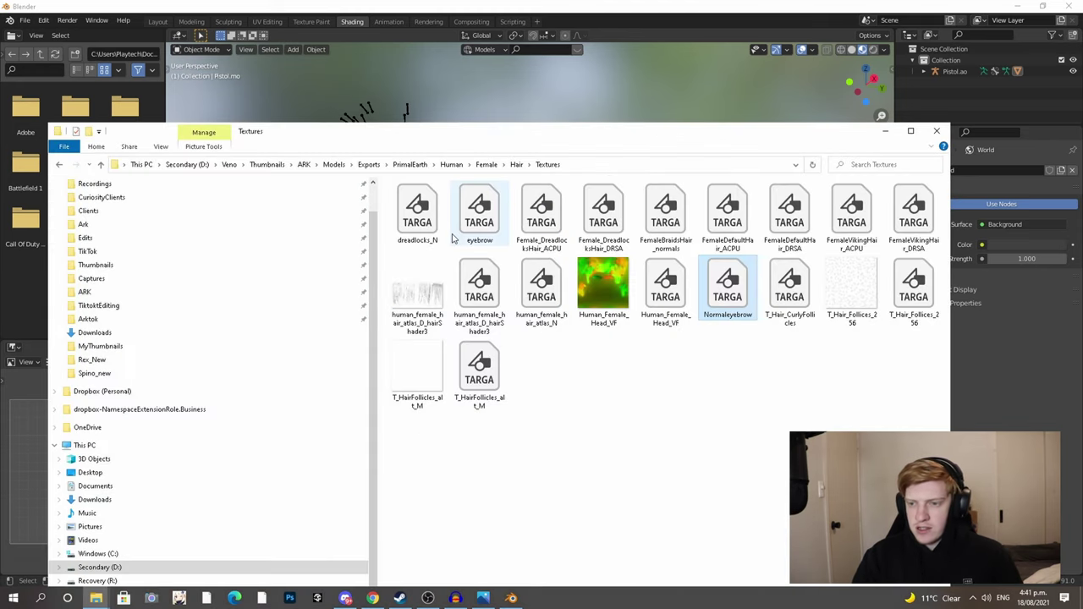
pyautogui.click(409, 165)
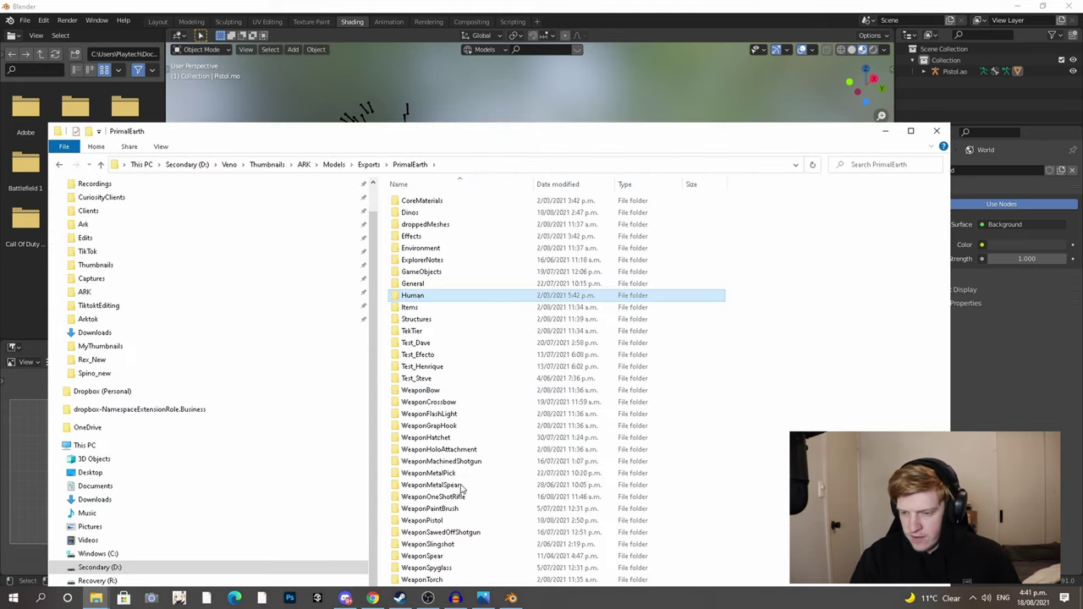
pyautogui.doubleClick(448, 518)
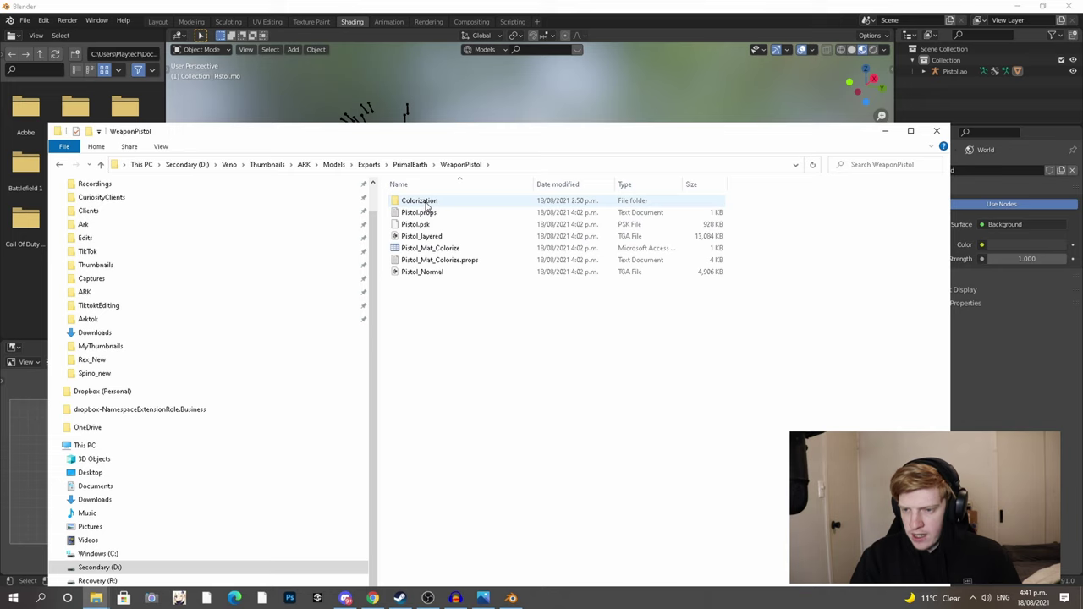
pyautogui.moveTo(466, 133); pyautogui.dragTo(865, 133)
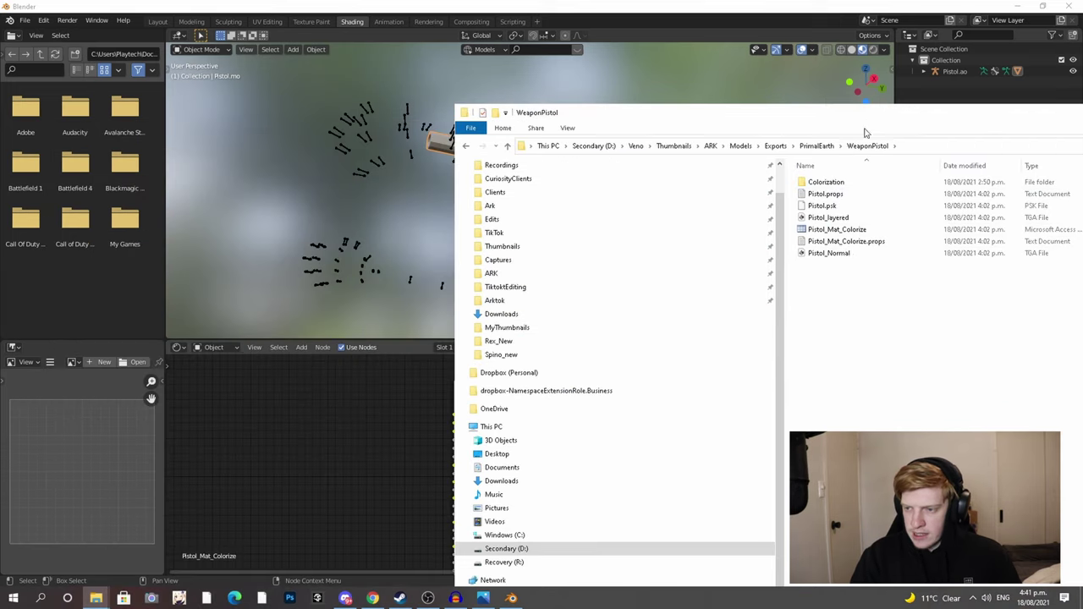
# - Add Pistol_Normal, Pistol_layered and, from the Colorization subfolder, pistol_set_d as image textures in the pistol material, and put the folder window away
pyautogui.moveTo(829, 253); pyautogui.dragTo(282, 455)
pyautogui.click(831, 218)
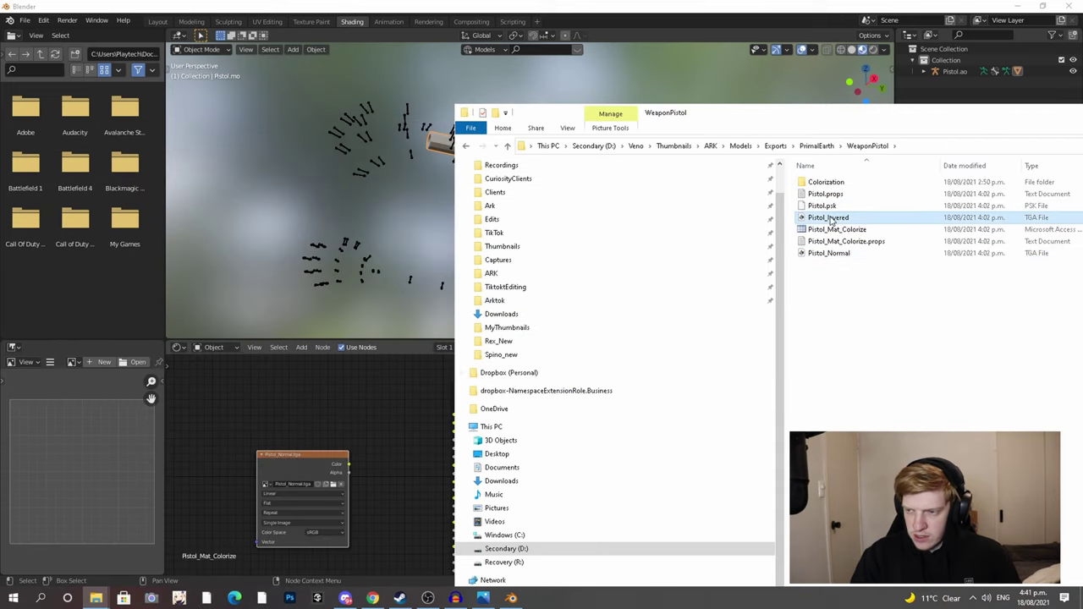
pyautogui.moveTo(328, 410); pyautogui.dragTo(332, 407)
pyautogui.doubleClick(805, 182)
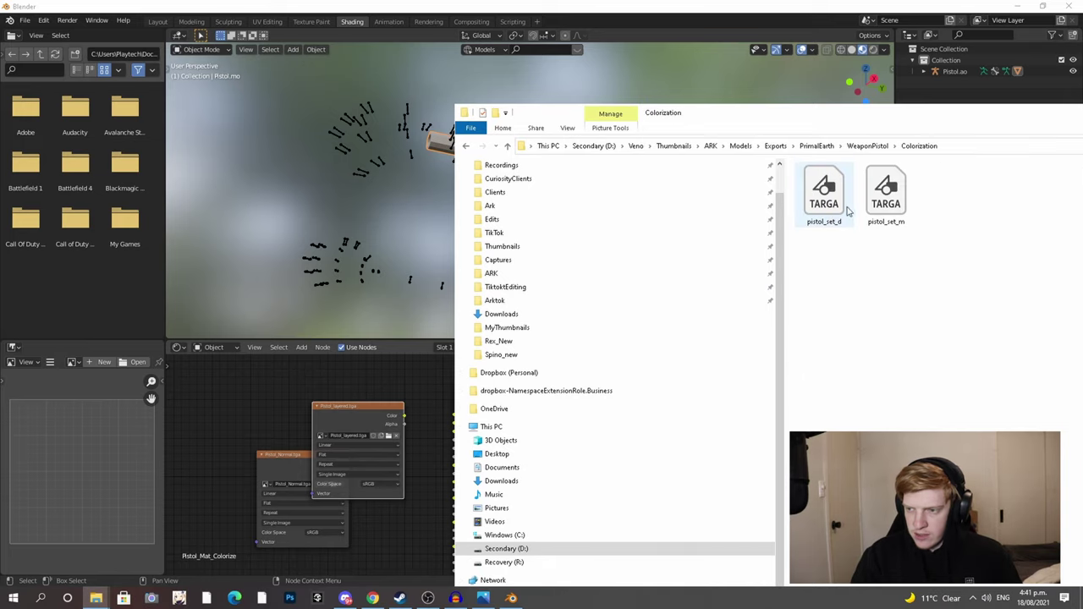
pyautogui.moveTo(850, 203); pyautogui.dragTo(252, 404)
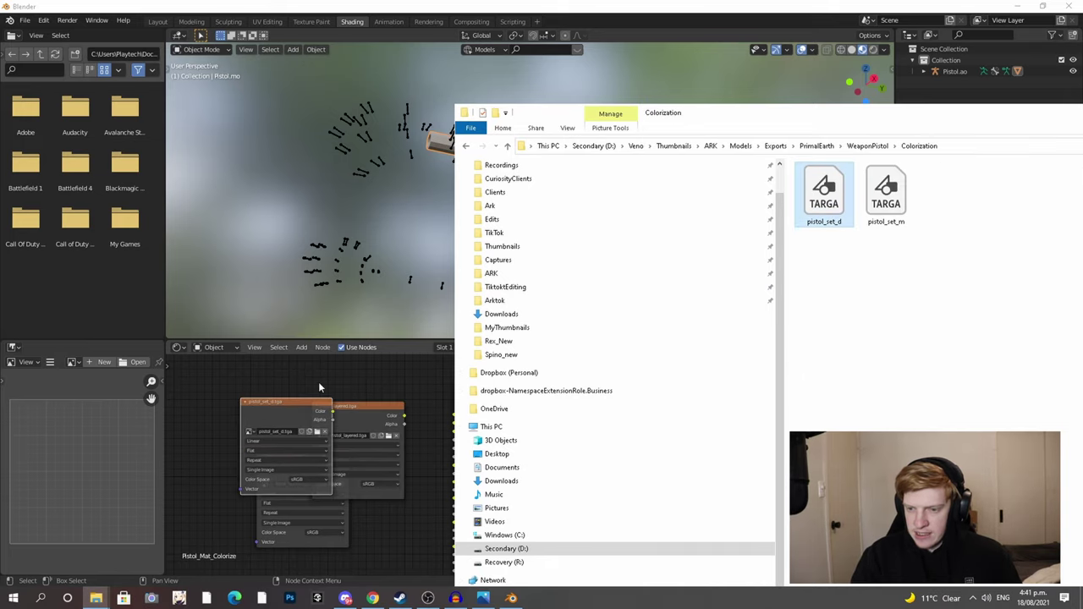
pyautogui.moveTo(901, 116); pyautogui.dragTo(644, 120)
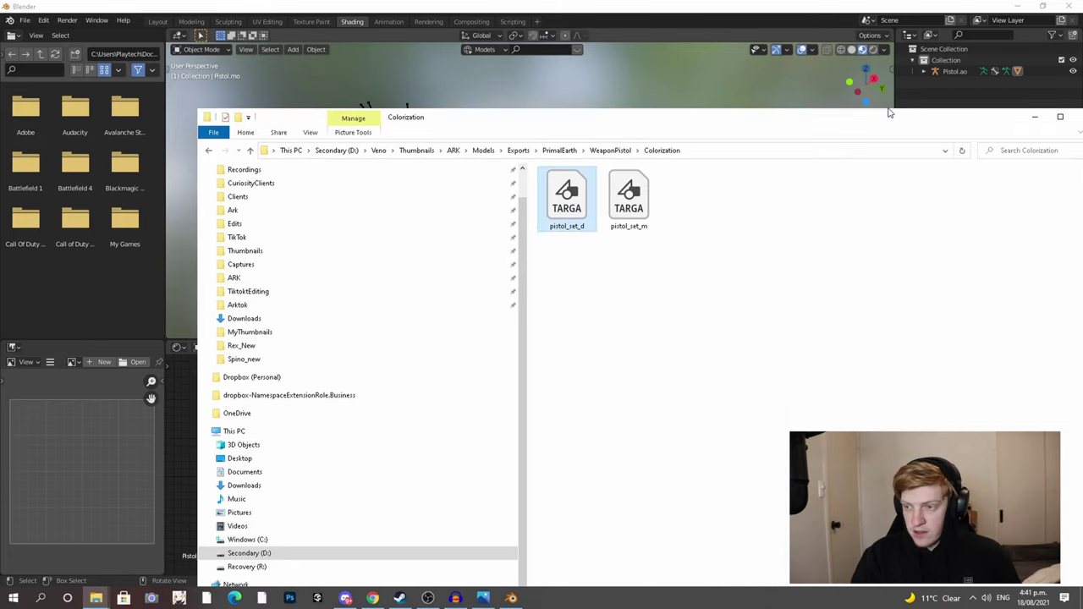
pyautogui.moveTo(1003, 120); pyautogui.dragTo(705, 108)
pyautogui.click(789, 110)
# - Collapse the pistol_set_d.tga node and link its Color to ArkBasicShader's Diffuse input
pyautogui.scroll(5, 292, 454)
pyautogui.moveTo(341, 458); pyautogui.dragTo(500, 503, button='middle')
pyautogui.moveTo(342, 430); pyautogui.dragTo(303, 398)
pyautogui.click(330, 500)
pyautogui.click(251, 392)
pyautogui.moveTo(370, 389); pyautogui.dragTo(579, 442)
# - Set Pistol_Normal.tga's color space to Linear, link its Color to the shader's Normal input, and collapse and reposition the node
pyautogui.moveTo(354, 490); pyautogui.dragTo(354, 382, button='middle')
pyautogui.click(331, 467)
pyautogui.click(436, 495)
pyautogui.click(462, 406)
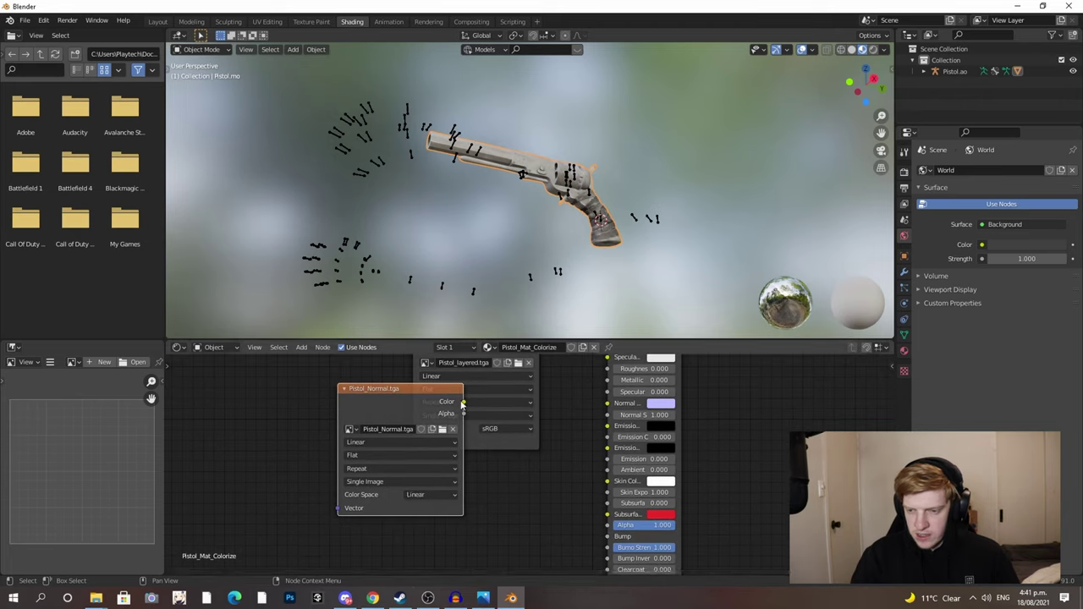
pyautogui.moveTo(485, 408); pyautogui.dragTo(242, 435)
pyautogui.moveTo(466, 403); pyautogui.dragTo(607, 403)
pyautogui.press('h')
pyautogui.press('g')
pyautogui.click(391, 568)
# - Reposition the Pistol_layered.tga node and add a Separate RGB node beside it
pyautogui.moveTo(379, 493); pyautogui.dragTo(381, 564, button='middle')
pyautogui.moveTo(200, 434); pyautogui.dragTo(255, 431)
pyautogui.click(437, 439)
pyautogui.hotkey('shift', 'a')
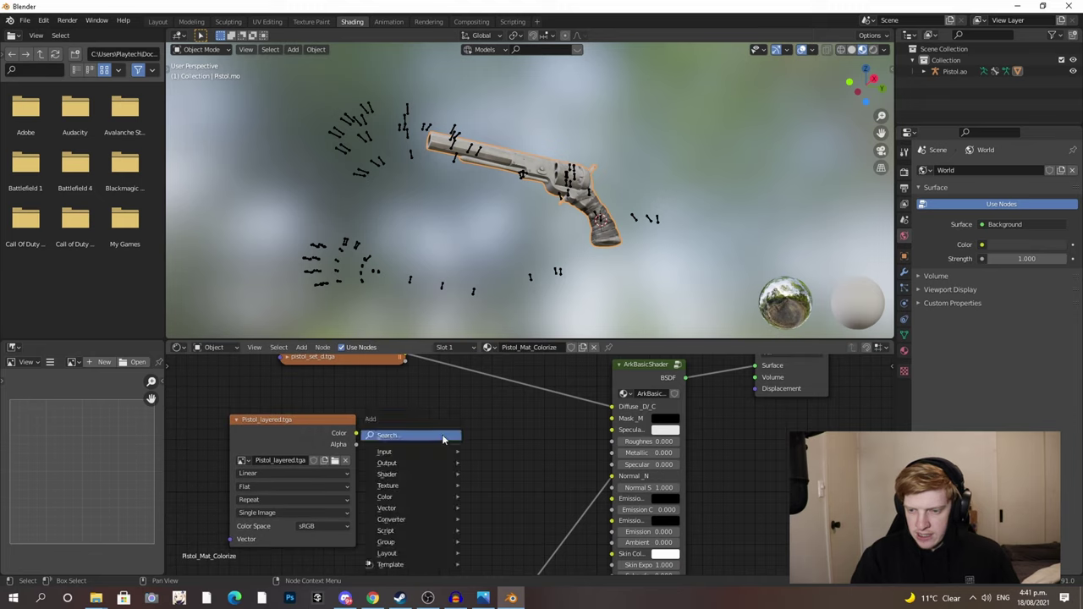
pyautogui.click(441, 437)
pyautogui.write('rgb')
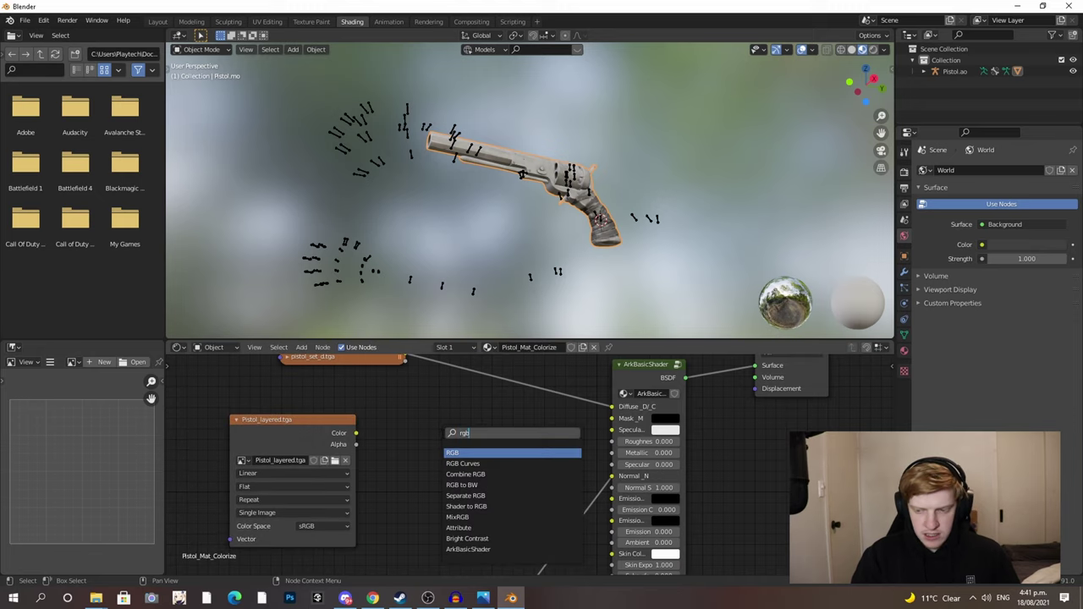
pyautogui.click(482, 497)
pyautogui.click(408, 462)
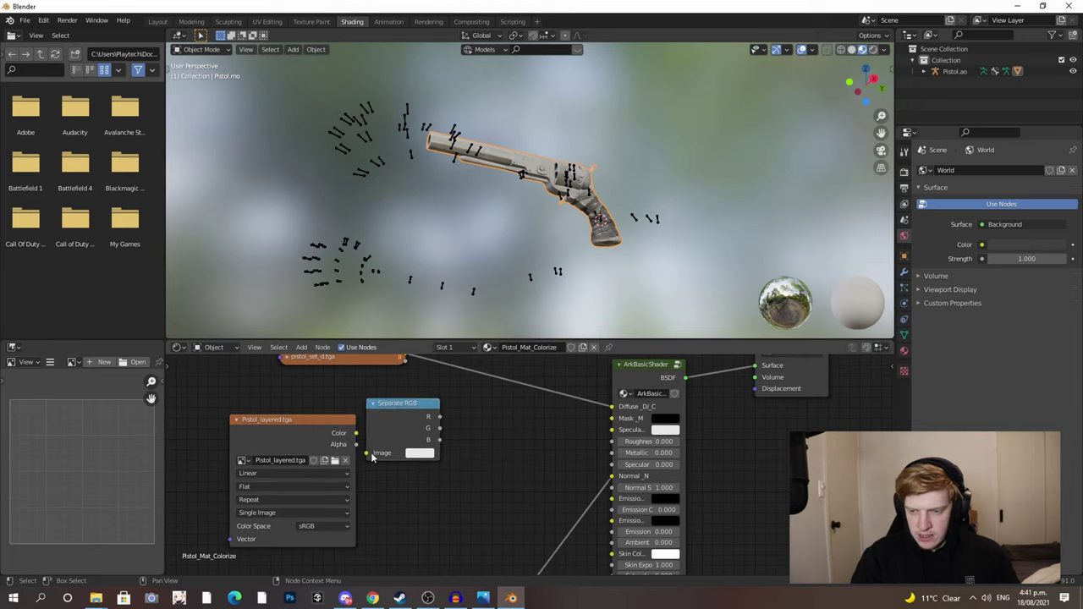
# - Link Pistol_layered.tga's Color through Separate RGB, with R to Specular, G to Roughness and B to Metallic glossiness, and collapse both nodes
pyautogui.moveTo(381, 423); pyautogui.dragTo(395, 460)
pyautogui.moveTo(606, 438)
pyautogui.mouseDown()
pyautogui.moveTo(611, 430)
pyautogui.moveTo(612, 456)
pyautogui.mouseUp()
pyautogui.scroll(5, 544, 205)
pyautogui.moveTo(544, 206); pyautogui.dragTo(764, 246, button='middle')
pyautogui.scroll(-1, 764, 244)
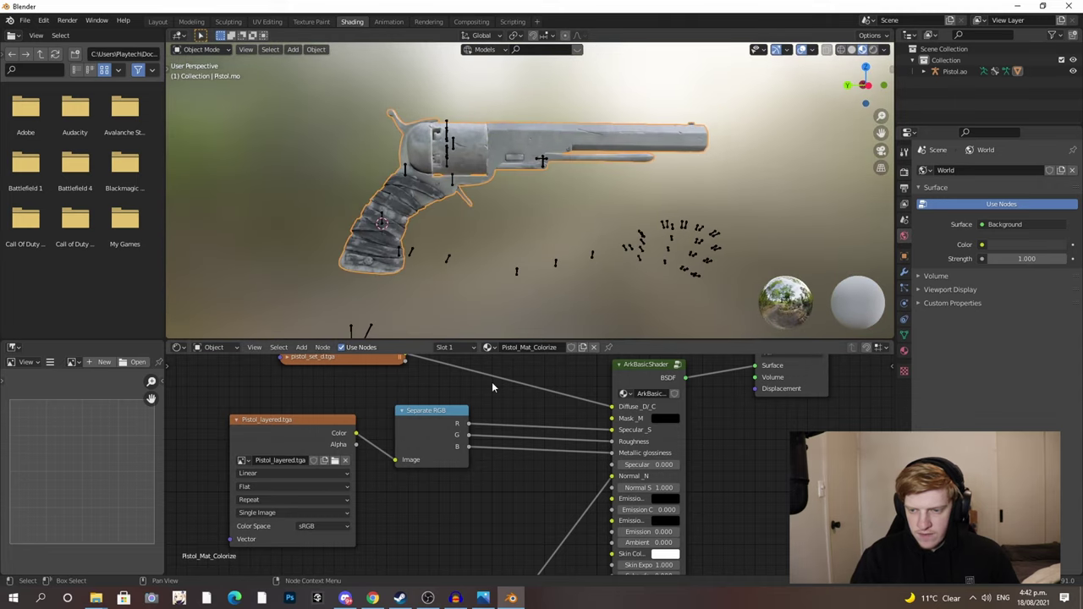
pyautogui.click(403, 412)
pyautogui.click(235, 420)
# - Save the textured pistol file as SimplePistol.blend in the ARK Models Weapons folder
pyautogui.scroll(-3, 532, 181)
pyautogui.moveTo(532, 181); pyautogui.dragTo(506, 193, button='middle')
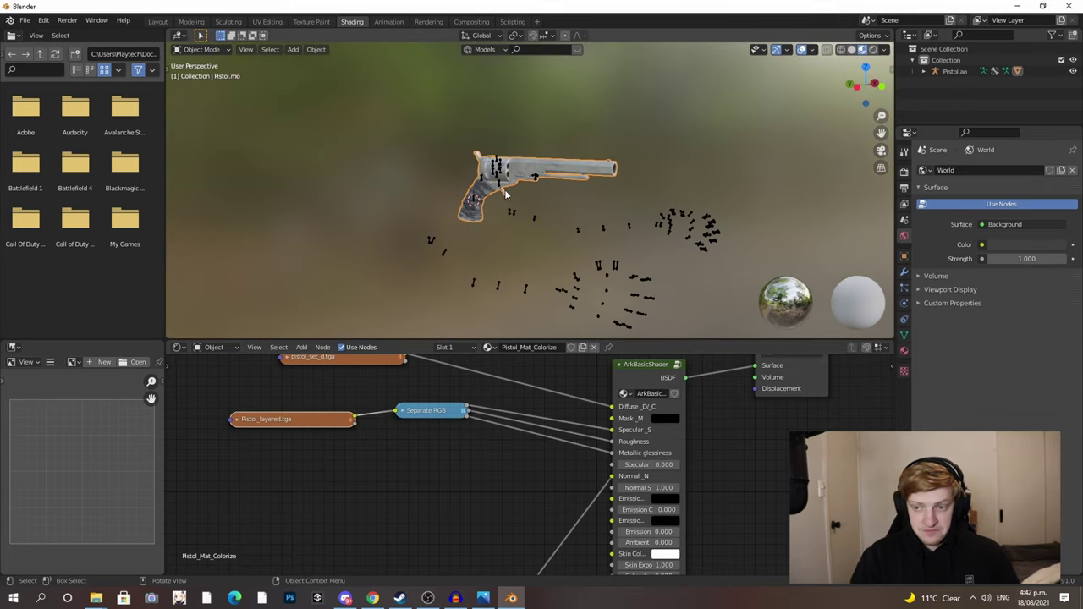
pyautogui.click(25, 20)
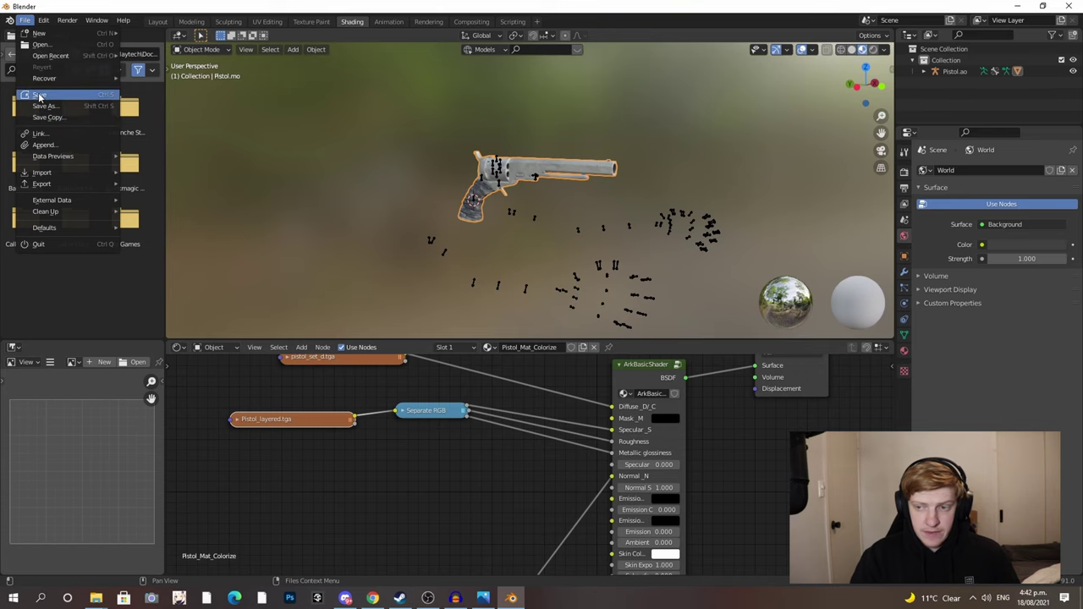
pyautogui.click(38, 97)
pyautogui.doubleClick(414, 316)
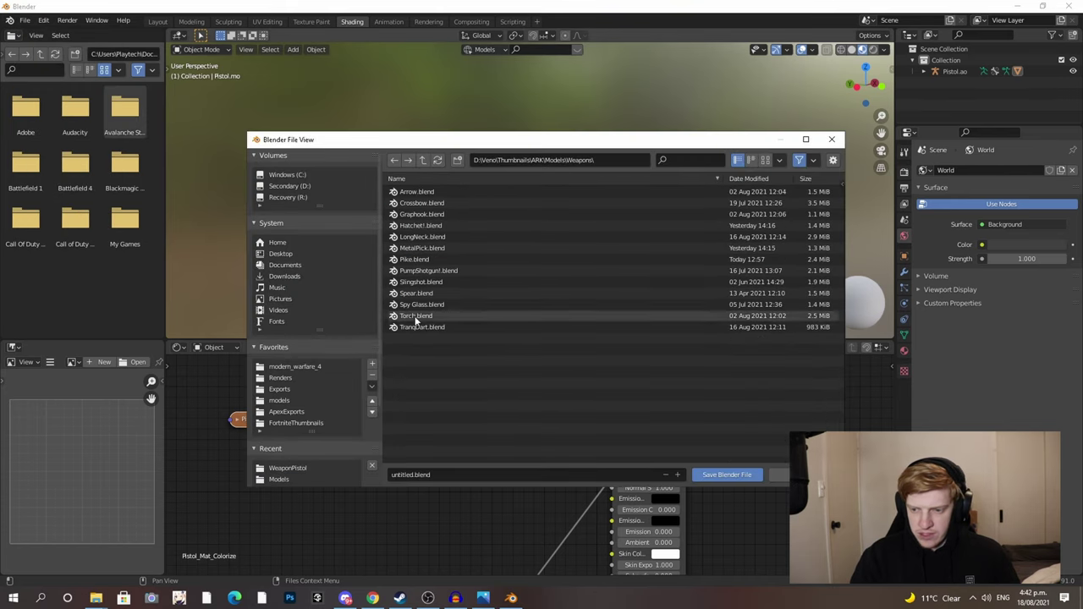
pyautogui.click(406, 476)
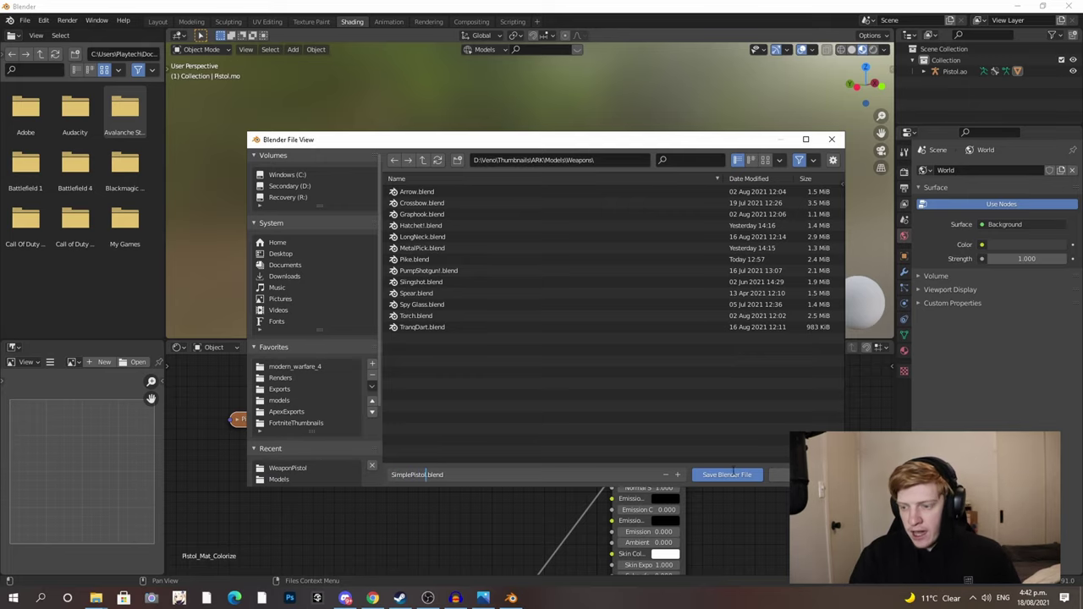
pyautogui.click(732, 474)
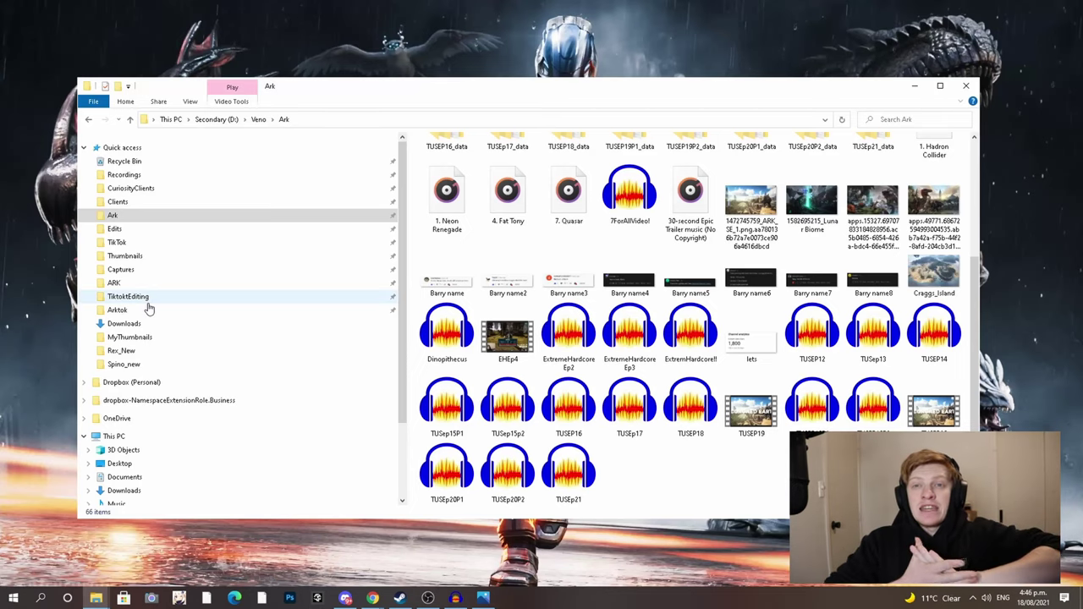
# - Duplicate the SpinoSaddle file in the Thumbnails > ARK > Models folder and open the copy in Blender
pyautogui.click(123, 257)
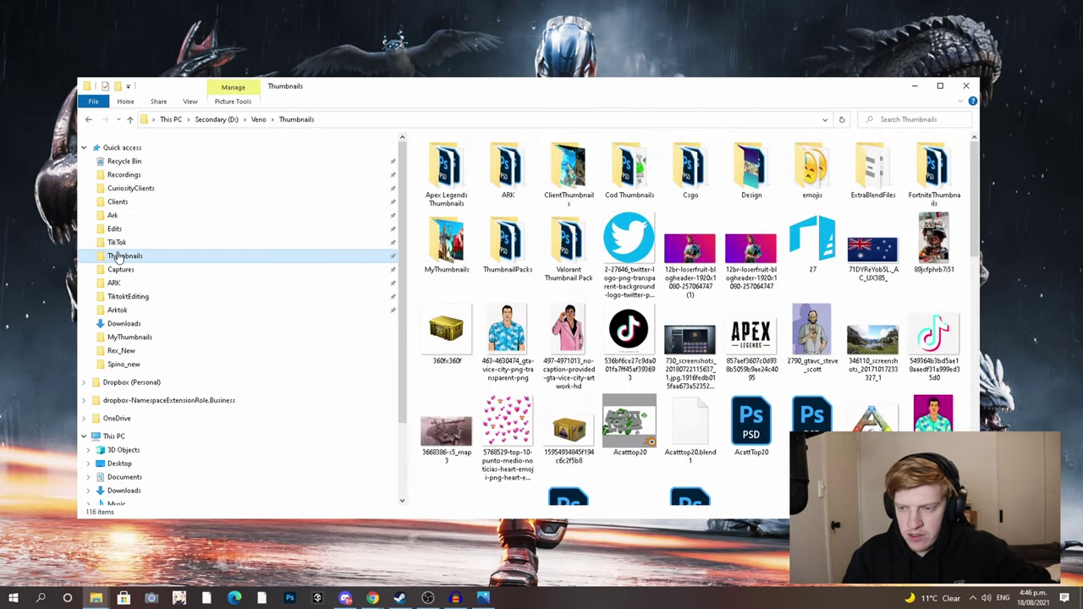
pyautogui.doubleClick(509, 174)
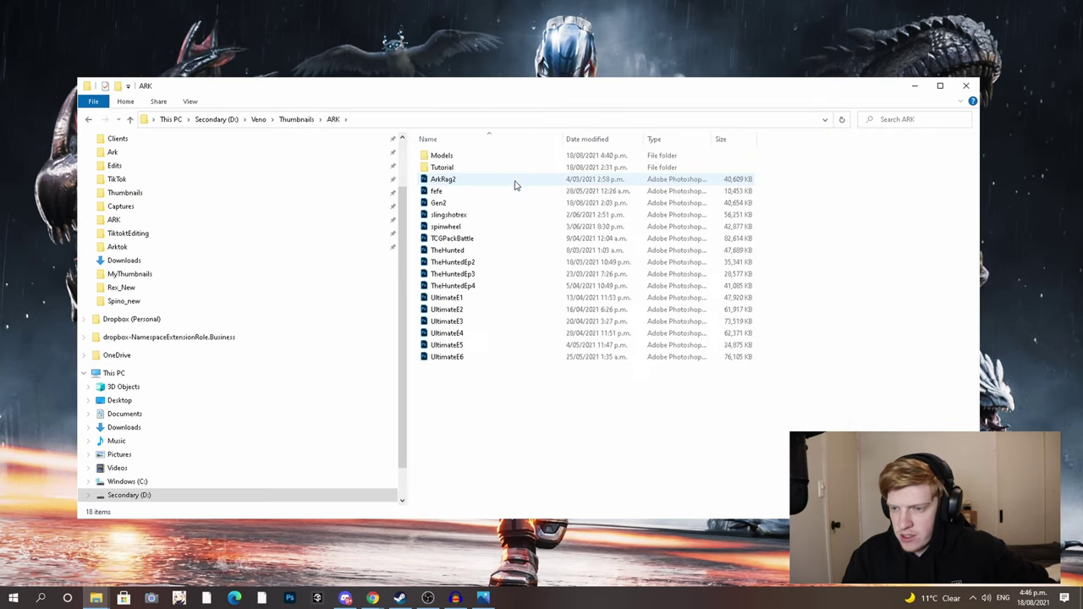
pyautogui.doubleClick(446, 155)
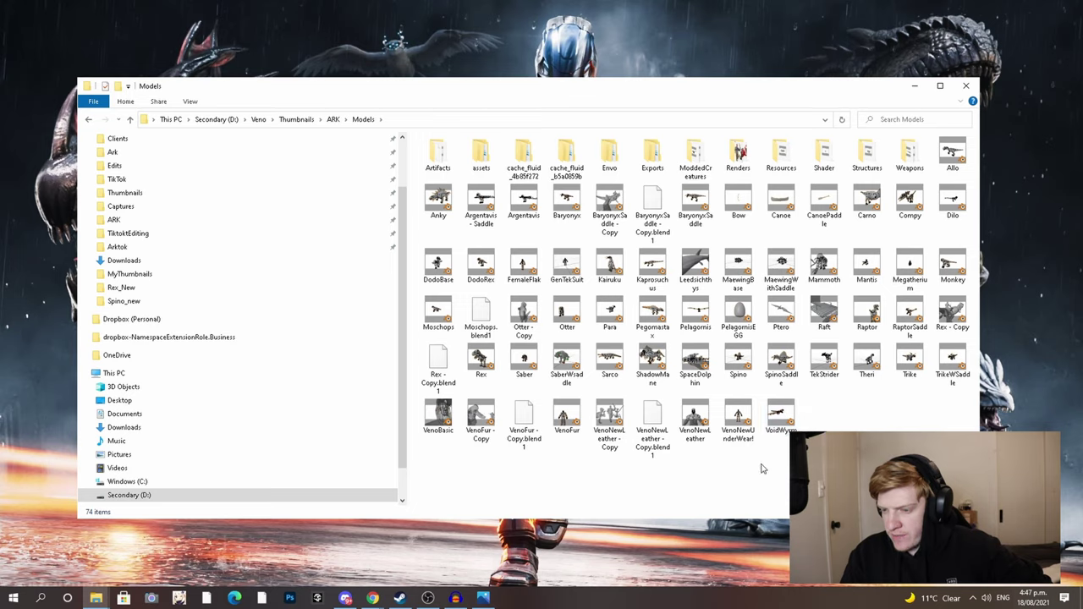
pyautogui.click(781, 363)
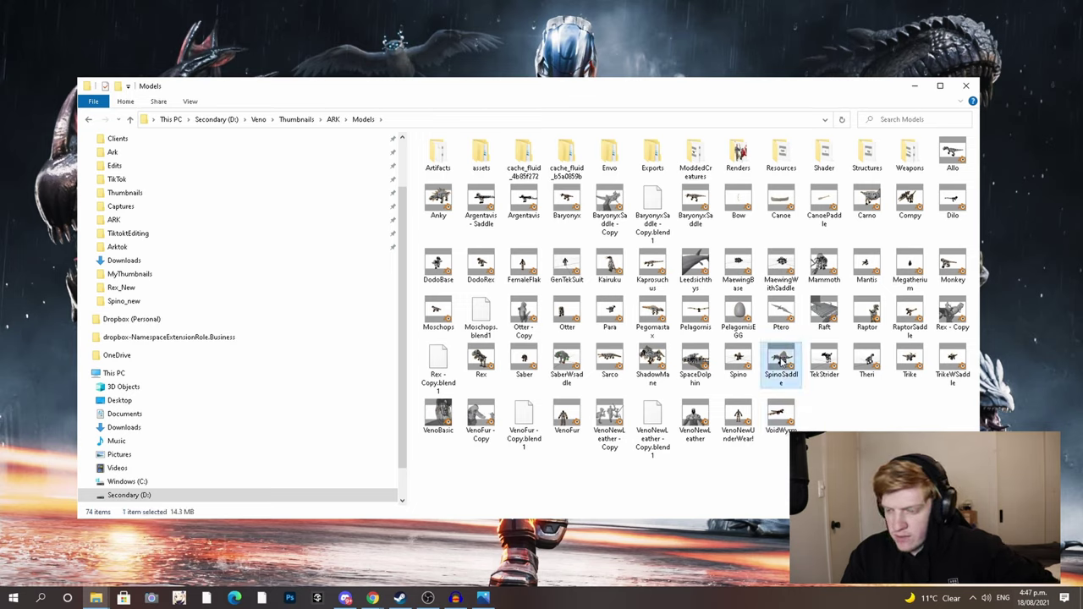
pyautogui.hotkey('ctrl', 'v')
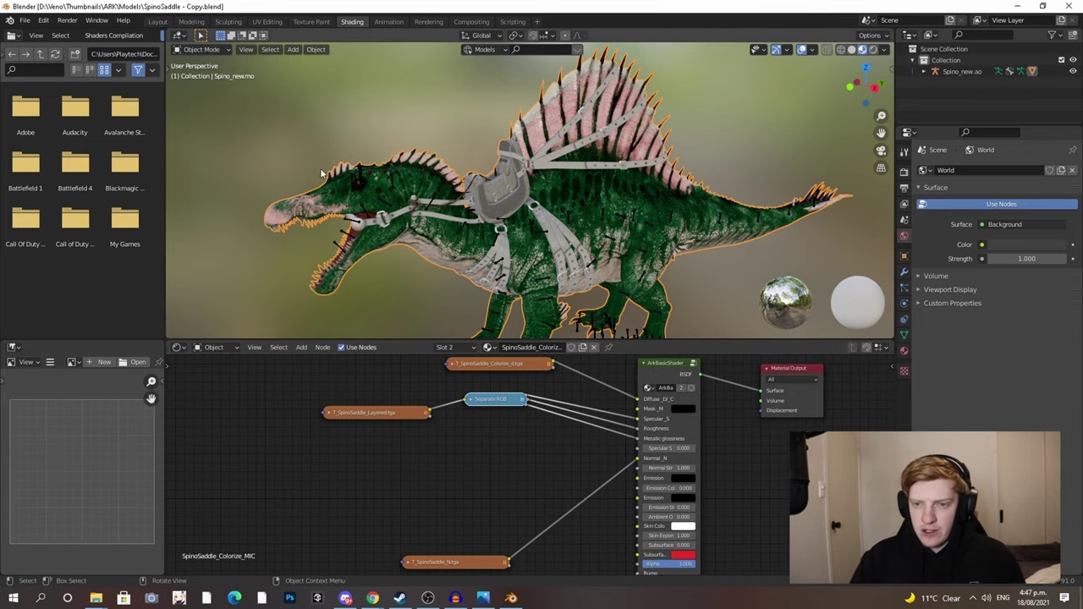
# - Switch to the Layout workspace and show the saddled Spino in Material Preview shading
pyautogui.click(157, 21)
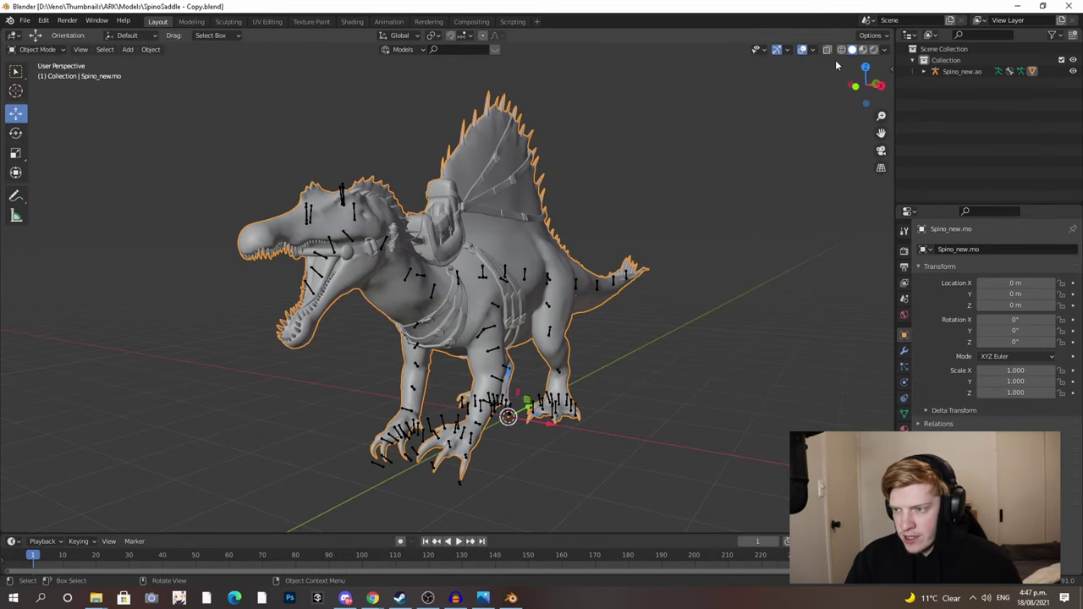
pyautogui.click(862, 50)
pyautogui.moveTo(695, 244)
pyautogui.mouseDown(button='middle')
pyautogui.moveTo(586, 267)
pyautogui.moveTo(559, 336)
pyautogui.mouseUp(button='middle')
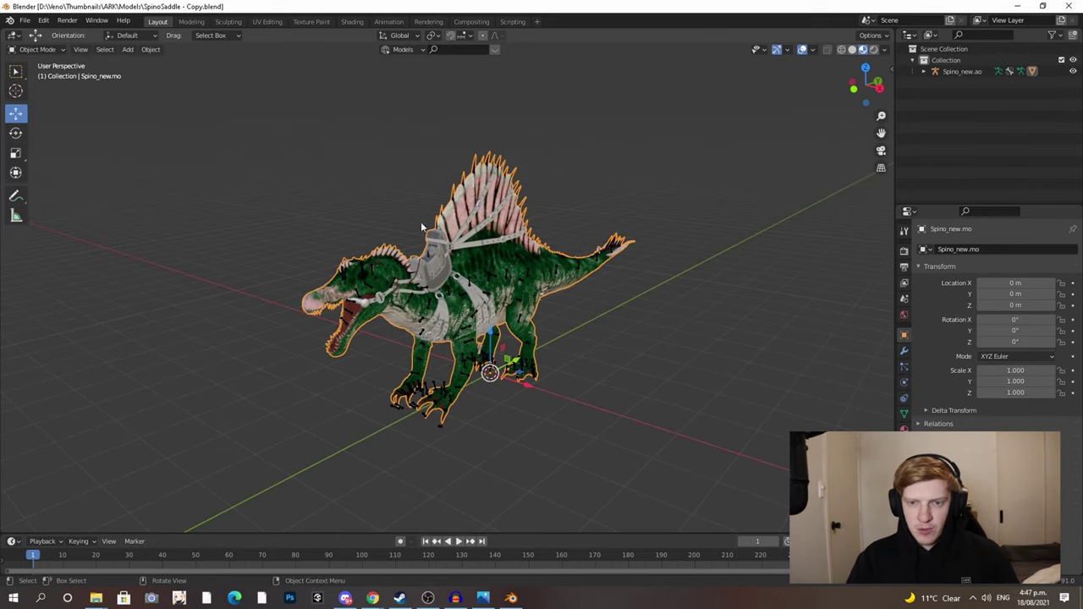
# - Append the Collection from FemaleFlak.blend into the Spino scene
pyautogui.click(24, 20)
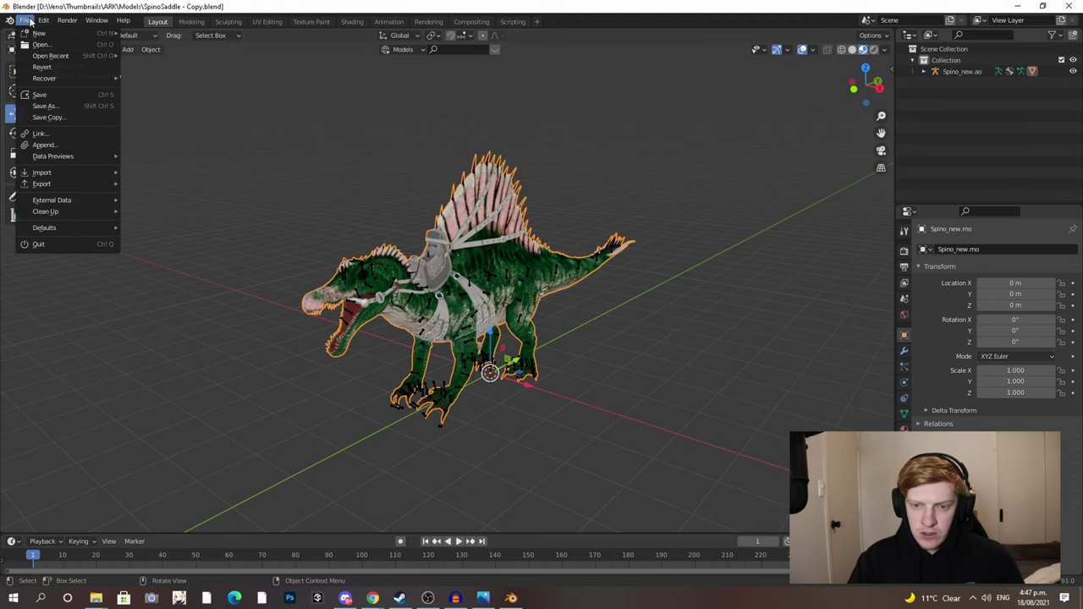
pyautogui.click(61, 143)
pyautogui.scroll(-5, 470, 290)
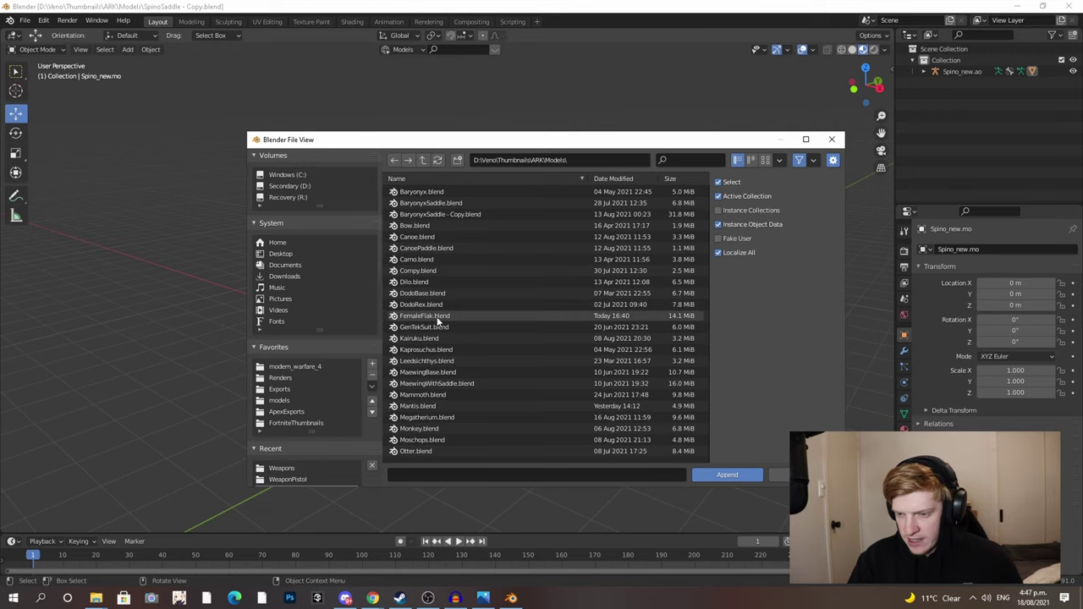
pyautogui.doubleClick(437, 318)
pyautogui.doubleClick(421, 219)
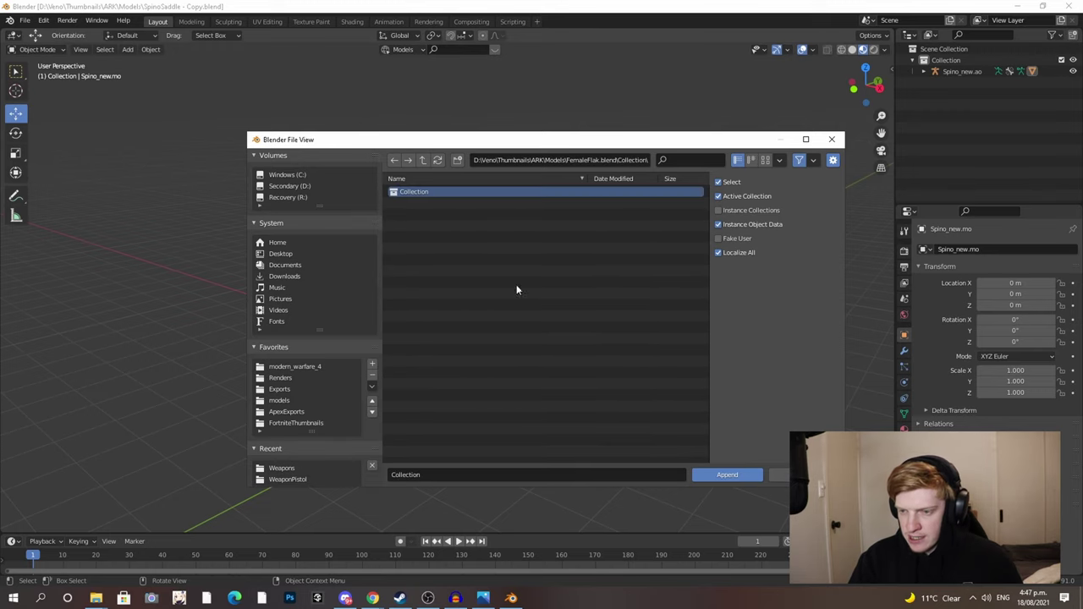
pyautogui.click(730, 475)
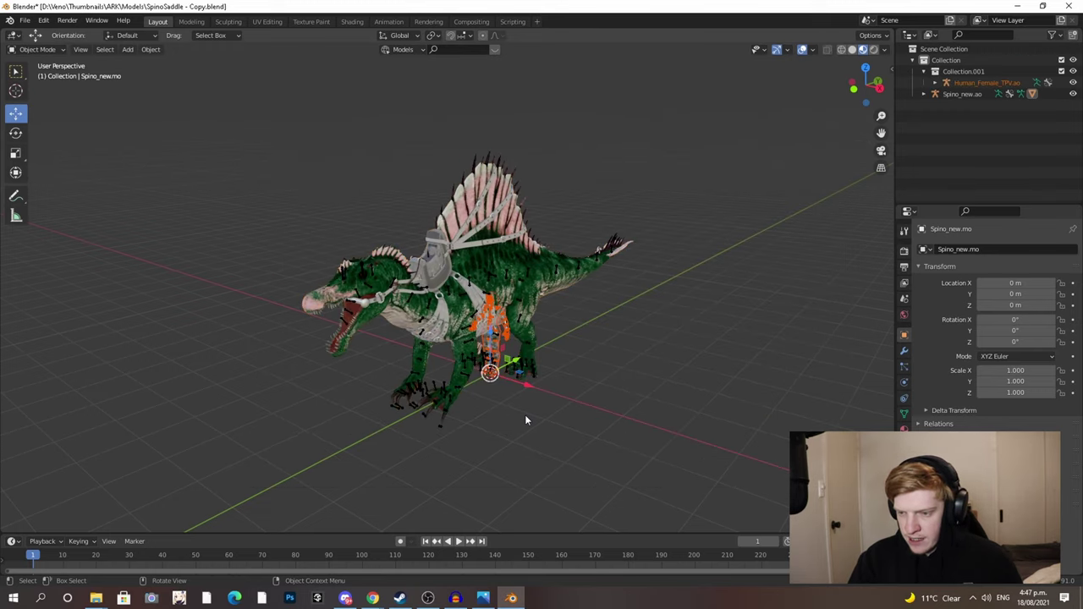
# - Move the appended female character along the X axis so she stands beside the Spino, and deselect her
pyautogui.scroll(4, 512, 397)
pyautogui.moveTo(511, 395); pyautogui.dragTo(557, 448, button='middle')
pyautogui.scroll(-1, 536, 432)
pyautogui.moveTo(557, 449); pyautogui.dragTo(720, 508)
pyautogui.click(628, 484)
pyautogui.scroll(-5, 593, 474)
pyautogui.moveTo(556, 460); pyautogui.dragTo(605, 459, button='middle')
# - Append the Collection from SimplePistol.blend in the Weapons folder into the scene
pyautogui.click(25, 21)
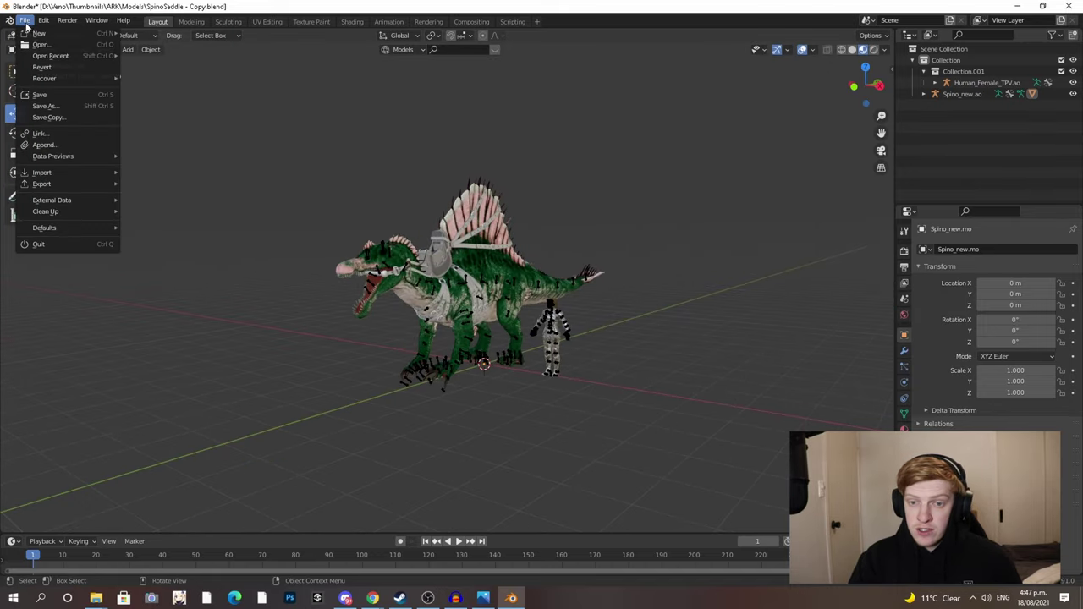
pyautogui.click(42, 144)
pyautogui.click(423, 160)
pyautogui.click(423, 160)
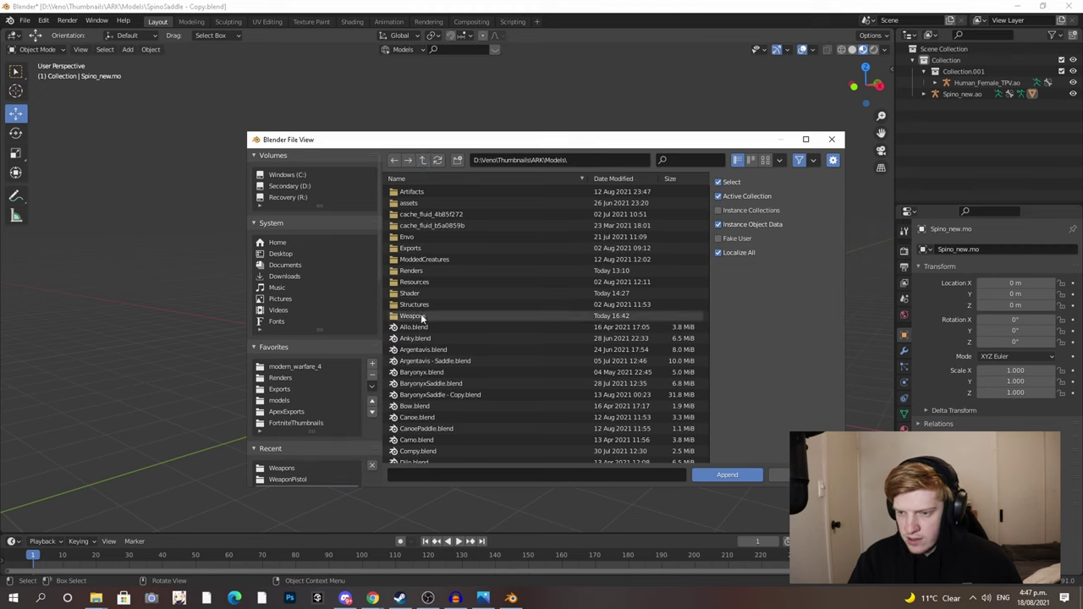
pyautogui.click(424, 317)
pyautogui.doubleClick(424, 282)
pyautogui.doubleClick(412, 214)
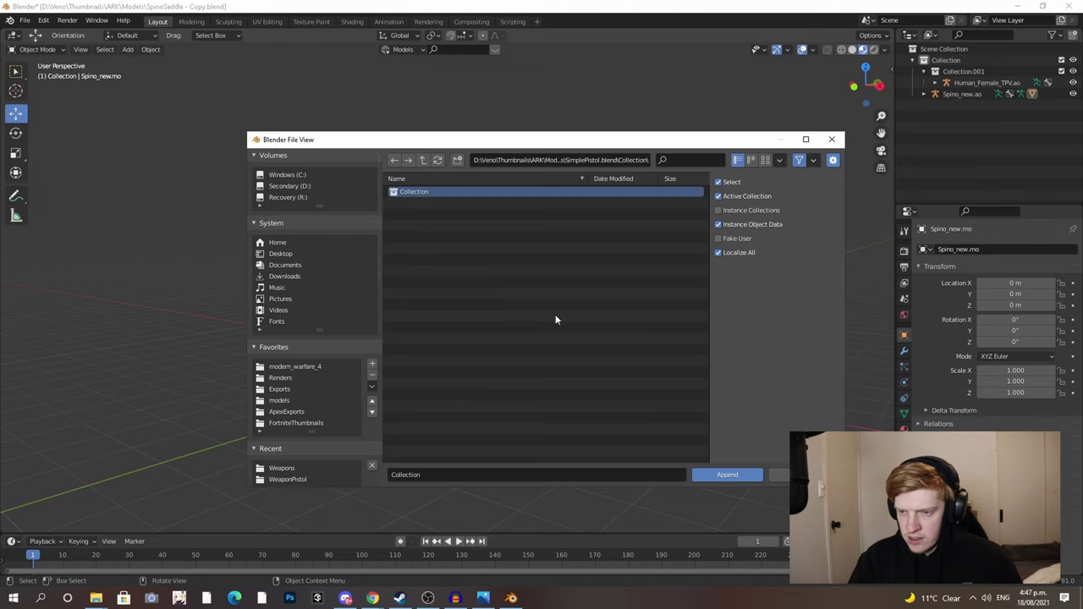
pyautogui.click(733, 475)
# - Move the appended pistol along the X axis to the female character's feet and deselect it
pyautogui.scroll(6, 512, 408)
pyautogui.keyDown('shift'); pyautogui.moveTo(558, 467); pyautogui.dragTo(440, 264, button='middle'); pyautogui.keyUp('shift')
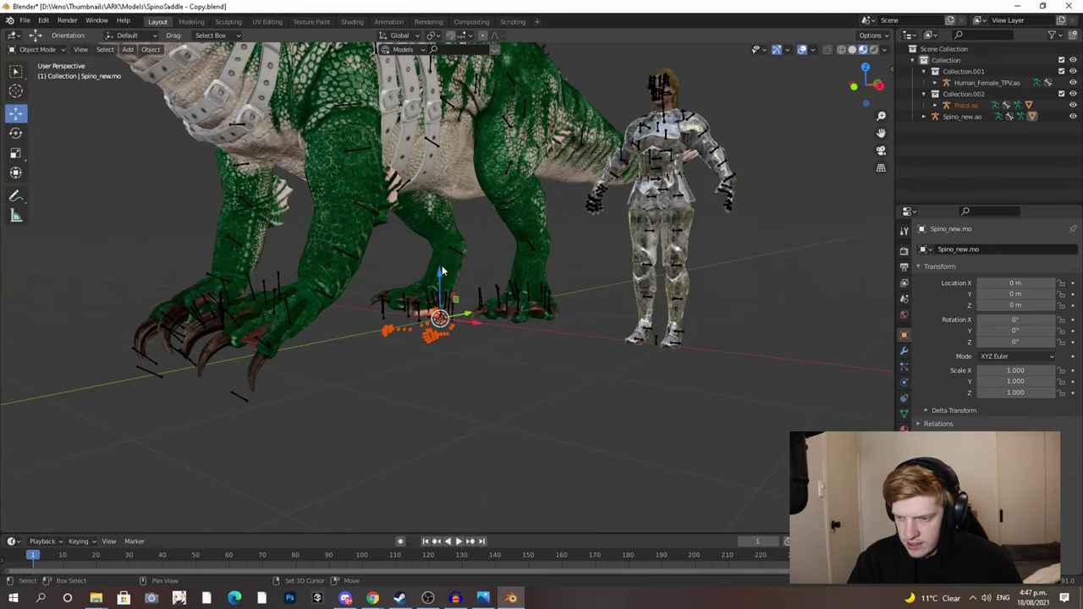
pyautogui.moveTo(478, 325); pyautogui.dragTo(764, 399)
pyautogui.click(581, 394)
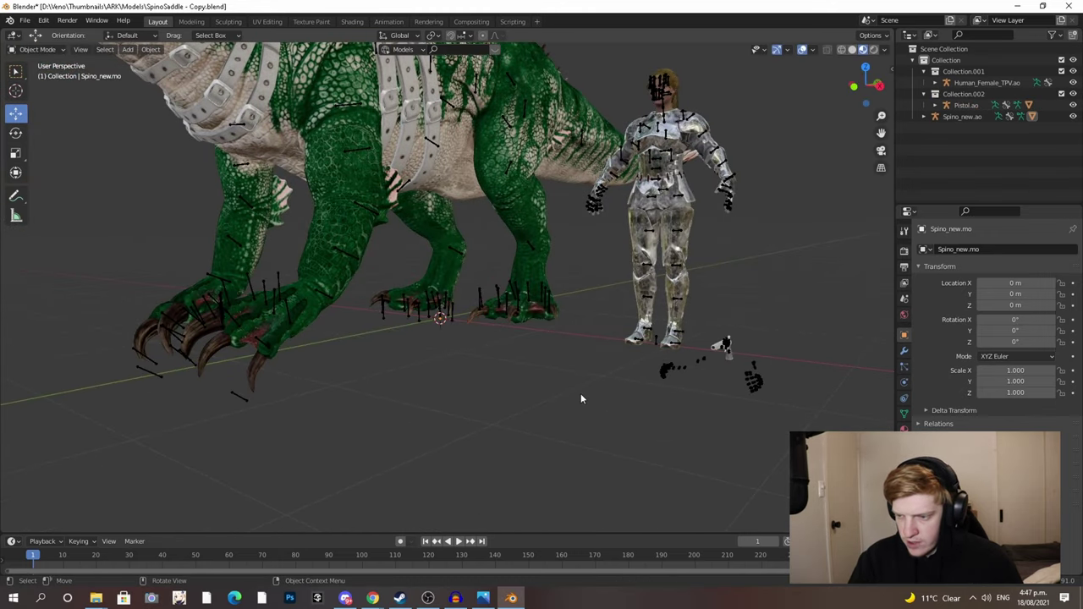
pyautogui.scroll(-5, 579, 393)
pyautogui.moveTo(552, 378); pyautogui.dragTo(546, 389, button='middle')
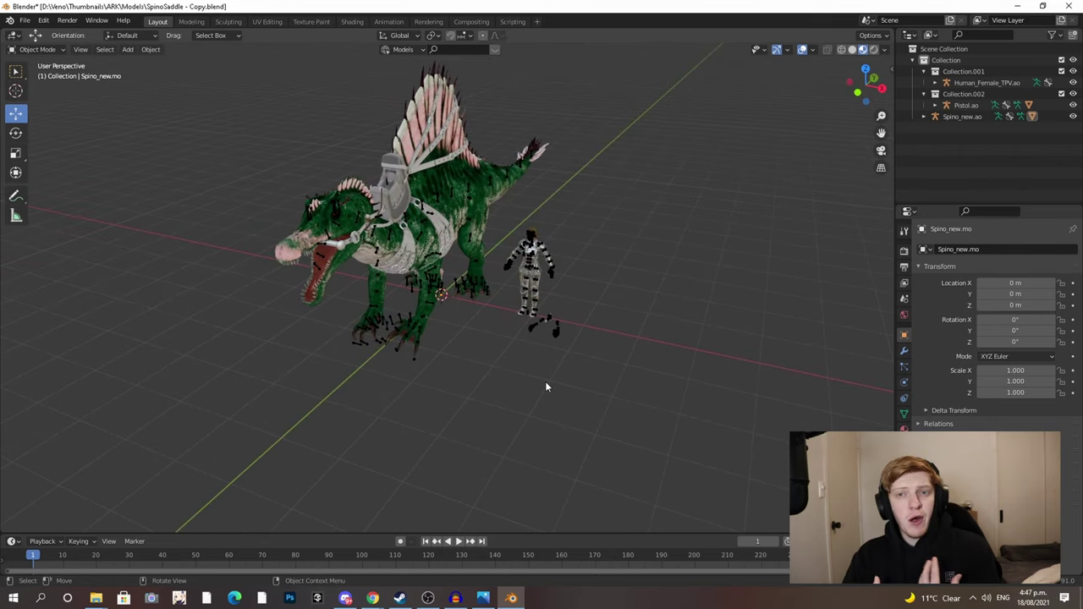
# - Select the Spino's armature Spino_new.ao and switch it to Pose Mode
pyautogui.moveTo(545, 379); pyautogui.dragTo(522, 381, button='middle')
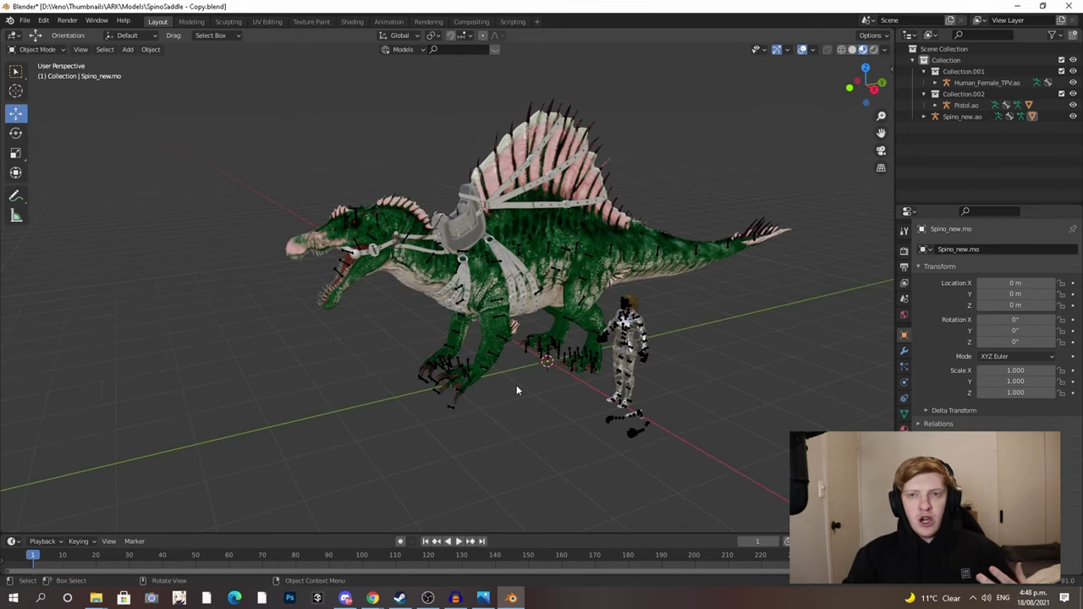
pyautogui.scroll(2, 517, 388)
pyautogui.moveTo(517, 388); pyautogui.dragTo(516, 273, button='middle')
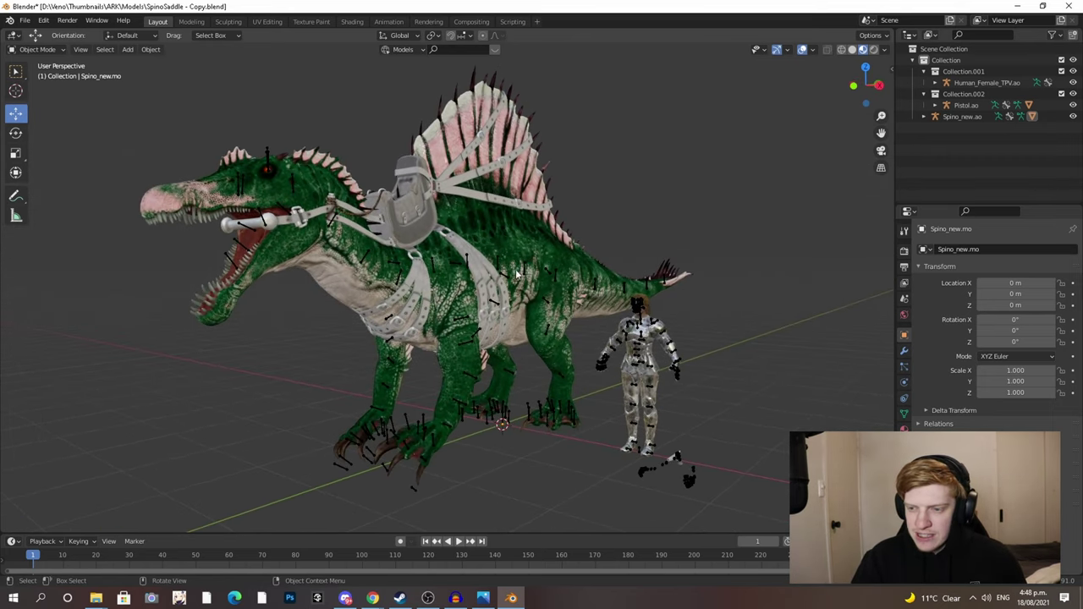
pyautogui.click(502, 271)
pyautogui.click(37, 50)
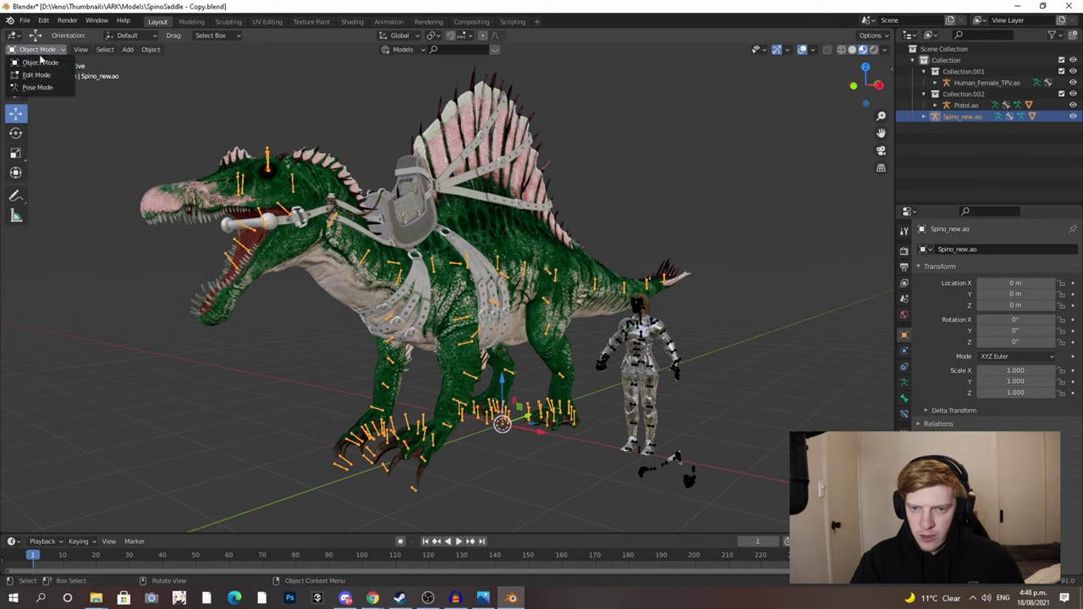
pyautogui.click(33, 88)
pyautogui.moveTo(517, 326); pyautogui.dragTo(533, 354, button='middle')
pyautogui.moveTo(508, 419); pyautogui.dragTo(485, 370, button='middle')
pyautogui.moveTo(394, 302); pyautogui.dragTo(484, 298, button='middle')
# - Try rotating the Spino's bones around the hip and lower back, and undo the rotation
pyautogui.click(518, 279)
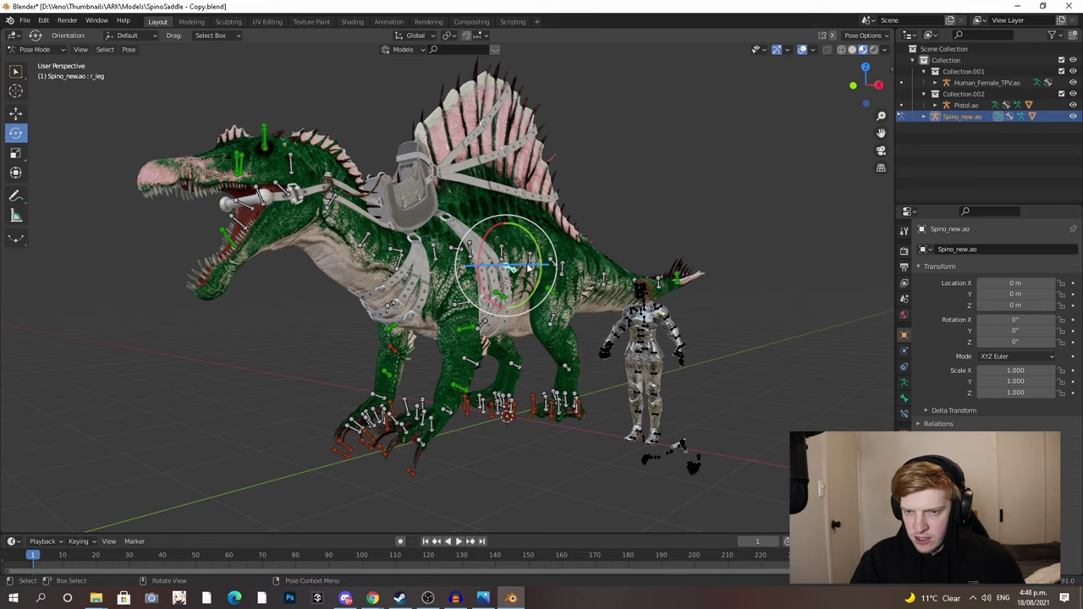
pyautogui.click(521, 281)
pyautogui.moveTo(521, 281); pyautogui.dragTo(542, 292)
pyautogui.moveTo(446, 295); pyautogui.dragTo(482, 307)
pyautogui.hotkey('ctrl', 'z')
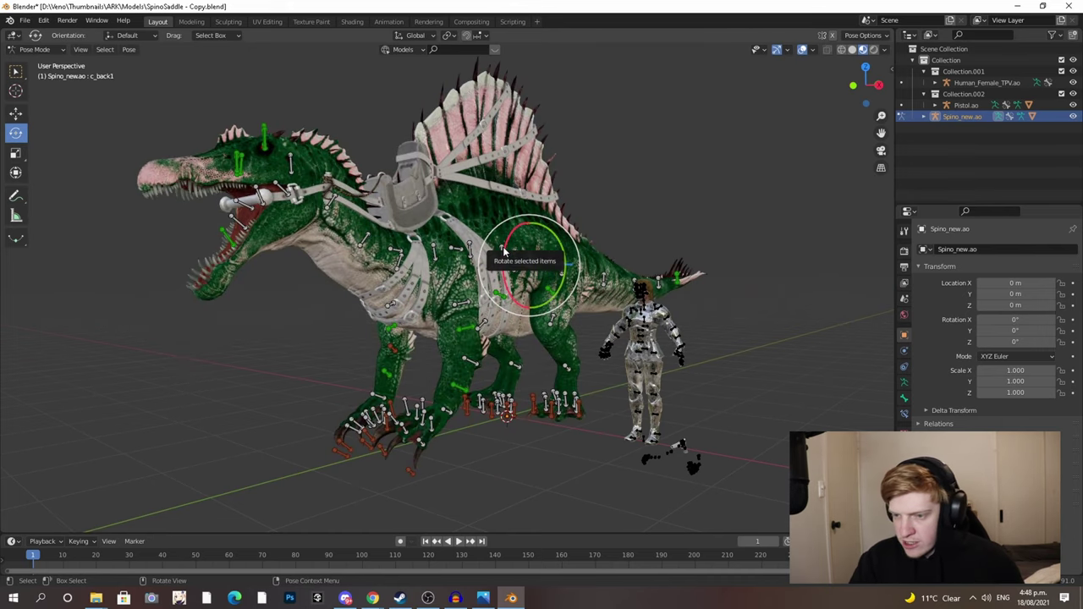
# - Rotate the Spino's back bones up to c_back4 to raise its chest, neck and head
pyautogui.moveTo(492, 284); pyautogui.dragTo(472, 272)
pyautogui.click(472, 256)
pyautogui.click(441, 248)
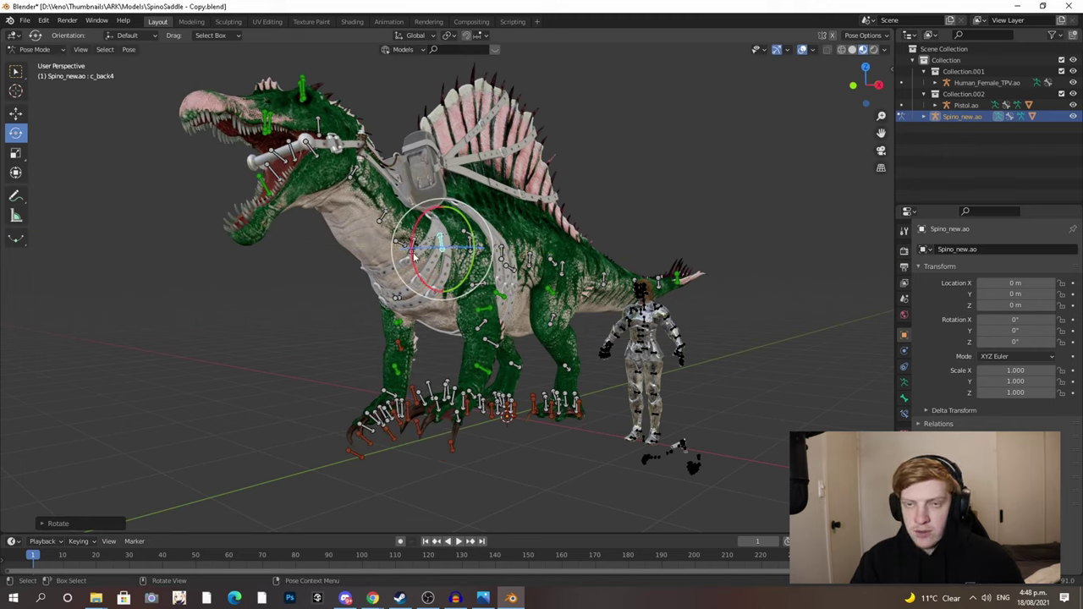
# - Rotate the Spino's c_neck2 bone to lower the head and turn it outward with a trackball rotation
pyautogui.click(377, 227)
pyautogui.press('r')
pyautogui.press('r')
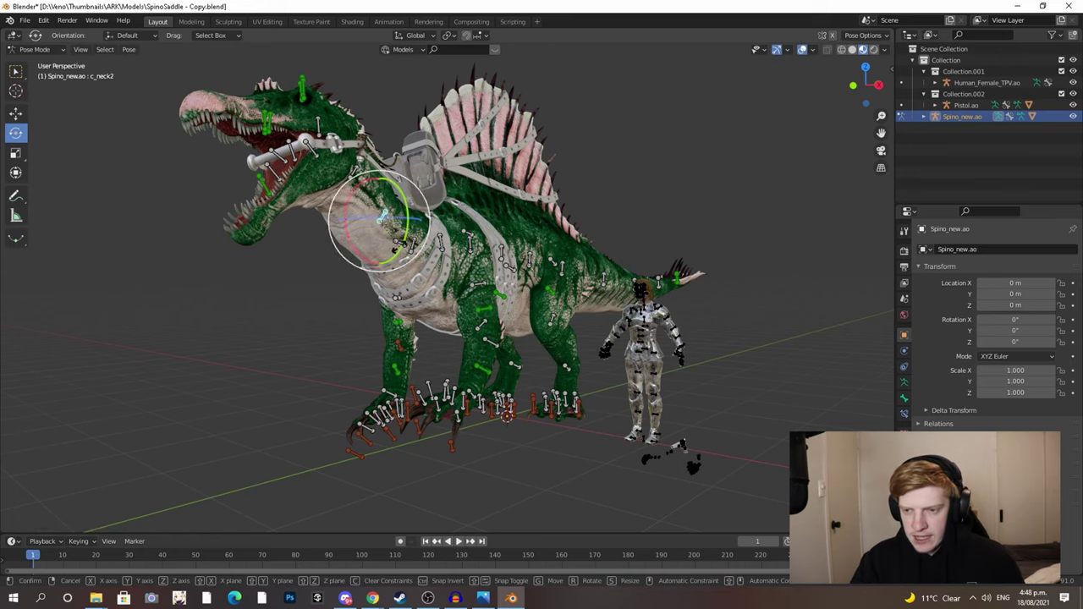
pyautogui.moveTo(381, 259); pyautogui.dragTo(408, 275)
pyautogui.press('r')
pyautogui.press('r')
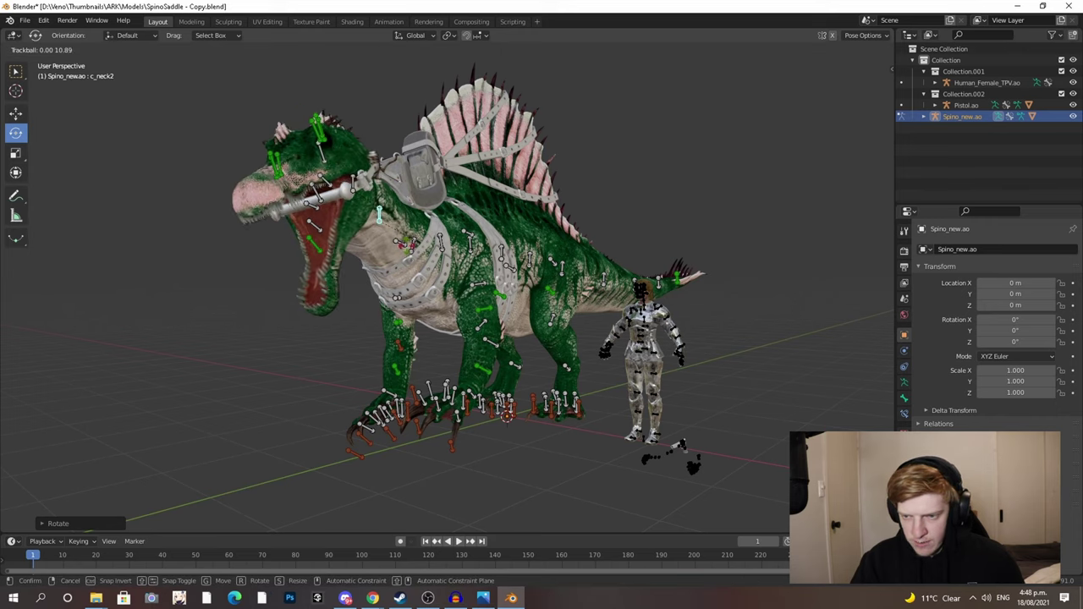
pyautogui.click(393, 240)
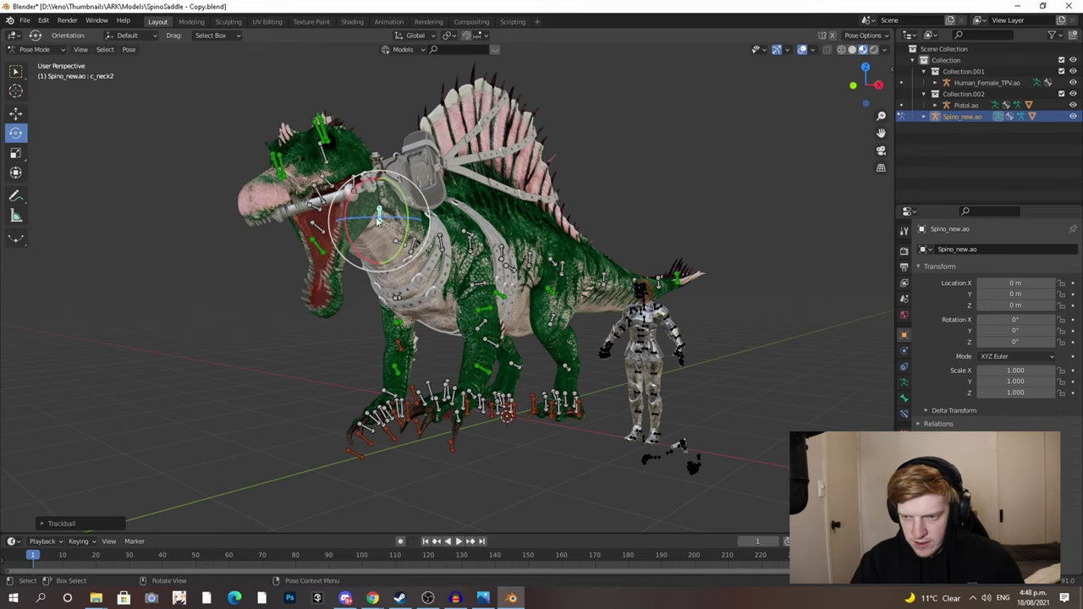
# - Rotate the Spino's c_jaw bone to pose its open mouth
pyautogui.click(354, 180)
pyautogui.click(335, 183)
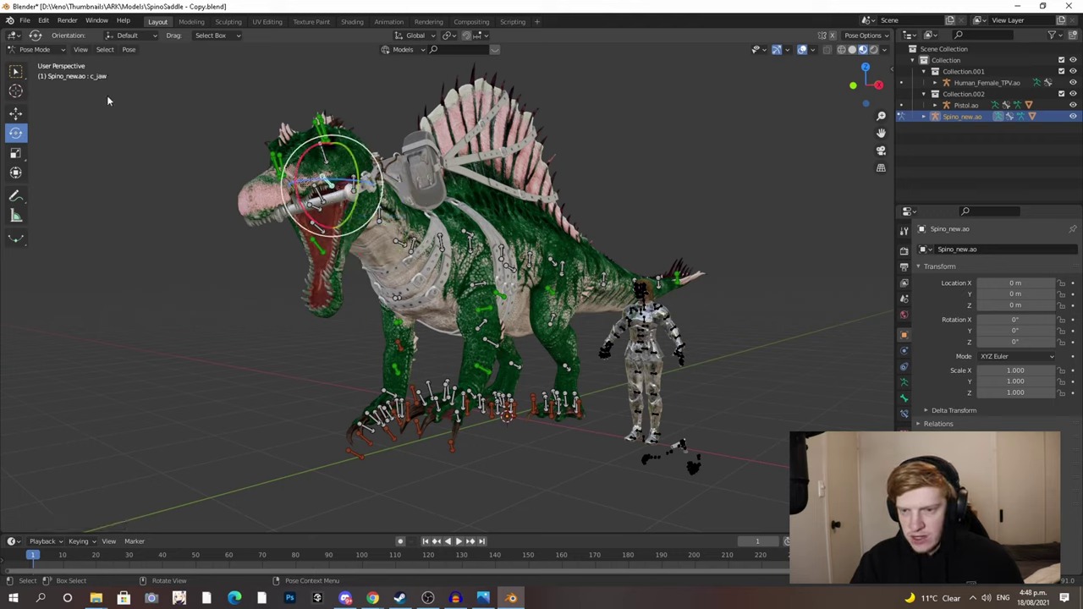
pyautogui.moveTo(306, 211); pyautogui.dragTo(310, 215)
pyautogui.moveTo(310, 215); pyautogui.dragTo(336, 195, button='middle')
pyautogui.press('r')
pyautogui.press('r')
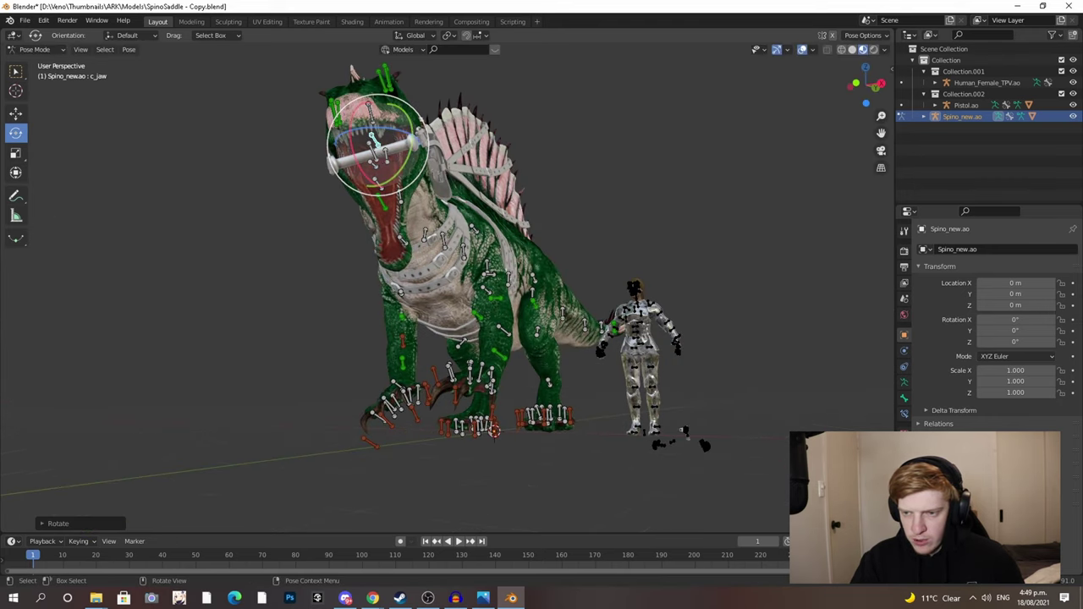
# - Rotate the Spino's tongue bones c_tongue2 and c_tongue3 to pose the tongue inside the open mouth
pyautogui.click(388, 161)
pyautogui.moveTo(390, 163); pyautogui.dragTo(371, 247, button='middle')
pyautogui.scroll(3, 352, 256)
pyautogui.click(296, 133)
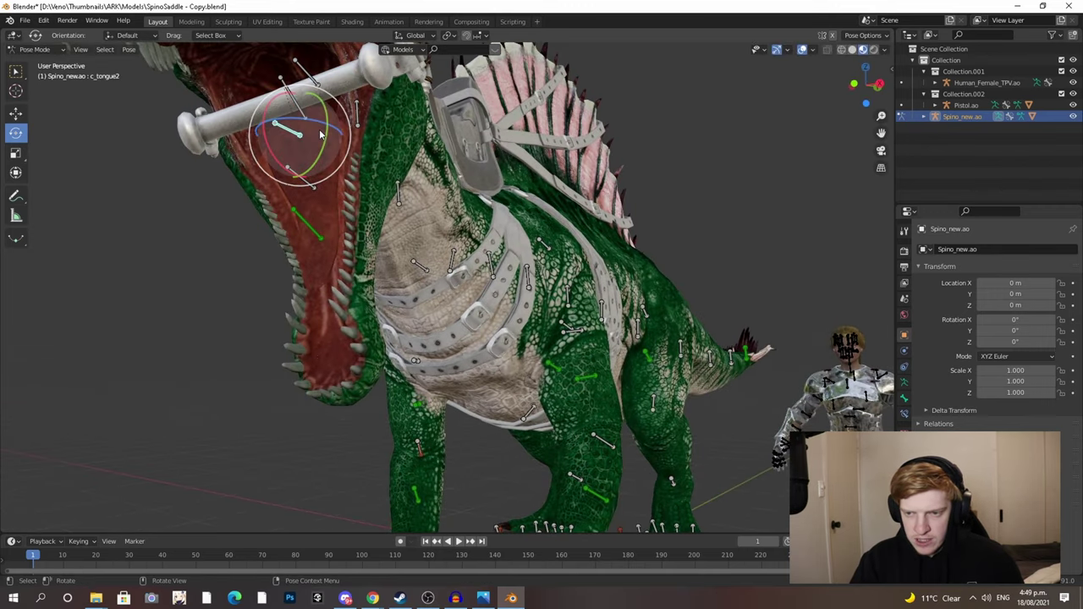
pyautogui.moveTo(301, 144); pyautogui.dragTo(300, 143)
pyautogui.click(299, 162)
pyautogui.click(296, 163)
pyautogui.press('r')
pyautogui.moveTo(294, 163)
pyautogui.mouseDown()
pyautogui.moveTo(290, 178)
pyautogui.moveTo(286, 169)
pyautogui.mouseUp()
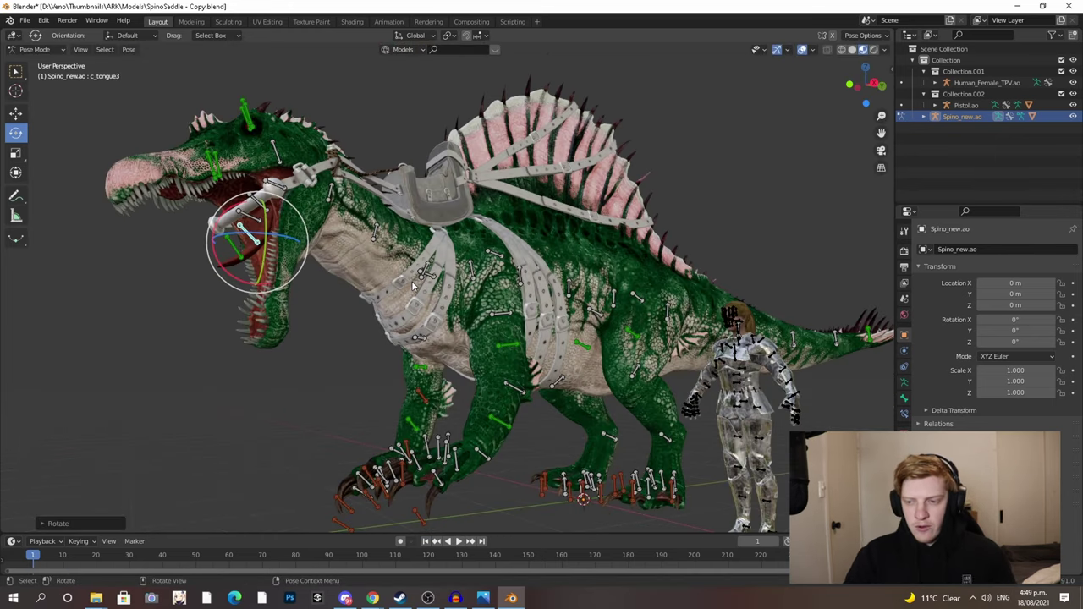
pyautogui.moveTo(414, 286); pyautogui.dragTo(627, 315, button='middle')
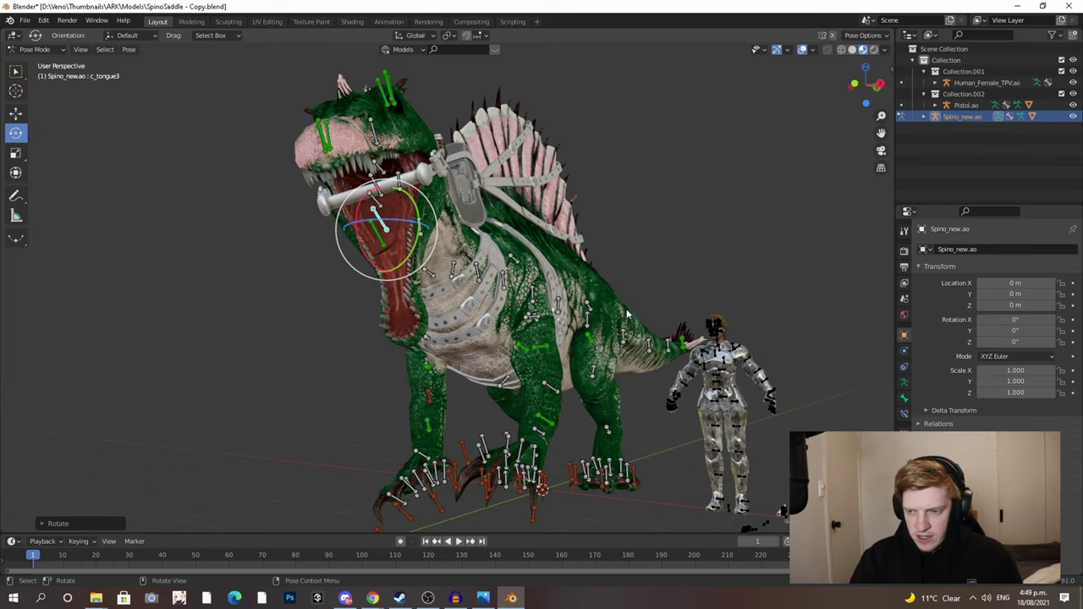
pyautogui.click(533, 298)
pyautogui.press('r')
pyautogui.press('r')
pyautogui.moveTo(535, 313); pyautogui.dragTo(535, 315)
pyautogui.moveTo(535, 315)
pyautogui.mouseDown(button='middle')
pyautogui.moveTo(506, 318)
pyautogui.moveTo(557, 328)
pyautogui.moveTo(526, 314)
pyautogui.mouseUp(button='middle')
pyautogui.hotkey('ctrl', 'z')
pyautogui.hotkey('ctrl', 'z')
# - Rotate the Spino's l_shoulder bone with a trackball rotation to lift the left front arm off the ground
pyautogui.moveTo(527, 314); pyautogui.dragTo(571, 296)
pyautogui.moveTo(534, 286); pyautogui.dragTo(534, 287)
pyautogui.click(538, 293)
pyautogui.moveTo(539, 294); pyautogui.dragTo(495, 300, button='middle')
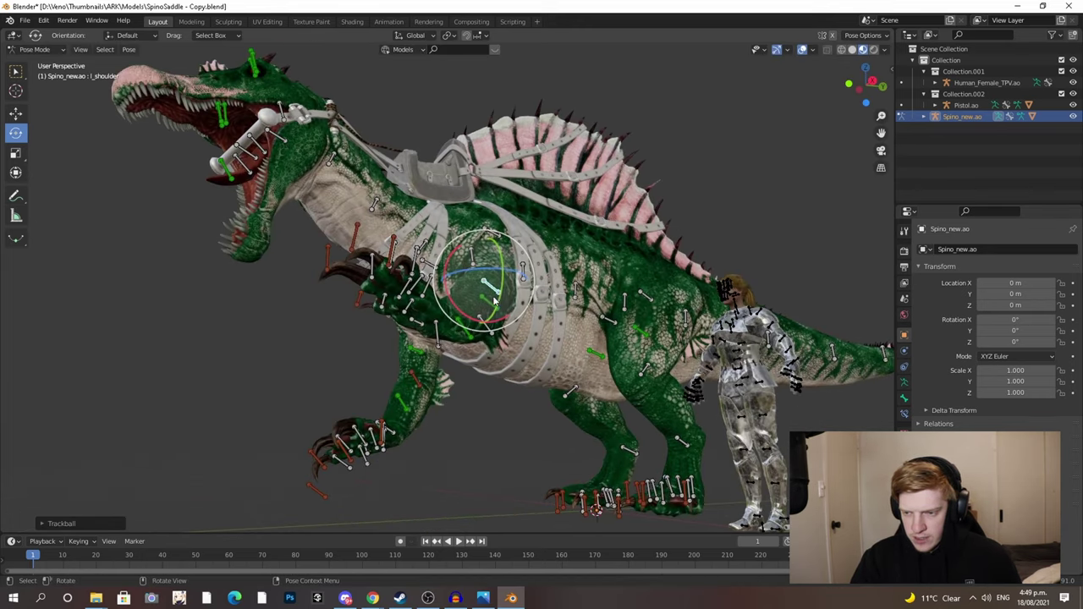
# - Rotate the Spino's left forearm and l_scapula bones to pose the raised left front arm
pyautogui.click(485, 327)
pyautogui.moveTo(491, 327); pyautogui.dragTo(517, 351)
pyautogui.moveTo(499, 335); pyautogui.dragTo(473, 356)
pyautogui.moveTo(472, 355); pyautogui.dragTo(539, 334, button='middle')
pyautogui.click(542, 282)
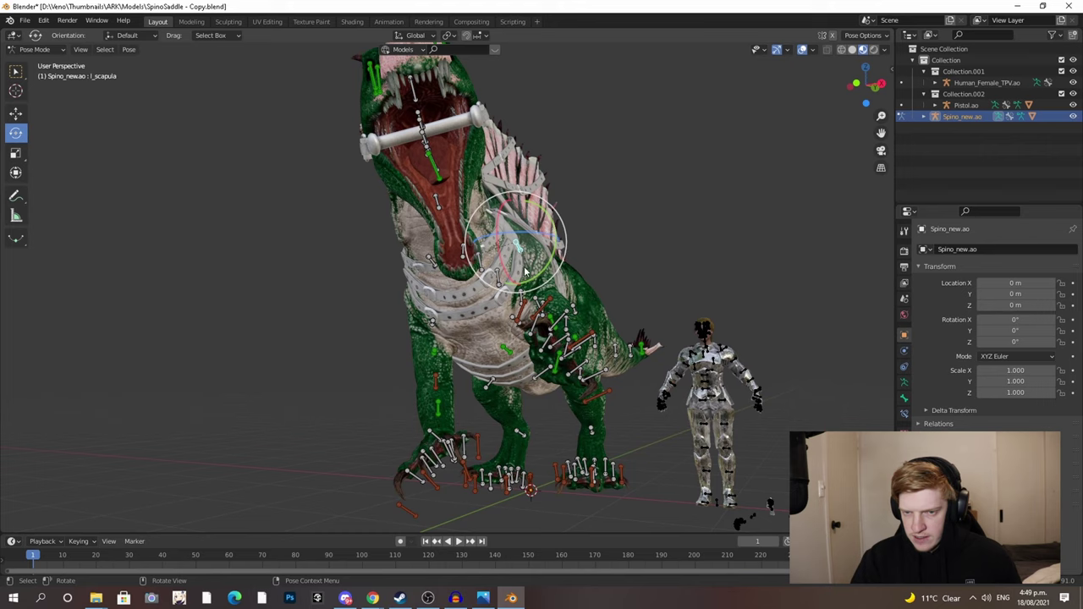
pyautogui.moveTo(542, 279); pyautogui.dragTo(566, 261)
pyautogui.moveTo(566, 270); pyautogui.dragTo(582, 283, button='middle')
# - Rotate the Spino's r_scapula bone with trackball rotations to swing the right front arm up and outward
pyautogui.click(435, 325)
pyautogui.moveTo(434, 325); pyautogui.dragTo(475, 329, button='middle')
pyautogui.click(440, 261)
pyautogui.moveTo(426, 282); pyautogui.dragTo(423, 287)
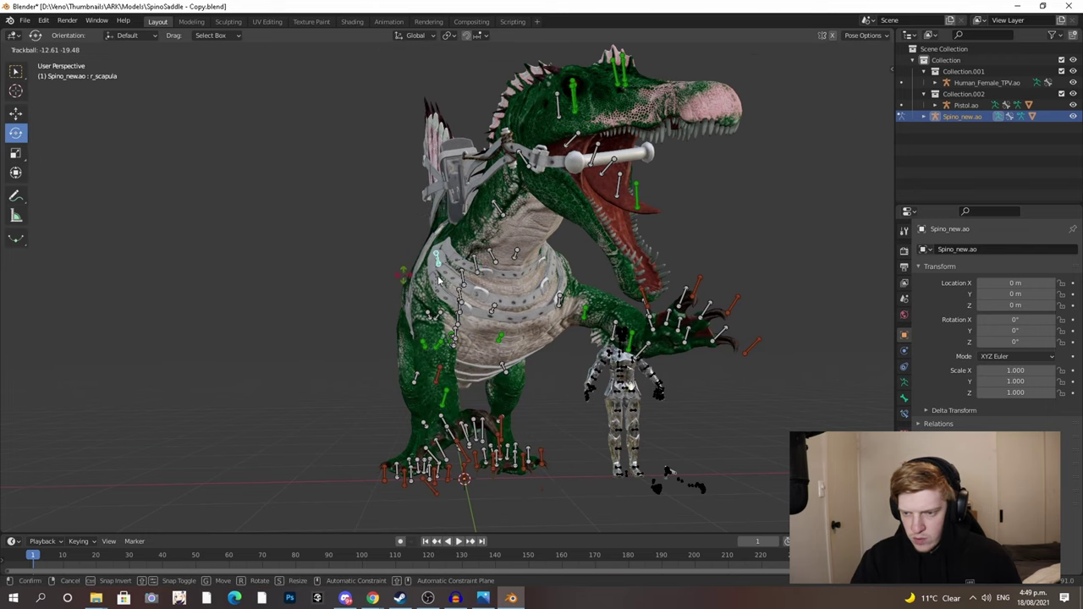
pyautogui.click(480, 271)
pyautogui.moveTo(480, 271); pyautogui.dragTo(448, 279, button='middle')
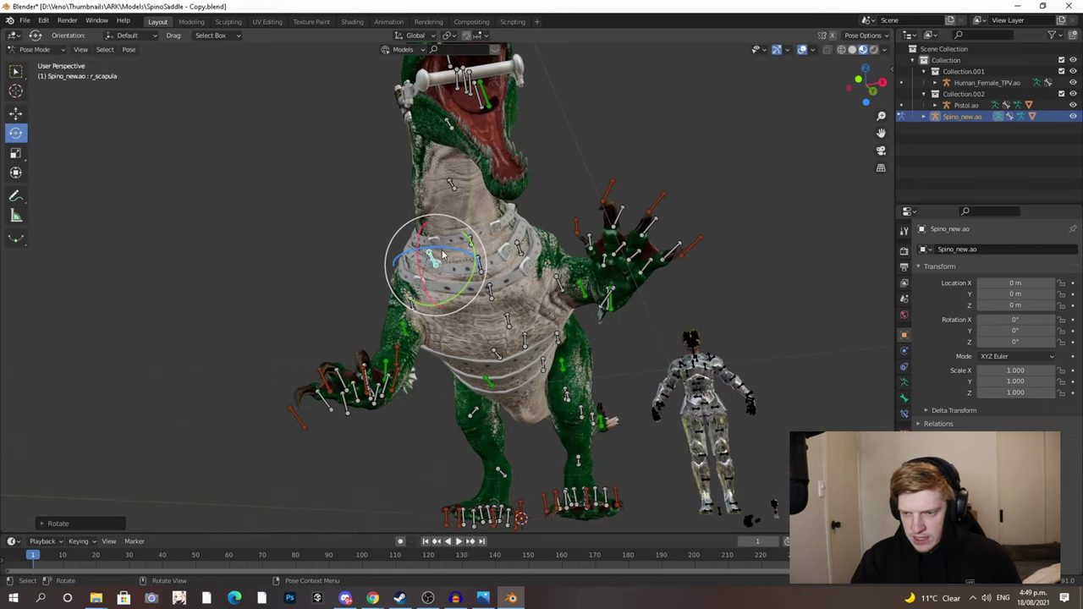
pyautogui.press('r')
pyautogui.press('r')
pyautogui.click(418, 290)
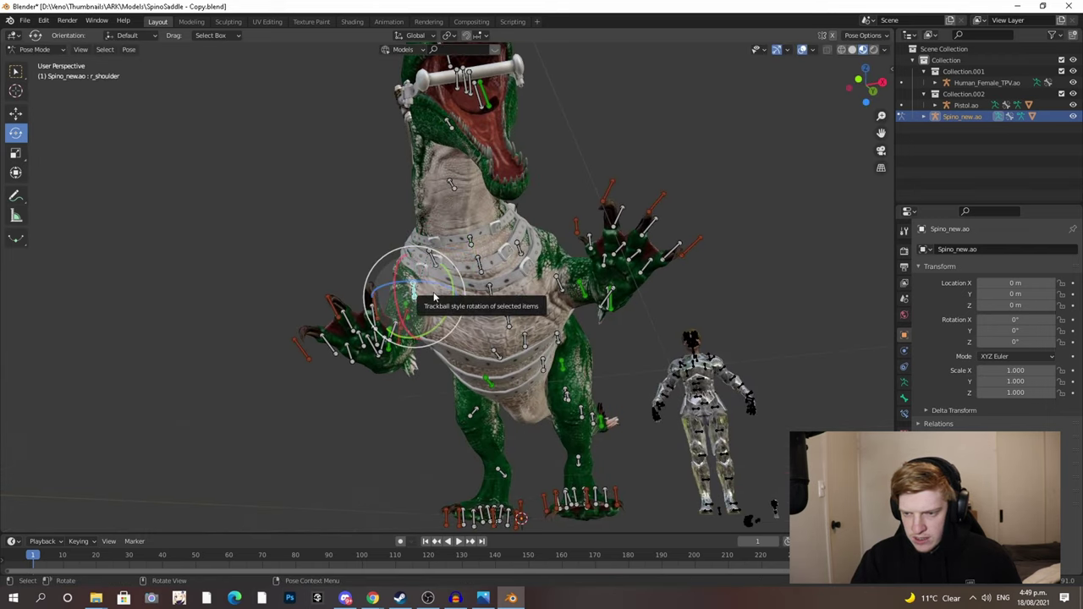
# - Trackball-rotate the Spino's r_shoulder and r_wrist bones to bend the raised right arm and turn its claws inward
pyautogui.click(412, 291)
pyautogui.press('r')
pyautogui.press('r')
pyautogui.click(427, 325)
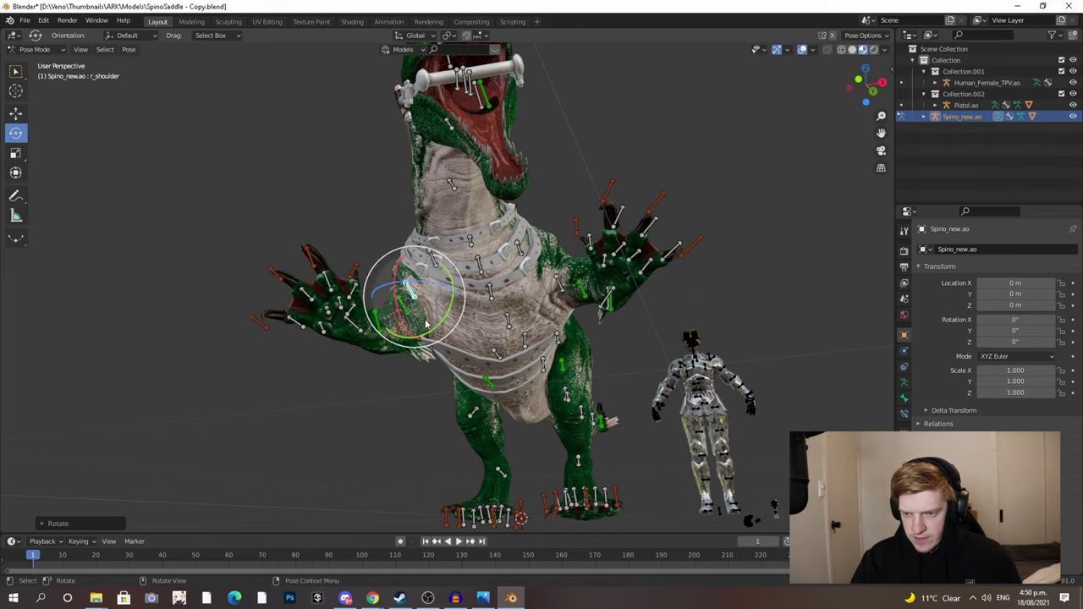
pyautogui.click(361, 336)
pyautogui.press('r')
pyautogui.press('r')
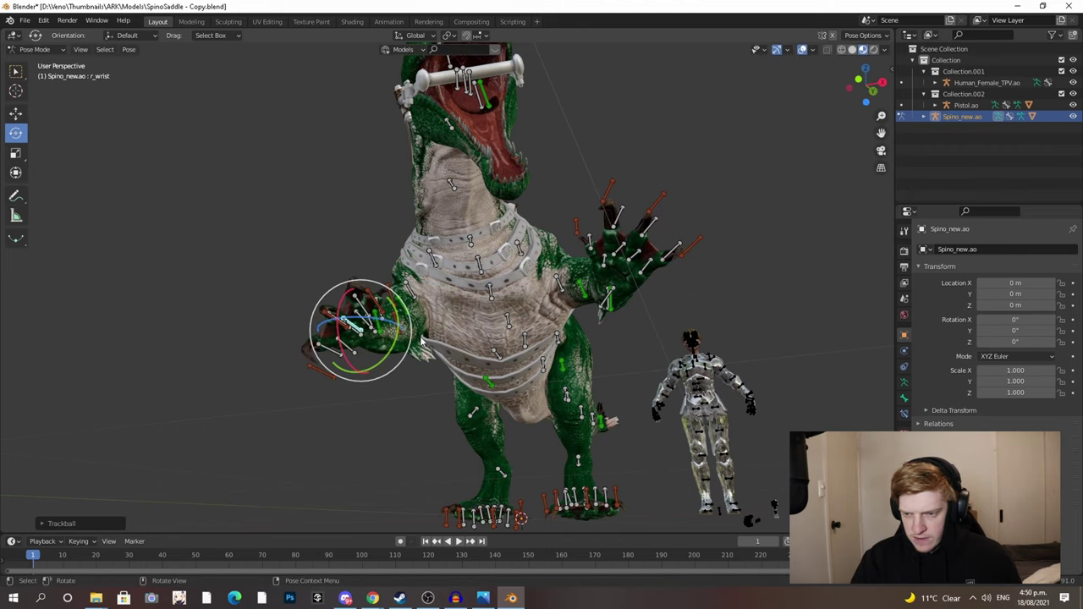
pyautogui.click(635, 311)
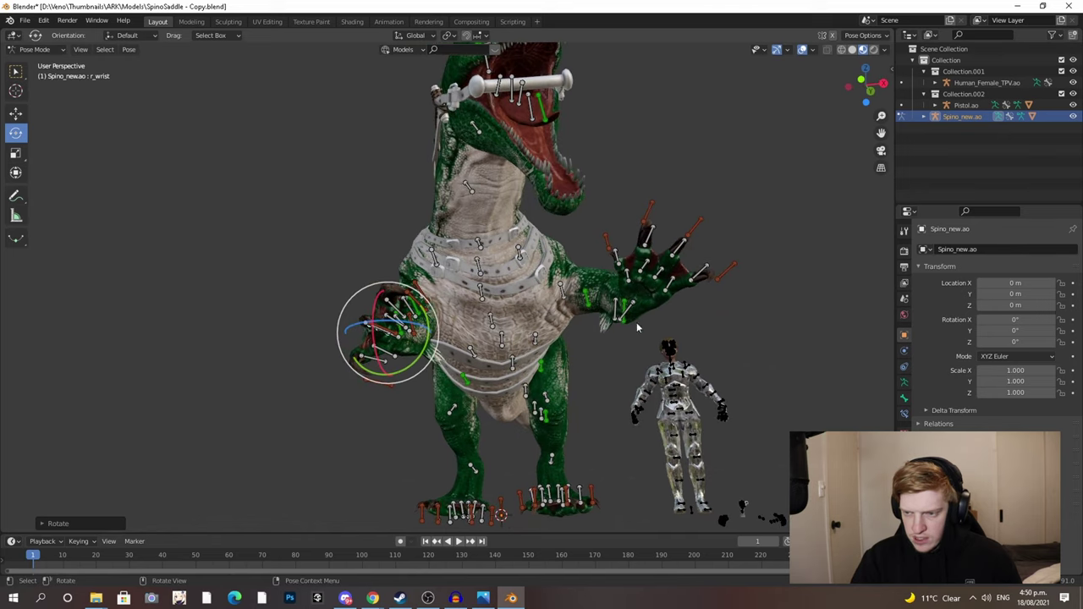
# - Rotate the bones around the Spino's left wrist to angle the outstretched left claw
pyautogui.click(629, 312)
pyautogui.moveTo(650, 313); pyautogui.dragTo(677, 315)
pyautogui.moveTo(644, 339); pyautogui.dragTo(550, 254, button='middle')
pyautogui.click(627, 320)
pyautogui.moveTo(578, 290); pyautogui.dragTo(579, 293)
pyautogui.moveTo(579, 292); pyautogui.dragTo(525, 337, button='middle')
# - Rotate the Spino's c_tail1 bone and the neighbouring hip bones to adjust the rear of the body
pyautogui.moveTo(322, 293); pyautogui.dragTo(319, 303)
pyautogui.moveTo(320, 303); pyautogui.dragTo(408, 324, button='middle')
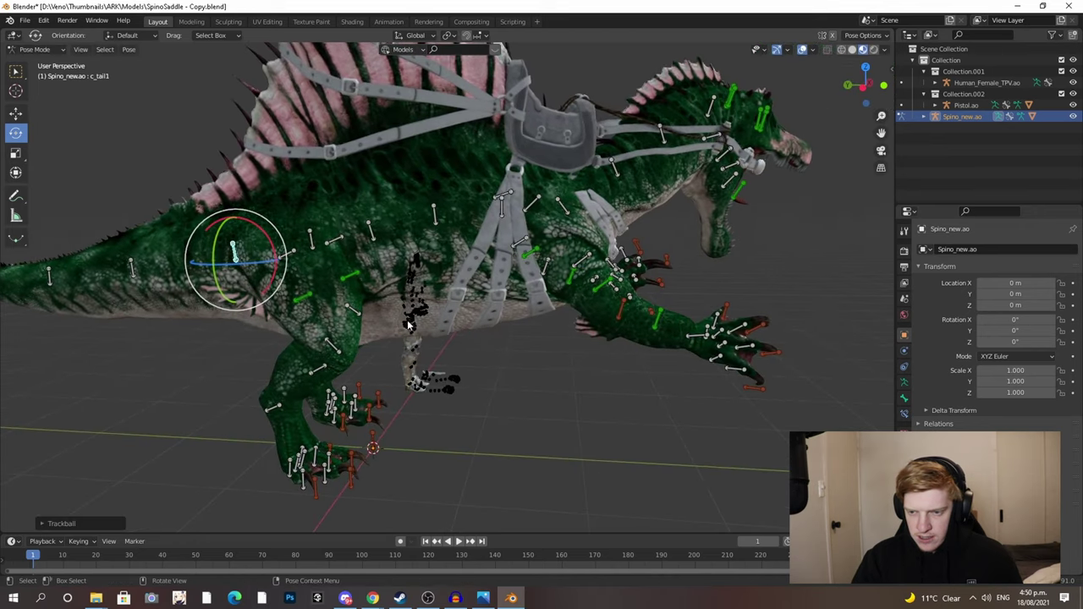
pyautogui.click(291, 265)
pyautogui.moveTo(290, 265); pyautogui.dragTo(339, 290)
pyautogui.moveTo(462, 364); pyautogui.dragTo(402, 345, button='middle')
pyautogui.moveTo(406, 307); pyautogui.dragTo(408, 301)
pyautogui.moveTo(317, 324); pyautogui.dragTo(401, 326, button='middle')
pyautogui.moveTo(331, 267); pyautogui.dragTo(325, 278)
pyautogui.moveTo(329, 365); pyautogui.dragTo(384, 371, button='middle')
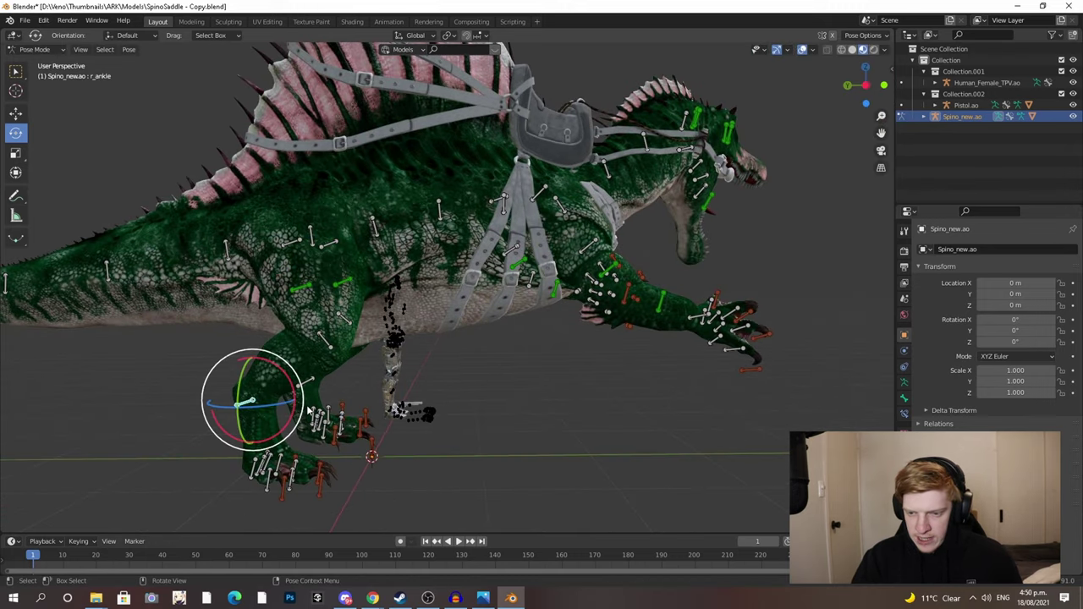
# - Rotate the Spino's r_ankle and l_ankle bones to adjust how the hind feet stand on the ground
pyautogui.moveTo(309, 411); pyautogui.dragTo(275, 409, button='middle')
pyautogui.moveTo(286, 397); pyautogui.dragTo(260, 420)
pyautogui.moveTo(261, 423); pyautogui.dragTo(463, 413, button='middle')
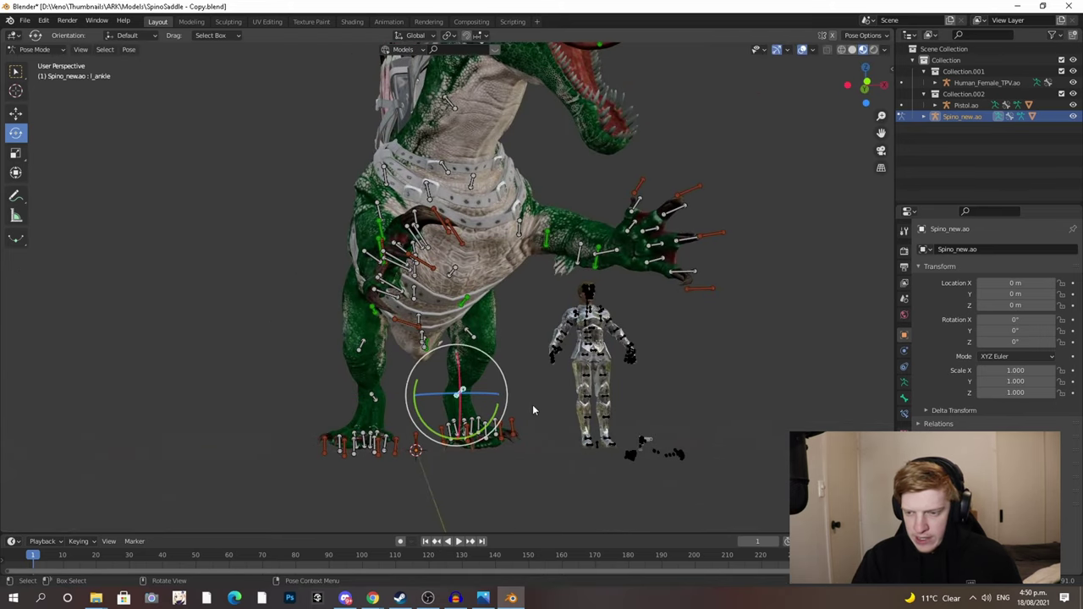
pyautogui.moveTo(510, 395); pyautogui.dragTo(515, 405)
pyautogui.moveTo(515, 406); pyautogui.dragTo(520, 526, button='middle')
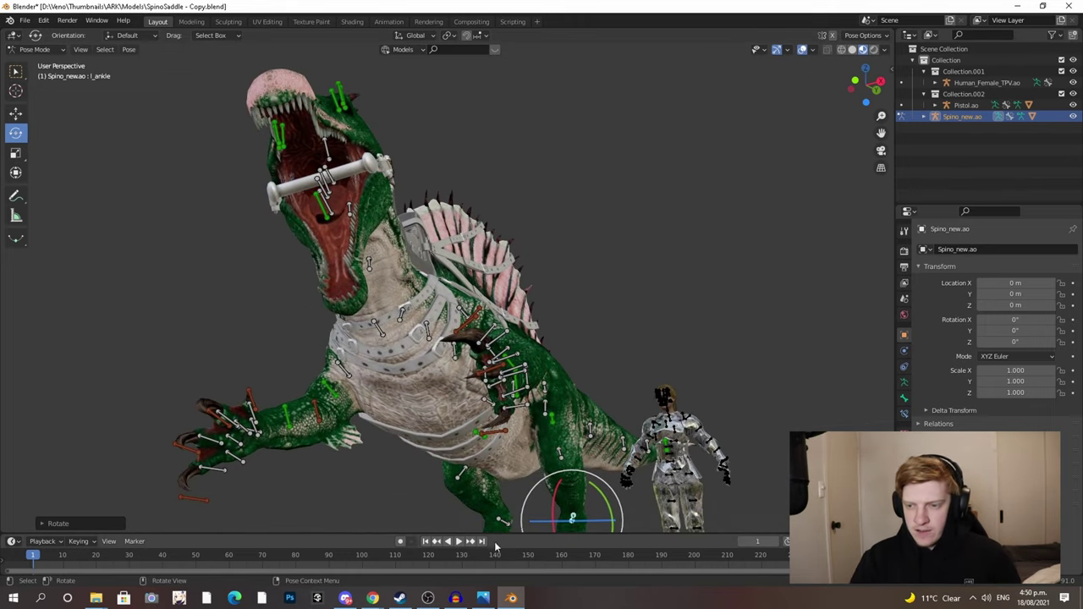
pyautogui.moveTo(518, 507); pyautogui.dragTo(496, 395, button='middle')
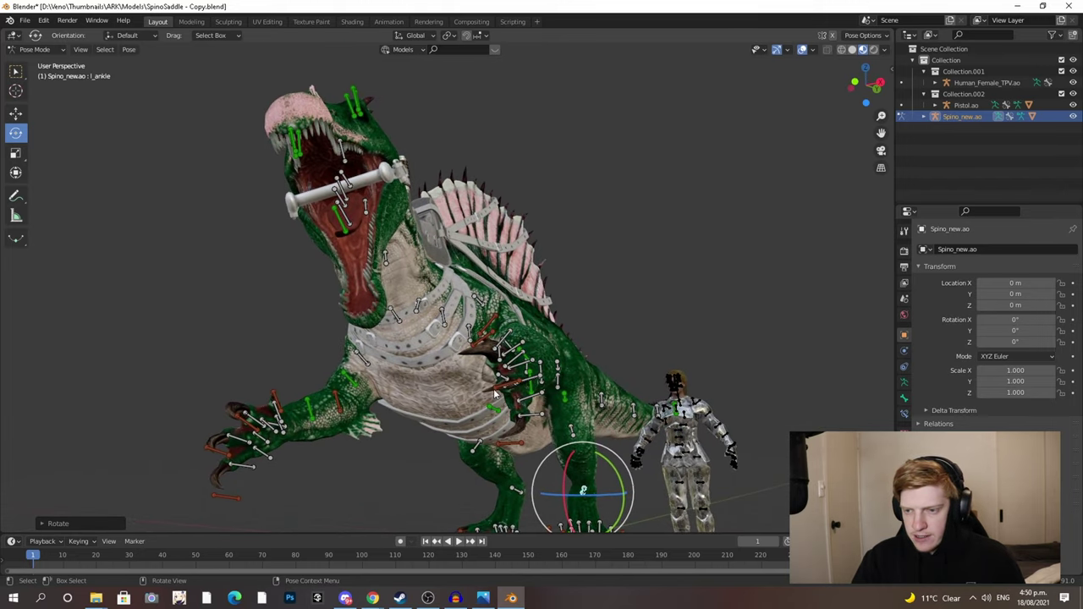
# - Rotate the Spino's tail bones up to c_tail3 with trackball rotations to curve the tail sideways
pyautogui.moveTo(537, 354); pyautogui.dragTo(593, 378, button='middle')
pyautogui.click(586, 400)
pyautogui.moveTo(576, 420); pyautogui.dragTo(608, 415)
pyautogui.click(618, 387)
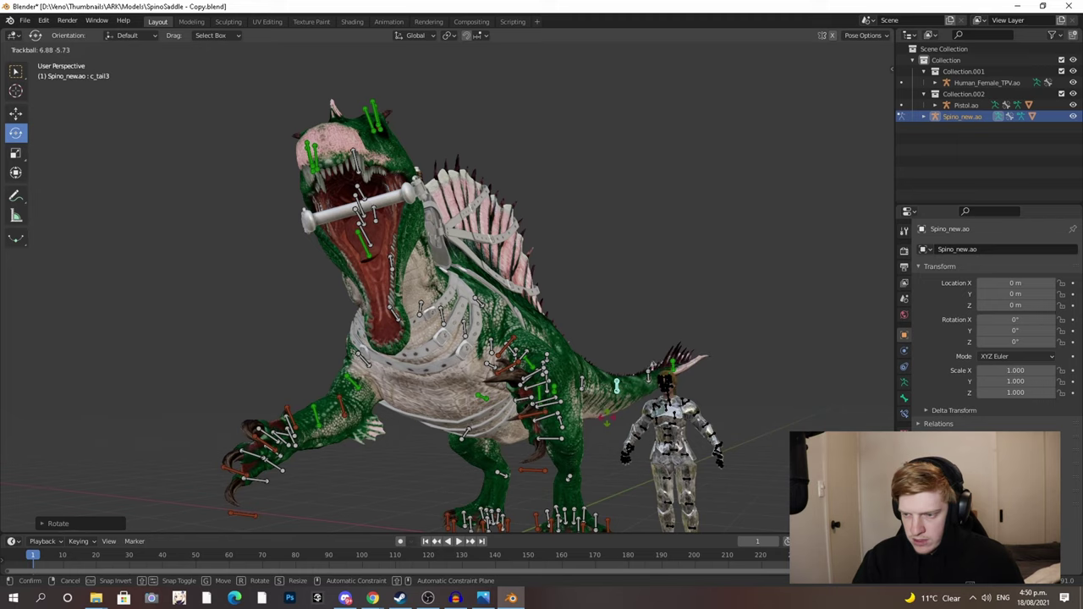
pyautogui.click(609, 382)
# - Trackball-rotate the Spino's c_tail4 bone to curl the tail tip upward
pyautogui.click(647, 380)
pyautogui.press('r')
pyautogui.press('r')
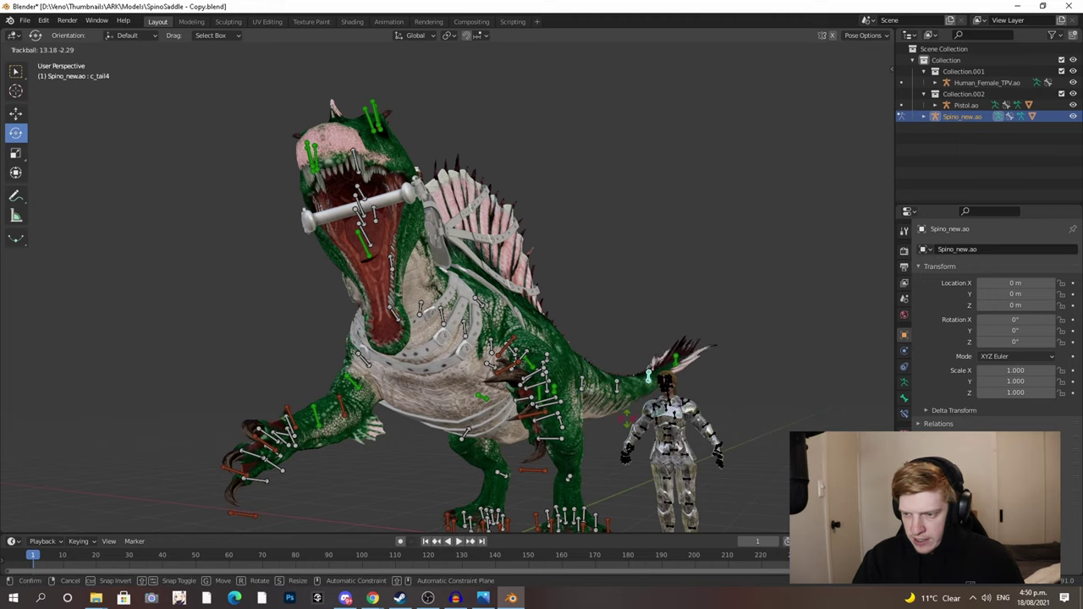
pyautogui.click(624, 381)
pyautogui.press('r')
pyautogui.press('r')
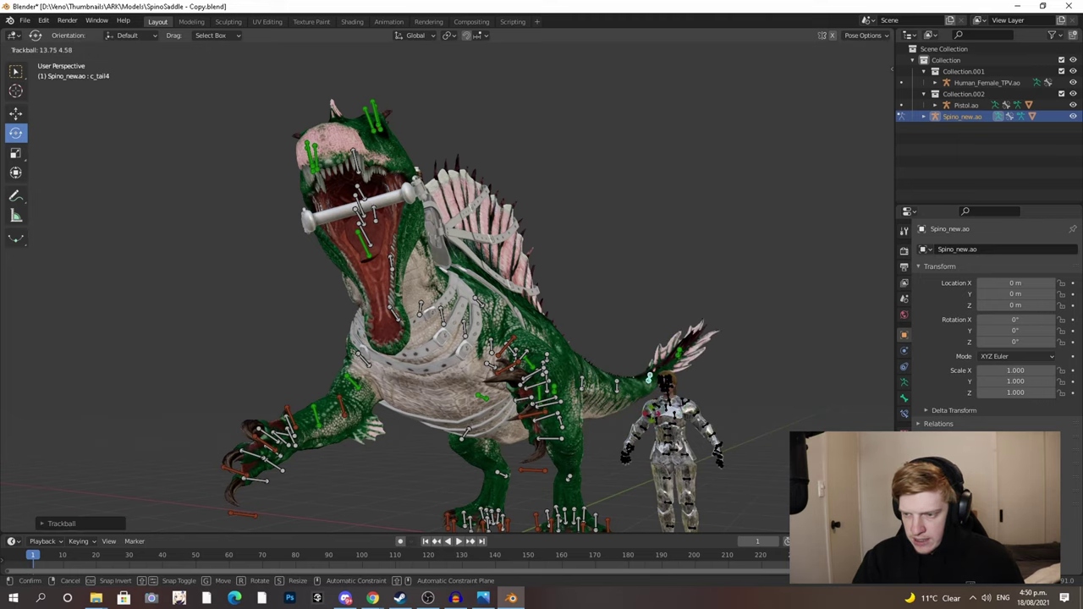
pyautogui.click(651, 420)
# - Switch to Object Mode and move Human_Female_TPV.ao to about X 0.655 m and Z 2.409 m, above the Spino's back
pyautogui.moveTo(652, 421); pyautogui.dragTo(51, 125, button='middle')
pyautogui.click(40, 64)
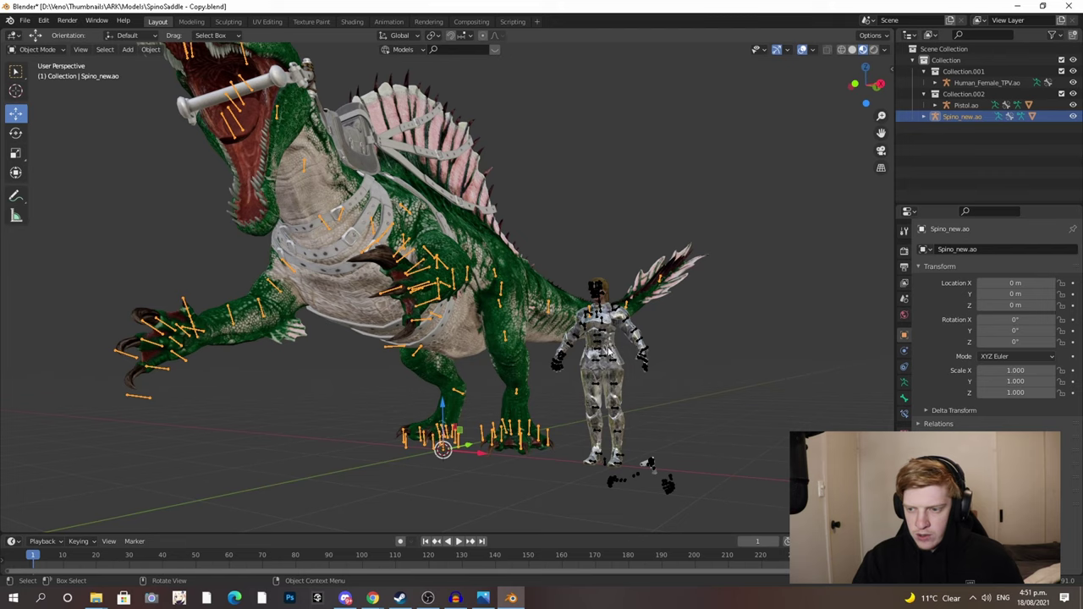
pyautogui.click(595, 356)
pyautogui.moveTo(602, 363); pyautogui.dragTo(614, 375, button='middle')
pyautogui.moveTo(636, 456); pyautogui.dragTo(524, 442)
pyautogui.moveTo(481, 397); pyautogui.dragTo(480, 183)
pyautogui.moveTo(480, 182); pyautogui.dragTo(355, 226, button='middle')
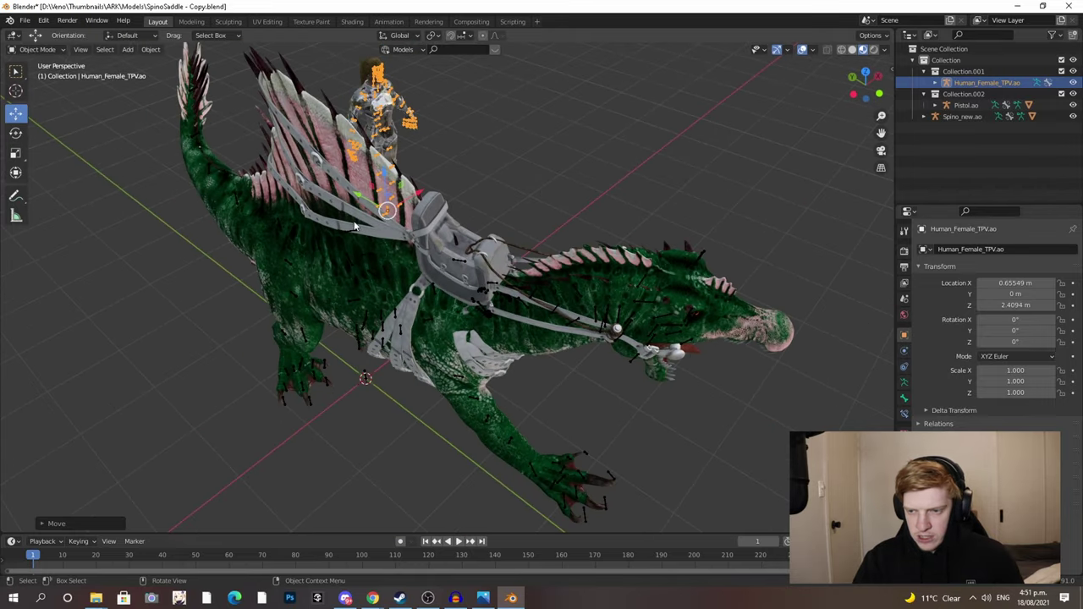
# - Move the female character over the Spino's saddle, to about X -0.03 m and Y -1.788 m
pyautogui.moveTo(358, 199); pyautogui.dragTo(470, 251)
pyautogui.moveTo(555, 283); pyautogui.dragTo(508, 288, button='middle')
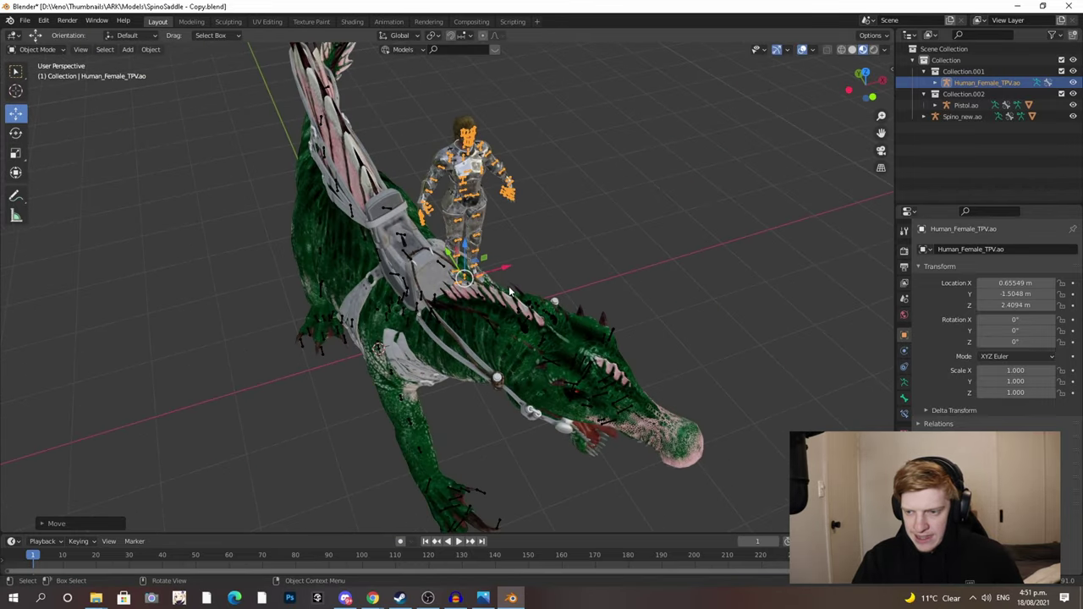
pyautogui.moveTo(505, 275); pyautogui.dragTo(427, 297)
pyautogui.moveTo(427, 296); pyautogui.dragTo(474, 273, button='middle')
pyautogui.moveTo(430, 281); pyautogui.dragTo(455, 293)
pyautogui.scroll(2, 456, 293)
pyautogui.moveTo(455, 291); pyautogui.dragTo(451, 326, button='middle')
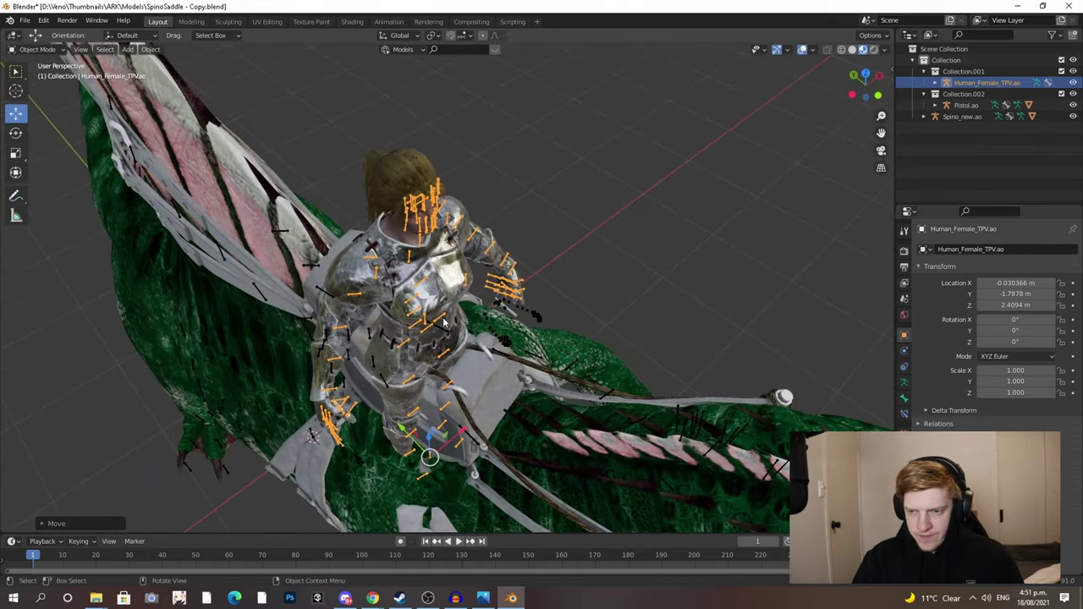
# - Rotate the female character 17° about Z and seat it in the saddle at about X 0.043, Y -1.715, Z 2.3 m
pyautogui.moveTo(451, 497); pyautogui.dragTo(469, 492)
pyautogui.moveTo(469, 492); pyautogui.dragTo(445, 436, button='middle')
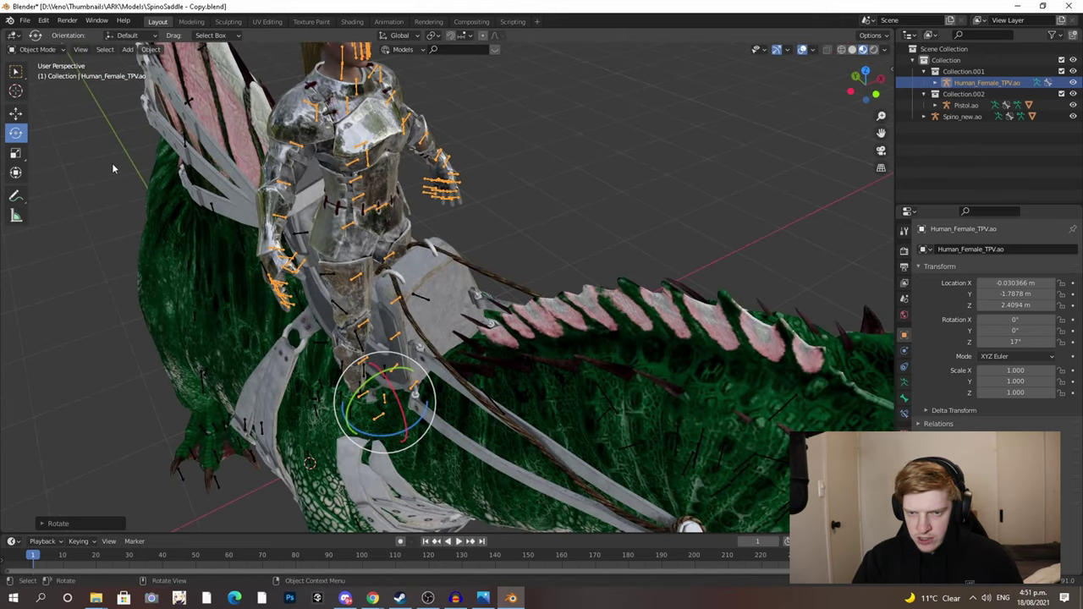
pyautogui.moveTo(411, 392); pyautogui.dragTo(428, 388)
pyautogui.moveTo(428, 388); pyautogui.dragTo(453, 378, button='middle')
pyautogui.moveTo(476, 368); pyautogui.dragTo(485, 341)
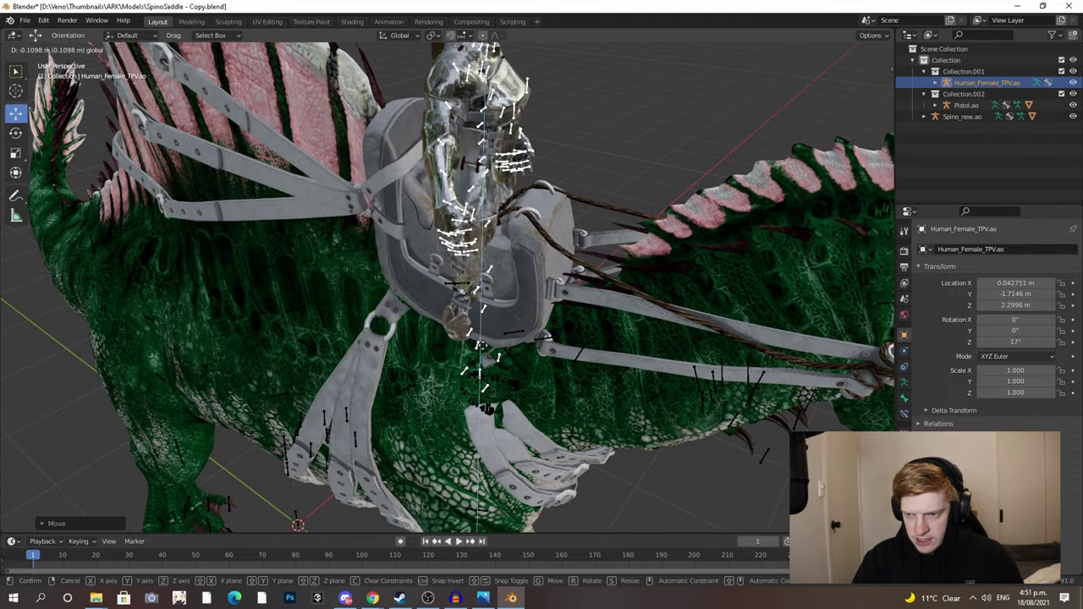
pyautogui.moveTo(485, 340); pyautogui.dragTo(166, 214, button='middle')
# - Switch the female character to Pose Mode and rotate its right thigh bone Rht_Leg_001Tear000 outward over the saddle
pyautogui.click(38, 87)
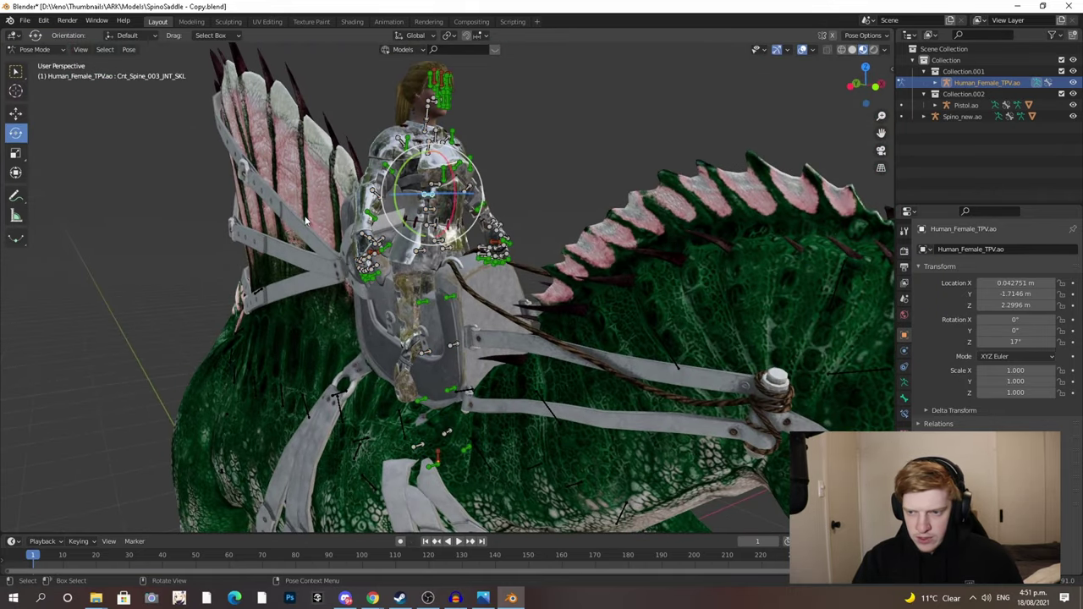
pyautogui.moveTo(430, 261); pyautogui.dragTo(539, 285, button='middle')
pyautogui.moveTo(539, 284); pyautogui.dragTo(538, 275)
pyautogui.moveTo(537, 275); pyautogui.dragTo(382, 251, button='middle')
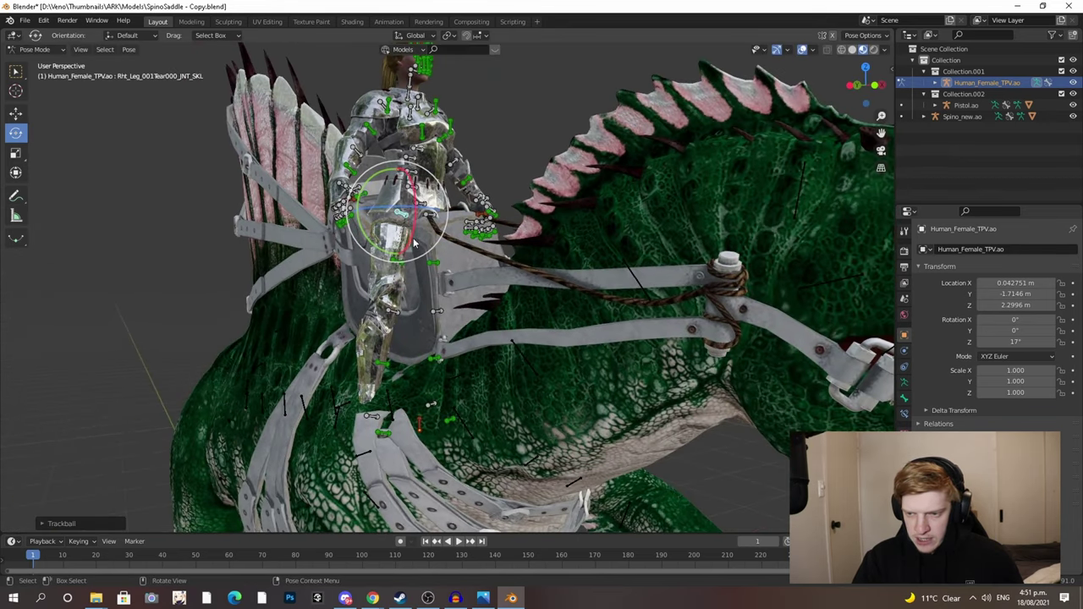
pyautogui.moveTo(444, 225); pyautogui.dragTo(443, 232)
pyautogui.moveTo(409, 233); pyautogui.dragTo(398, 233)
pyautogui.moveTo(398, 233); pyautogui.dragTo(516, 240, button='middle')
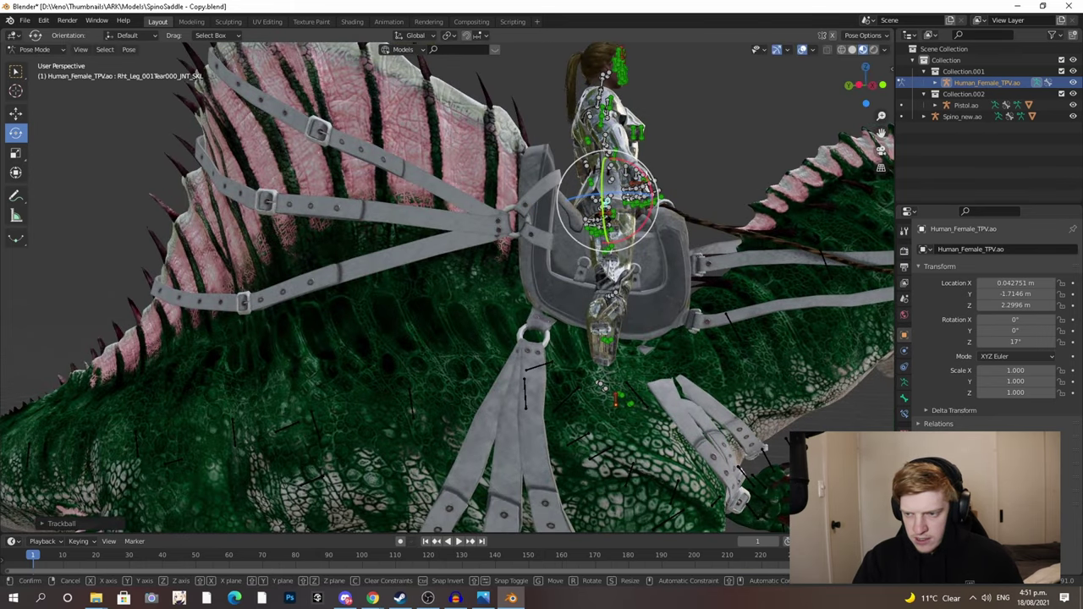
# - Rotate the character's right thigh about the Y axis and adjust the right leg against the saddle's side
pyautogui.press('r')
pyautogui.press('y')
pyautogui.click(606, 290)
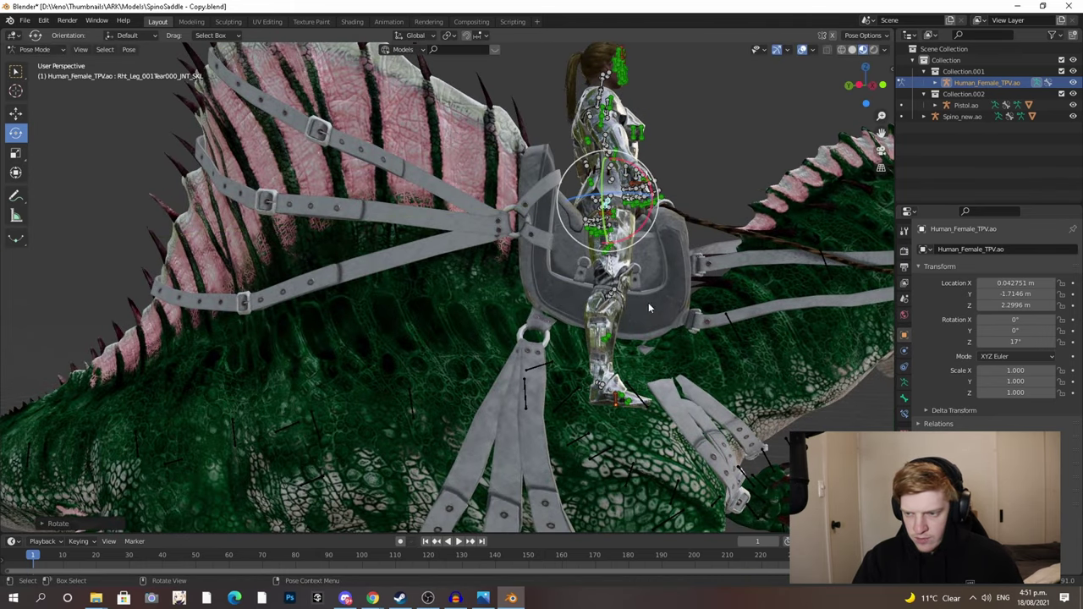
pyautogui.moveTo(662, 316); pyautogui.dragTo(622, 349)
pyautogui.moveTo(631, 355); pyautogui.dragTo(527, 380, button='middle')
# - Rotate the character's left leg bones Lft_Leg_001Tear000 and Lft_Leg_002Tear000 so the leg straddles the saddle with a bent knee
pyautogui.moveTo(279, 339); pyautogui.dragTo(351, 318, button='middle')
pyautogui.moveTo(349, 293); pyautogui.dragTo(372, 312)
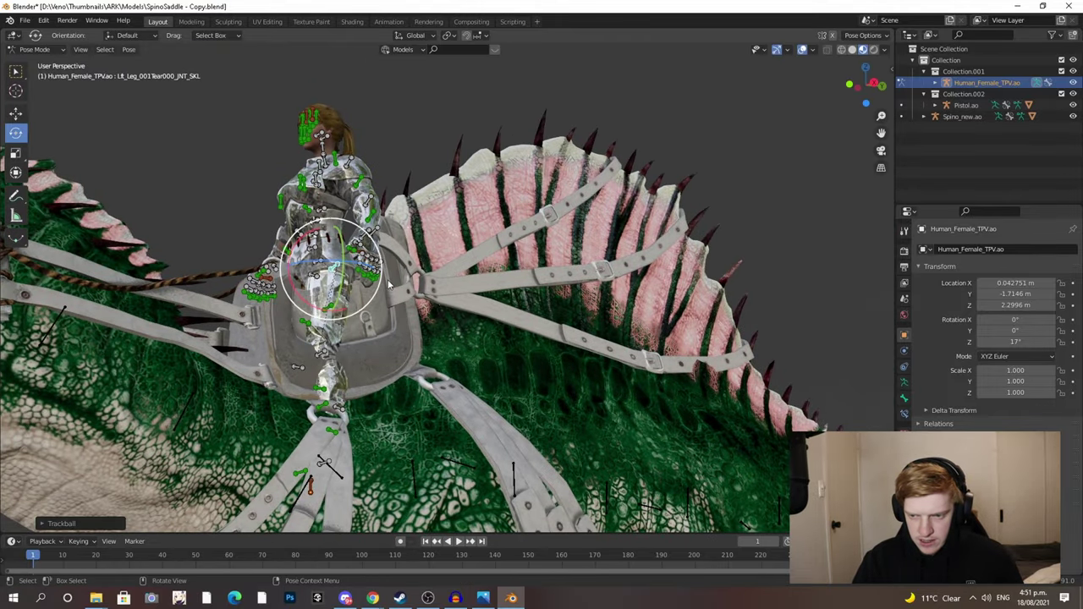
pyautogui.moveTo(401, 328); pyautogui.dragTo(381, 311, button='middle')
pyautogui.moveTo(376, 303); pyautogui.dragTo(389, 384)
pyautogui.moveTo(389, 384); pyautogui.dragTo(457, 385, button='middle')
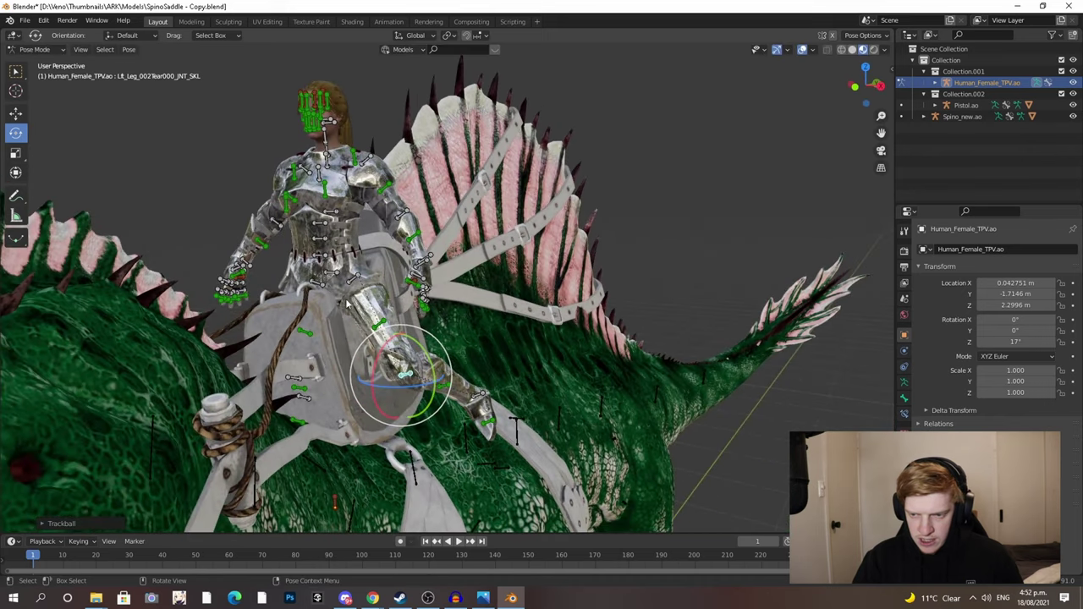
# - Rotate the character's torso bones up to Cnt_Chest_000 to adjust the rider's upper-body lean
pyautogui.moveTo(331, 270); pyautogui.dragTo(336, 233)
pyautogui.click(321, 255)
pyautogui.moveTo(336, 232); pyautogui.dragTo(335, 205, button='middle')
pyautogui.scroll(-3, 343, 217)
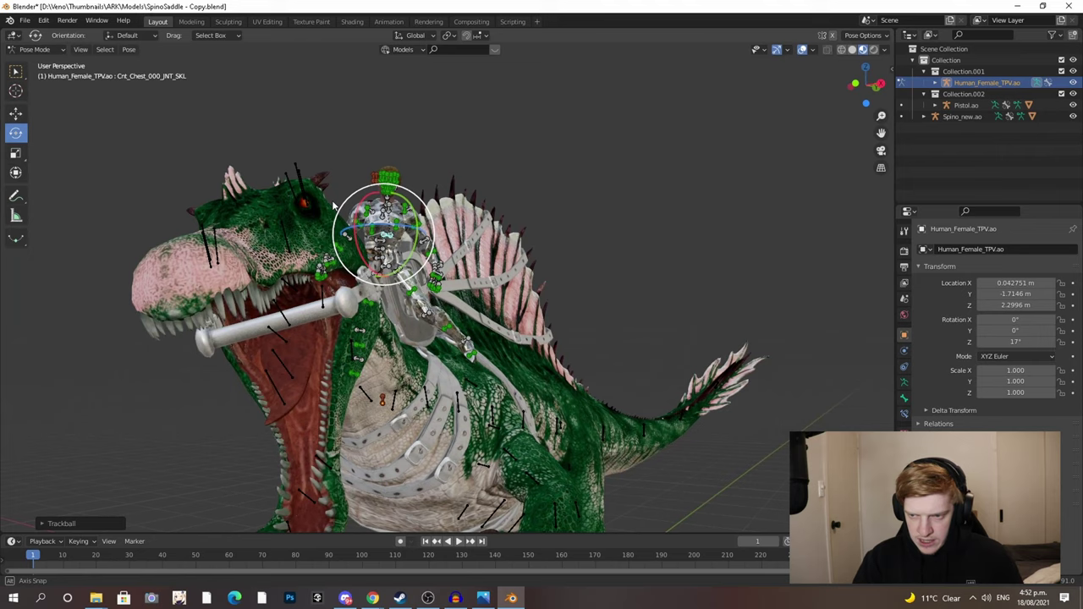
# - Rotate the character's neck bone Cnt_Neck_Joint000 with a trackball rotation to reposition the head
pyautogui.scroll(2, 364, 211)
pyautogui.scroll(3, 364, 225)
pyautogui.keyDown('shift'); pyautogui.moveTo(364, 225); pyautogui.dragTo(423, 372, button='middle'); pyautogui.keyUp('shift')
pyautogui.scroll(5, 423, 372)
pyautogui.keyDown('shift'); pyautogui.moveTo(390, 242); pyautogui.dragTo(437, 266, button='middle'); pyautogui.keyUp('shift')
pyautogui.scroll(-2, 437, 268)
pyautogui.click(375, 241)
pyautogui.press('r')
pyautogui.press('r')
pyautogui.moveTo(383, 261); pyautogui.dragTo(383, 260)
pyautogui.moveTo(407, 303); pyautogui.dragTo(415, 302)
pyautogui.keyDown('shift'); pyautogui.moveTo(416, 303); pyautogui.dragTo(414, 234, button='middle'); pyautogui.keyUp('shift')
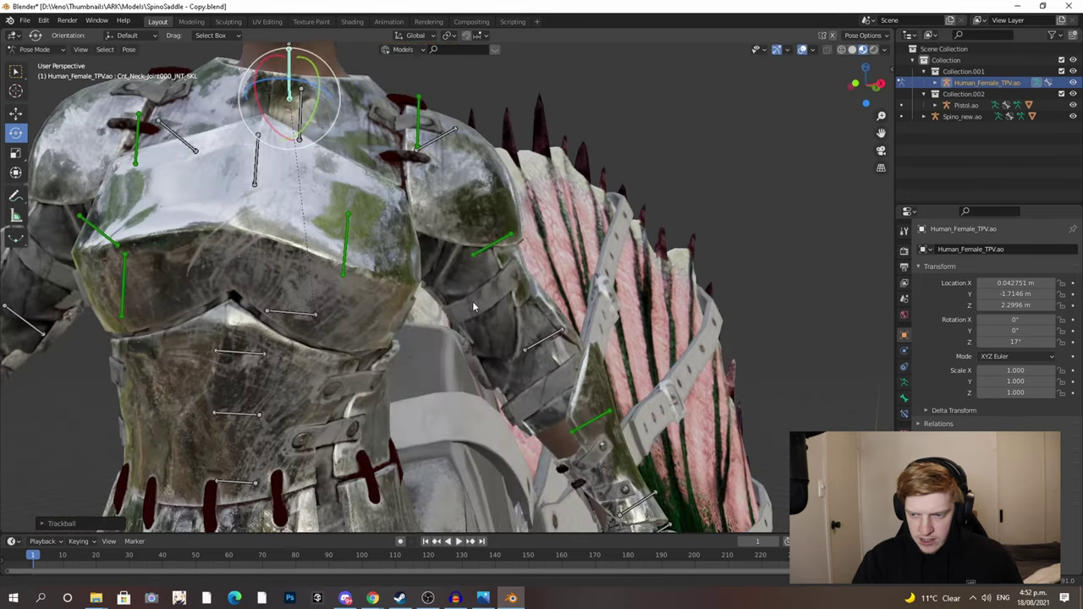
# - Rotate the character's left arm bones Lft_Arm_001Tear000 and Lft_Arm_002Tear000 to reach the left arm forward
pyautogui.scroll(-8, 415, 233)
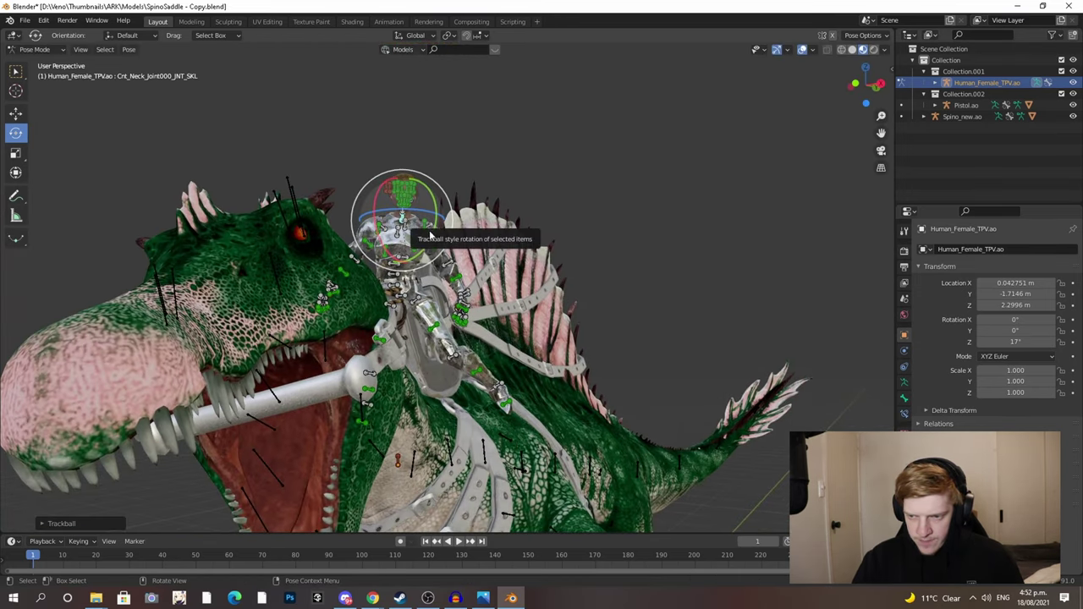
pyautogui.press('r')
pyautogui.press('r')
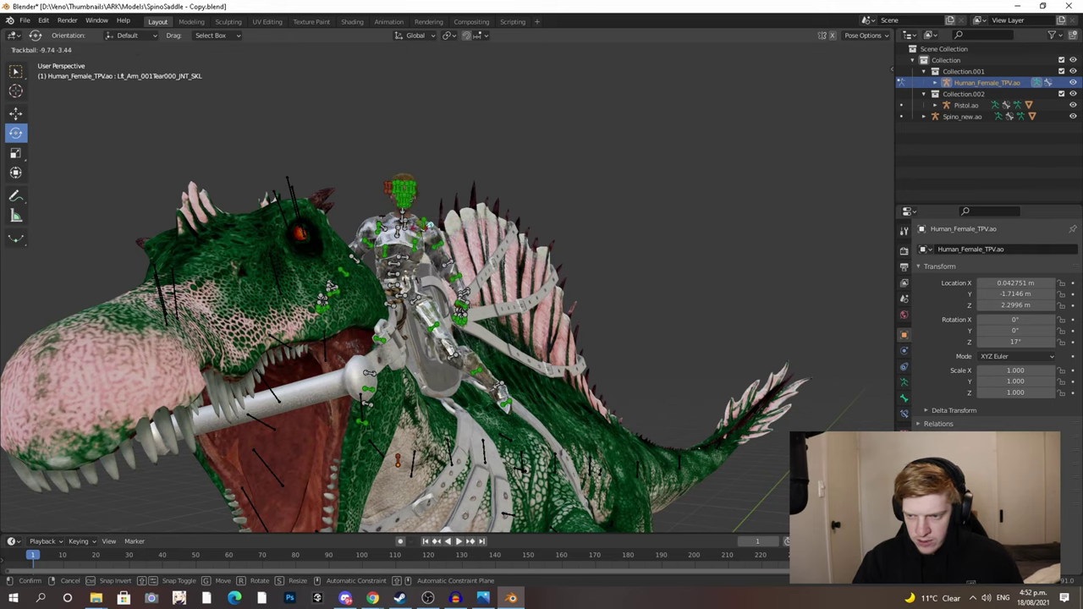
pyautogui.moveTo(412, 188); pyautogui.dragTo(411, 186)
pyautogui.scroll(5, 408, 179)
pyautogui.moveTo(386, 139)
pyautogui.mouseDown()
pyautogui.moveTo(377, 133)
pyautogui.moveTo(396, 155)
pyautogui.mouseUp()
pyautogui.moveTo(396, 156); pyautogui.dragTo(484, 199, button='middle')
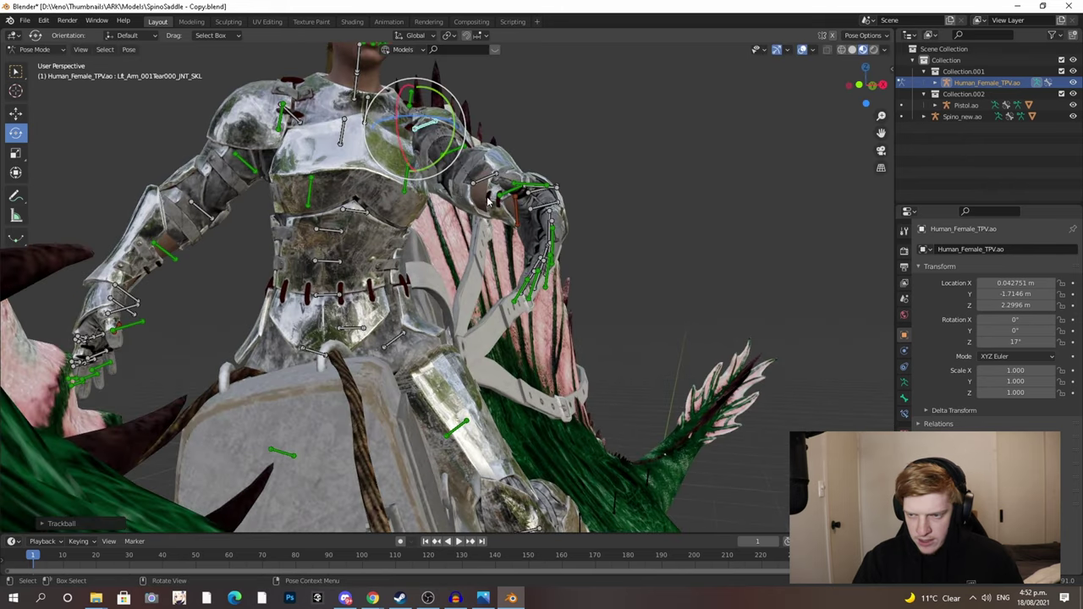
pyautogui.moveTo(464, 194); pyautogui.dragTo(457, 239)
pyautogui.moveTo(415, 258); pyautogui.dragTo(444, 221, button='middle')
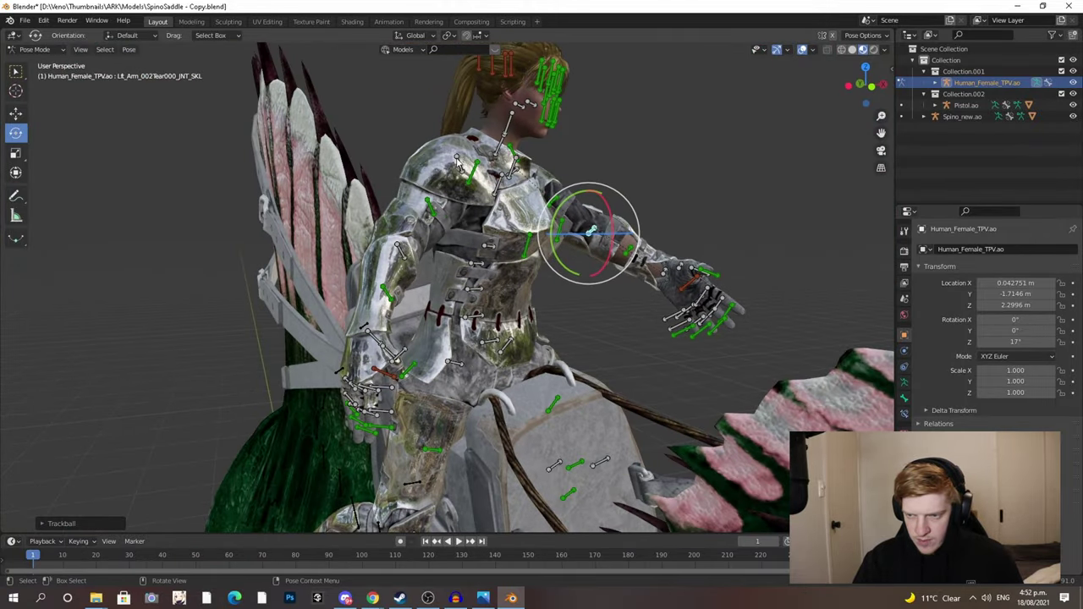
# - Rotate the character's right upper arm bone Rht_Arm_001Tear000 to swing the arm forward beside the saddle
pyautogui.moveTo(446, 201); pyautogui.dragTo(484, 210)
pyautogui.scroll(-5, 572, 315)
pyautogui.moveTo(572, 315); pyautogui.dragTo(505, 292, button='middle')
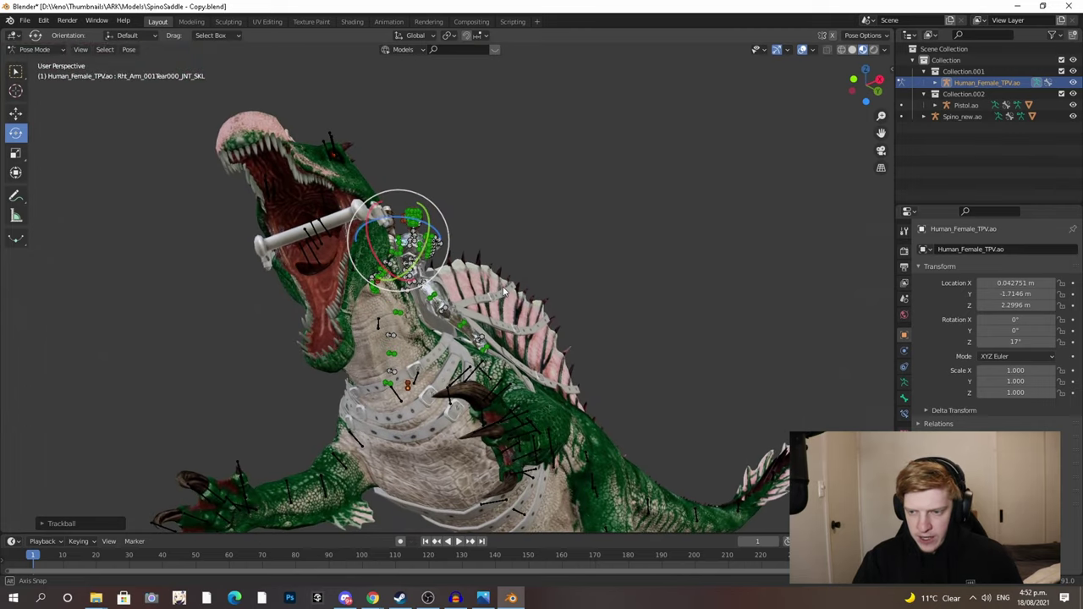
pyautogui.moveTo(408, 302)
pyautogui.mouseDown(button='middle')
pyautogui.moveTo(366, 334)
pyautogui.moveTo(366, 345)
pyautogui.moveTo(406, 314)
pyautogui.mouseUp(button='middle')
pyautogui.scroll(4, 366, 345)
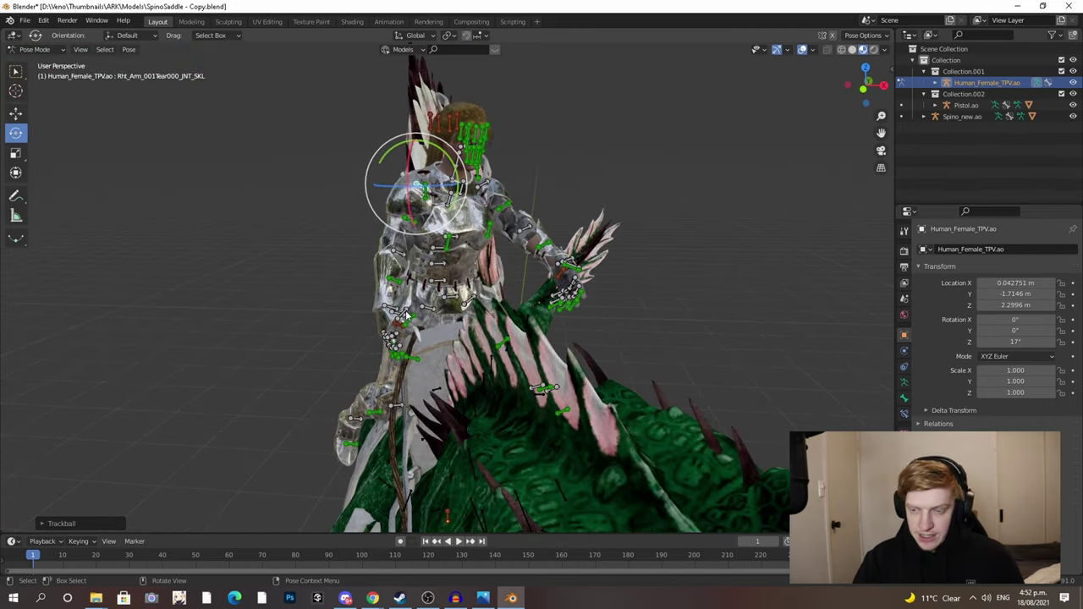
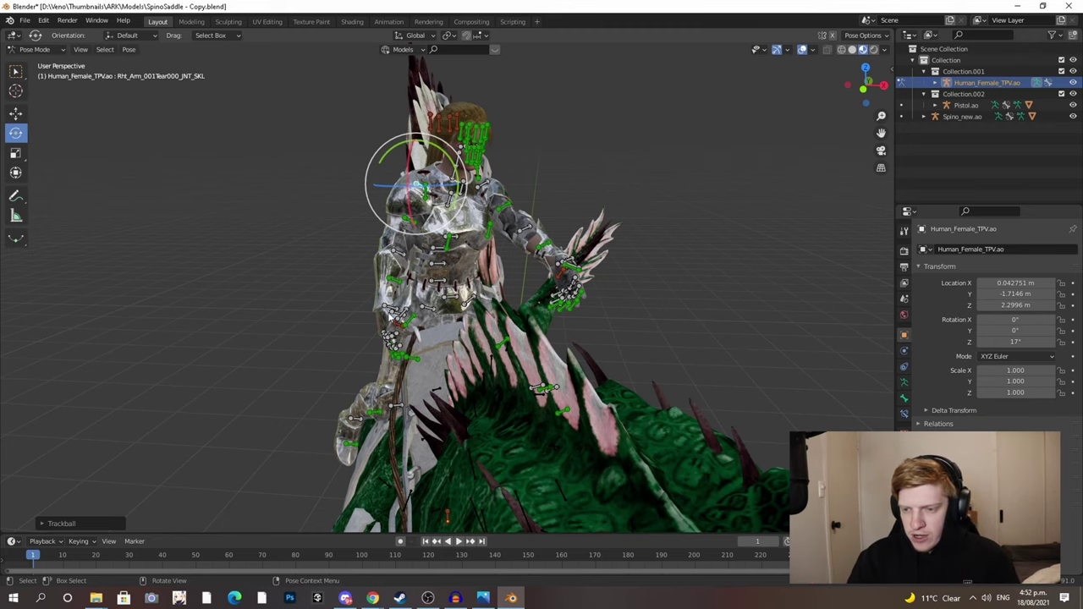
pyautogui.scroll(3, 390, 317)
pyautogui.moveTo(391, 319); pyautogui.dragTo(449, 328, button='middle')
pyautogui.scroll(2, 466, 343)
pyautogui.moveTo(493, 127); pyautogui.dragTo(557, 158)
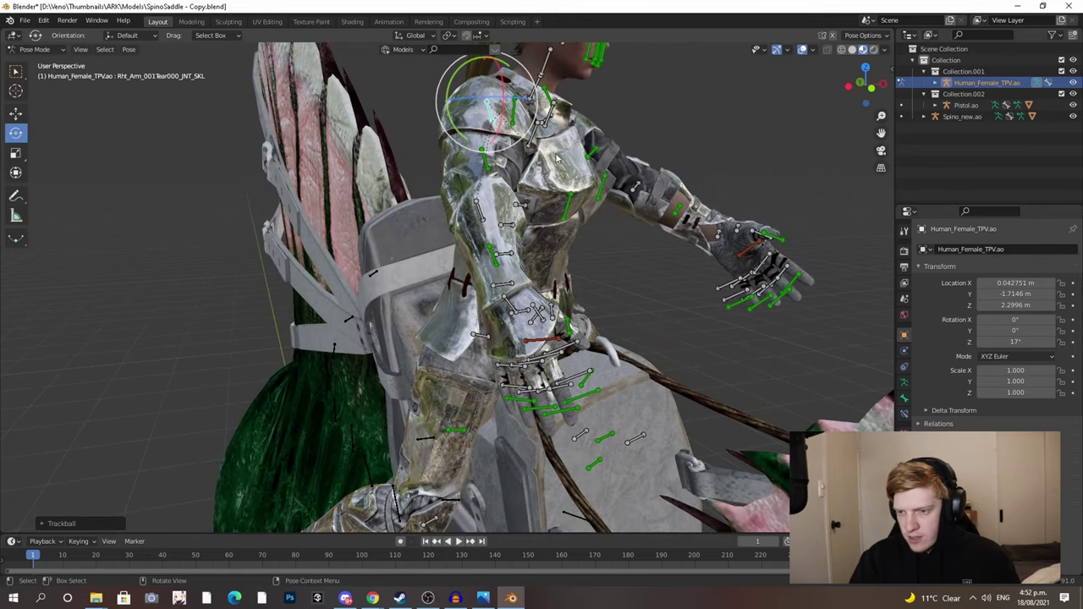
pyautogui.moveTo(556, 156); pyautogui.dragTo(498, 111, button='middle')
pyautogui.moveTo(411, 88); pyautogui.dragTo(418, 126)
pyautogui.moveTo(420, 129); pyautogui.dragTo(458, 158, button='middle')
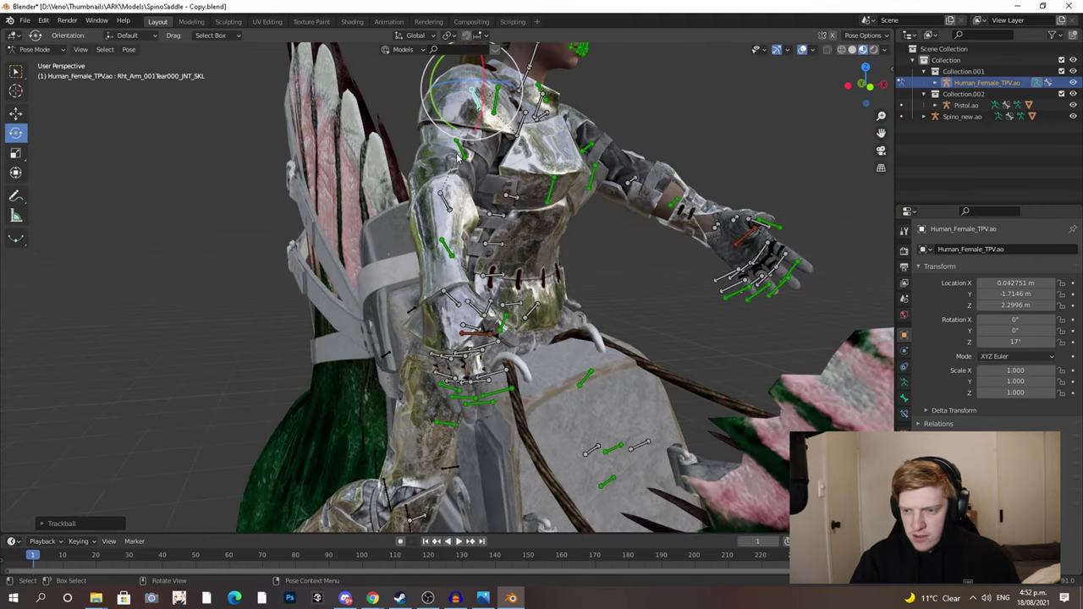
# - Rotate the right forearm bone Rht_Arm_002Tear000 to bring the right hand forward toward the saddle
pyautogui.click(443, 209)
pyautogui.moveTo(406, 227); pyautogui.dragTo(448, 208)
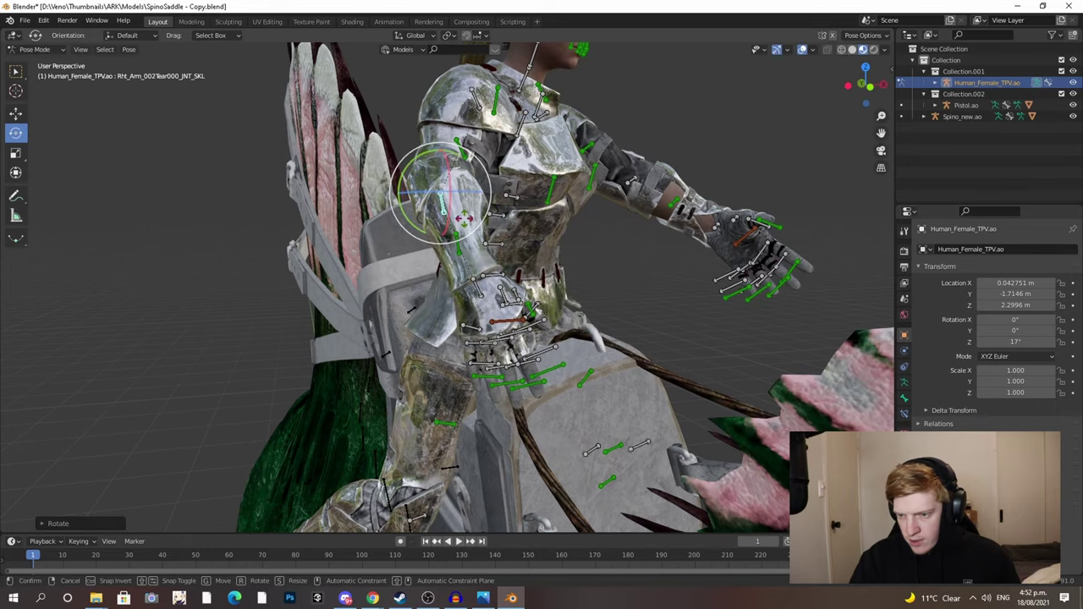
pyautogui.click(470, 218)
pyautogui.moveTo(470, 217); pyautogui.dragTo(572, 152, button='middle')
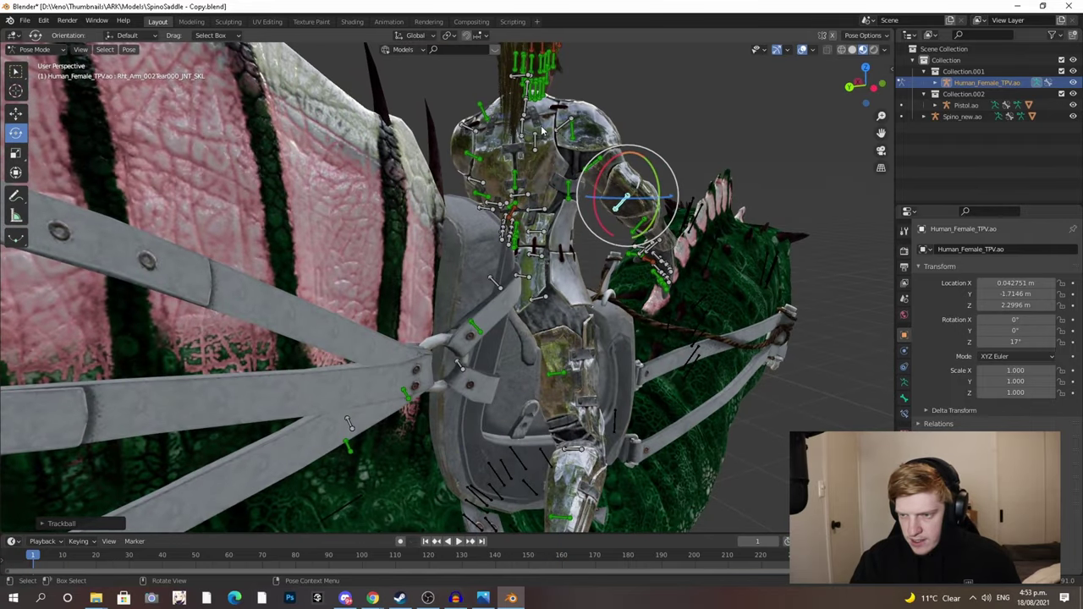
# - Rotate the right clavicle bone Rht_Arm_Clav000 with a trackball rotation to adjust the rider's shoulder
pyautogui.moveTo(558, 131); pyautogui.dragTo(459, 228, button='middle')
pyautogui.moveTo(520, 209); pyautogui.dragTo(337, 251, button='middle')
pyautogui.moveTo(527, 295); pyautogui.dragTo(474, 290)
pyautogui.moveTo(474, 289); pyautogui.dragTo(510, 217, button='middle')
pyautogui.moveTo(510, 217)
pyautogui.mouseDown()
pyautogui.moveTo(524, 211)
pyautogui.moveTo(530, 223)
pyautogui.mouseUp()
pyautogui.moveTo(530, 223); pyautogui.dragTo(523, 304, button='middle')
pyautogui.scroll(8, 523, 305)
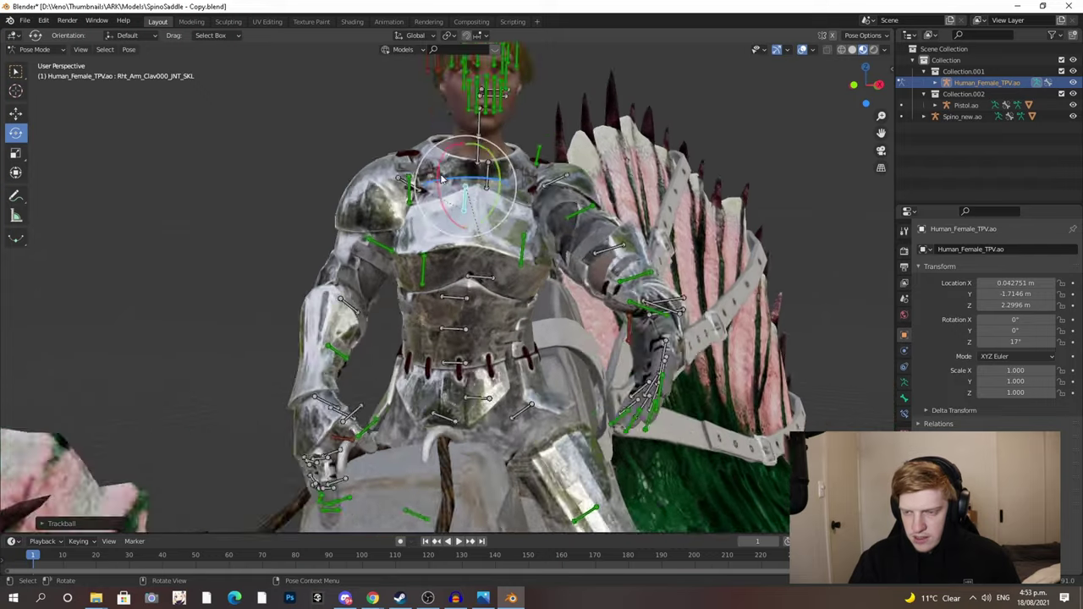
# - Rotate the character's jaw bone Cnt_Jaw000 with a trackball rotation to open the mouth slightly
pyautogui.keyDown('shift'); pyautogui.moveTo(508, 182); pyautogui.dragTo(398, 275, button='middle'); pyautogui.keyUp('shift')
pyautogui.scroll(3, 395, 283)
pyautogui.click(401, 275)
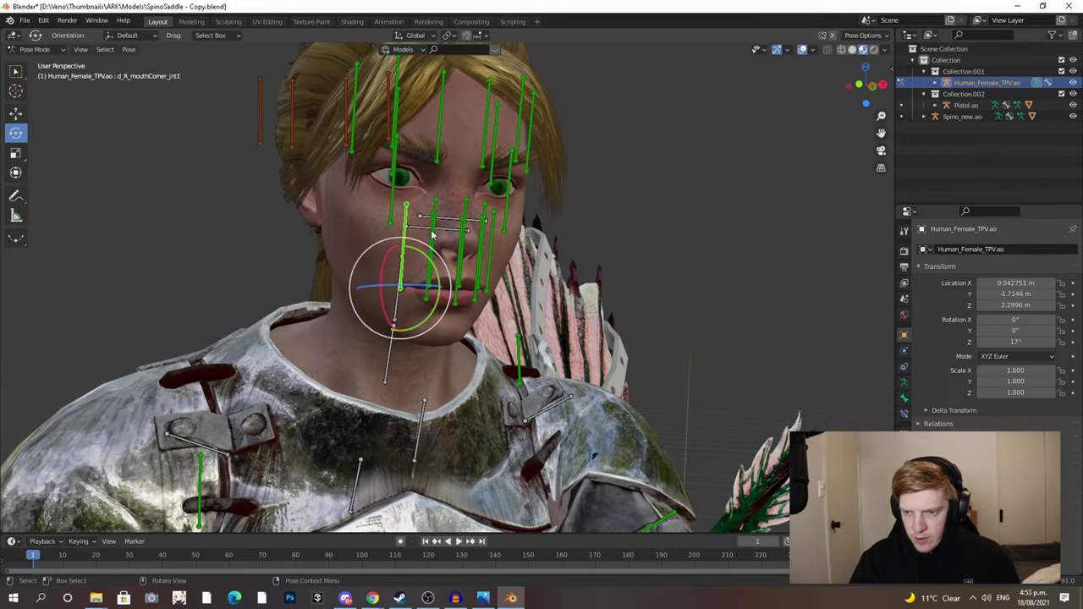
pyautogui.moveTo(429, 218); pyautogui.dragTo(441, 218, button='middle')
pyautogui.moveTo(489, 230); pyautogui.dragTo(442, 224, button='middle')
pyautogui.press('r')
pyautogui.press('r')
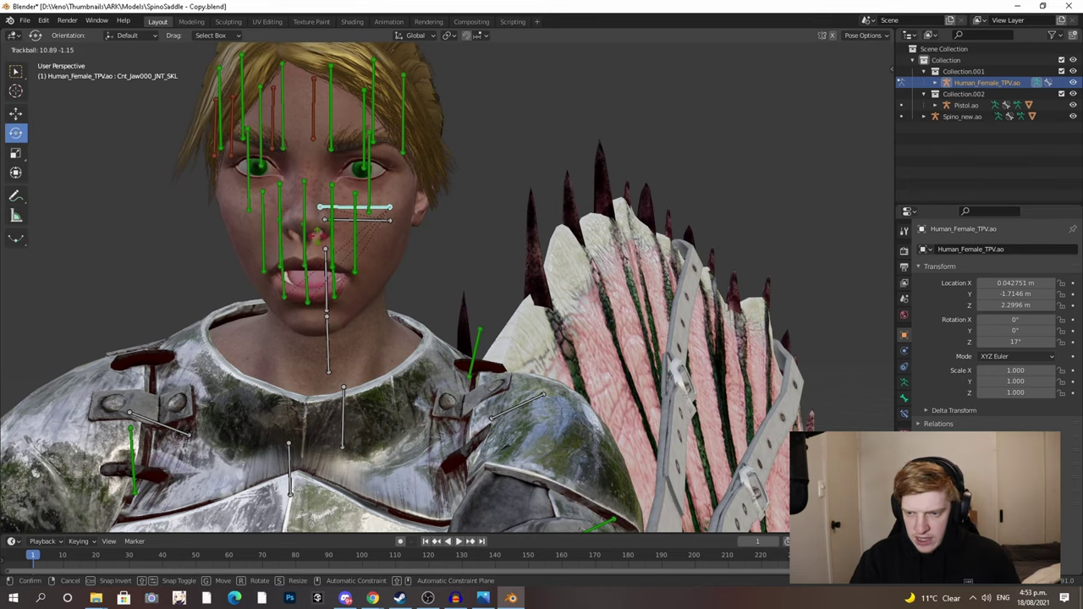
pyautogui.click(286, 264)
pyautogui.scroll(5, 335, 265)
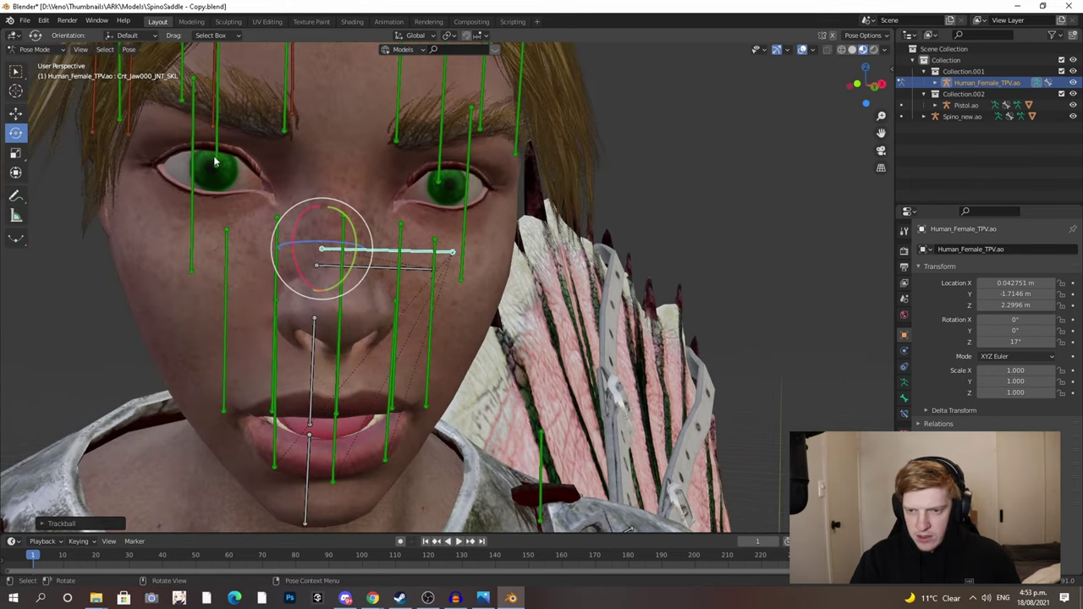
# - Try to turn the character's right eye by trackball-rotating the bone Rht_EyeBall_JNT_SKL
pyautogui.click(216, 166)
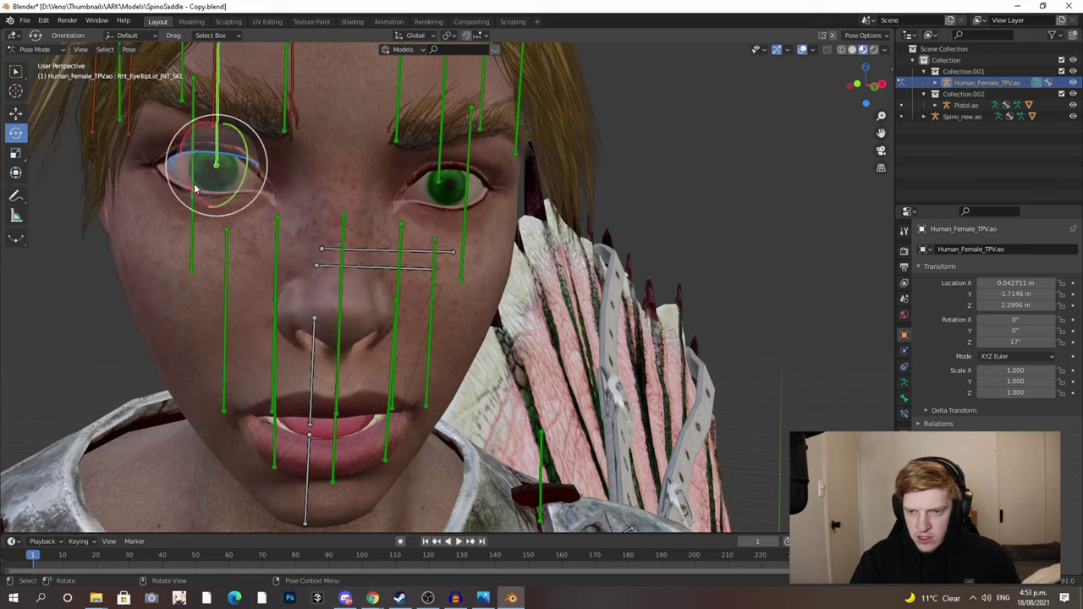
pyautogui.click(192, 186)
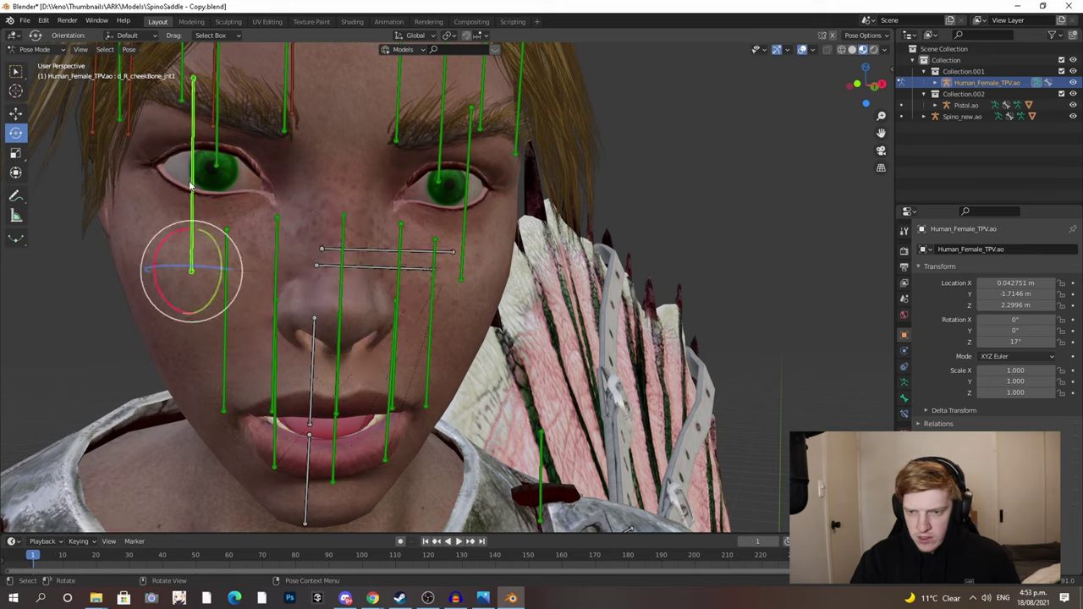
pyautogui.click(217, 125)
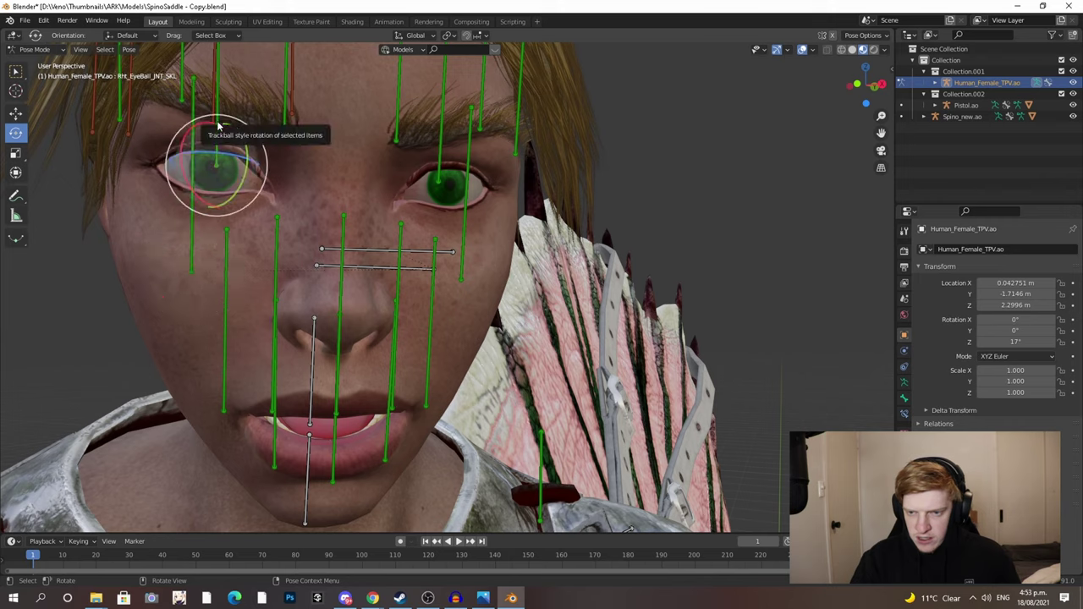
pyautogui.moveTo(217, 124); pyautogui.dragTo(225, 120)
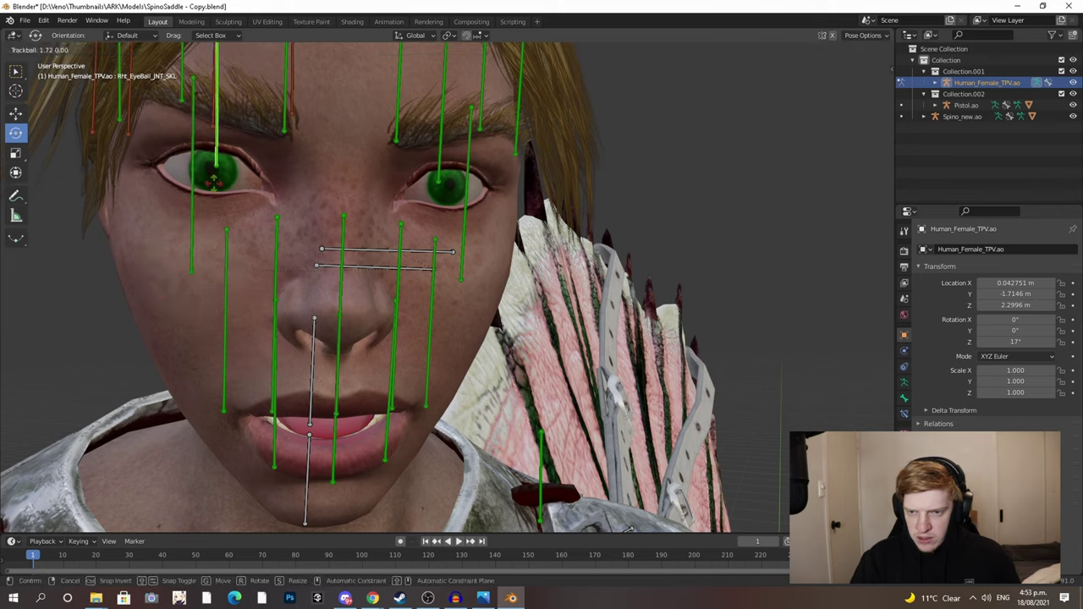
pyautogui.moveTo(216, 181); pyautogui.dragTo(221, 179)
# - Use the Move tool to shift the left lower eyelid bone Lft_EyeBottomLid_JNT_SKL vertically
pyautogui.click(440, 176)
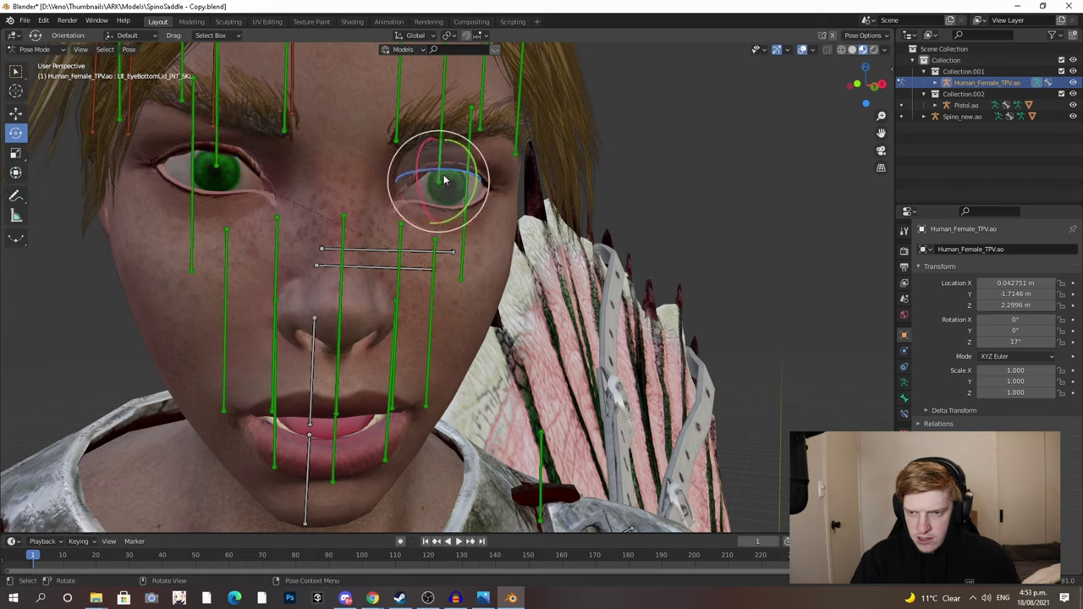
pyautogui.moveTo(444, 180)
pyautogui.mouseDown()
pyautogui.moveTo(447, 191)
pyautogui.moveTo(441, 183)
pyautogui.mouseUp()
pyautogui.click(441, 182)
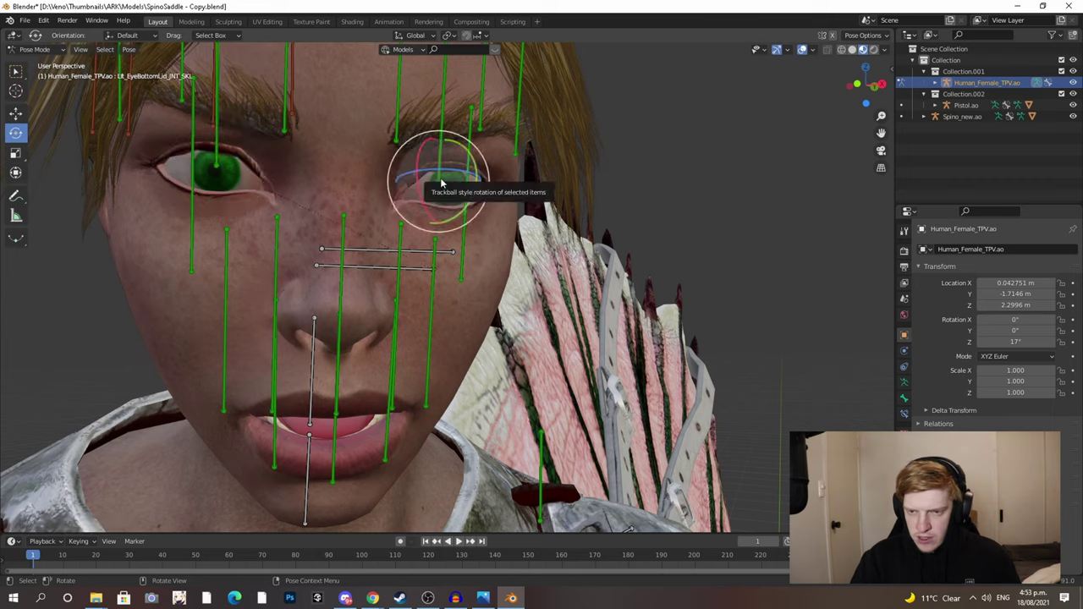
pyautogui.click(15, 113)
pyautogui.moveTo(440, 138)
pyautogui.mouseDown()
pyautogui.moveTo(431, 130)
pyautogui.moveTo(431, 158)
pyautogui.moveTo(440, 138)
pyautogui.moveTo(441, 153)
pyautogui.mouseUp()
pyautogui.click(440, 149)
pyautogui.click(442, 149)
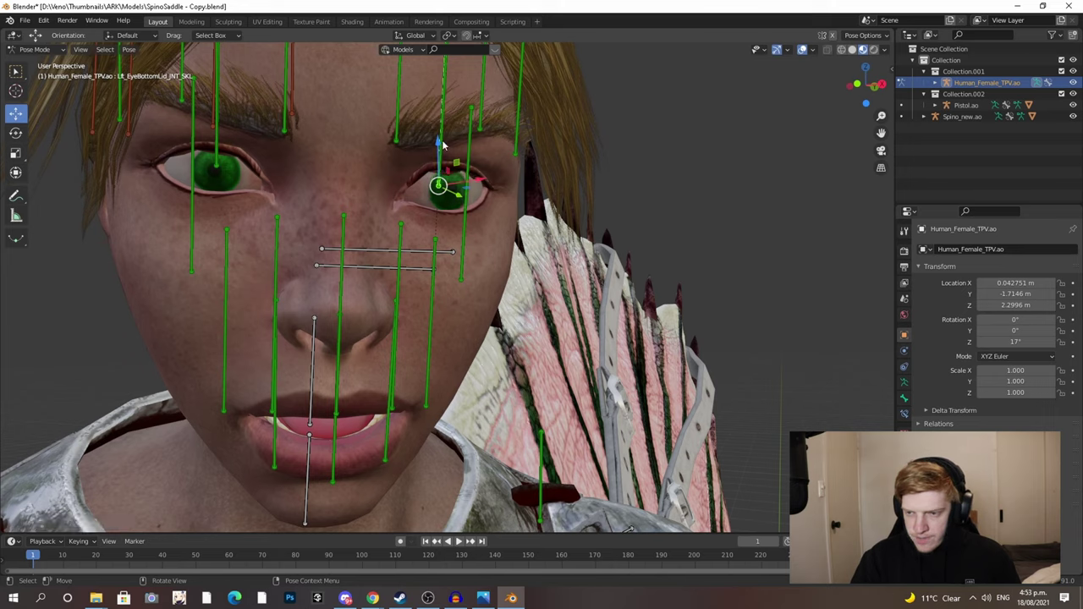
# - Move the left upper eyelid bone Lft_EyeTopLid_JNT_SKL slightly along the global Z axis
pyautogui.click(467, 141)
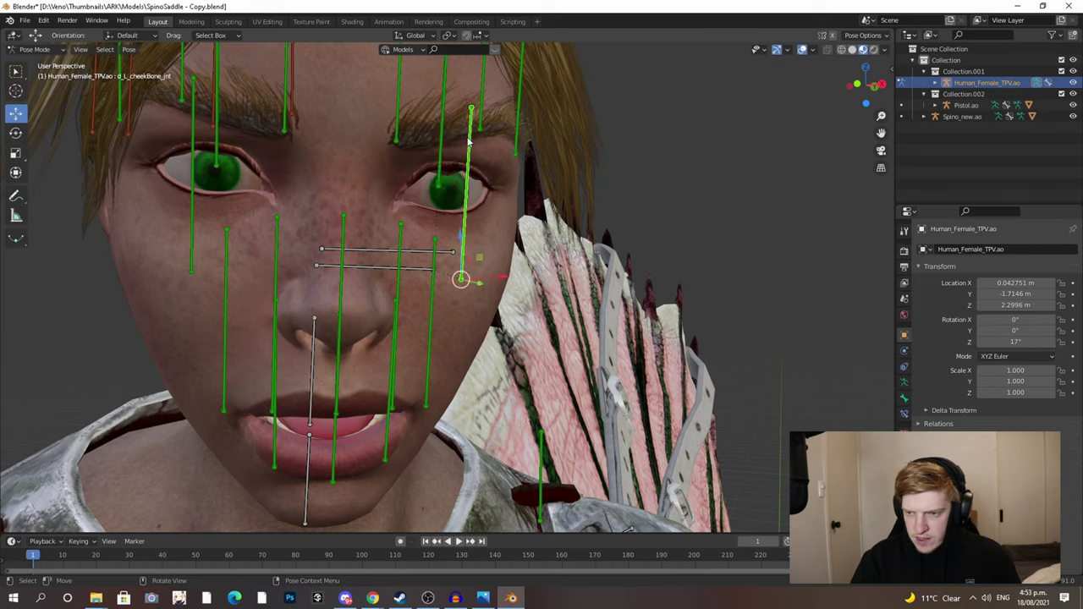
pyautogui.click(442, 139)
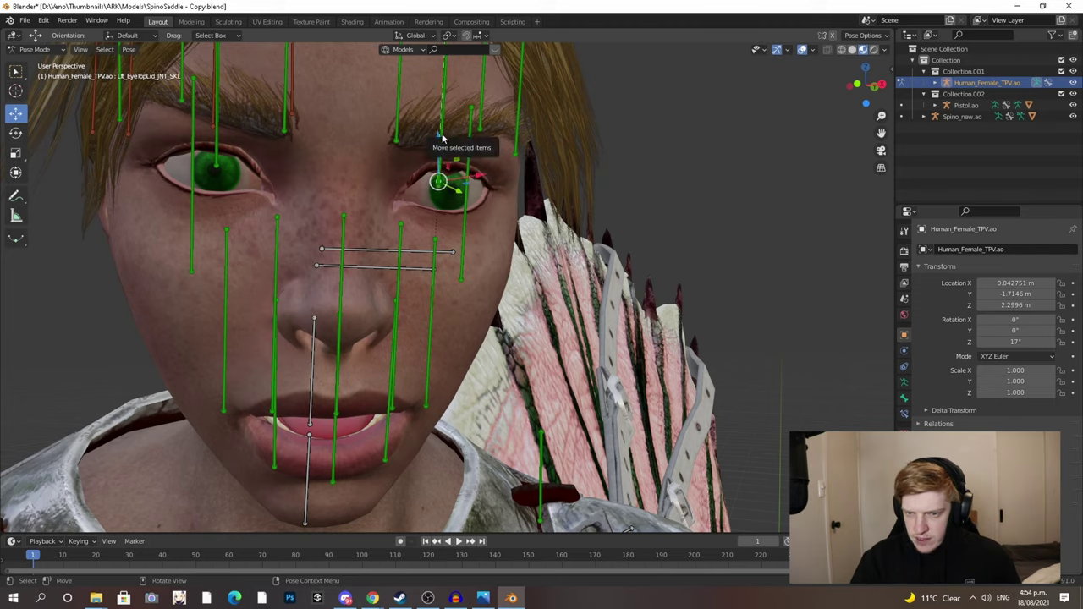
pyautogui.moveTo(440, 149); pyautogui.dragTo(437, 135)
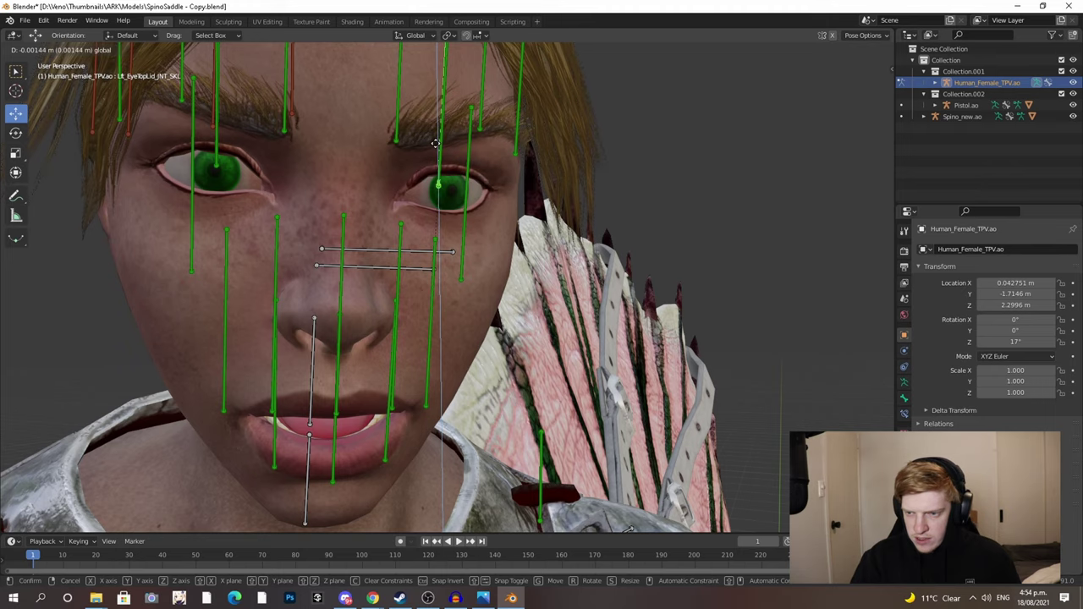
pyautogui.moveTo(435, 144); pyautogui.dragTo(433, 146)
# - Move the right outer brow bone d_R_outterBrow_jnt1 along the global Z axis, then deselect it
pyautogui.moveTo(343, 174); pyautogui.dragTo(495, 208, button='middle')
pyautogui.moveTo(716, 312); pyautogui.dragTo(482, 225, button='middle')
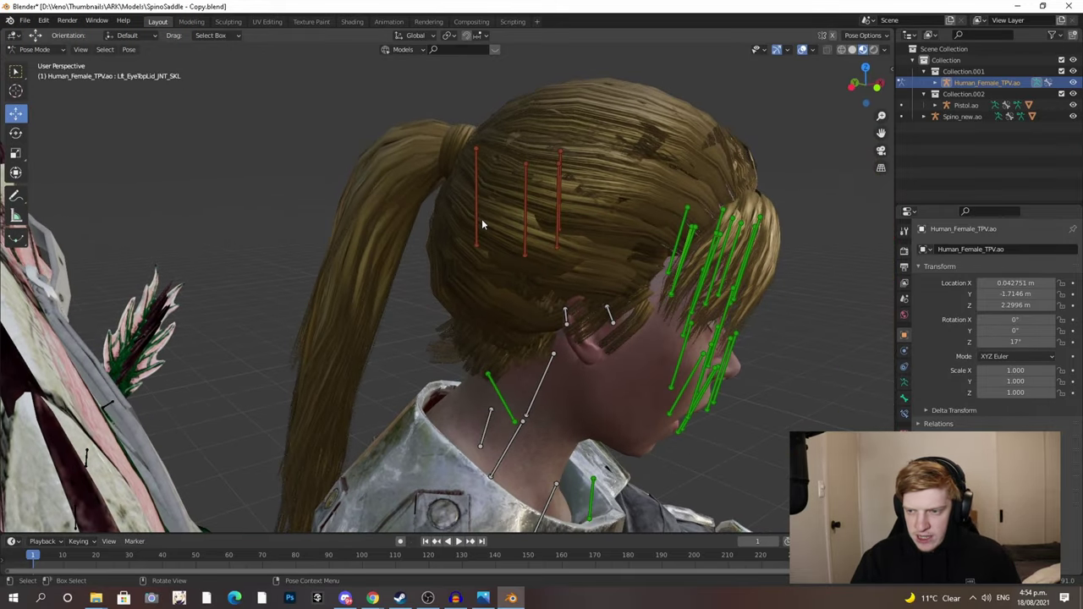
pyautogui.moveTo(479, 220); pyautogui.dragTo(456, 207)
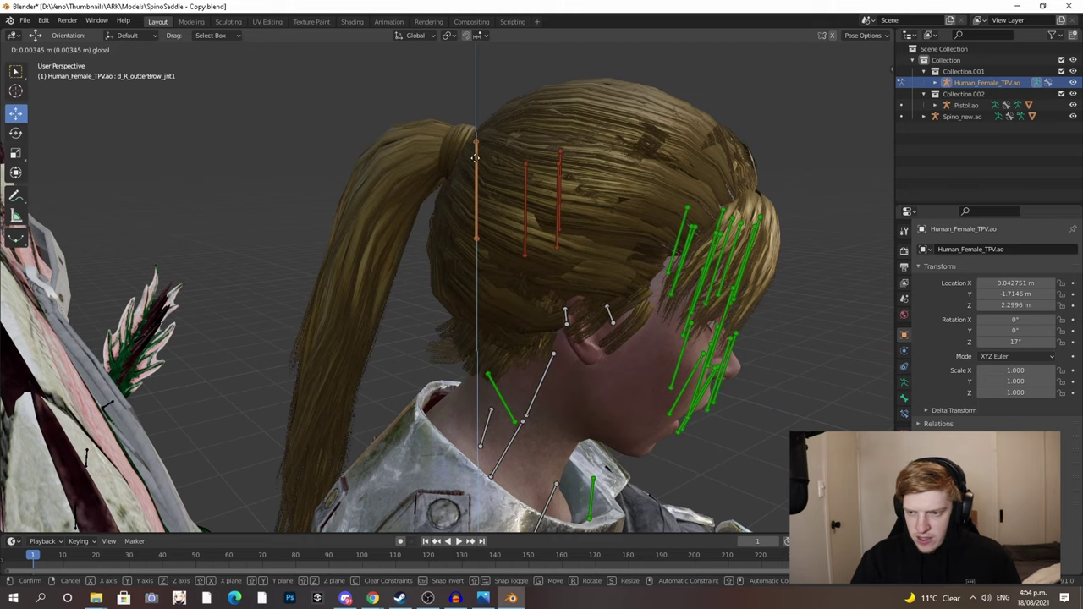
pyautogui.moveTo(475, 158); pyautogui.dragTo(430, 212)
pyautogui.moveTo(430, 212); pyautogui.dragTo(370, 230, button='middle')
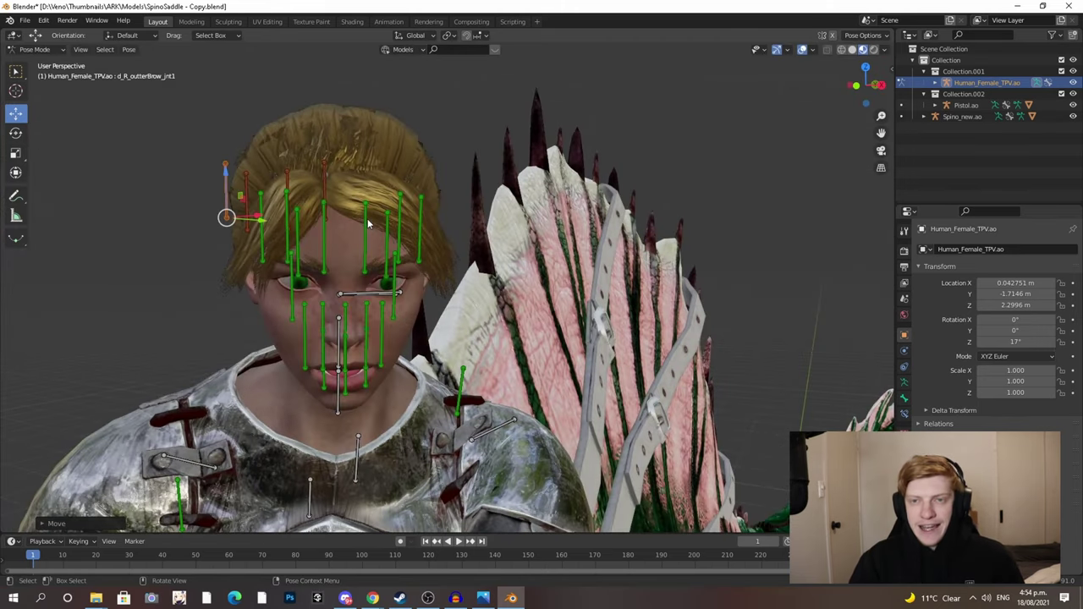
pyautogui.moveTo(368, 223); pyautogui.dragTo(486, 278, button='middle')
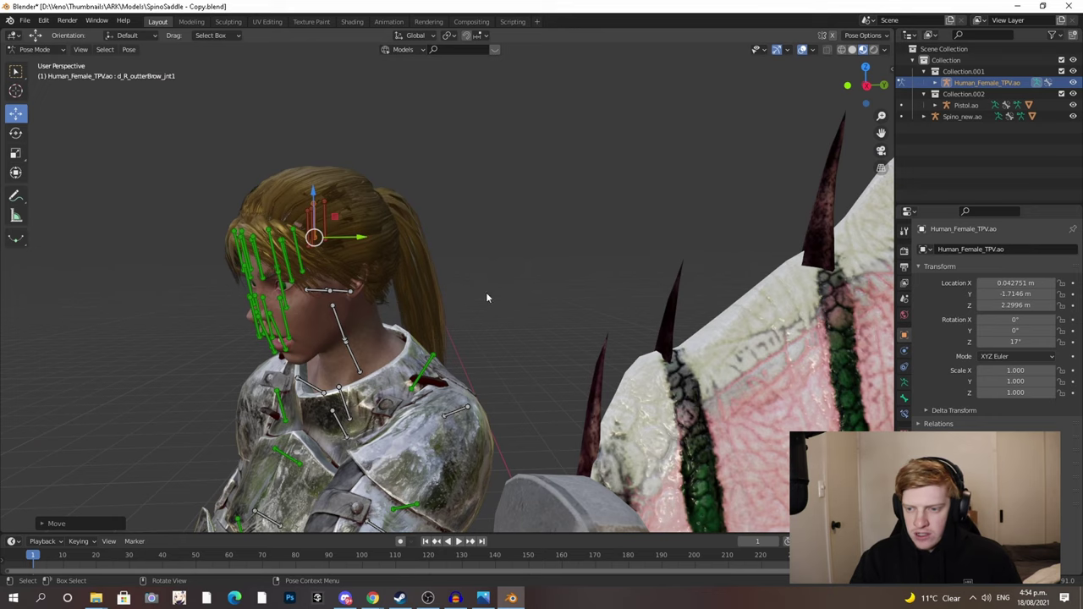
pyautogui.click(452, 334)
pyautogui.moveTo(436, 359); pyautogui.dragTo(366, 291, button='middle')
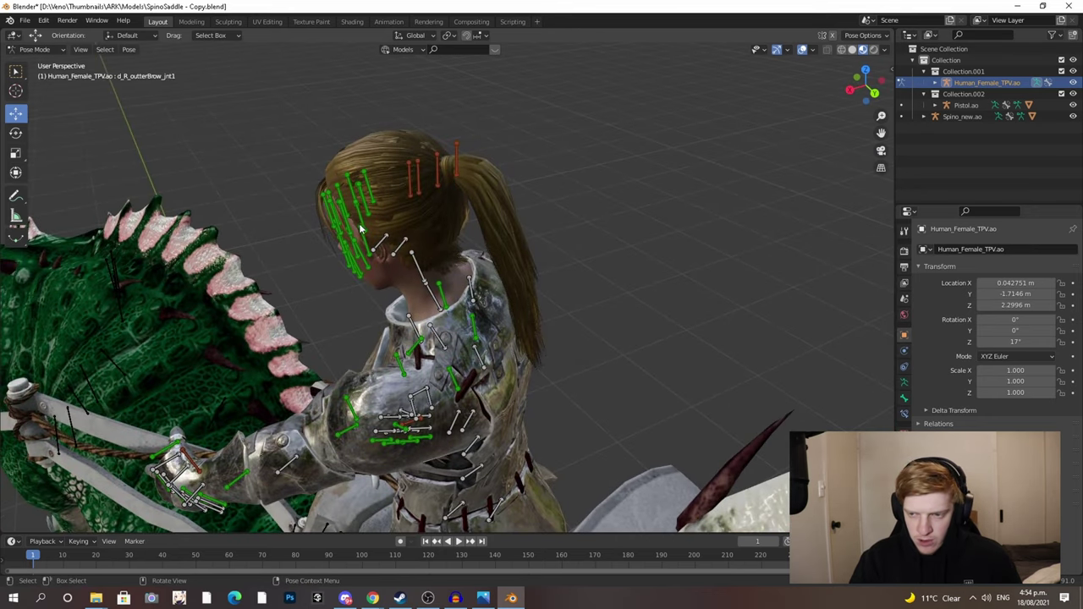
# - Switch the character's armature from Pose Mode back to Object Mode
pyautogui.scroll(-5, 374, 239)
pyautogui.moveTo(383, 307); pyautogui.dragTo(496, 268, button='middle')
pyautogui.scroll(-4, 497, 265)
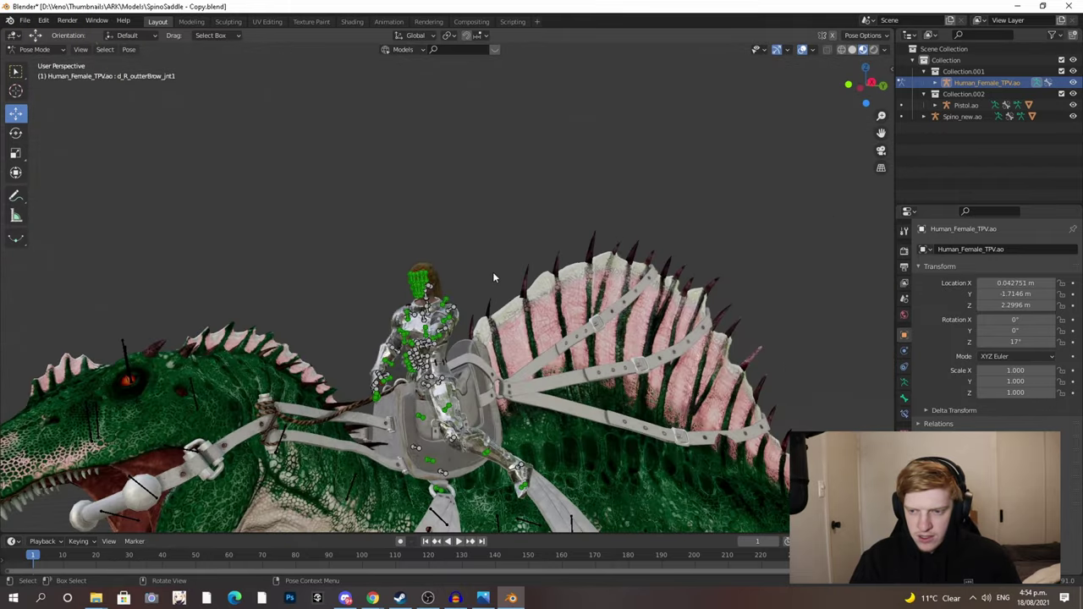
pyautogui.moveTo(460, 312); pyautogui.dragTo(460, 302, button='middle')
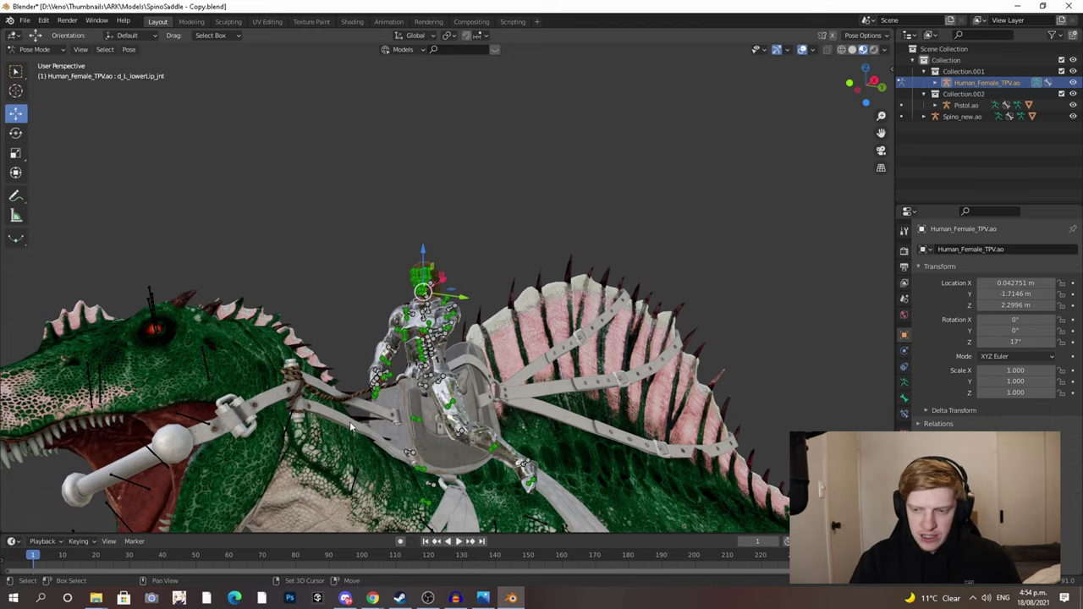
pyautogui.moveTo(350, 427); pyautogui.dragTo(473, 256, button='middle')
pyautogui.scroll(-6, 468, 272)
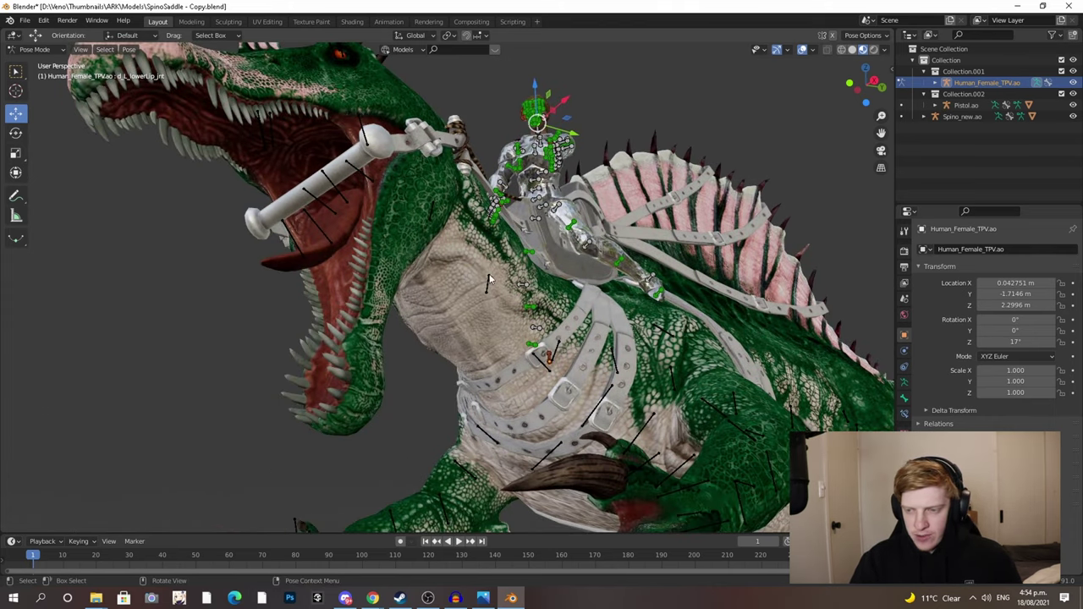
pyautogui.click(38, 49)
pyautogui.click(34, 67)
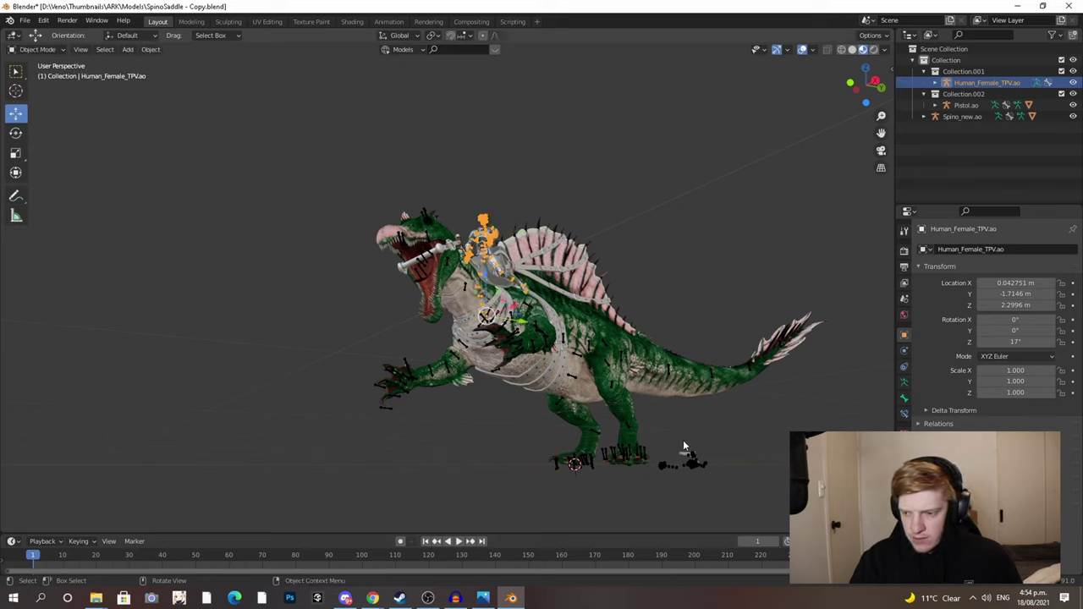
# - Move the Pistol armature from the ground up beside the rider, to about X -0.90, Y -2.36, Z 3.40 m
pyautogui.click(692, 457)
pyautogui.moveTo(694, 425); pyautogui.dragTo(629, 188)
pyautogui.moveTo(628, 191); pyautogui.dragTo(740, 300, button='middle')
pyautogui.press('g')
pyautogui.press('x')
pyautogui.click(553, 280)
pyautogui.scroll(8, 552, 281)
pyautogui.moveTo(550, 278); pyautogui.dragTo(513, 256, button='middle')
pyautogui.scroll(-3, 429, 235)
pyautogui.moveTo(781, 233); pyautogui.dragTo(476, 216)
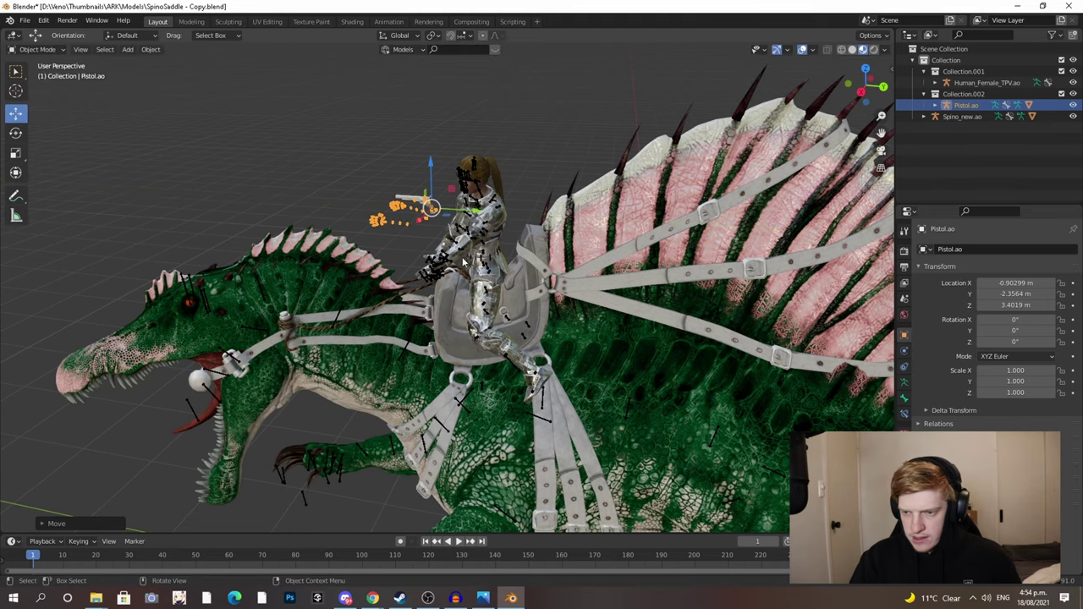
# - Move the pistol to the rider's outstretched left hand, at about X 0.52 m and Y -1.93 m
pyautogui.scroll(3, 449, 237)
pyautogui.moveTo(440, 242); pyautogui.dragTo(549, 284, button='middle')
pyautogui.moveTo(394, 215); pyautogui.dragTo(648, 338)
pyautogui.moveTo(672, 317); pyautogui.dragTo(596, 286, button='middle')
pyautogui.moveTo(499, 297); pyautogui.dragTo(583, 288)
pyautogui.scroll(5, 588, 303)
pyautogui.moveTo(591, 310); pyautogui.dragTo(516, 275, button='middle')
pyautogui.scroll(3, 558, 352)
pyautogui.moveTo(540, 277); pyautogui.dragTo(616, 257)
pyautogui.moveTo(616, 261); pyautogui.dragTo(512, 258, button='middle')
# - Rotate the pistol to about X 14°, Y 19.9°, Z 37.1° so it lines up with the left hand
pyautogui.click(16, 133)
pyautogui.moveTo(532, 193); pyautogui.dragTo(579, 207)
pyautogui.moveTo(579, 207); pyautogui.dragTo(499, 222, button='middle')
# - Move the pistol grip into the left palm, at about X 0.489 m and Z 3.442 m
pyautogui.click(16, 113)
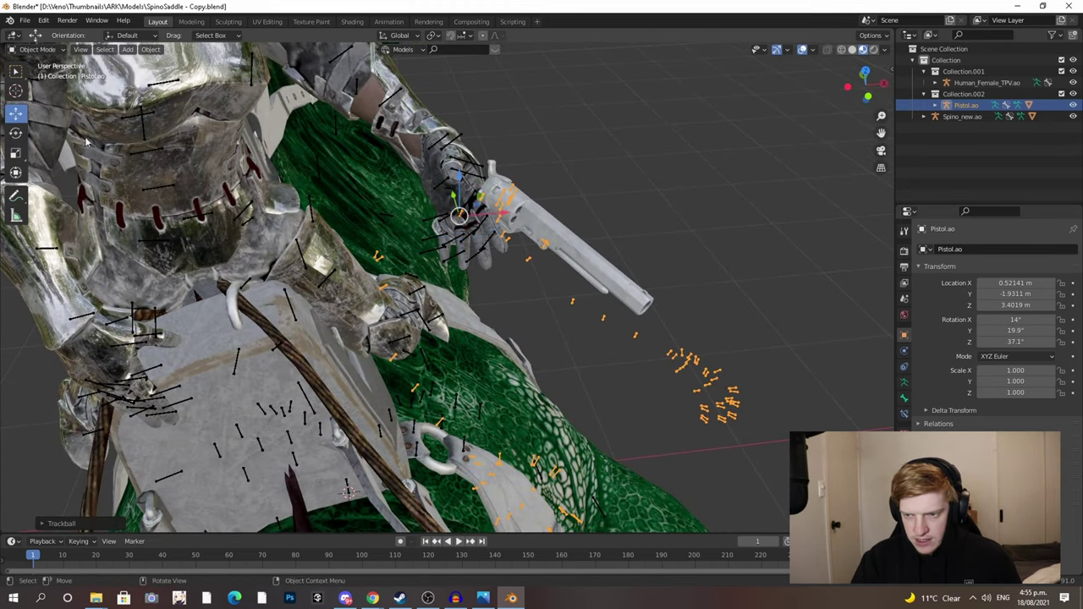
pyautogui.moveTo(500, 214); pyautogui.dragTo(481, 213)
pyautogui.moveTo(480, 213); pyautogui.dragTo(277, 185, button='middle')
pyautogui.scroll(4, 377, 245)
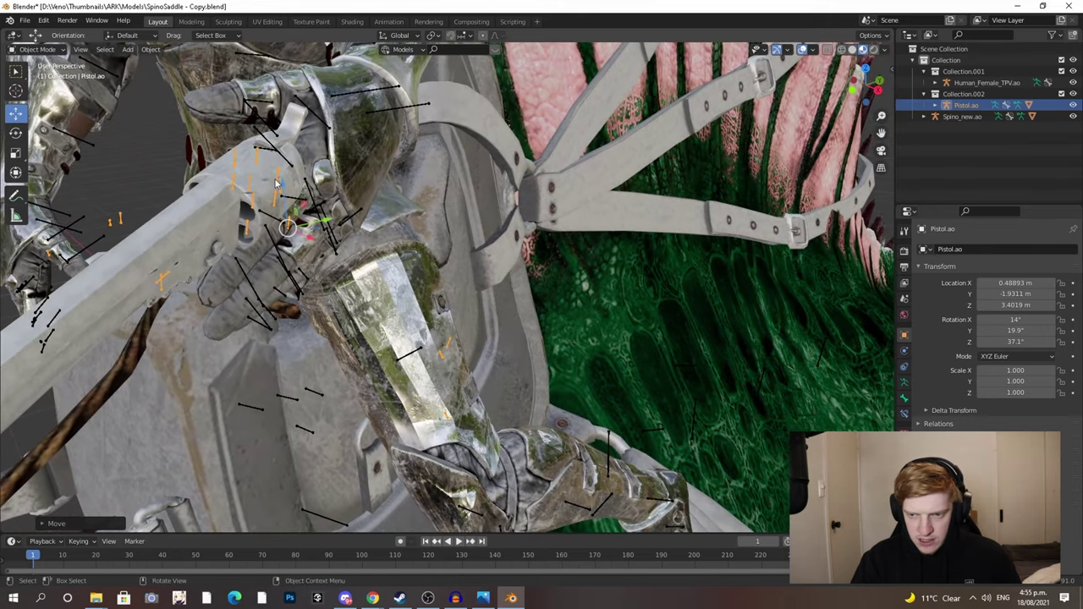
pyautogui.moveTo(286, 187); pyautogui.dragTo(282, 144)
pyautogui.moveTo(283, 144); pyautogui.dragTo(434, 190, button='middle')
# - Refine the pistol's rotation to about X 22.6°, Y 12°, Z 37.9° to follow the left forearm
pyautogui.moveTo(517, 180); pyautogui.dragTo(601, 238, button='middle')
pyautogui.moveTo(589, 290); pyautogui.dragTo(782, 374)
pyautogui.moveTo(556, 323); pyautogui.dragTo(559, 316)
pyautogui.moveTo(560, 316); pyautogui.dragTo(497, 264, button='middle')
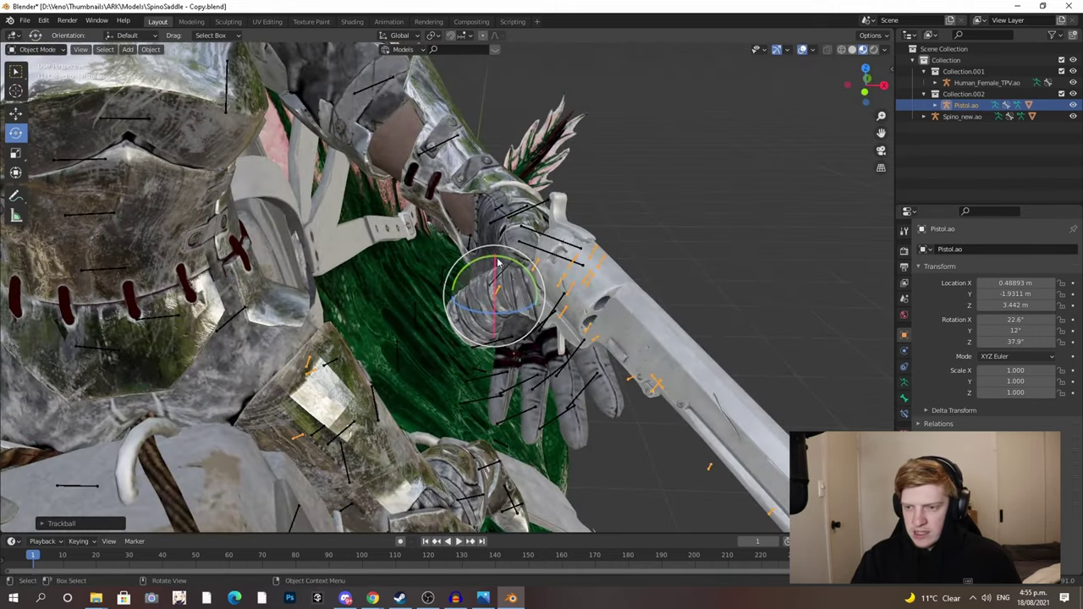
# - Select the female rider's armature and put it in Pose Mode
pyautogui.click(435, 152)
pyautogui.click(45, 59)
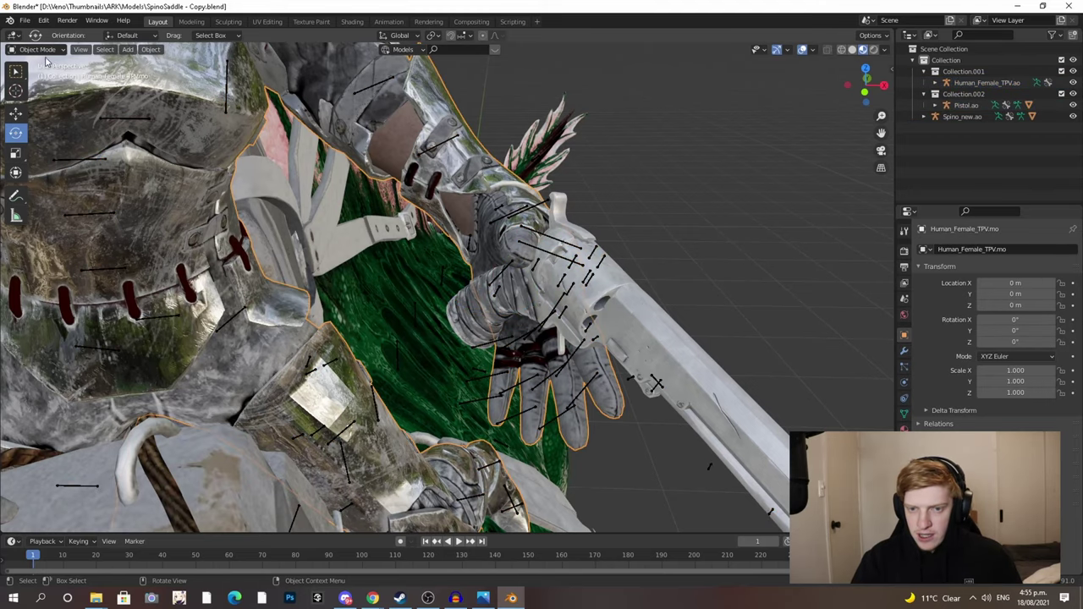
pyautogui.click(440, 149)
pyautogui.click(51, 52)
pyautogui.click(54, 89)
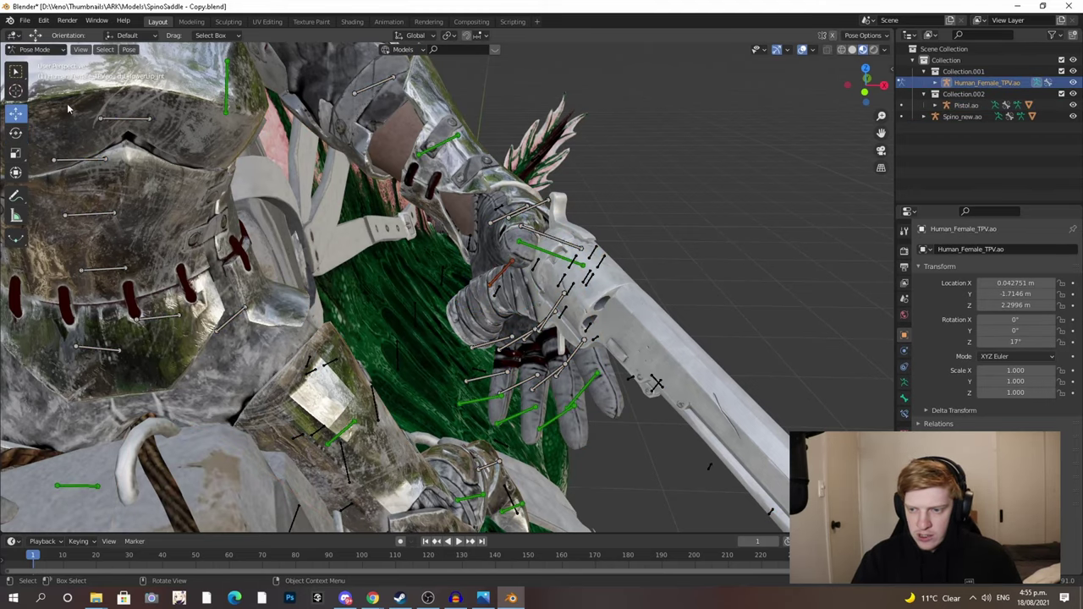
# - Rotate the base bone of the rider's left little finger to curl it around the pistol grip
pyautogui.scroll(2, 567, 340)
pyautogui.keyDown('shift'); pyautogui.moveTo(557, 312); pyautogui.dragTo(480, 264, button='middle'); pyautogui.keyUp('shift')
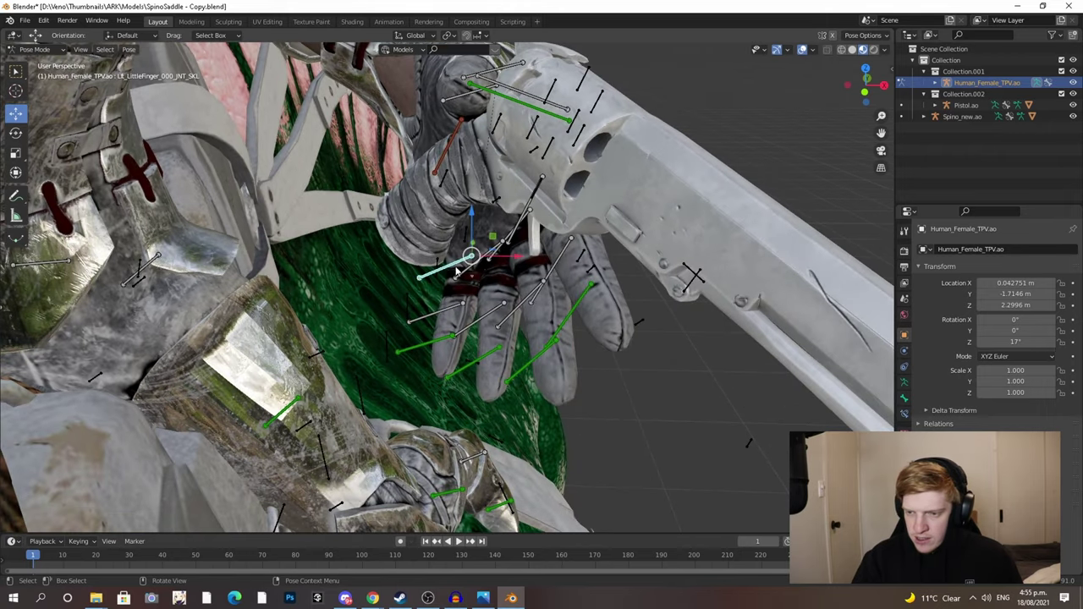
pyautogui.click(16, 133)
pyautogui.moveTo(468, 254); pyautogui.dragTo(453, 236)
pyautogui.moveTo(462, 240); pyautogui.dragTo(526, 189, button='middle')
pyautogui.moveTo(559, 167); pyautogui.dragTo(620, 152)
# - Curl the left middle and ring fingers toward the pistol grip by rotating their base bones
pyautogui.click(567, 180)
pyautogui.moveTo(585, 149); pyautogui.dragTo(602, 112)
pyautogui.click(601, 111)
pyautogui.click(574, 197)
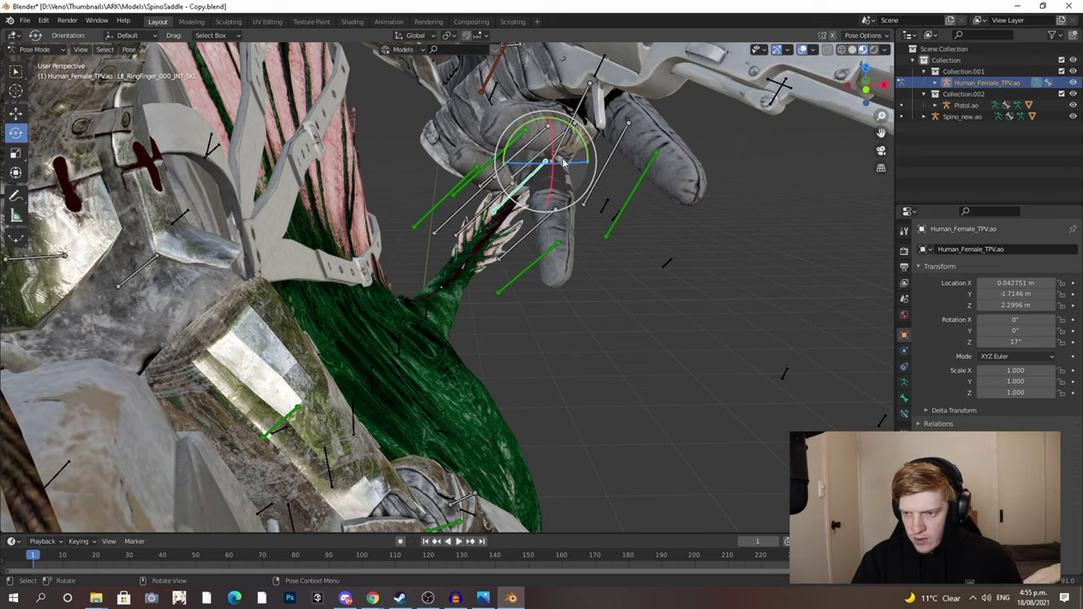
pyautogui.moveTo(563, 163); pyautogui.dragTo(550, 180)
pyautogui.click(549, 180)
pyautogui.moveTo(548, 180); pyautogui.dragTo(474, 159, button='middle')
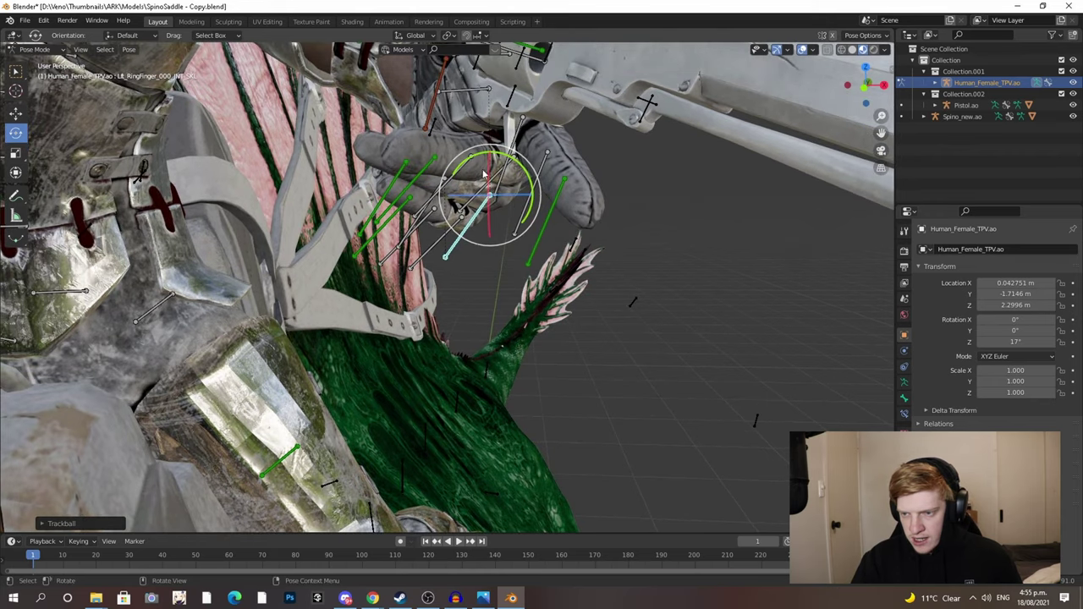
# - Rotate the middle and tip bones of the left middle finger so it wraps around the pistol grip
pyautogui.click(466, 166)
pyautogui.moveTo(470, 181); pyautogui.dragTo(432, 191)
pyautogui.click(421, 136)
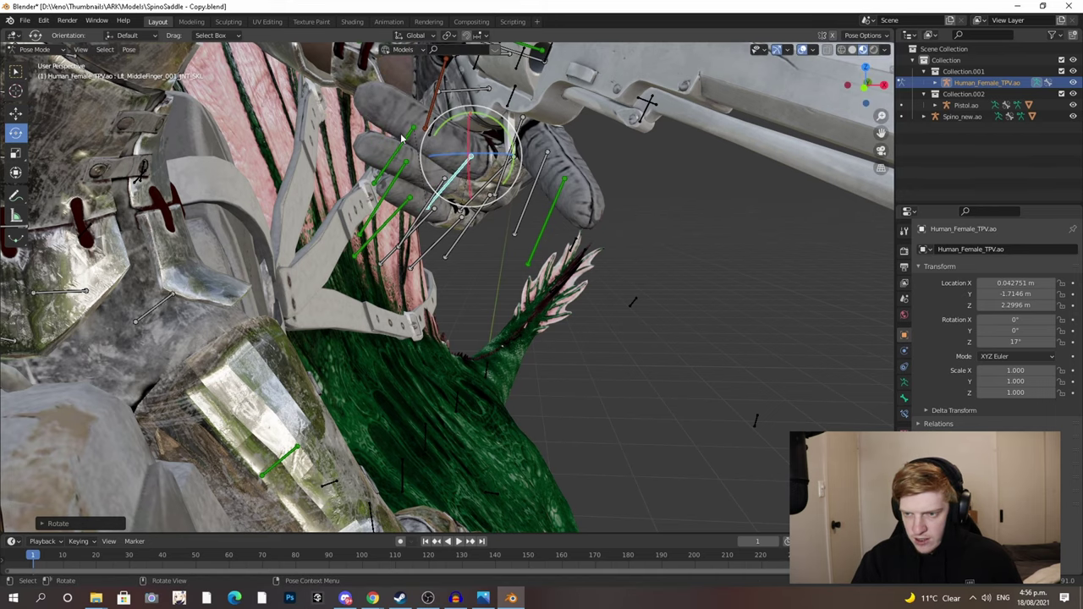
pyautogui.moveTo(420, 137); pyautogui.dragTo(397, 146)
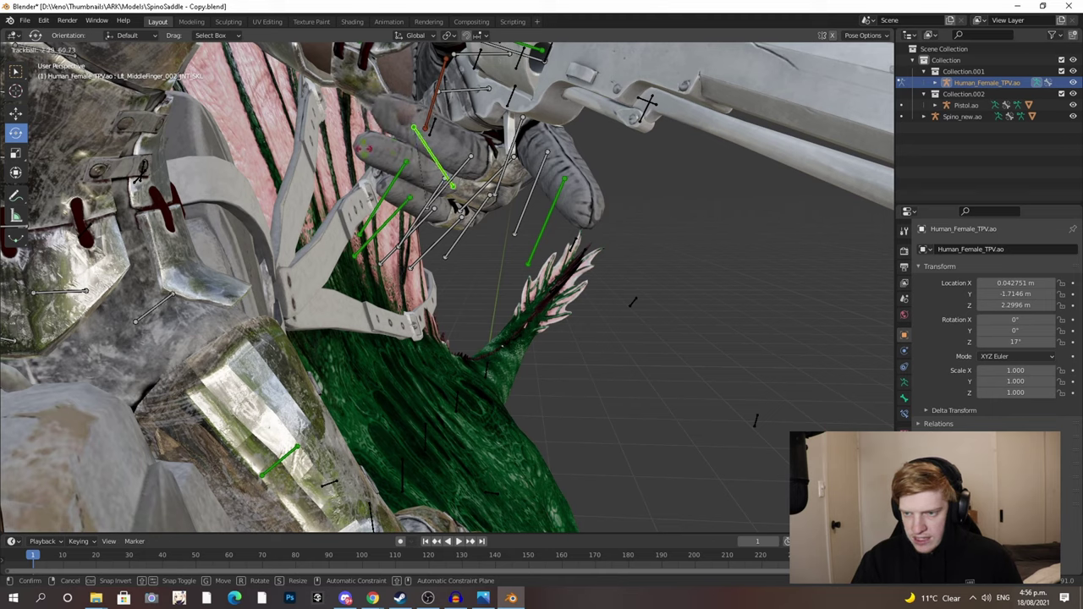
pyautogui.click(449, 129)
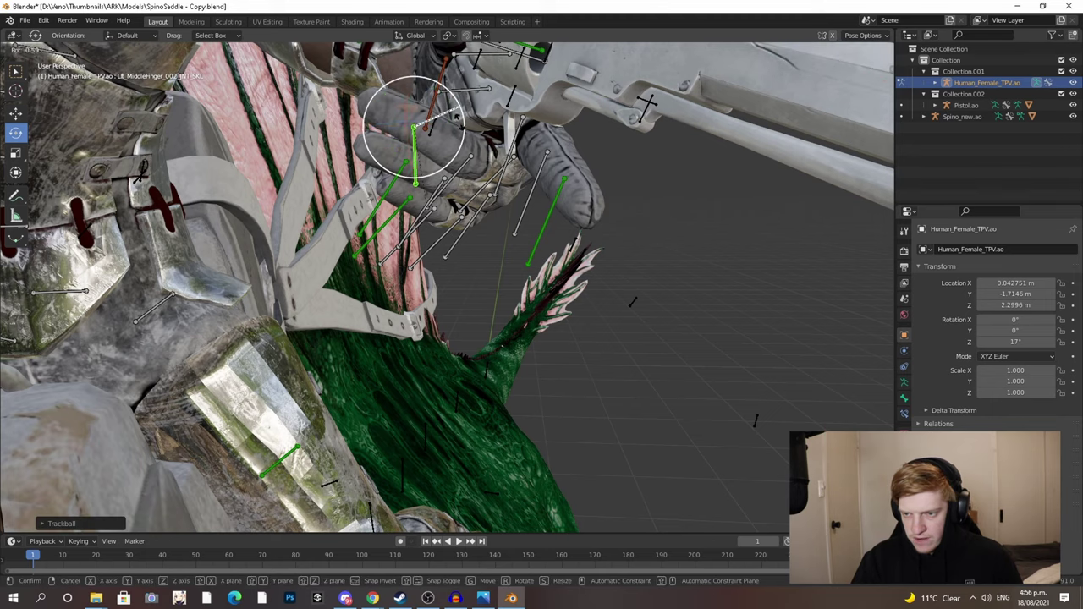
pyautogui.press('r')
pyautogui.moveTo(455, 127); pyautogui.dragTo(417, 97)
# - Bend the tip bones of the left ring and little fingers inward around the pistol grip
pyautogui.click(398, 168)
pyautogui.moveTo(388, 161); pyautogui.dragTo(356, 176)
pyautogui.click(334, 165)
pyautogui.press('r')
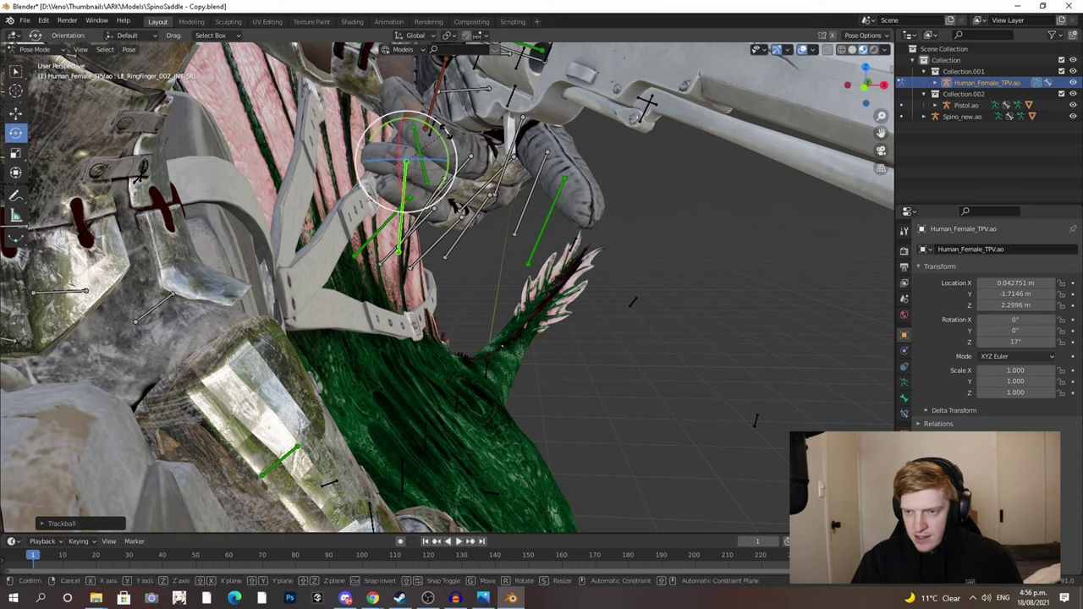
pyautogui.moveTo(447, 159); pyautogui.dragTo(447, 157)
pyautogui.click(403, 206)
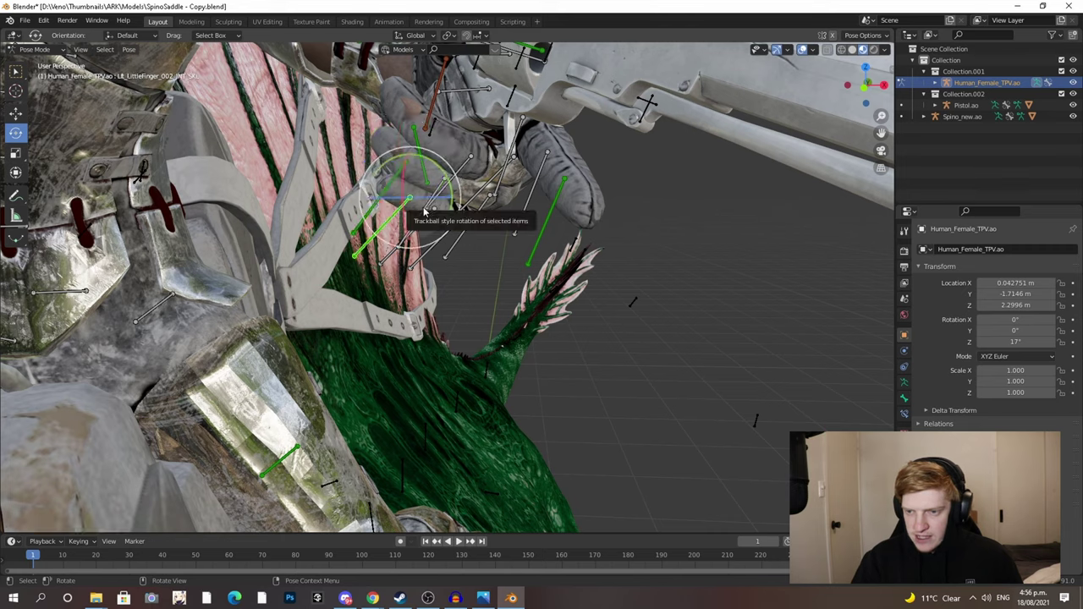
pyautogui.moveTo(416, 207); pyautogui.dragTo(434, 216)
pyautogui.click(457, 188)
pyautogui.press('r')
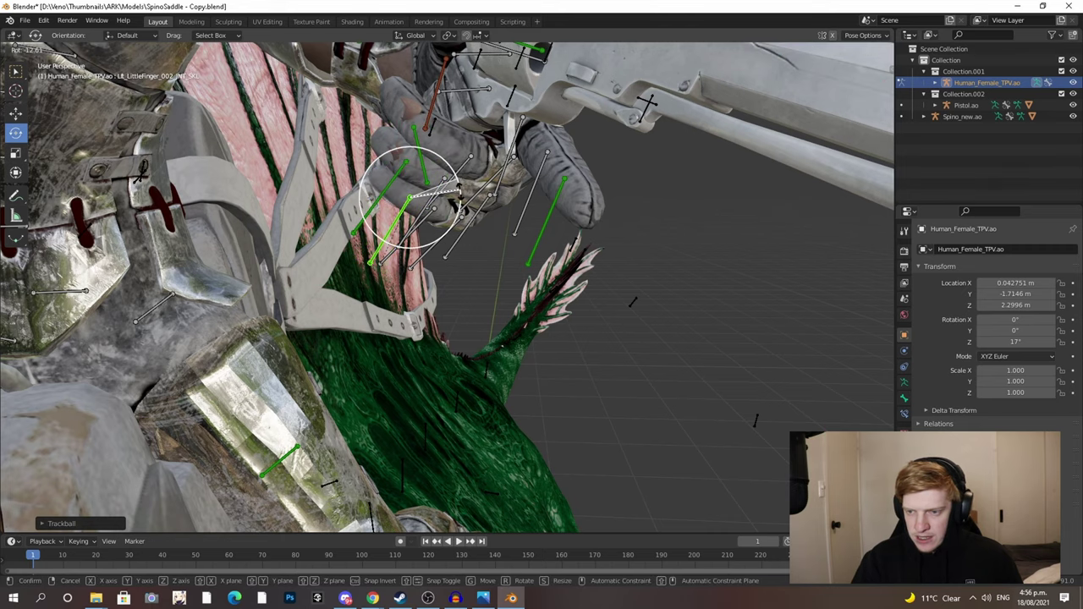
pyautogui.click(427, 207)
# - Rotate the middle bone of the left index finger to bend it toward the pistol's trigger
pyautogui.moveTo(427, 207); pyautogui.dragTo(373, 206, button='middle')
pyautogui.click(400, 194)
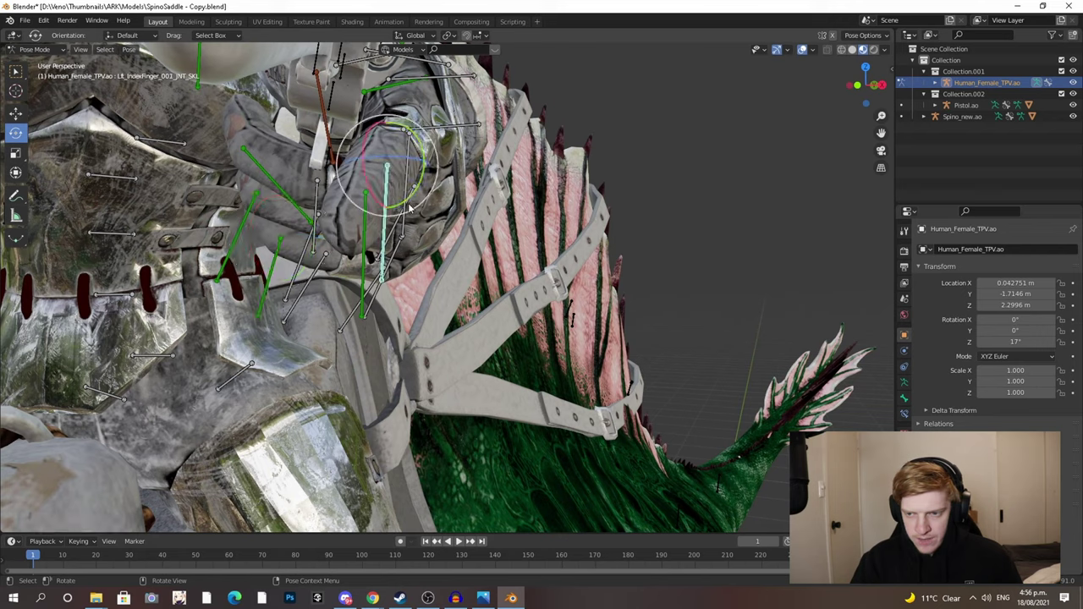
pyautogui.moveTo(406, 176); pyautogui.dragTo(368, 170)
pyautogui.moveTo(433, 143); pyautogui.dragTo(441, 162)
pyautogui.moveTo(442, 163); pyautogui.dragTo(552, 225, button='middle')
pyautogui.moveTo(748, 364); pyautogui.dragTo(774, 395)
pyautogui.moveTo(768, 359); pyautogui.dragTo(728, 372, button='middle')
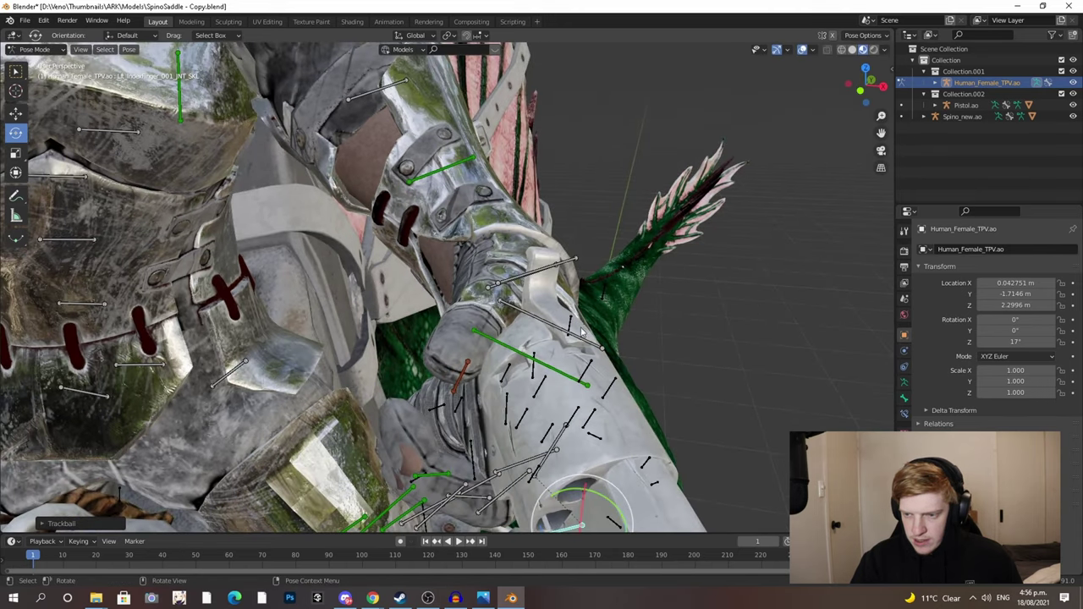
# - Rotate the middle bone of the left thumb to fit it against the back of the pistol
pyautogui.moveTo(621, 296); pyautogui.dragTo(647, 302, button='middle')
pyautogui.click(661, 255)
pyautogui.moveTo(656, 259); pyautogui.dragTo(707, 290)
pyautogui.moveTo(668, 317); pyautogui.dragTo(721, 309)
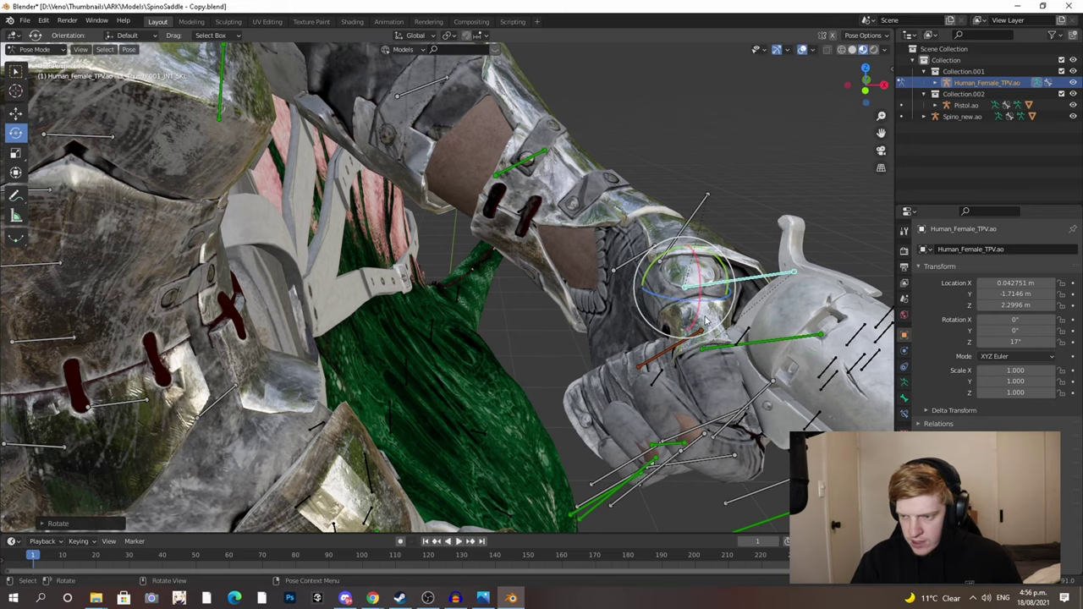
# - Return the rider to Object Mode and clear the selection
pyautogui.scroll(-8, 617, 335)
pyautogui.scroll(-2, 556, 288)
pyautogui.moveTo(617, 335); pyautogui.dragTo(544, 198, button='middle')
pyautogui.click(35, 49)
pyautogui.click(32, 60)
pyautogui.scroll(-4, 514, 319)
pyautogui.click(229, 271)
pyautogui.scroll(-3, 224, 275)
pyautogui.moveTo(222, 276); pyautogui.dragTo(229, 313, button='middle')
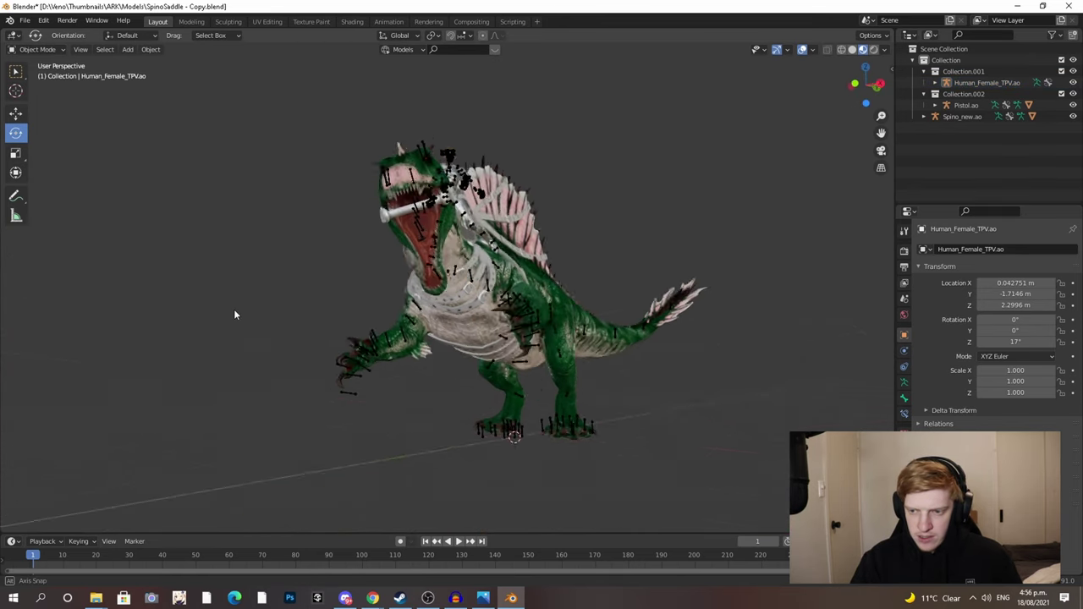
# - Add a camera and align it to a front-side view of the roaring Spino and its rider
pyautogui.scroll(-3, 229, 313)
pyautogui.hotkey('shift', 'a')
pyautogui.moveTo(230, 316)
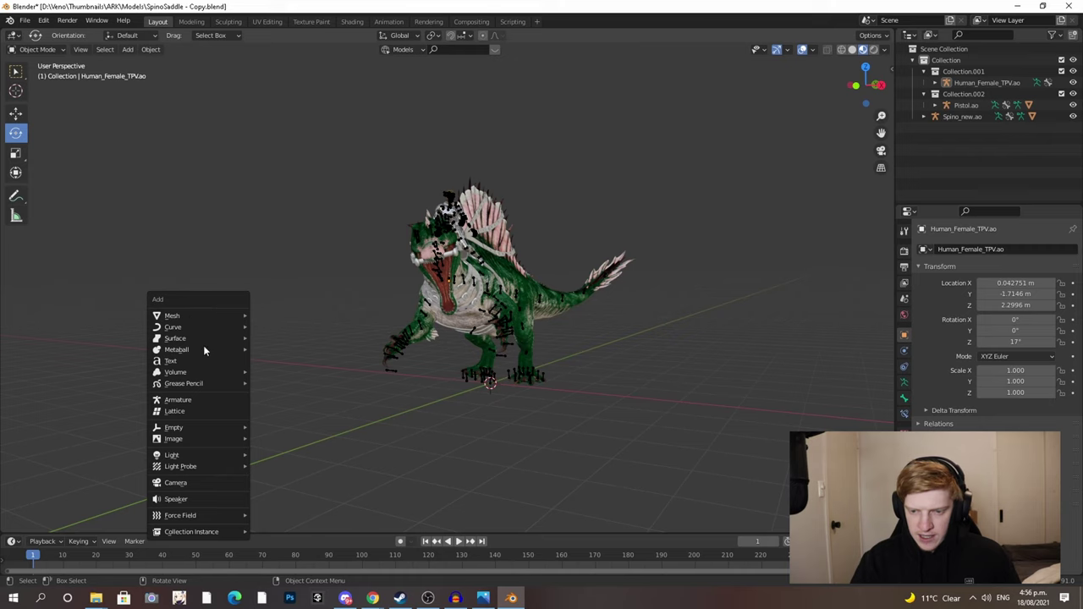
pyautogui.click(192, 482)
pyautogui.scroll(2, 552, 349)
pyautogui.scroll(1, 552, 349)
pyautogui.moveTo(552, 349); pyautogui.dragTo(563, 320, button='middle')
pyautogui.scroll(1, 528, 328)
pyautogui.scroll(-1, 524, 318)
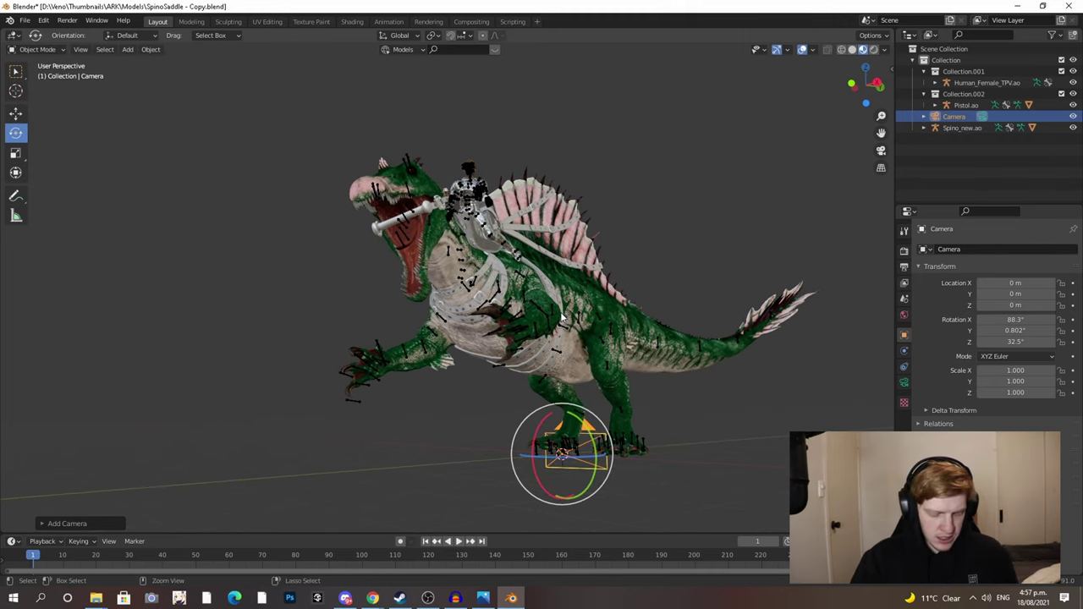
pyautogui.press('ctrl+alt+KP_0')
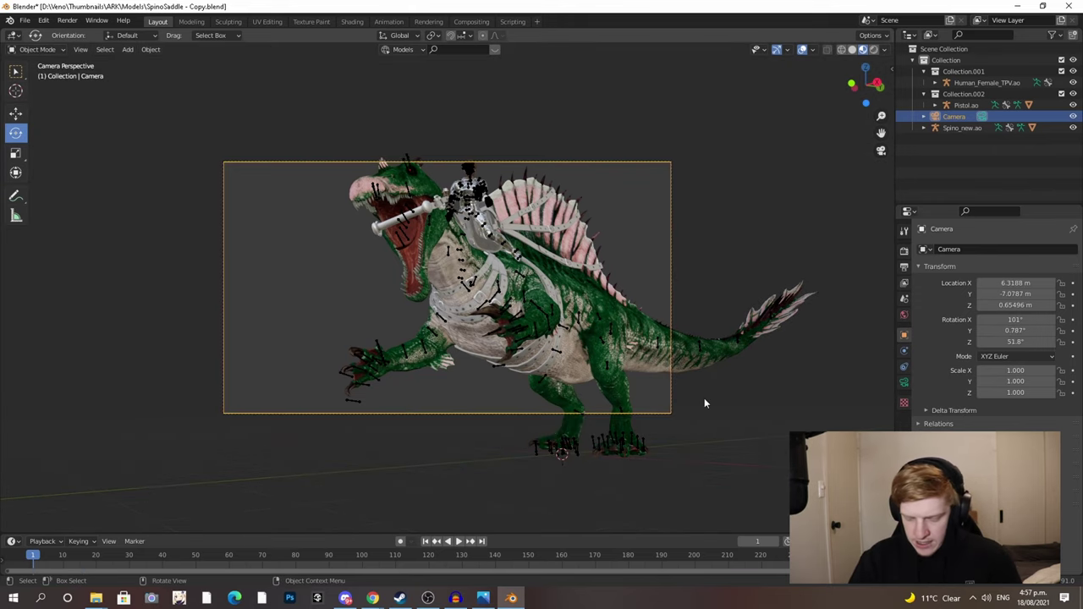
# - Split the 3D viewport in two, keeping one on the camera view and the other on a free perspective showing the camera
pyautogui.moveTo(3, 34); pyautogui.dragTo(408, 68)
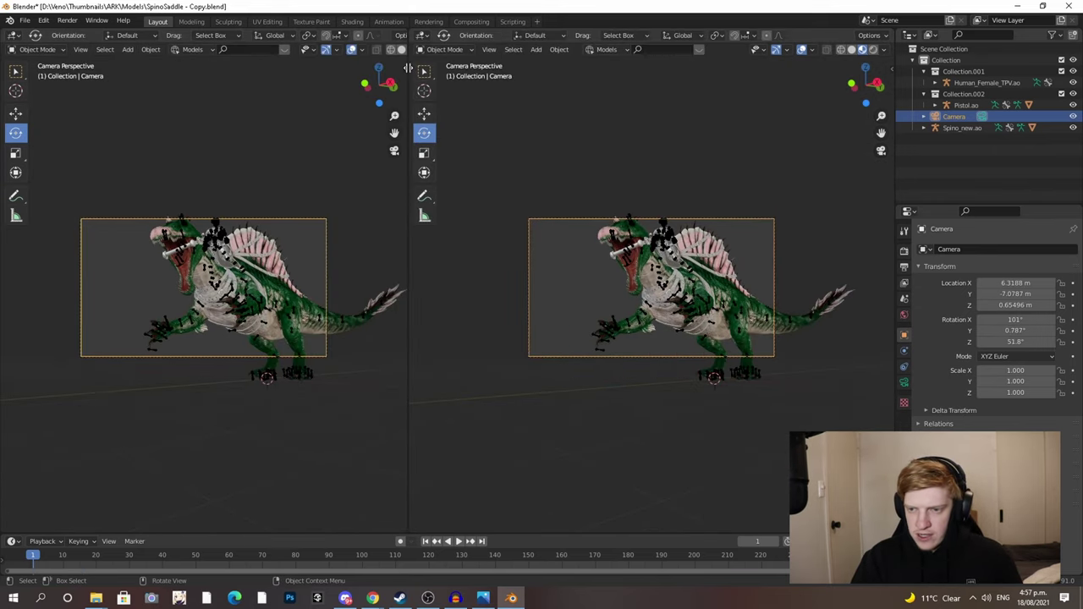
pyautogui.press('KP_0')
pyautogui.scroll(-2, 686, 273)
pyautogui.moveTo(733, 316); pyautogui.dragTo(634, 363, button='middle')
pyautogui.keyDown('shift'); pyautogui.moveTo(546, 364); pyautogui.dragTo(598, 389, button='middle'); pyautogui.keyUp('shift')
pyautogui.scroll(-2, 630, 345)
# - Move the camera back from the Spino to about X 8.07 m, Y -8.05 m, Z 0.296 m
pyautogui.click(15, 113)
pyautogui.press('g')
pyautogui.click(567, 404)
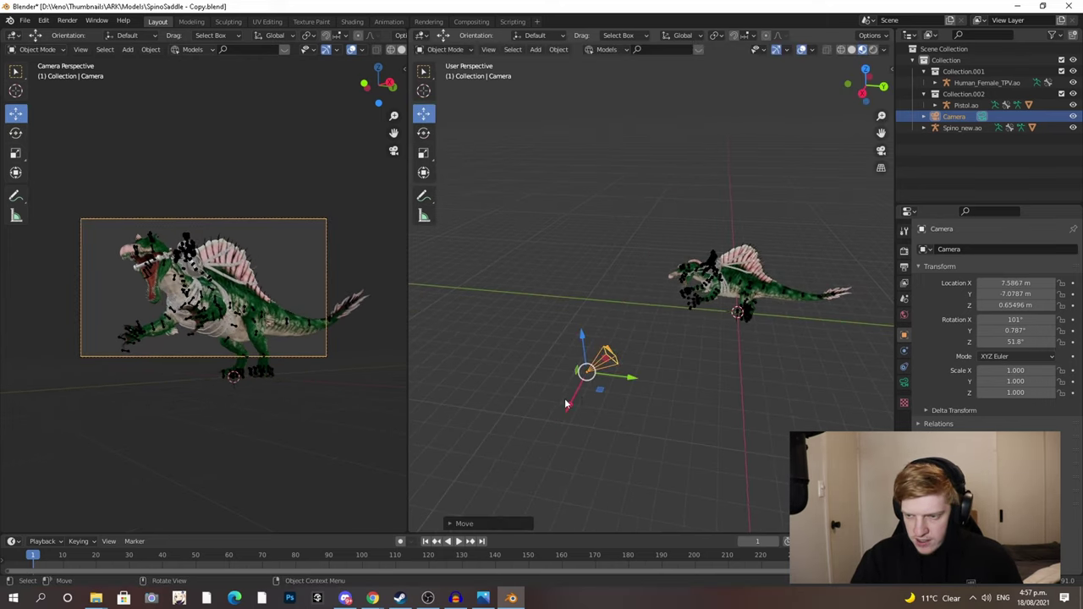
pyautogui.moveTo(635, 380); pyautogui.dragTo(614, 377)
pyautogui.moveTo(554, 398); pyautogui.dragTo(550, 405)
pyautogui.moveTo(557, 340); pyautogui.dragTo(590, 374)
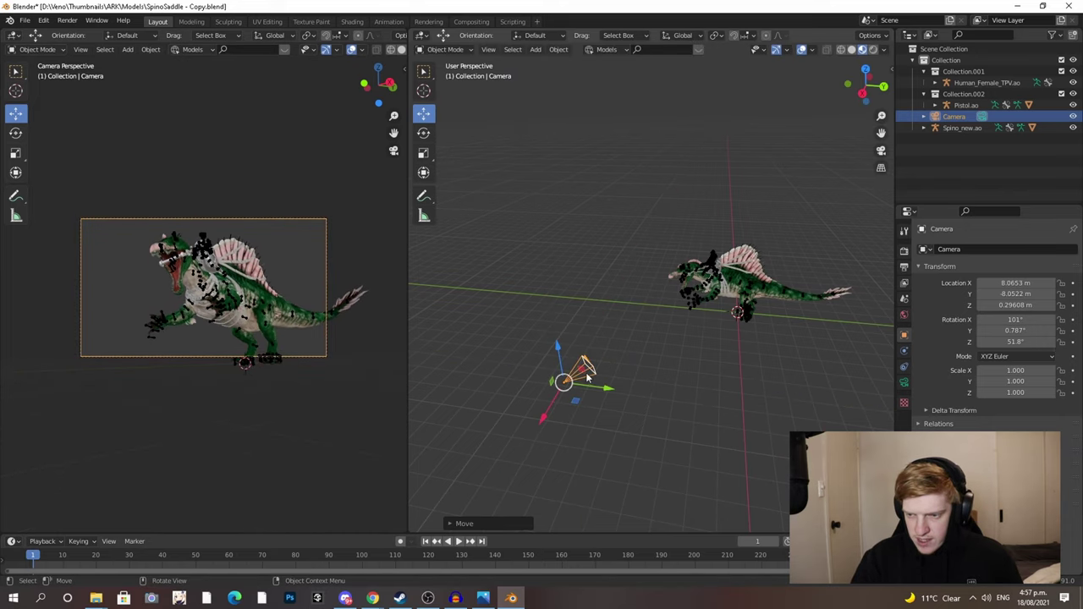
# - Set the camera's focal length to 100 mm
pyautogui.click(905, 383)
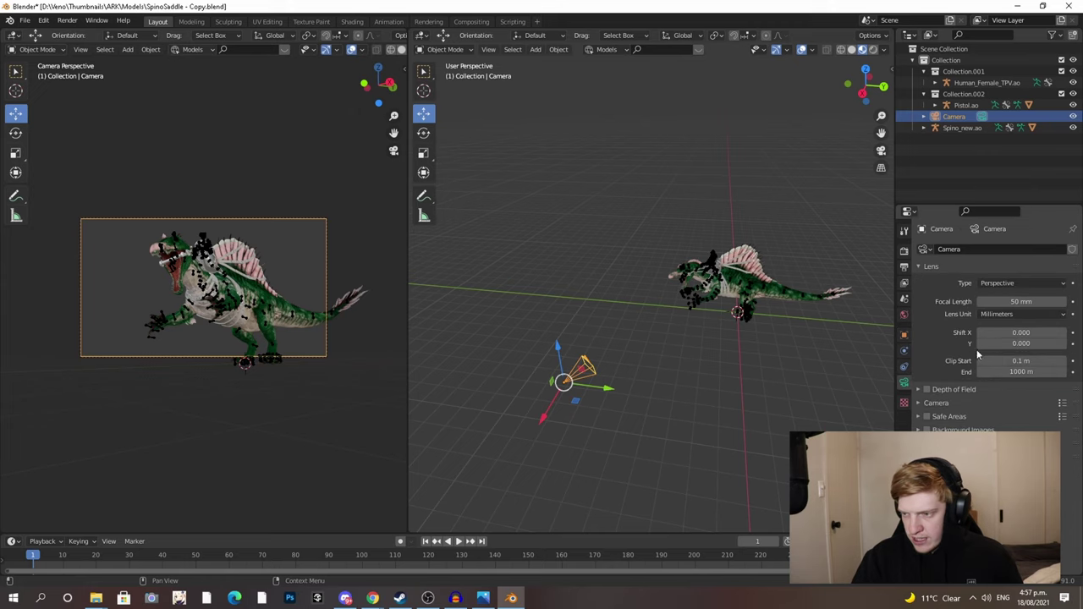
pyautogui.click(1030, 302)
pyautogui.write('100')
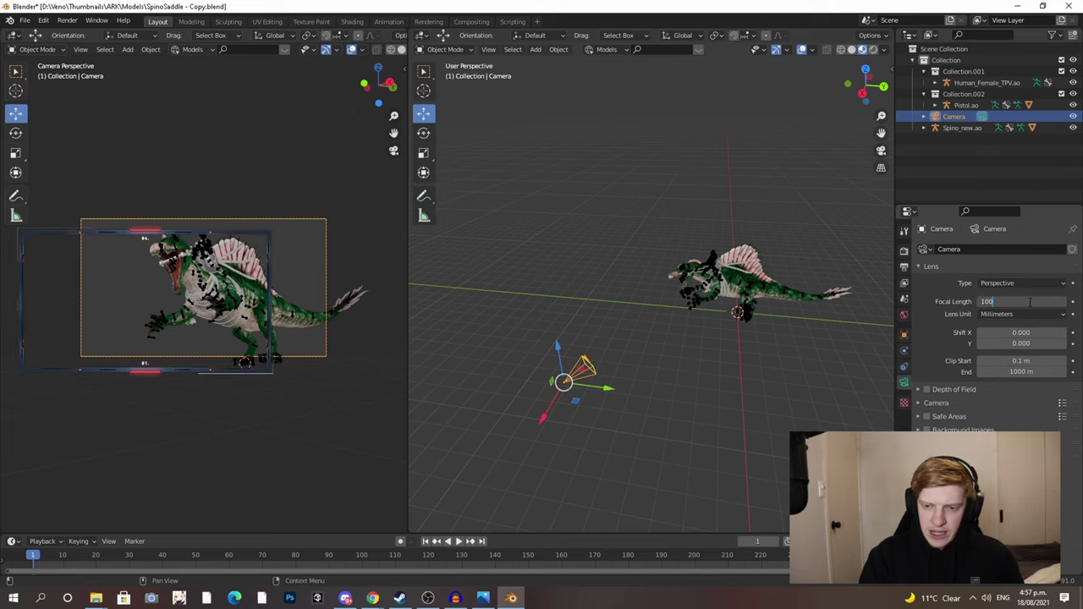
pyautogui.press('Return')
# - Move the camera farther back along X and Y to fit more of the Spino in the frame
pyautogui.moveTo(669, 436); pyautogui.dragTo(701, 449, button='middle')
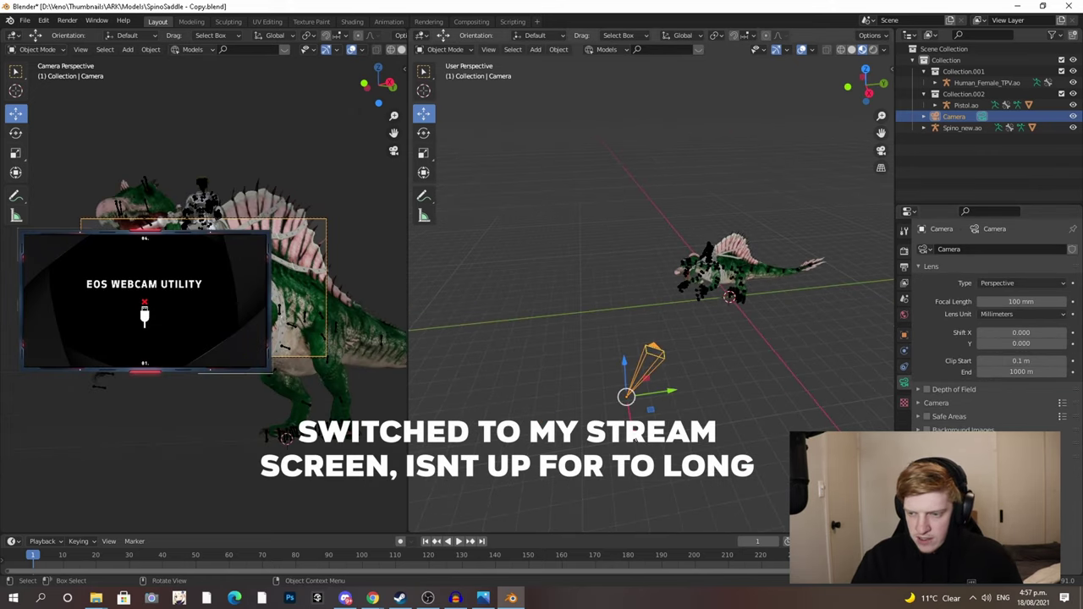
pyautogui.moveTo(634, 437); pyautogui.dragTo(636, 451)
pyautogui.moveTo(674, 408); pyautogui.dragTo(652, 412)
pyautogui.moveTo(612, 457); pyautogui.dragTo(615, 479)
pyautogui.moveTo(657, 430); pyautogui.dragTo(636, 434)
pyautogui.moveTo(636, 436); pyautogui.dragTo(702, 430, button='middle')
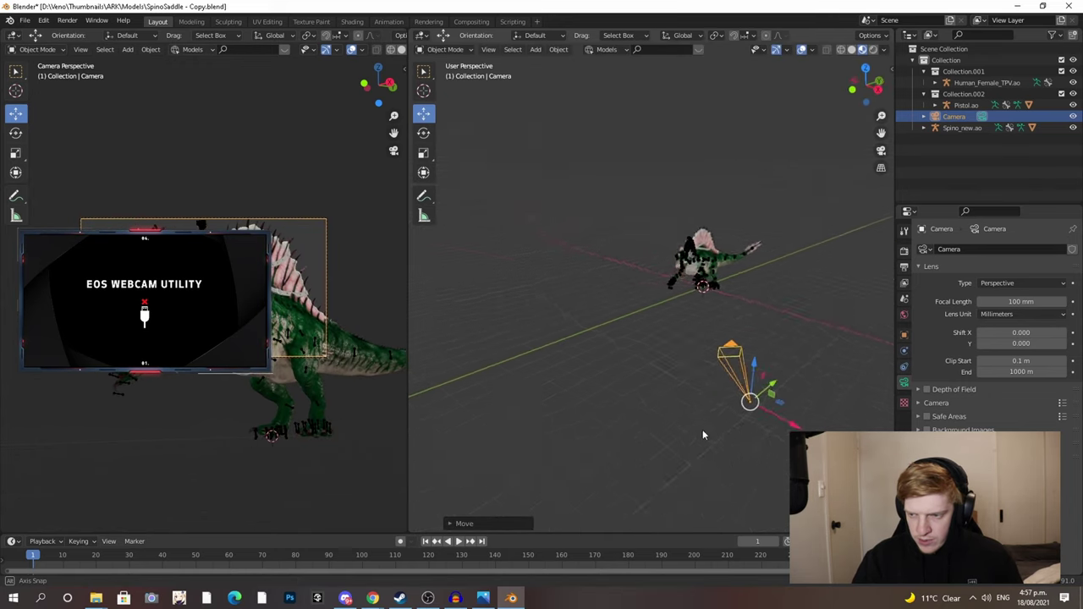
# - Rotate the camera slightly to adjust its aim at the Spino
pyautogui.scroll(-3, 709, 440)
pyautogui.click(15, 133)
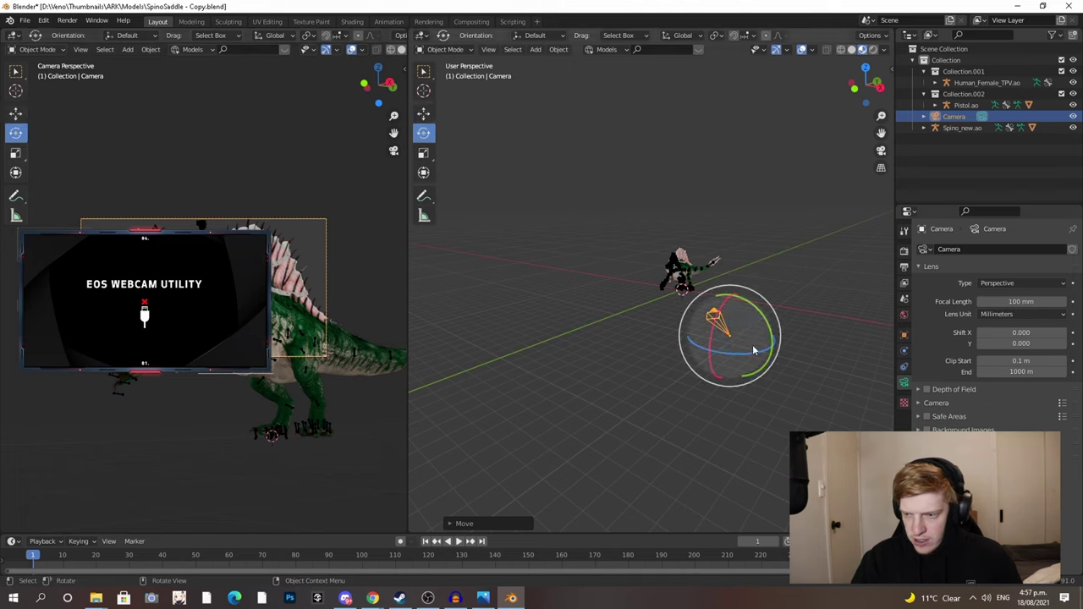
pyautogui.moveTo(745, 358); pyautogui.dragTo(738, 355)
# - Shift the camera along its X, Y and Z axes, farther from the Spino, to widen the framing
pyautogui.click(17, 117)
pyautogui.moveTo(539, 309); pyautogui.dragTo(521, 328, button='middle')
pyautogui.moveTo(750, 381); pyautogui.dragTo(734, 379)
pyautogui.moveTo(734, 380); pyautogui.dragTo(690, 404, button='middle')
pyautogui.moveTo(679, 372); pyautogui.dragTo(641, 397)
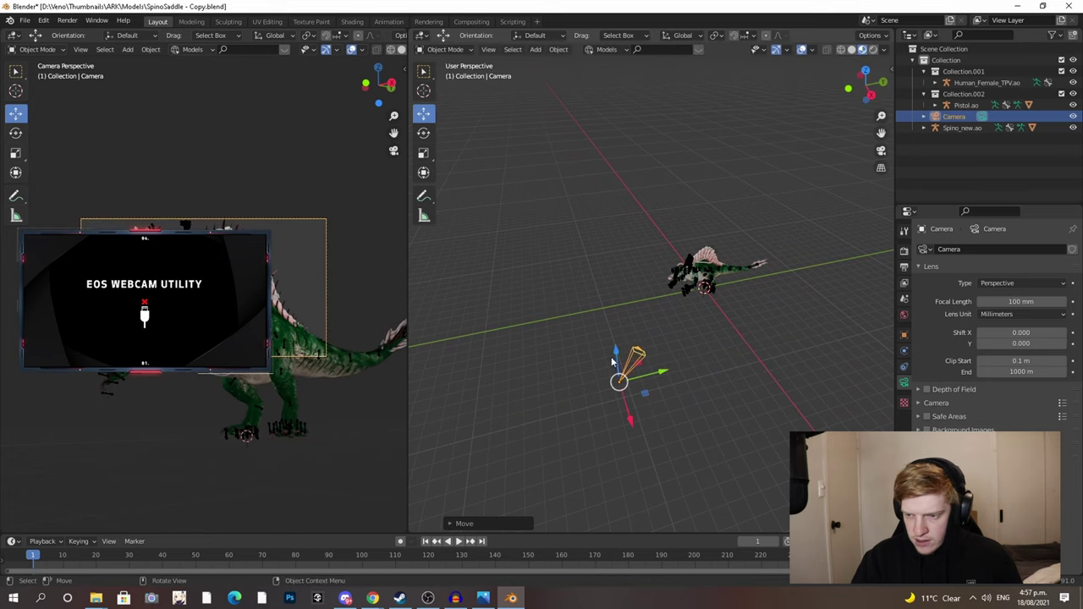
pyautogui.moveTo(612, 362); pyautogui.dragTo(643, 427)
pyautogui.moveTo(666, 377)
pyautogui.mouseDown()
pyautogui.moveTo(612, 367)
pyautogui.moveTo(651, 391)
pyautogui.mouseUp()
pyautogui.moveTo(622, 433); pyautogui.dragTo(622, 436)
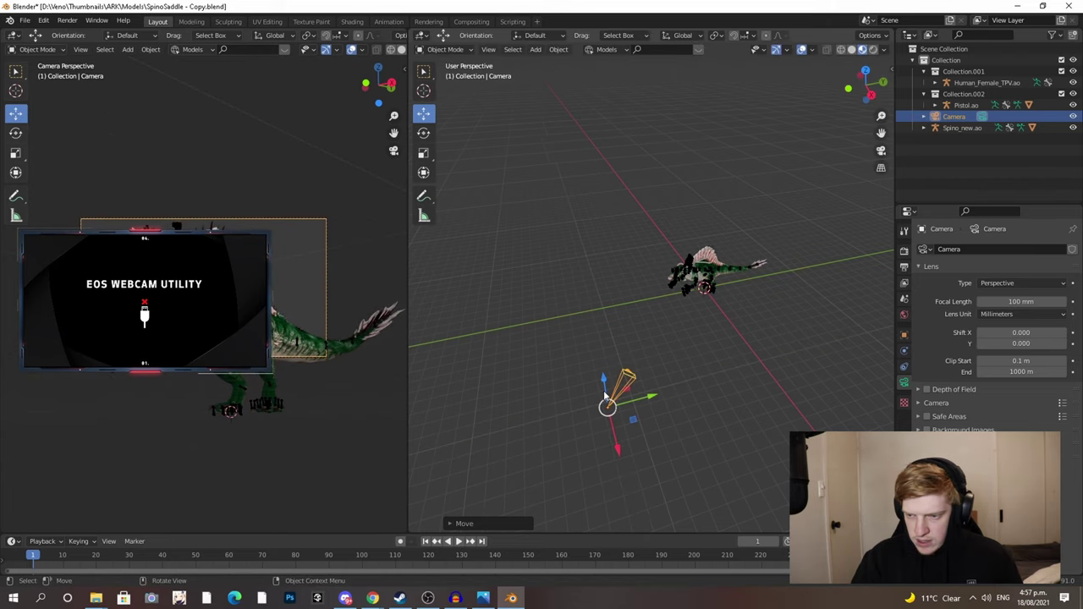
# - Fine-tune the camera's position and rotation to frame the Spino's upper body and the rider
pyautogui.press('Home')
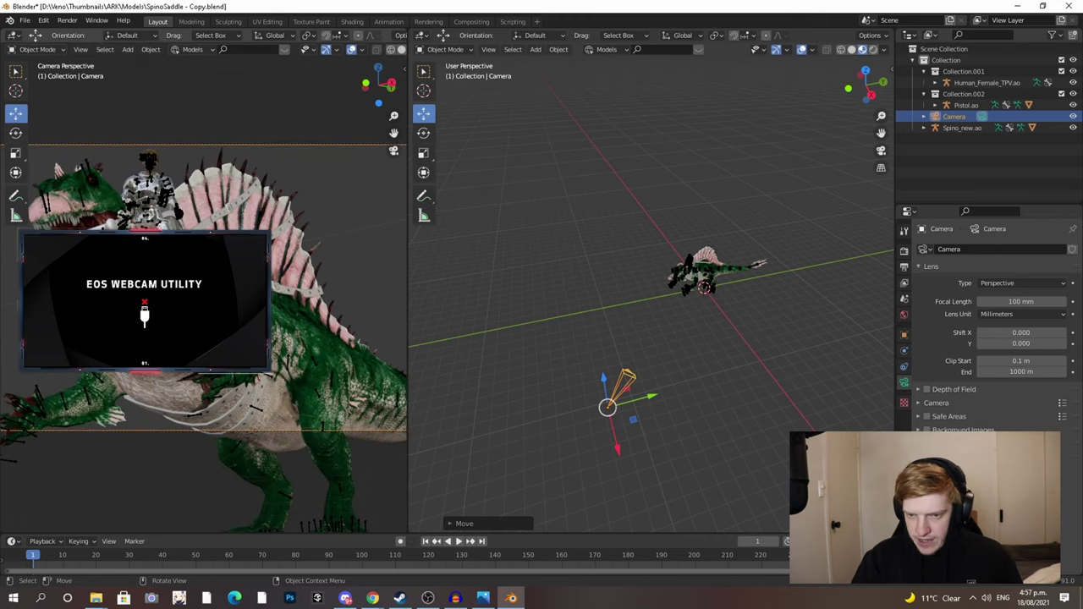
pyautogui.scroll(4, 204, 287)
pyautogui.scroll(-6, 204, 288)
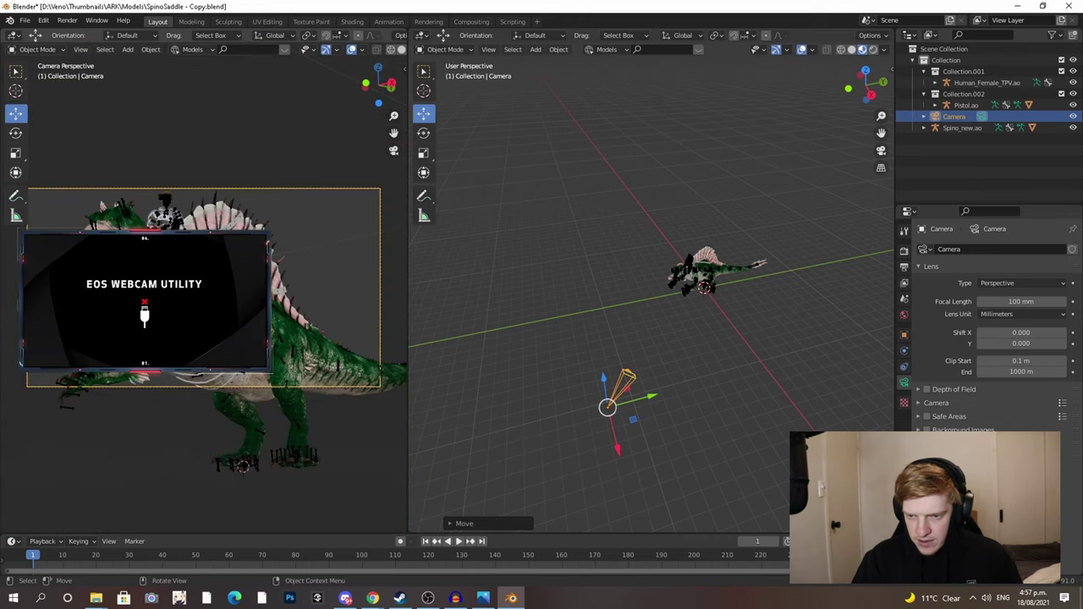
pyautogui.scroll(-2, 203, 288)
pyautogui.moveTo(298, 344); pyautogui.dragTo(333, 350, button='middle')
pyautogui.press('KP_0')
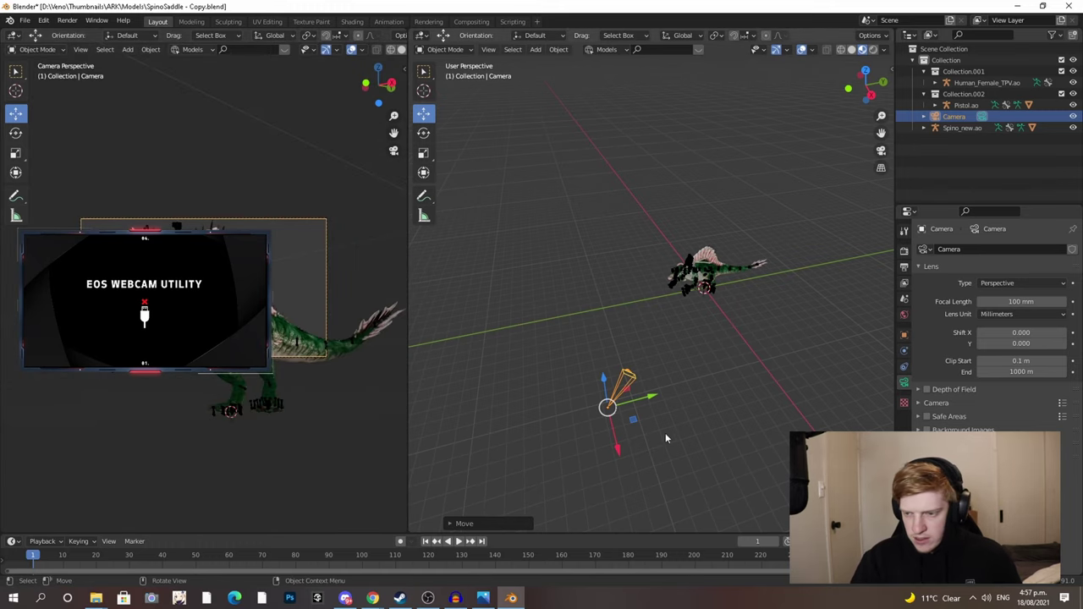
pyautogui.moveTo(666, 438); pyautogui.dragTo(727, 454, button='middle')
pyautogui.moveTo(700, 458); pyautogui.dragTo(657, 441)
pyautogui.click(14, 134)
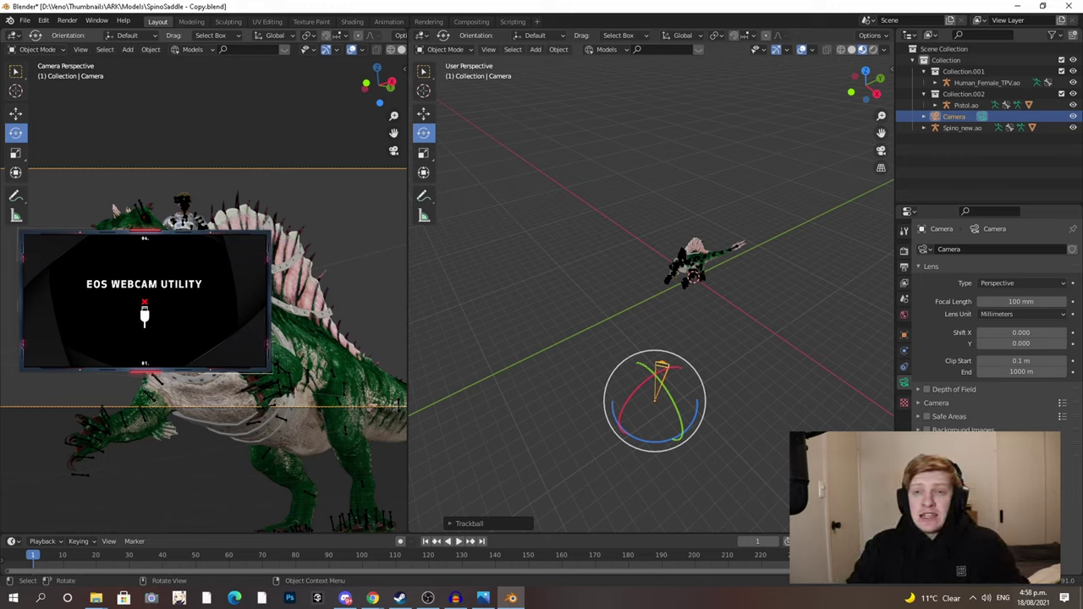
# - Switch the scene's render engine to Cycles and set the render samples to 300
pyautogui.click(904, 251)
pyautogui.click(1013, 250)
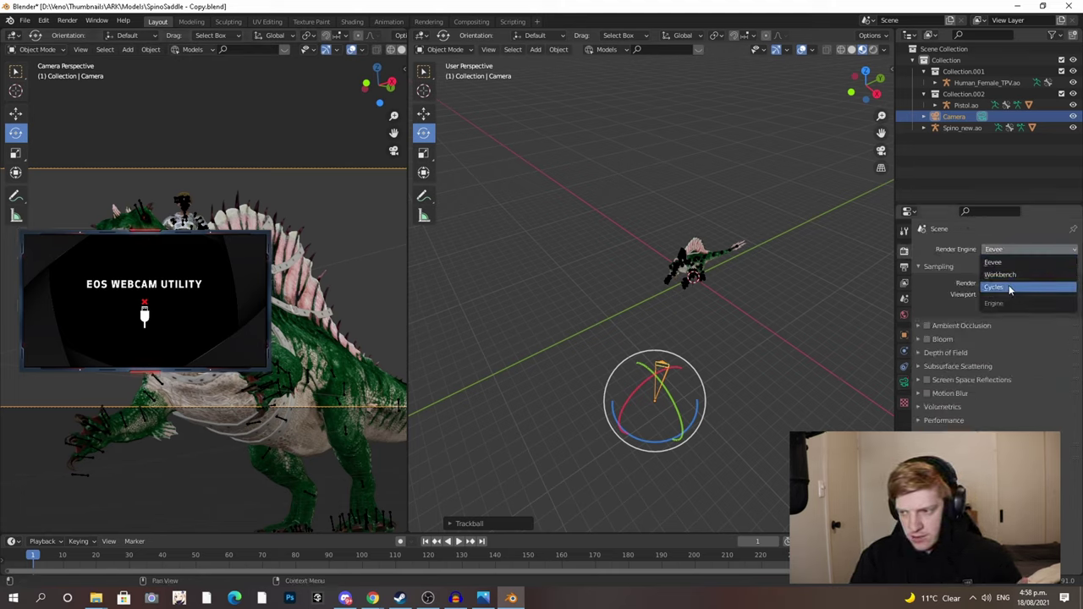
pyautogui.click(1010, 288)
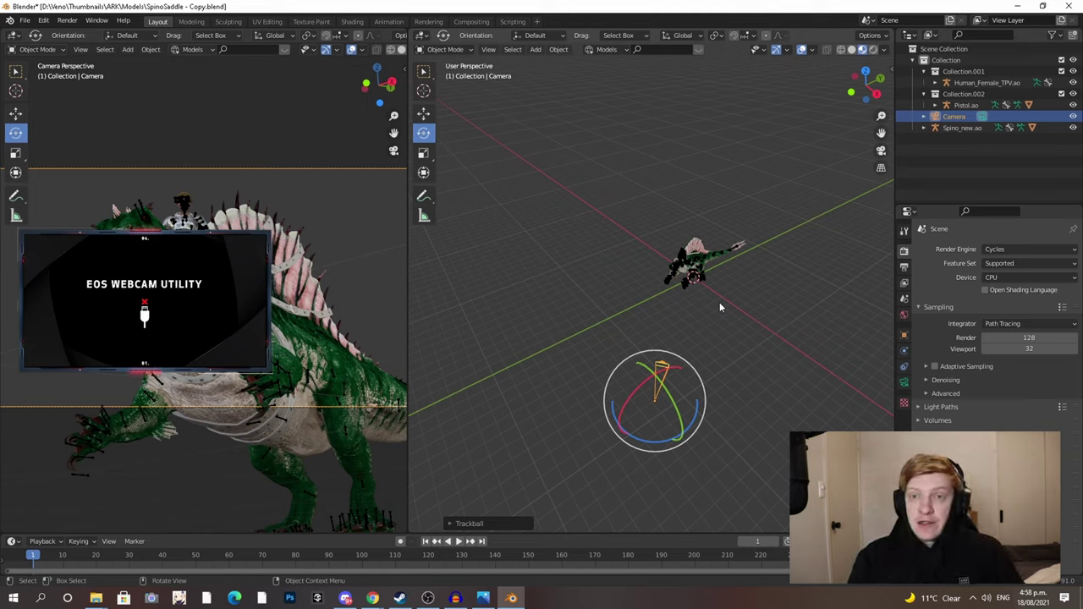
pyautogui.click(1030, 337)
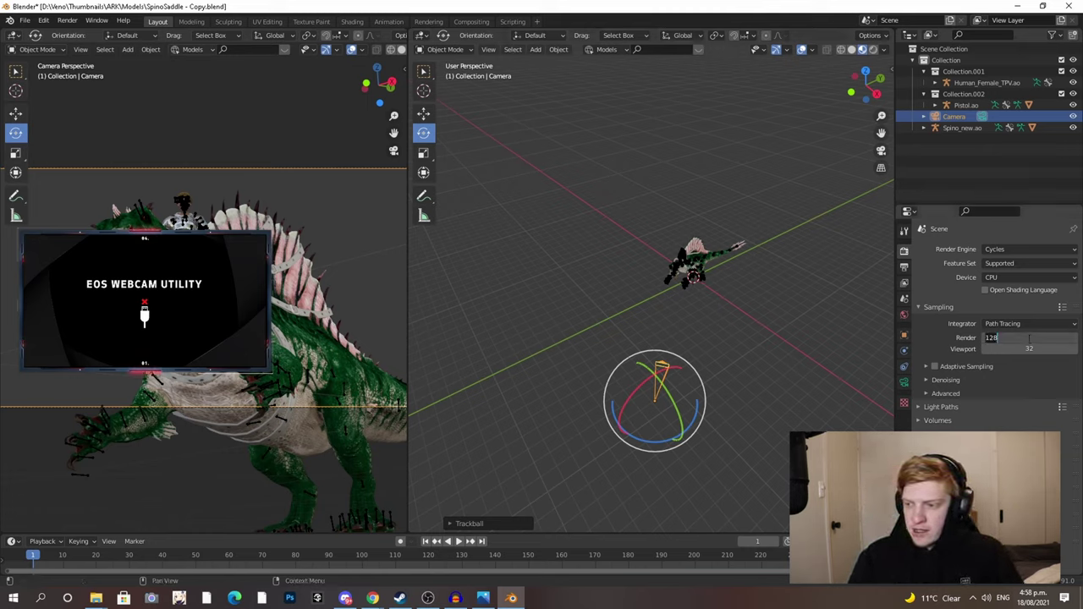
pyautogui.press('Return')
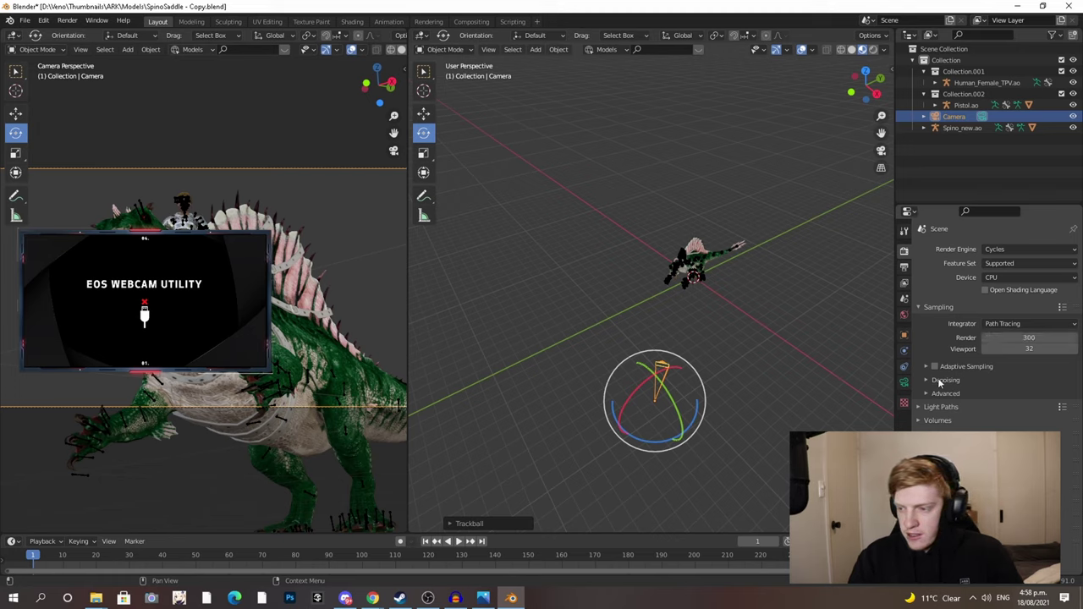
# - Enable NLM denoising for the final render
pyautogui.click(945, 380)
pyautogui.click(984, 397)
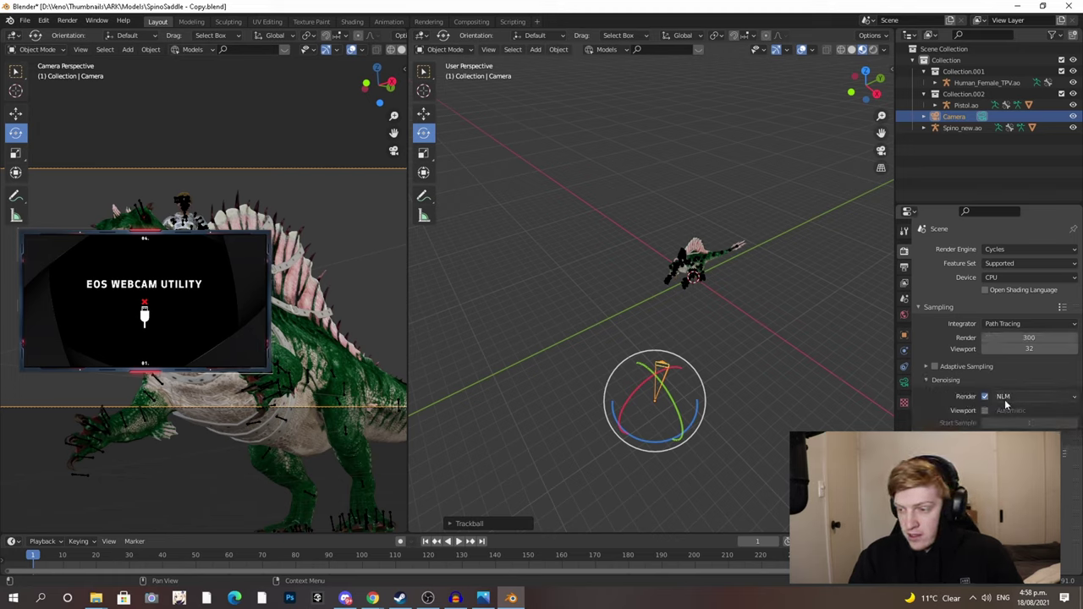
pyautogui.click(933, 383)
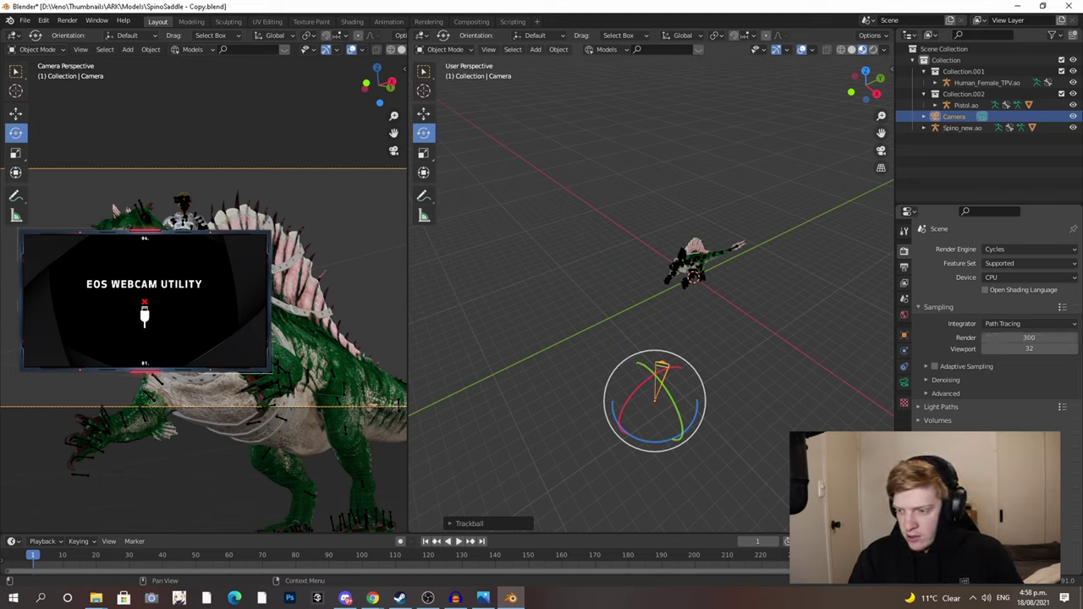
pyautogui.scroll(-2, 986, 356)
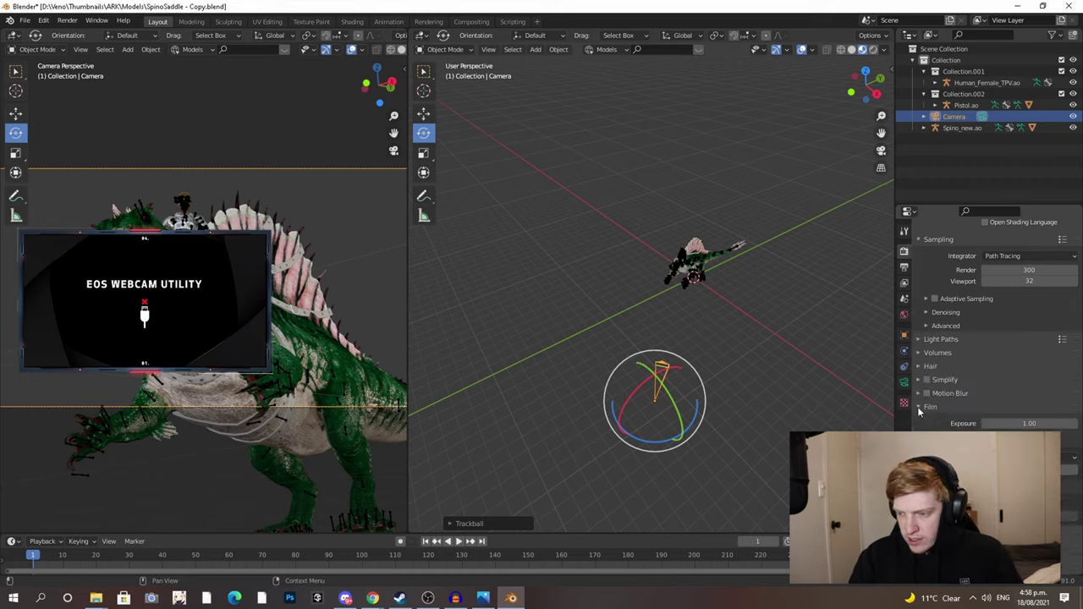
pyautogui.scroll(2, 919, 410)
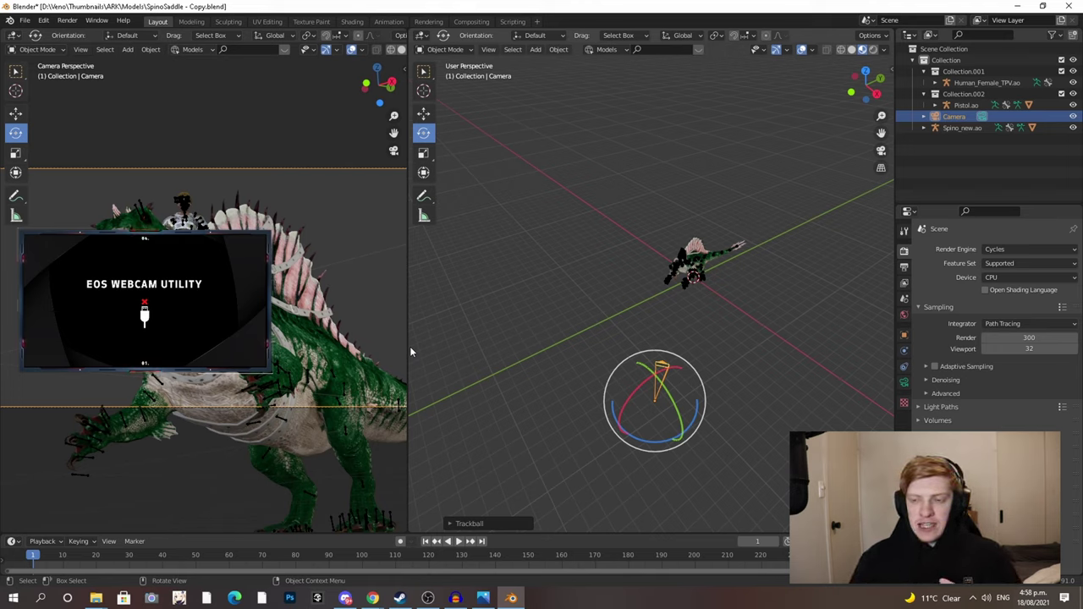
# - In the Shading workspace, display the camera view with rendered shading and switch the node editor to the World nodes
pyautogui.click(352, 21)
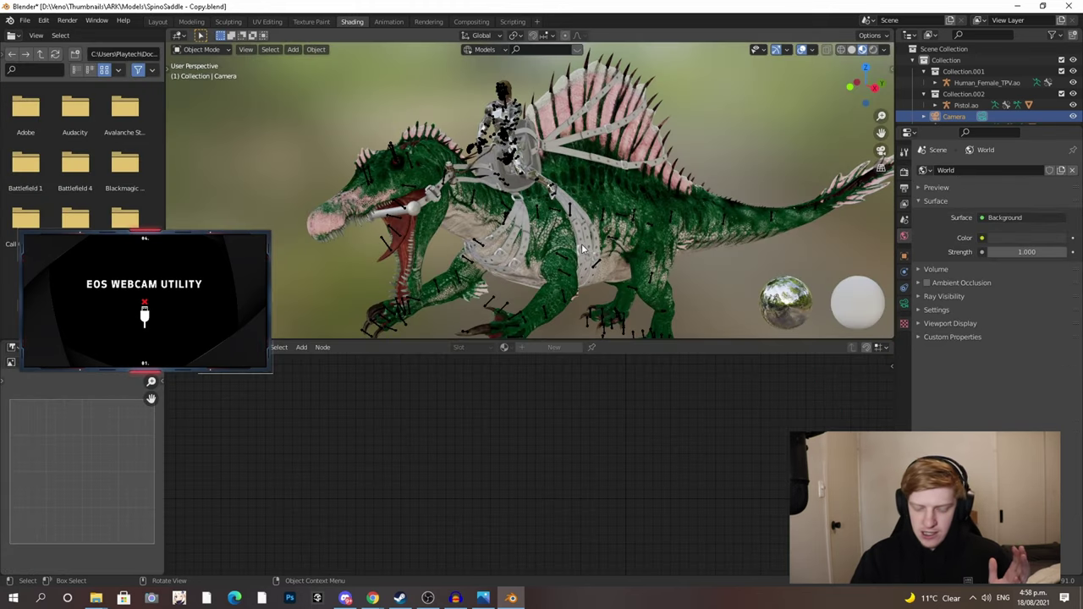
pyautogui.press('KP_0')
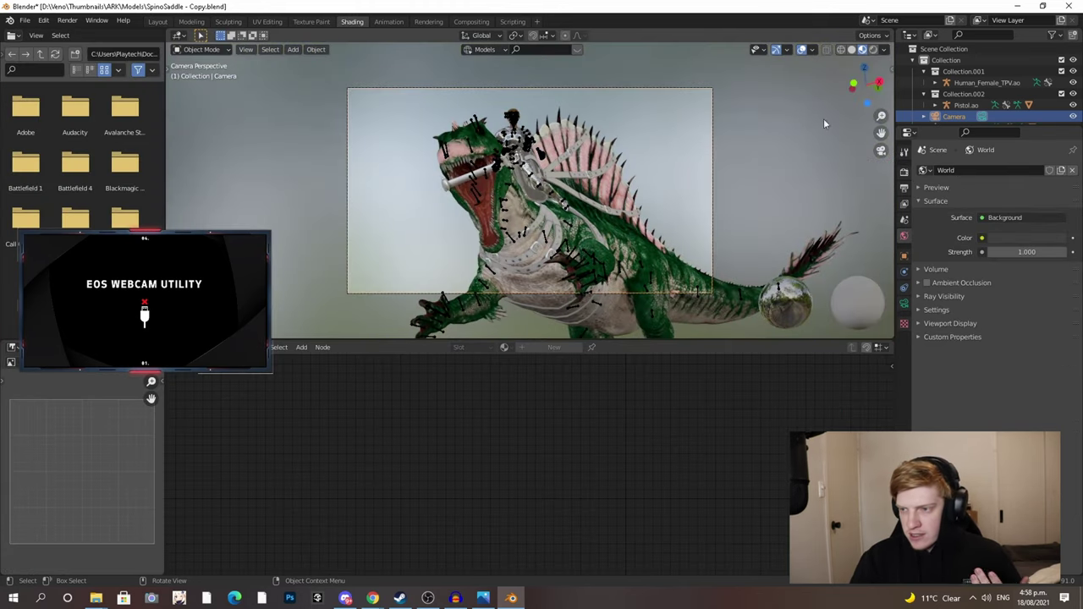
pyautogui.click(875, 51)
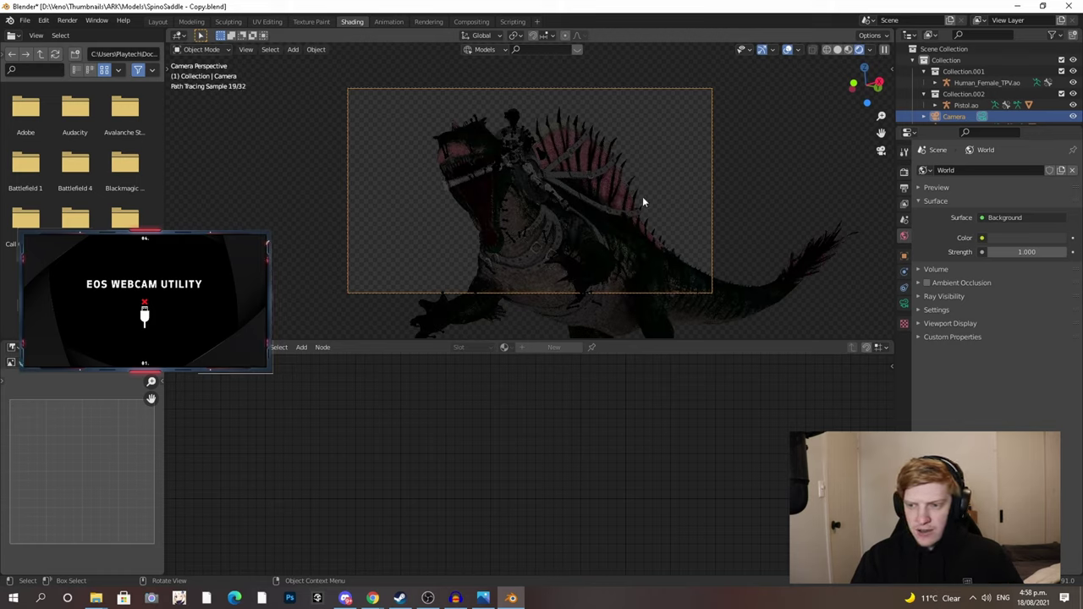
pyautogui.click(216, 347)
pyautogui.click(218, 373)
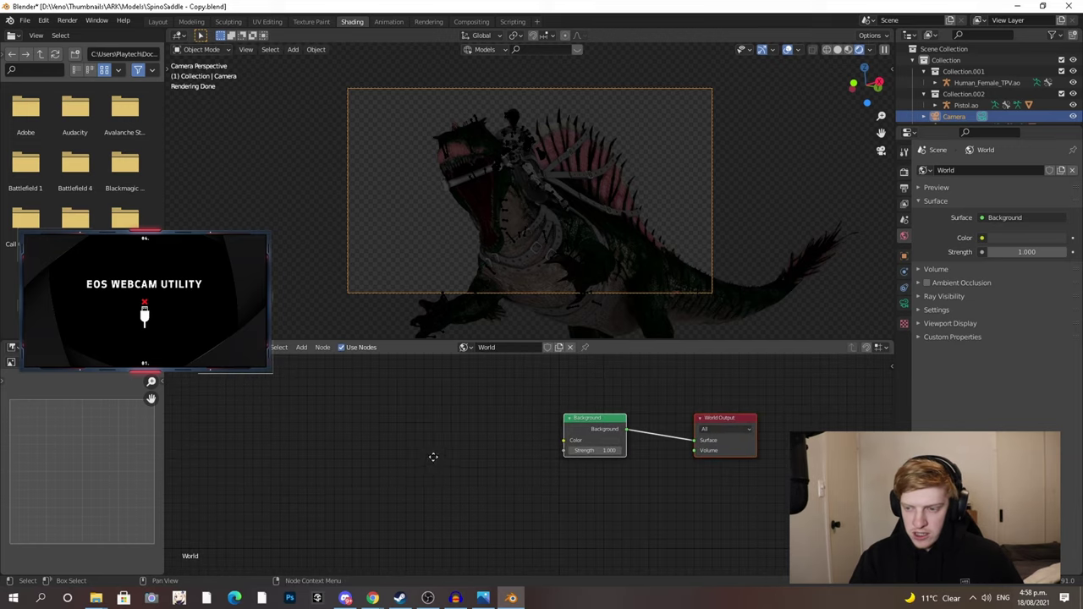
# - Add a Sky Texture node and connect its Color output to the Background node's Color input
pyautogui.hotkey('shift', 'a')
pyautogui.click(384, 439)
pyautogui.write('sky')
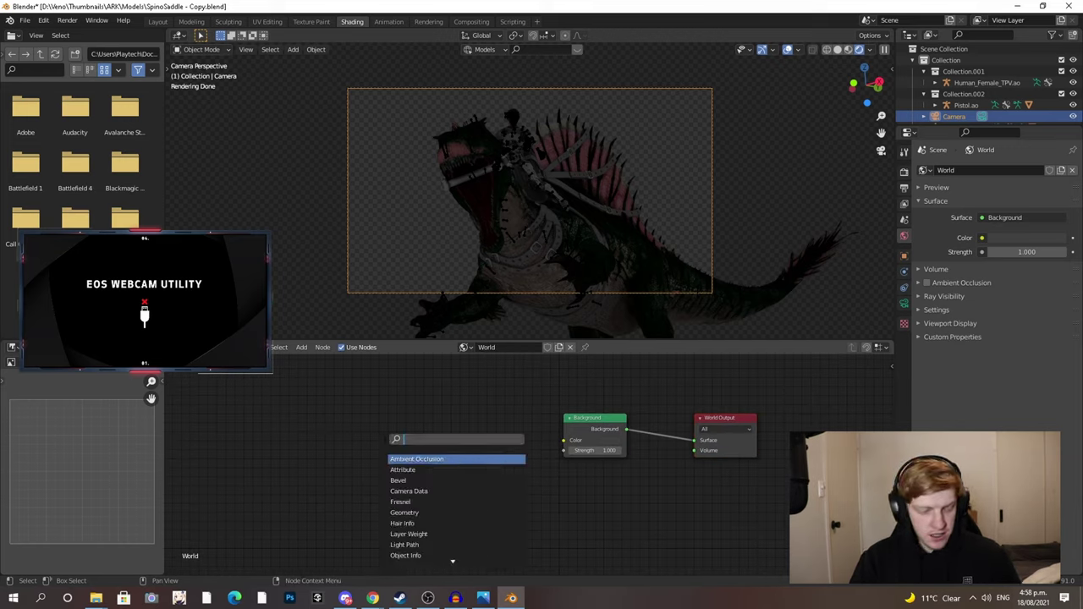
pyautogui.click(405, 456)
pyautogui.click(435, 443)
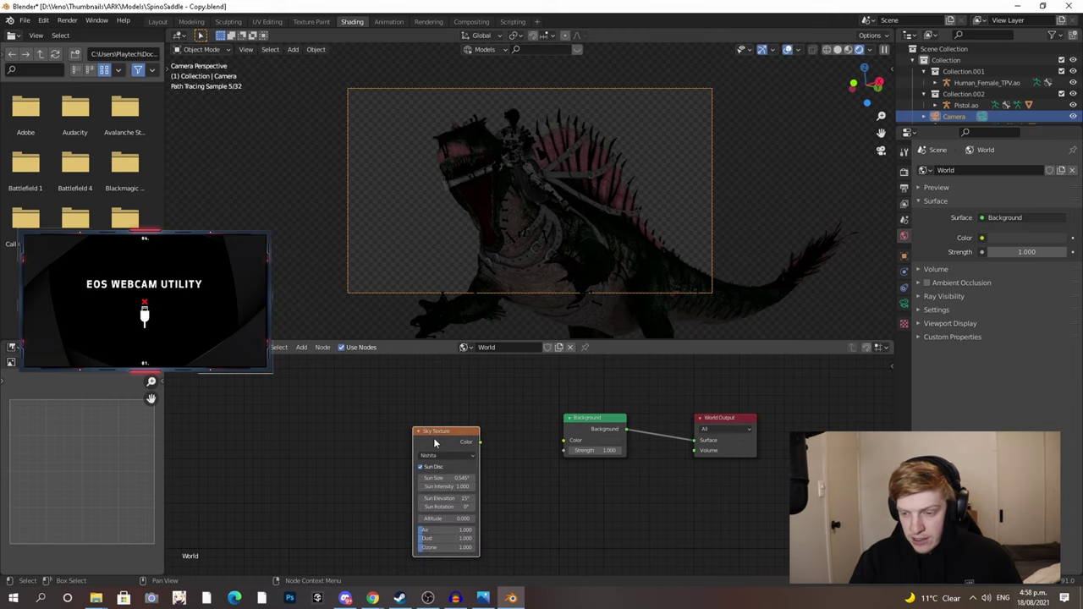
pyautogui.moveTo(480, 443); pyautogui.dragTo(563, 441)
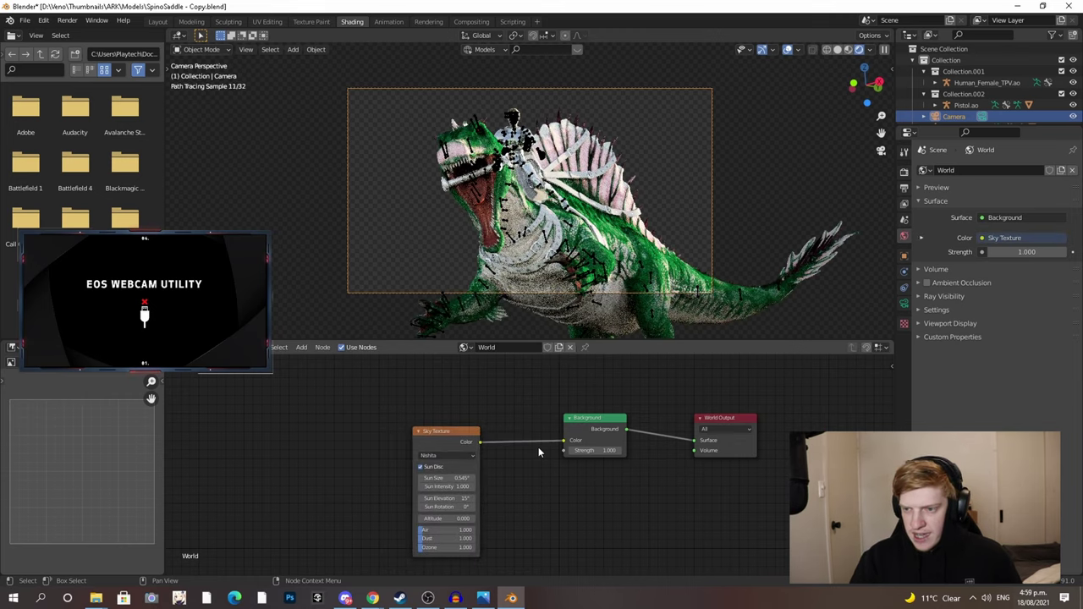
# - Move the Sky Texture node slightly away from the Background node and set its sun intensity to 0.5
pyautogui.scroll(5, 535, 314)
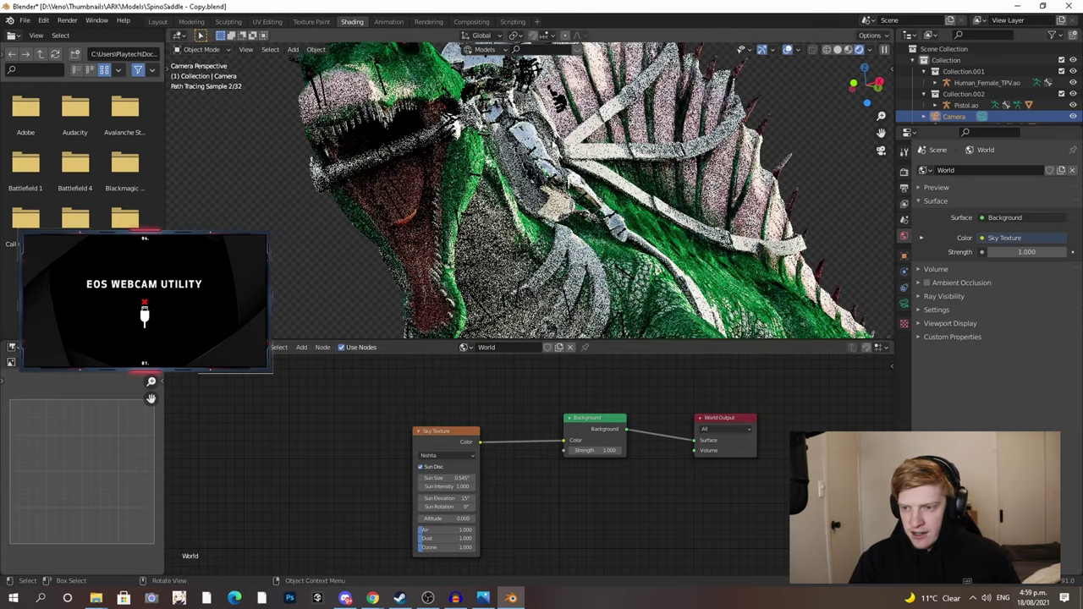
pyautogui.scroll(-3, 537, 318)
pyautogui.moveTo(456, 435); pyautogui.dragTo(447, 412)
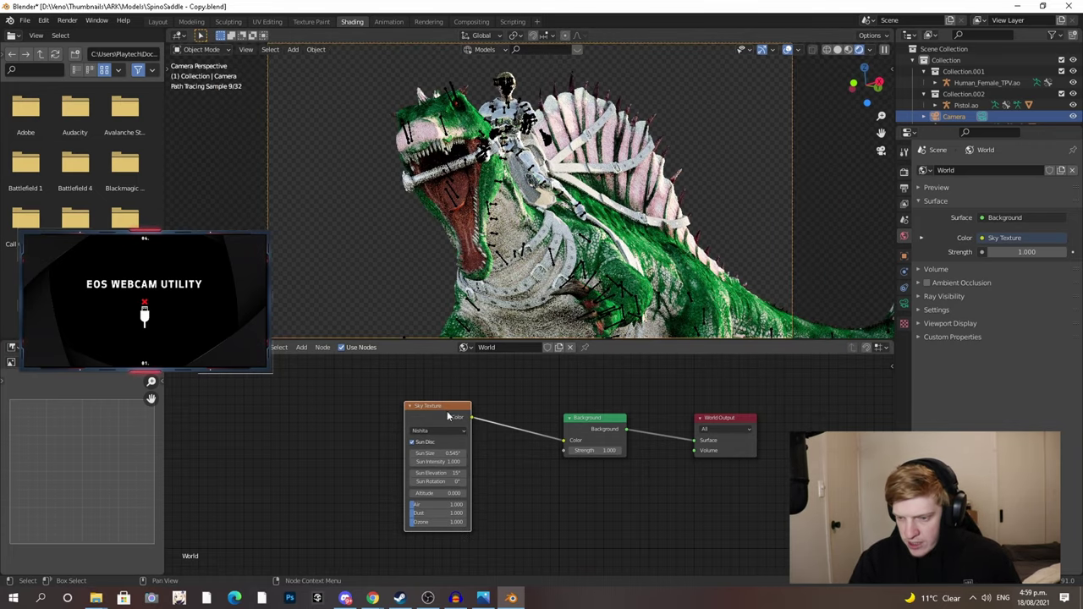
pyautogui.scroll(3, 448, 464)
pyautogui.click(430, 461)
pyautogui.write('0')
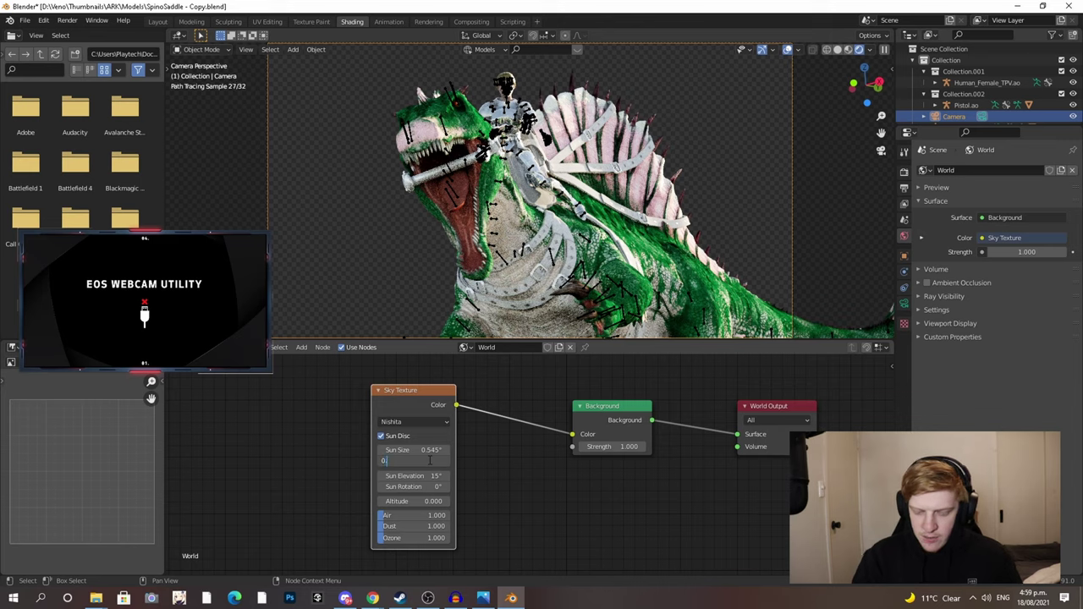
pyautogui.write('.5')
pyautogui.press('Return')
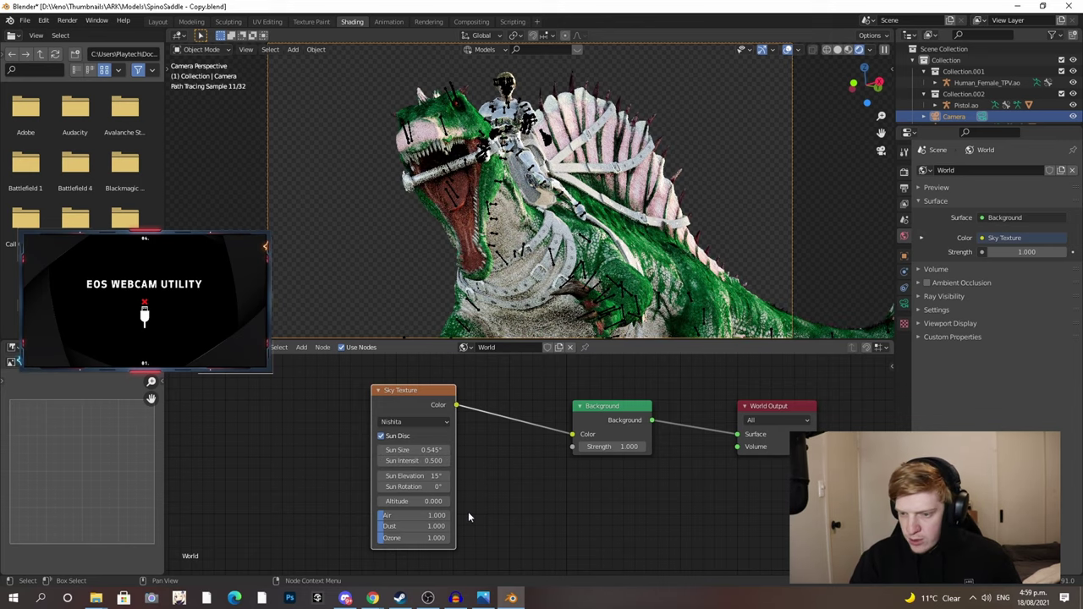
# - Adjust the sky's sun elevation to 22.3° and its sun rotation to 81° to light the Spino
pyautogui.moveTo(434, 487); pyautogui.dragTo(456, 476)
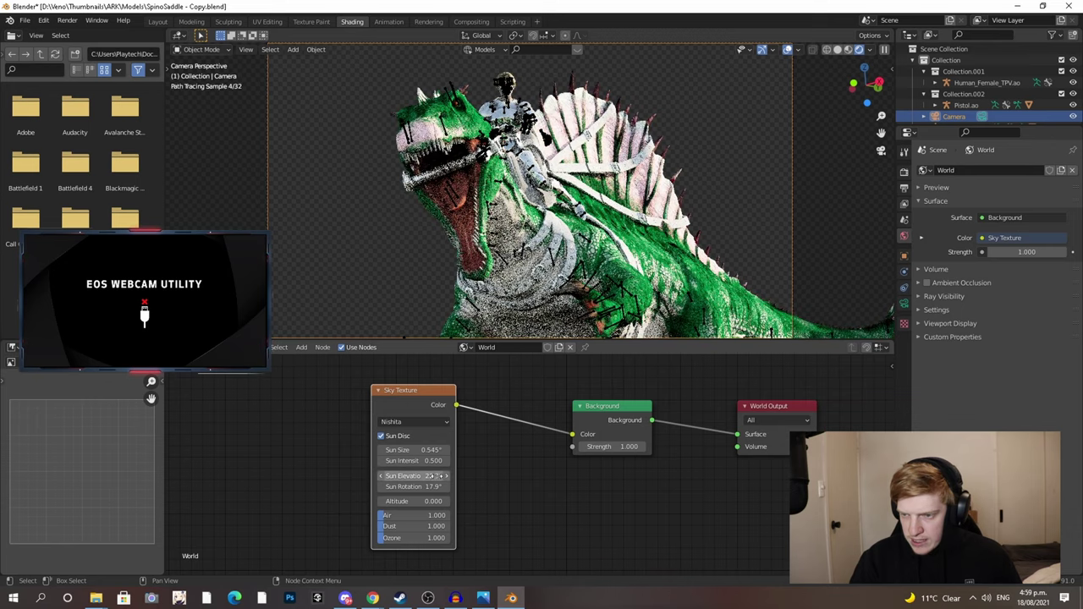
pyautogui.moveTo(431, 486); pyautogui.dragTo(450, 487)
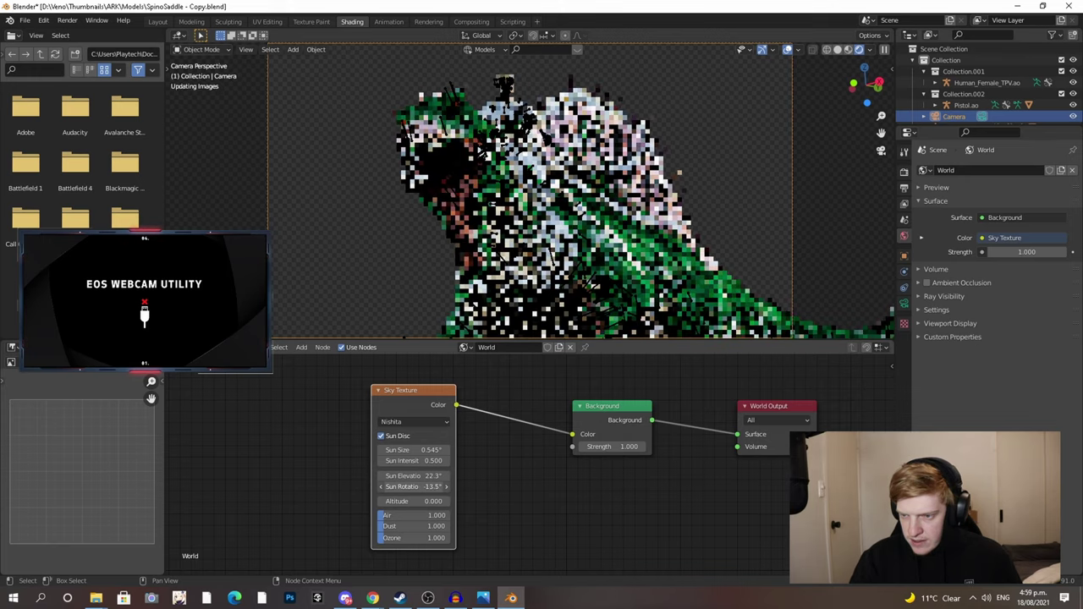
pyautogui.moveTo(423, 487); pyautogui.dragTo(470, 487)
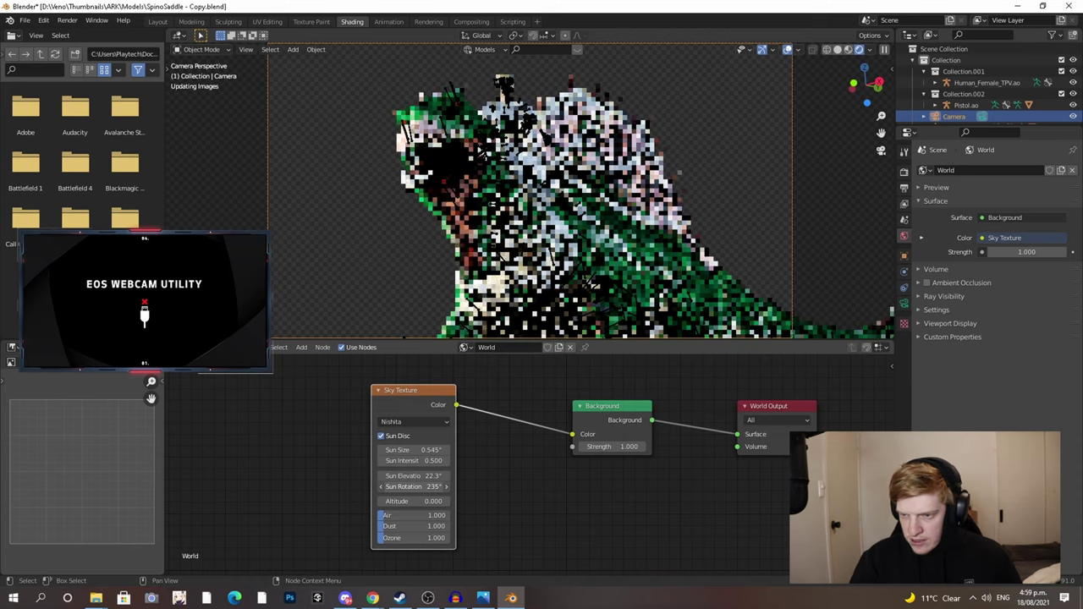
pyautogui.moveTo(440, 486); pyautogui.dragTo(434, 487)
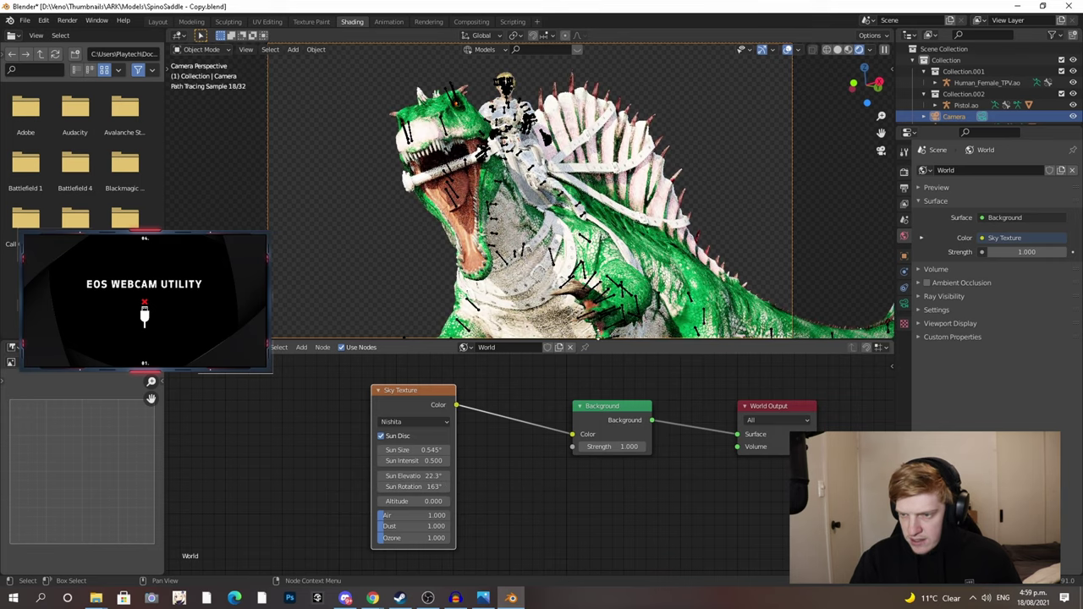
pyautogui.scroll(-2, 592, 292)
pyautogui.scroll(1, 584, 284)
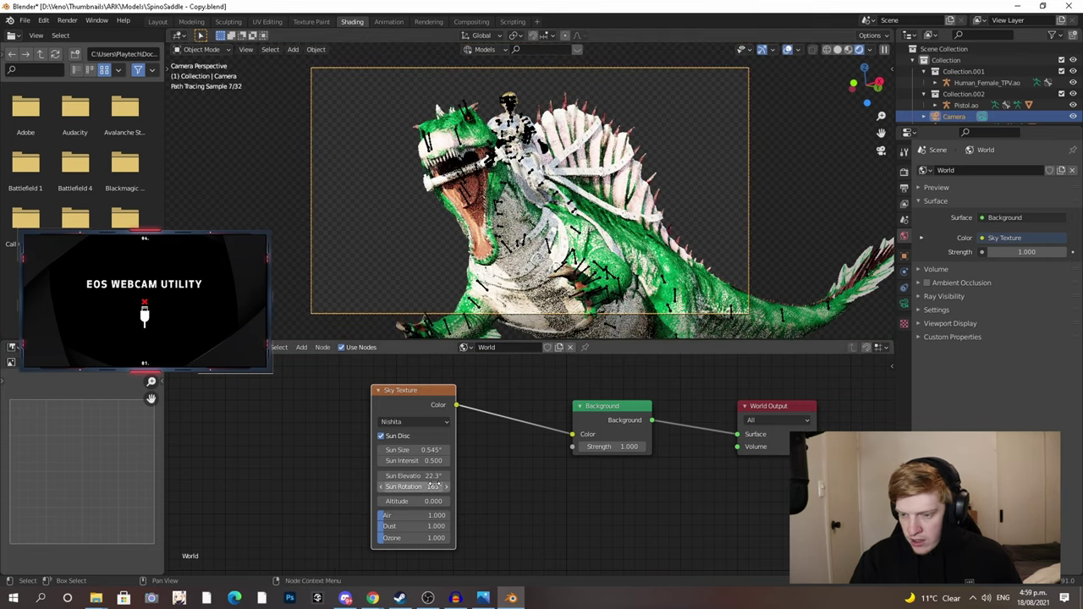
pyautogui.moveTo(433, 487); pyautogui.dragTo(391, 487)
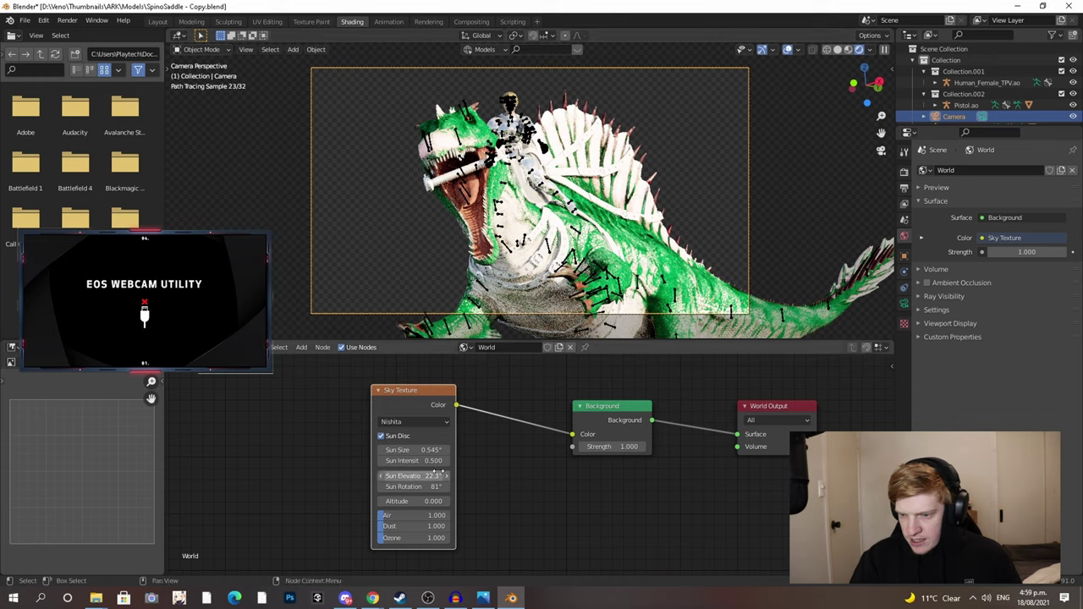
# - Raise the sky's sun elevation to about 72.2° and check the lighting on the Spino and rider
pyautogui.moveTo(415, 476)
pyautogui.mouseDown()
pyautogui.moveTo(385, 476)
pyautogui.moveTo(452, 476)
pyautogui.moveTo(384, 476)
pyautogui.mouseUp()
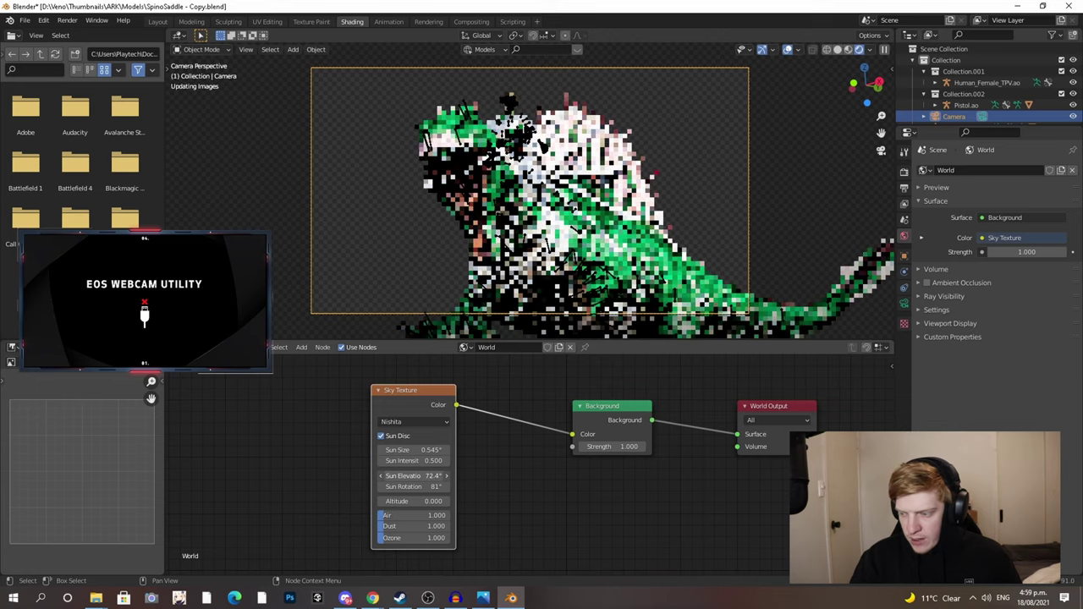
pyautogui.scroll(4, 601, 205)
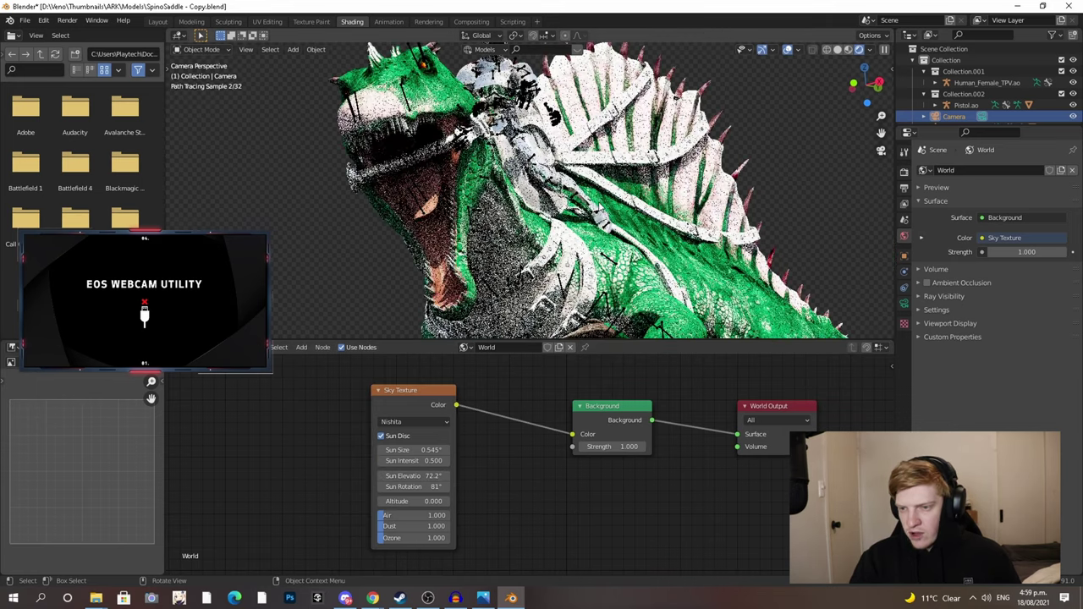
pyautogui.scroll(-4, 601, 205)
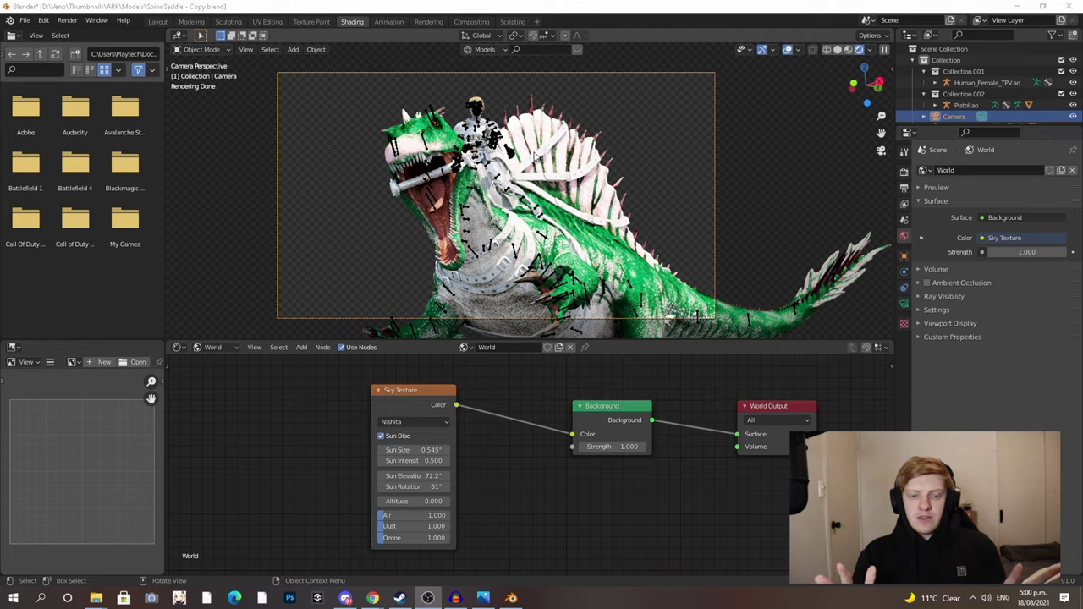
# - Render the final image from the camera and inspect the result
pyautogui.press('F12')
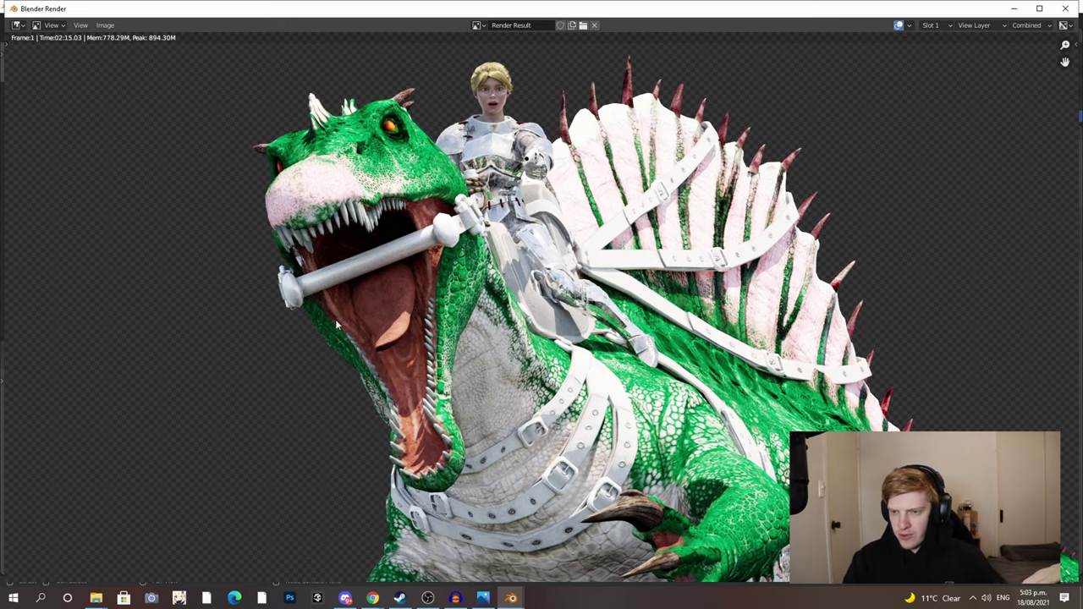
pyautogui.scroll(1, 469, 175)
pyautogui.scroll(-1, 470, 175)
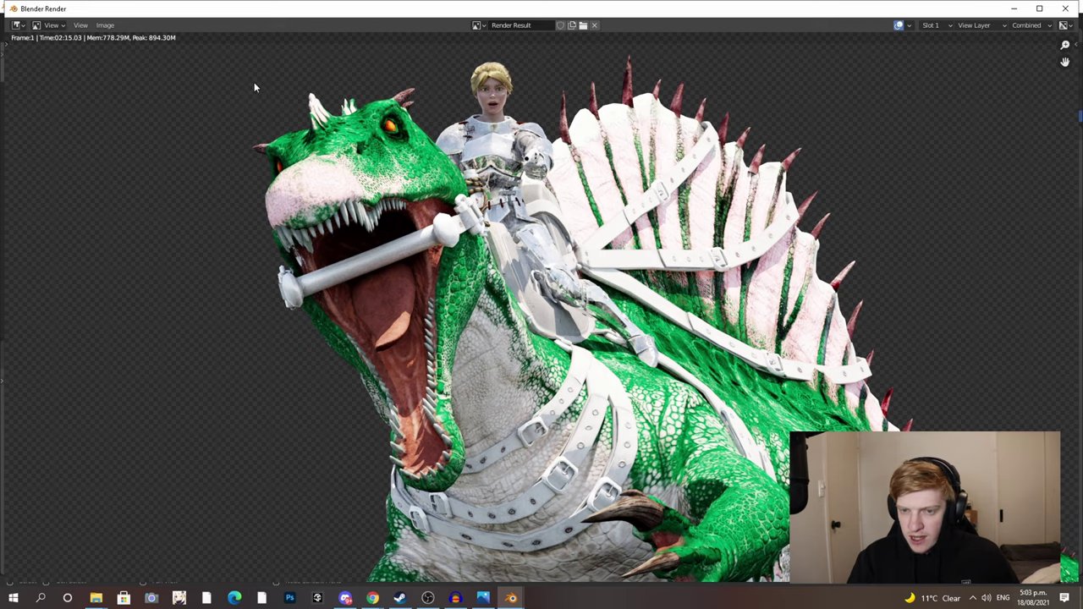
# - Start saving the rendered image in the Renders folder with PNG compression set to 0%
pyautogui.click(108, 25)
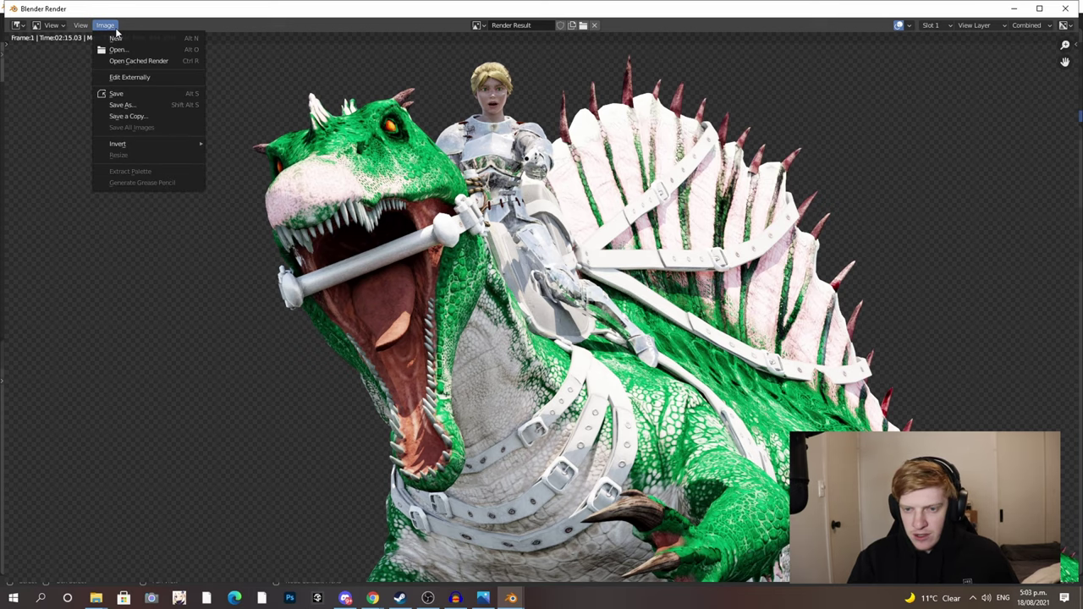
pyautogui.click(125, 93)
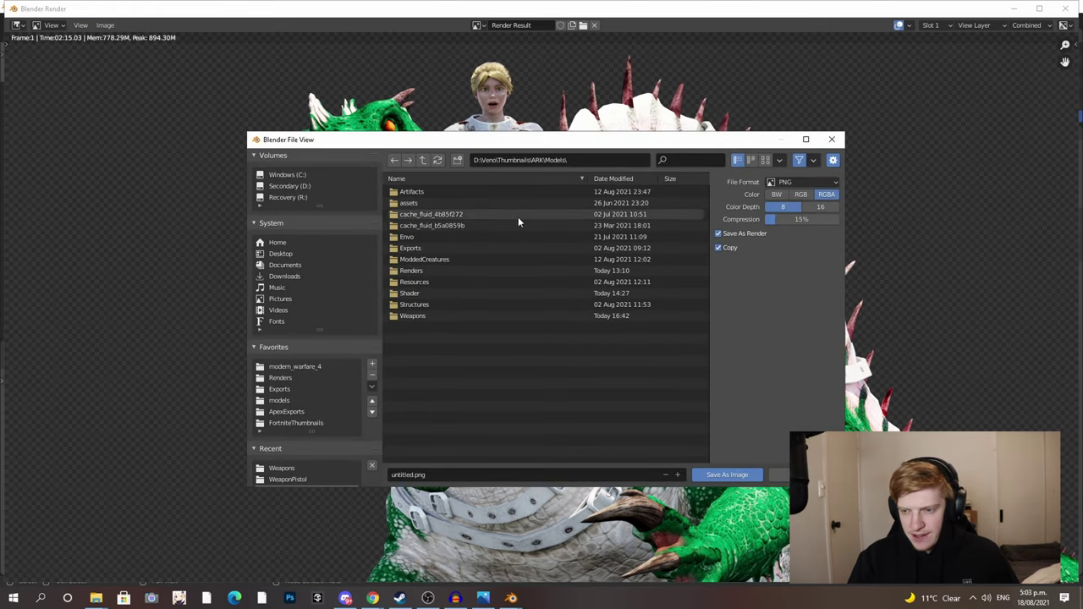
pyautogui.click(420, 270)
pyautogui.moveTo(783, 220); pyautogui.dragTo(762, 221)
pyautogui.scroll(-5, 535, 288)
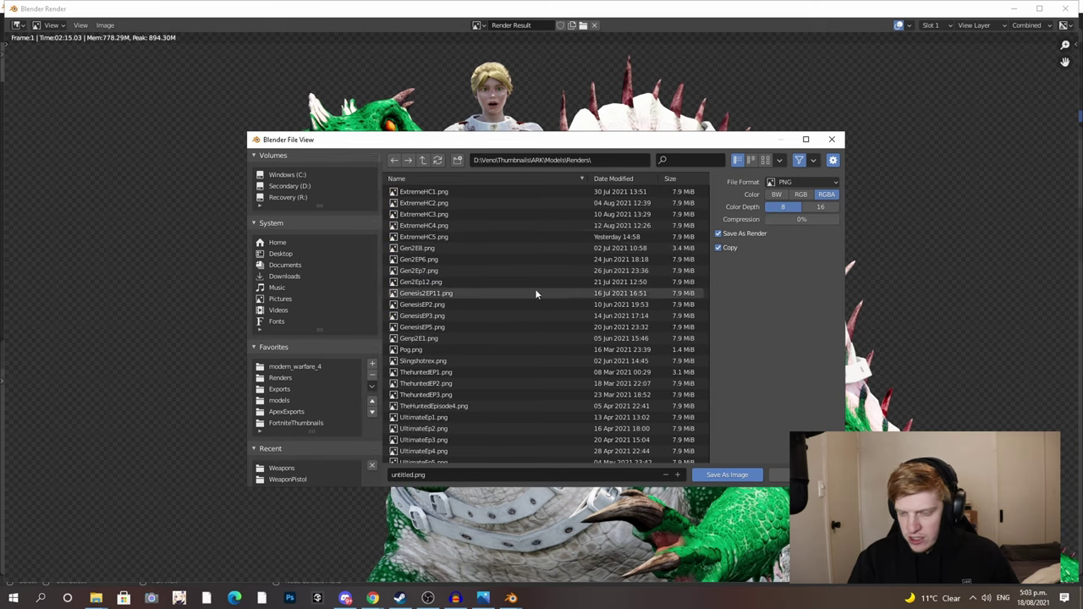
# - Name the image file TutRender.png and save it
pyautogui.click(417, 478)
pyautogui.moveTo(414, 477); pyautogui.dragTo(354, 472)
pyautogui.write('TTutRender')
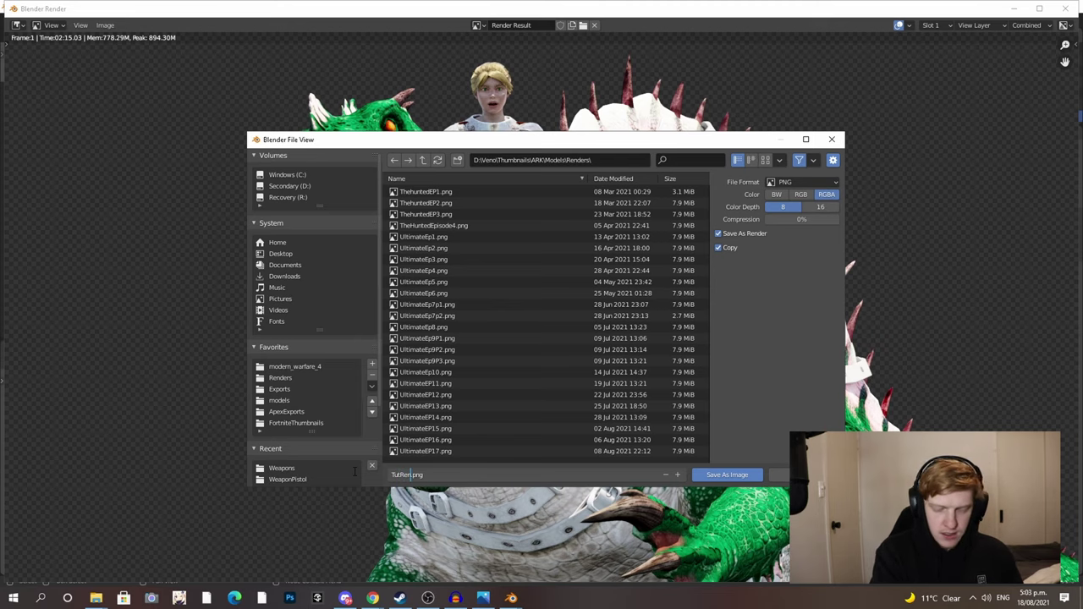
pyautogui.click(718, 474)
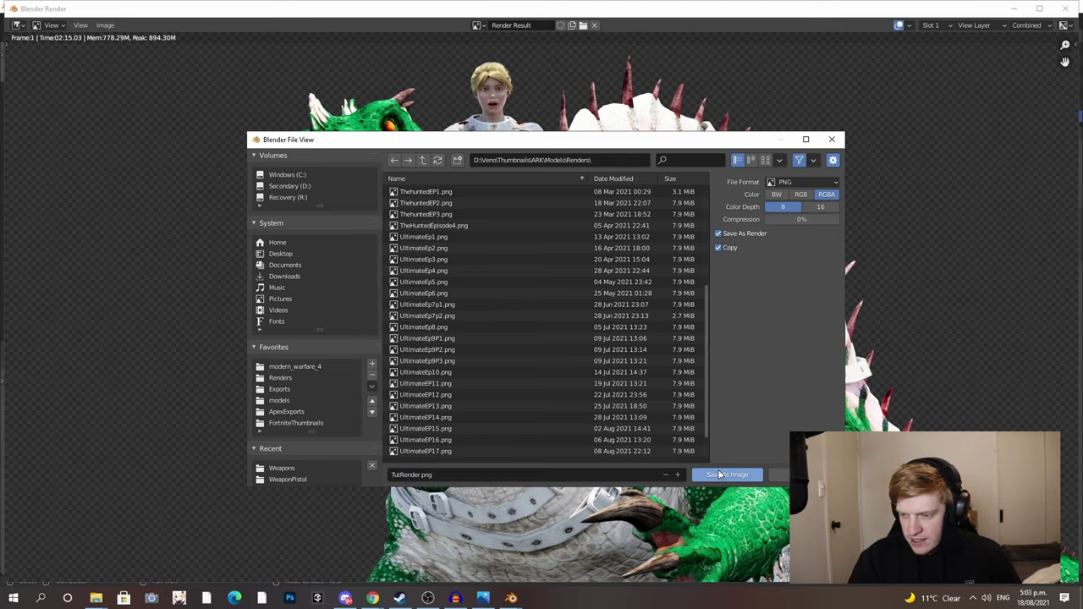
# - Save the render as TutRender.png, close the render result and return to the Layout workspace
pyautogui.click(718, 474)
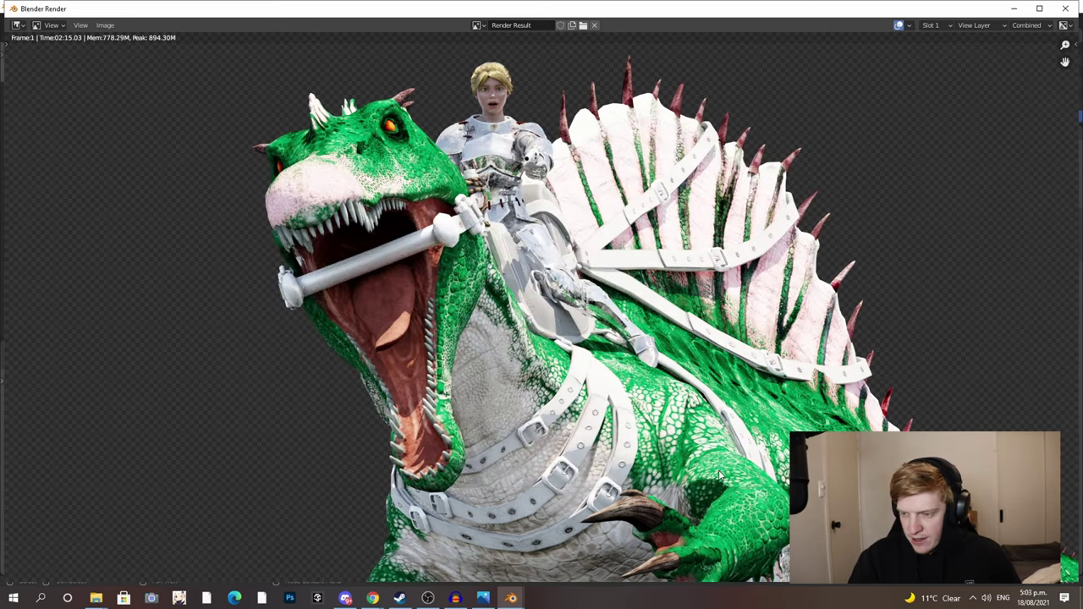
pyautogui.click(1065, 9)
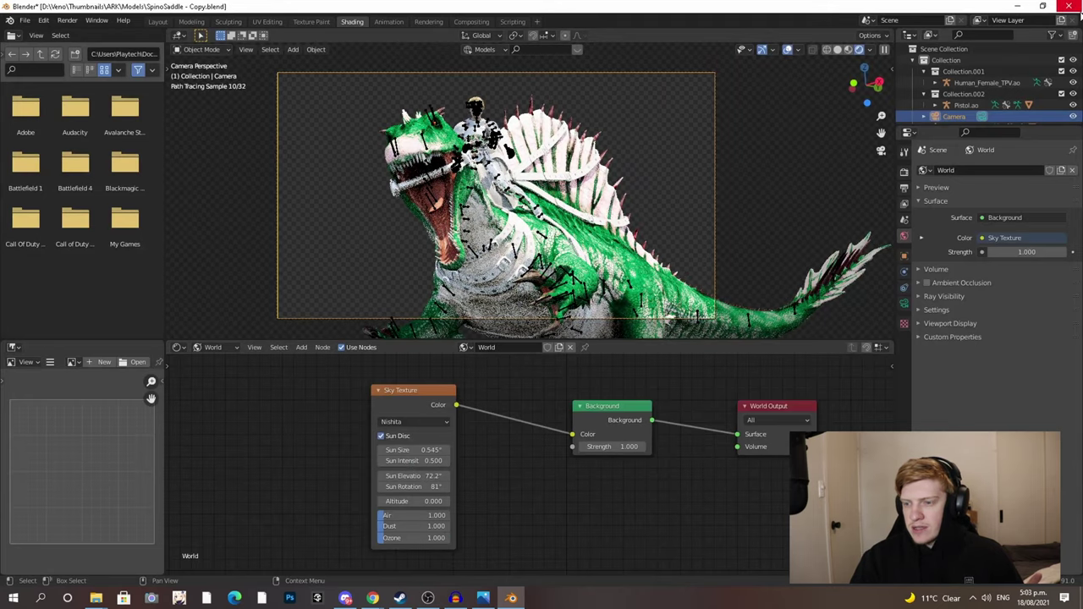
pyautogui.click(162, 24)
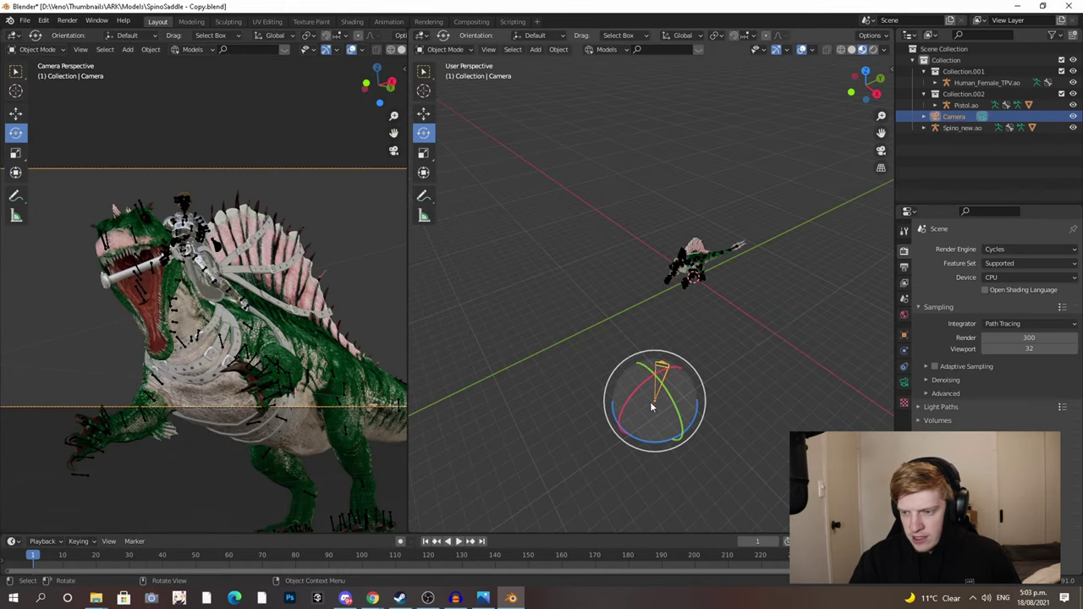
# - Examine the rider's face and armour and the Spino's head up close in the camera view
pyautogui.click(726, 346)
pyautogui.click(661, 377)
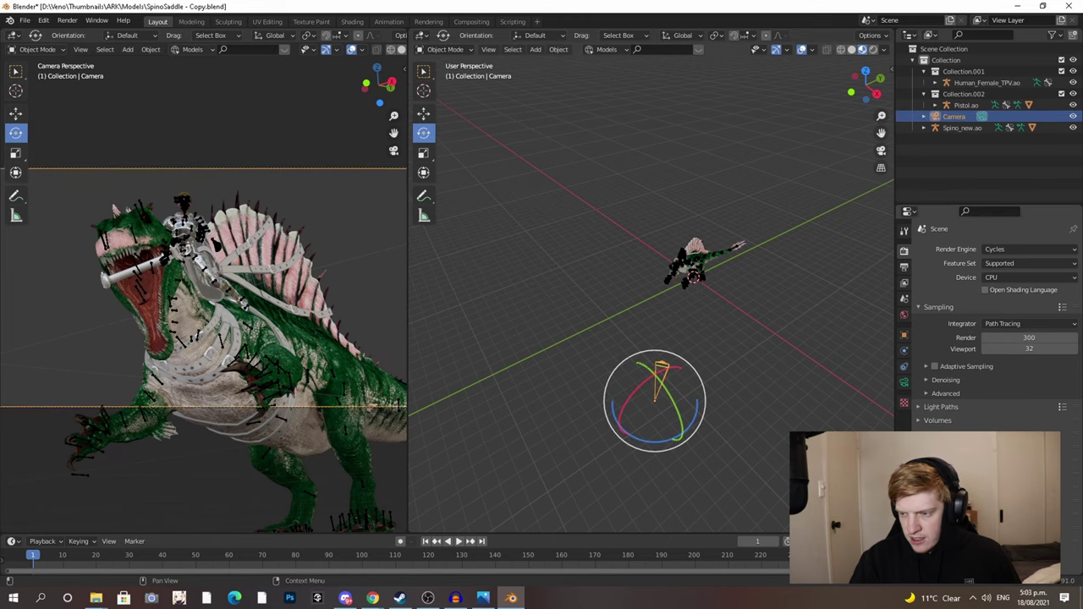
pyautogui.click(904, 383)
pyautogui.scroll(6, 195, 257)
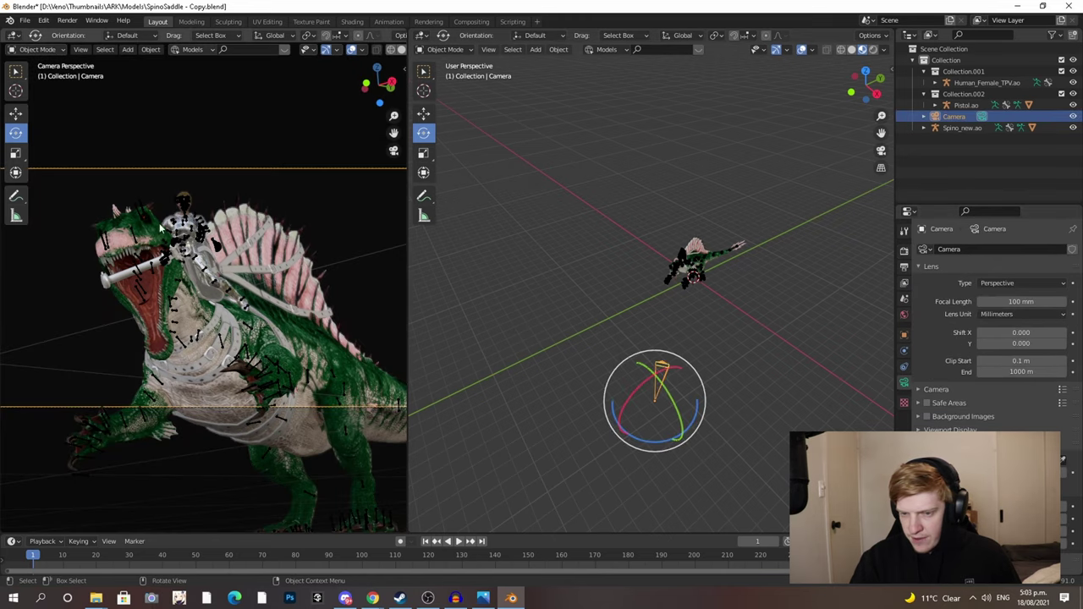
pyautogui.scroll(7, 197, 257)
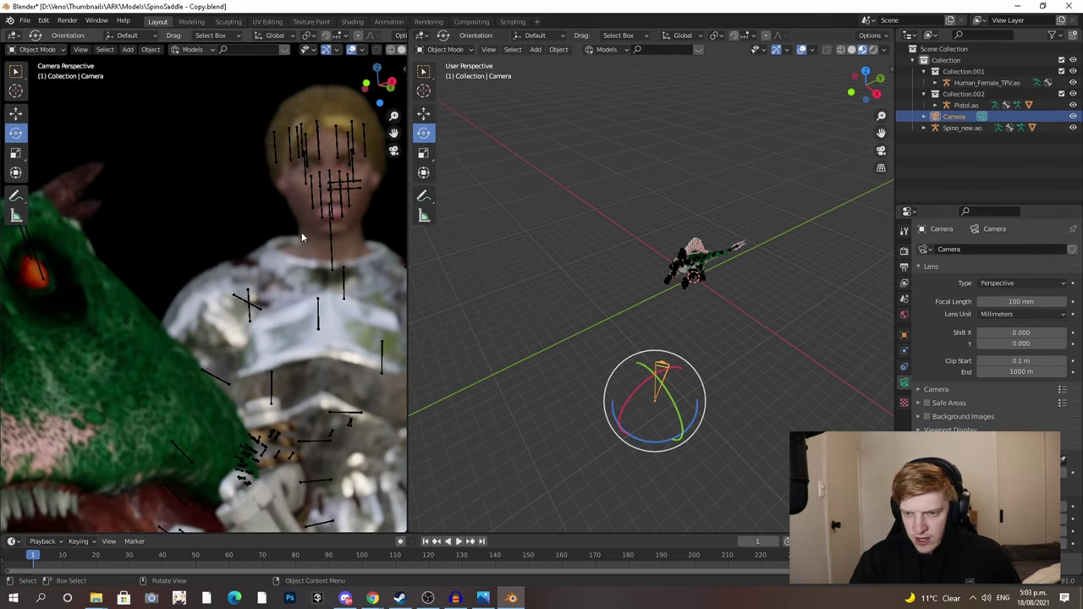
pyautogui.keyDown('shift'); pyautogui.moveTo(294, 236); pyautogui.dragTo(213, 275, button='middle'); pyautogui.keyUp('shift')
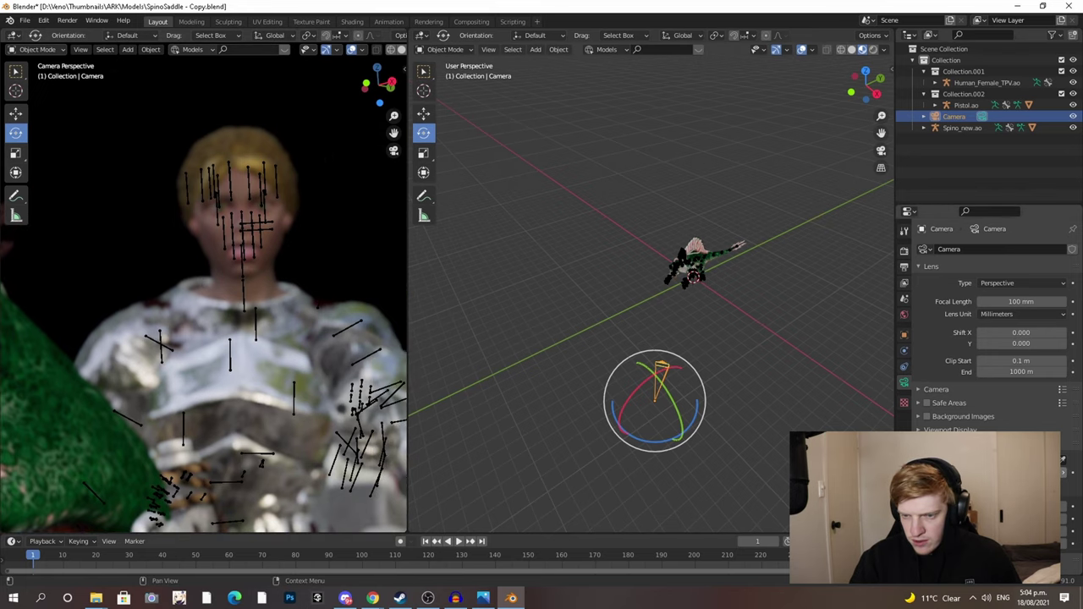
pyautogui.scroll(-9, 222, 373)
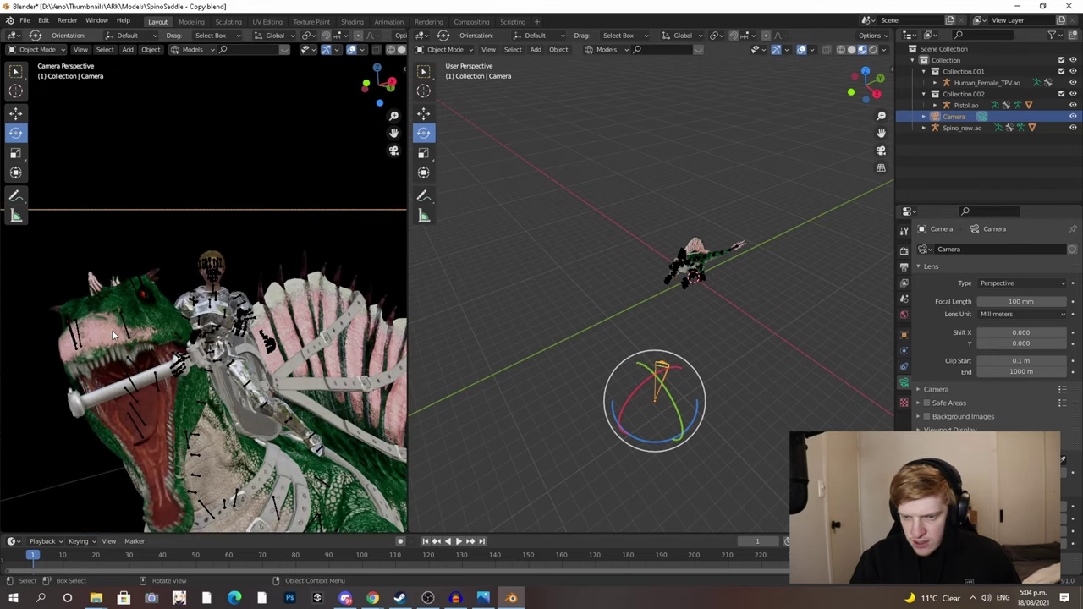
pyautogui.keyDown('shift'); pyautogui.moveTo(225, 379); pyautogui.dragTo(290, 350, button='middle'); pyautogui.keyUp('shift')
pyautogui.scroll(6, 169, 340)
pyautogui.scroll(-3, 169, 340)
pyautogui.scroll(-1, 281, 347)
pyautogui.scroll(3, 132, 241)
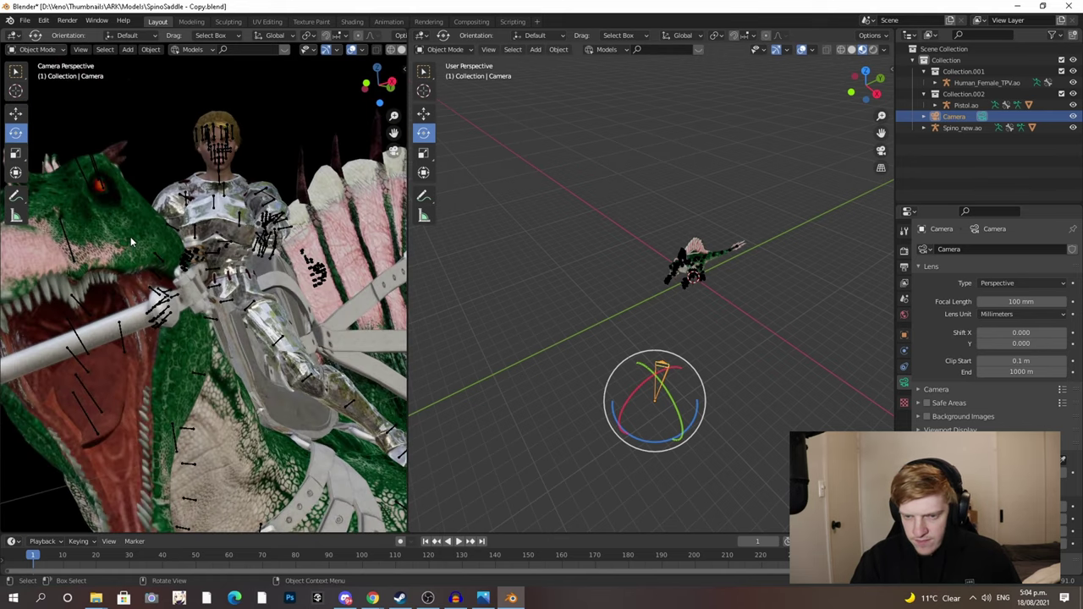
pyautogui.scroll(-4, 132, 240)
pyautogui.click(783, 353)
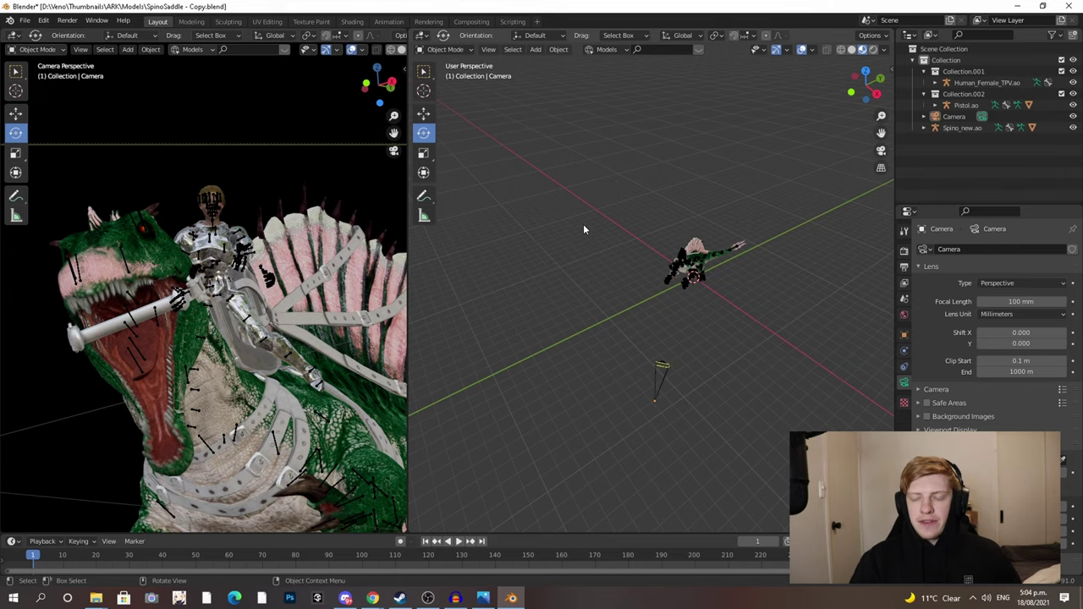
pyautogui.scroll(-3, 213, 315)
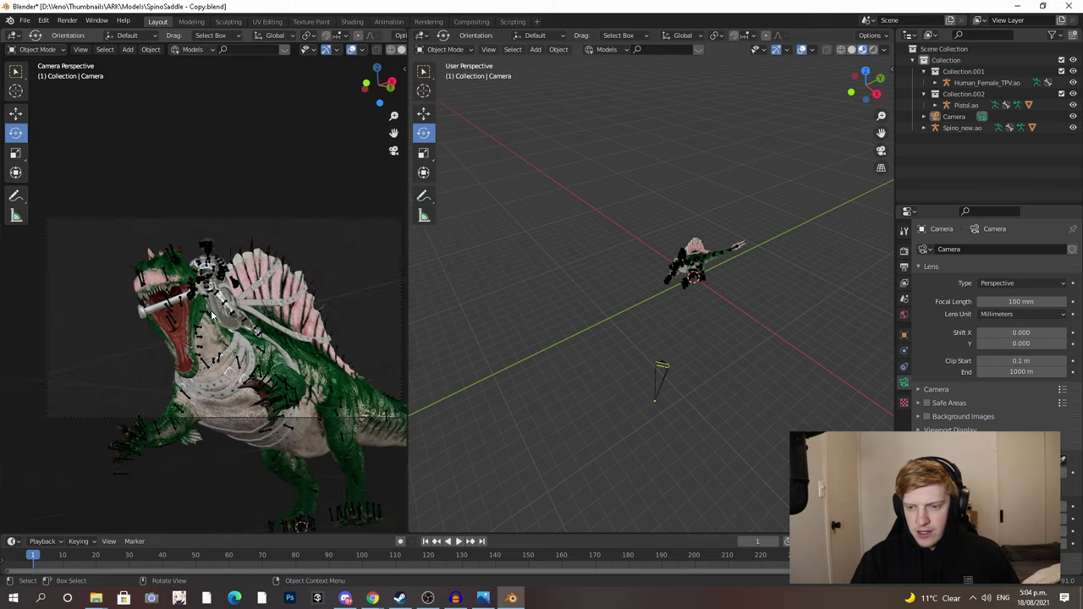
# - Render the scene from the camera once more and save the resulting image
pyautogui.press('F12')
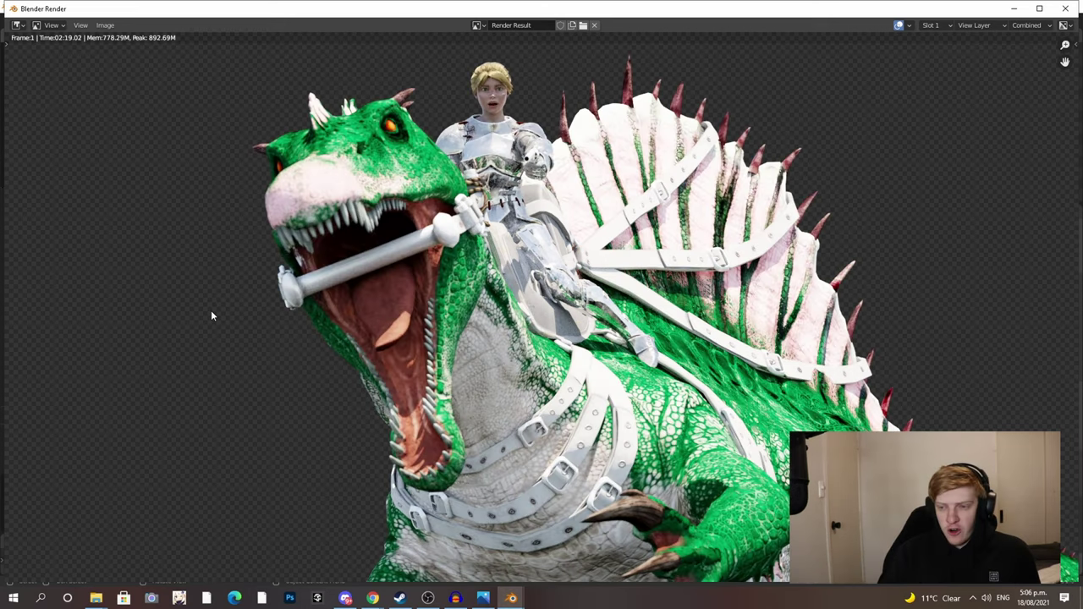
pyautogui.click(105, 24)
pyautogui.click(134, 97)
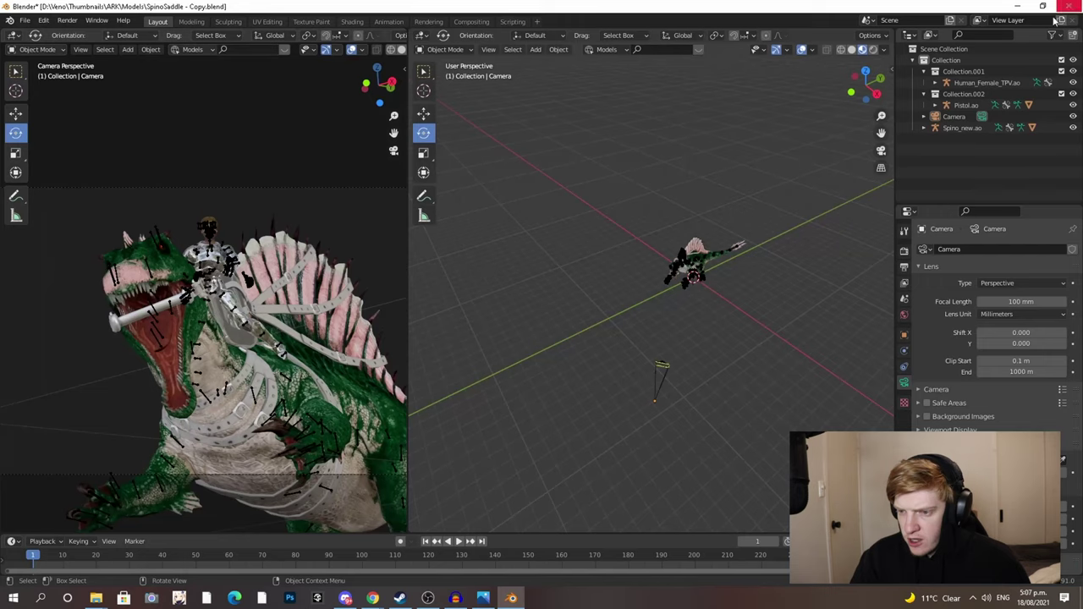
# - Close Blender, saving the changes to the SpinoSaddle - Copy file
pyautogui.click(1068, 7)
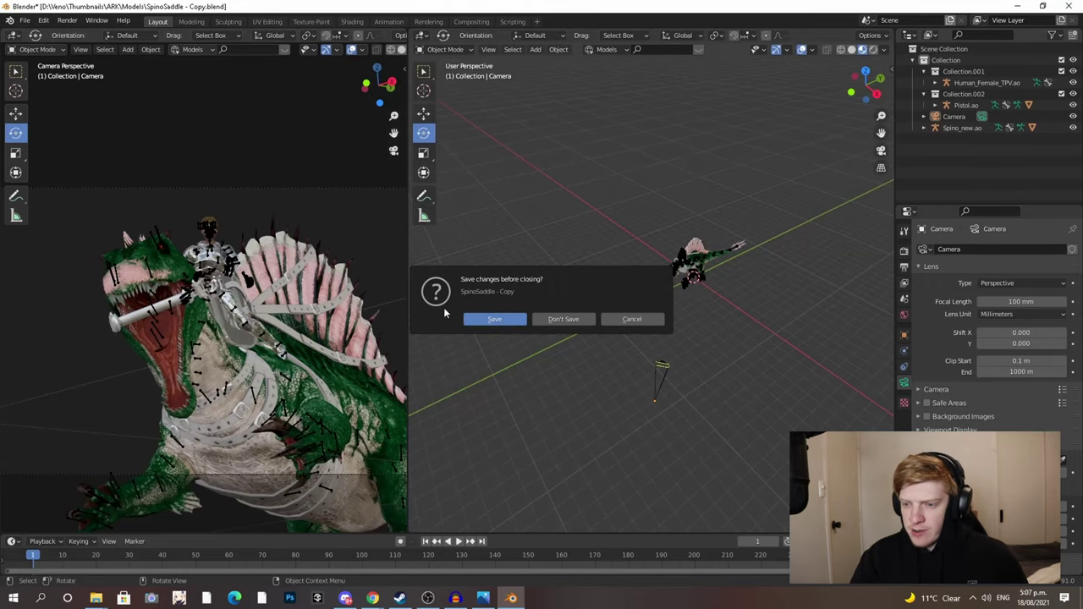
pyautogui.click(495, 320)
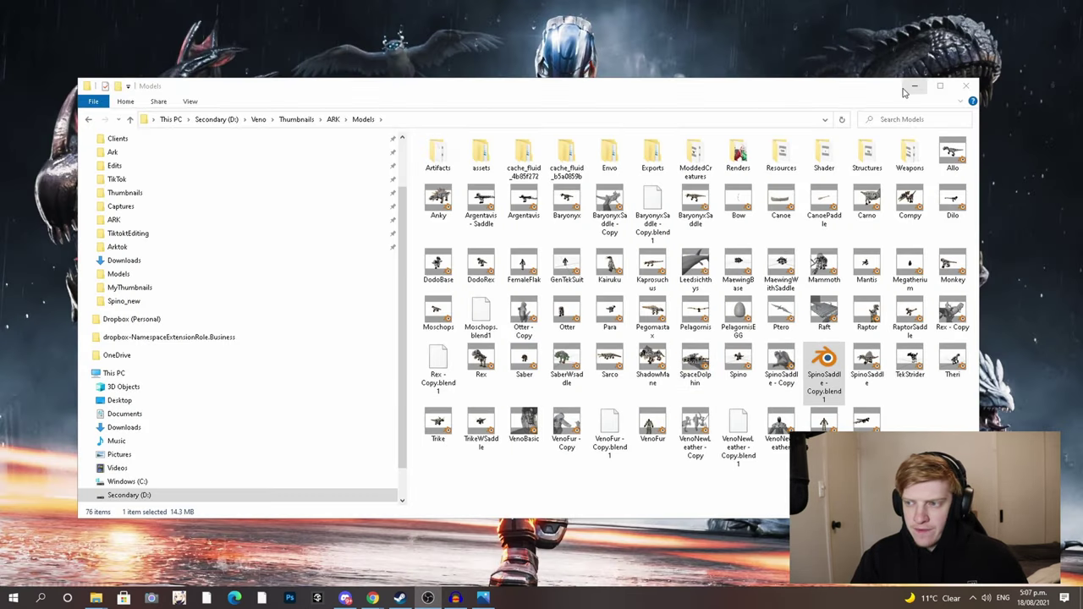
pyautogui.click(913, 86)
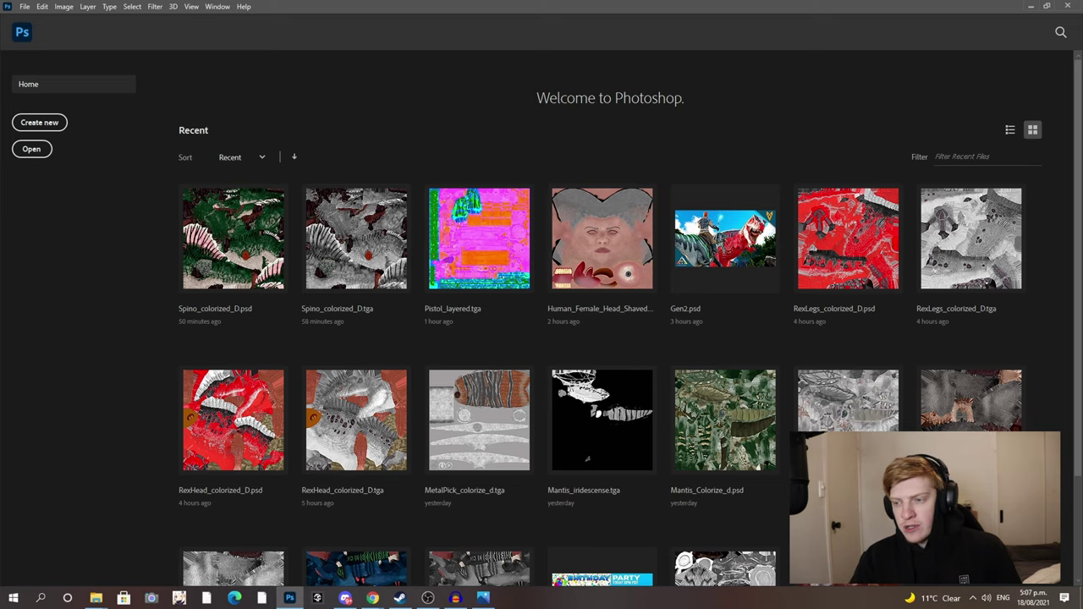
# - In Photoshop, open the recent file Gen2.psd and hide the layers with the red rex and the mounted rider
pyautogui.click(713, 230)
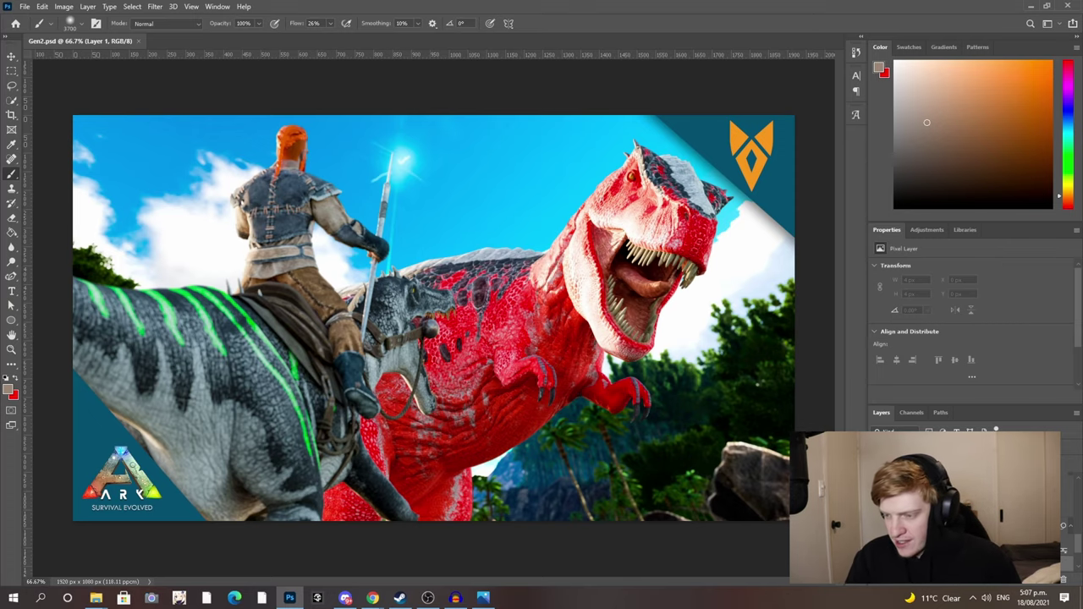
pyautogui.click(878, 509)
pyautogui.scroll(2, 878, 509)
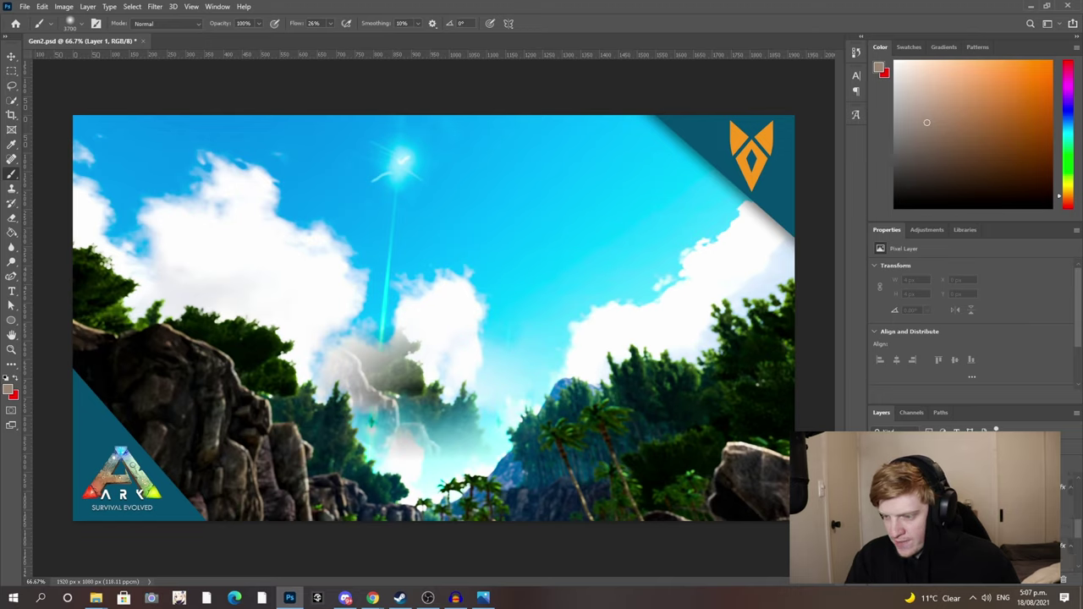
# - Hide the layers with the blue corner shapes, the orange fox logo and the ARK logo
pyautogui.click(878, 508)
pyautogui.scroll(2, 878, 509)
pyautogui.hotkey('ctrl', ',')
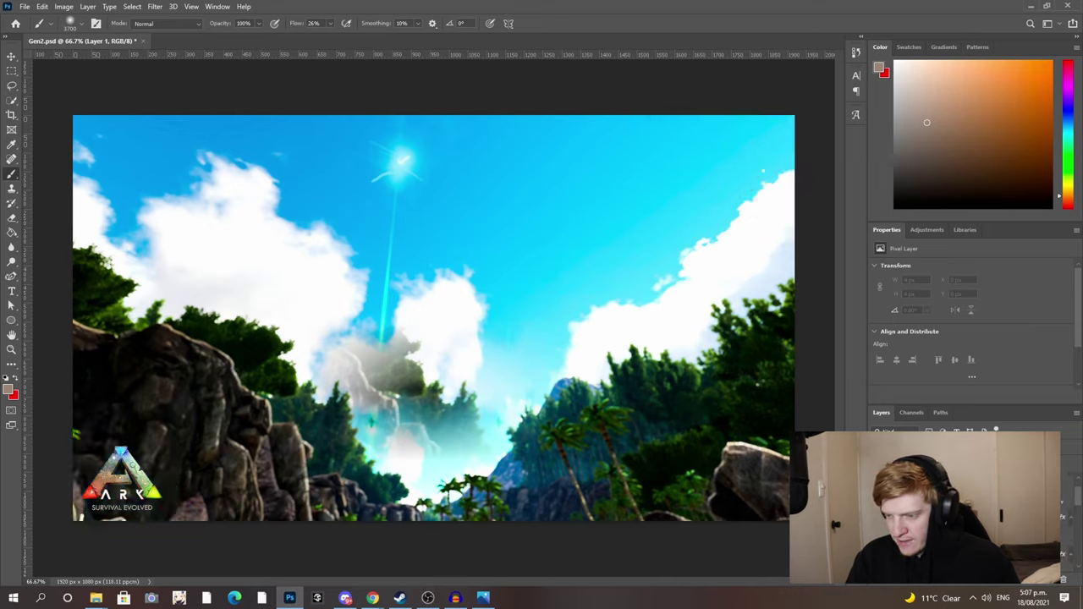
pyautogui.click(877, 508)
pyautogui.scroll(2, 877, 508)
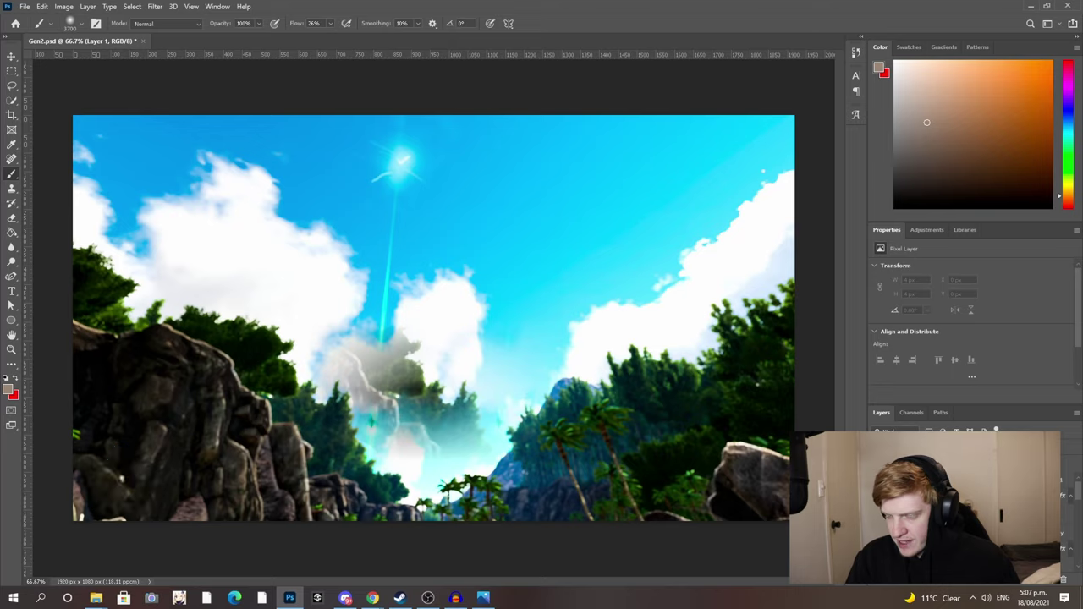
# - Select the ARK screenshot background layer and hide it to leave an empty canvas
pyautogui.scroll(-10, 932, 525)
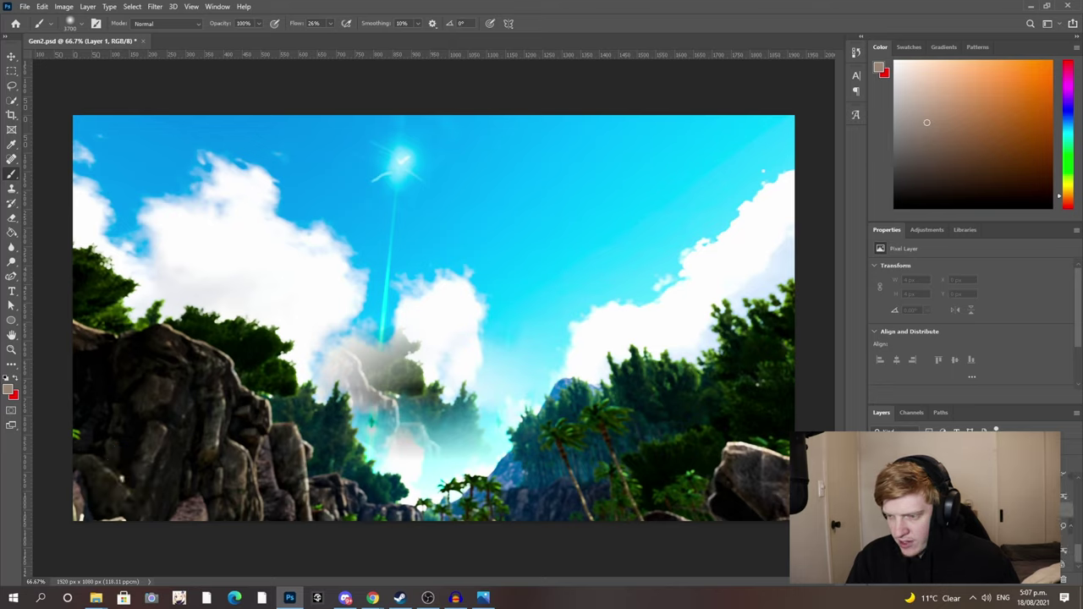
pyautogui.click(957, 526)
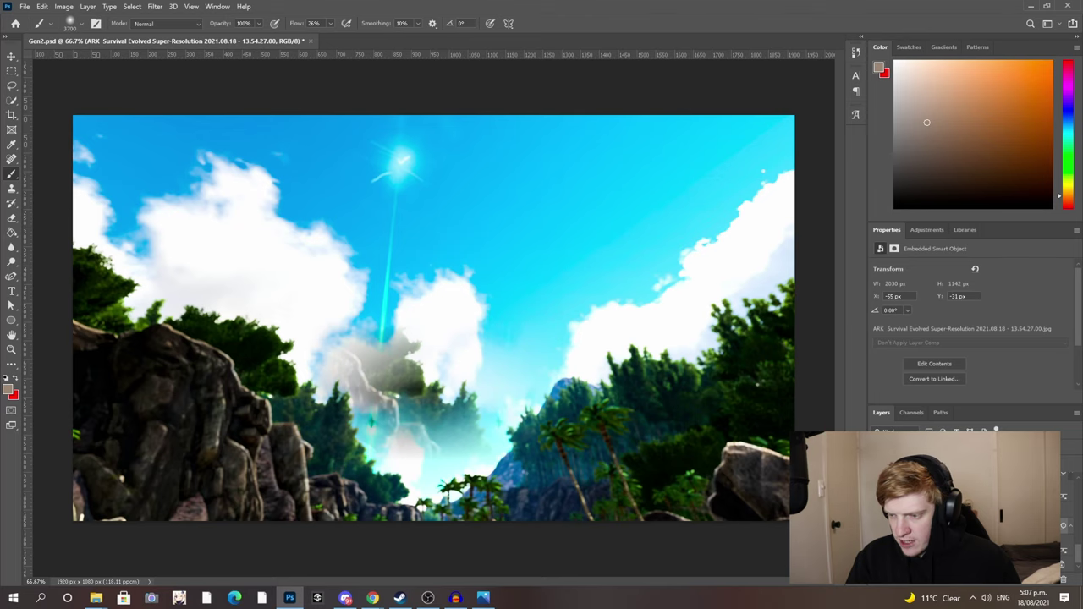
pyautogui.click(877, 526)
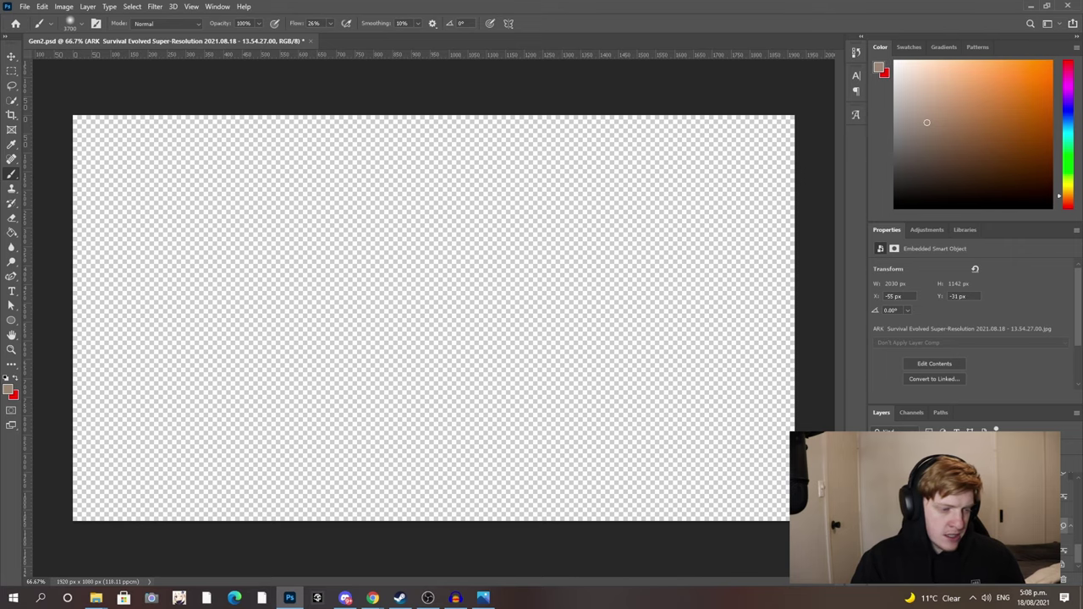
# - Place TutRender.png from the Models\Renders folder into the Gen2.psd document as a new layer
pyautogui.click(95, 598)
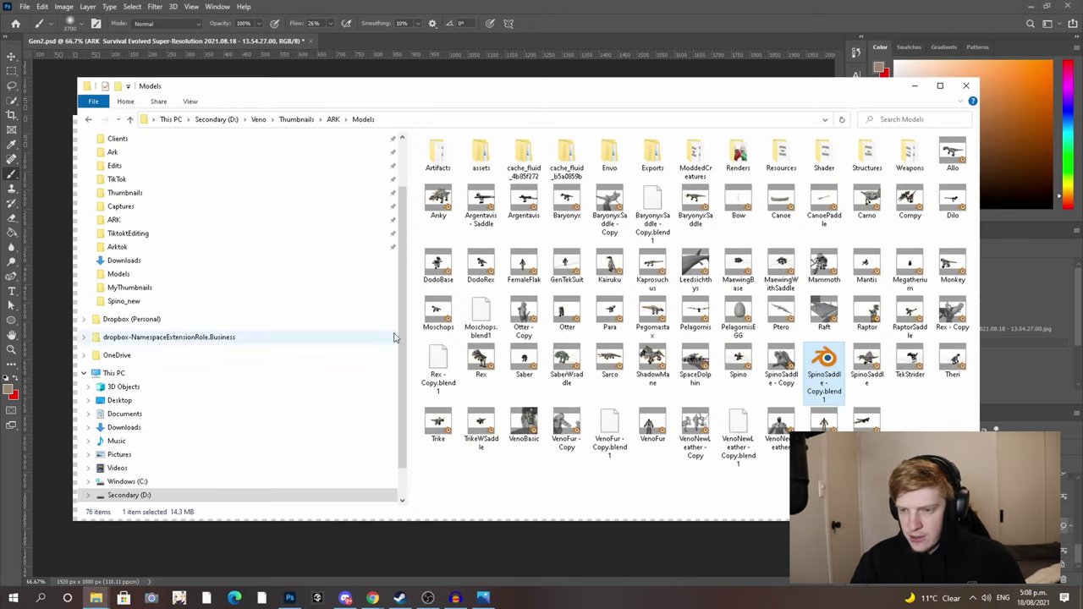
pyautogui.doubleClick(738, 157)
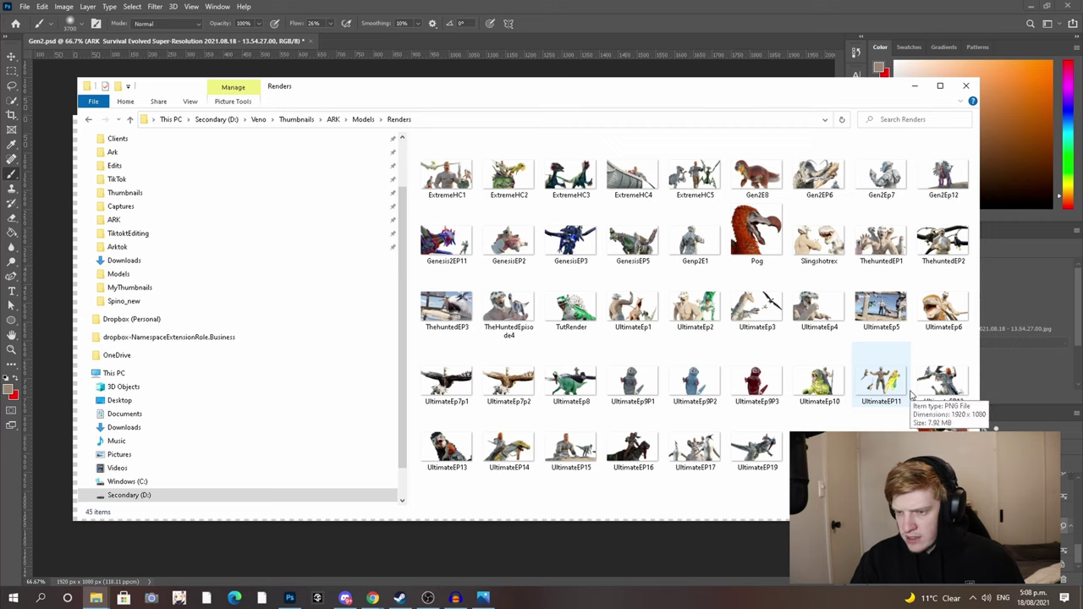
pyautogui.moveTo(587, 87); pyautogui.dragTo(602, 314)
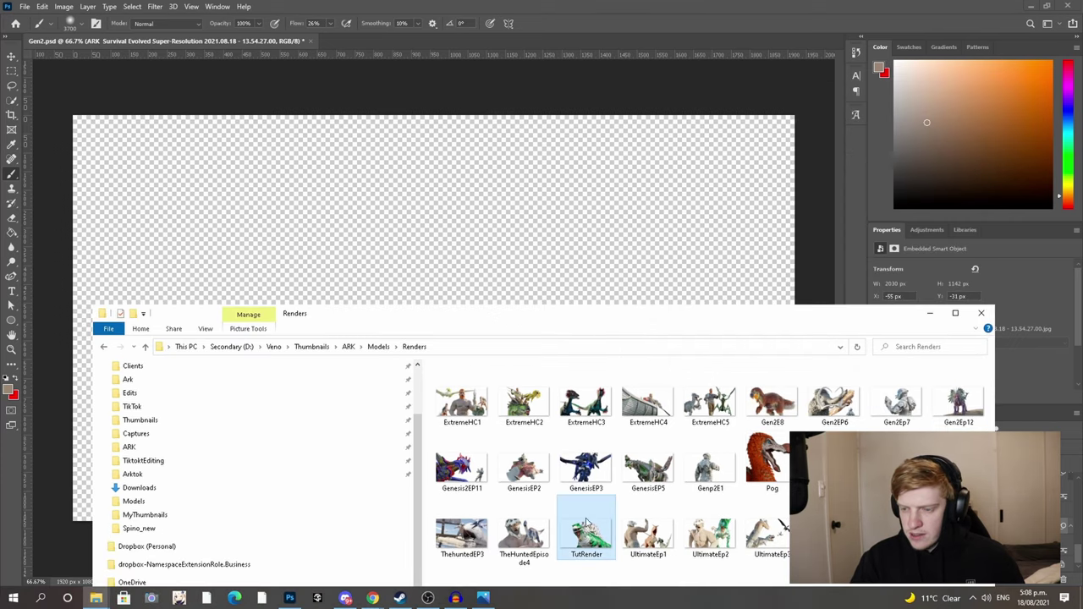
pyautogui.moveTo(592, 532); pyautogui.dragTo(400, 242)
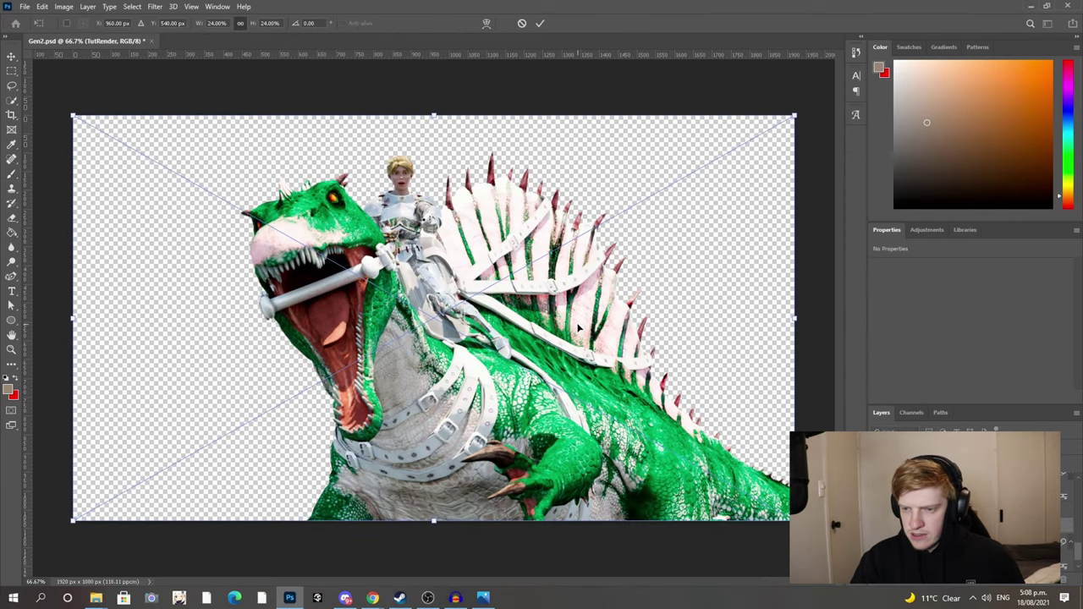
pyautogui.click(540, 23)
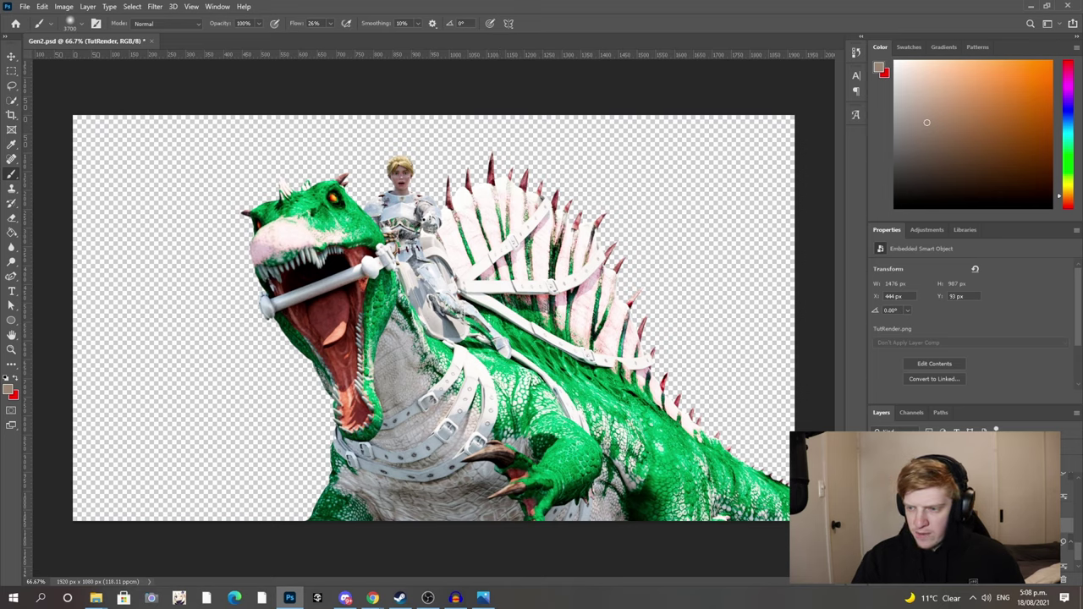
# - Open the Camera Raw filter on the TutRender layer and set Clarity to +12 and Contrast to +16
pyautogui.rightClick(957, 526)
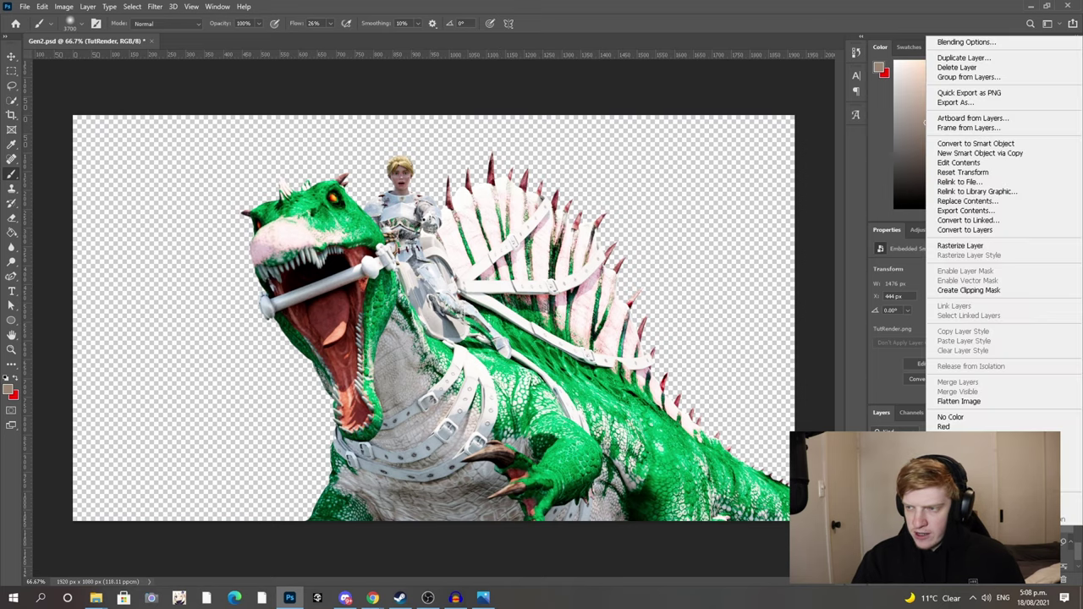
pyautogui.click(154, 7)
pyautogui.click(152, 7)
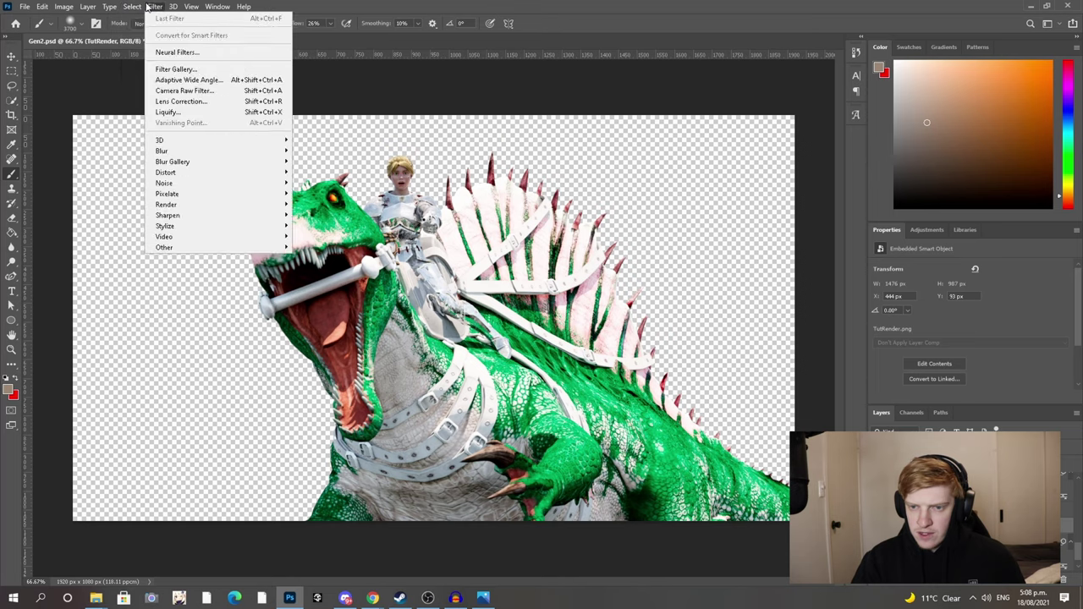
pyautogui.click(180, 93)
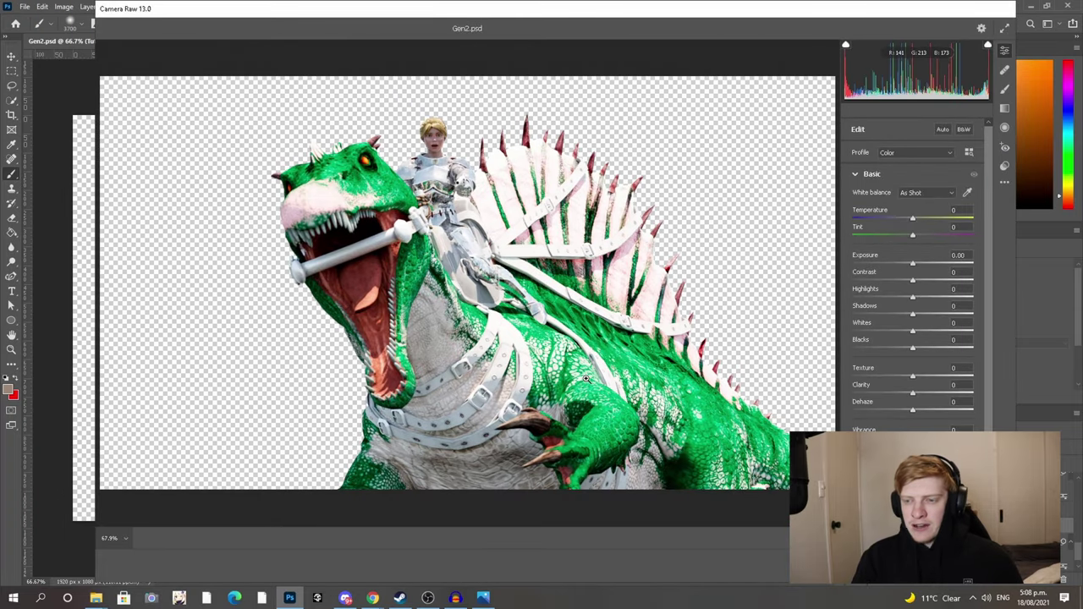
pyautogui.moveTo(913, 393); pyautogui.dragTo(920, 393)
pyautogui.moveTo(913, 280); pyautogui.dragTo(926, 283)
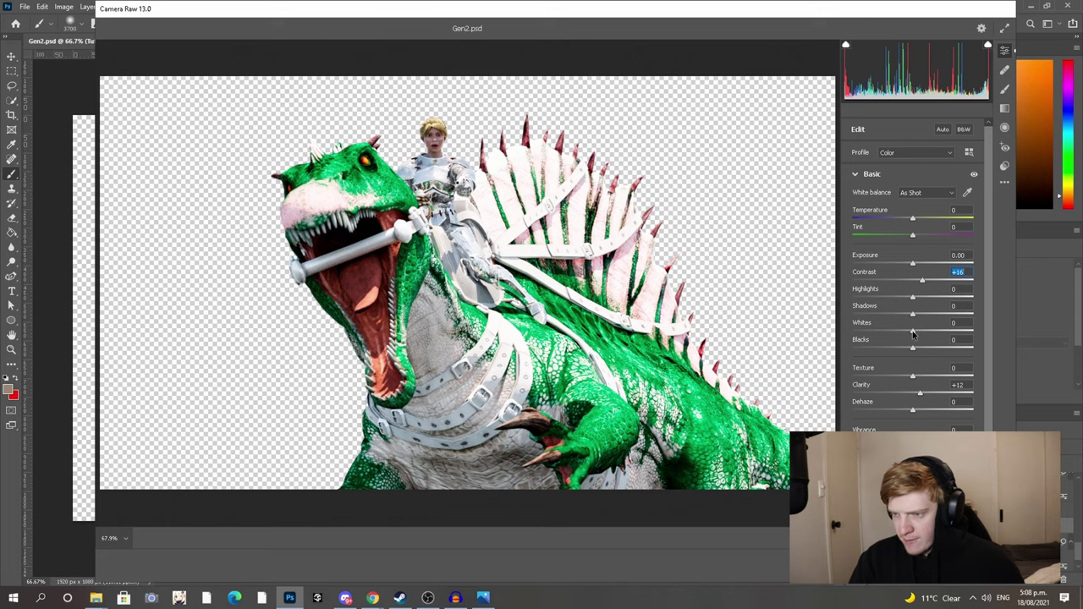
# - Set Whites to -14 and Shadows to +10, and apply the Camera Raw filter to the Spino render
pyautogui.moveTo(912, 332); pyautogui.dragTo(904, 334)
pyautogui.click(914, 264)
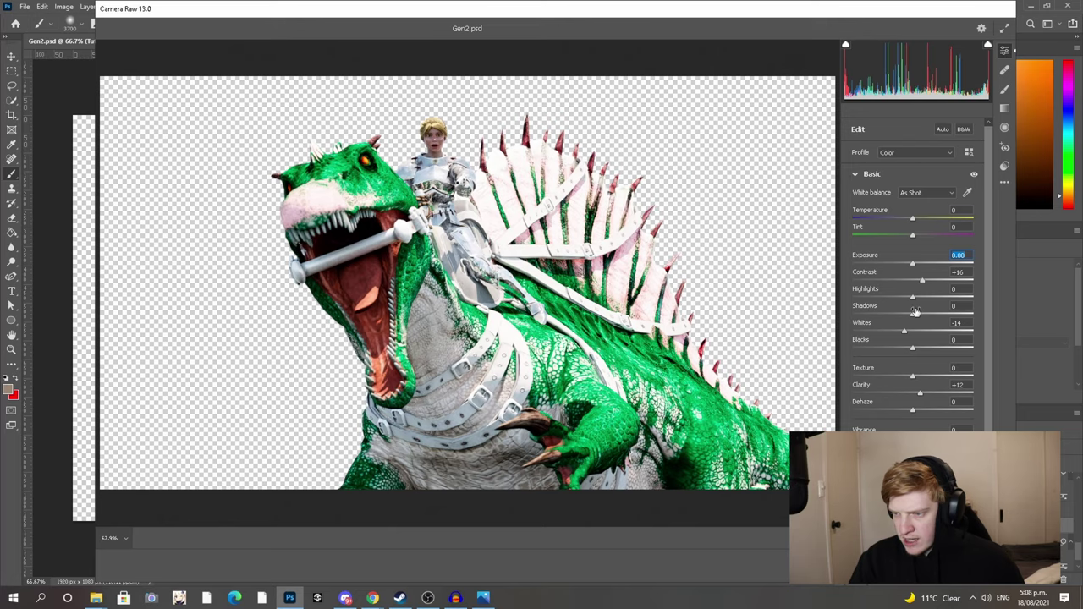
pyautogui.moveTo(913, 314); pyautogui.dragTo(920, 314)
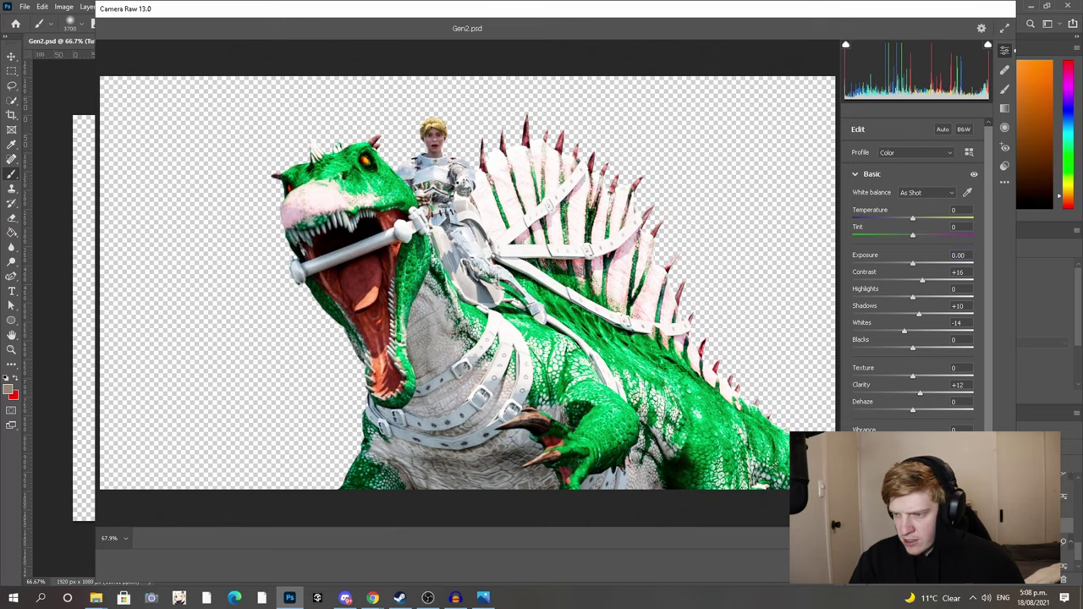
pyautogui.click(987, 568)
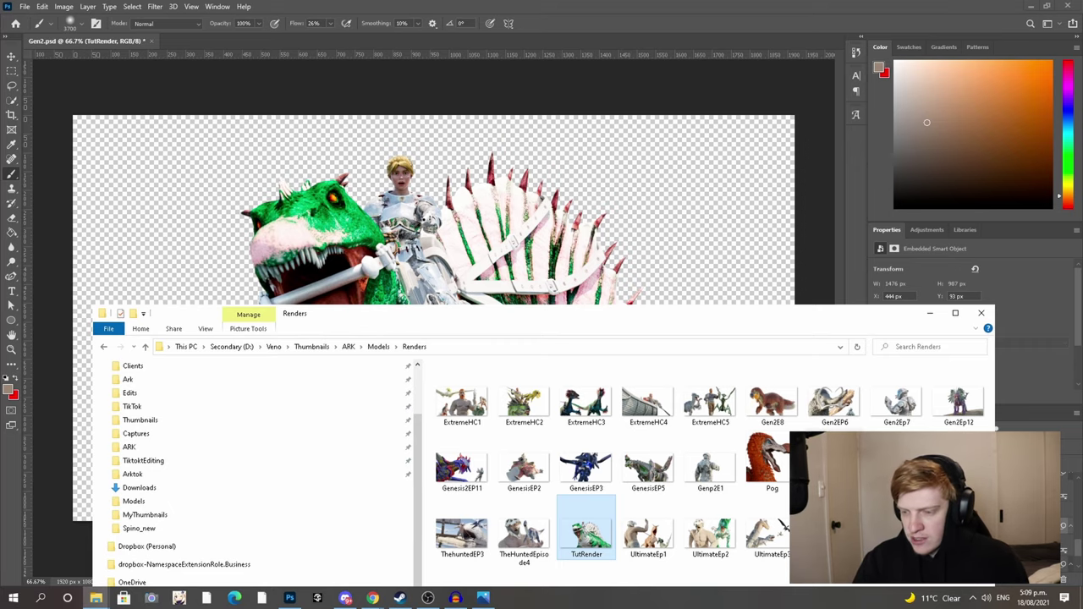
# - Place the ARK Super-Resolution screenshot dated 2021.08.13 from the Videos\ARK Survival Evolved folder as the background behind the Spino render
pyautogui.moveTo(713, 320); pyautogui.dragTo(619, 181)
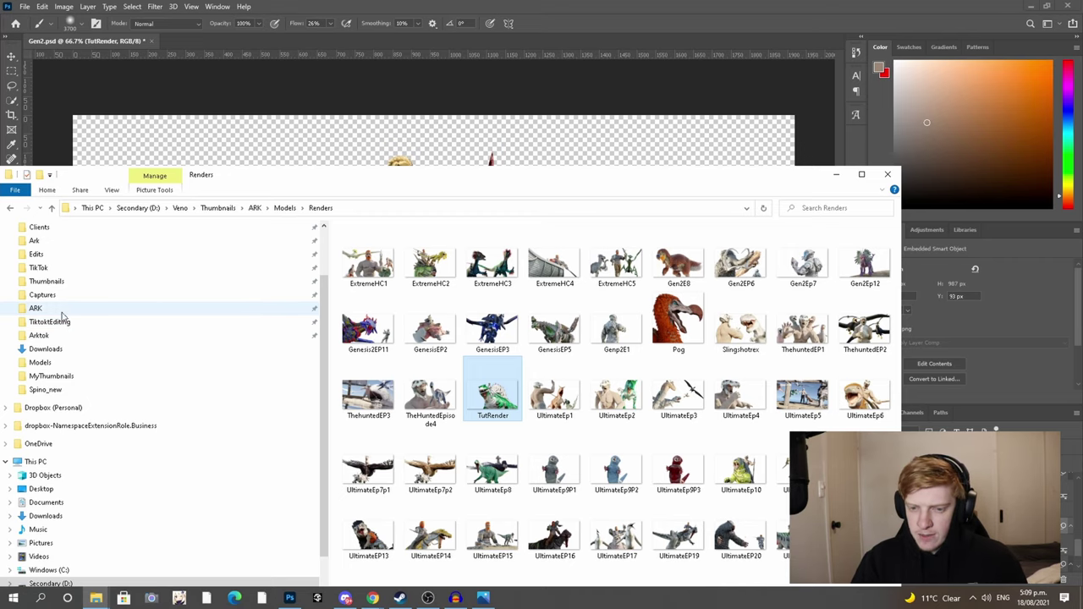
pyautogui.scroll(-1, 62, 320)
pyautogui.click(39, 515)
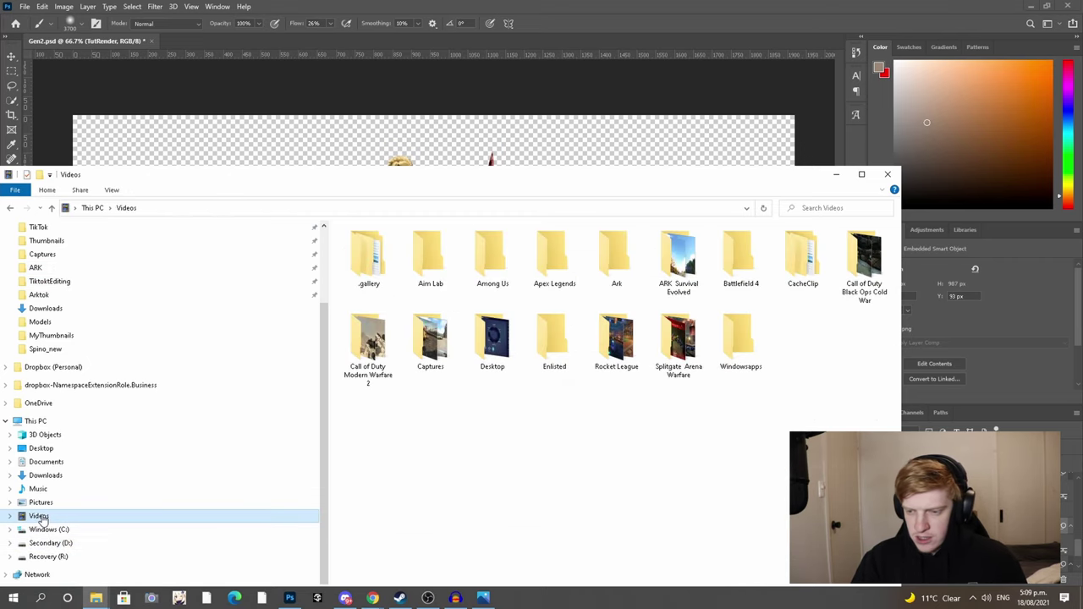
pyautogui.doubleClick(677, 264)
pyautogui.scroll(-3, 670, 460)
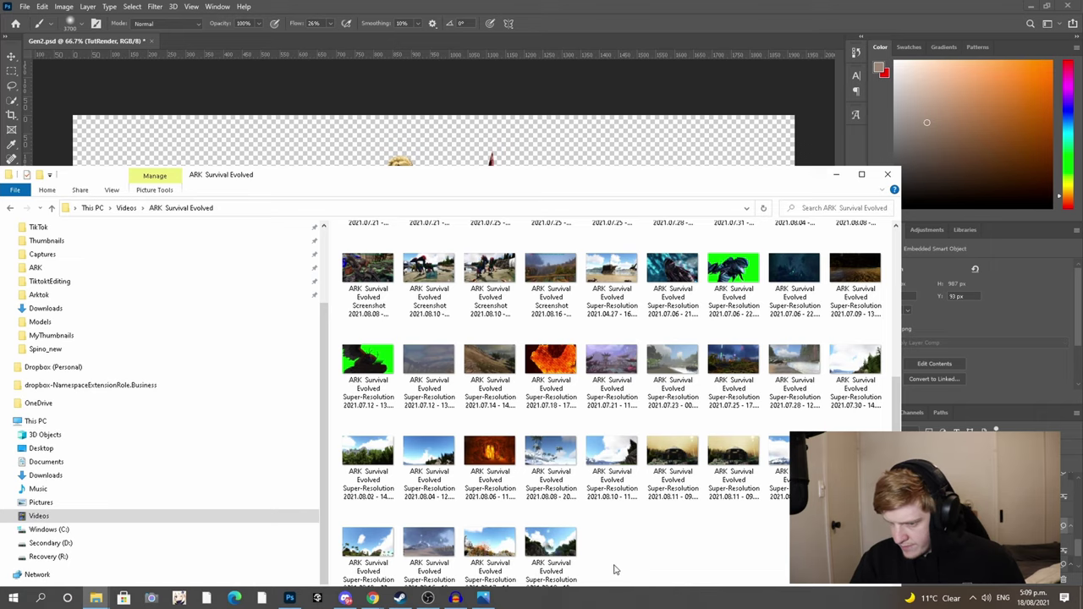
pyautogui.moveTo(383, 549); pyautogui.dragTo(359, 268)
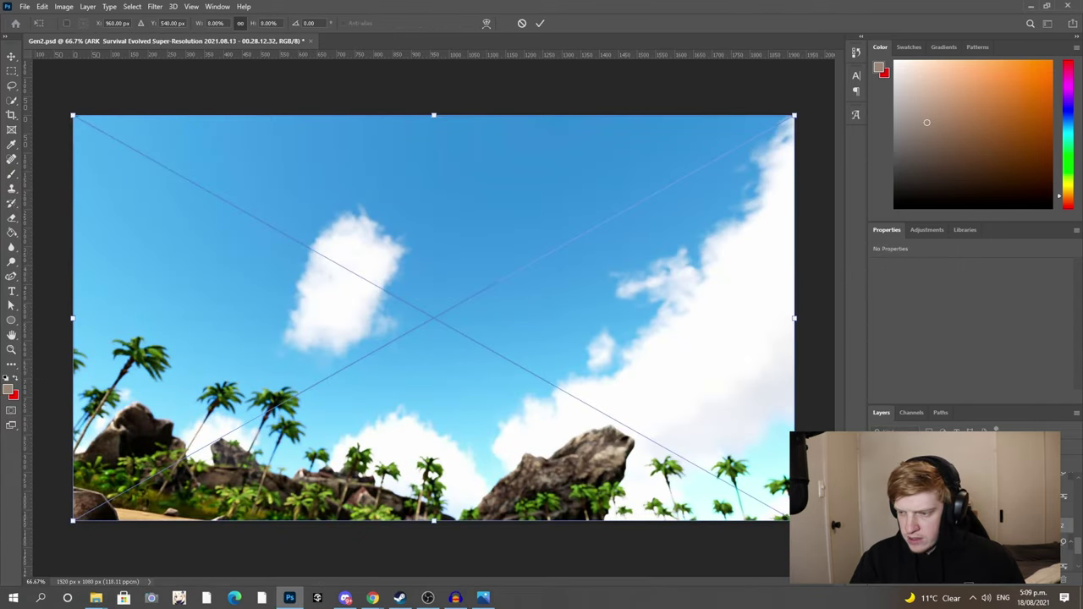
pyautogui.press('Return')
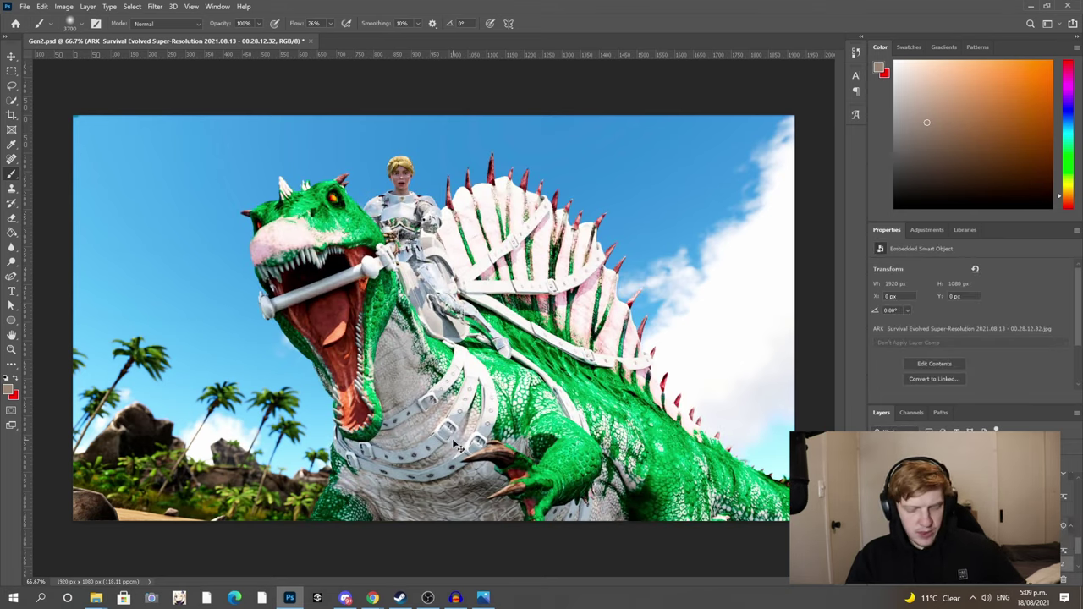
# - Enlarge the sky background screenshot about its centre to 9% scale, 2160 x 1215 px, and shift it slightly downward
pyautogui.hotkey('ctrl', 't')
pyautogui.keyDown('alt'); pyautogui.moveTo(795, 114); pyautogui.dragTo(822, 99); pyautogui.keyUp('alt')
pyautogui.moveTo(675, 174); pyautogui.dragTo(677, 189)
pyautogui.keyDown('alt'); pyautogui.moveTo(821, 115); pyautogui.dragTo(839, 104); pyautogui.keyUp('alt')
pyautogui.moveTo(700, 165); pyautogui.dragTo(700, 176)
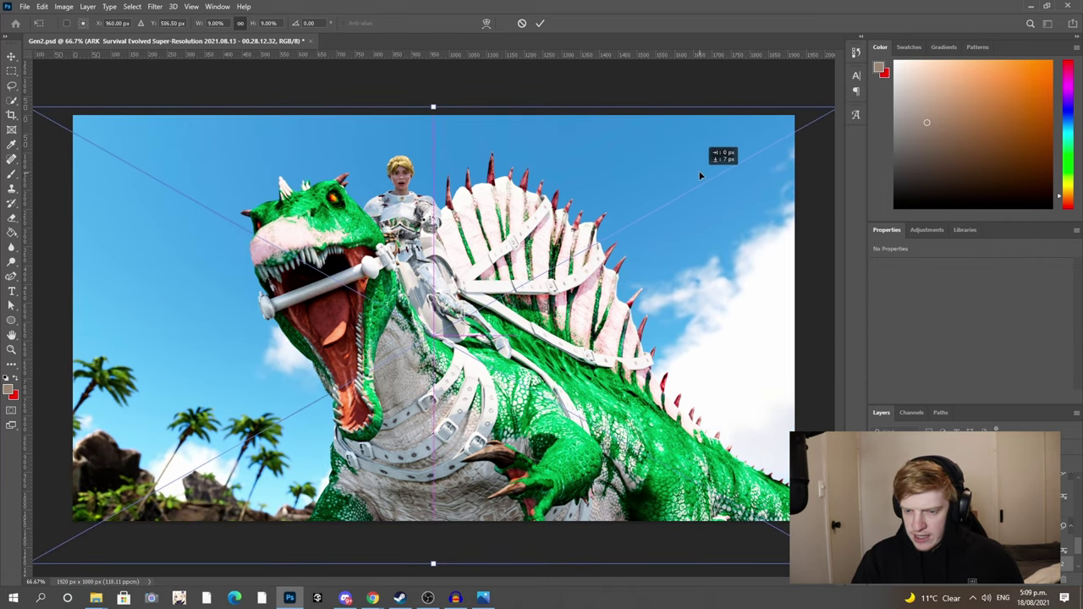
pyautogui.click(540, 24)
pyautogui.press('b')
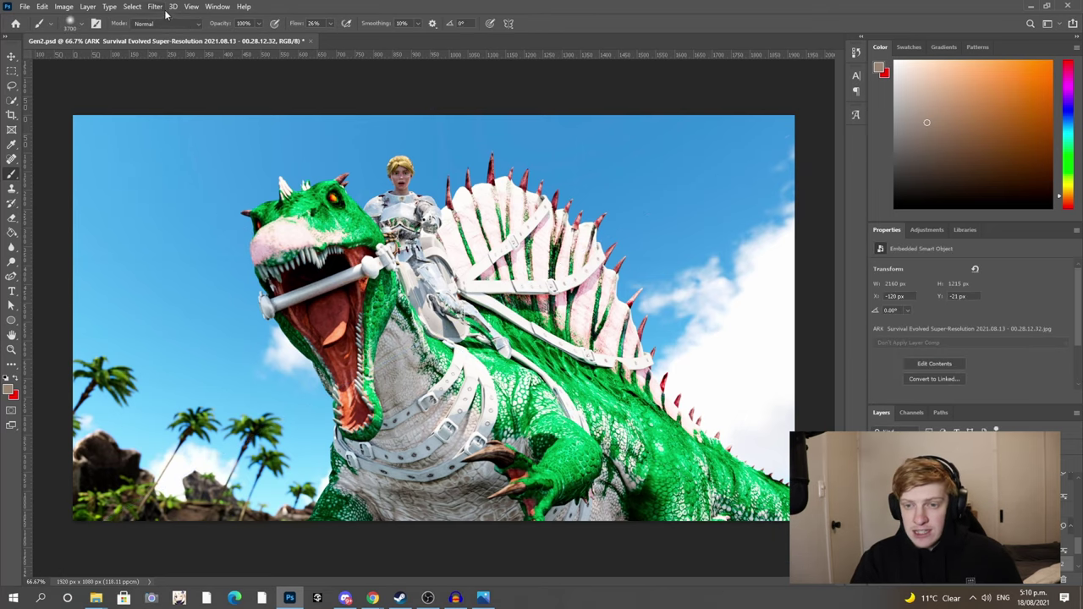
# - Apply the Camera Raw filter to the background screenshot with Clarity +13, Contrast +15 and slightly raised Vibrance
pyautogui.click(156, 6)
pyautogui.click(191, 90)
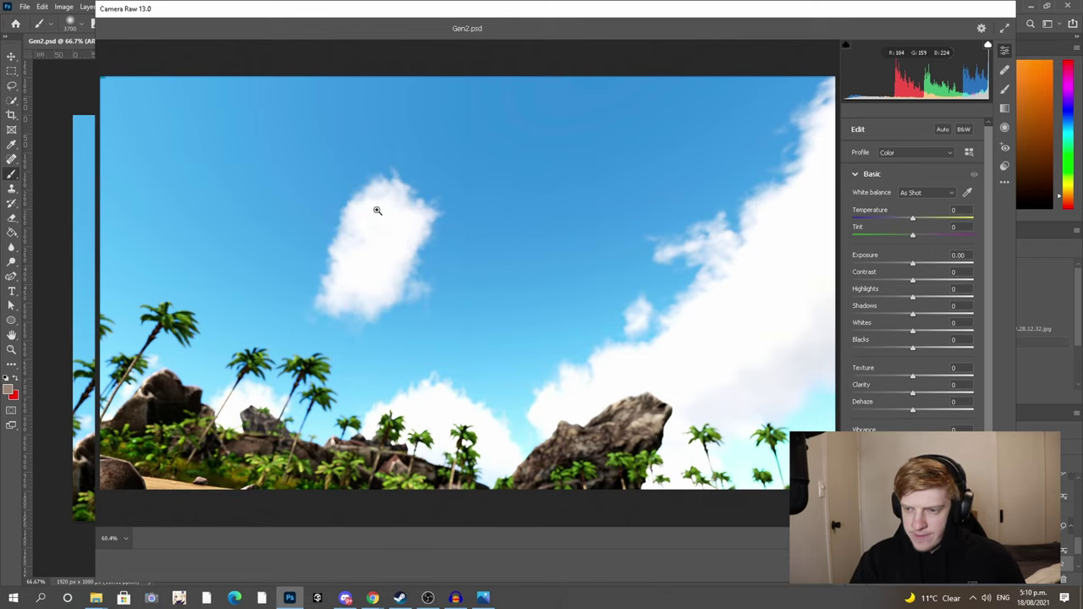
pyautogui.moveTo(913, 392); pyautogui.dragTo(921, 392)
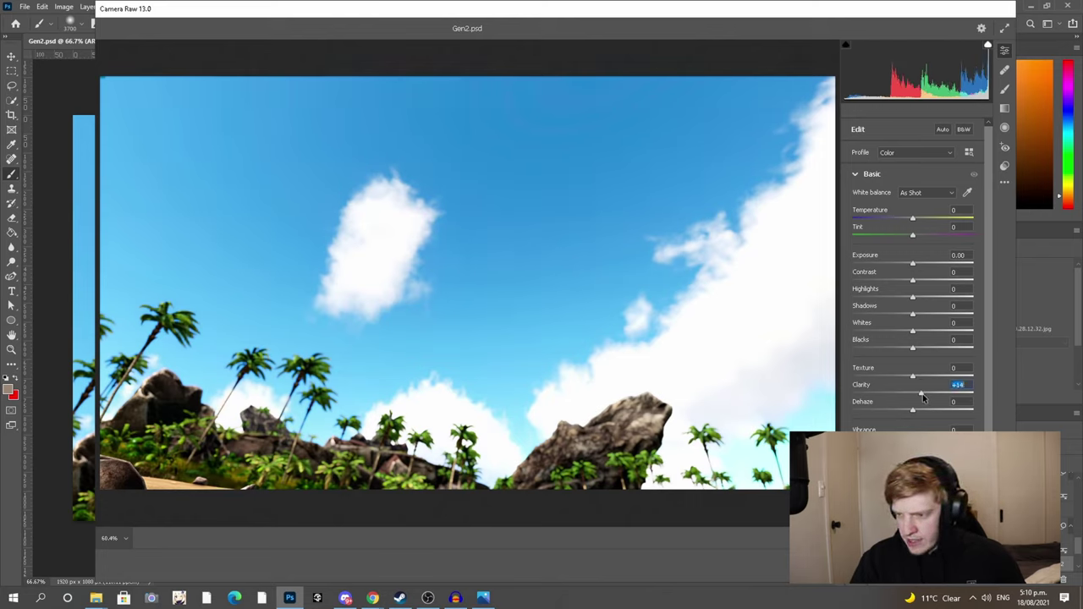
pyautogui.moveTo(920, 282); pyautogui.dragTo(923, 282)
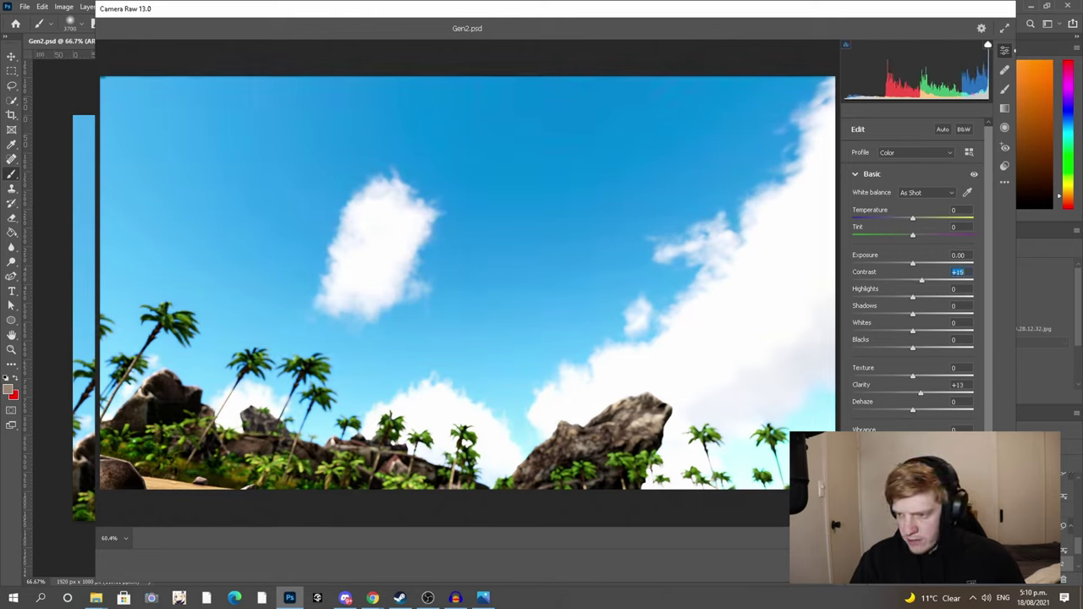
pyautogui.moveTo(913, 438); pyautogui.dragTo(918, 438)
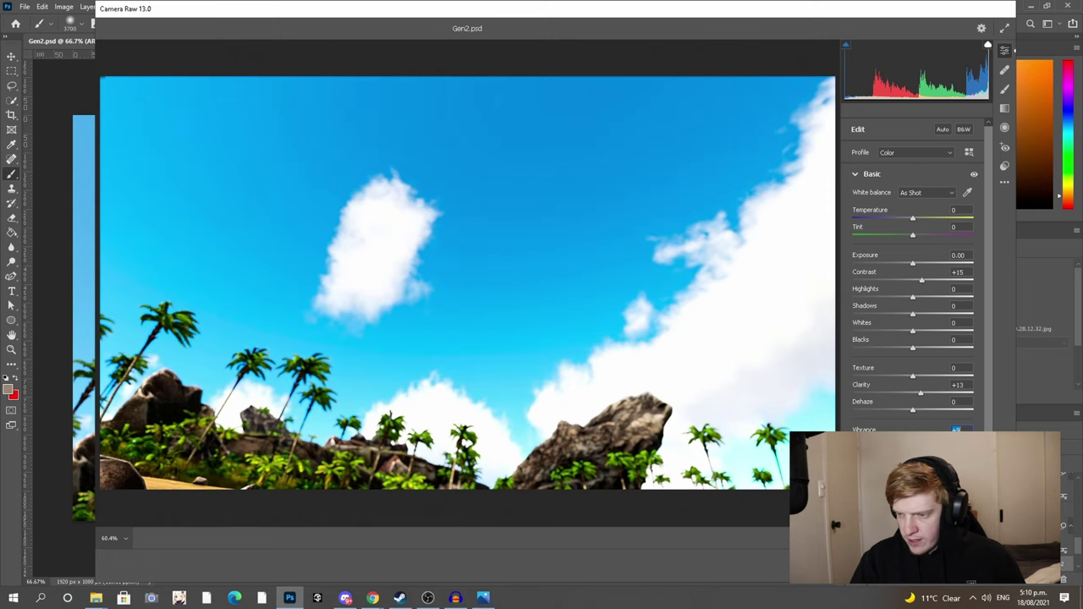
pyautogui.click(988, 571)
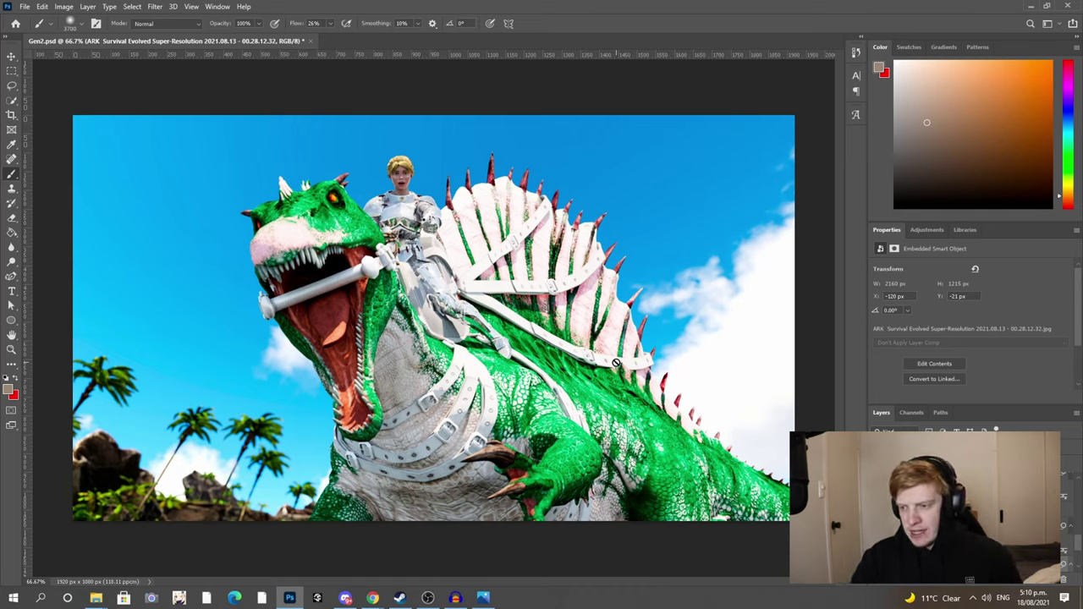
pyautogui.keyDown('alt'); pyautogui.scroll(-5, 550, 296); pyautogui.keyUp('alt')
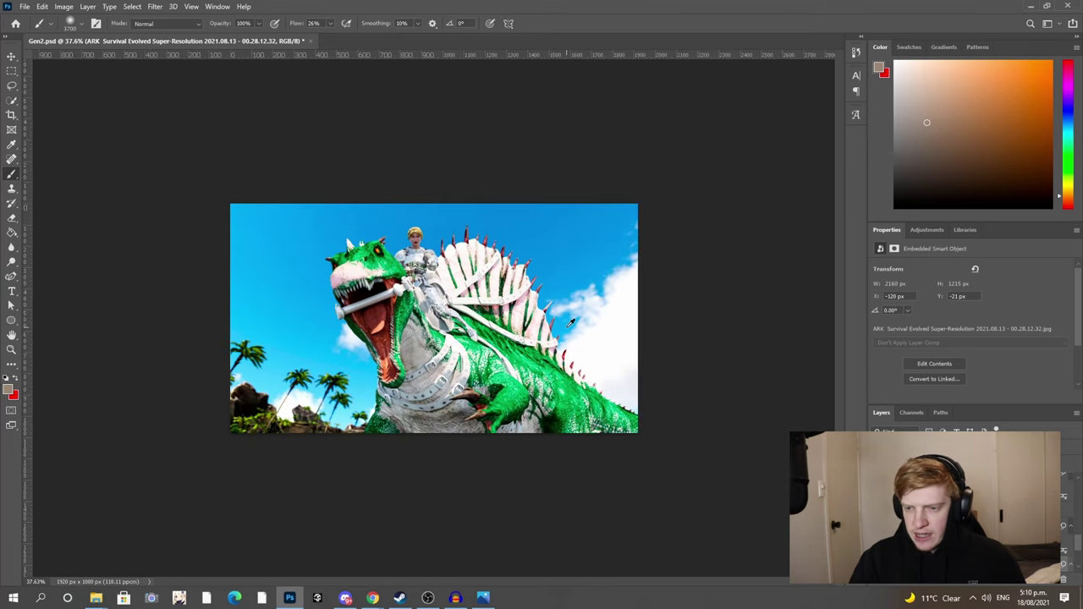
pyautogui.keyDown('alt'); pyautogui.scroll(-2, 569, 323); pyautogui.keyUp('alt')
pyautogui.keyDown('alt'); pyautogui.scroll(6, 570, 324); pyautogui.keyUp('alt')
pyautogui.keyDown('alt'); pyautogui.scroll(-2, 569, 329); pyautogui.keyUp('alt')
pyautogui.keyDown('alt'); pyautogui.scroll(-1, 569, 330); pyautogui.keyUp('alt')
pyautogui.keyDown('alt'); pyautogui.scroll(1, 568, 329); pyautogui.keyUp('alt')
# - Export the composite as a 1440 x 810 px PNG at 75% scale, named TutorialThumbnail, into the MyThumbnails folder
pyautogui.click(24, 6)
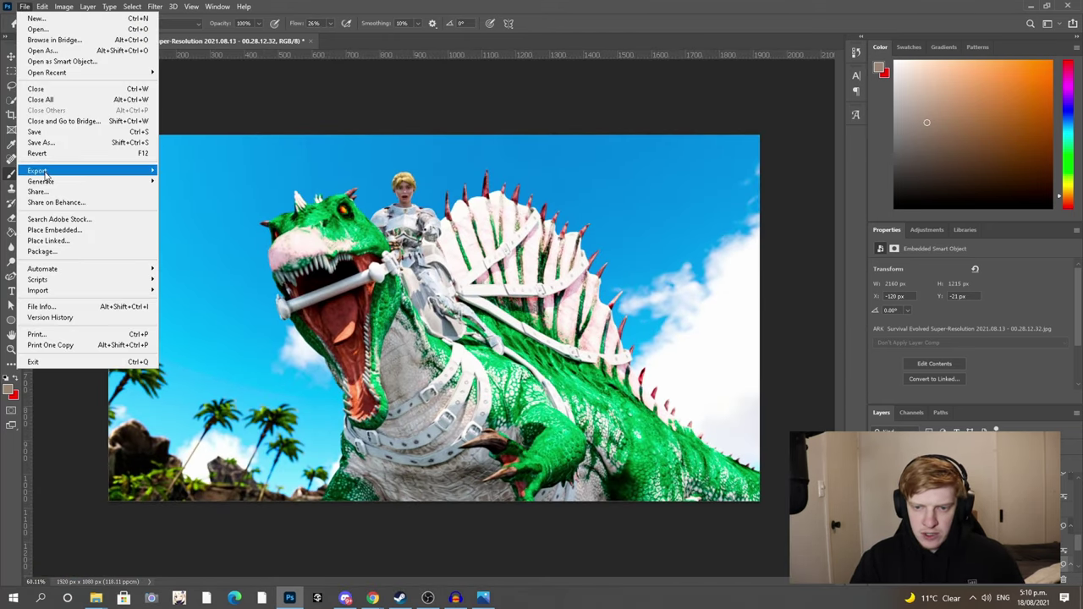
pyautogui.moveTo(45, 173)
pyautogui.click(220, 182)
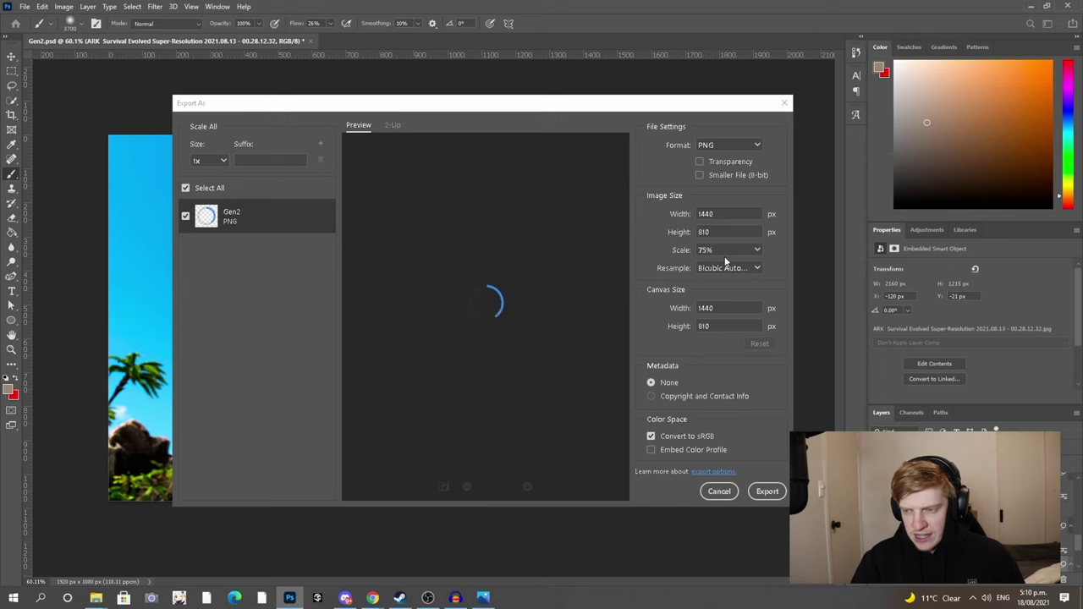
pyautogui.click(765, 492)
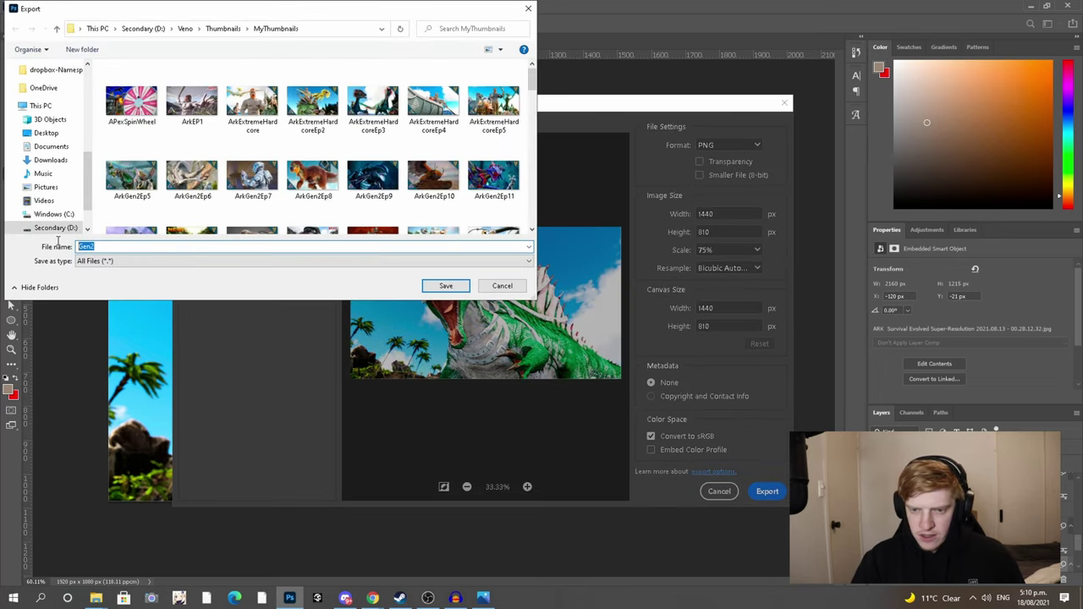
pyautogui.write('Tutorial')
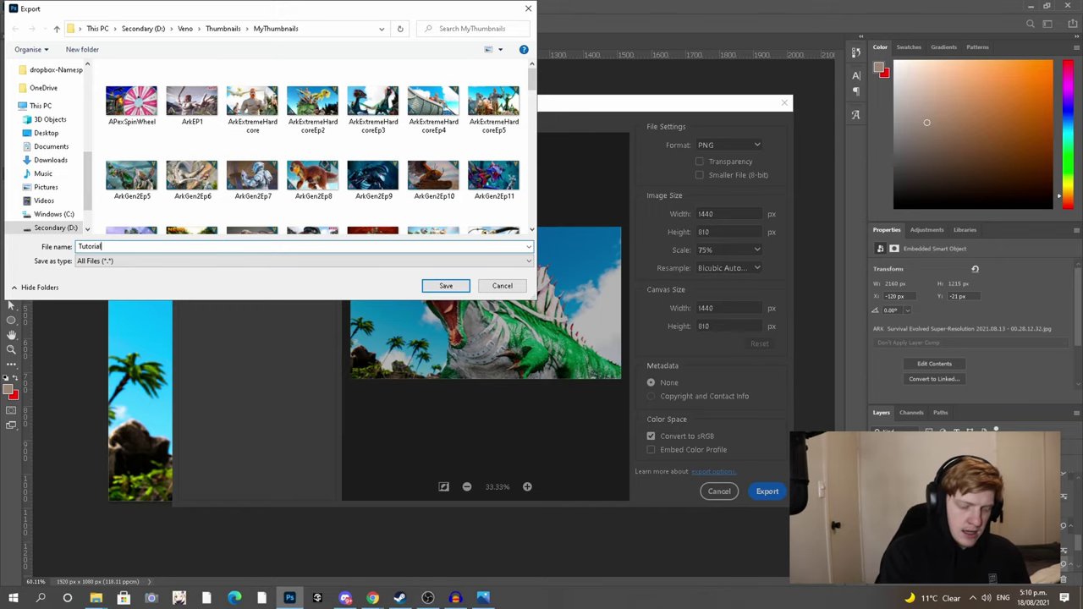
pyautogui.write('Thumbnail')
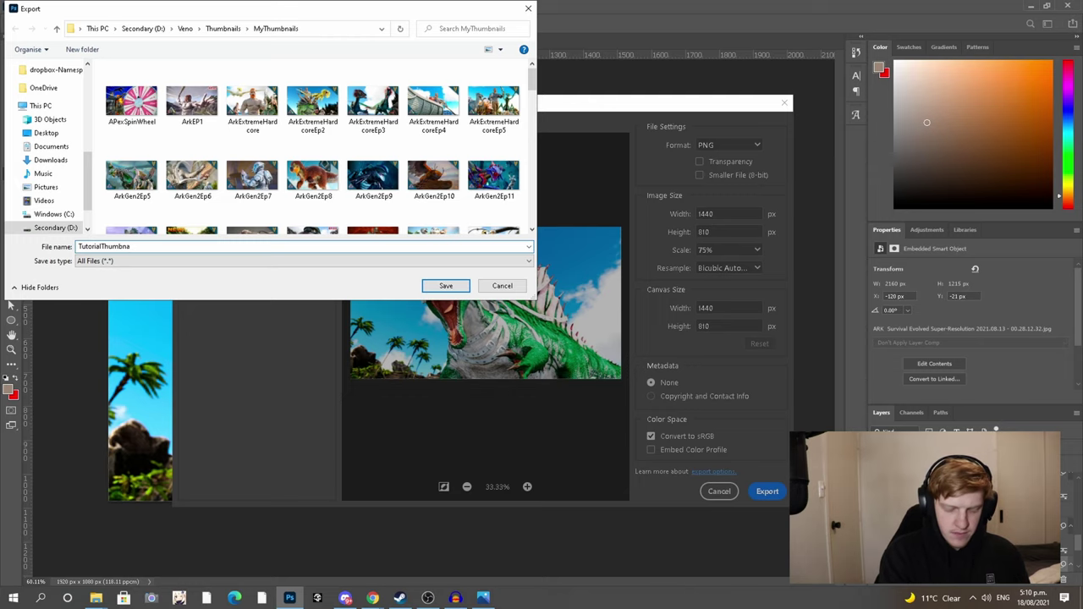
pyautogui.click(458, 288)
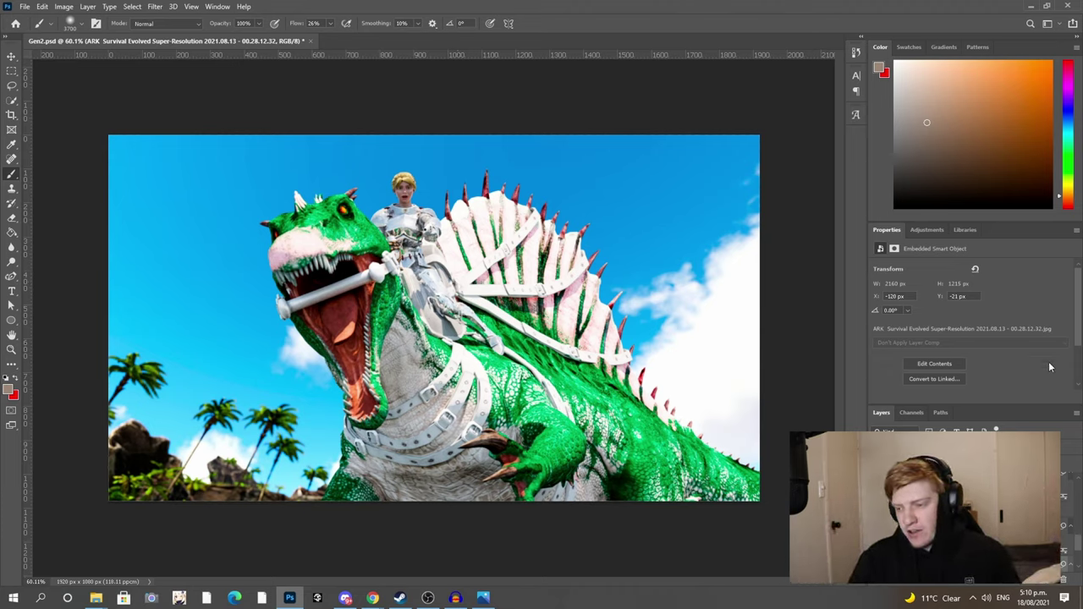
# - Show the hidden teal corner overlays, the orange emblem and the ARK Survival Evolved logo over the composite
pyautogui.scroll(3, 877, 508)
pyautogui.click(877, 508)
pyautogui.scroll(3, 877, 508)
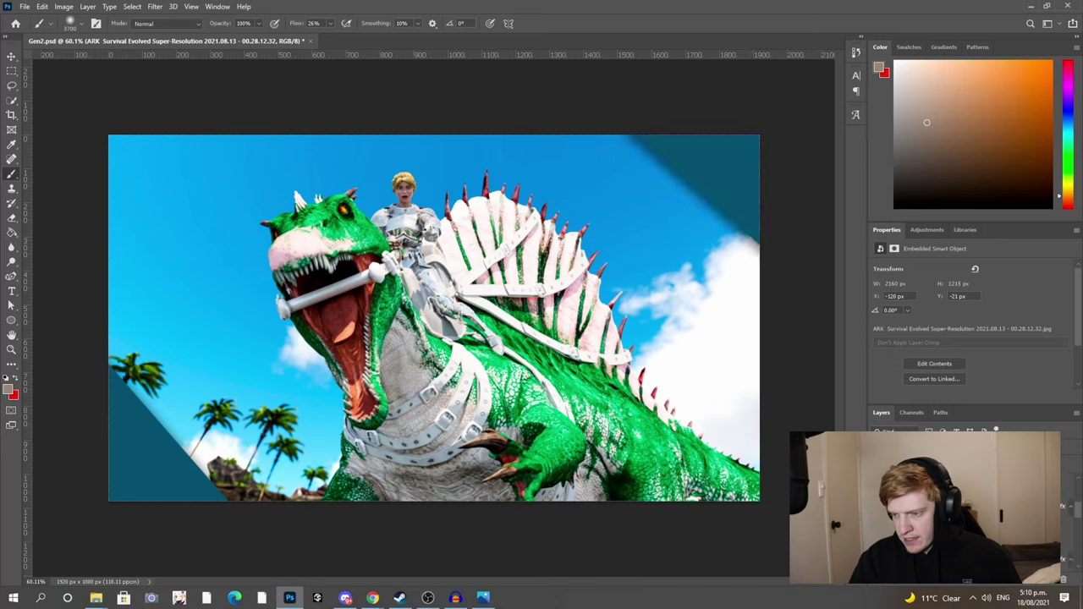
pyautogui.click(877, 508)
pyautogui.scroll(1, 877, 508)
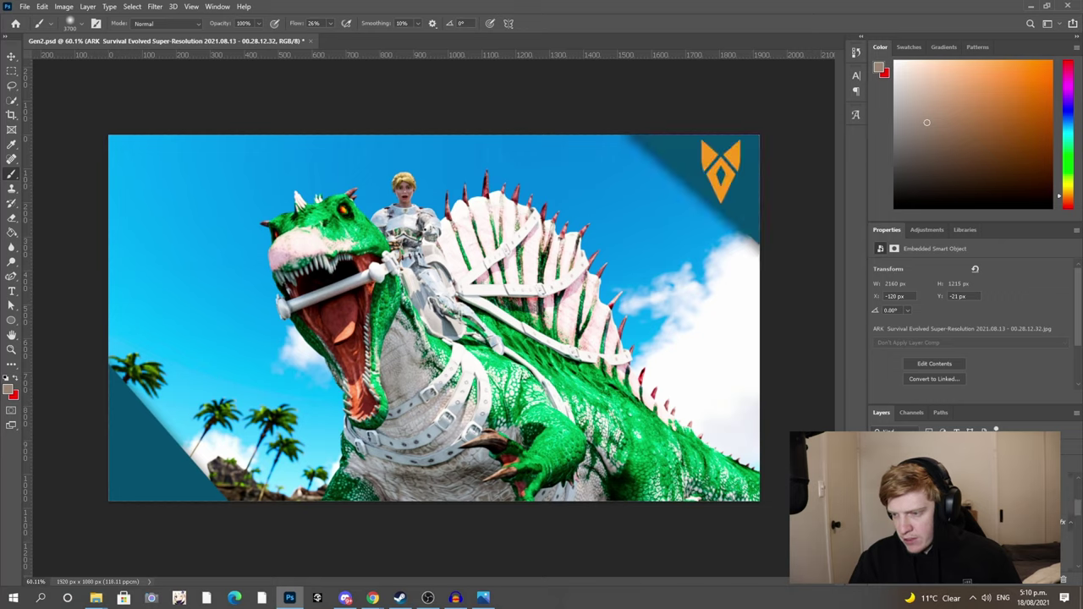
pyautogui.click(877, 508)
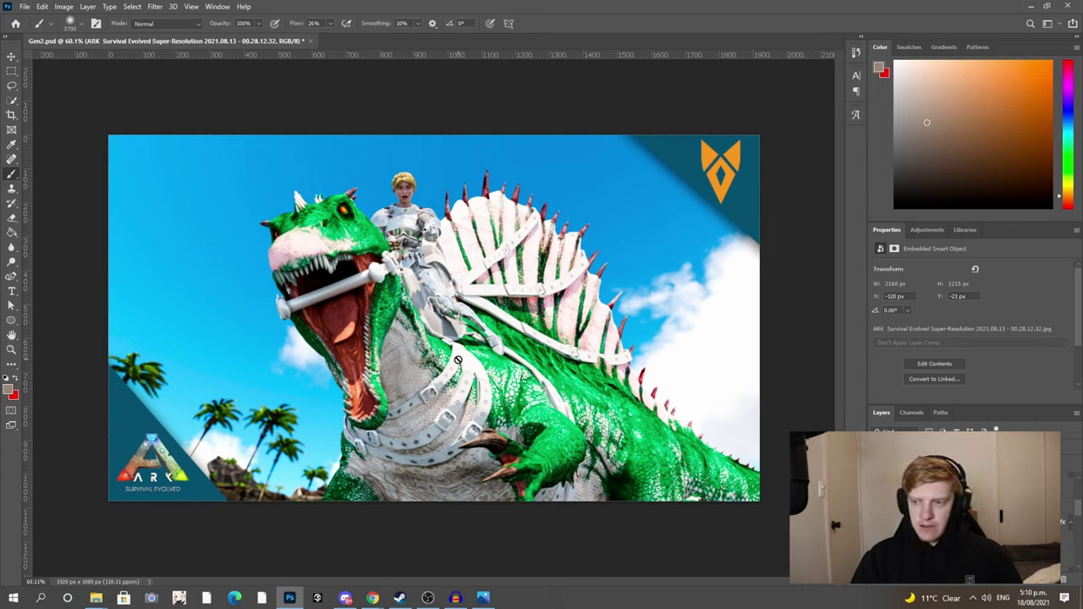